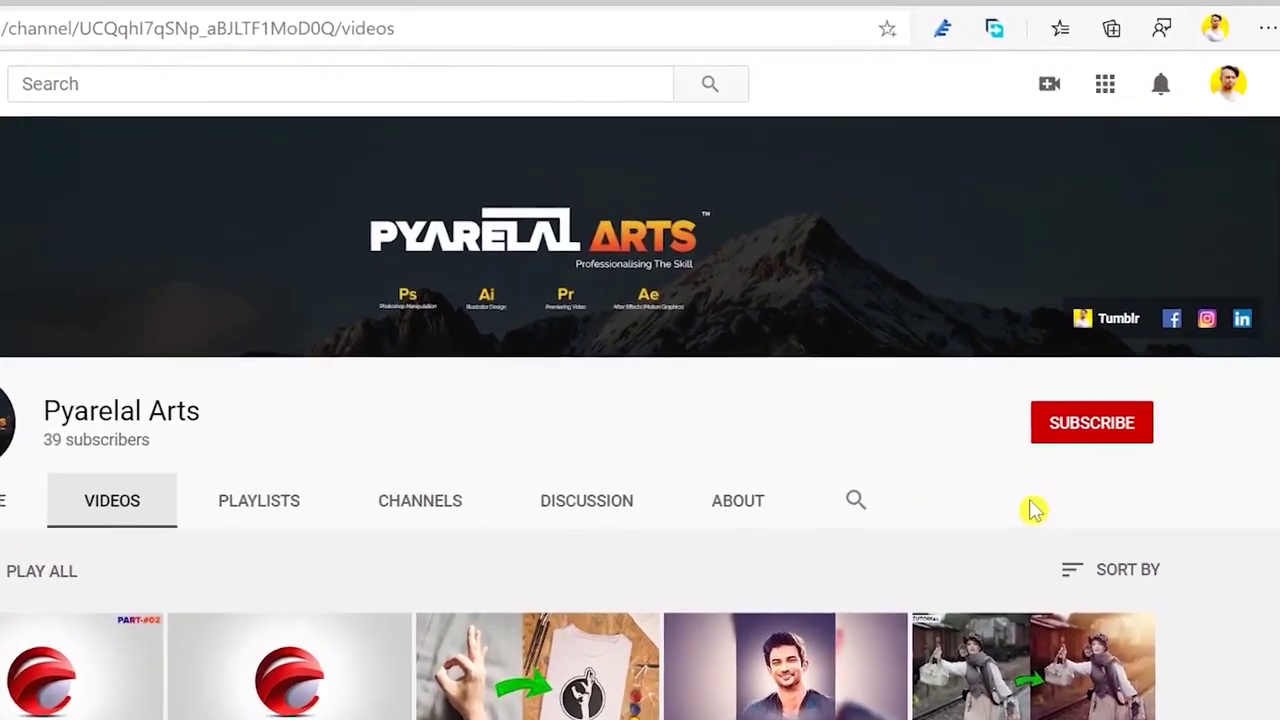
# Subscribe to the art tutorial channel and set its notification bell to All
pyautogui.click(1060, 457)
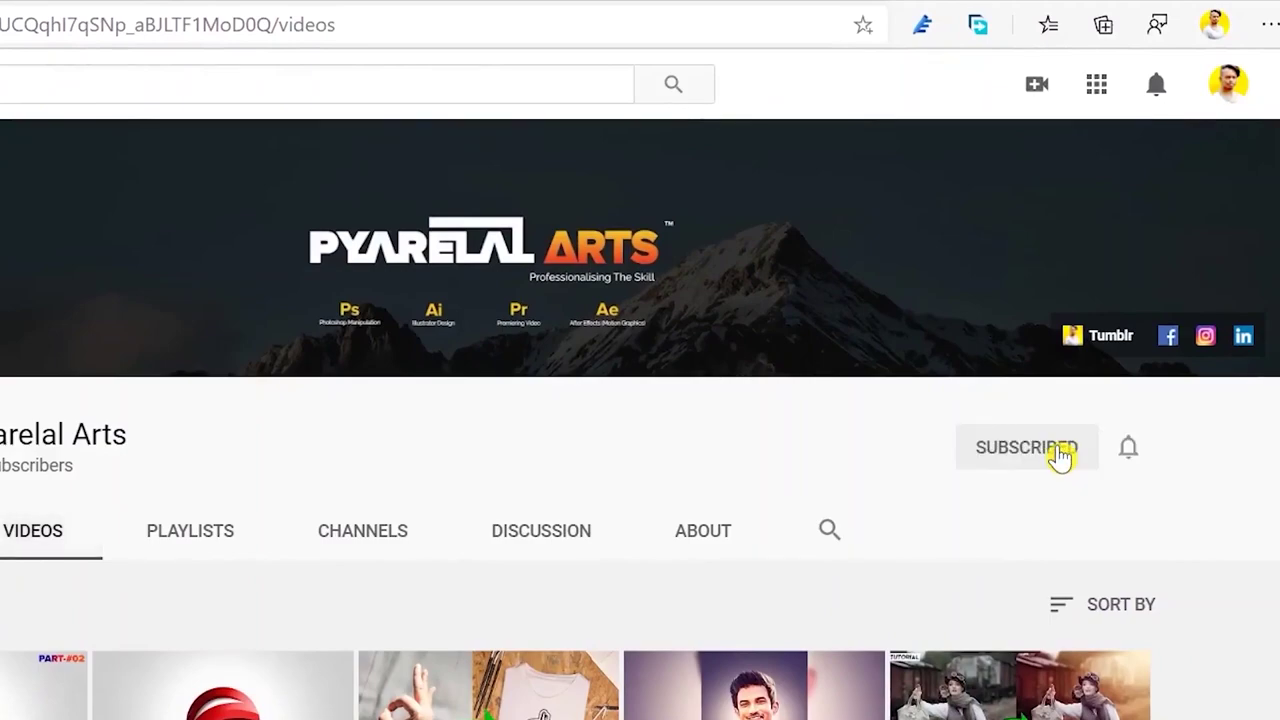
pyautogui.click(1129, 452)
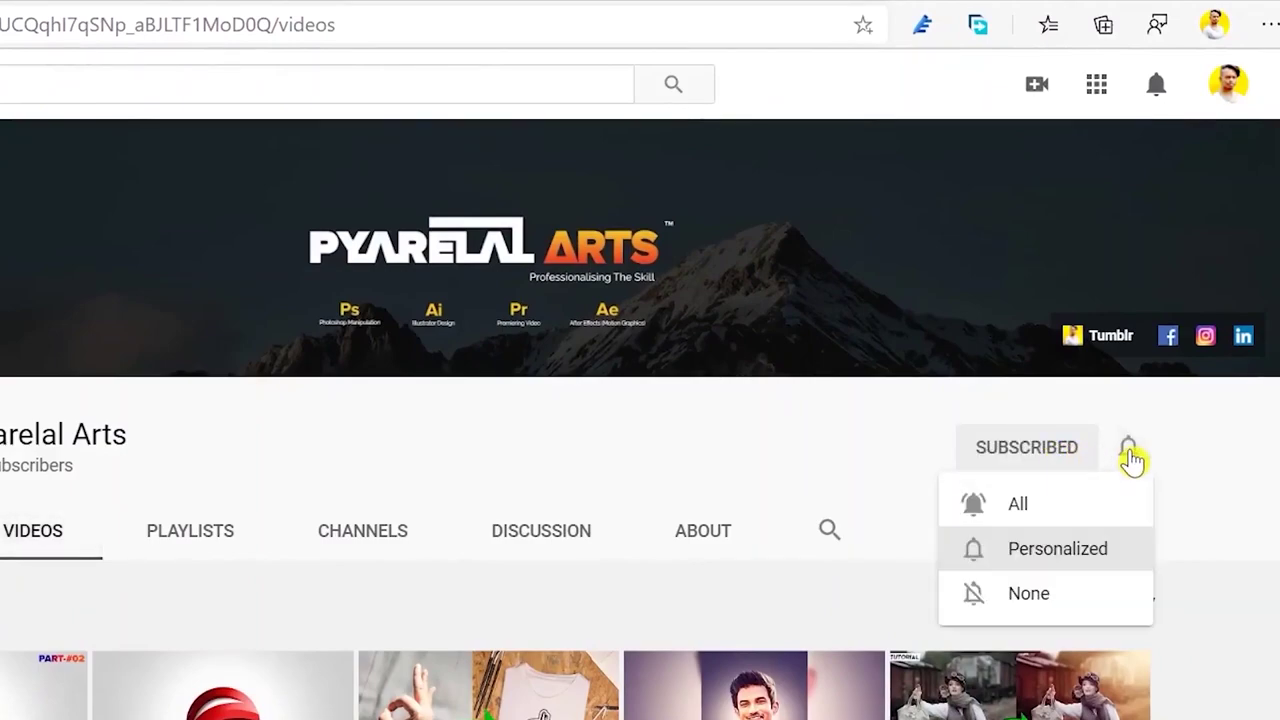
pyautogui.click(1087, 524)
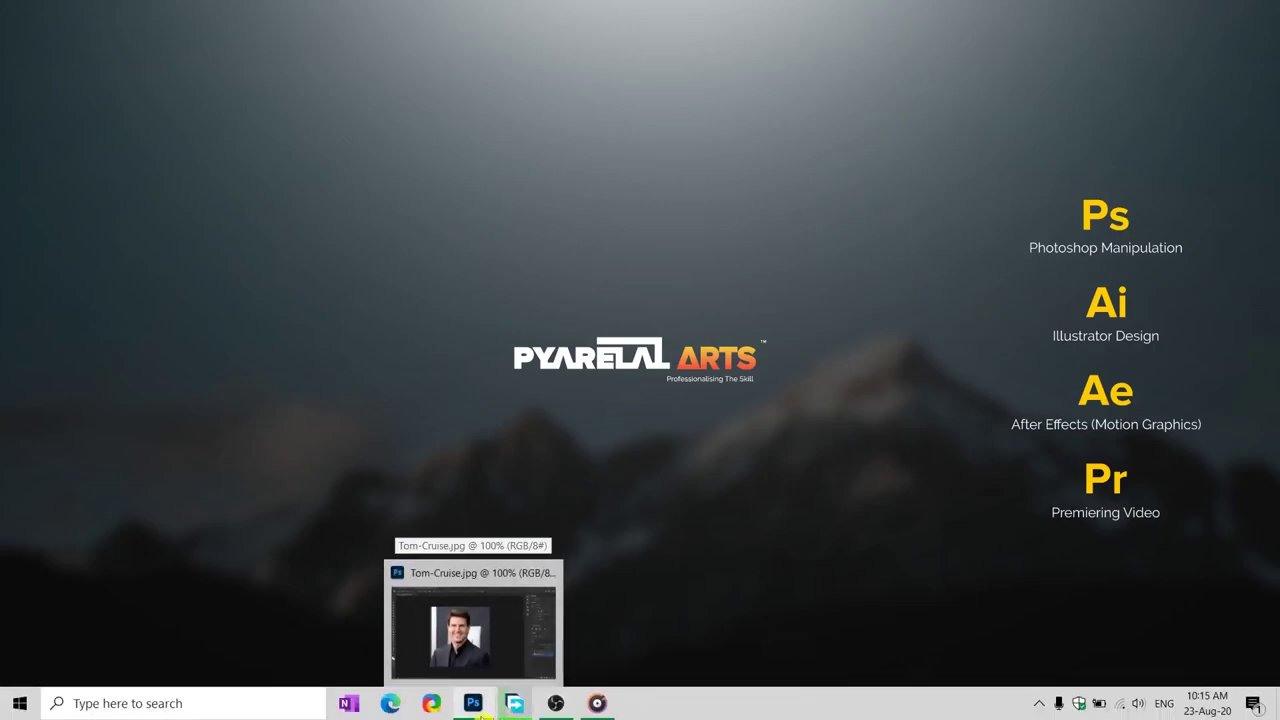
# Duplicate the Tom-Cruise.jpg photo to Layer 1 and set its blend mode to Linear Light
pyautogui.click(476, 706)
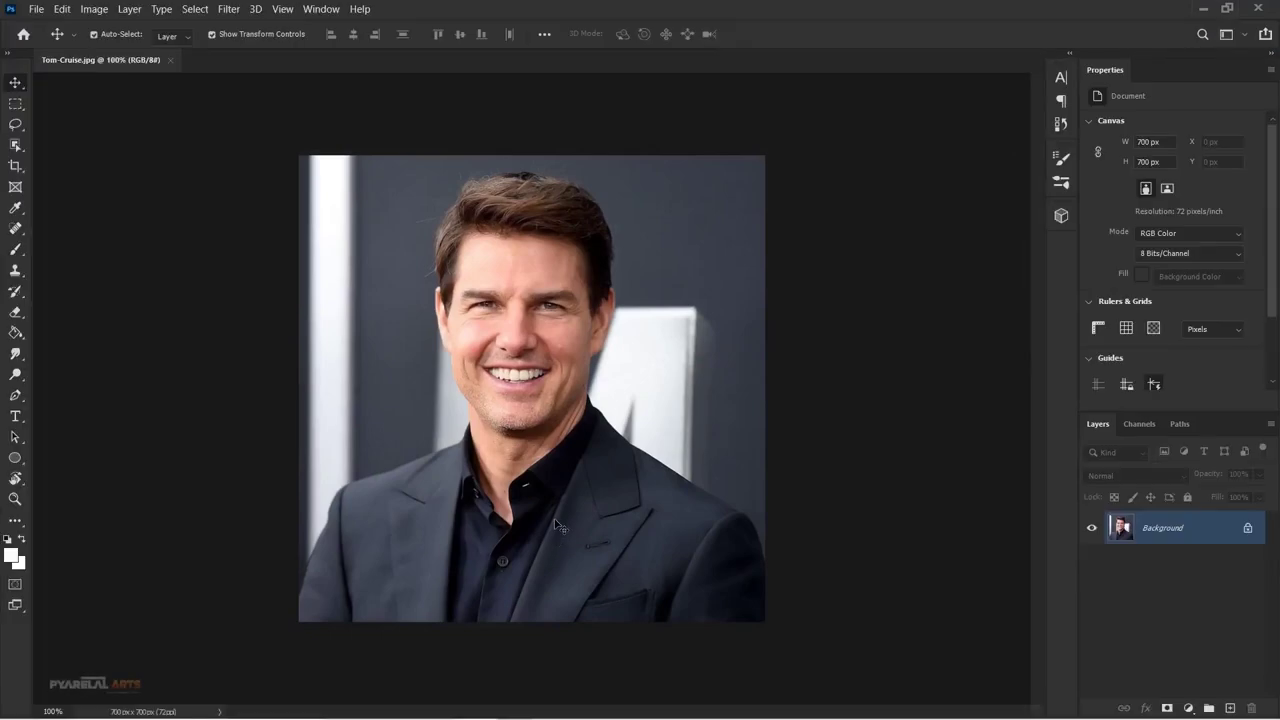
pyautogui.scroll(-2, 557, 522)
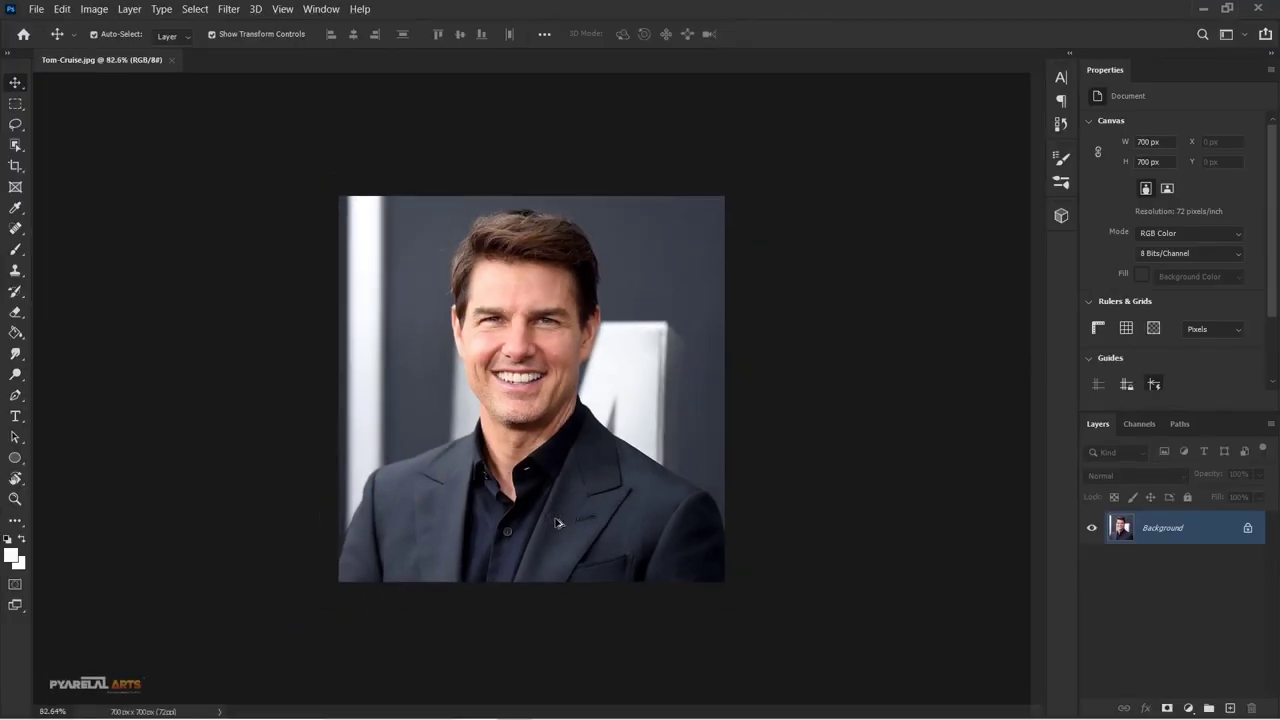
pyautogui.scroll(-2, 557, 522)
pyautogui.scroll(3, 557, 522)
pyautogui.scroll(2, 557, 522)
pyautogui.scroll(-1, 557, 522)
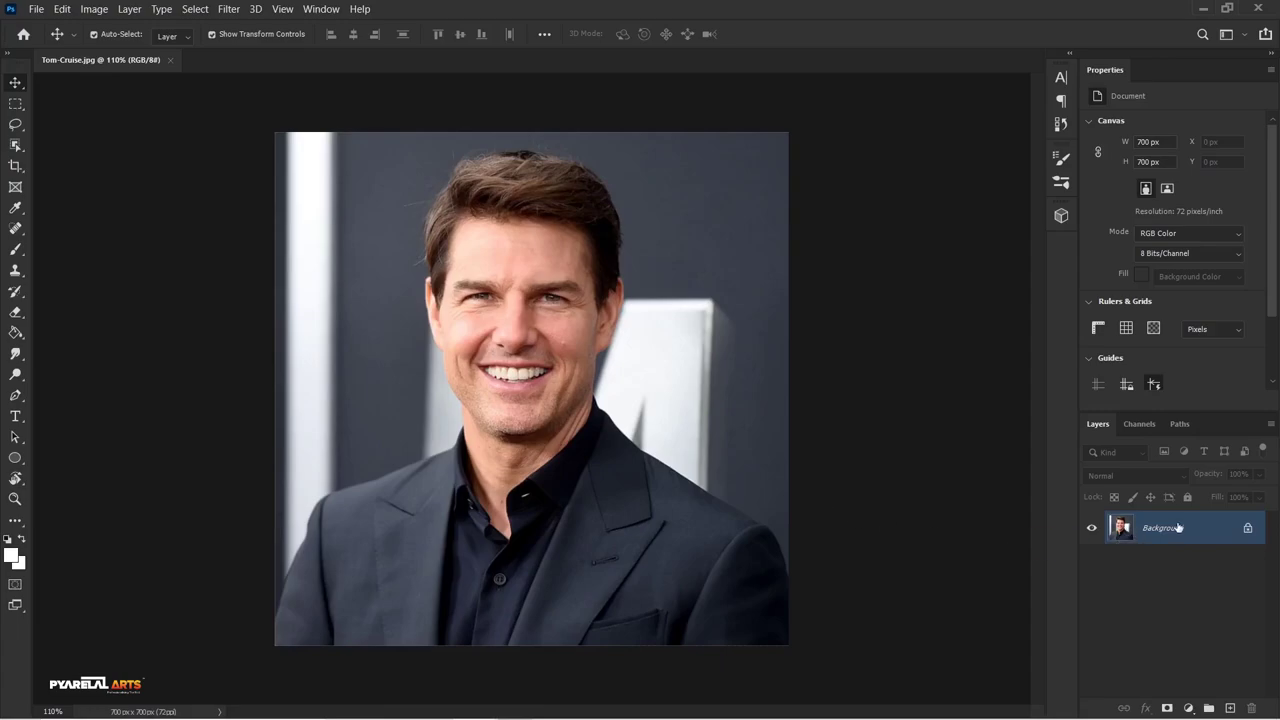
pyautogui.hotkey('ctrl', 'j')
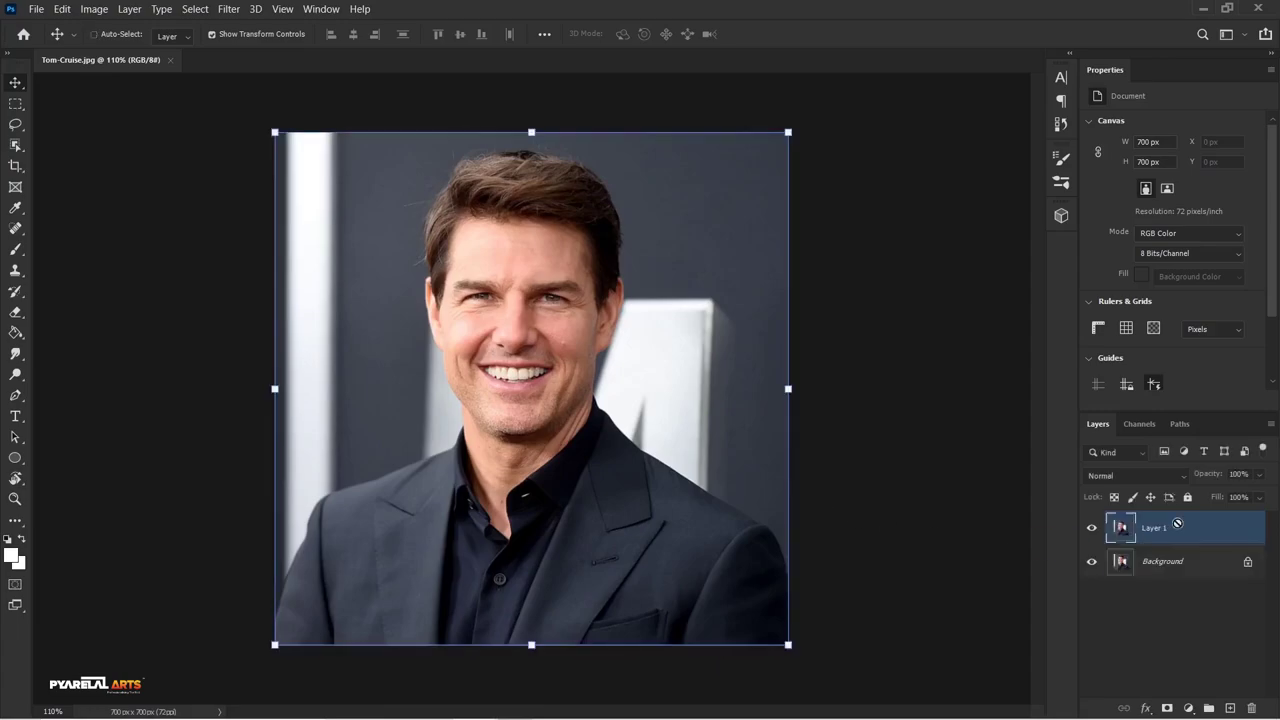
pyautogui.click(1122, 477)
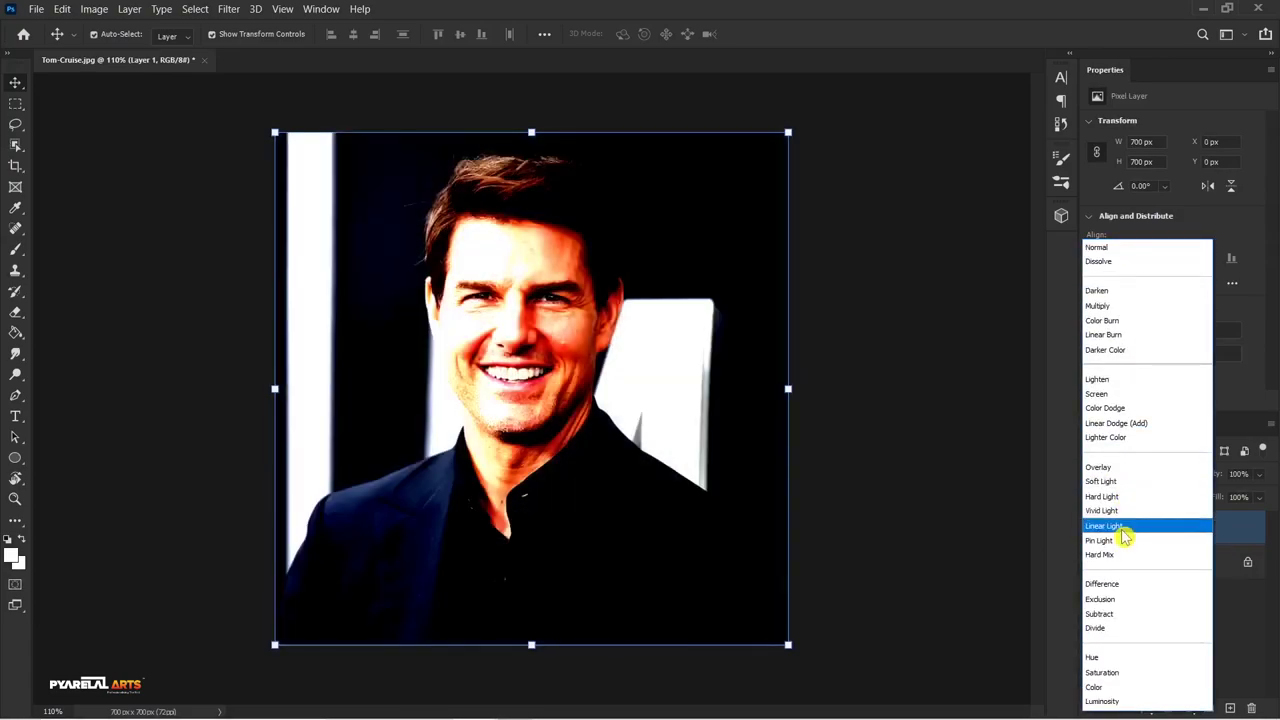
pyautogui.click(1122, 527)
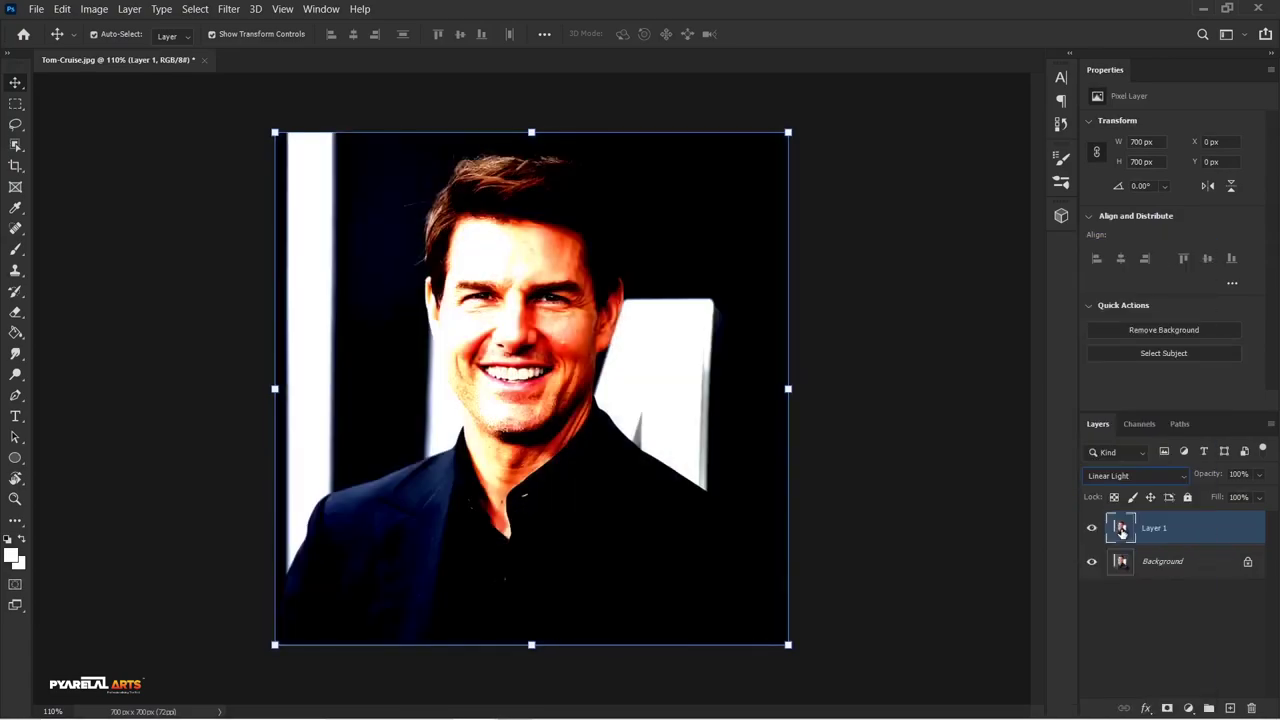
pyautogui.click(228, 9)
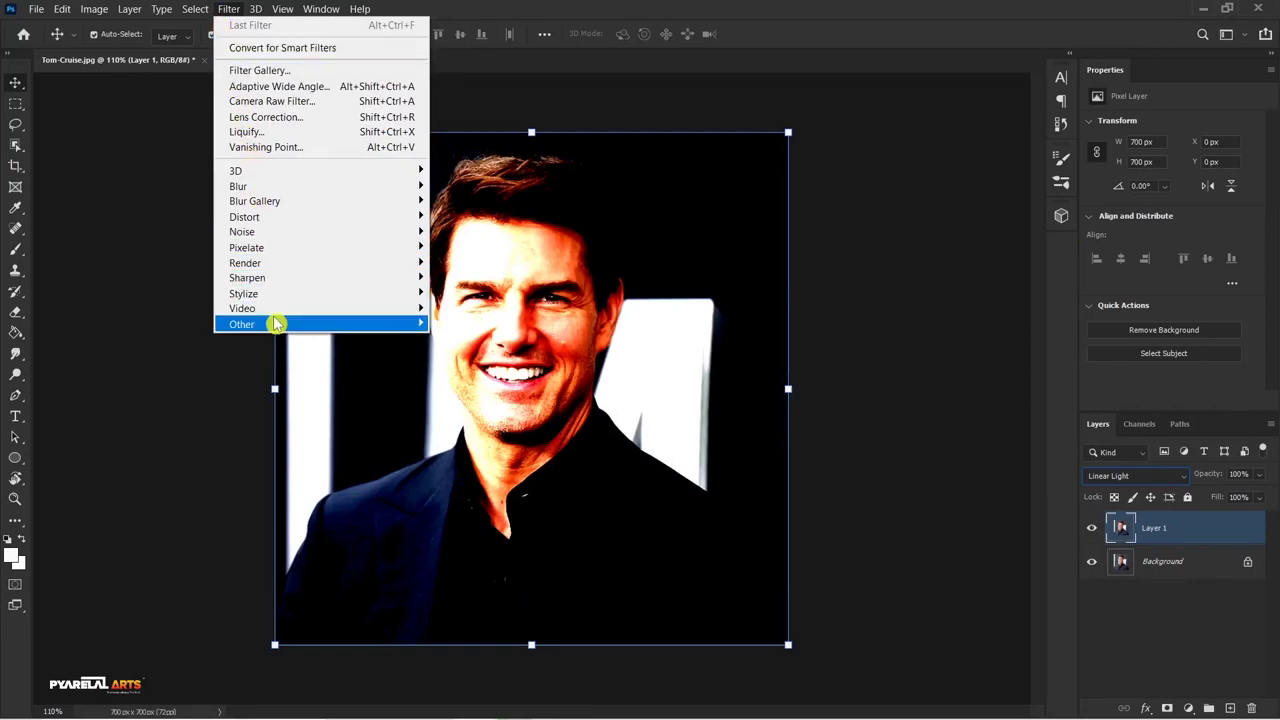
pyautogui.moveTo(242, 324)
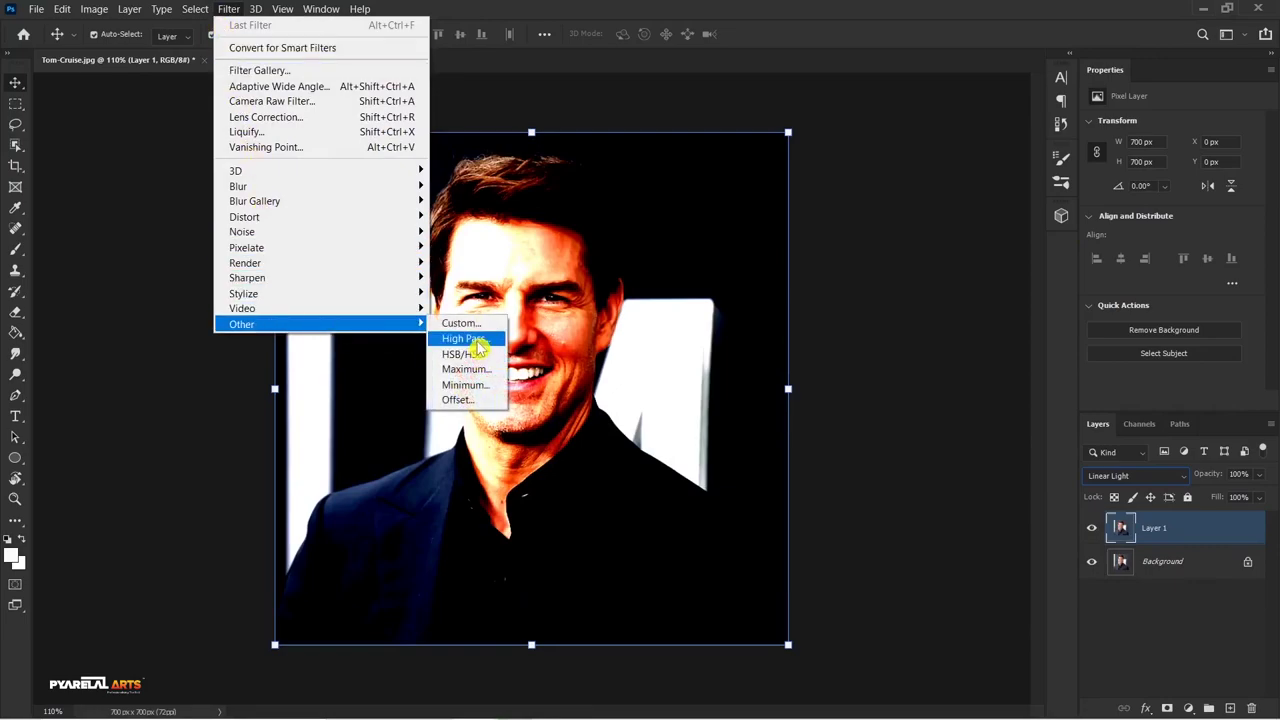
# Apply a High Pass filter with a radius of about 4.1 pixels to Layer 1
pyautogui.click(479, 344)
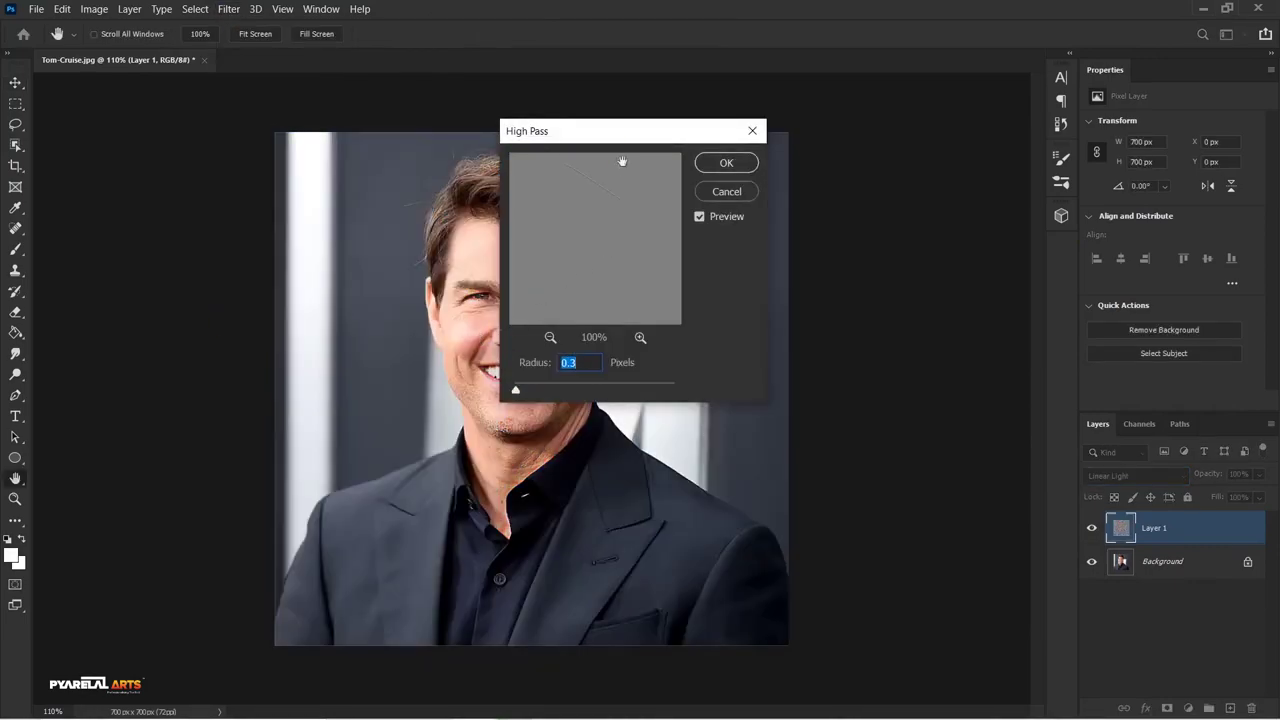
pyautogui.moveTo(615, 131); pyautogui.dragTo(790, 164)
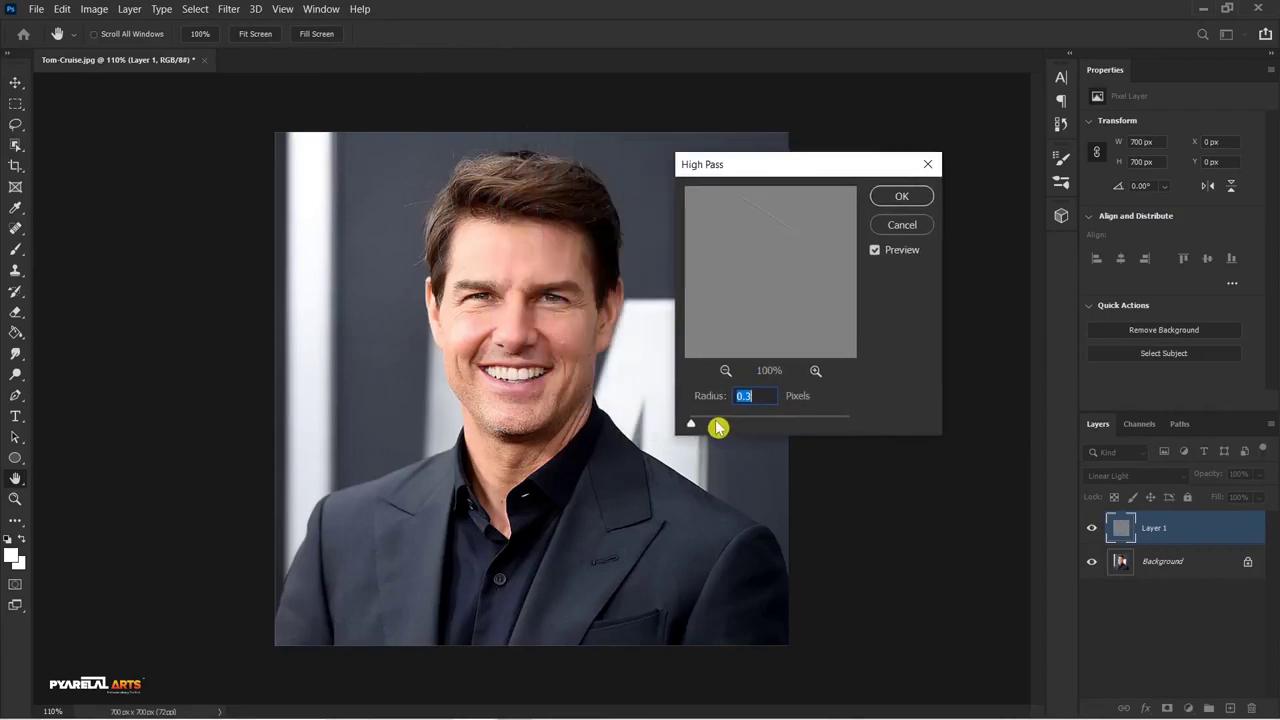
pyautogui.click(714, 427)
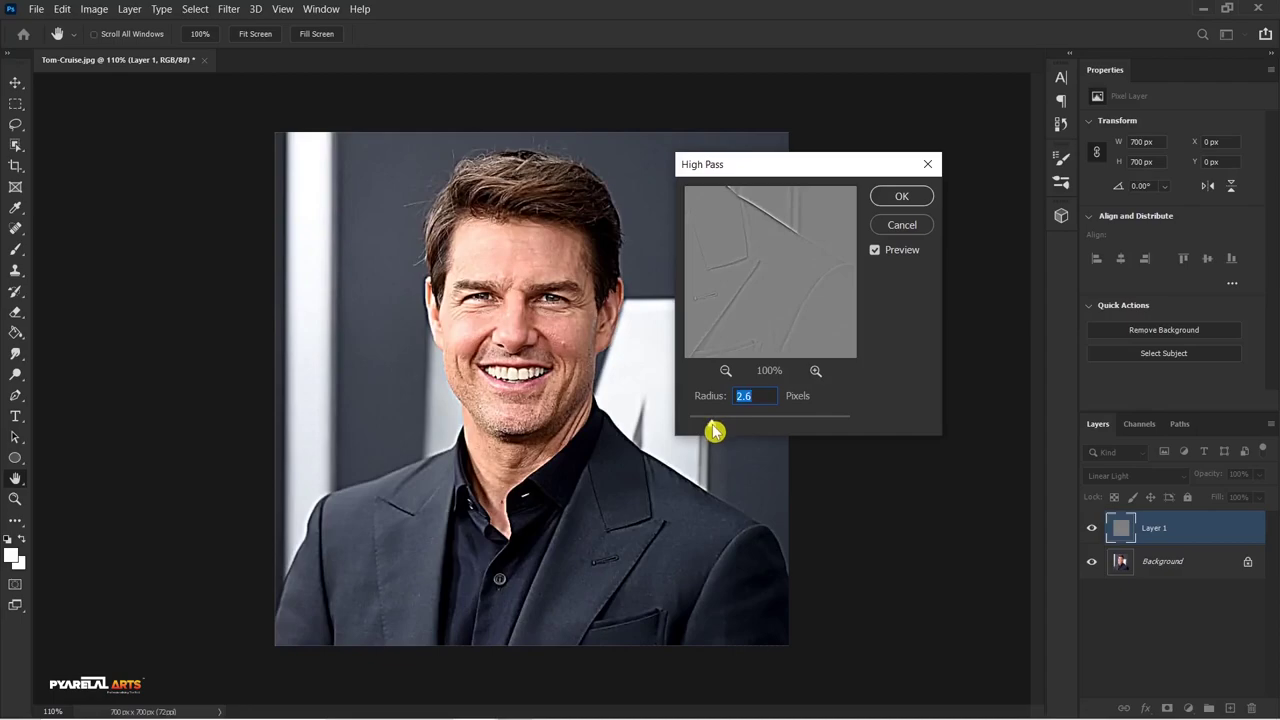
pyautogui.moveTo(712, 426); pyautogui.dragTo(715, 430)
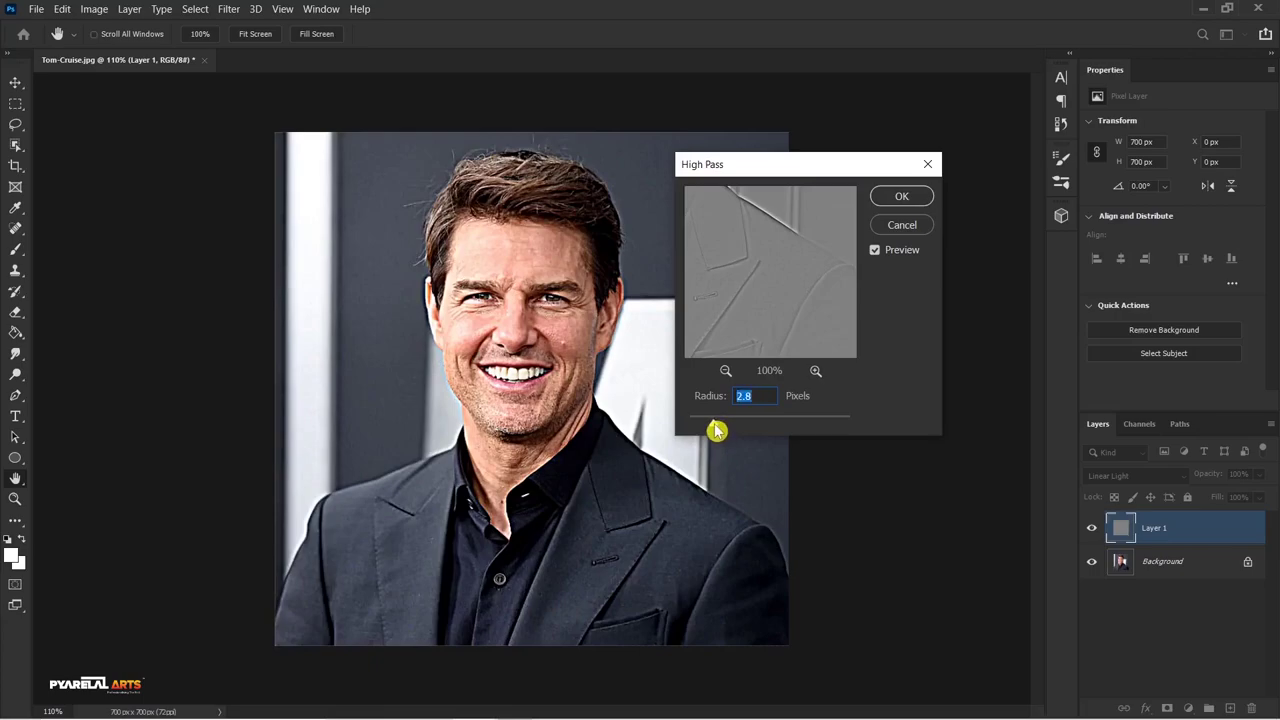
pyautogui.moveTo(716, 430); pyautogui.dragTo(718, 430)
pyautogui.moveTo(777, 289)
pyautogui.mouseDown()
pyautogui.moveTo(771, 271)
pyautogui.moveTo(828, 322)
pyautogui.mouseUp()
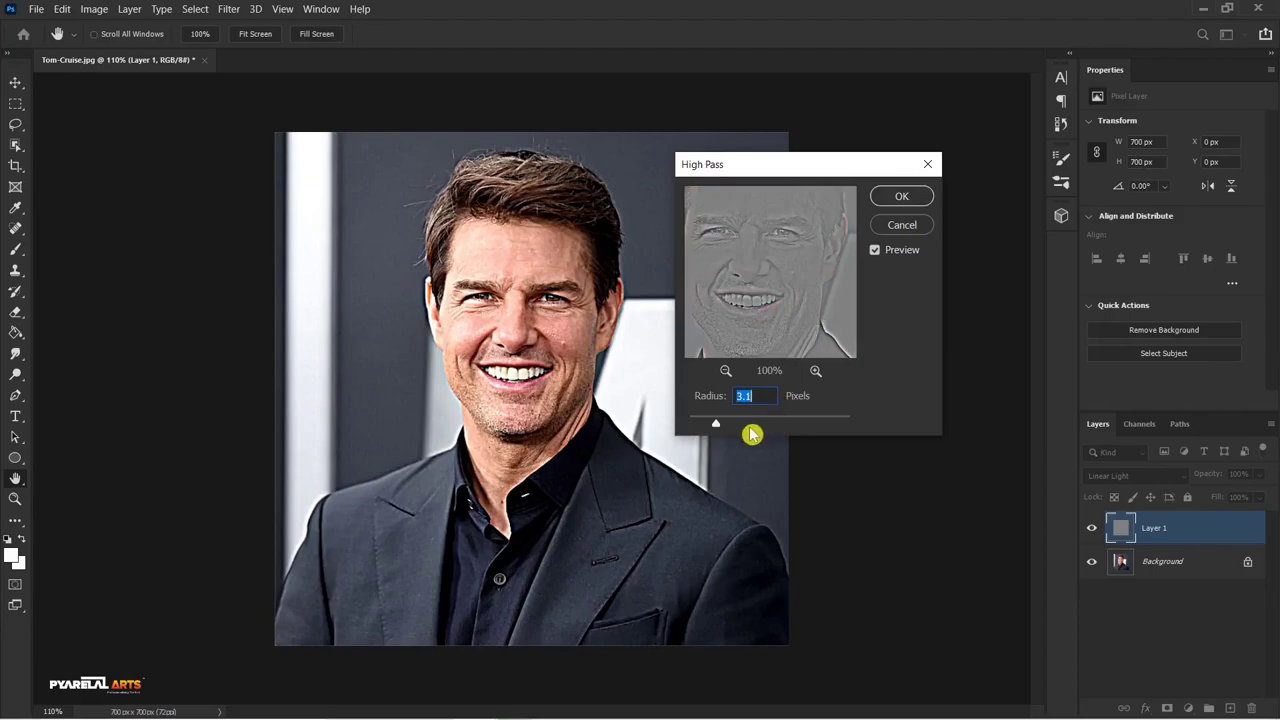
pyautogui.moveTo(716, 430); pyautogui.dragTo(726, 430)
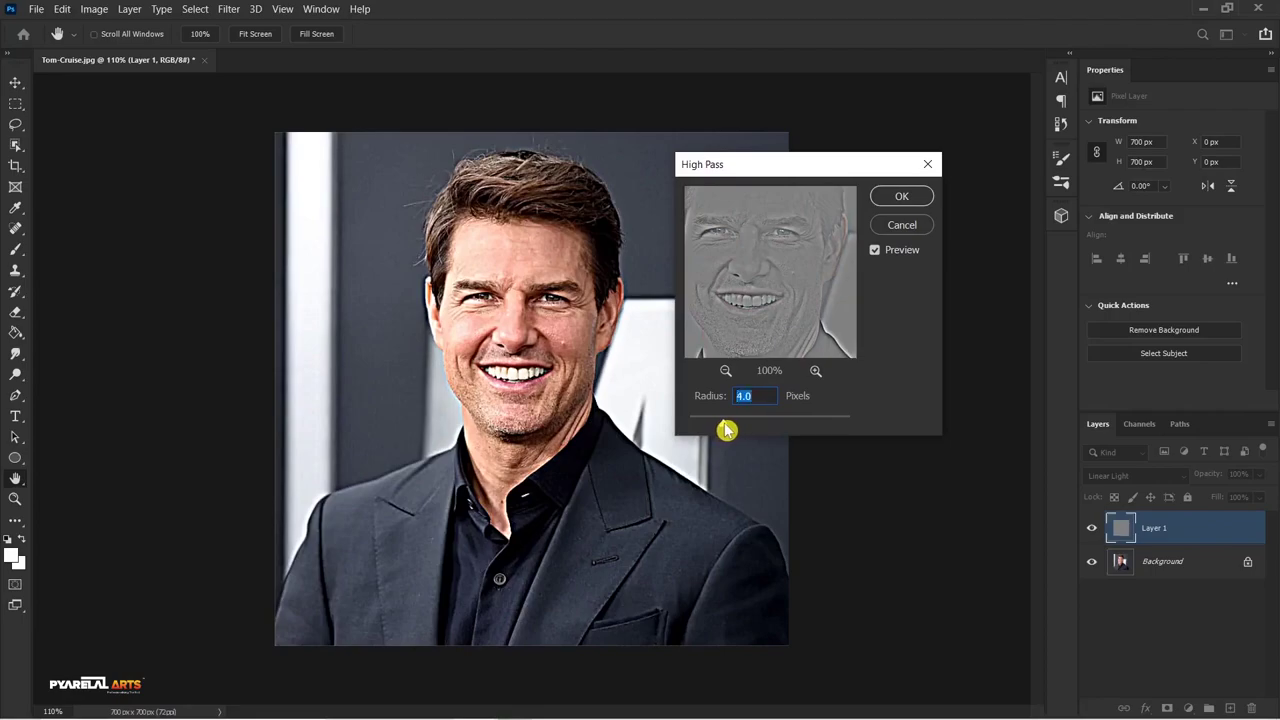
pyautogui.moveTo(726, 430); pyautogui.dragTo(729, 430)
pyautogui.click(901, 199)
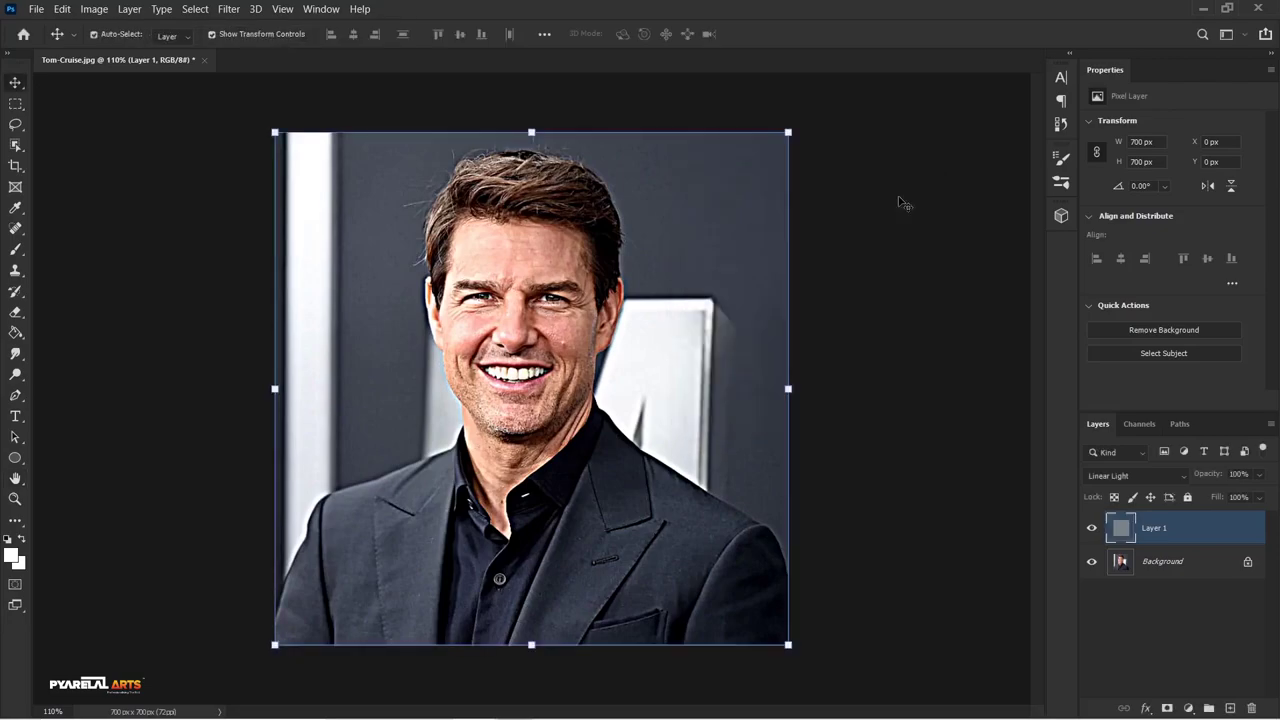
# Merge the Background and Layer 1 into one layer and duplicate it
pyautogui.keyDown('shift'); pyautogui.click(1193, 565); pyautogui.keyUp('shift')
pyautogui.hotkey('ctrl', 'e')
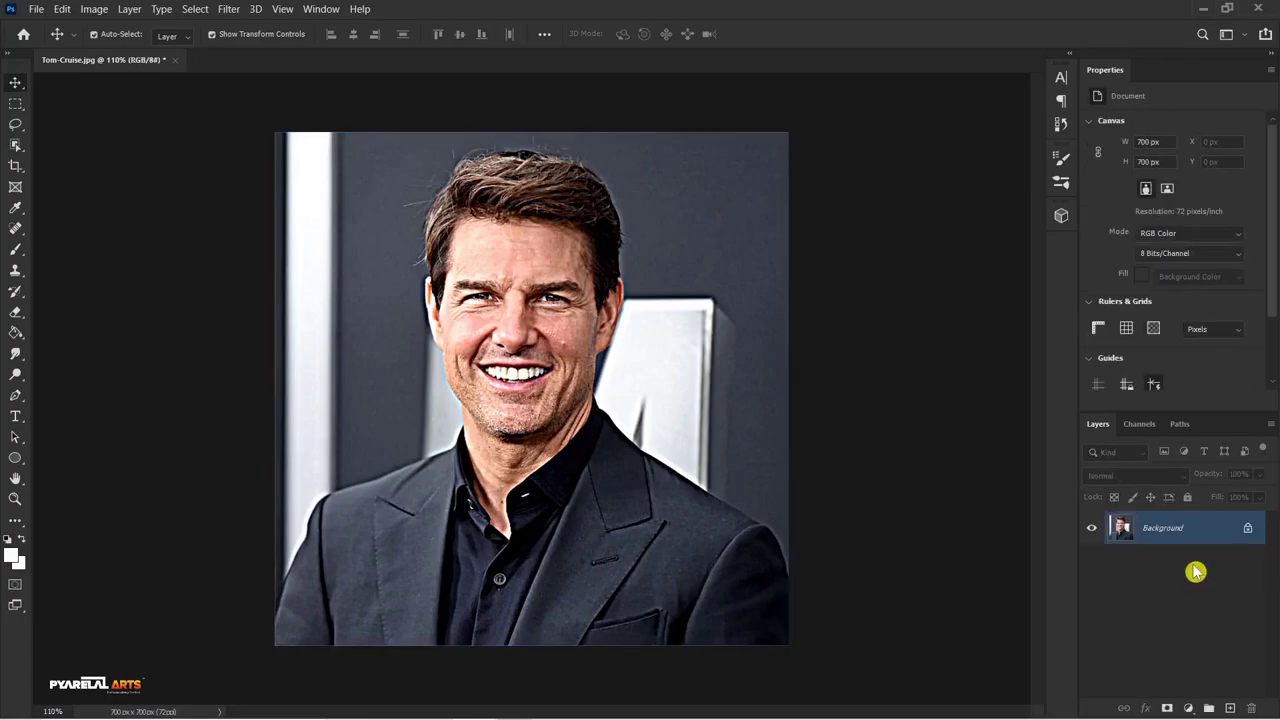
pyautogui.hotkey('ctrl', 'j')
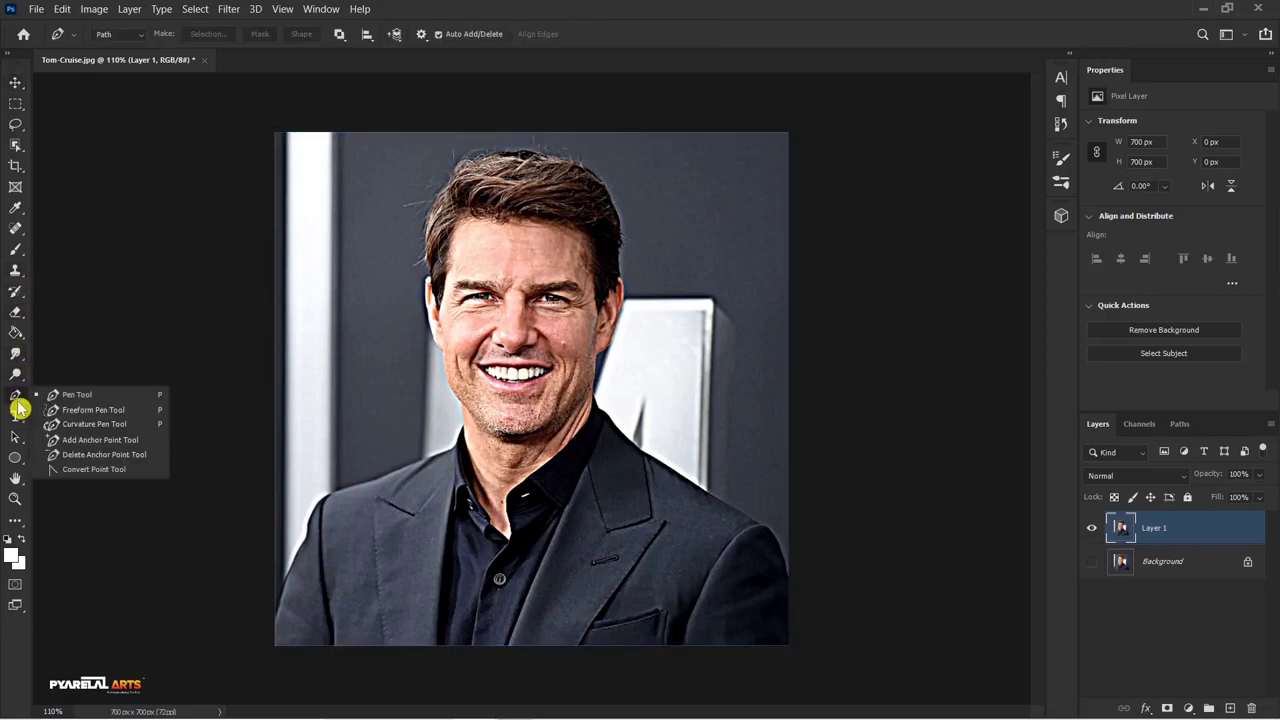
# Trace a pen path around the hair, ear, jaw, neck and suit shoulders
pyautogui.moveTo(21, 408); pyautogui.dragTo(60, 396)
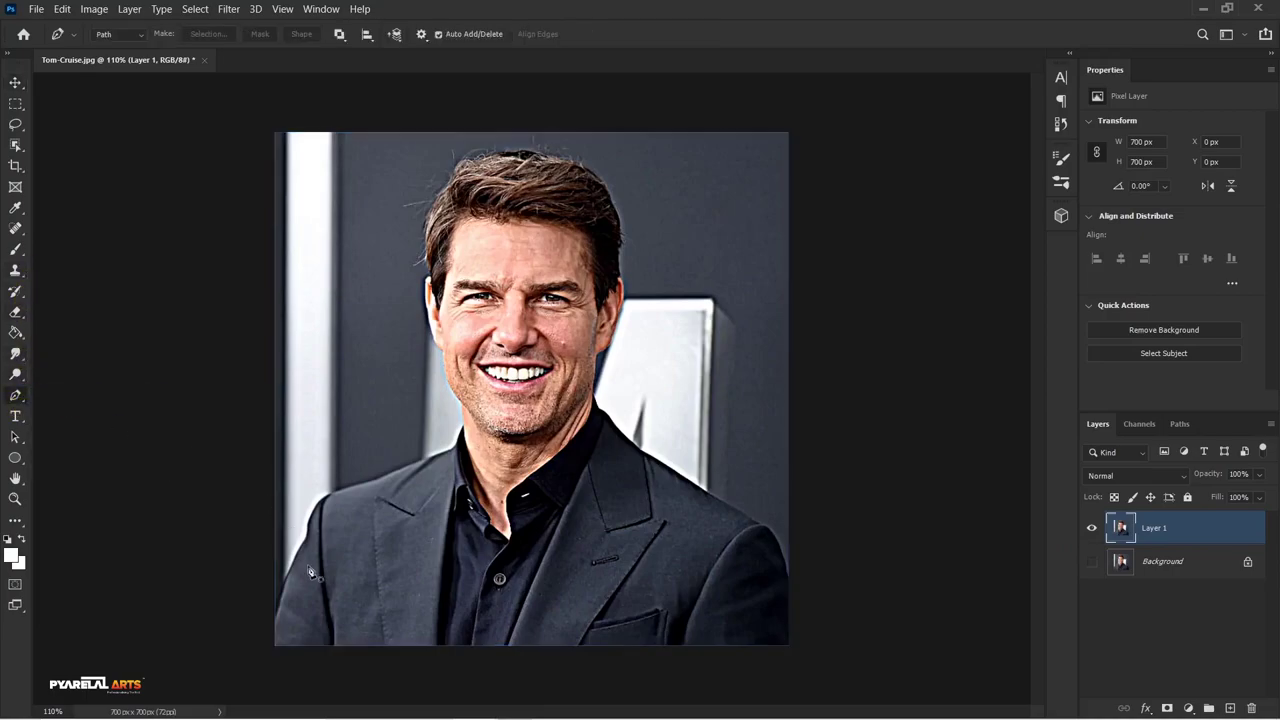
pyautogui.scroll(2, 308, 651)
pyautogui.scroll(2, 306, 655)
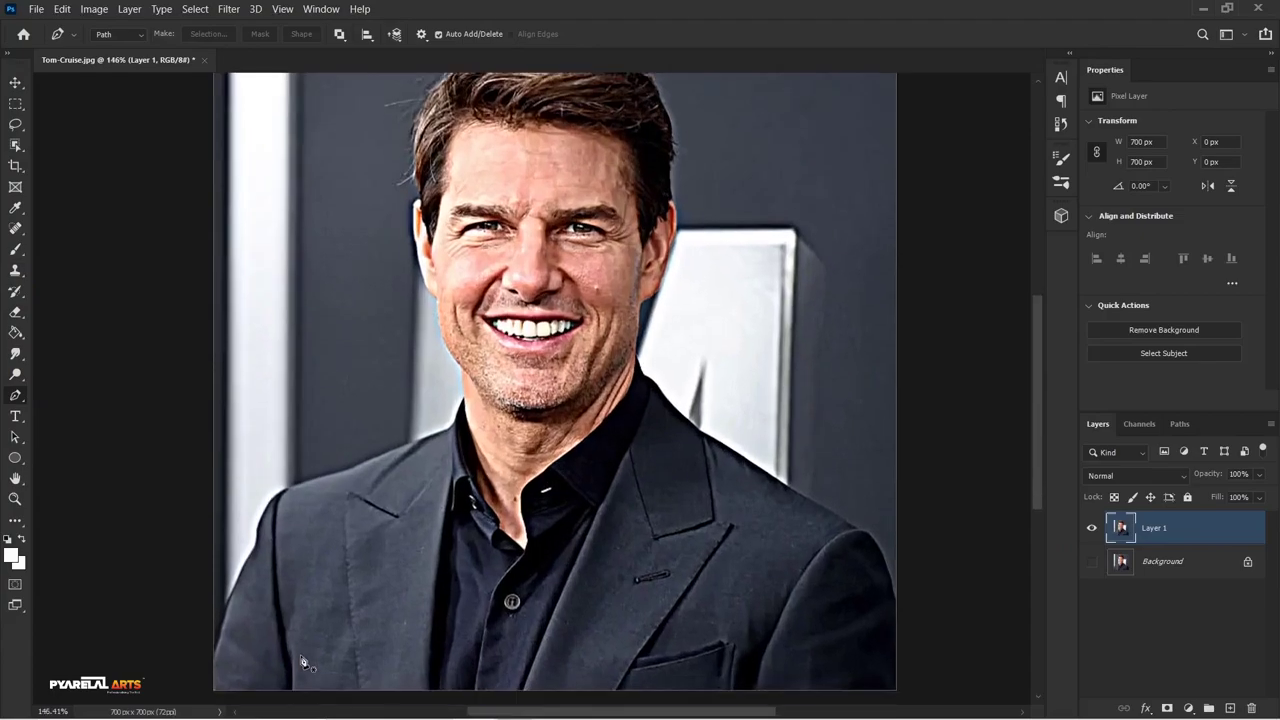
pyautogui.scroll(-2, 306, 657)
pyautogui.scroll(2, 212, 617)
pyautogui.scroll(1, 212, 617)
pyautogui.scroll(1, 212, 617)
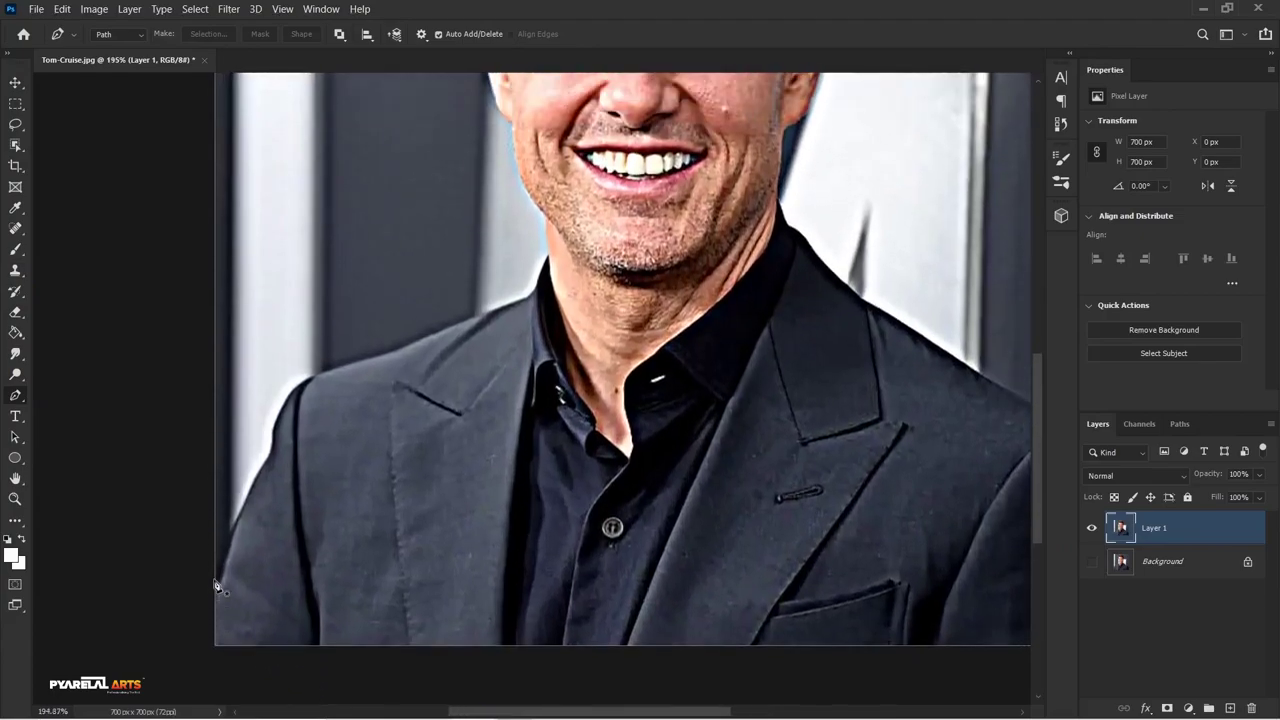
pyautogui.scroll(1, 211, 618)
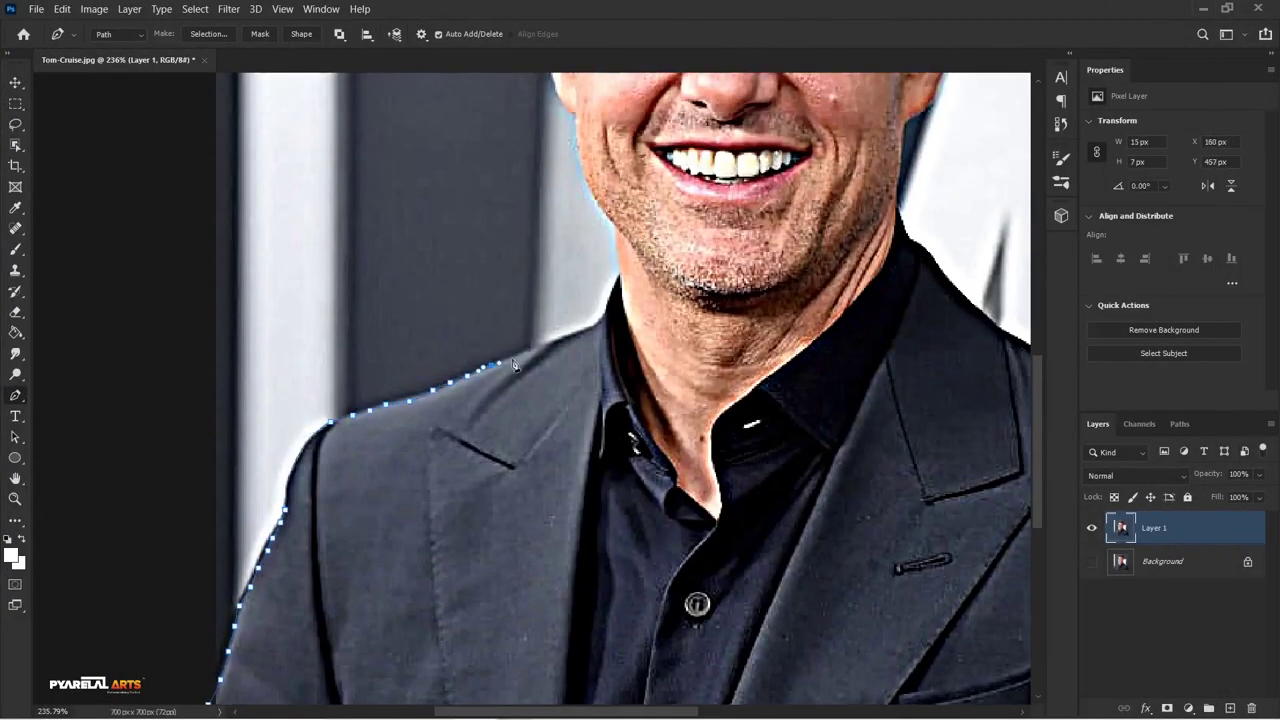
pyautogui.scroll(1, 558, 318)
pyautogui.click(558, 318)
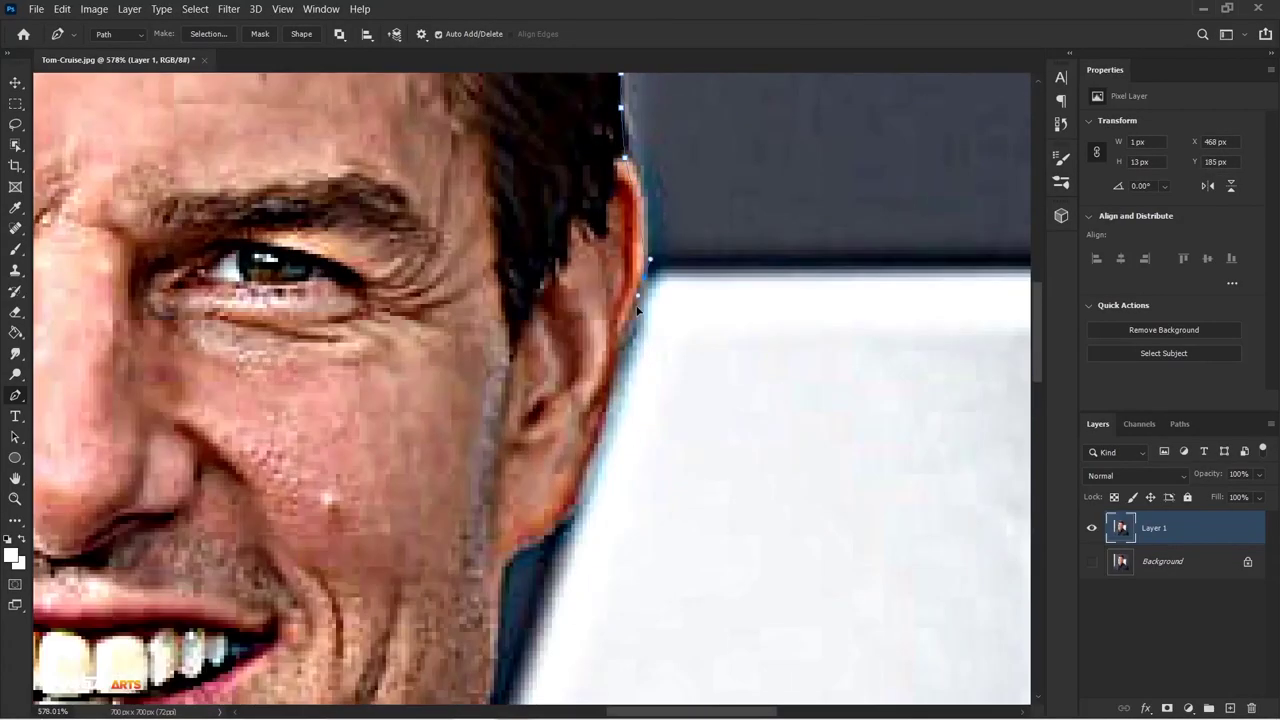
pyautogui.click(634, 310)
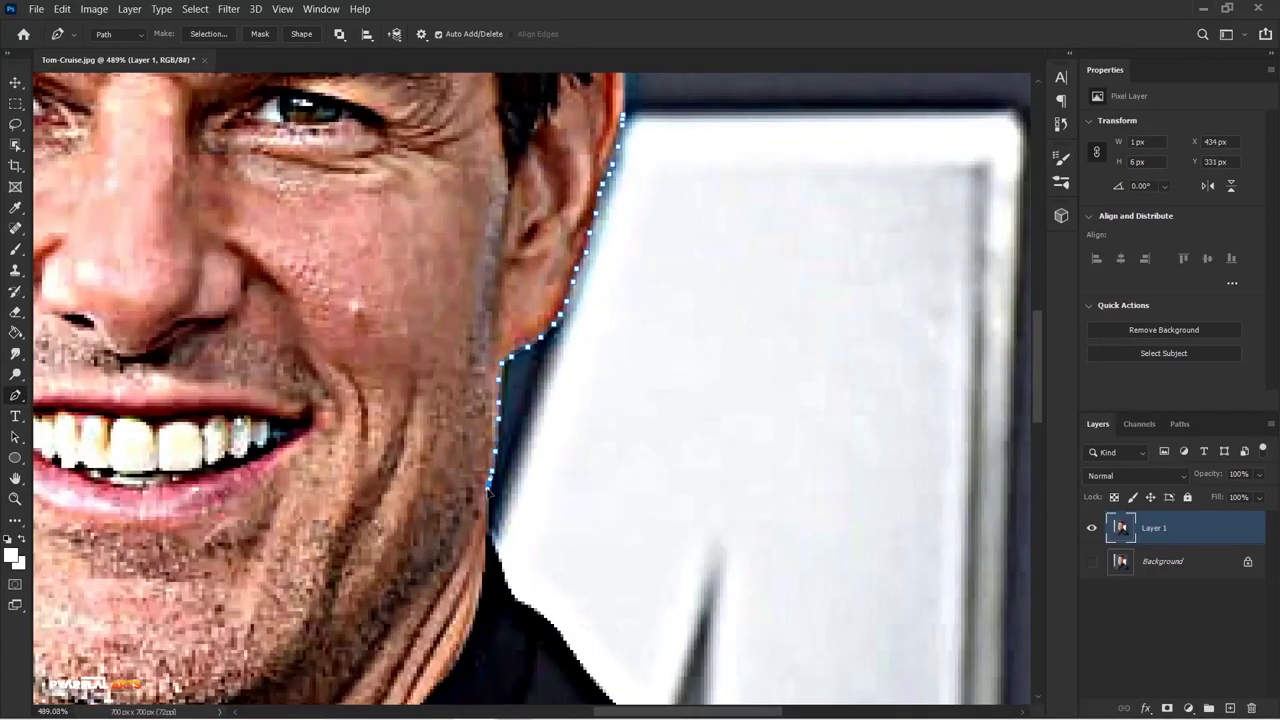
pyautogui.click(556, 626)
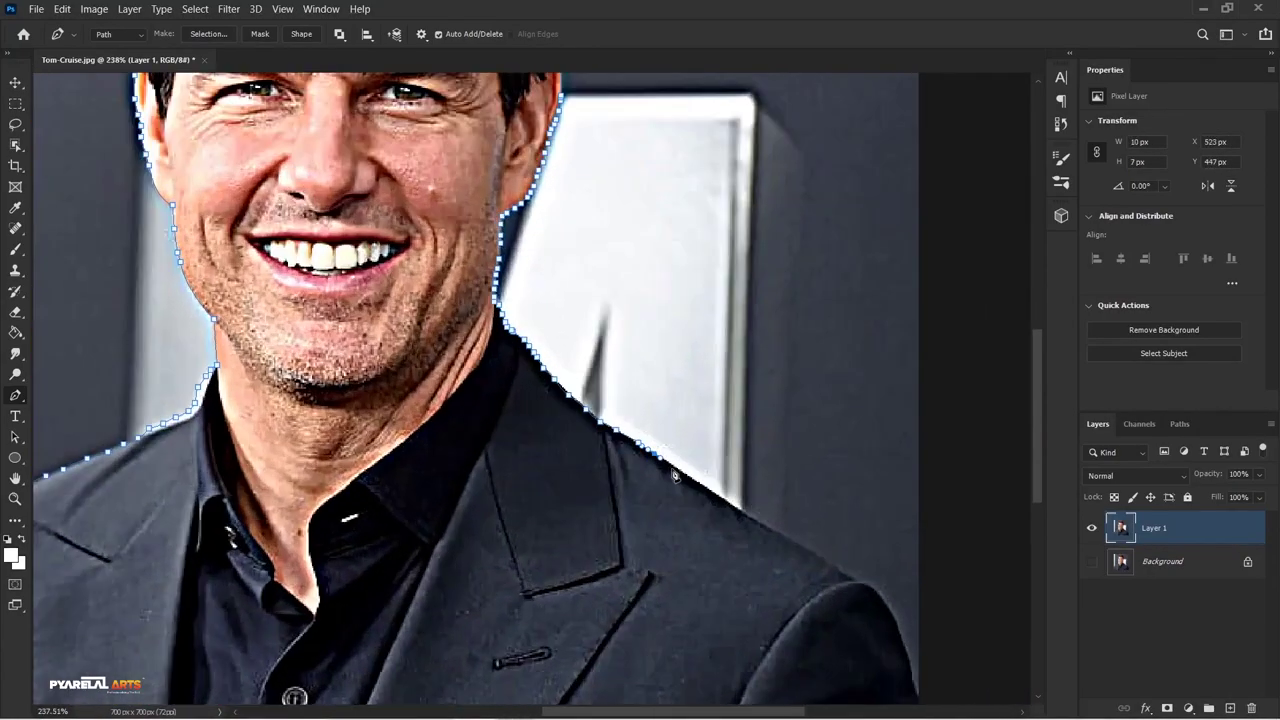
pyautogui.click(840, 576)
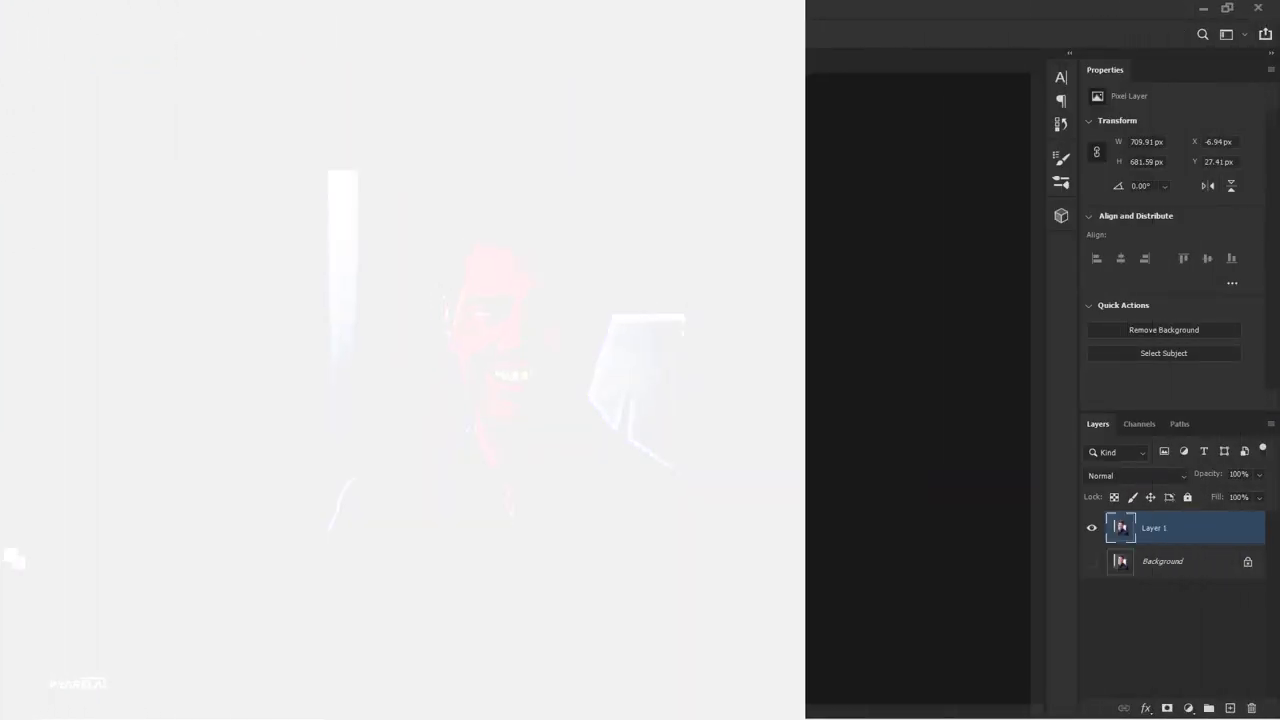
# Make a selection from the traced path and mask out the background around the subject
pyautogui.rightClick(505, 397)
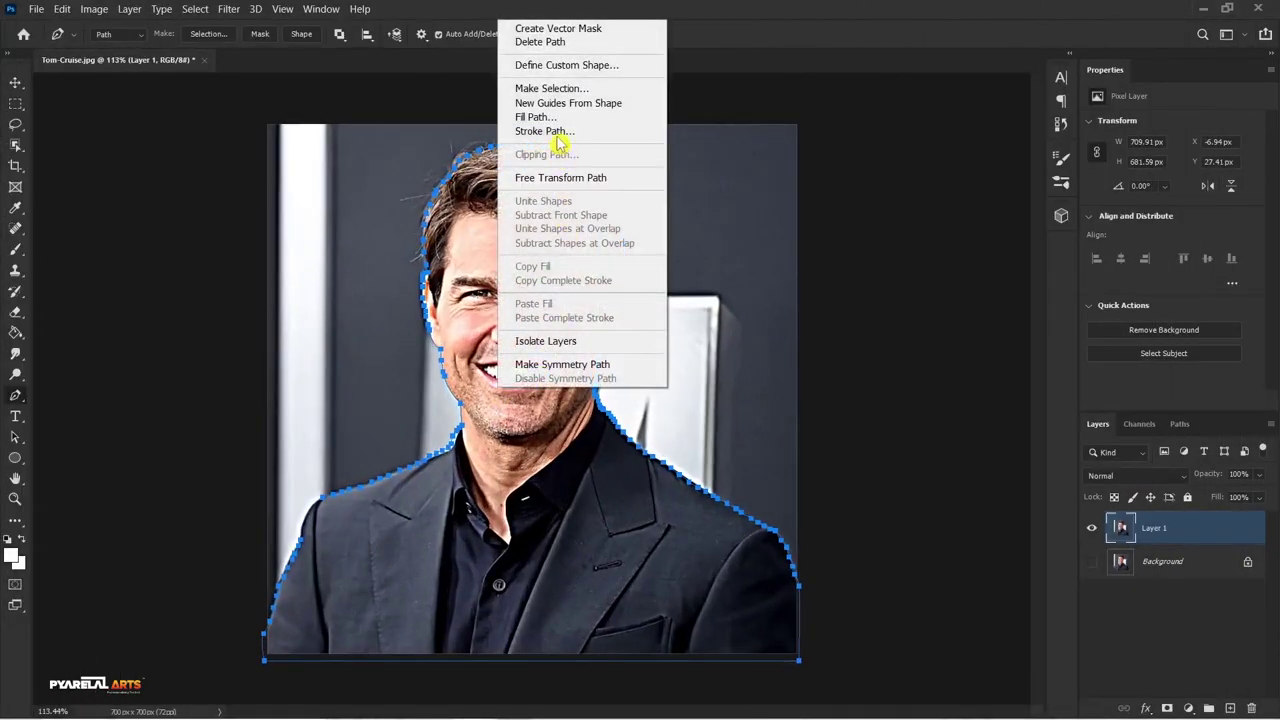
pyautogui.click(550, 88)
pyautogui.click(708, 190)
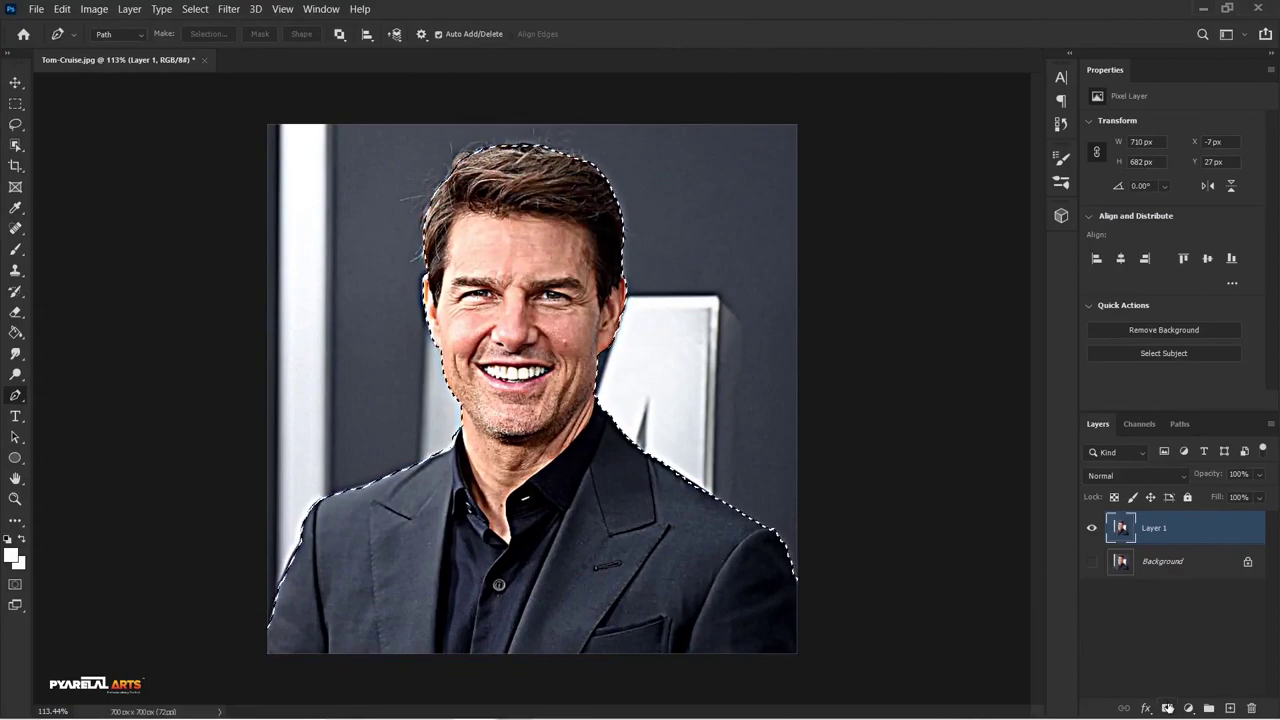
pyautogui.click(1167, 708)
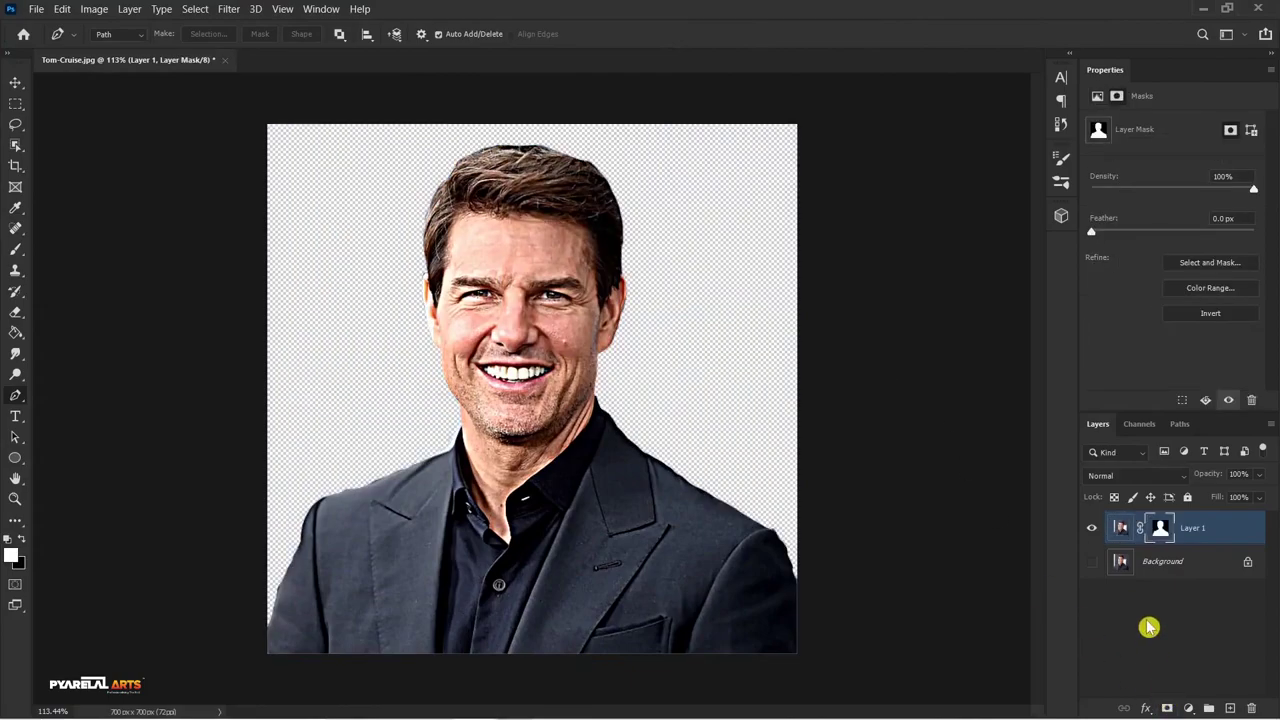
# Apply the layer mask permanently to Layer 1
pyautogui.click(1148, 627)
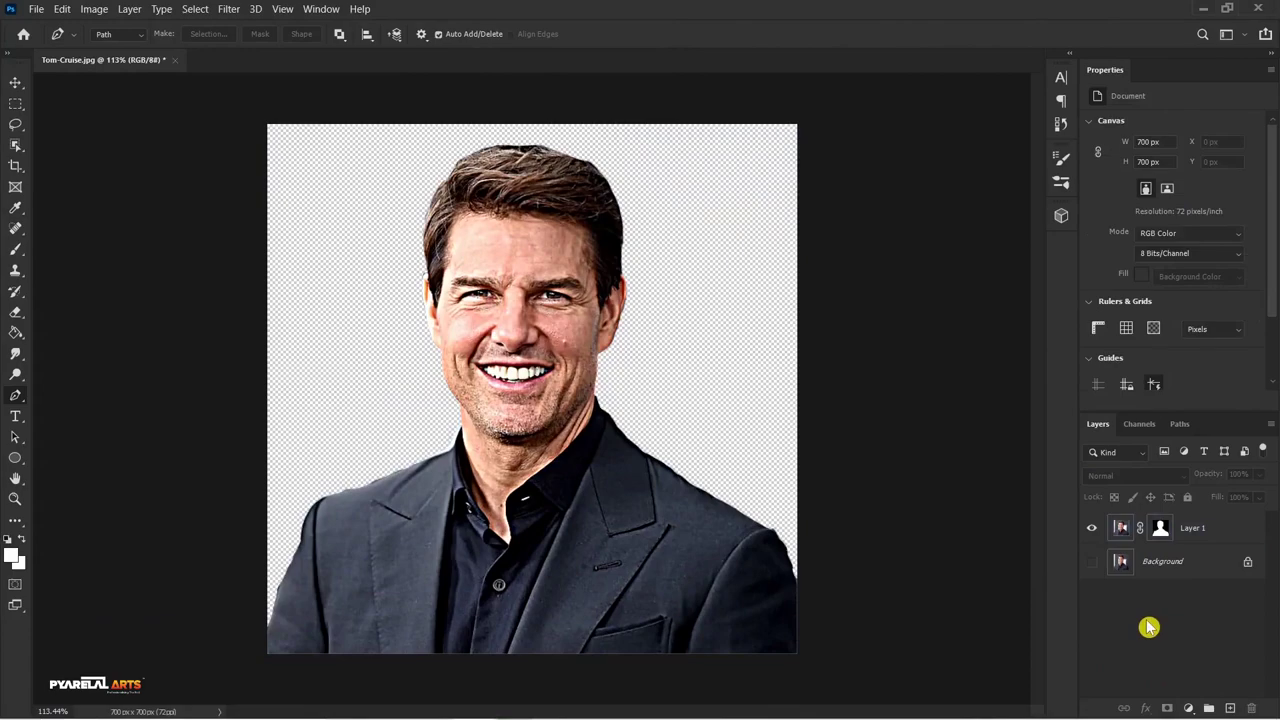
pyautogui.click(1203, 531)
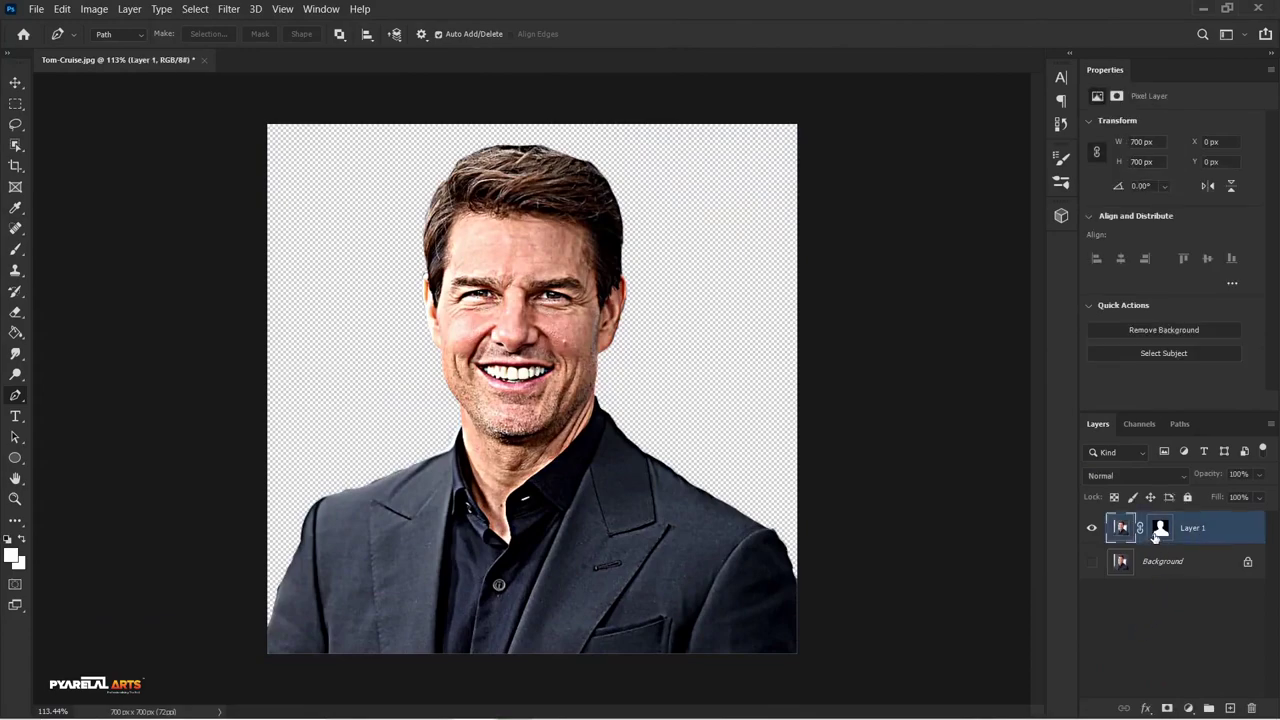
pyautogui.click(1158, 530)
pyautogui.rightClick(1158, 530)
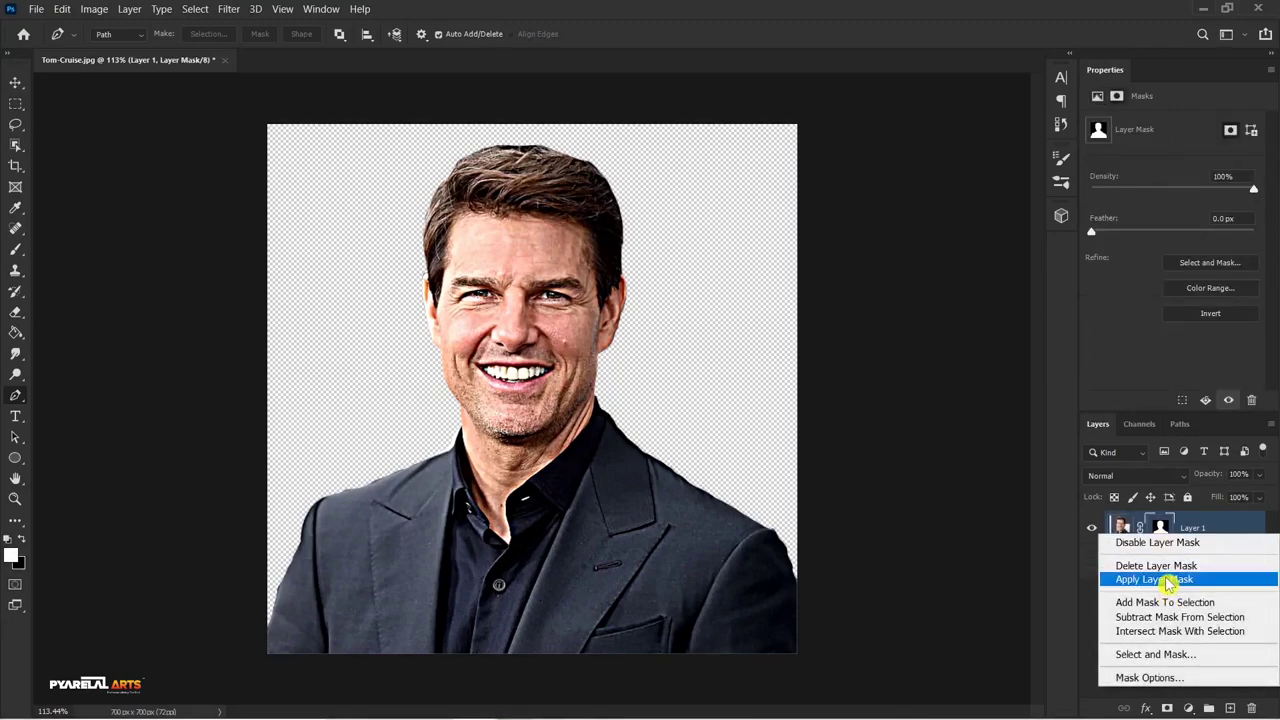
pyautogui.click(1165, 578)
pyautogui.click(1092, 527)
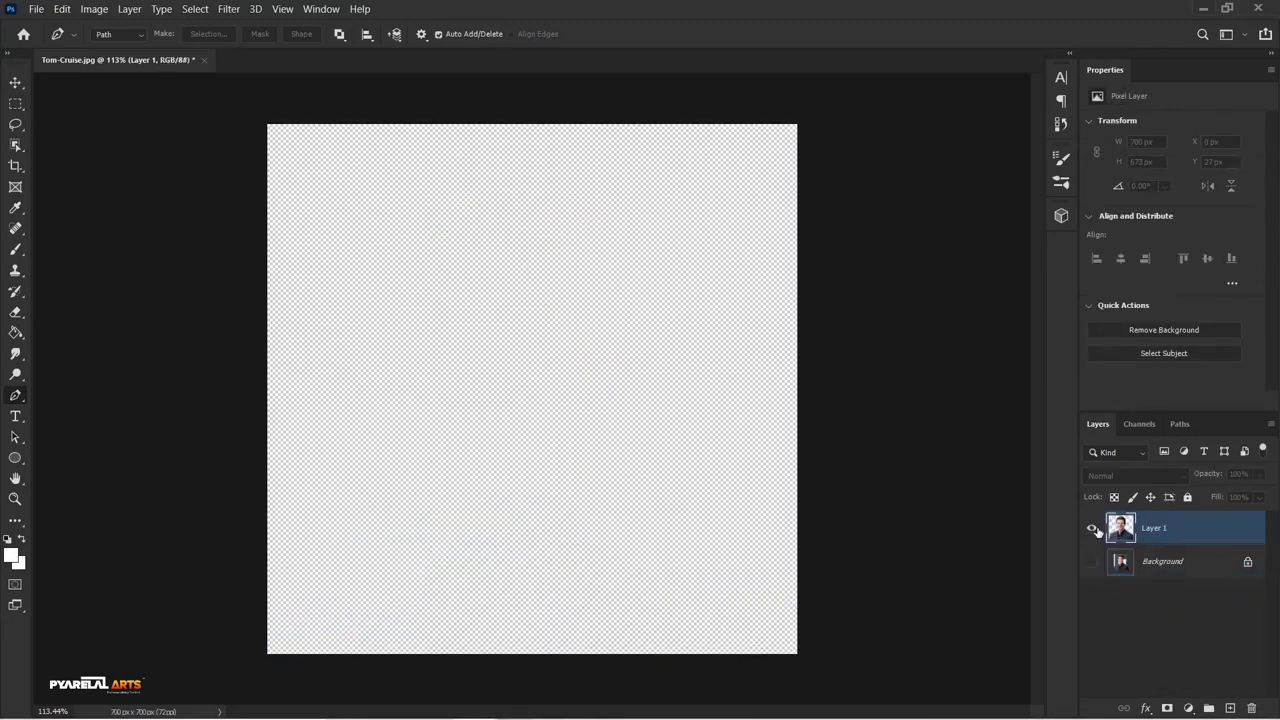
# Check the image size in pixels in Image Size, then cancel without changes
pyautogui.click(94, 10)
pyautogui.click(118, 124)
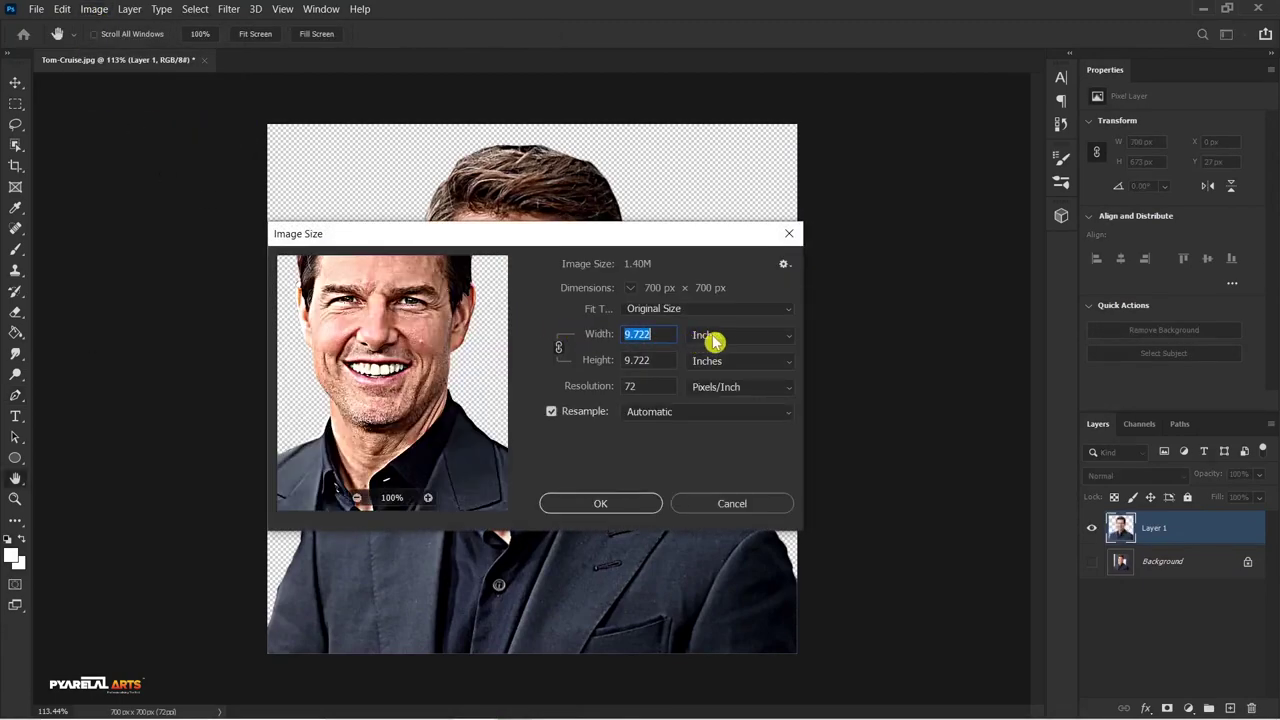
pyautogui.click(718, 338)
pyautogui.click(721, 366)
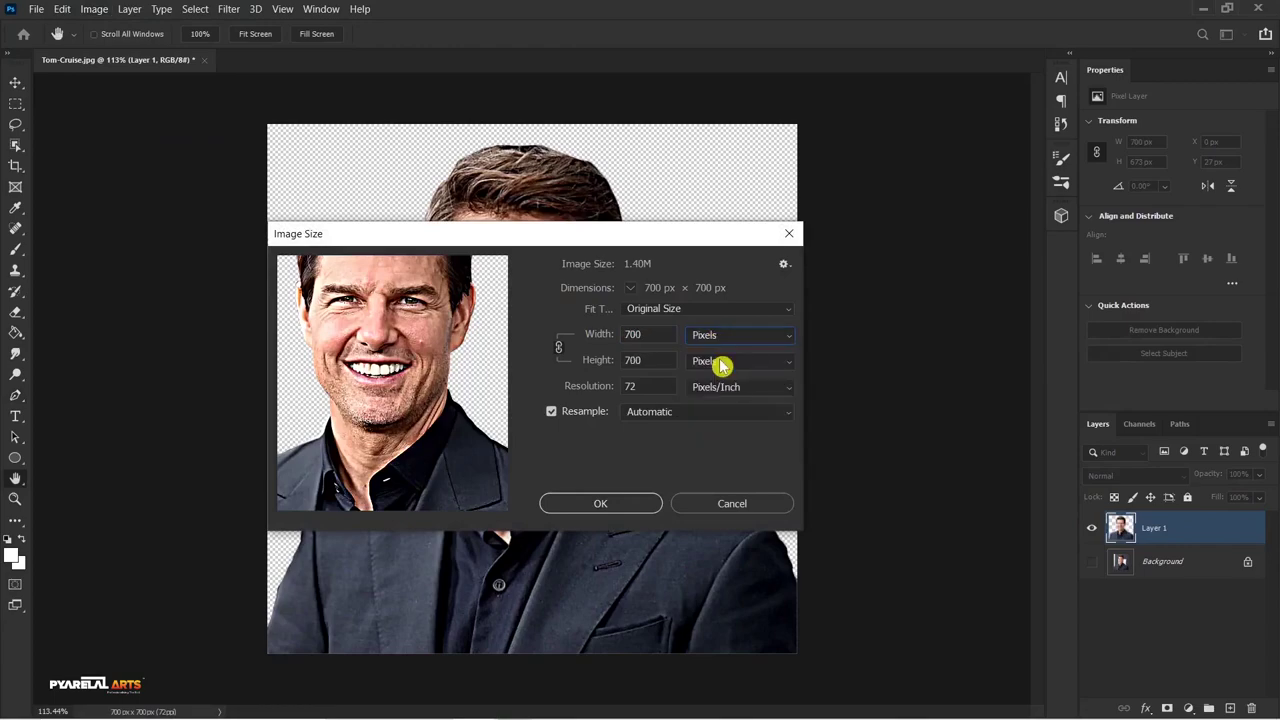
pyautogui.click(719, 511)
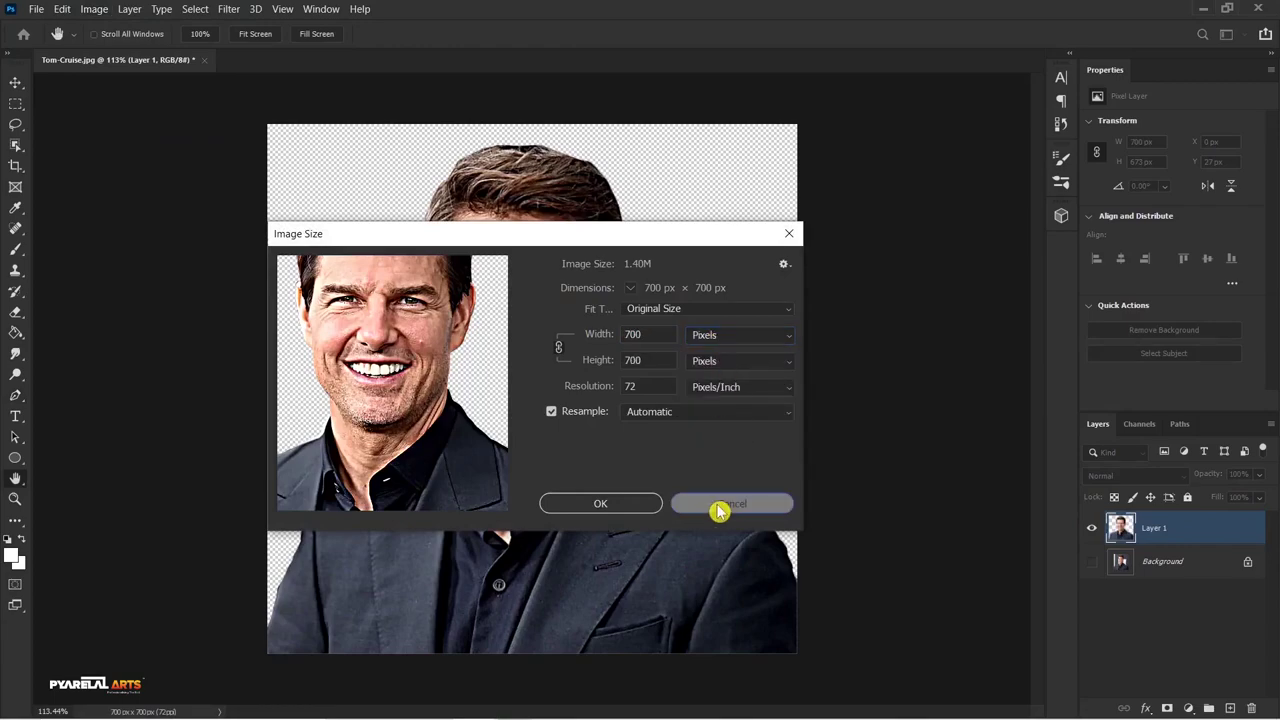
pyautogui.click(37, 12)
# Create a new 1920 x 1080 px document at 300 ppi resolution
pyautogui.click(105, 26)
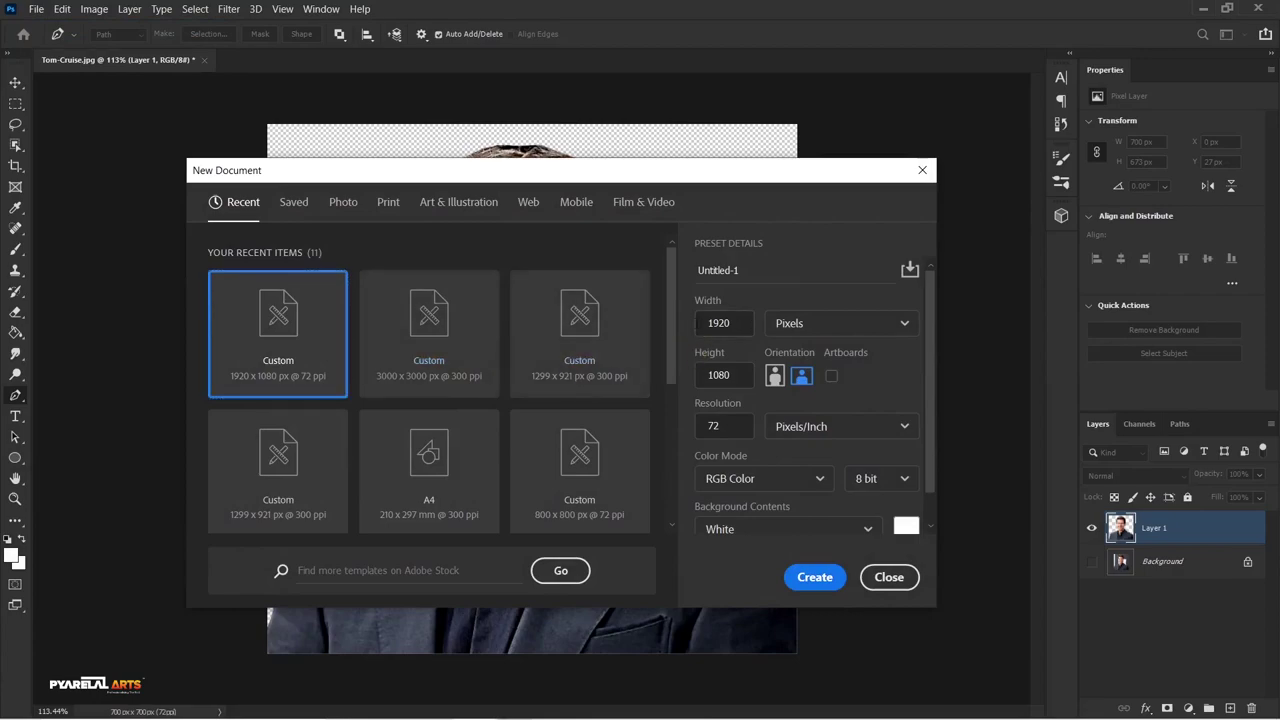
pyautogui.doubleClick(719, 323)
pyautogui.moveTo(727, 426); pyautogui.dragTo(690, 430)
pyautogui.write('300')
pyautogui.click(801, 577)
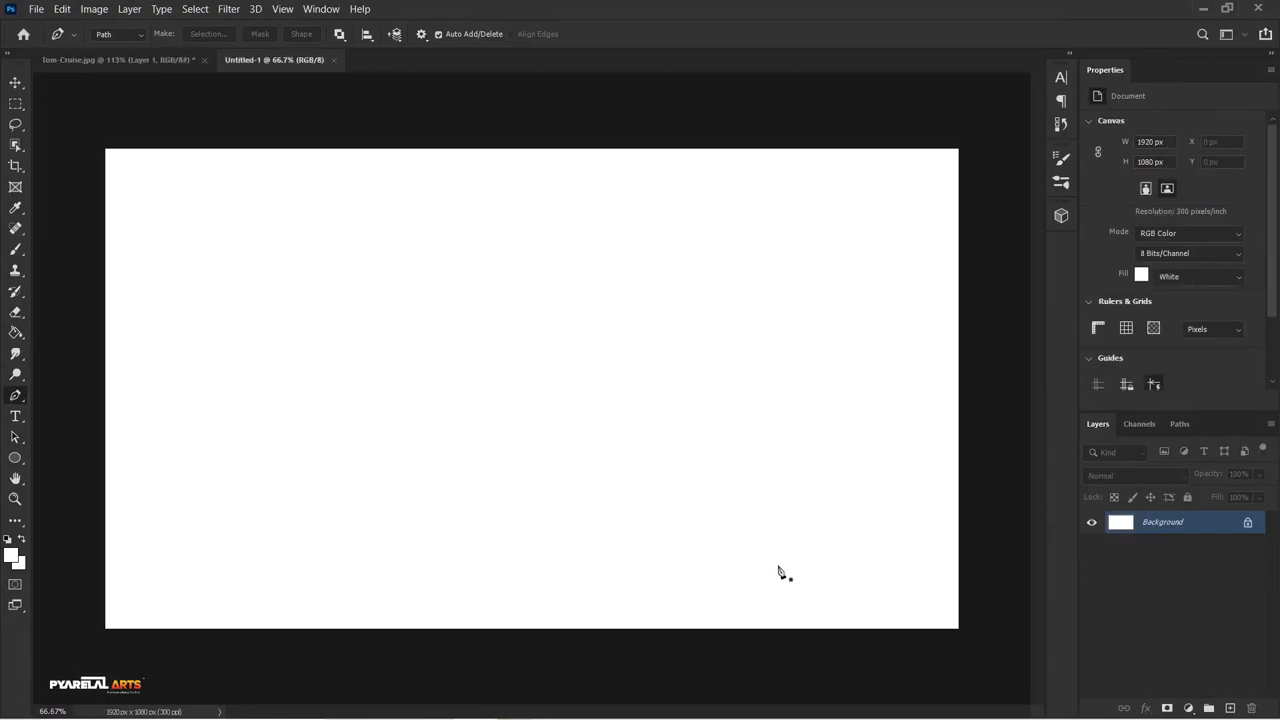
# Crop the new canvas to a 777 x 1080 px portrait shape
pyautogui.click(15, 166)
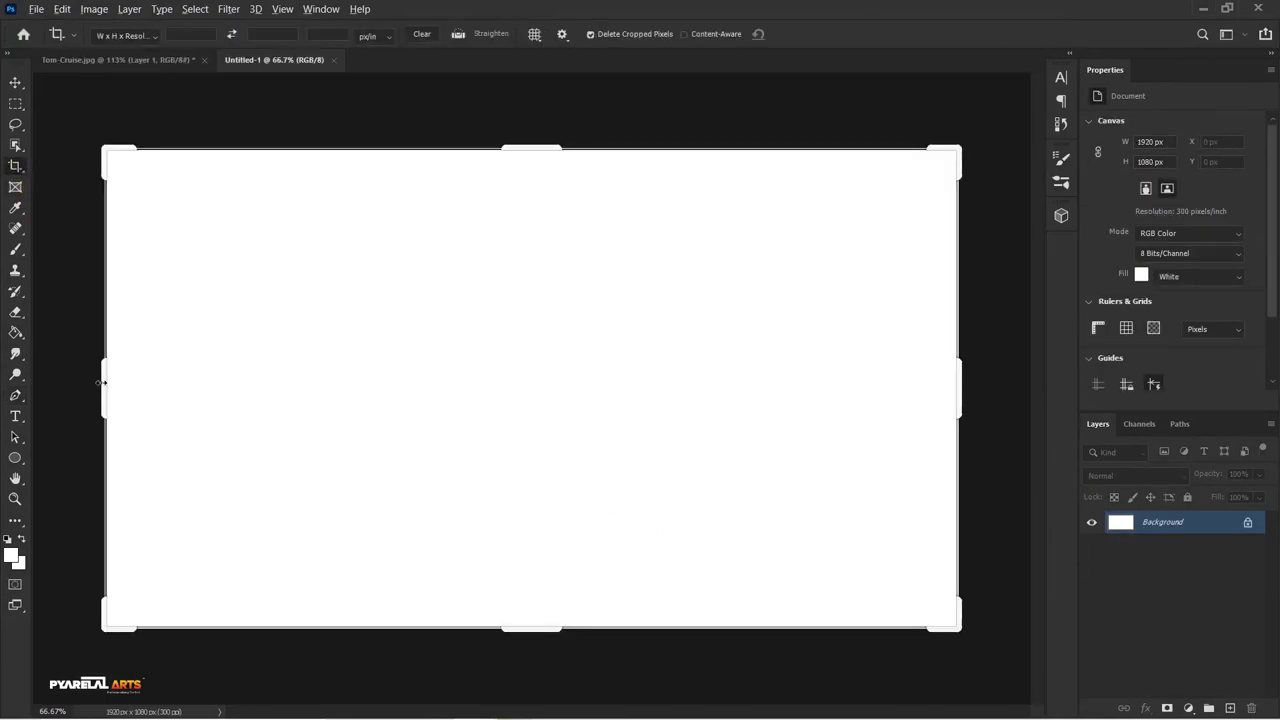
pyautogui.moveTo(101, 382); pyautogui.dragTo(355, 386)
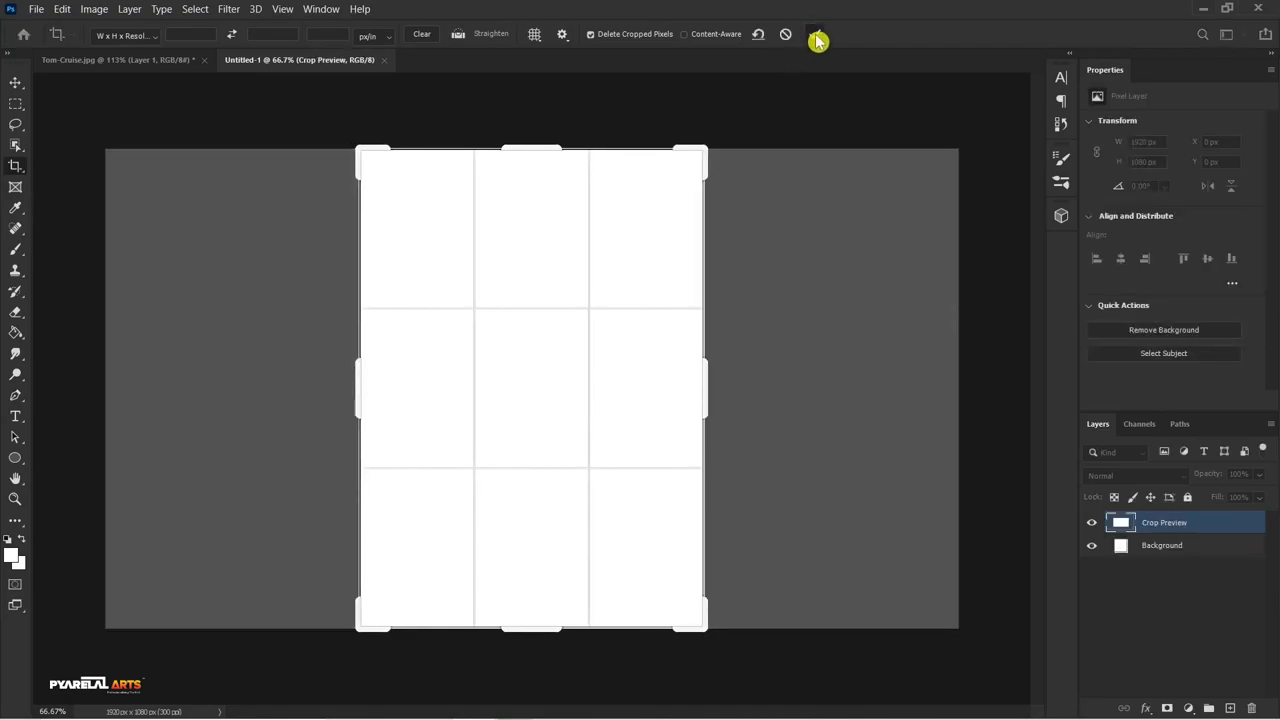
pyautogui.click(815, 35)
pyautogui.hotkey('ctrl', '0')
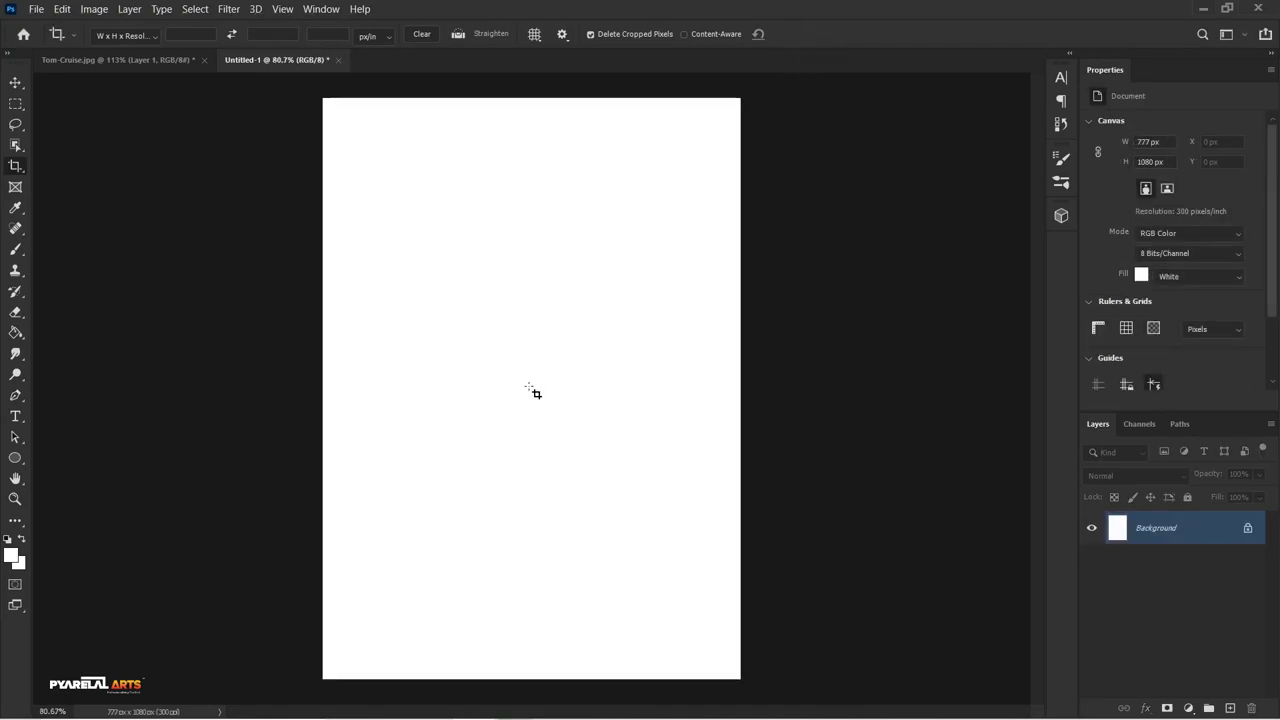
pyautogui.scroll(-1, 588, 408)
# Copy the cut-out portrait layer from Tom-Cruise.jpg
pyautogui.click(62, 9)
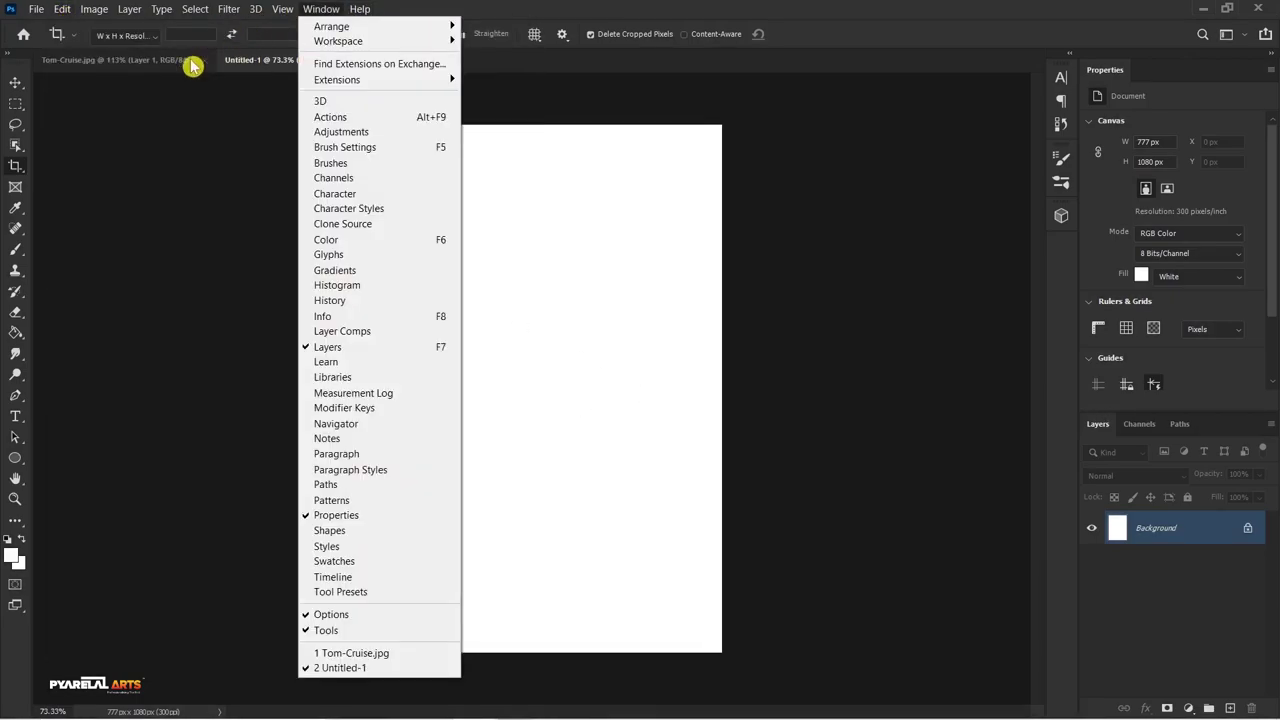
pyautogui.click(190, 62)
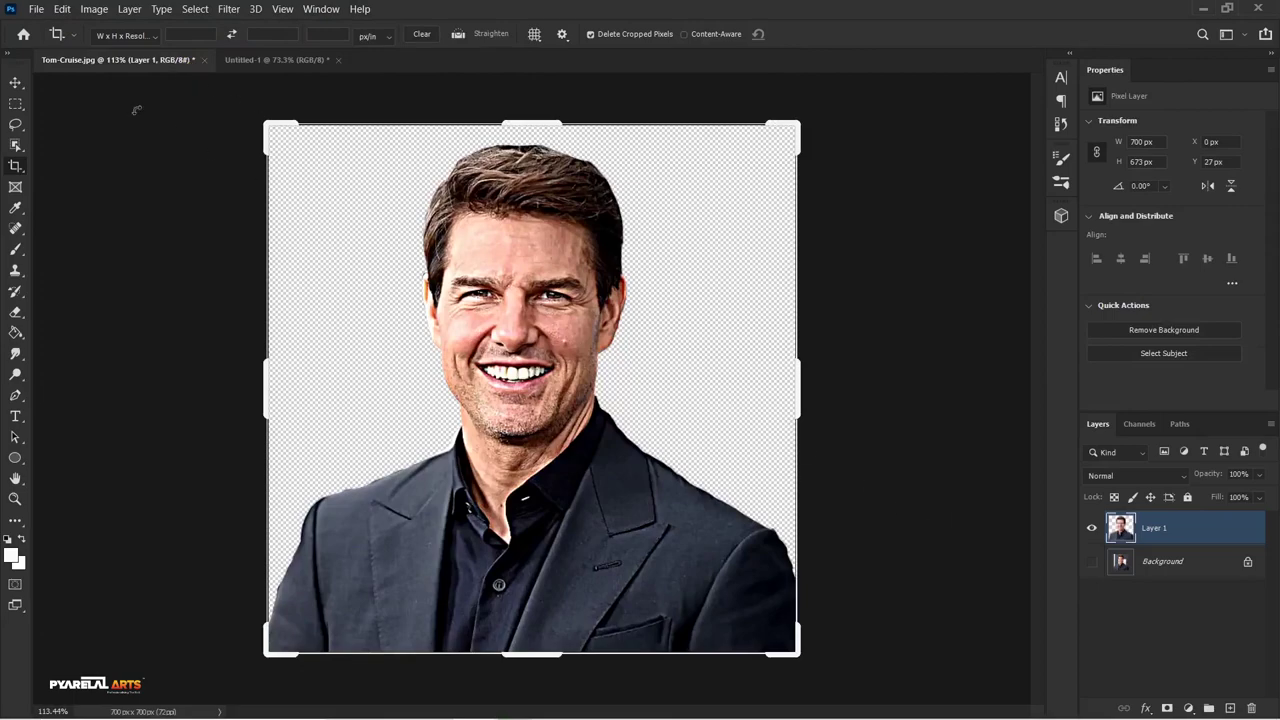
pyautogui.click(18, 83)
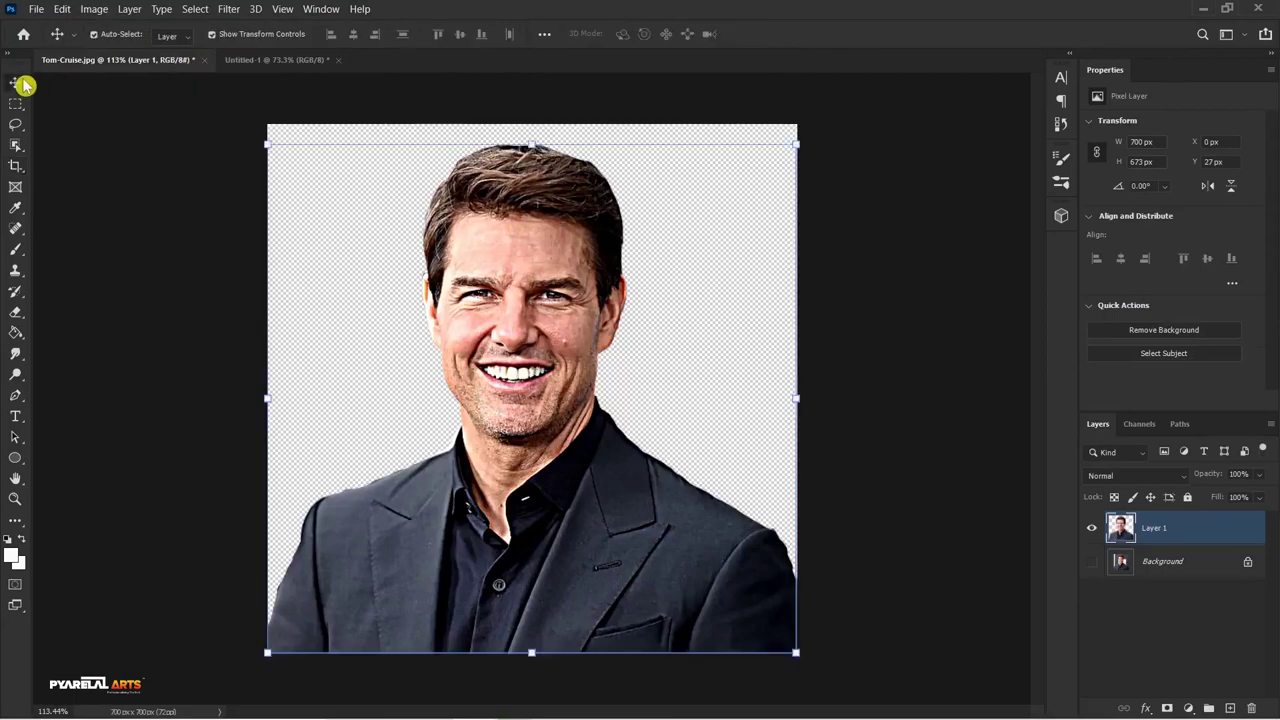
pyautogui.click(62, 9)
pyautogui.click(94, 117)
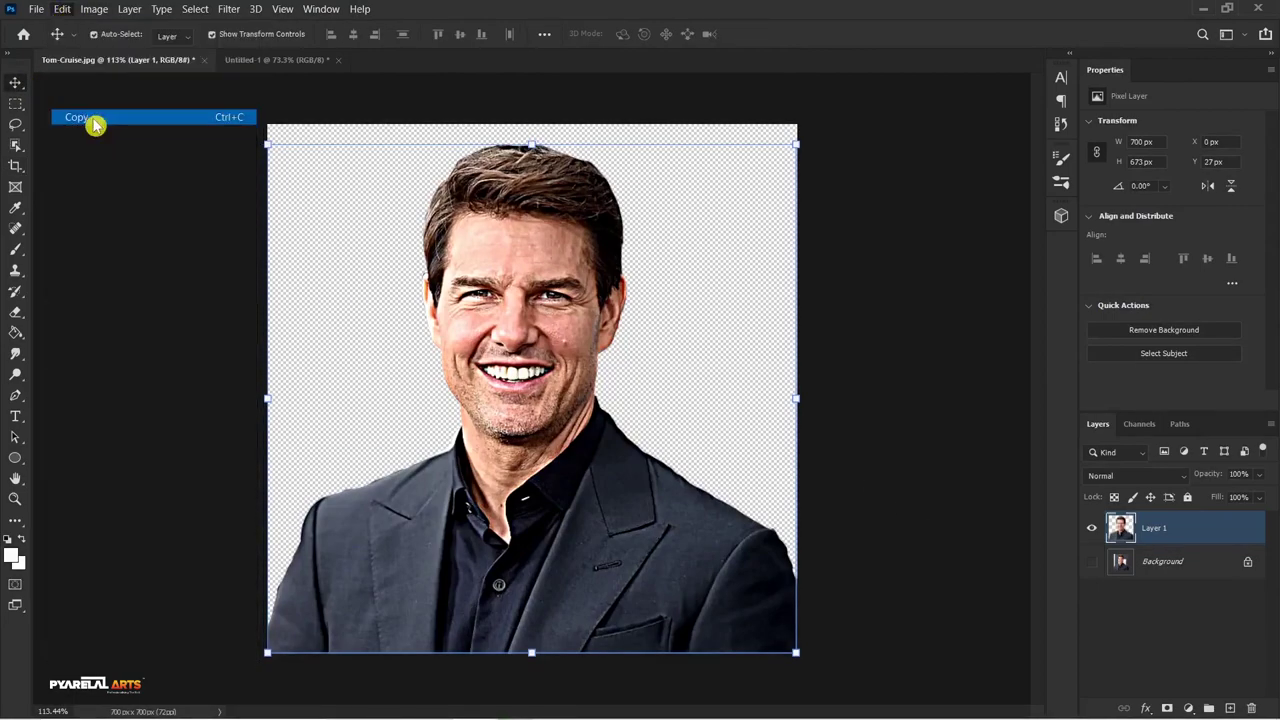
# Paste the portrait into Untitled-1, duplicate it and convert the copy to a smart object
pyautogui.click(296, 62)
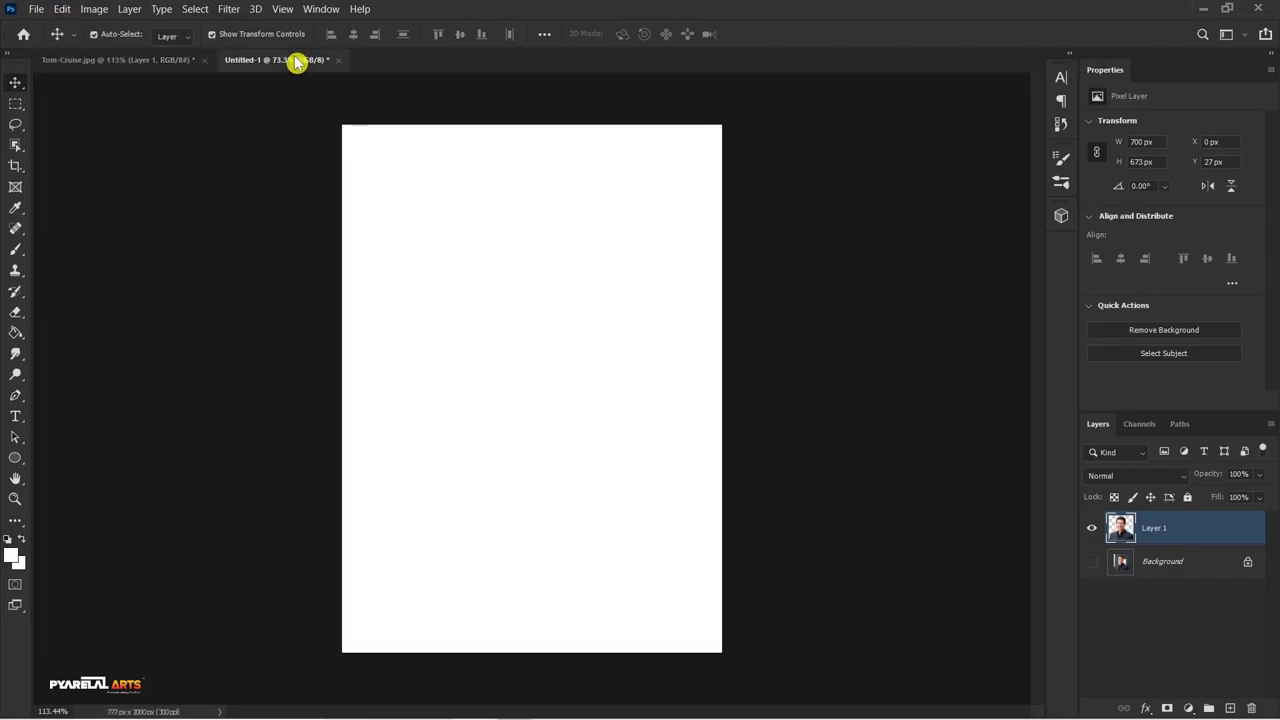
pyautogui.click(64, 10)
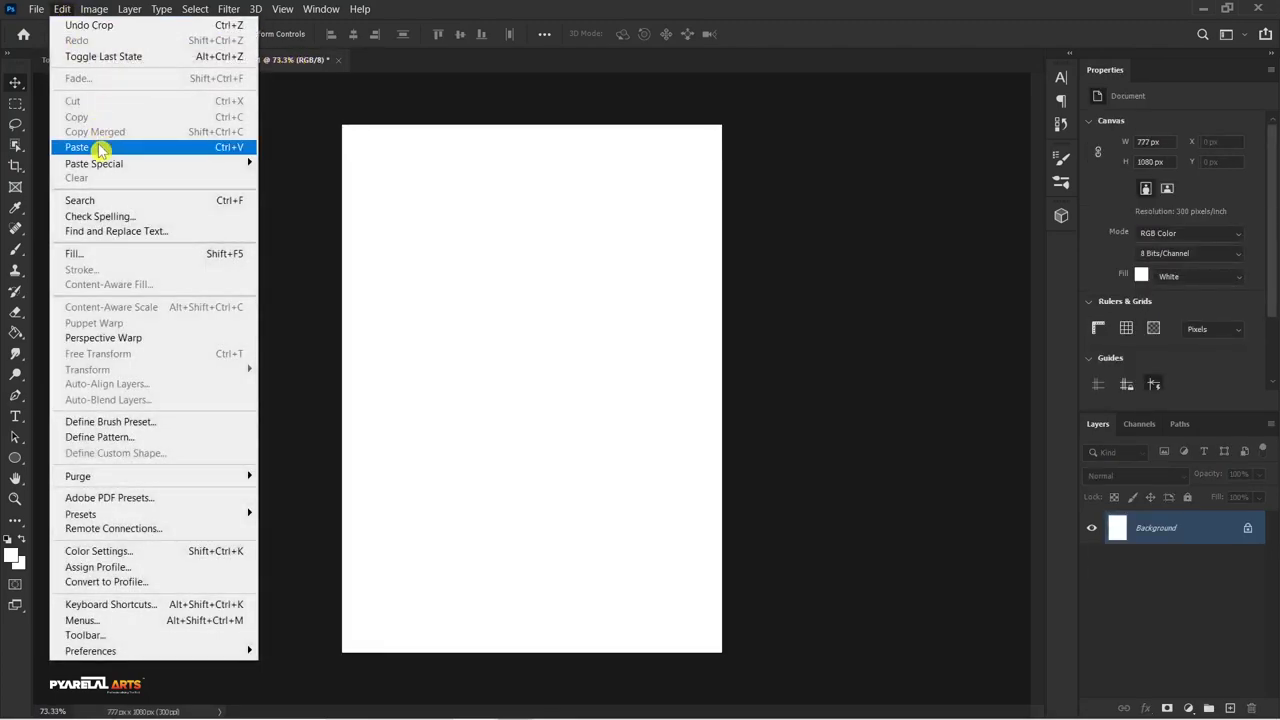
pyautogui.click(101, 150)
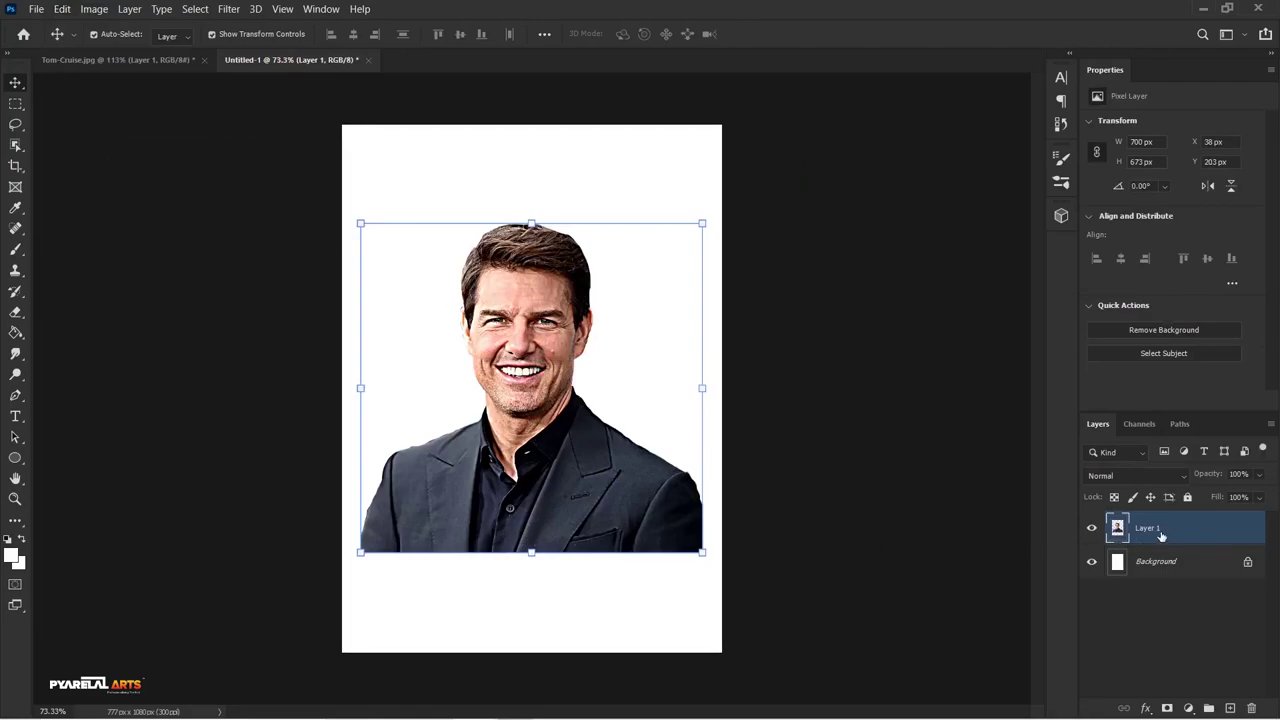
pyautogui.hotkey('ctrl', 'j')
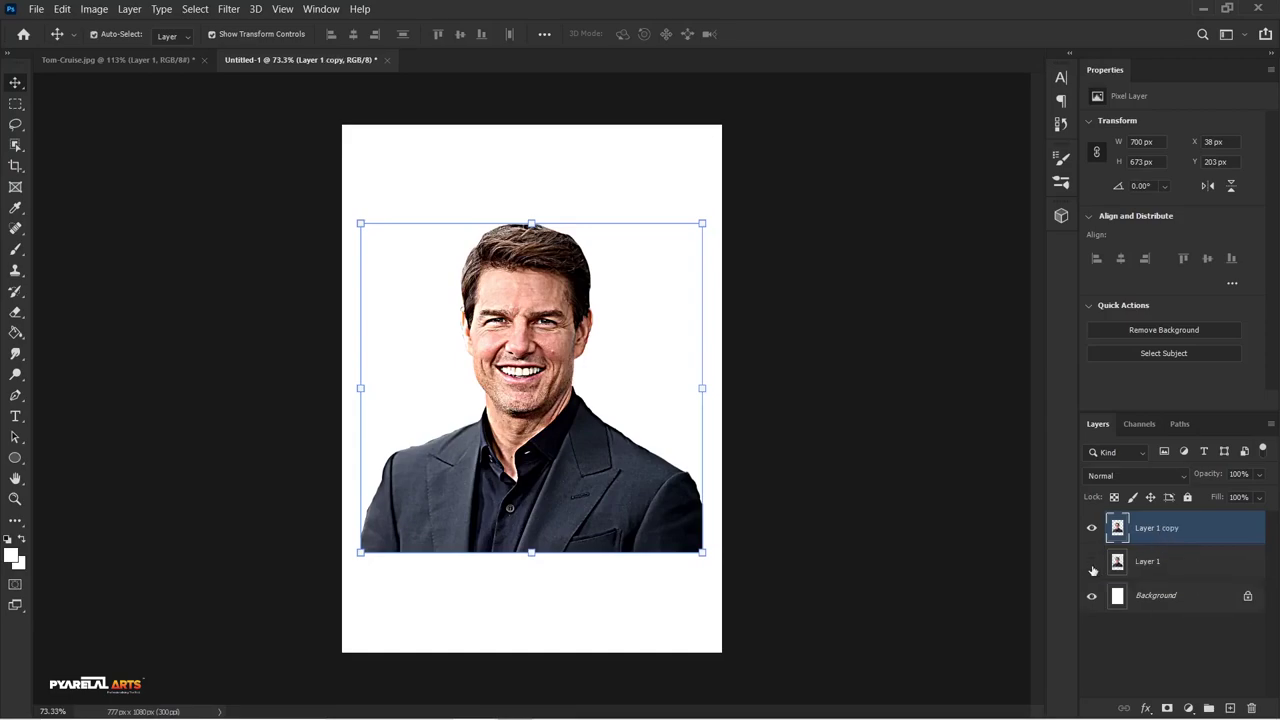
pyautogui.rightClick(1192, 530)
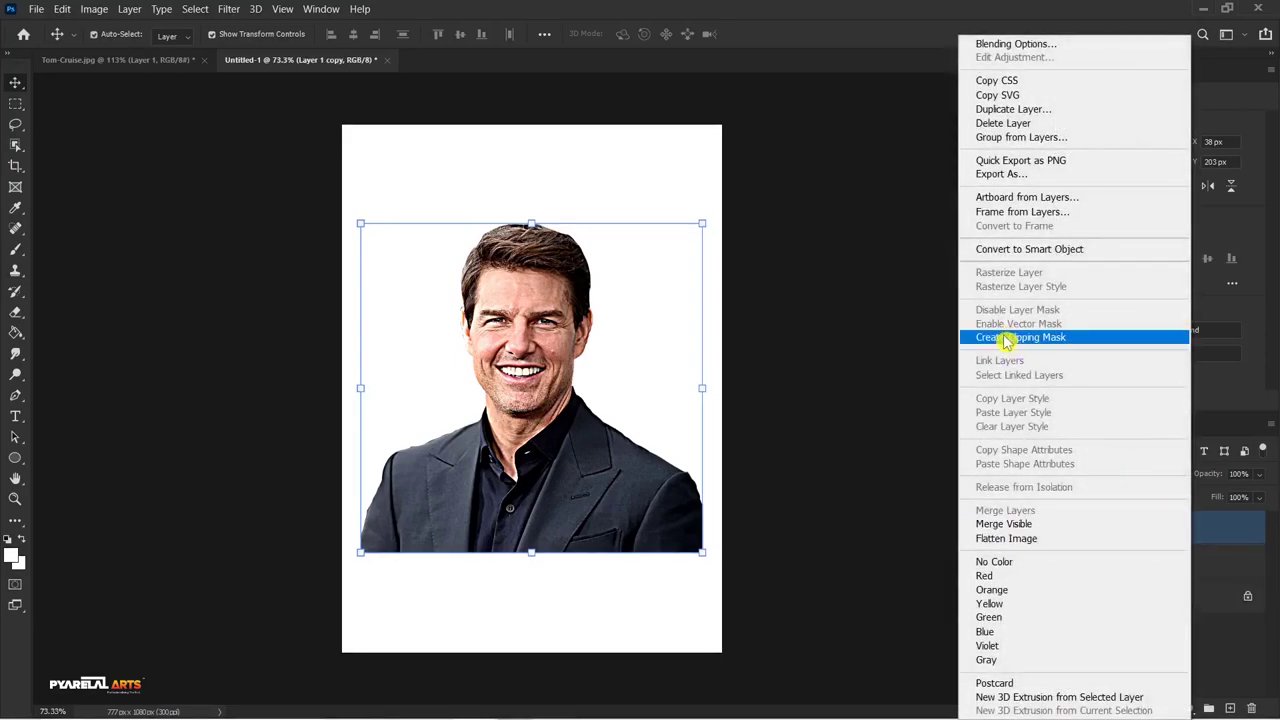
pyautogui.click(1003, 250)
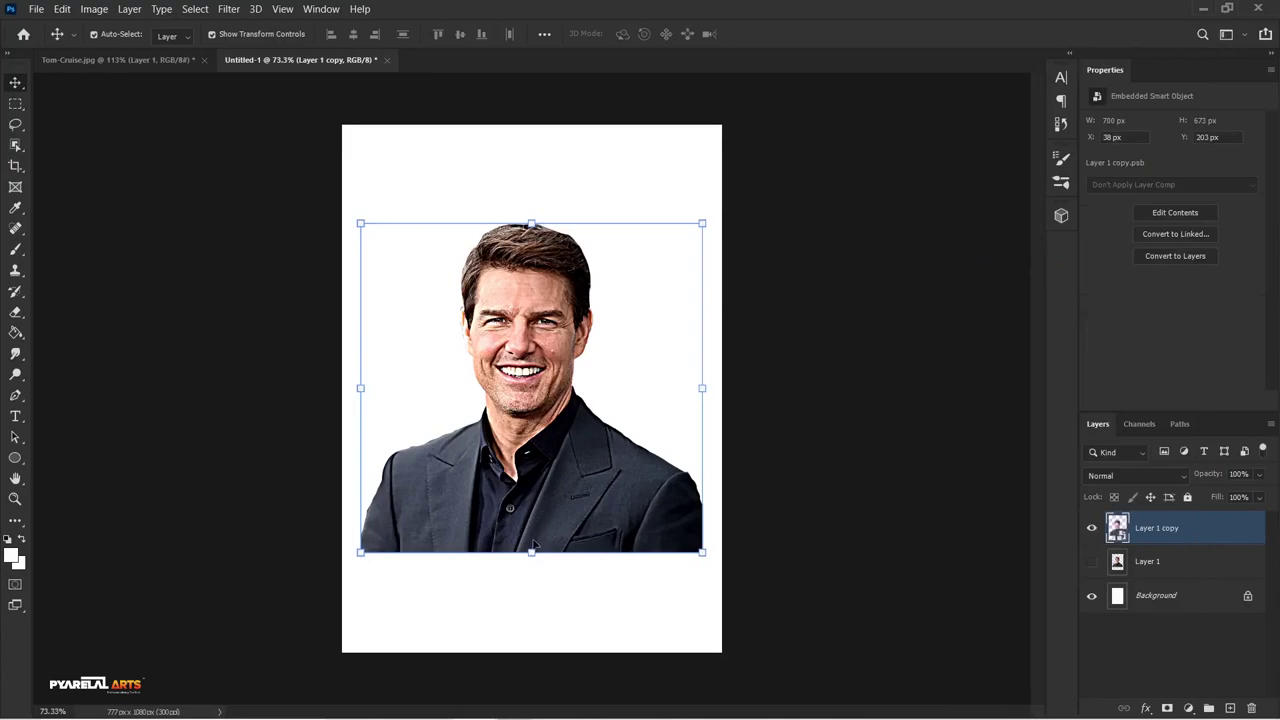
# Scale the portrait to about 119% and move it right and down on the canvas
pyautogui.moveTo(531, 555); pyautogui.dragTo(535, 582)
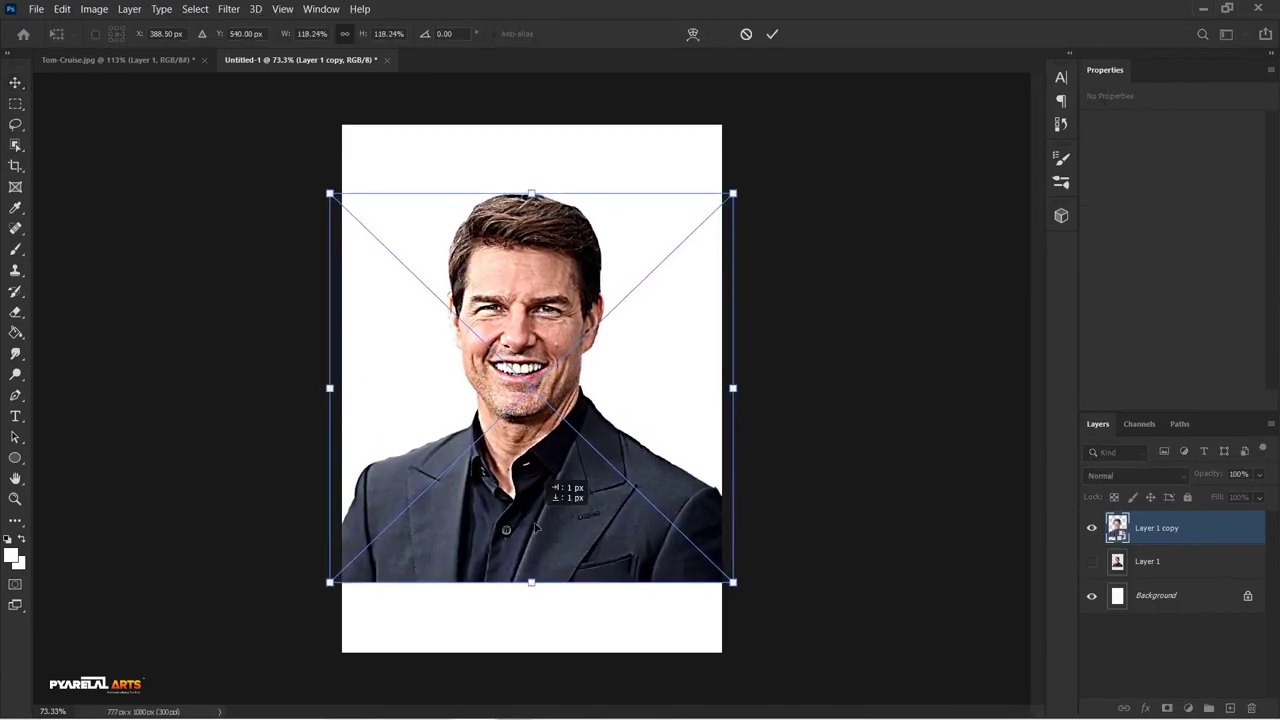
pyautogui.moveTo(521, 512); pyautogui.dragTo(540, 536)
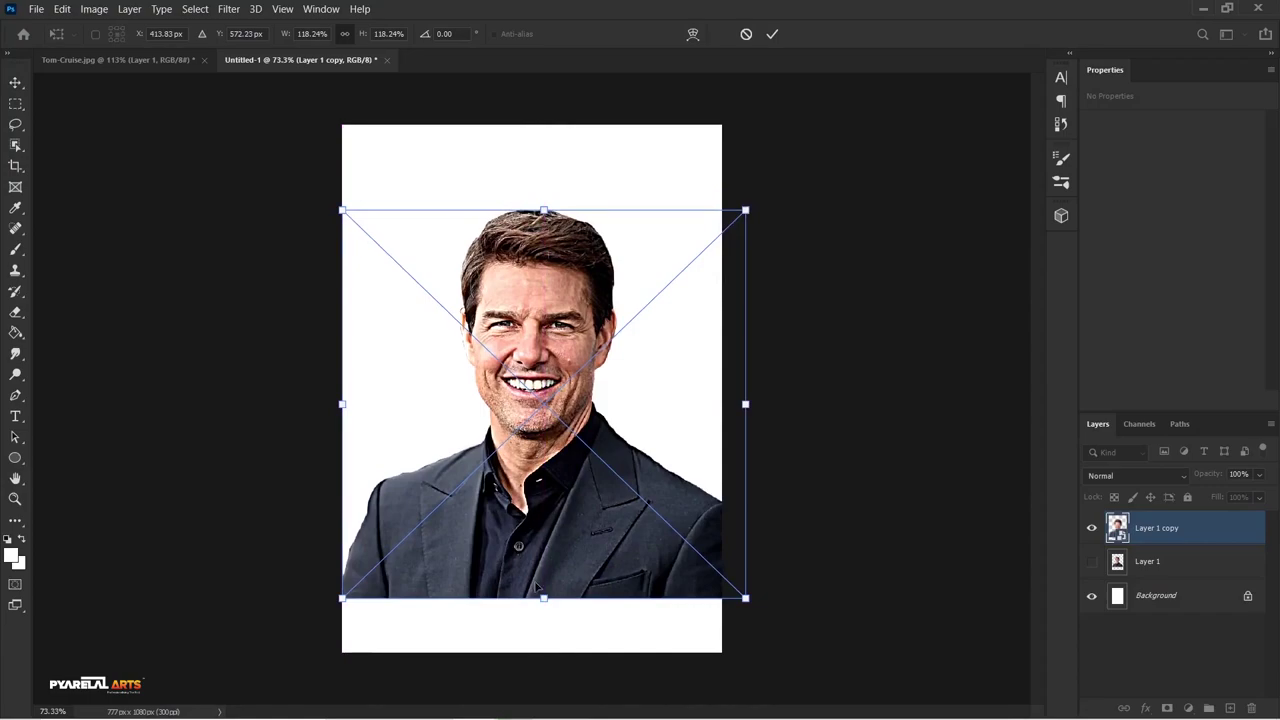
pyautogui.moveTo(543, 598); pyautogui.dragTo(545, 603)
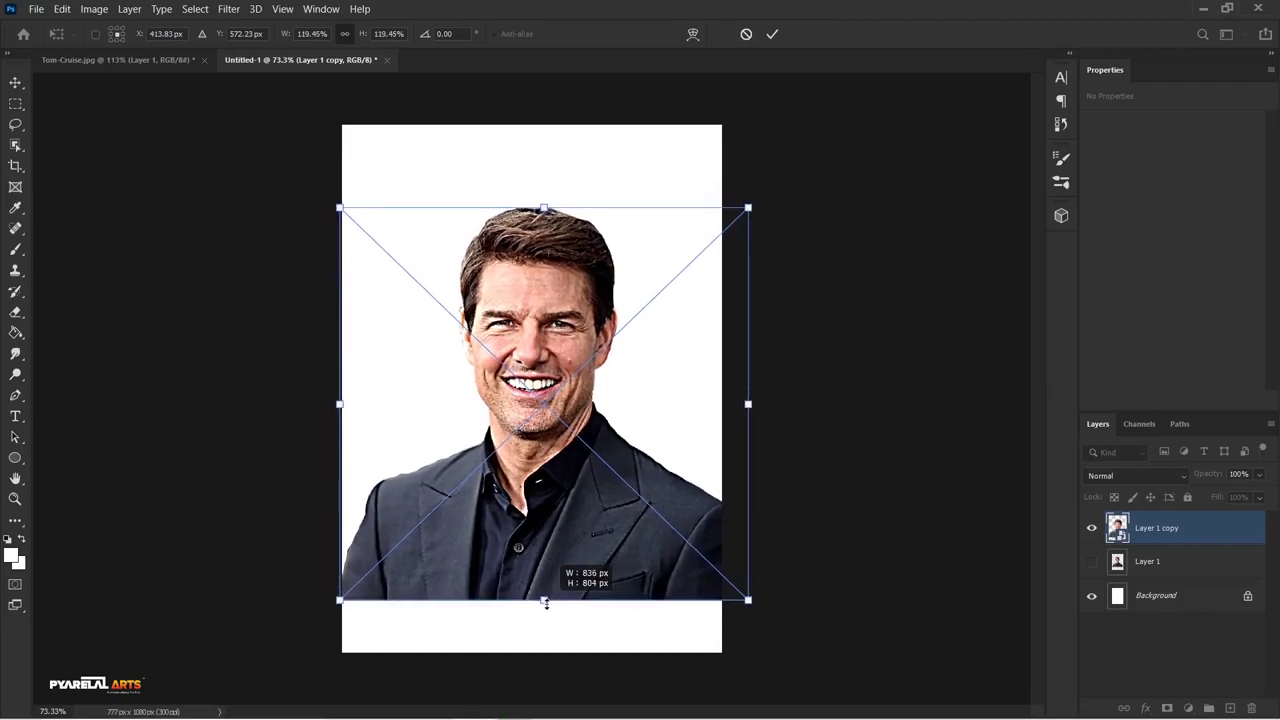
pyautogui.click(772, 36)
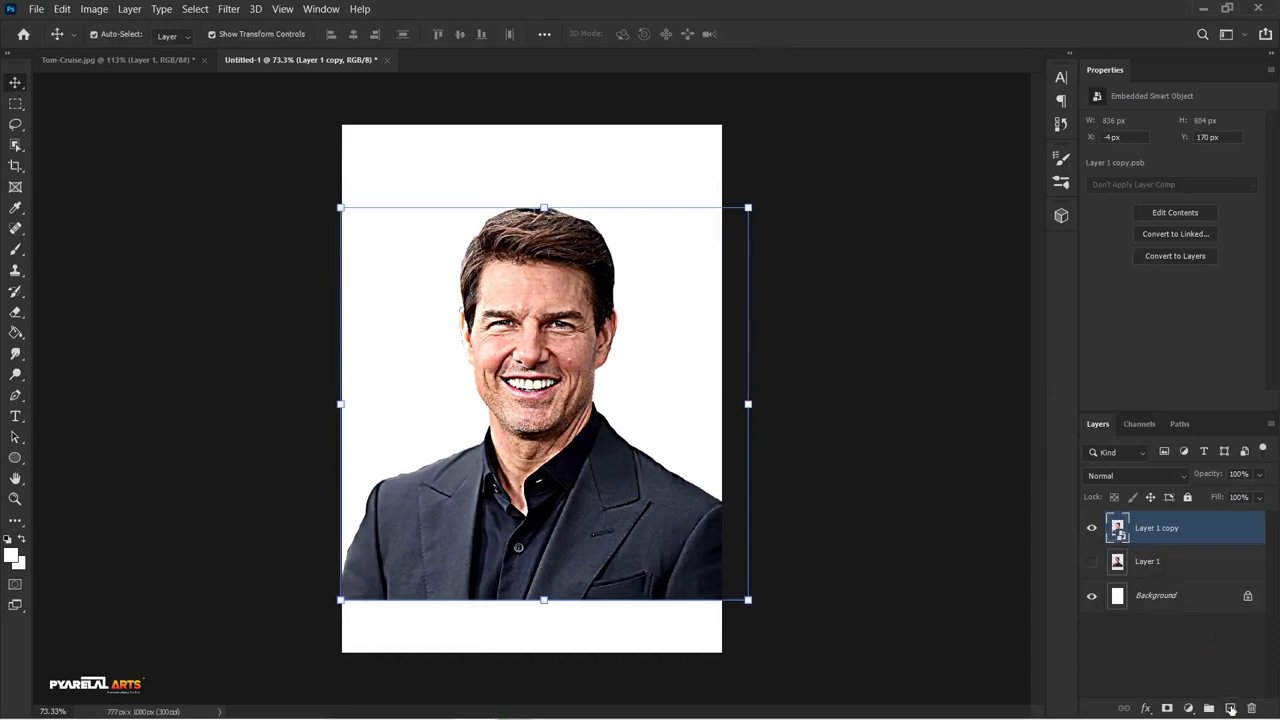
# Add a new empty layer below the portrait copy
pyautogui.click(1231, 709)
pyautogui.moveTo(1177, 531); pyautogui.dragTo(1177, 579)
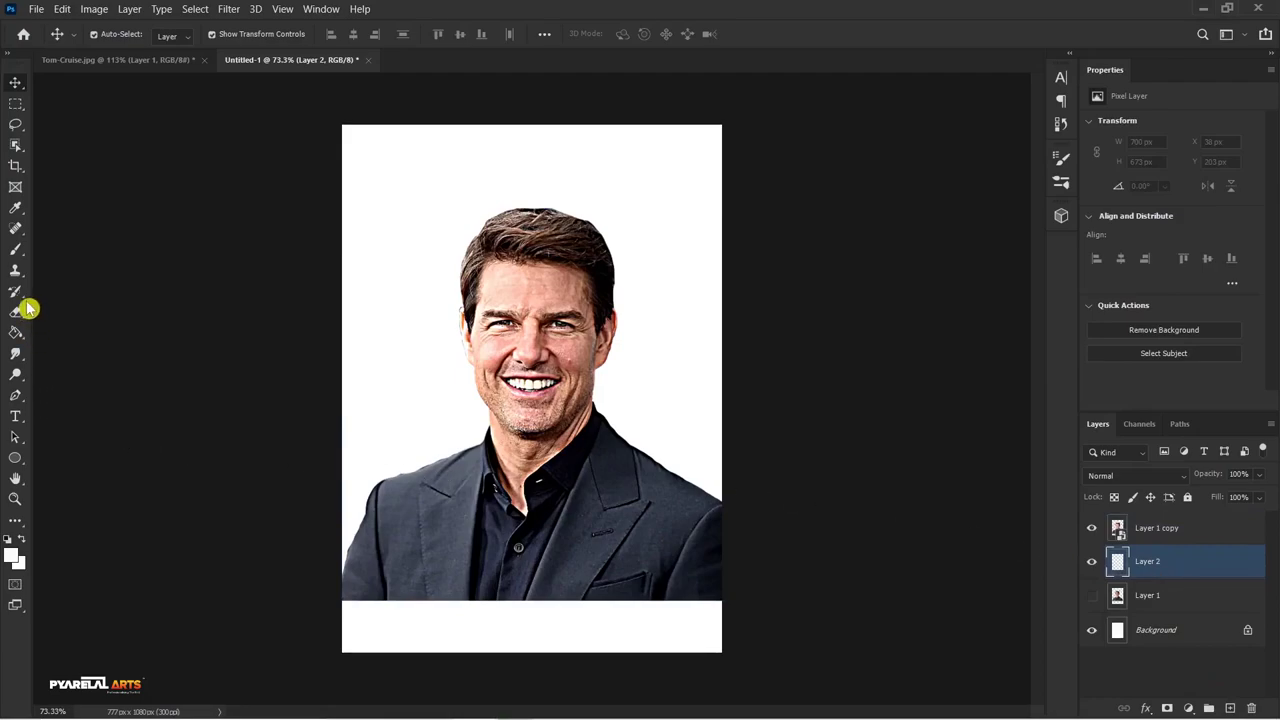
pyautogui.click(18, 257)
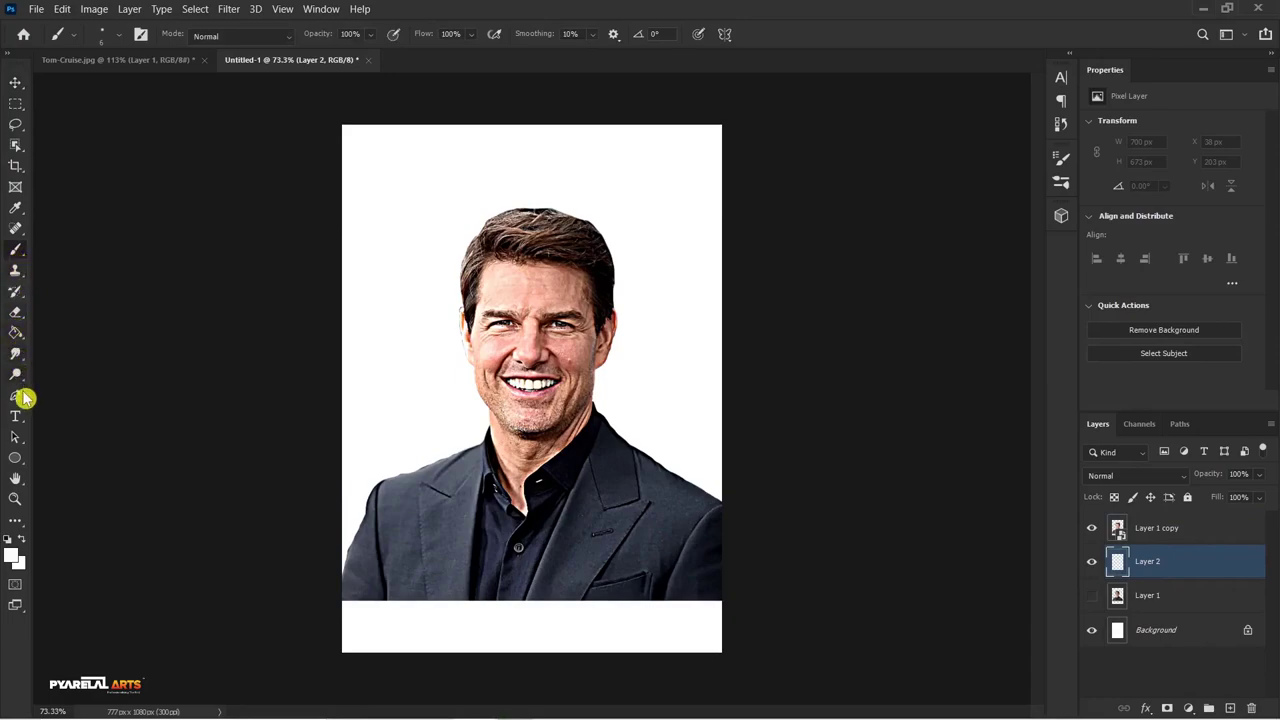
pyautogui.click(20, 213)
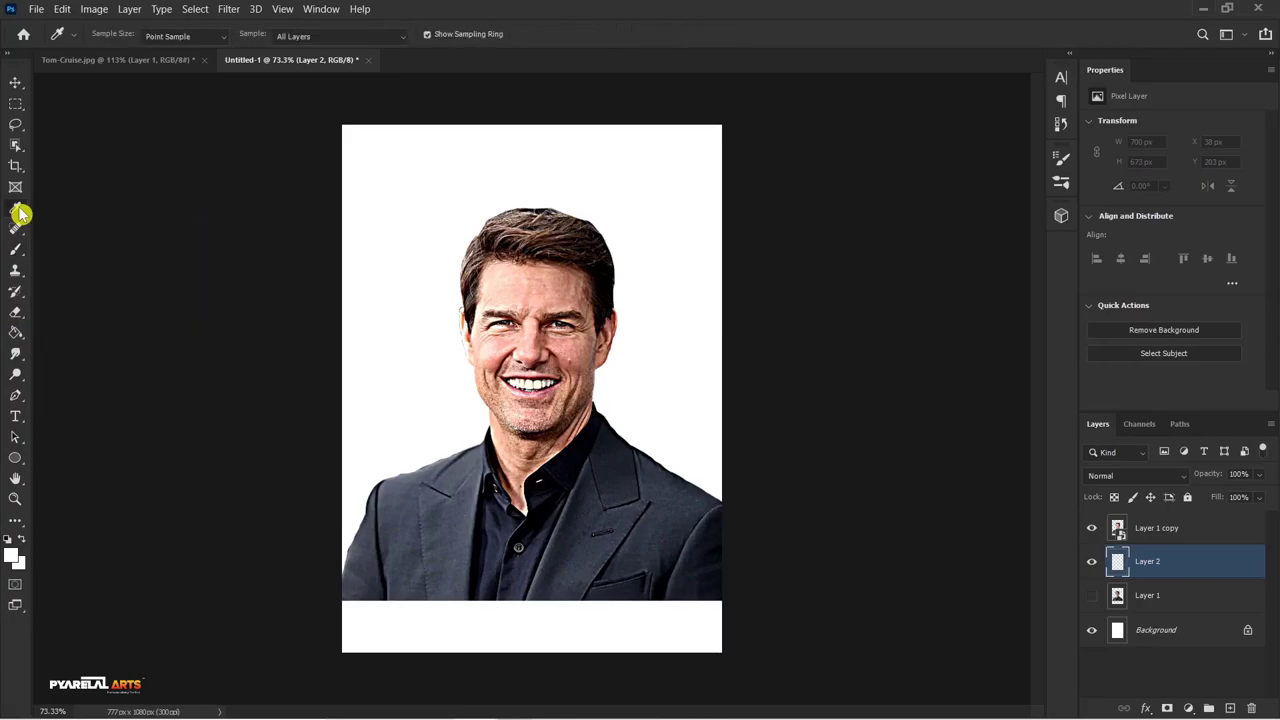
# Add a Solid Color fill layer in the suit's dark blue-grey, #2c2f3f
pyautogui.click(1188, 708)
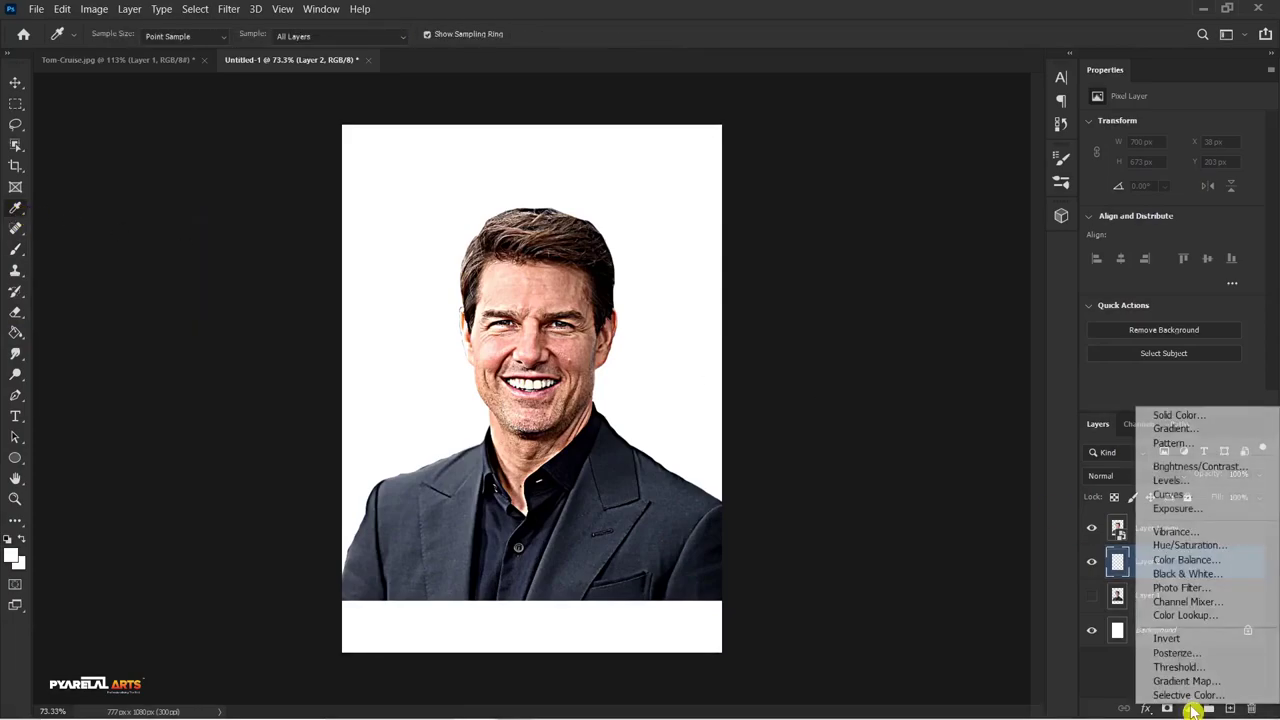
pyautogui.click(1169, 416)
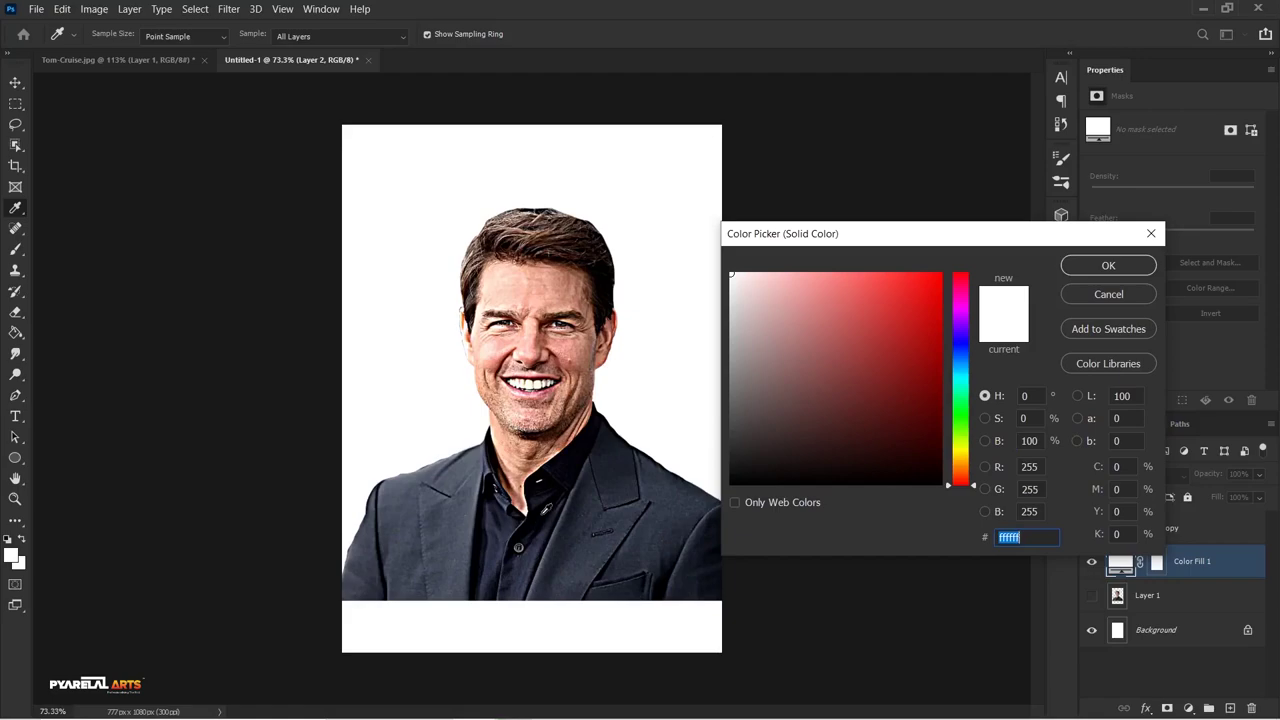
pyautogui.write('000002')
pyautogui.click(596, 514)
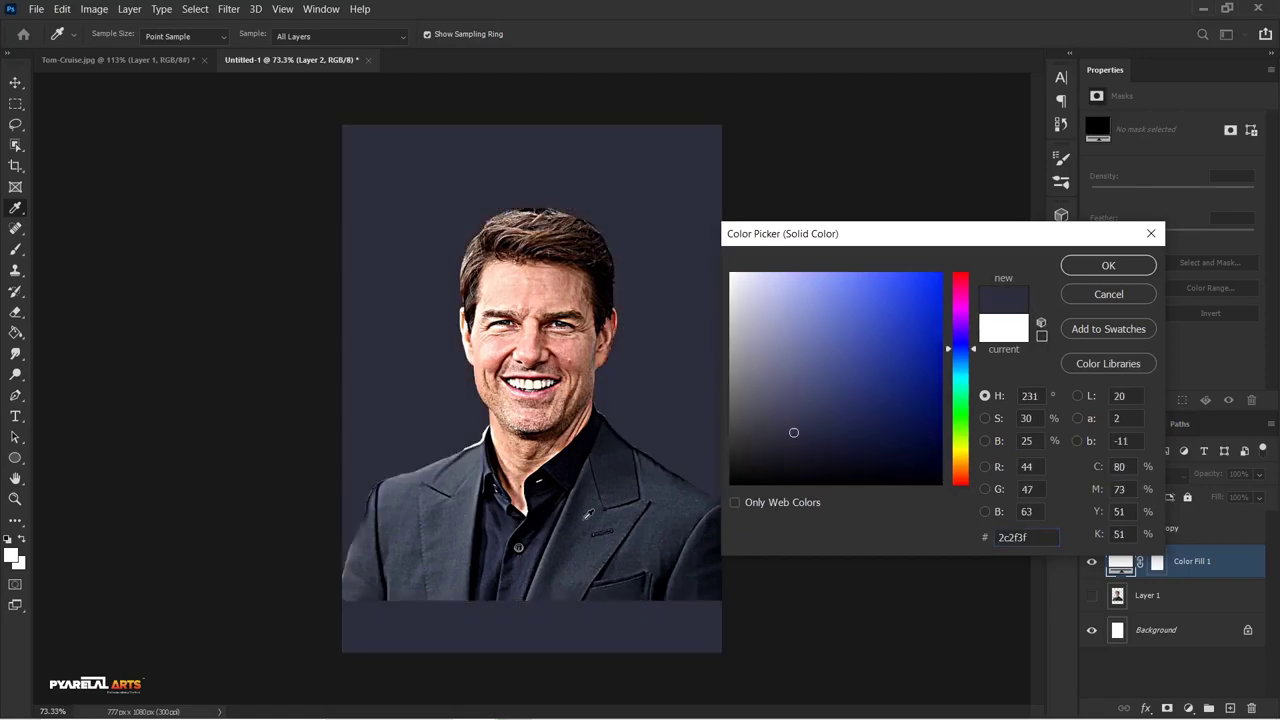
pyautogui.click(1092, 265)
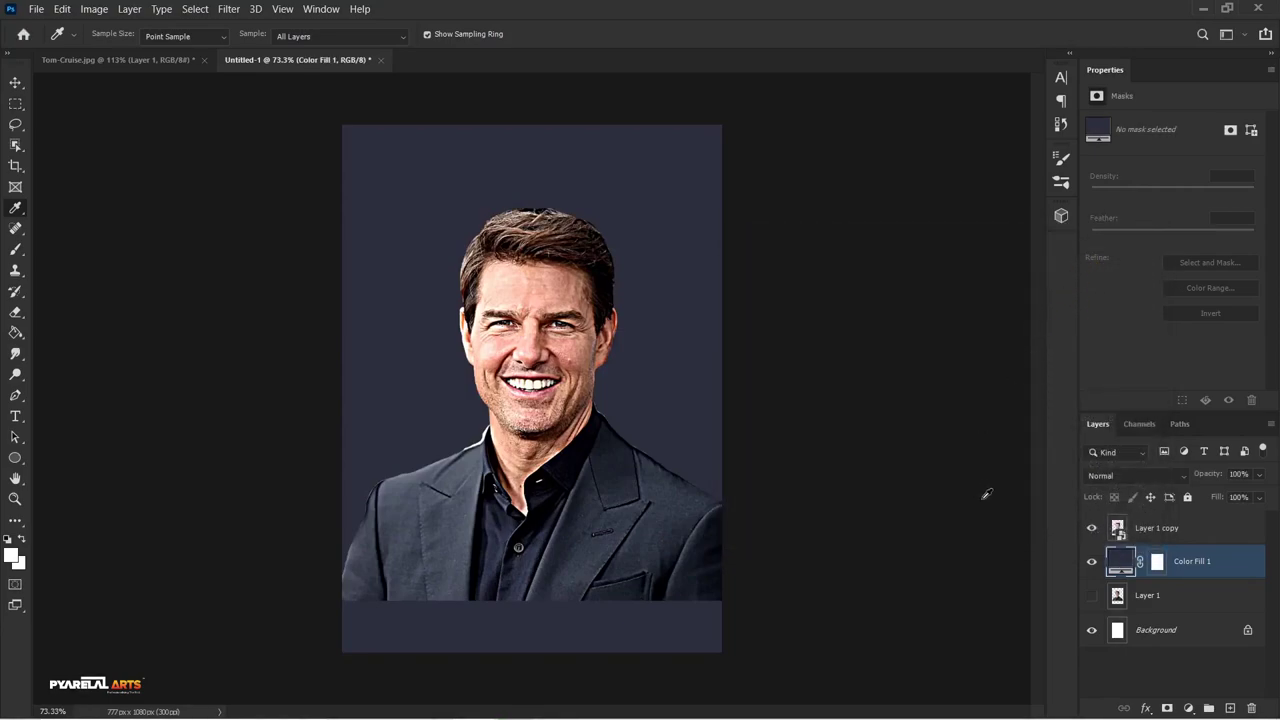
# Rasterize the Layer 1 copy smart object into a pixel layer
pyautogui.click(1189, 533)
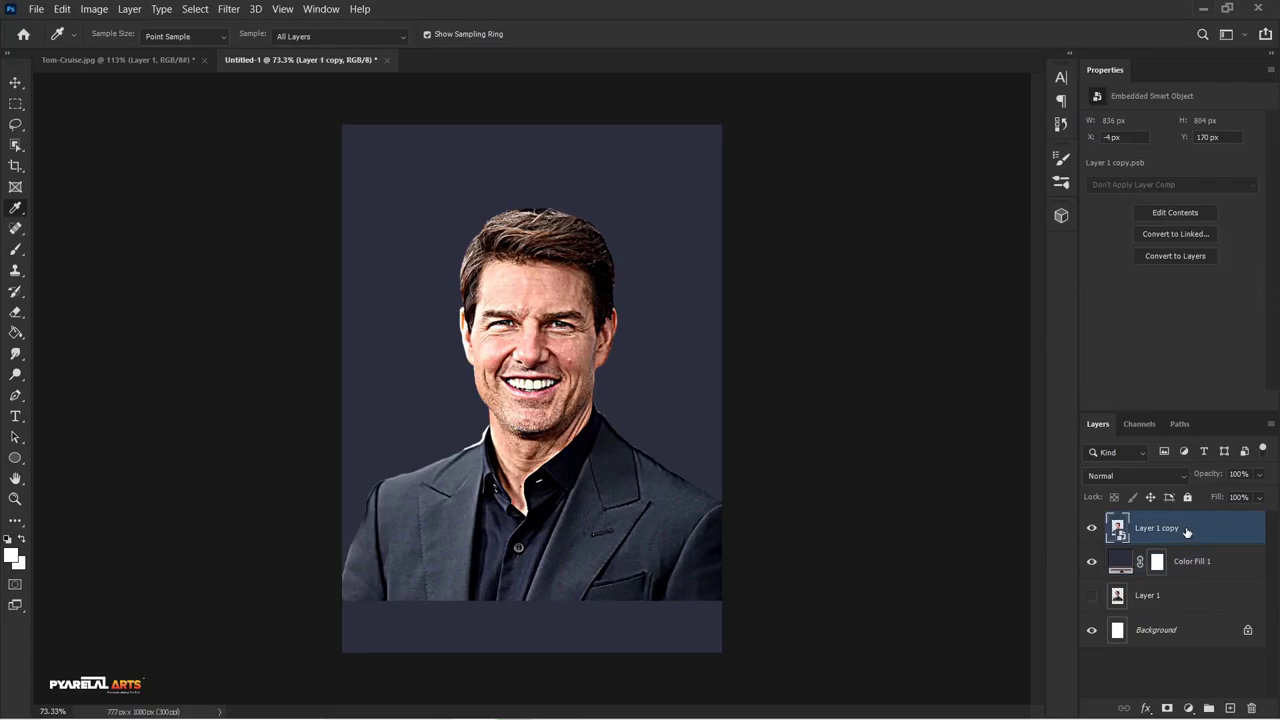
pyautogui.rightClick(1168, 533)
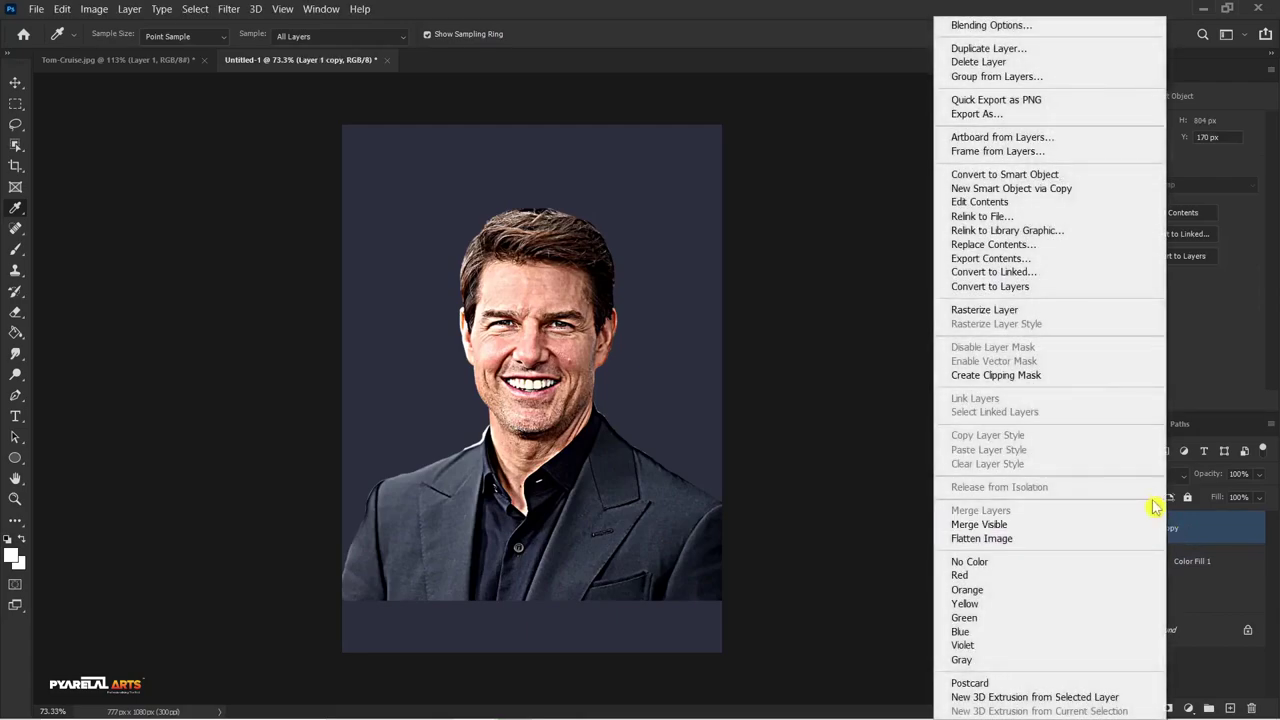
pyautogui.click(1003, 310)
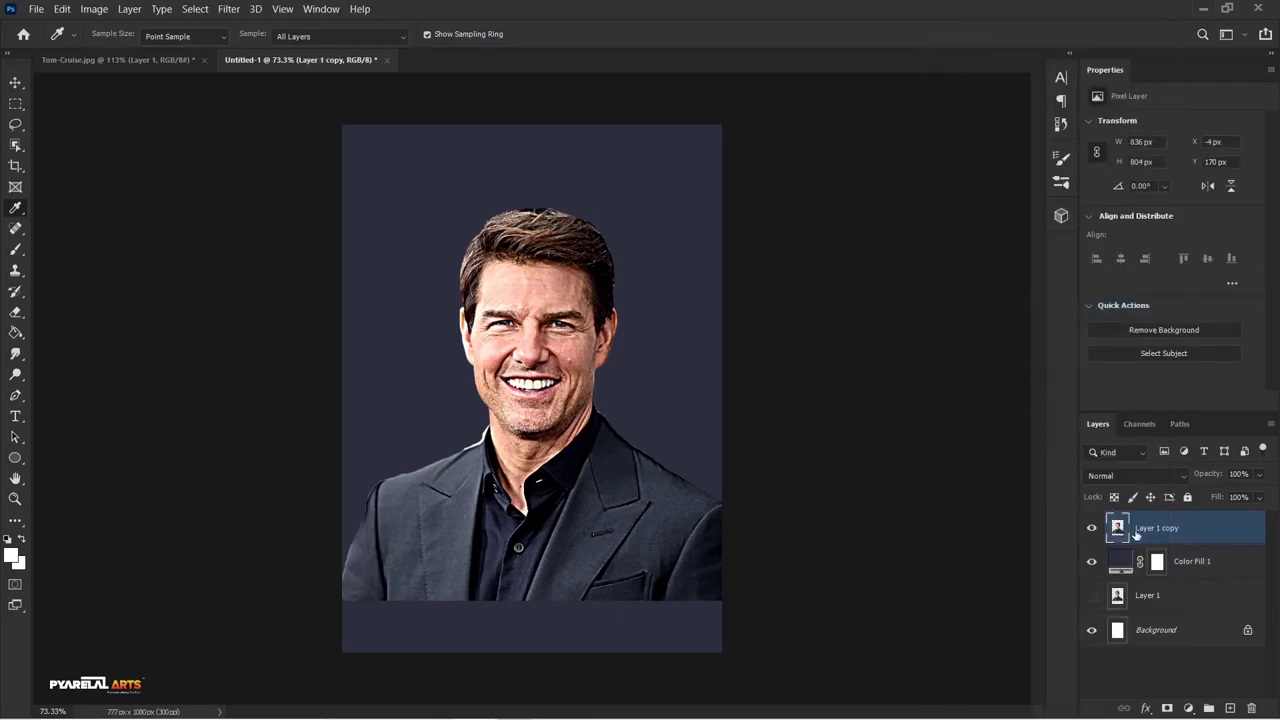
pyautogui.click(16, 85)
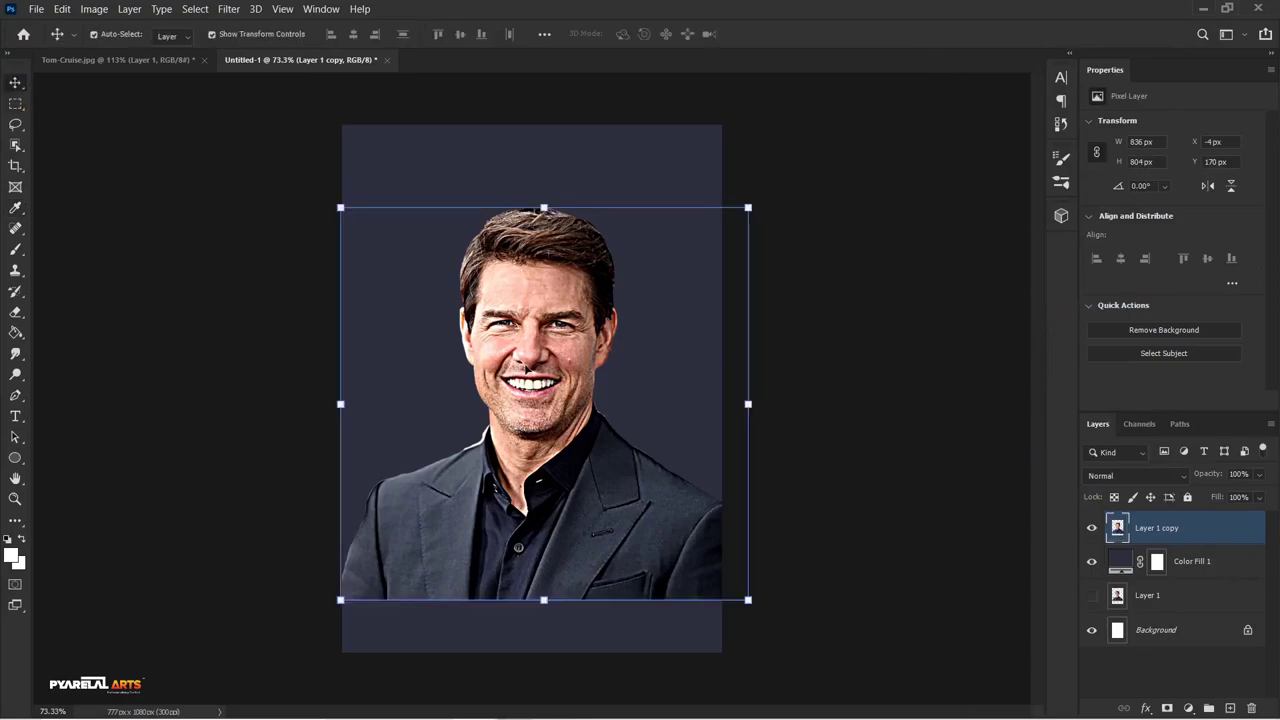
pyautogui.scroll(2, 507, 470)
pyautogui.scroll(2, 515, 472)
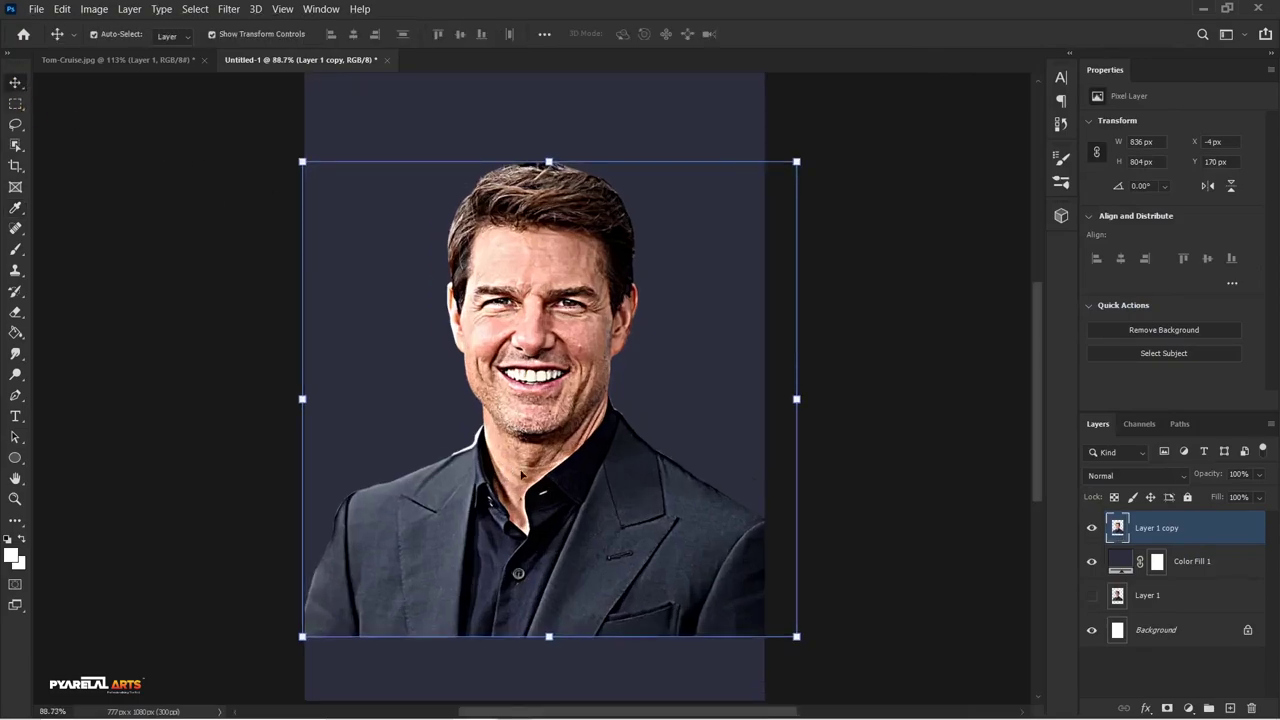
pyautogui.scroll(-2, 591, 484)
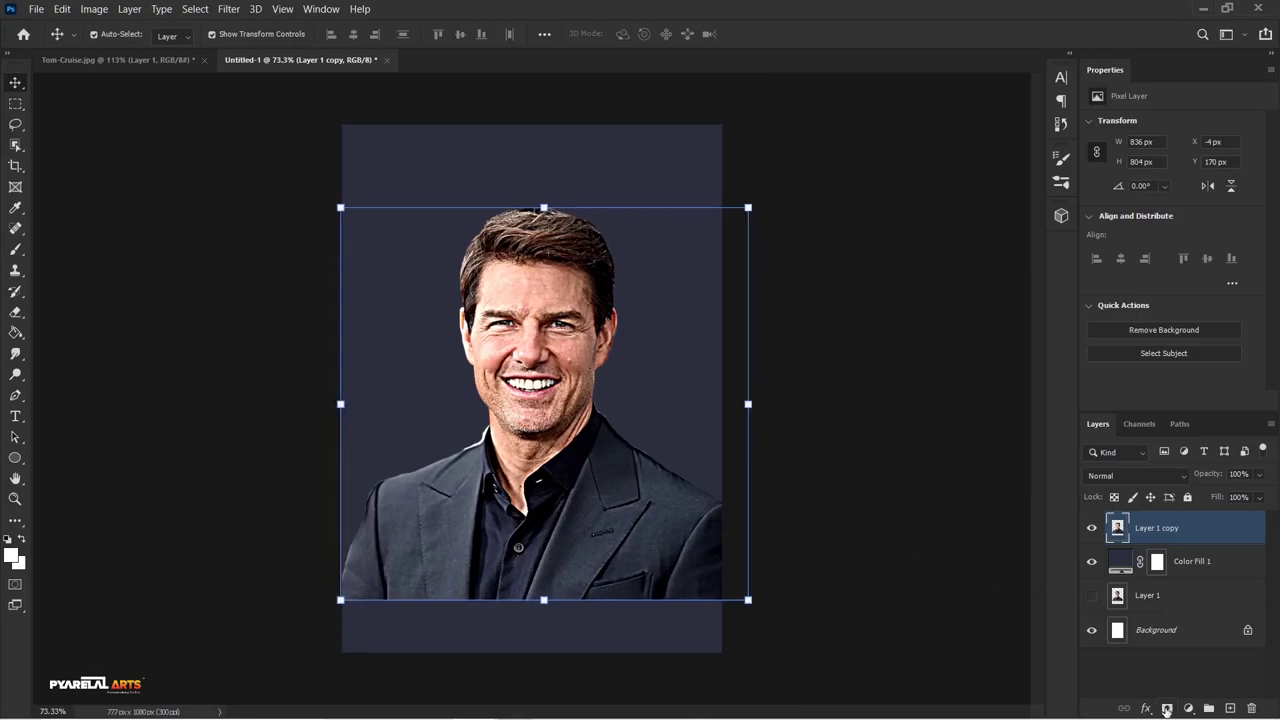
# Add a white layer mask and set up a 199 px soft round brush at 0% hardness
pyautogui.click(1166, 709)
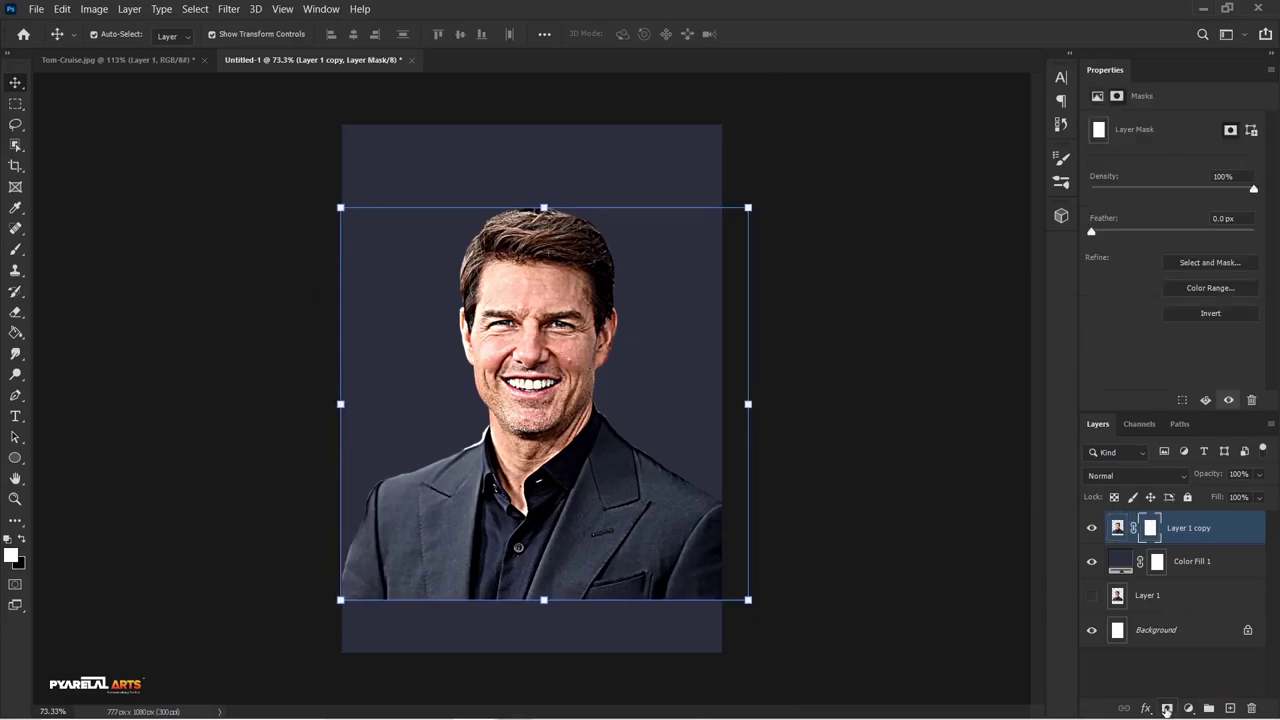
pyautogui.click(15, 250)
pyautogui.click(84, 251)
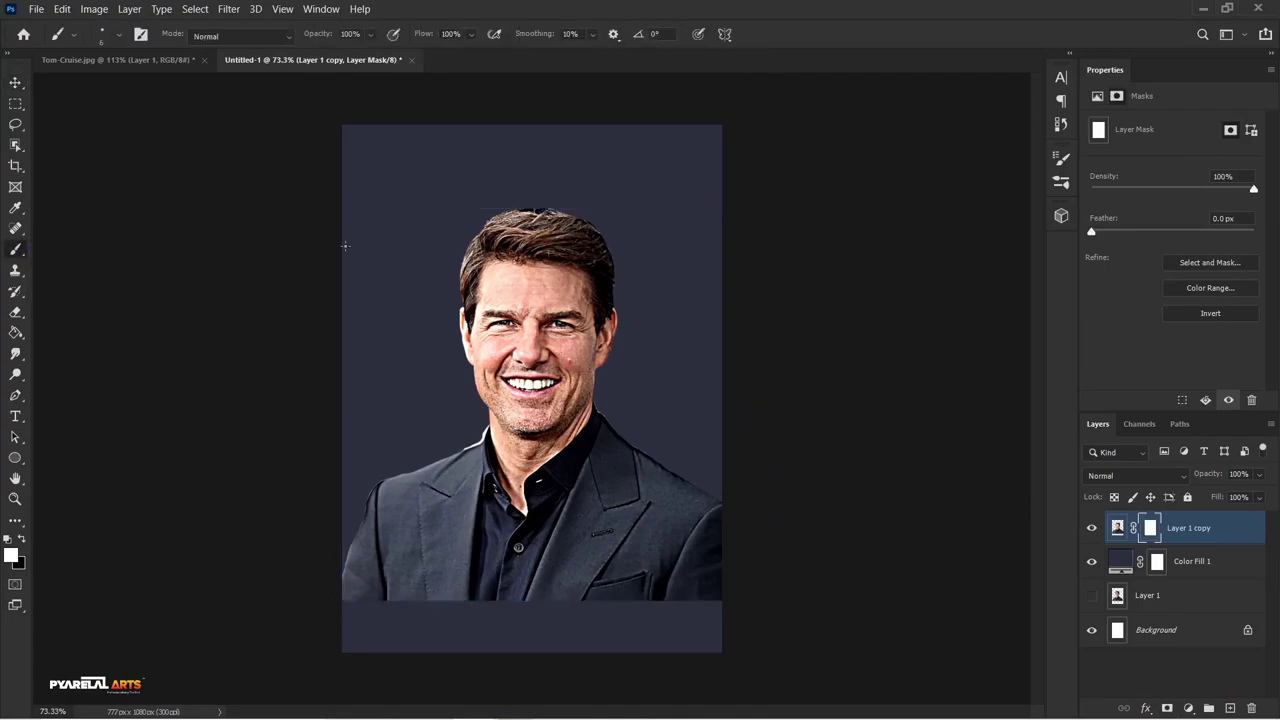
pyautogui.rightClick(378, 166)
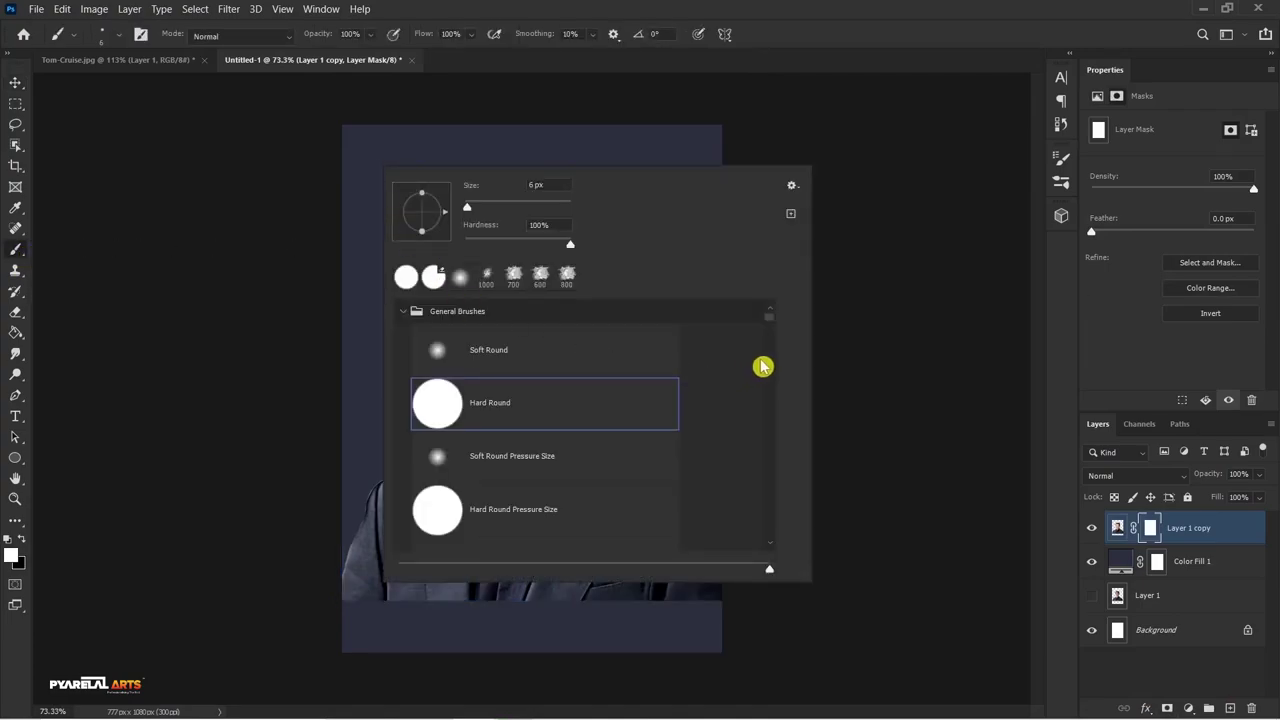
pyautogui.click(500, 362)
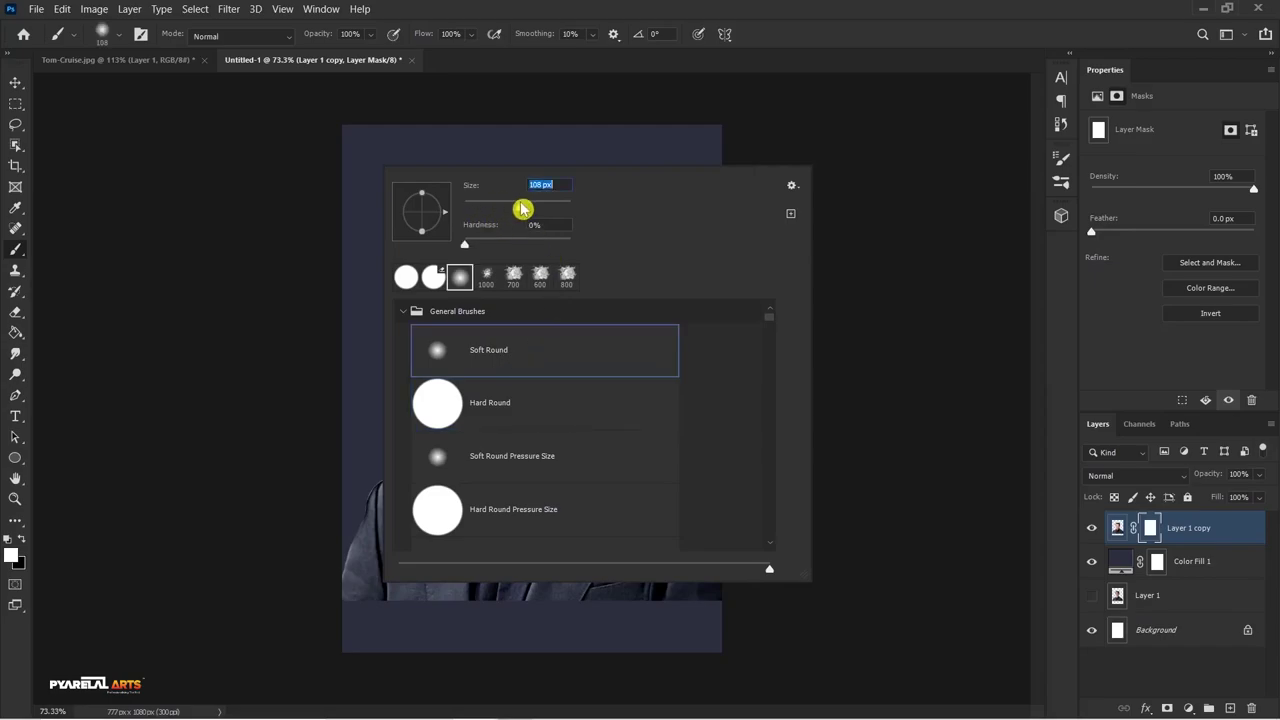
pyautogui.moveTo(531, 211); pyautogui.dragTo(545, 207)
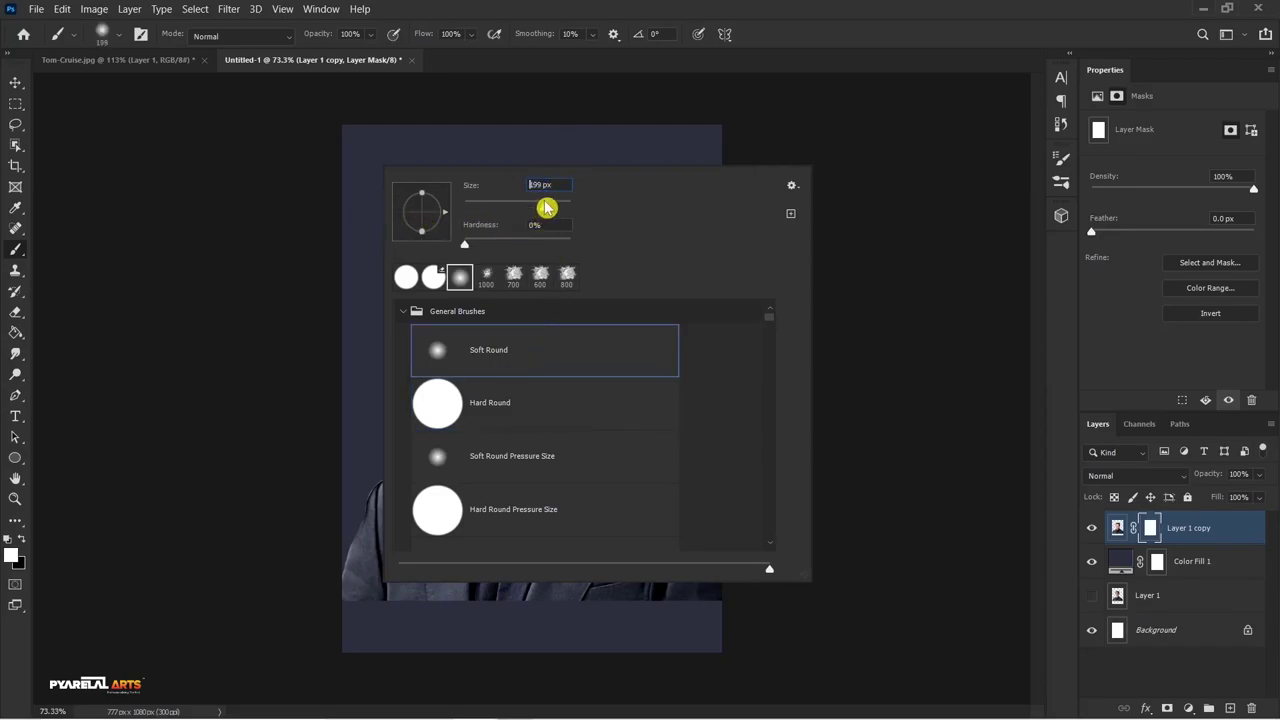
pyautogui.click(820, 24)
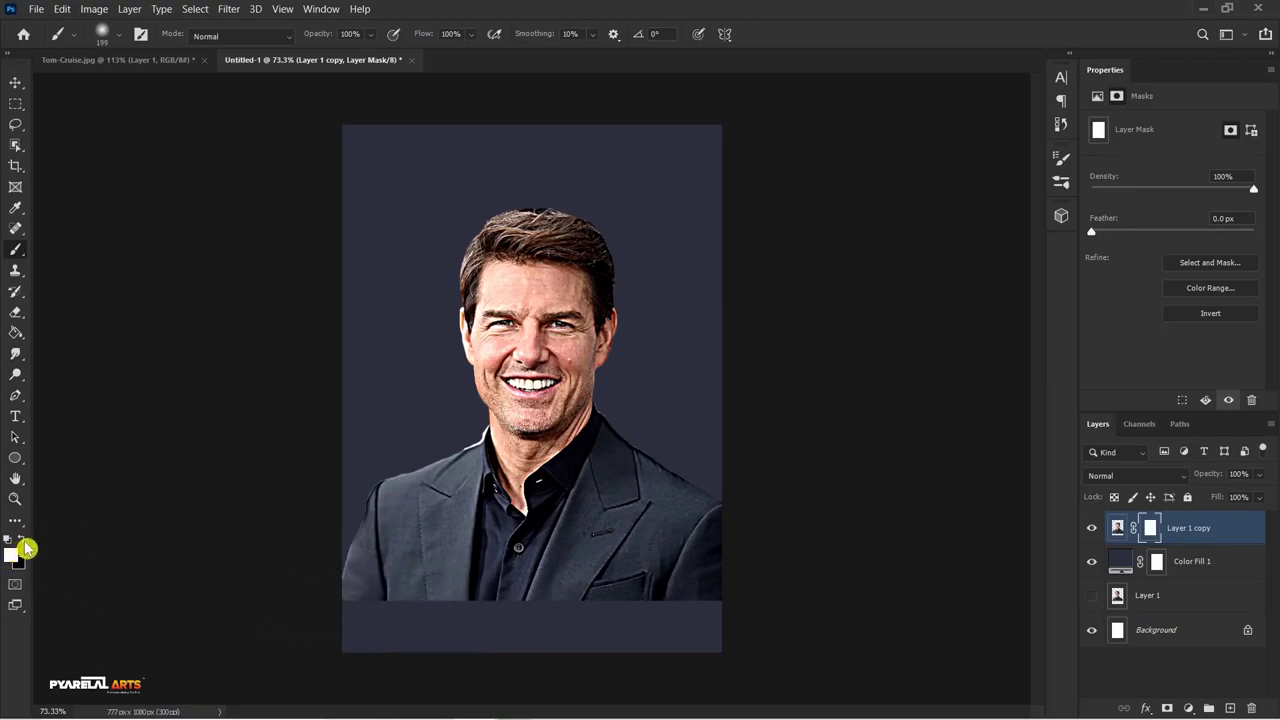
# Paint black on the mask to fade the suit's bottom edge into the background
pyautogui.moveTo(300, 594); pyautogui.dragTo(565, 608)
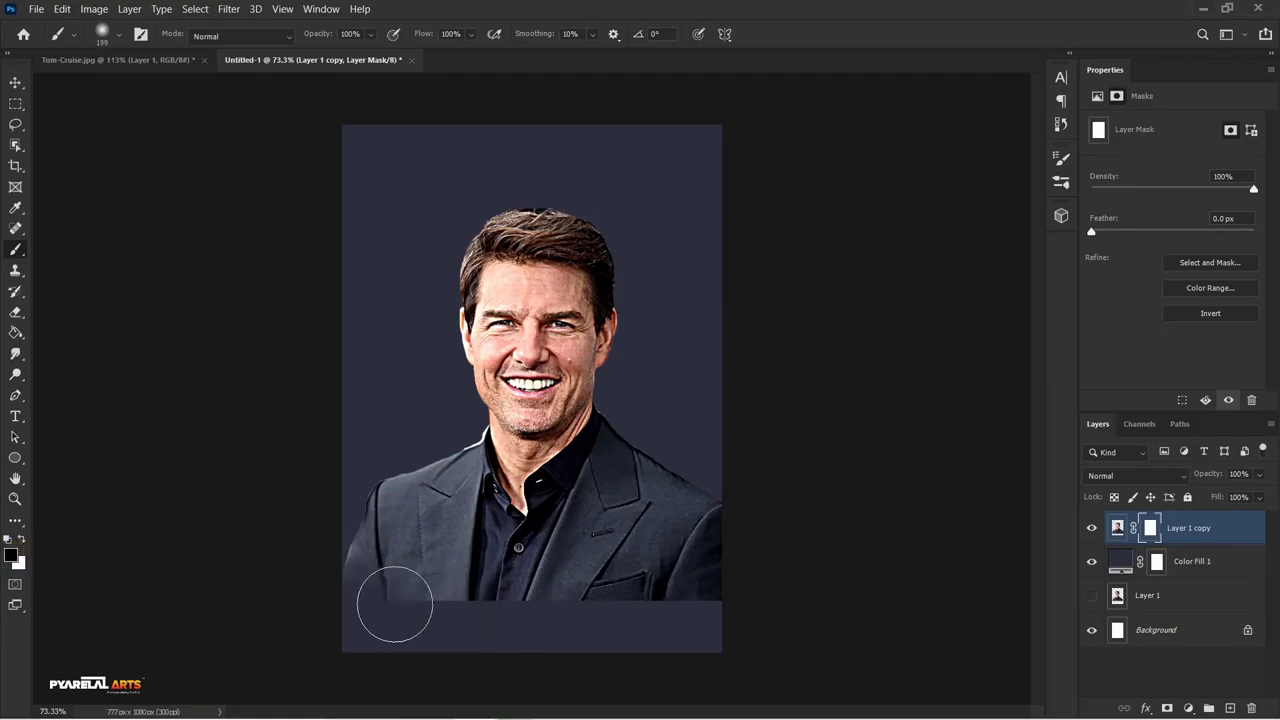
pyautogui.hotkey('ctrl', 'z')
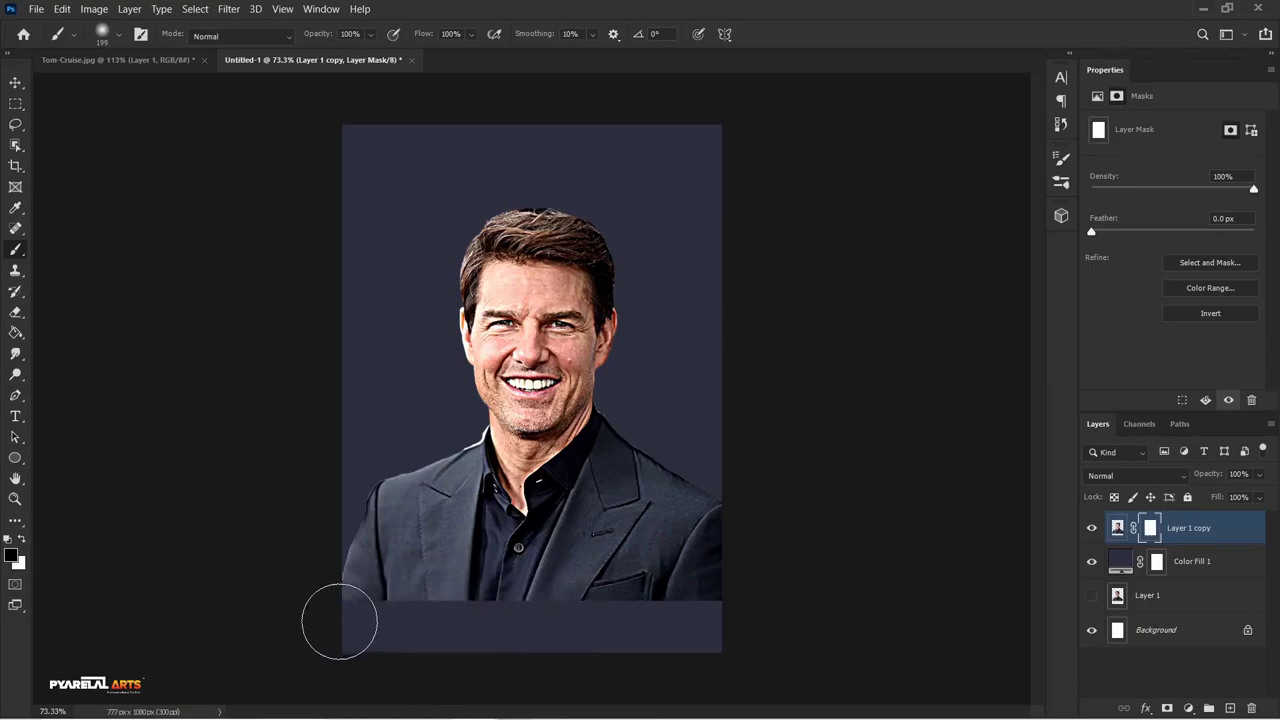
pyautogui.moveTo(320, 625)
pyautogui.mouseDown()
pyautogui.moveTo(725, 622)
pyautogui.moveTo(289, 626)
pyautogui.mouseUp()
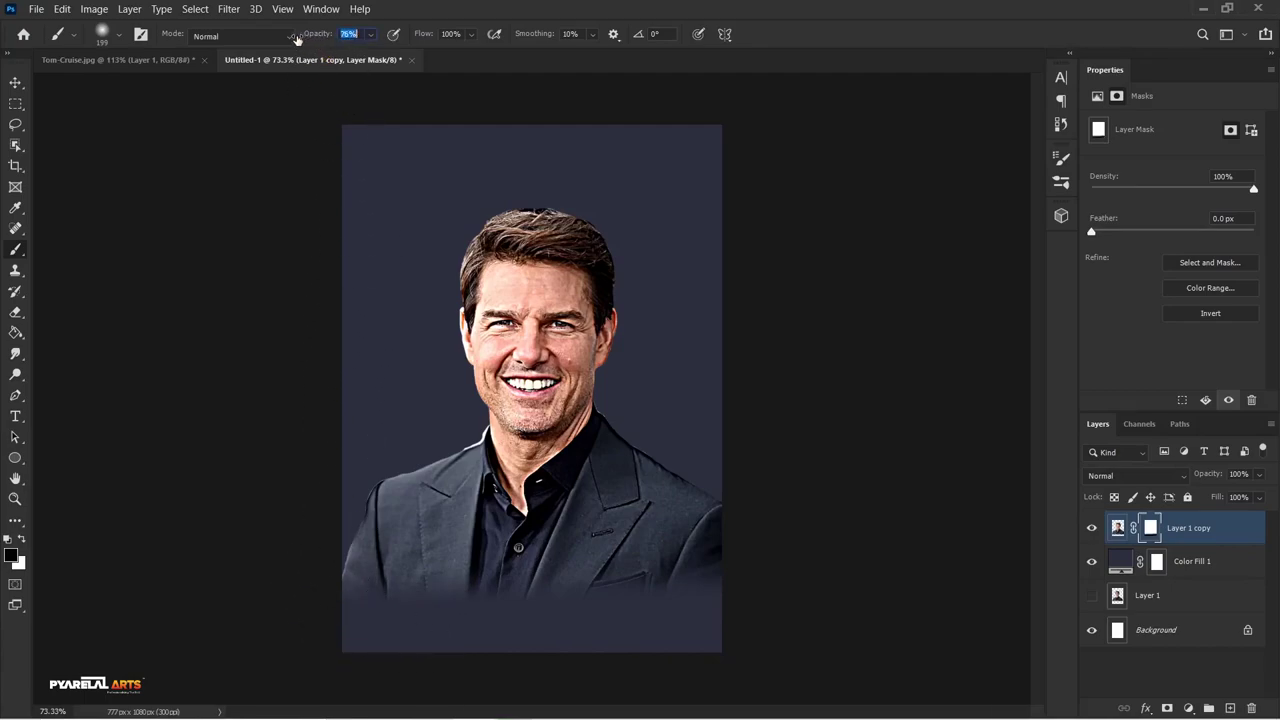
pyautogui.moveTo(430, 575); pyautogui.dragTo(394, 609)
# Use 76% brush opacity and a 400 px brush to fade the lower suit further
pyautogui.click(360, 229)
pyautogui.moveTo(363, 581)
pyautogui.mouseDown()
pyautogui.moveTo(351, 603)
pyautogui.moveTo(491, 603)
pyautogui.moveTo(360, 586)
pyautogui.moveTo(730, 530)
pyautogui.moveTo(737, 486)
pyautogui.mouseUp()
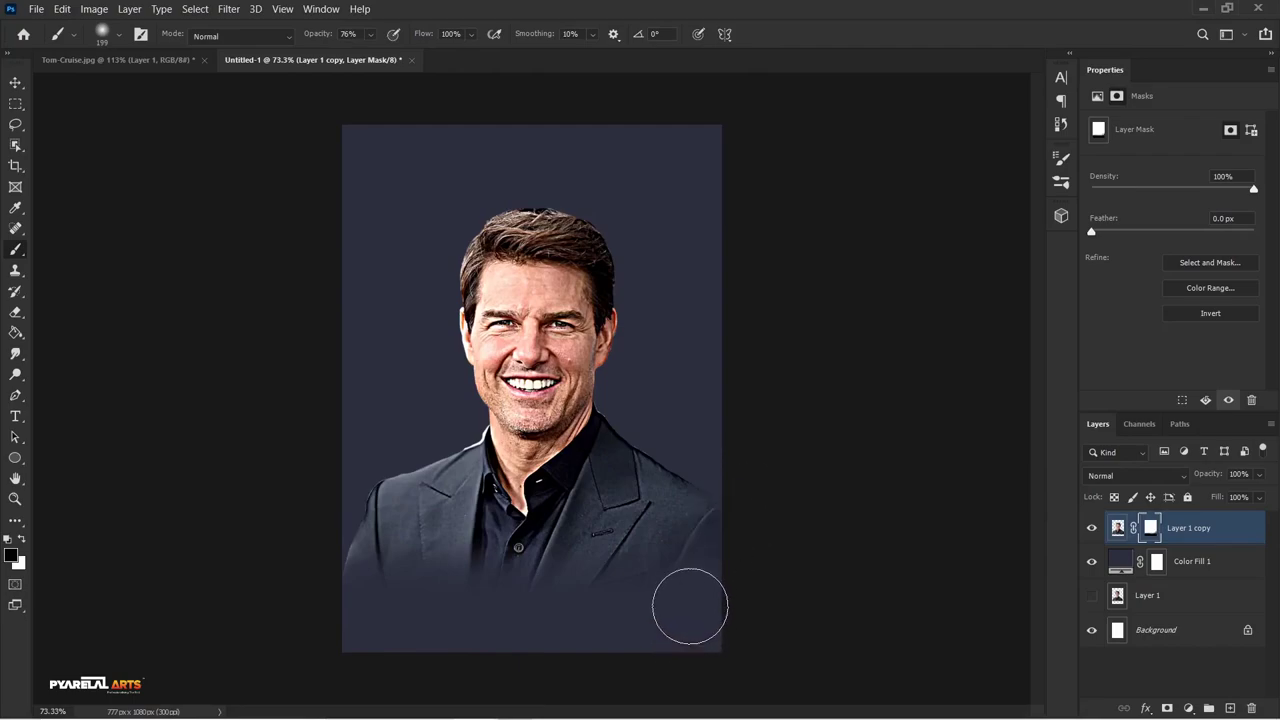
pyautogui.hotkey('ctrl', 'z')
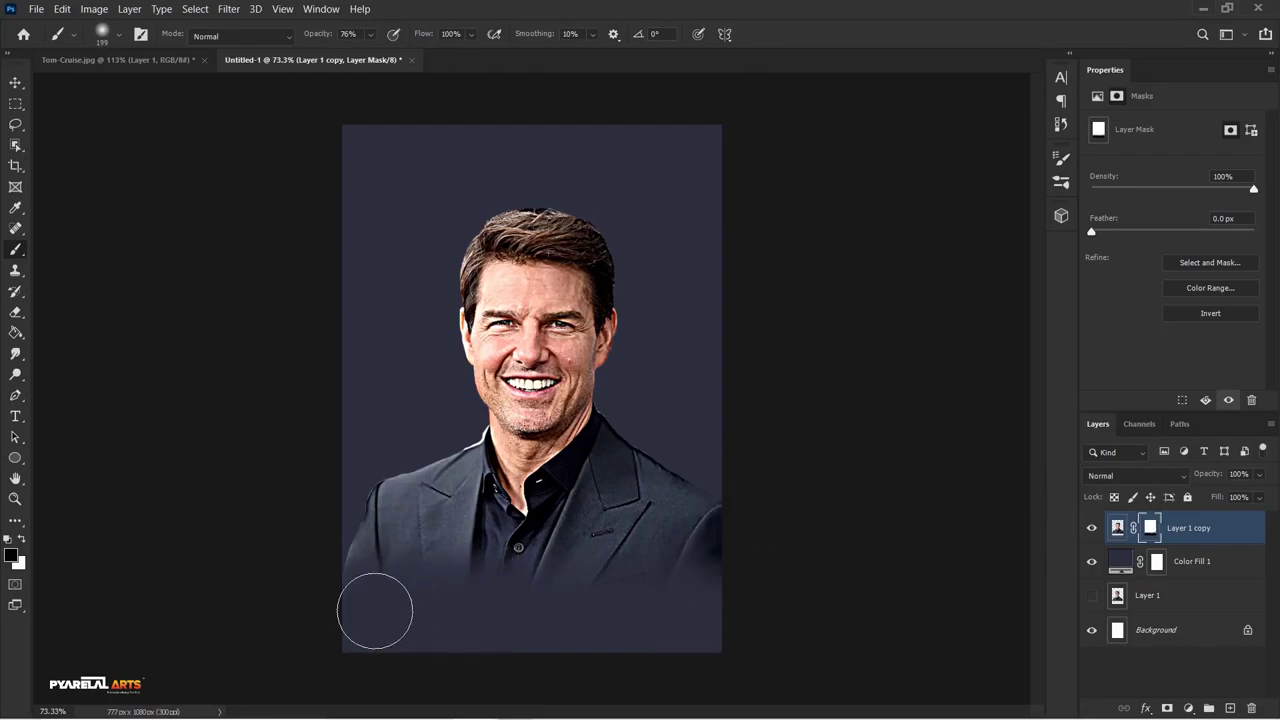
pyautogui.press(']')
pyautogui.press(']')
pyautogui.press(']')
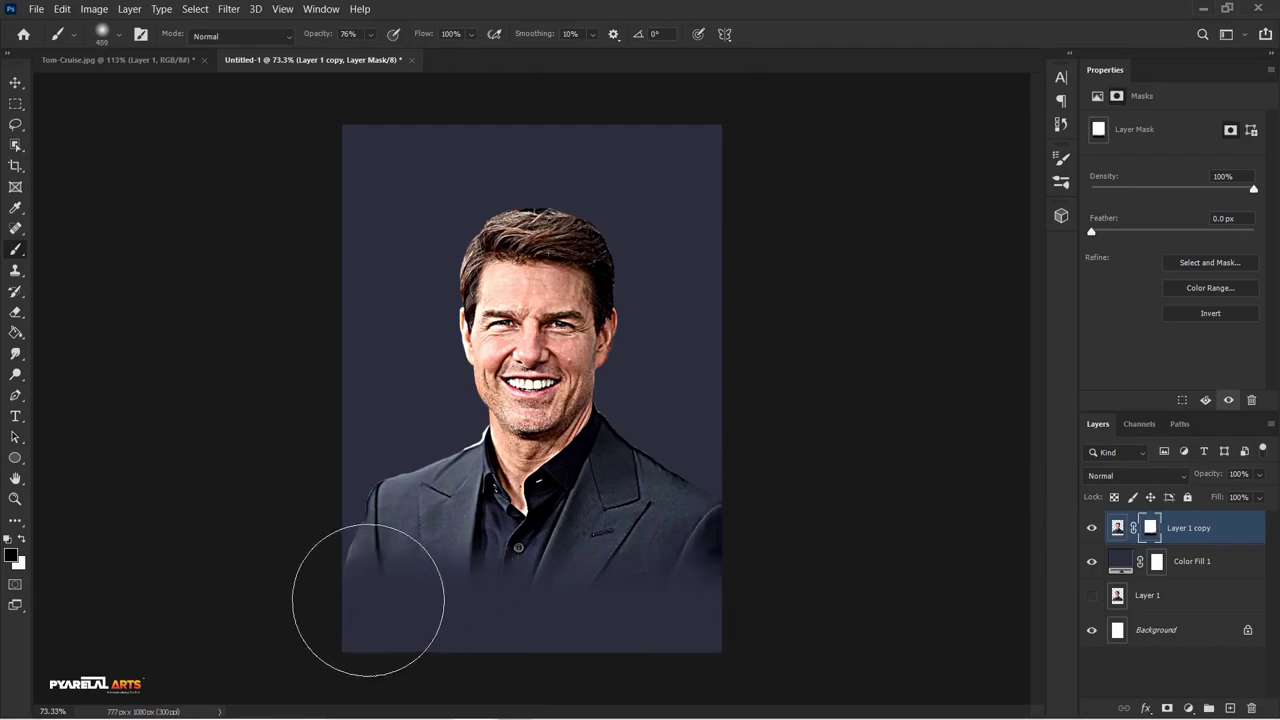
pyautogui.moveTo(340, 575); pyautogui.dragTo(829, 546)
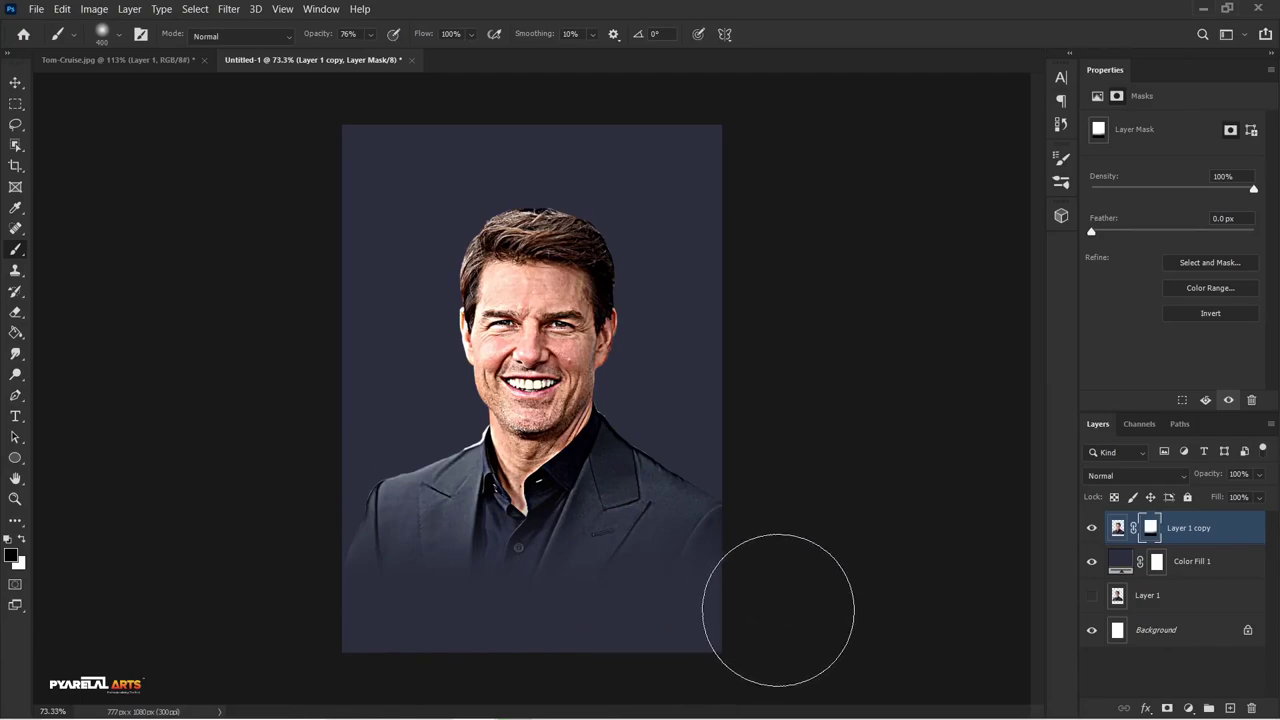
pyautogui.click(16, 85)
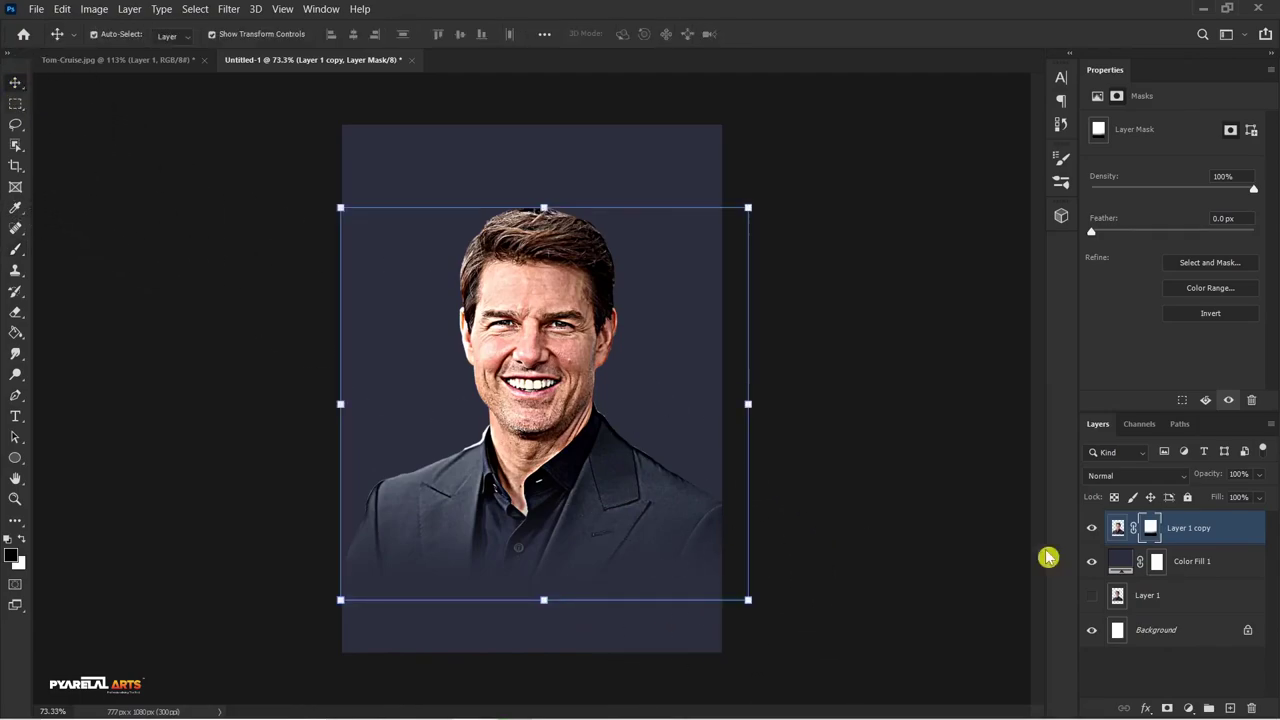
# Toggle the portrait layer's visibility to compare the faded edge result
pyautogui.click(1092, 528)
pyautogui.click(1093, 529)
pyautogui.click(18, 256)
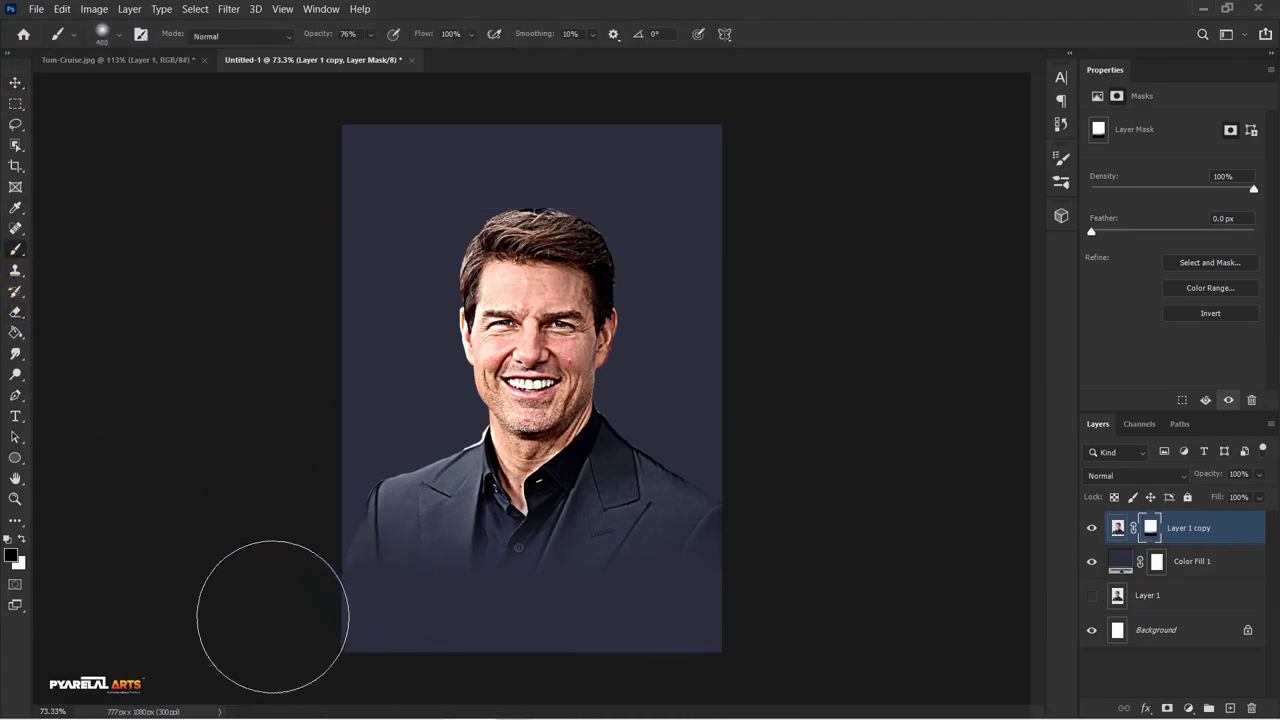
# Apply Layer 1 copy's mask, then toggle it and the dark fill to check edges
pyautogui.click(15, 82)
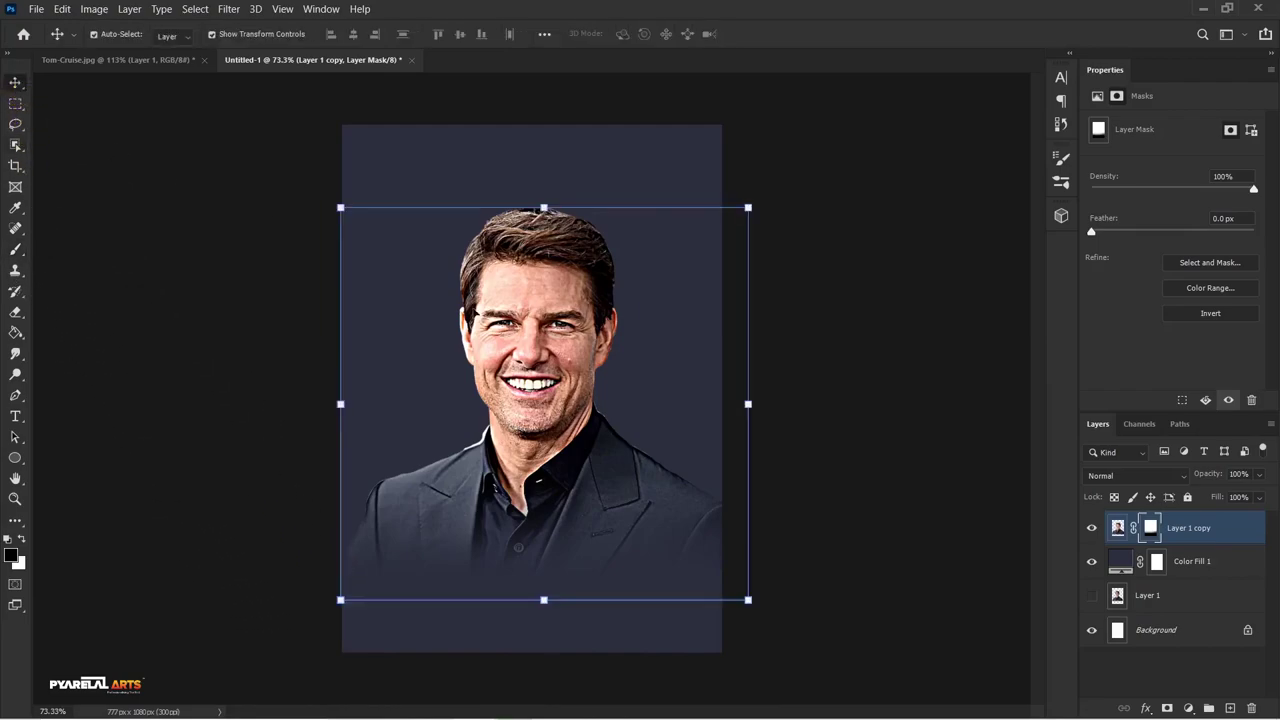
pyautogui.rightClick(1153, 533)
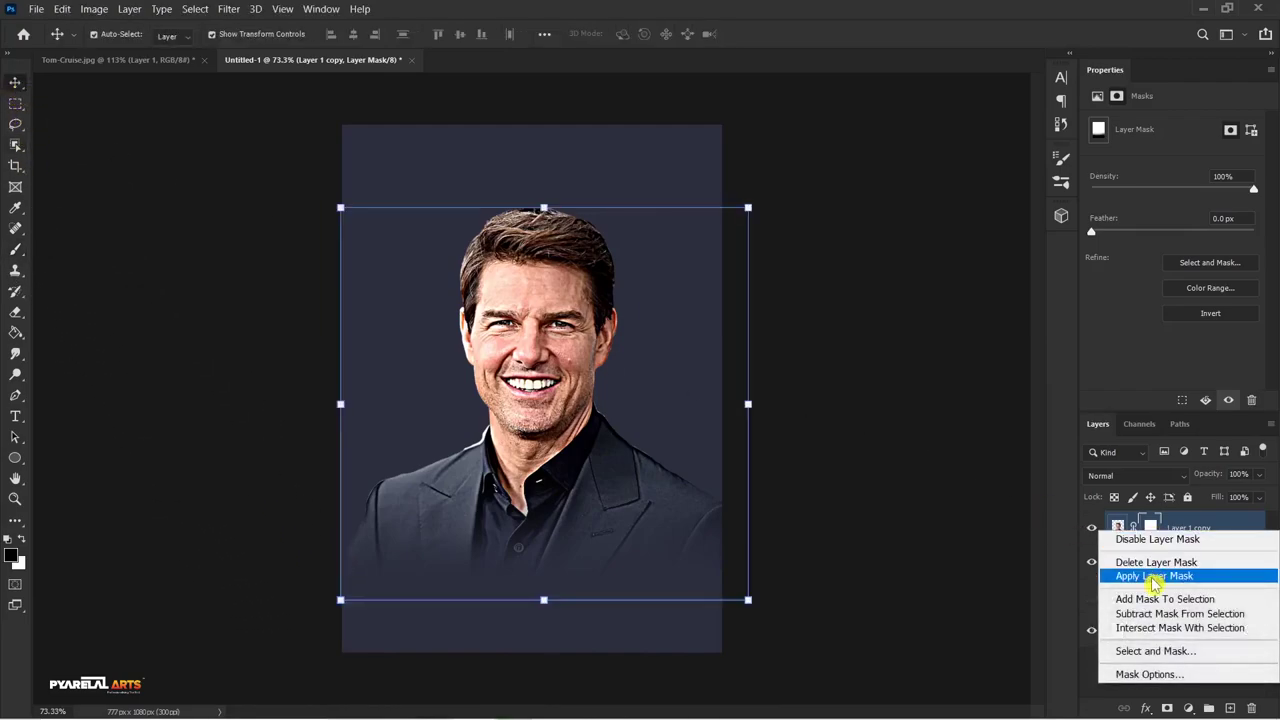
pyautogui.click(1155, 562)
pyautogui.click(1092, 528)
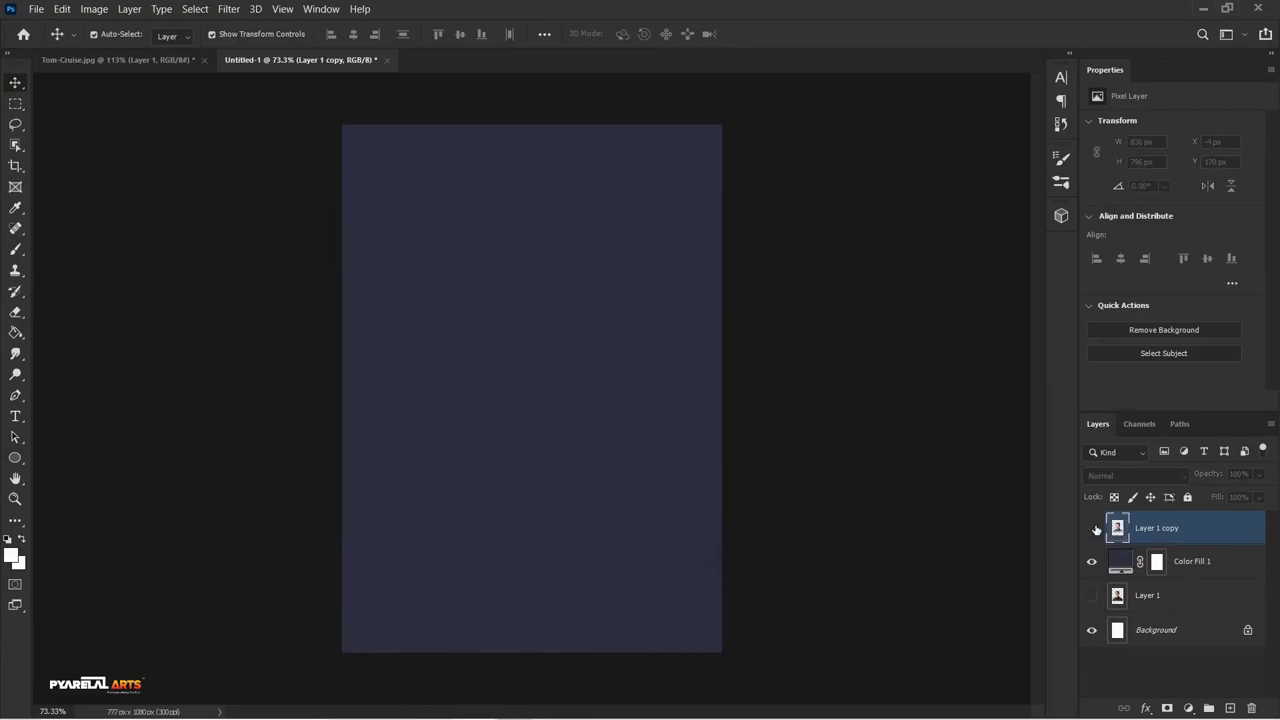
pyautogui.click(1092, 528)
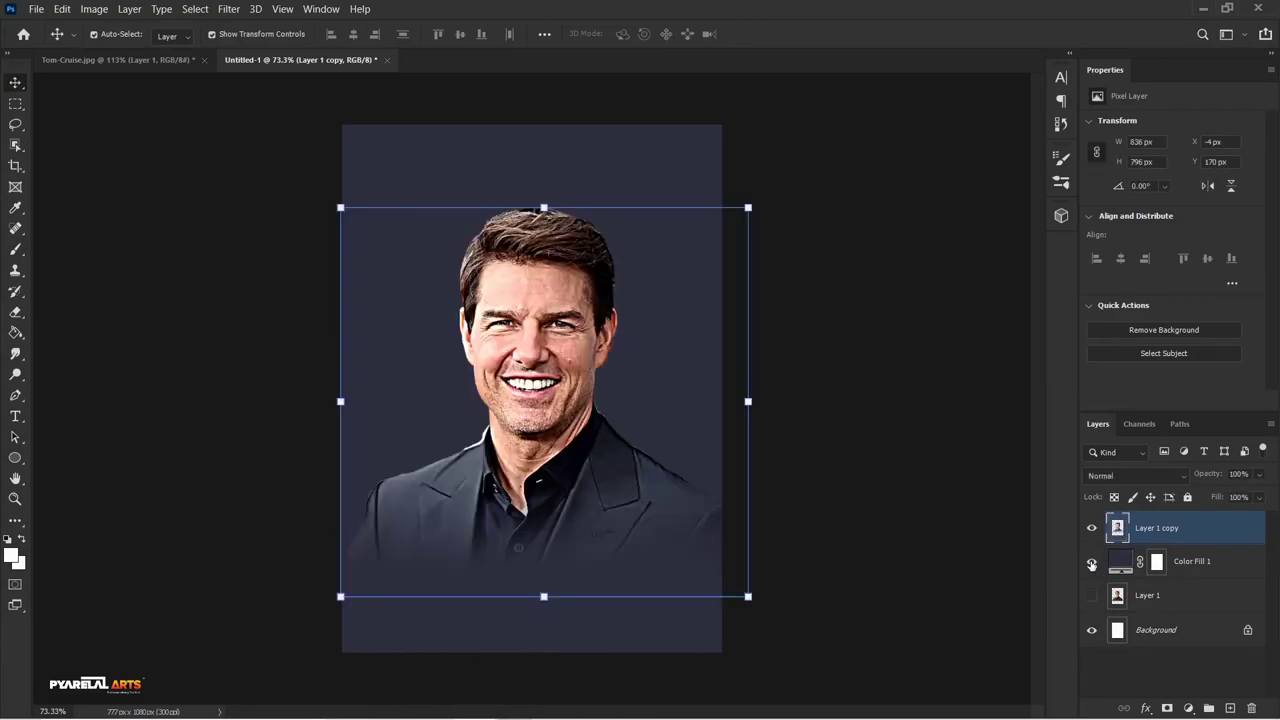
pyautogui.click(1092, 562)
pyautogui.click(1092, 562)
pyautogui.click(1092, 562)
pyautogui.click(1092, 562)
# Duplicate Layer 1 copy, hide the original beneath Color Fill 1, and brush on Layer 1 copy 2
pyautogui.hotkey('ctrl', 'j')
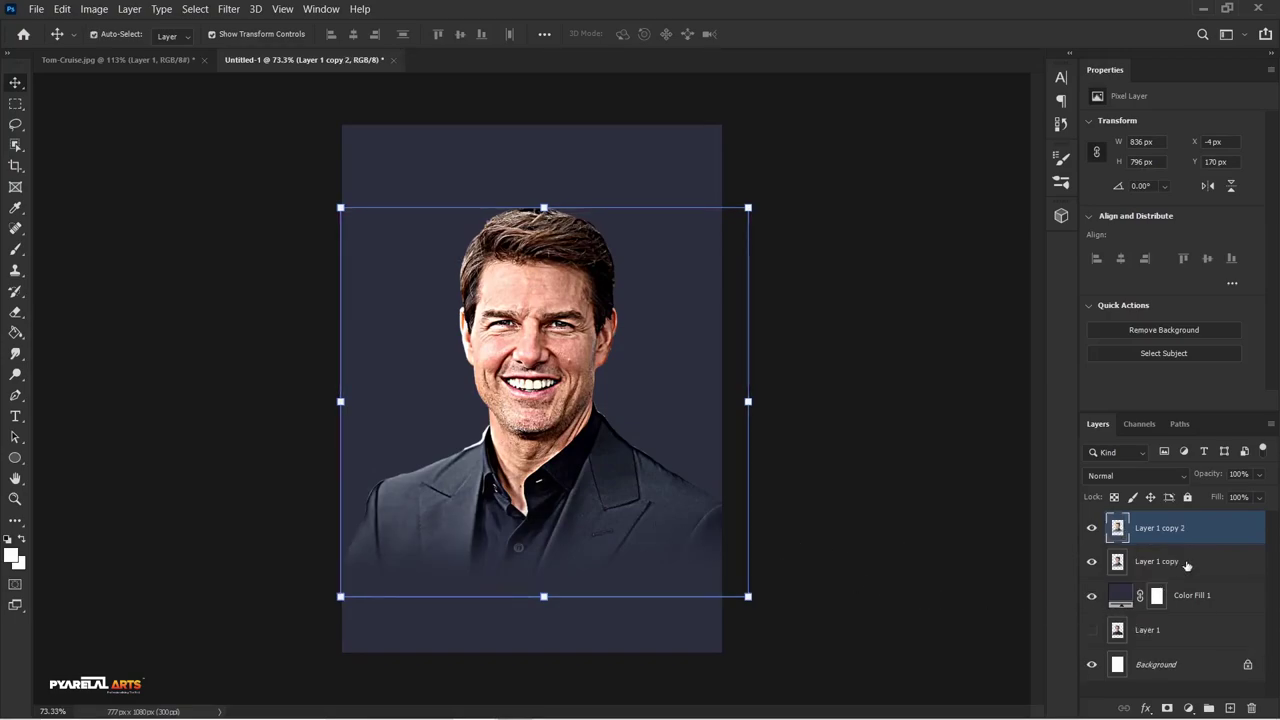
pyautogui.moveTo(1187, 566); pyautogui.dragTo(1212, 623)
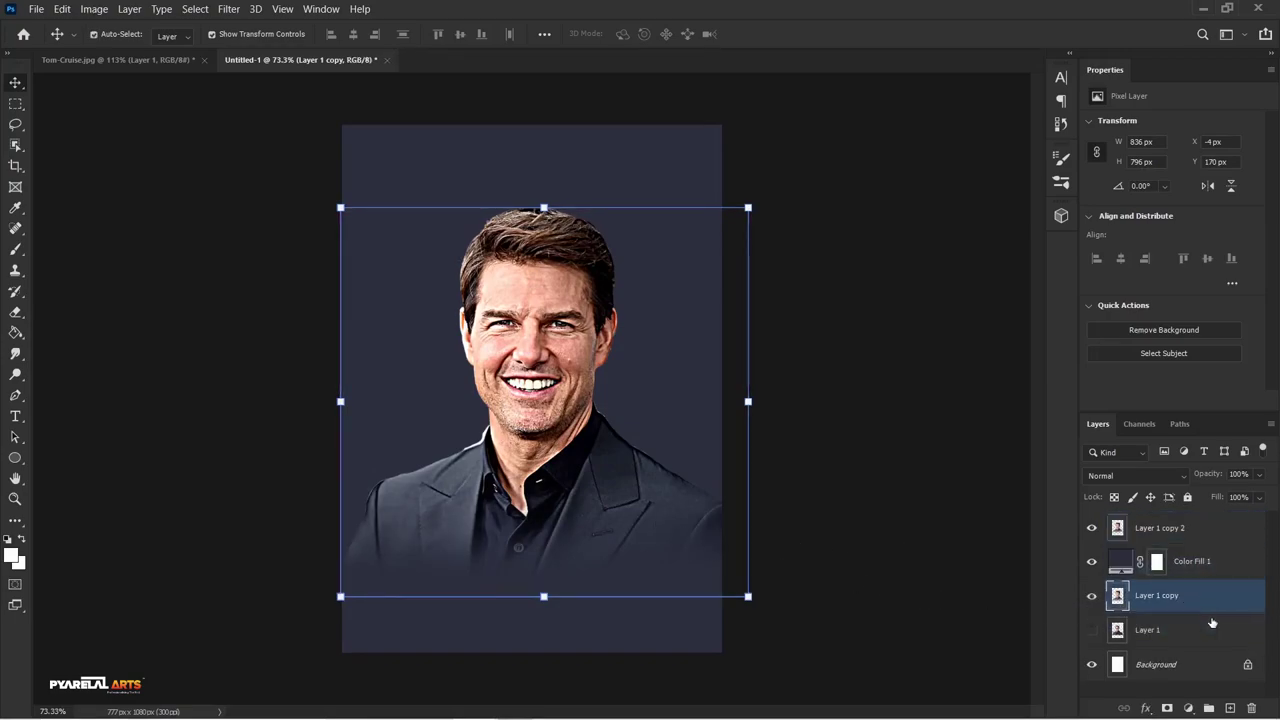
pyautogui.click(1091, 597)
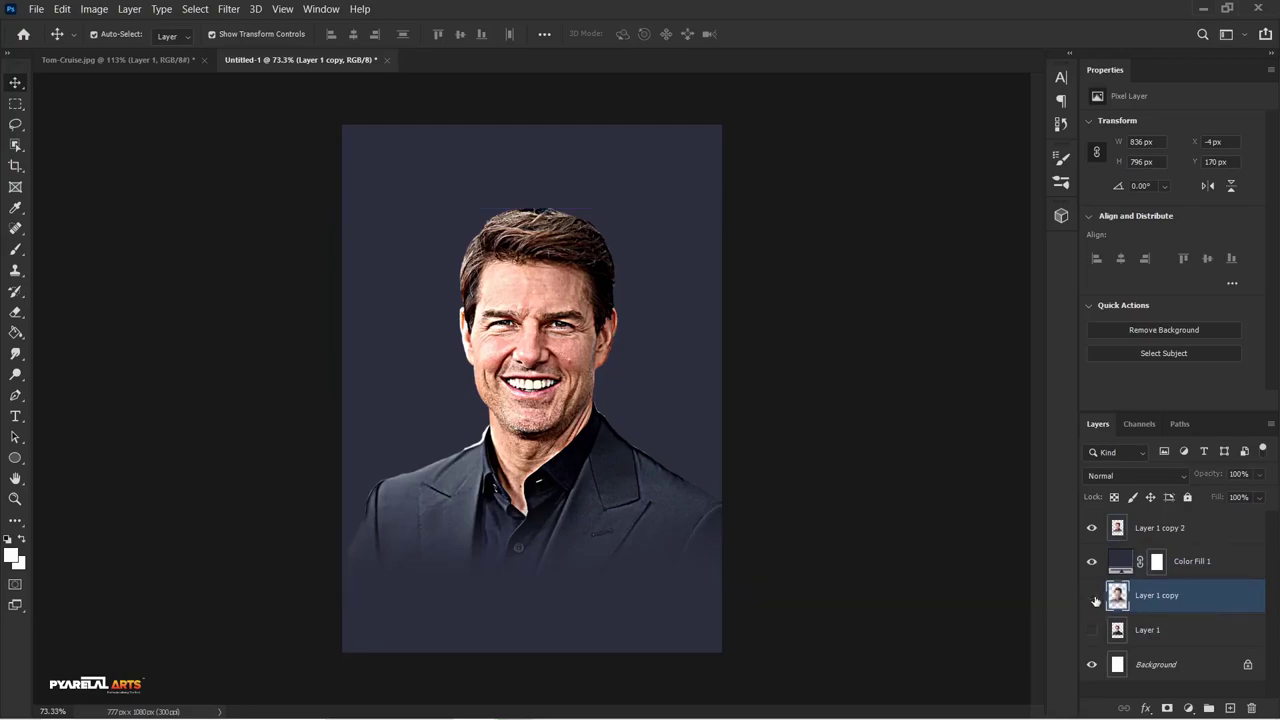
pyautogui.click(1162, 529)
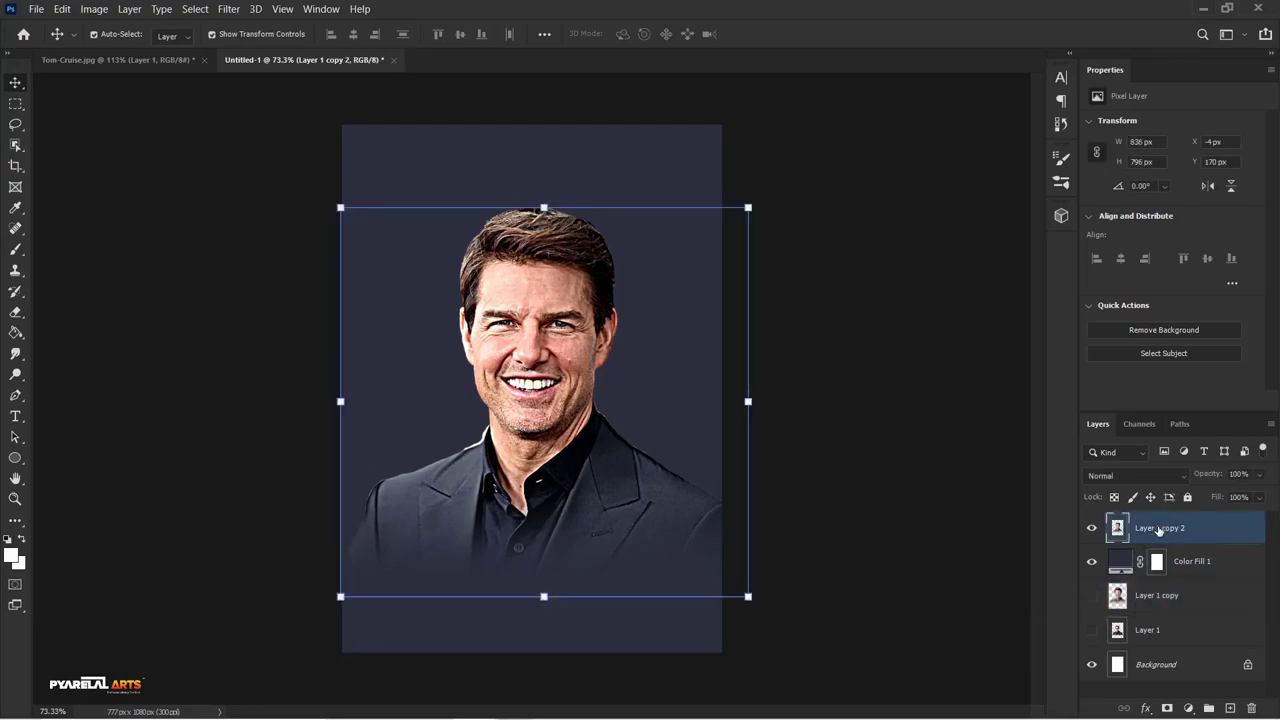
pyautogui.click(15, 250)
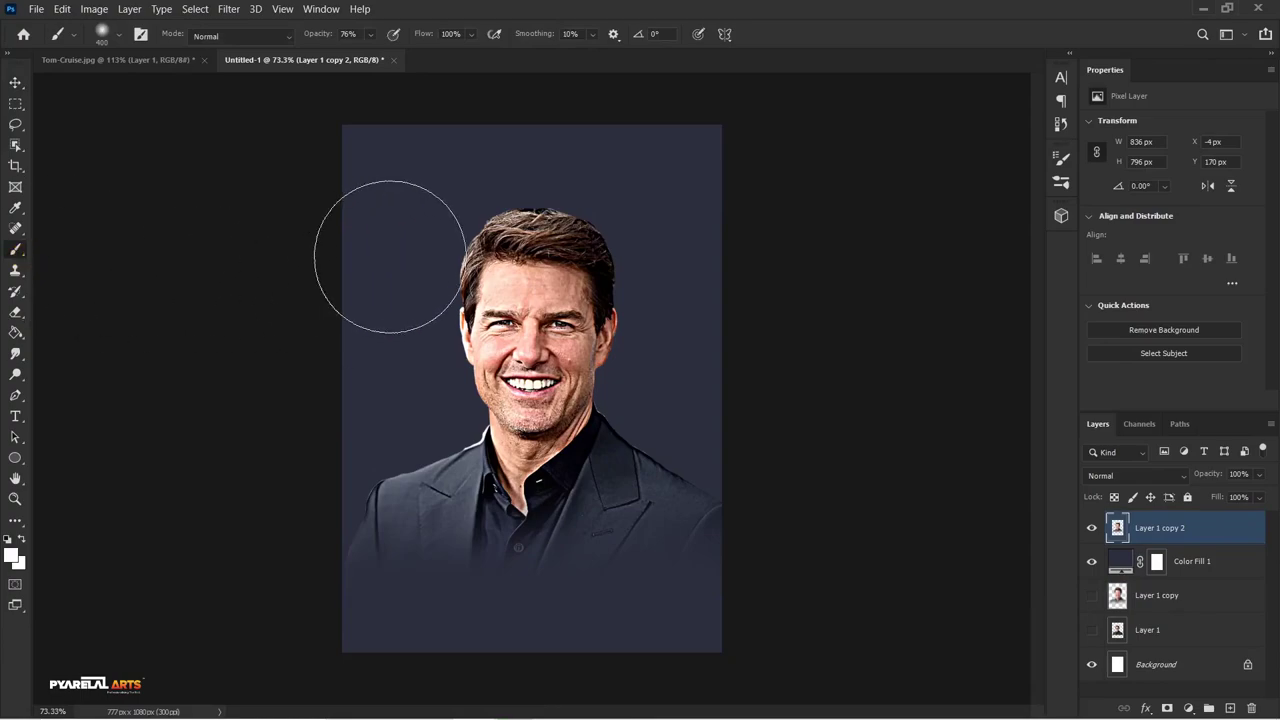
pyautogui.rightClick(399, 199)
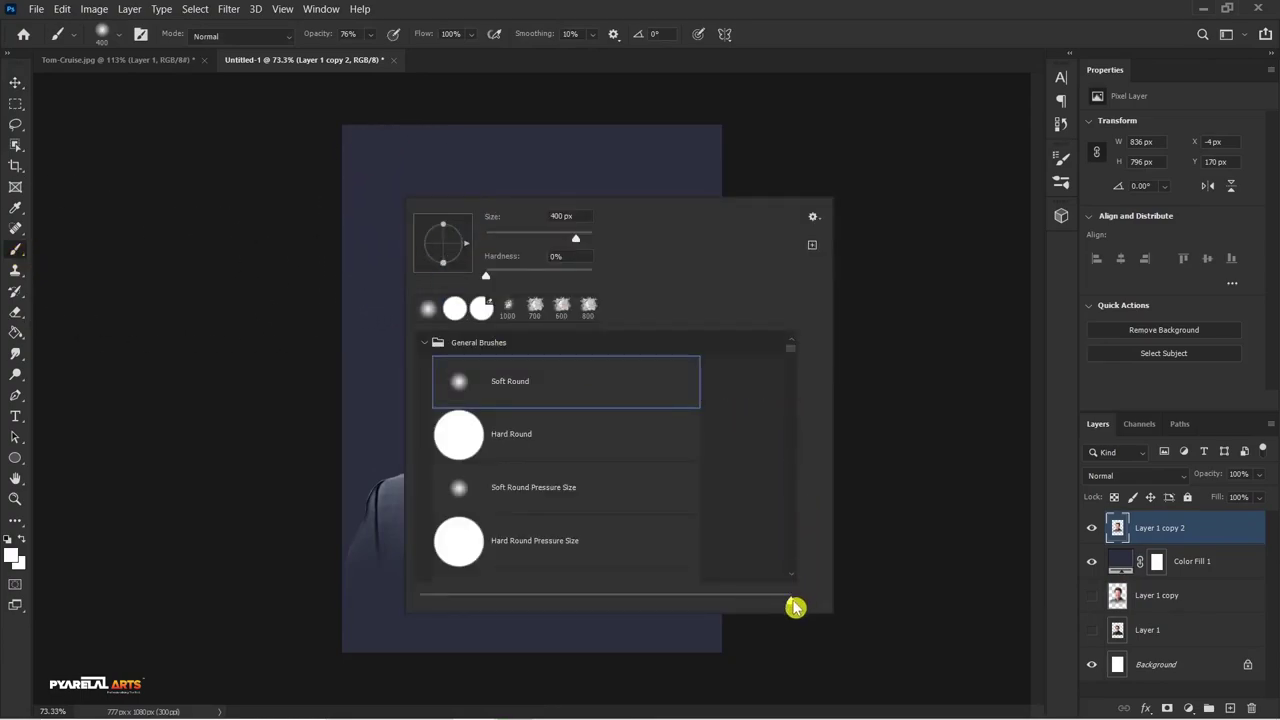
# Resize the brush preset thumbnails and browse the brush folders
pyautogui.moveTo(790, 600); pyautogui.dragTo(651, 596)
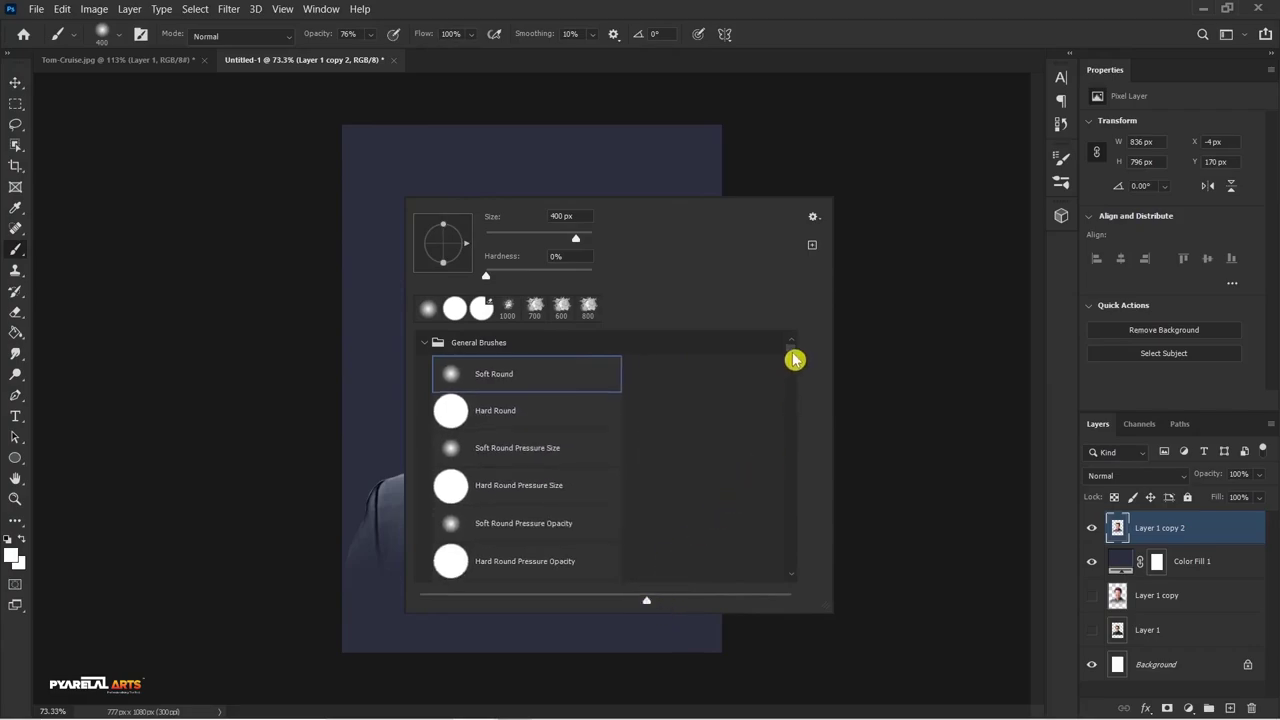
pyautogui.moveTo(793, 357); pyautogui.dragTo(792, 383)
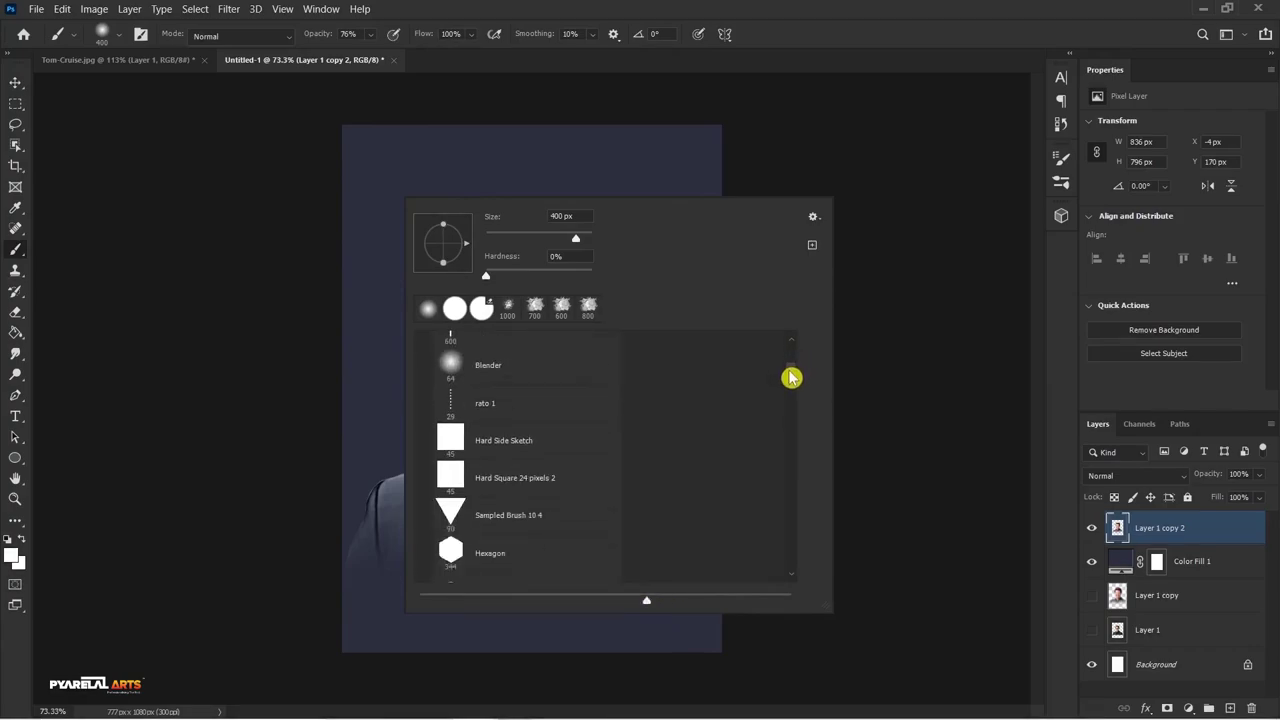
pyautogui.moveTo(792, 385); pyautogui.dragTo(797, 408)
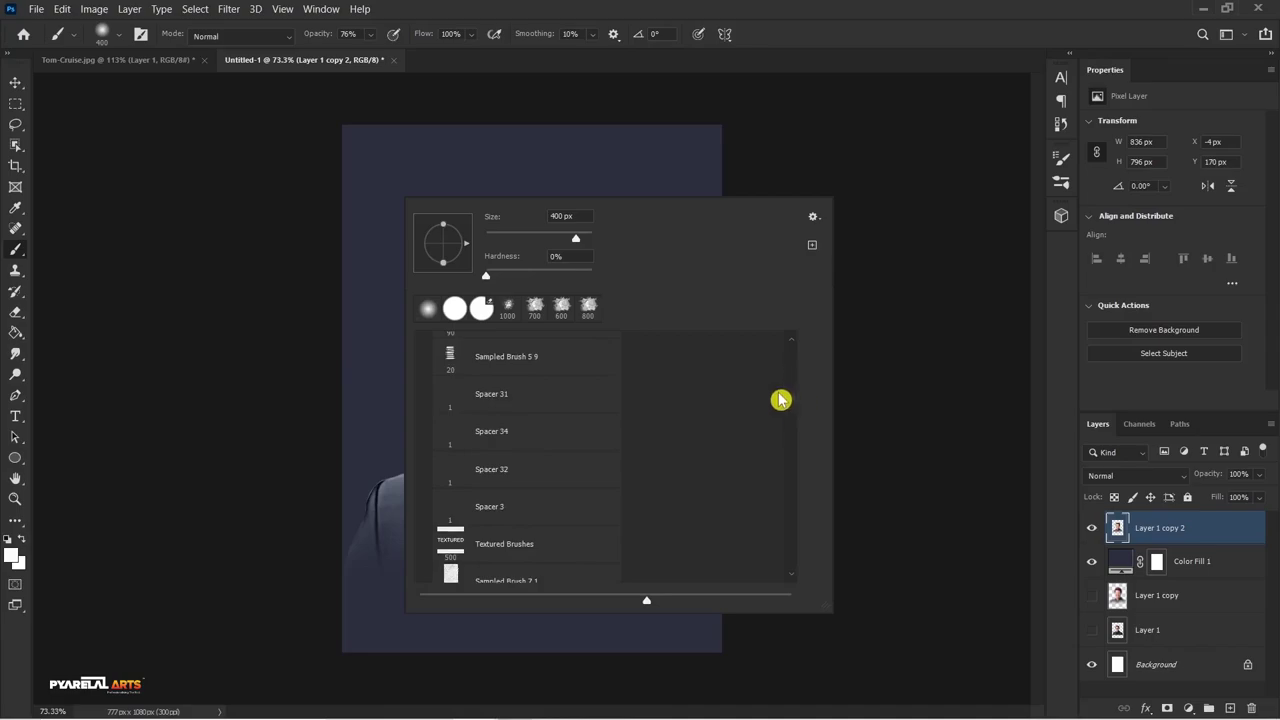
pyautogui.moveTo(644, 601); pyautogui.dragTo(461, 599)
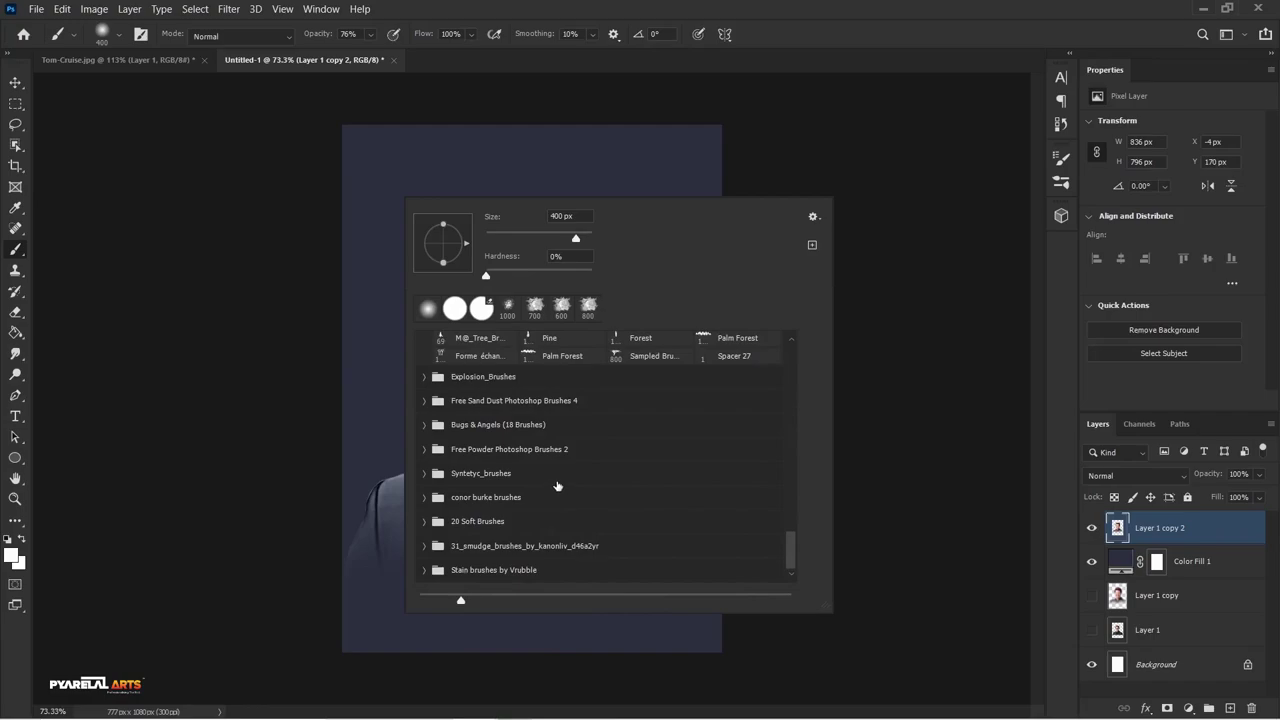
pyautogui.scroll(2, 487, 409)
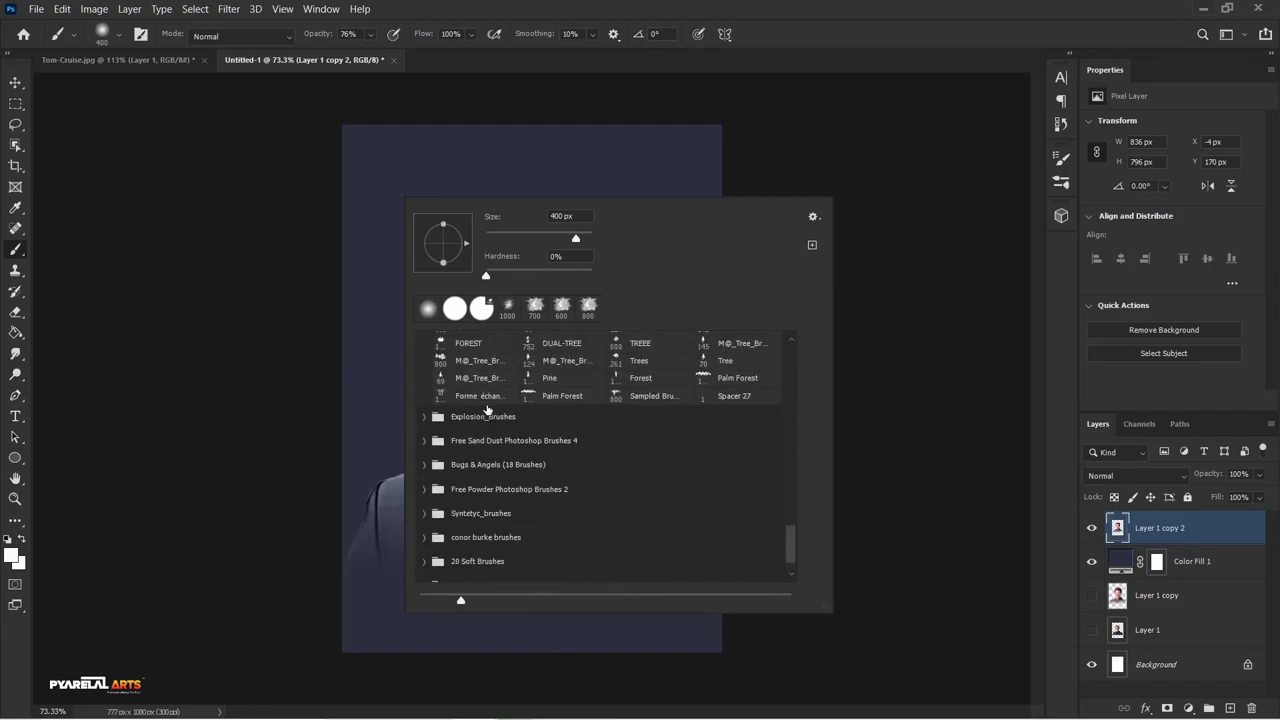
pyautogui.scroll(2, 487, 409)
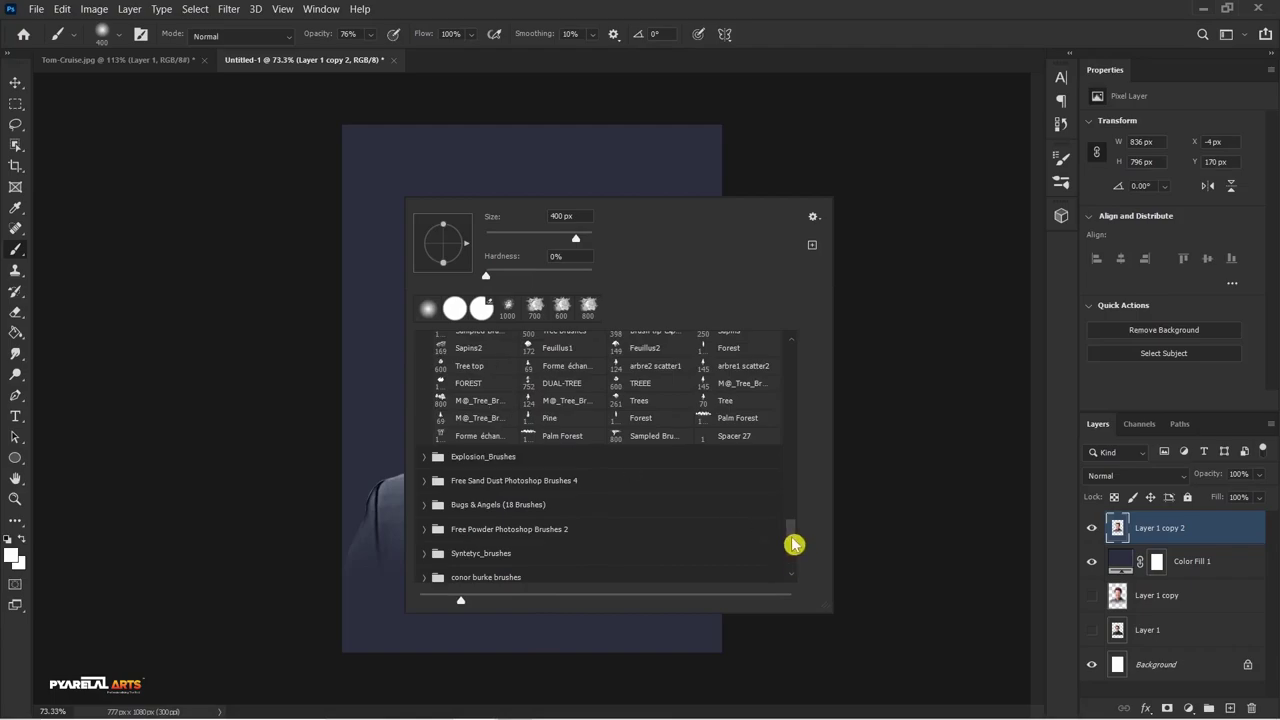
pyautogui.moveTo(793, 544); pyautogui.dragTo(799, 386)
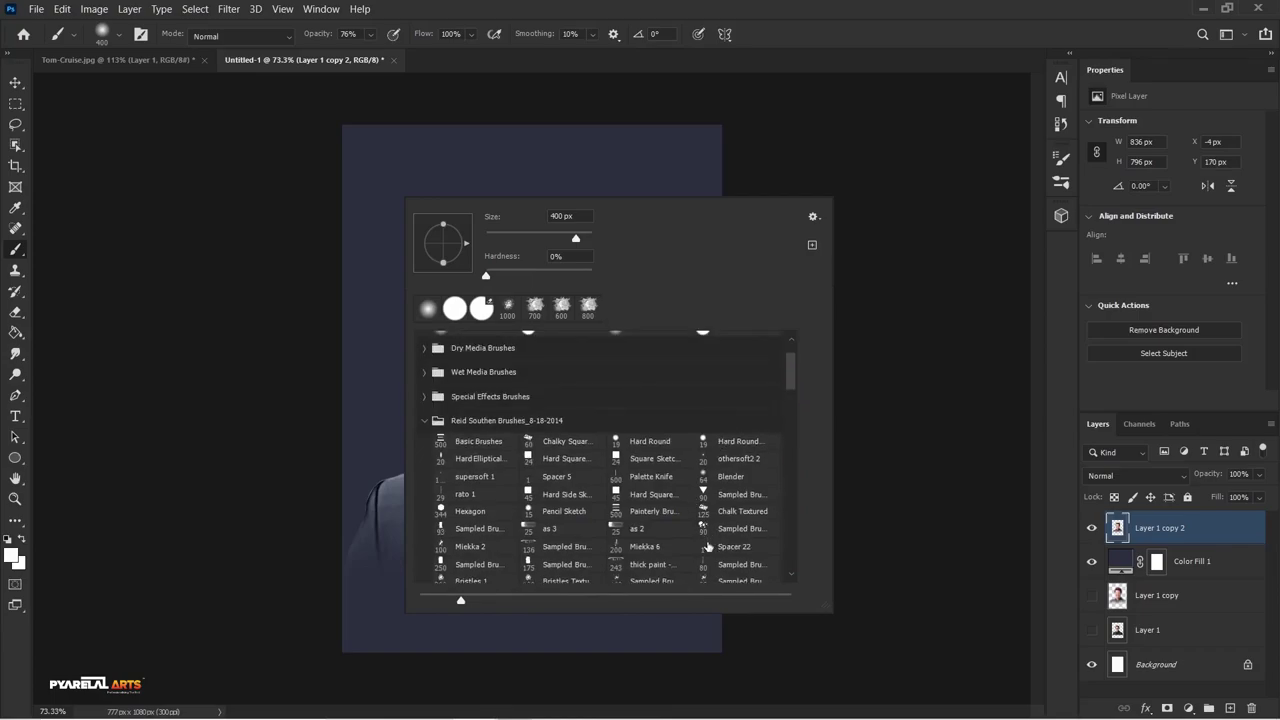
pyautogui.moveTo(459, 607); pyautogui.dragTo(545, 597)
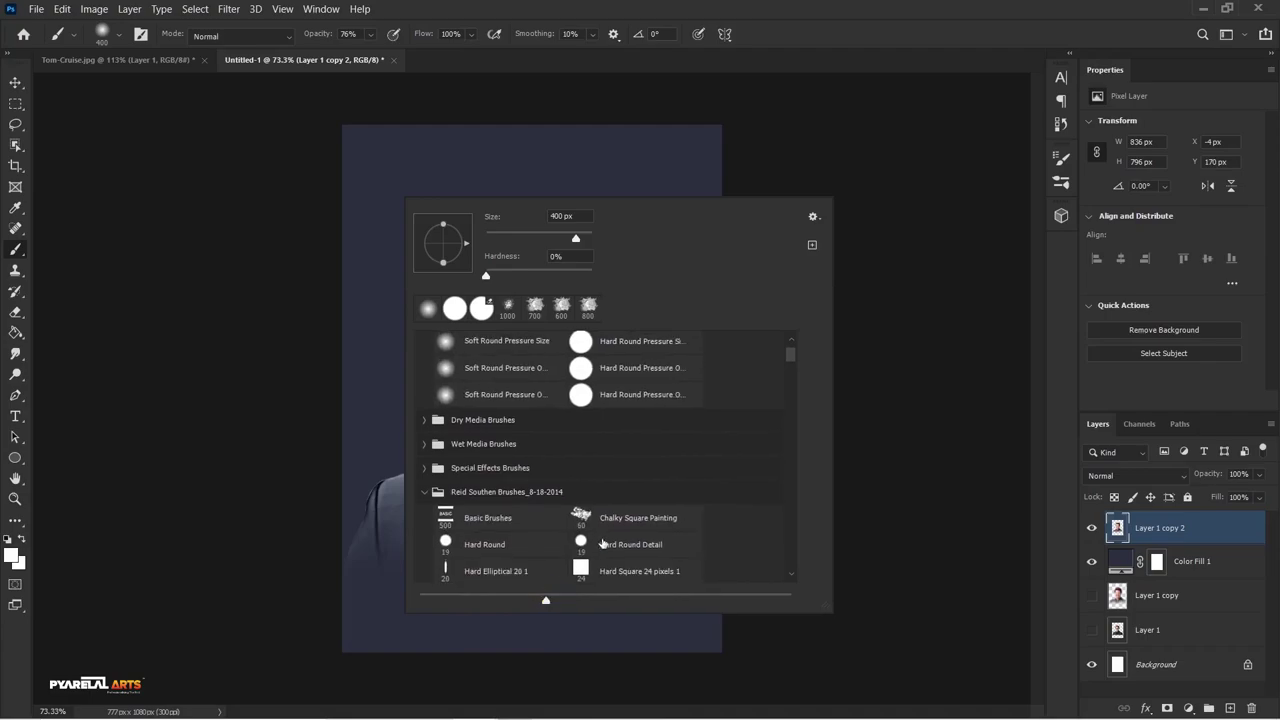
# Scroll the Reid Southen brushes and choose Bristles Textured at 100 px
pyautogui.scroll(-1, 615, 527)
pyautogui.scroll(-1, 615, 527)
pyautogui.scroll(-1, 615, 527)
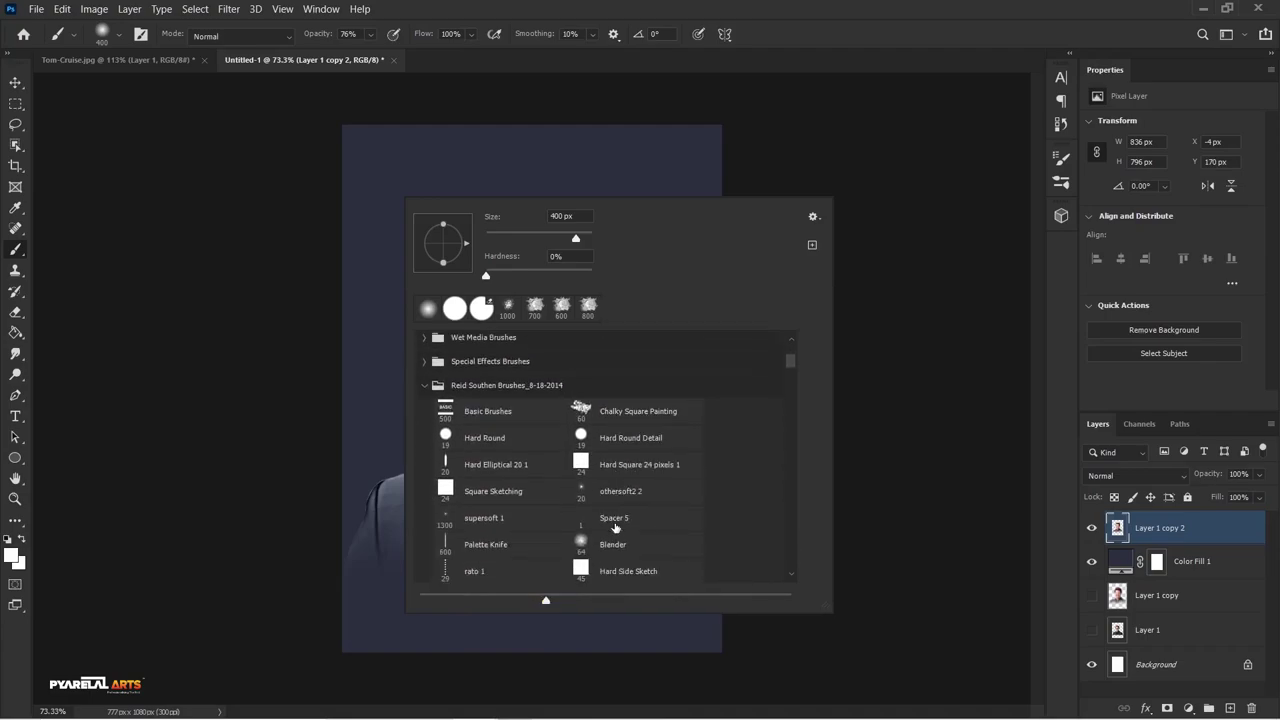
pyautogui.scroll(-1, 615, 527)
pyautogui.scroll(-1, 615, 527)
pyautogui.scroll(-1, 615, 527)
pyautogui.scroll(-1, 615, 527)
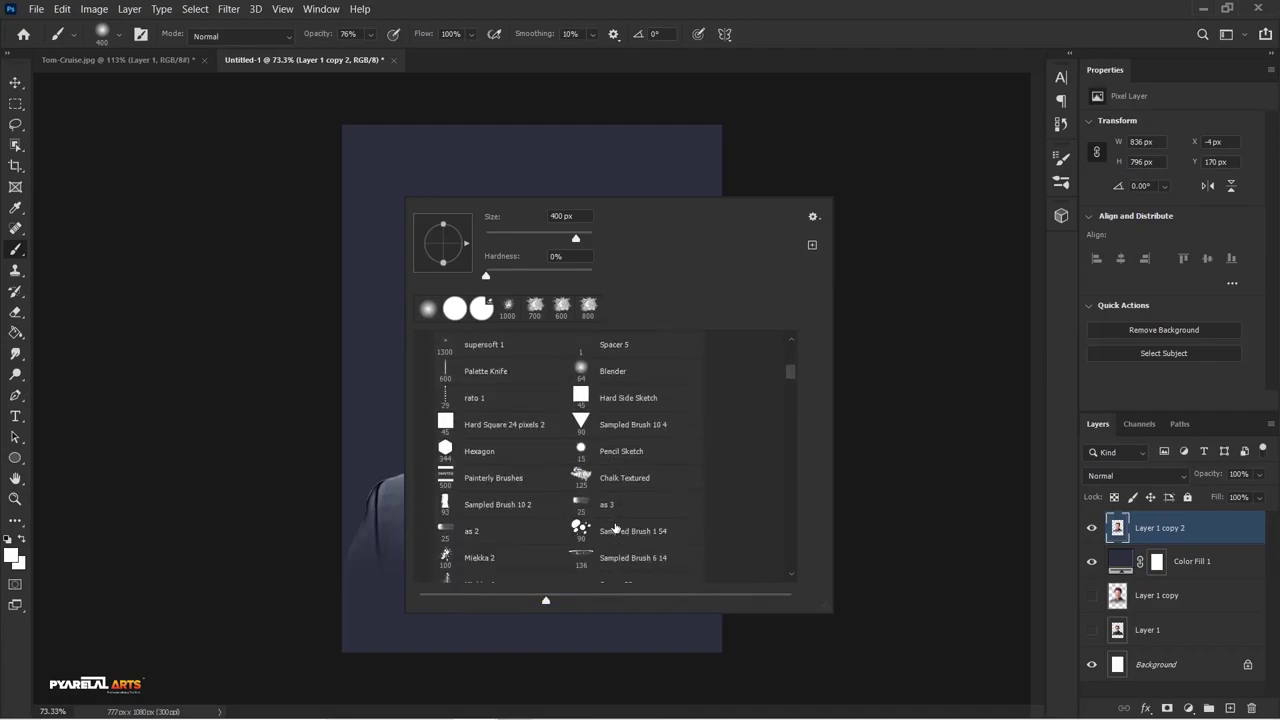
pyautogui.scroll(-1, 615, 527)
pyautogui.scroll(-1, 615, 527)
pyautogui.scroll(-2, 615, 527)
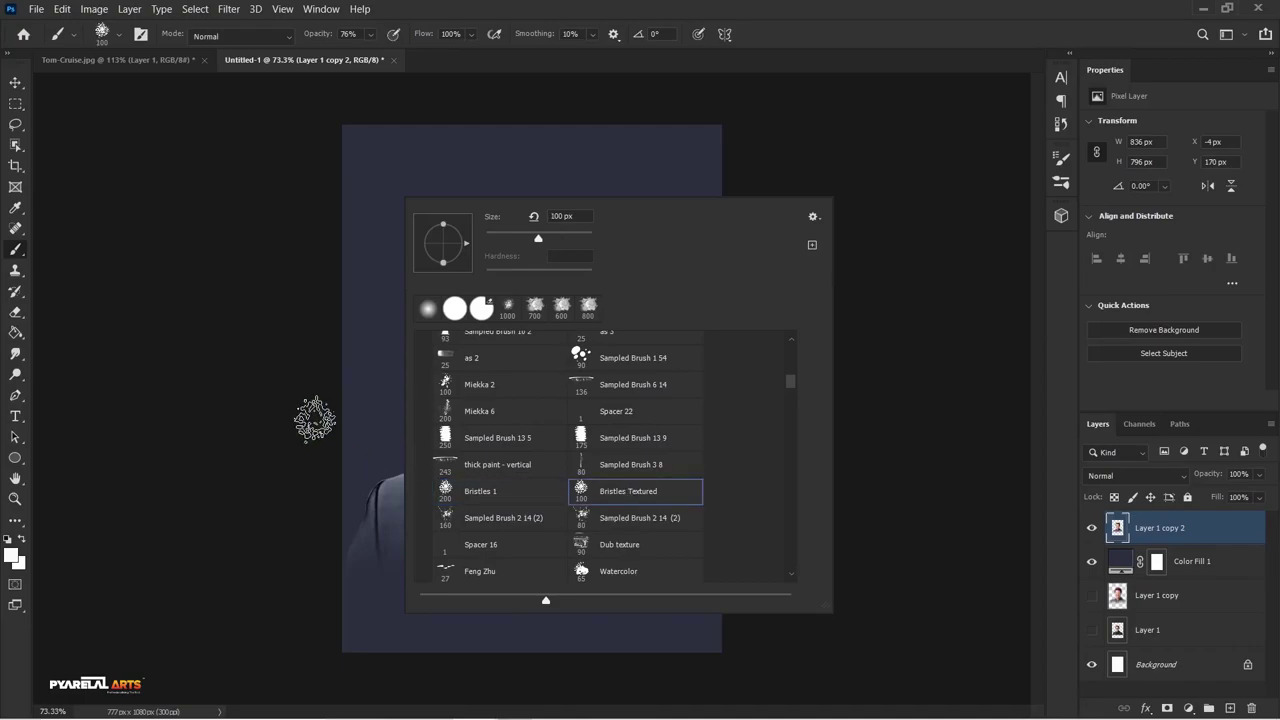
pyautogui.click(783, 14)
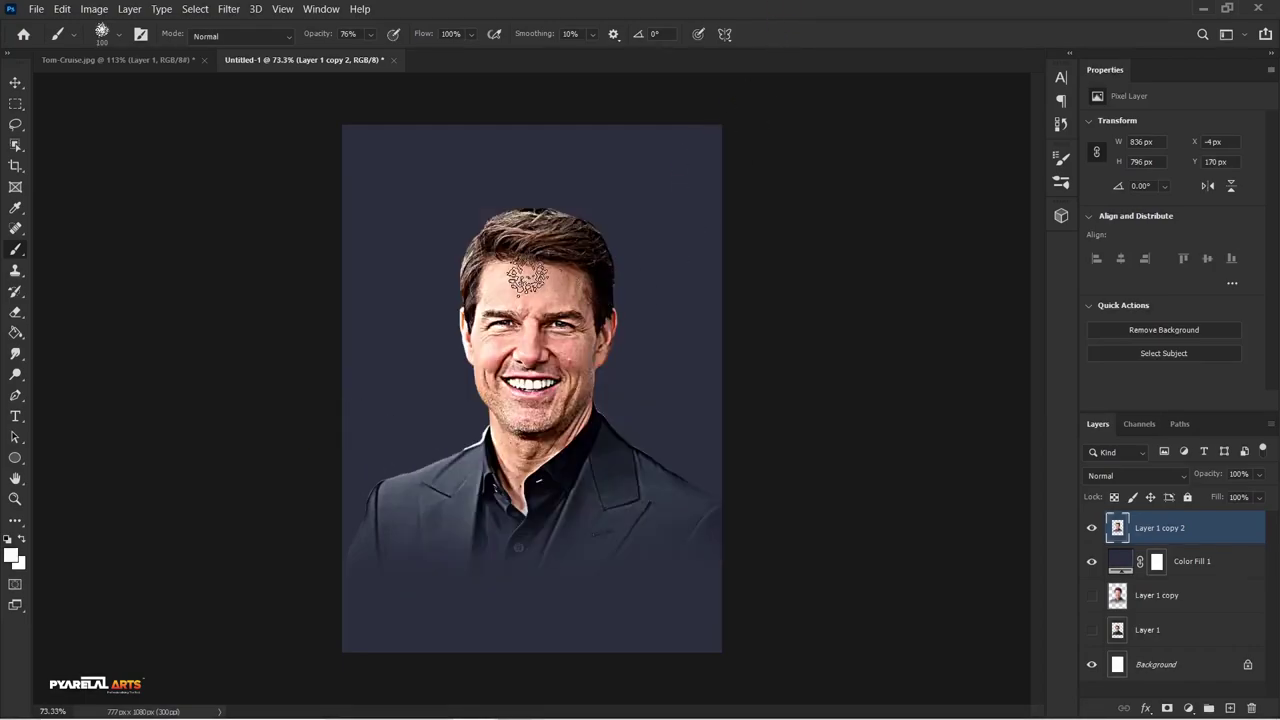
# Zoom in on the face and switch to the Smudge tool at 36% strength
pyautogui.scroll(1, 527, 280)
pyautogui.scroll(1, 525, 300)
pyautogui.scroll(1, 520, 330)
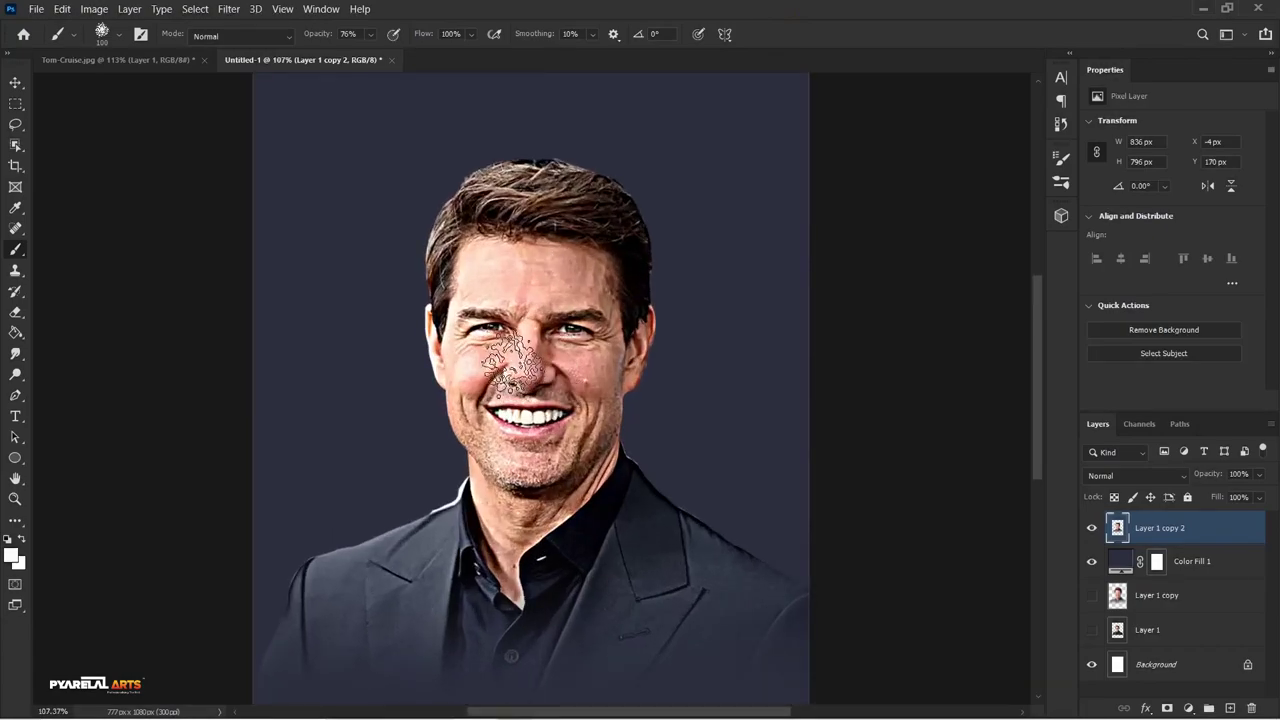
pyautogui.scroll(1, 514, 355)
pyautogui.scroll(1, 518, 330)
pyautogui.scroll(1, 524, 305)
pyautogui.scroll(1, 530, 285)
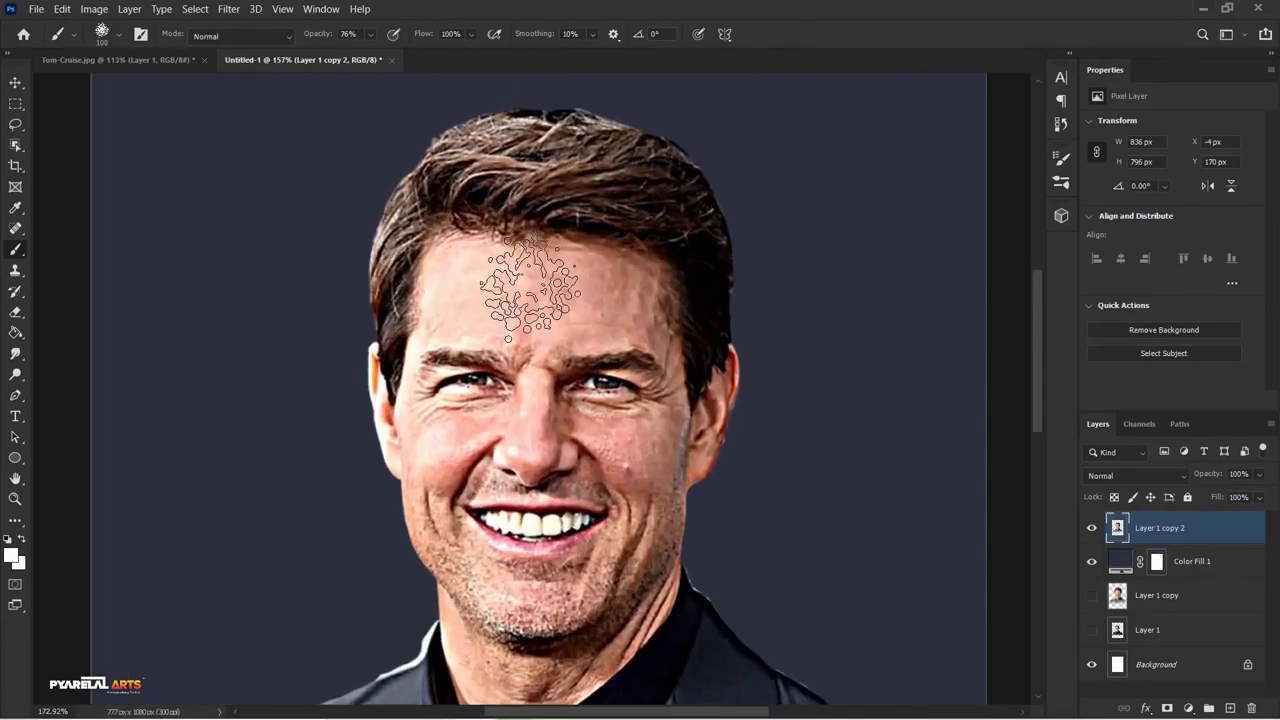
pyautogui.scroll(1, 530, 290)
pyautogui.scroll(1, 545, 320)
pyautogui.scroll(1, 558, 342)
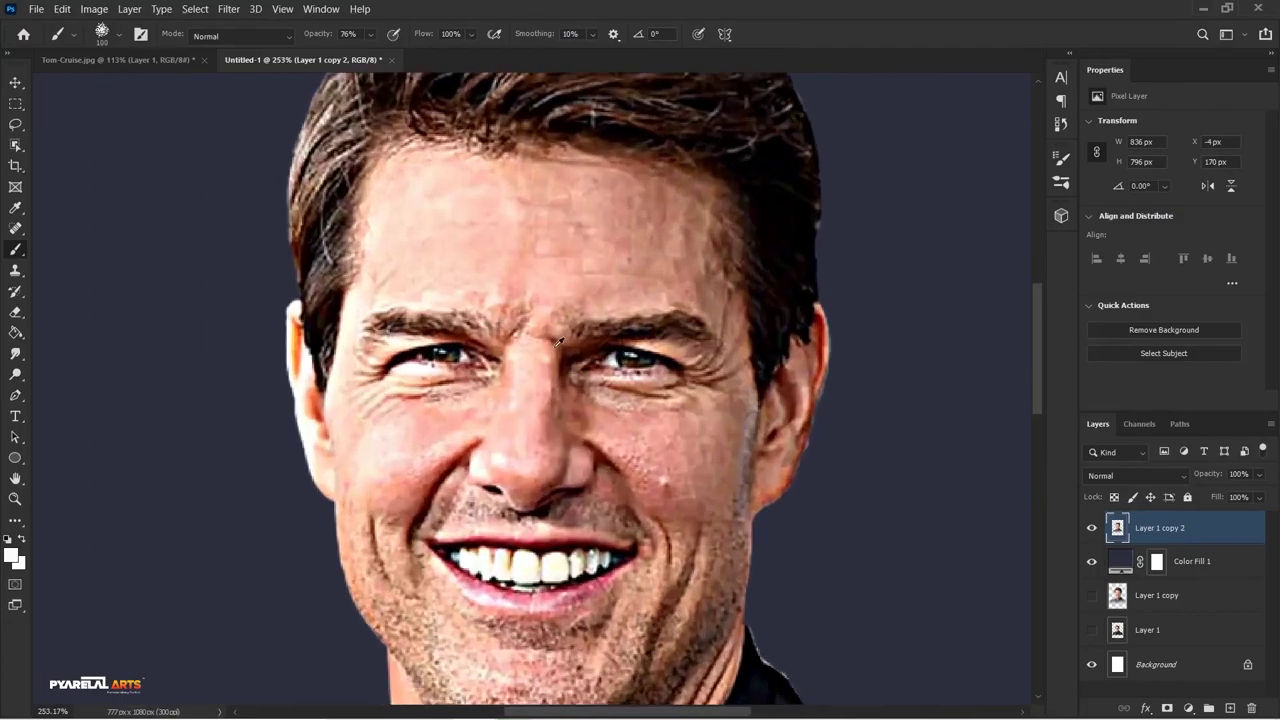
pyautogui.scroll(1, 555, 330)
pyautogui.scroll(1, 550, 280)
pyautogui.scroll(1, 545, 250)
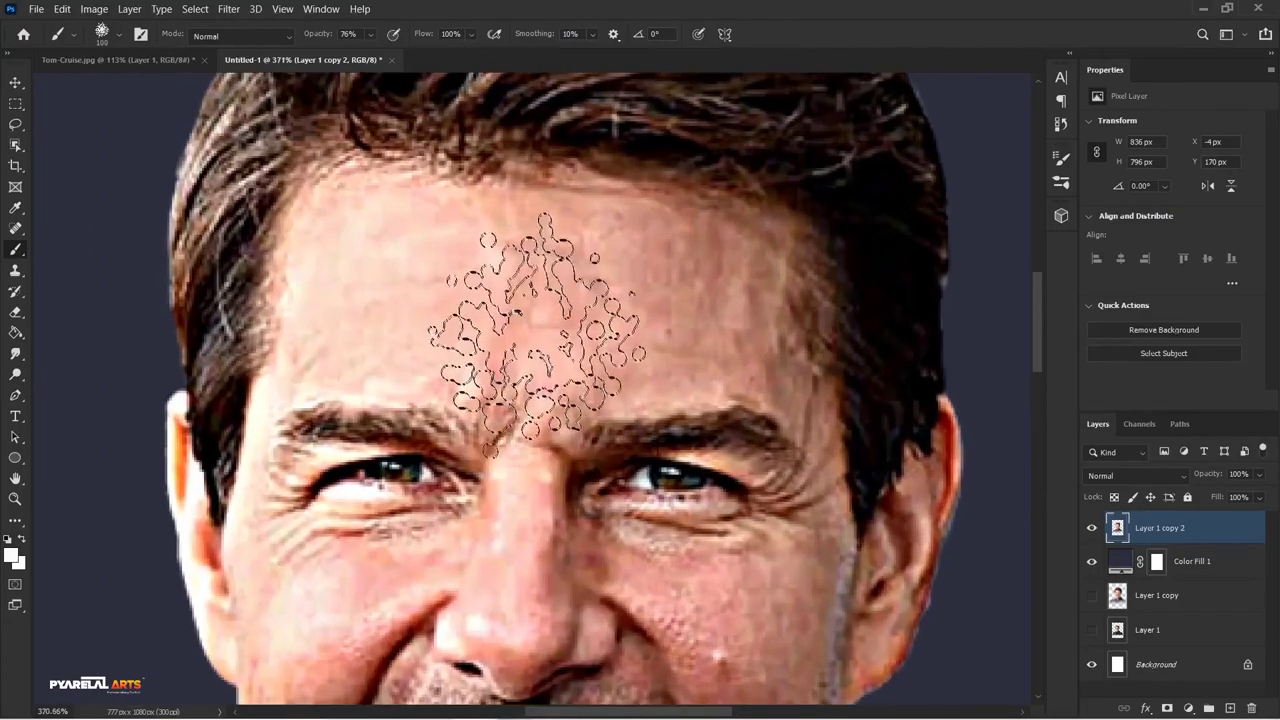
pyautogui.click(16, 360)
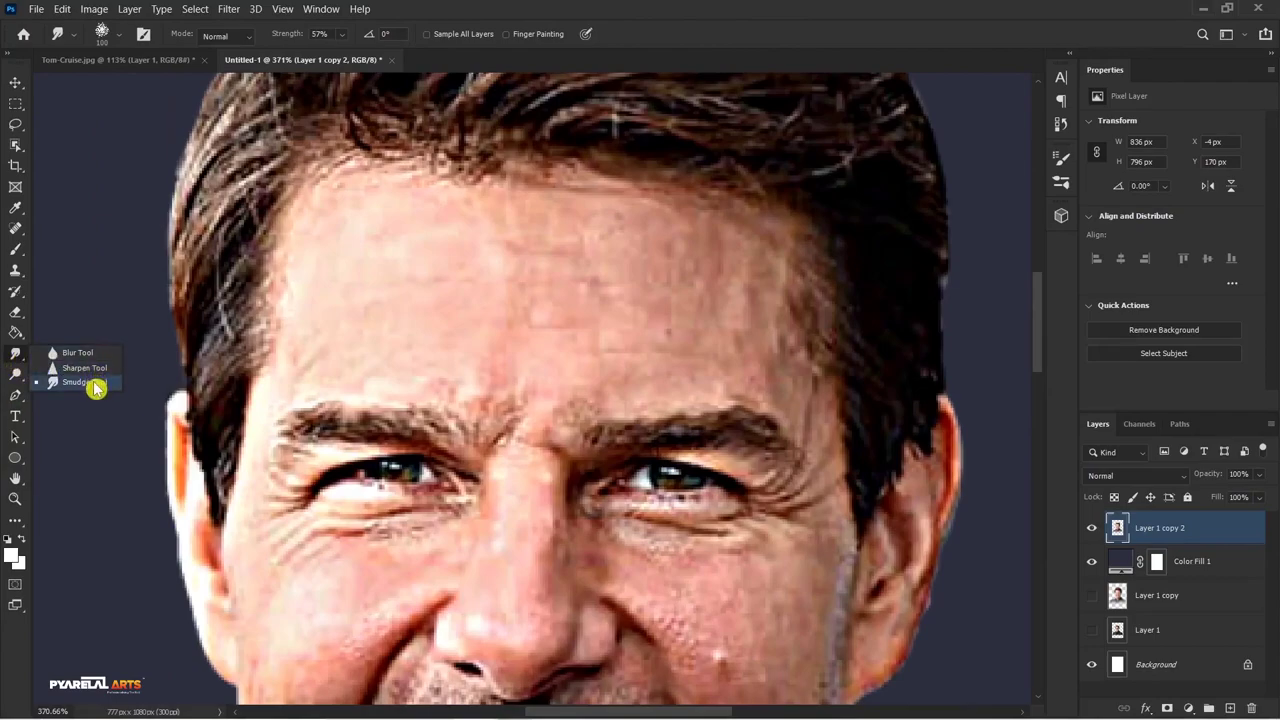
pyautogui.click(95, 388)
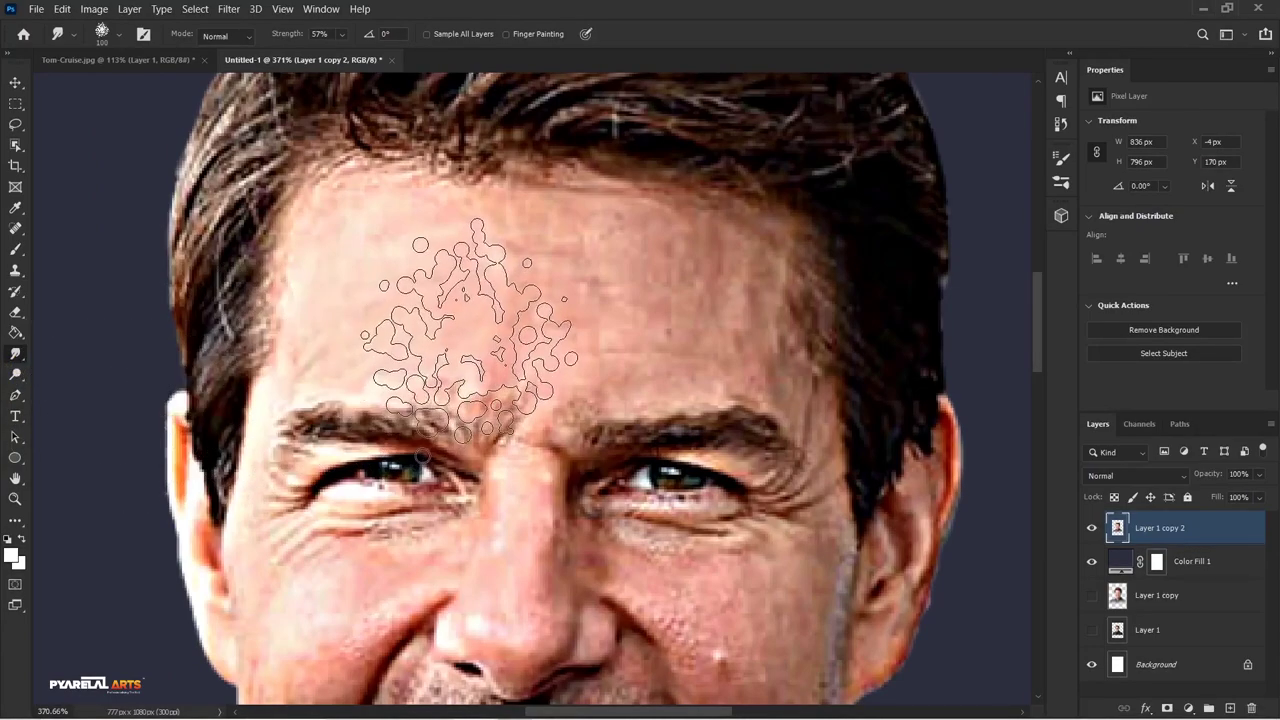
# Shrink the smudge brush and test a forehead stroke, undoing it
pyautogui.press('[')
pyautogui.press('[')
pyautogui.press('[')
pyautogui.press('[')
pyautogui.press('[')
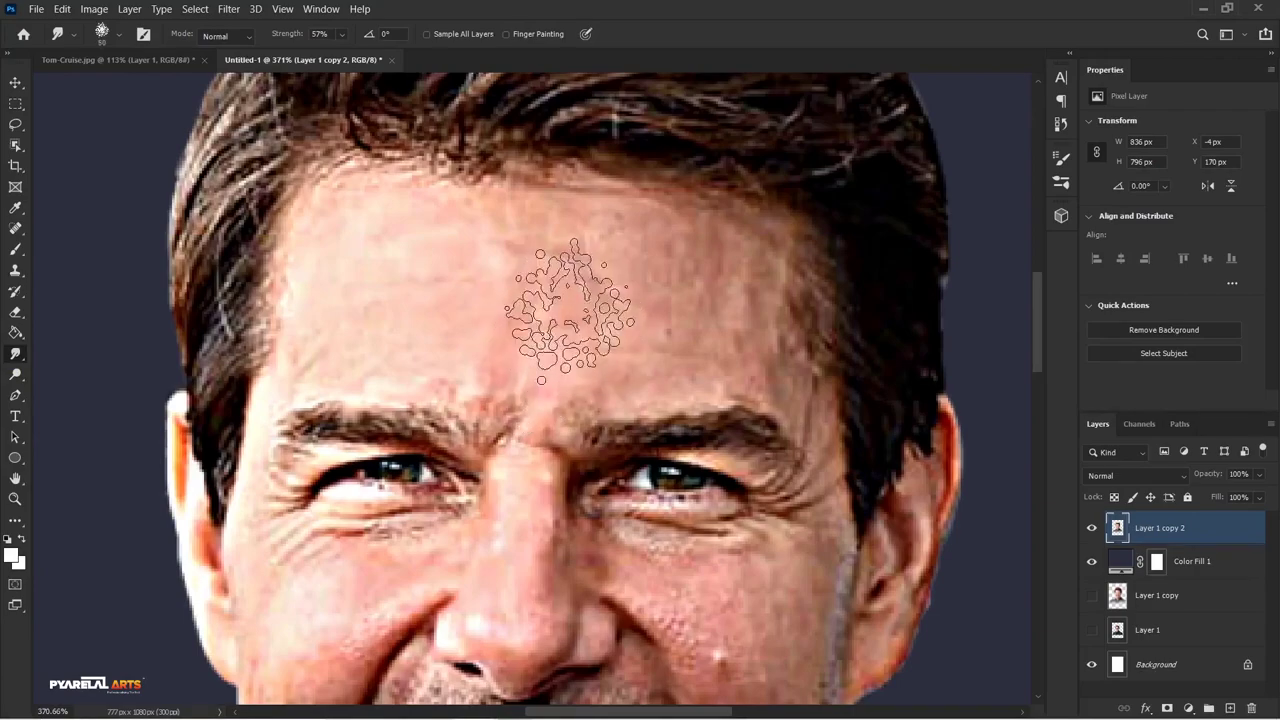
pyautogui.press('[')
pyautogui.moveTo(580, 323); pyautogui.dragTo(647, 280)
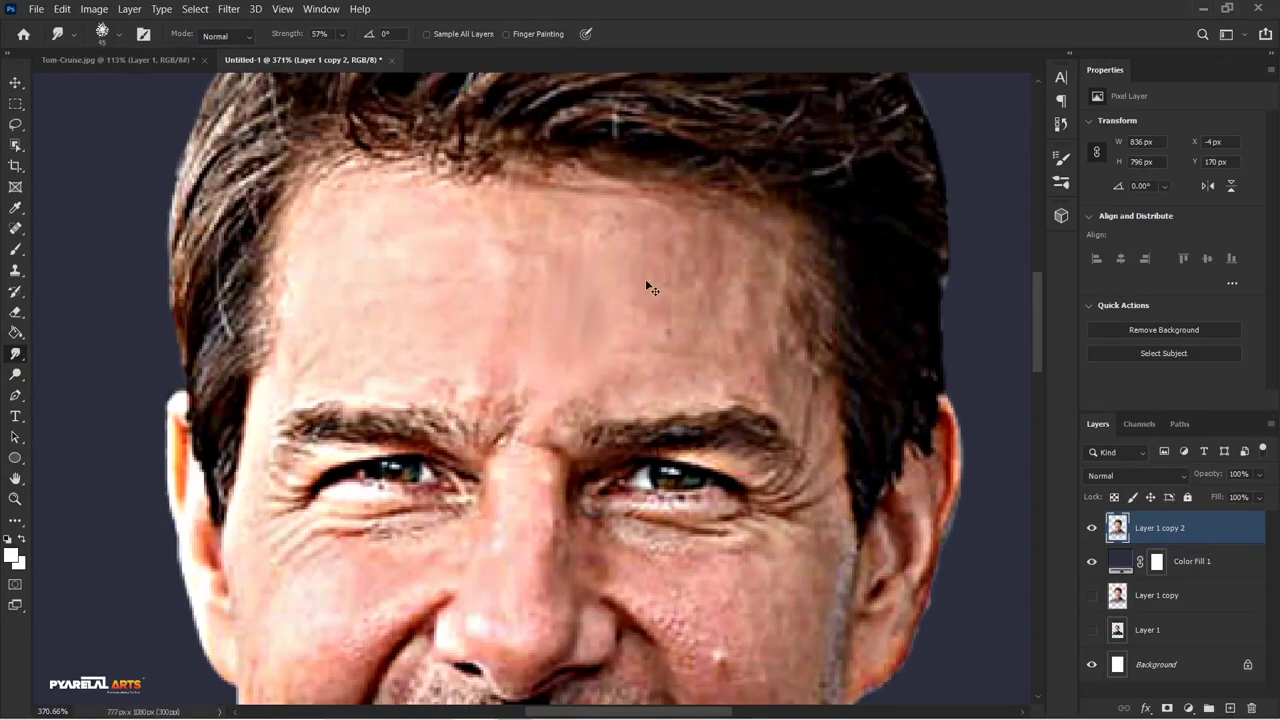
pyautogui.hotkey('ctrl', 'z')
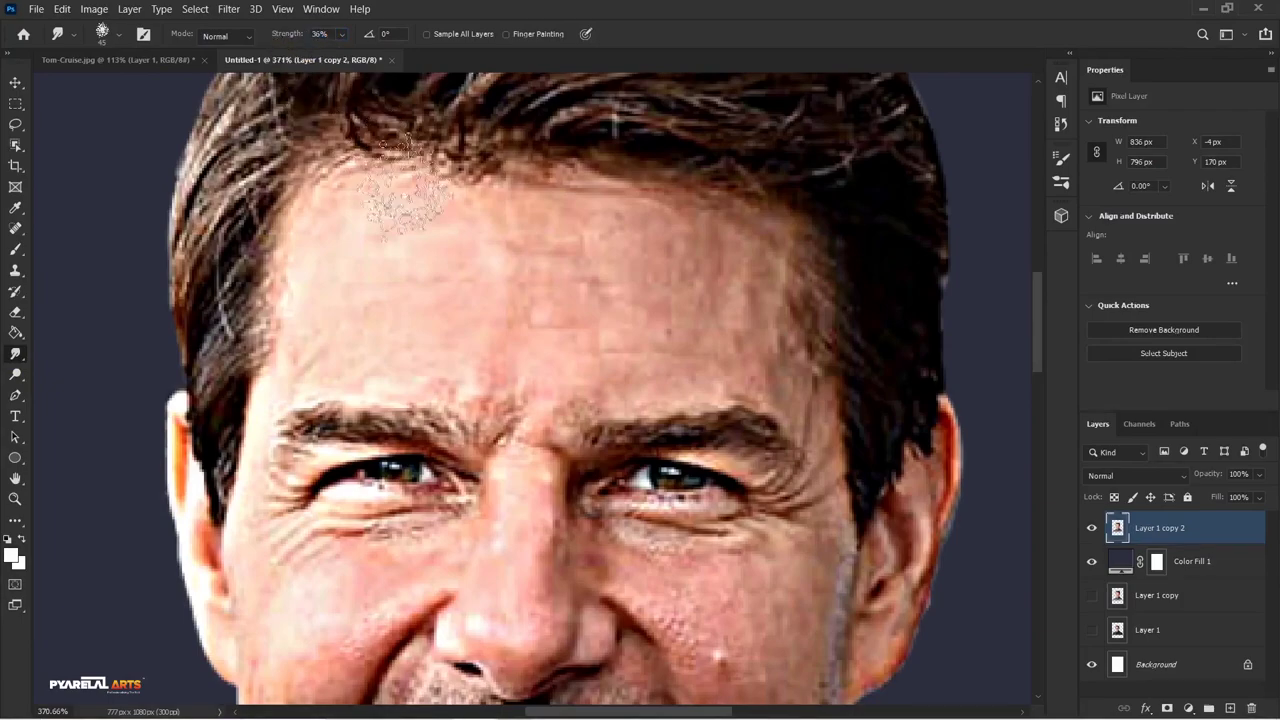
pyautogui.scroll(-1, 492, 304)
pyautogui.scroll(-1, 505, 310)
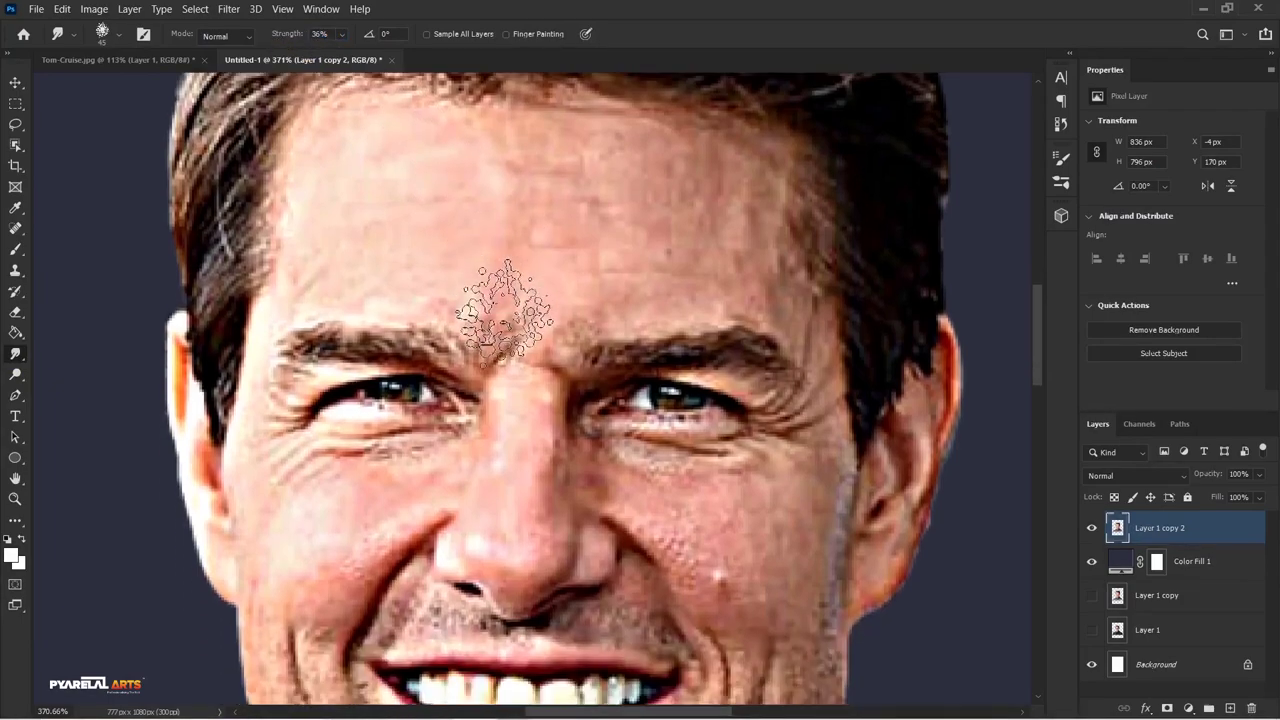
pyautogui.scroll(2, 505, 312)
pyautogui.scroll(2, 514, 329)
pyautogui.scroll(1, 523, 330)
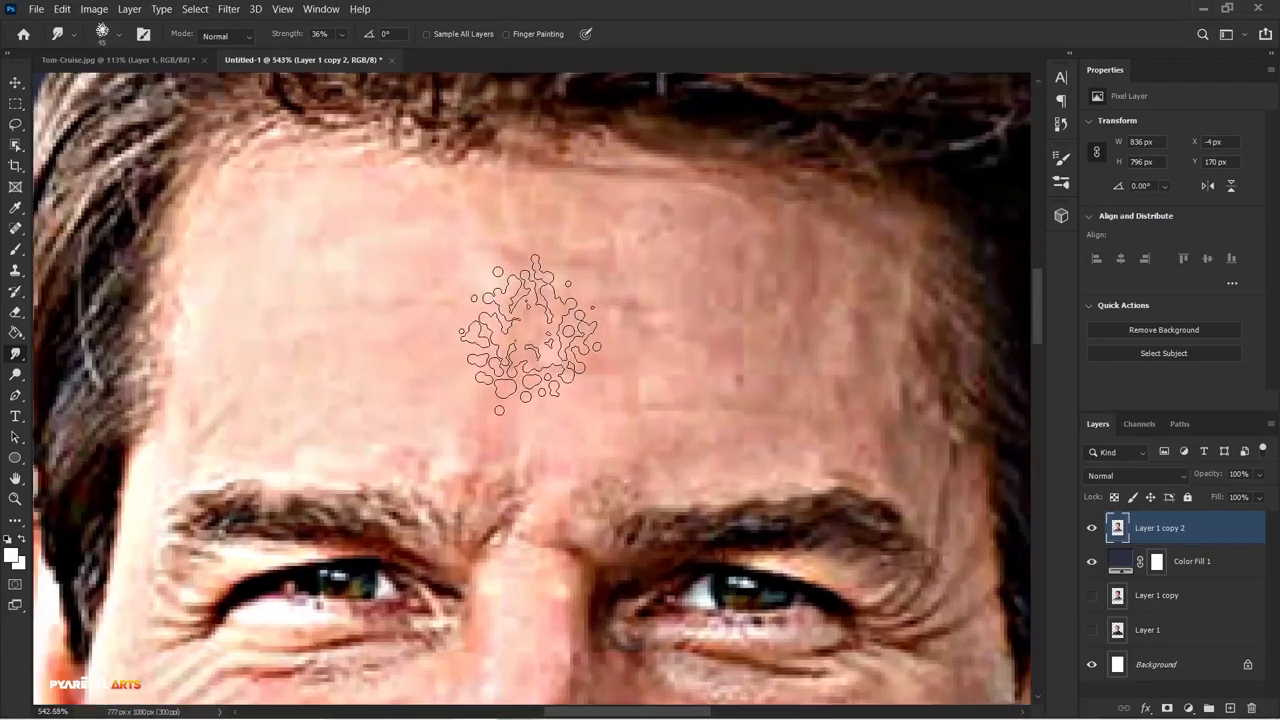
pyautogui.scroll(1, 530, 333)
# Smudge the forehead skin with a smaller tip to soften its texture
pyautogui.press('[')
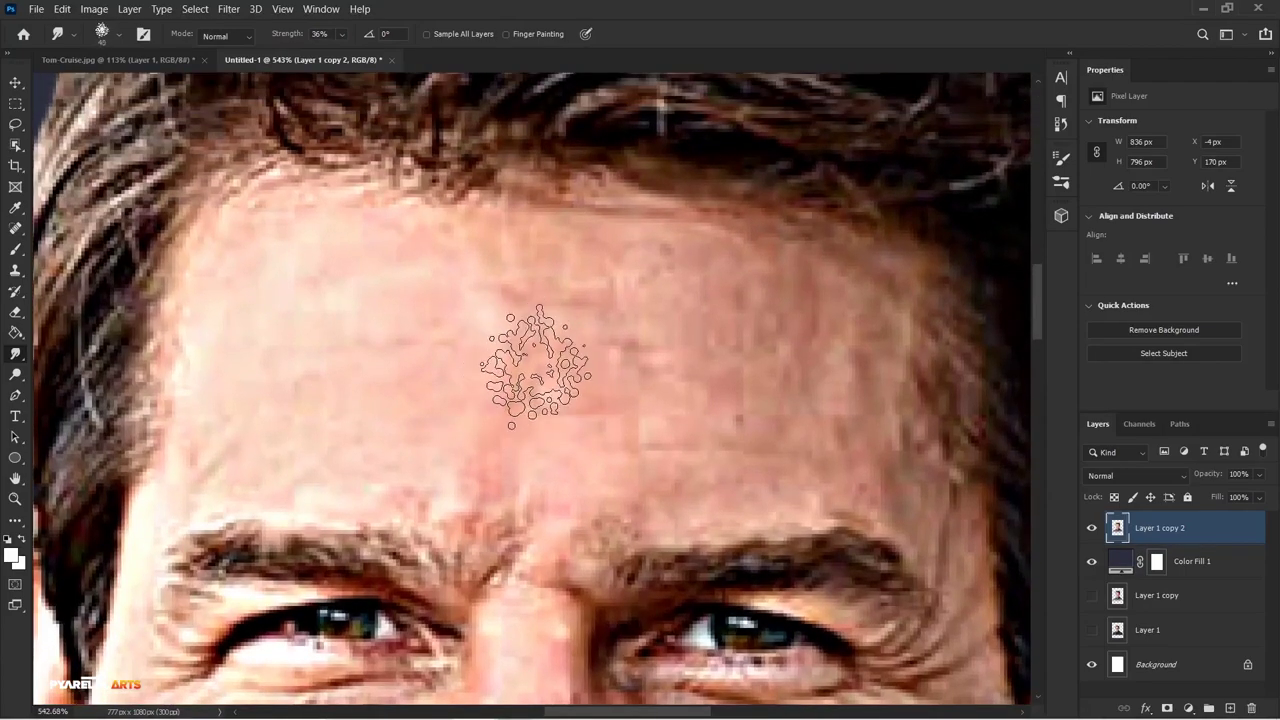
pyautogui.press('[')
pyautogui.press('[')
pyautogui.scroll(-1, 496, 326)
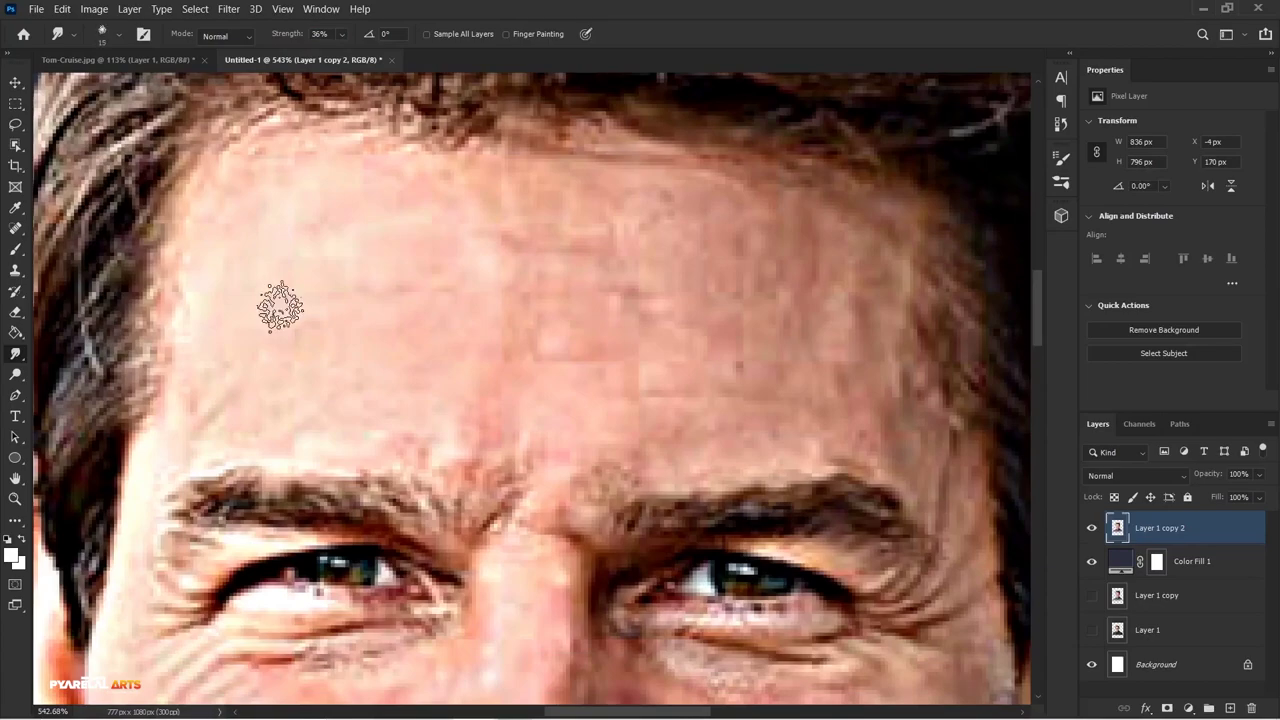
pyautogui.moveTo(284, 287)
pyautogui.mouseDown()
pyautogui.moveTo(229, 246)
pyautogui.moveTo(214, 291)
pyautogui.mouseUp()
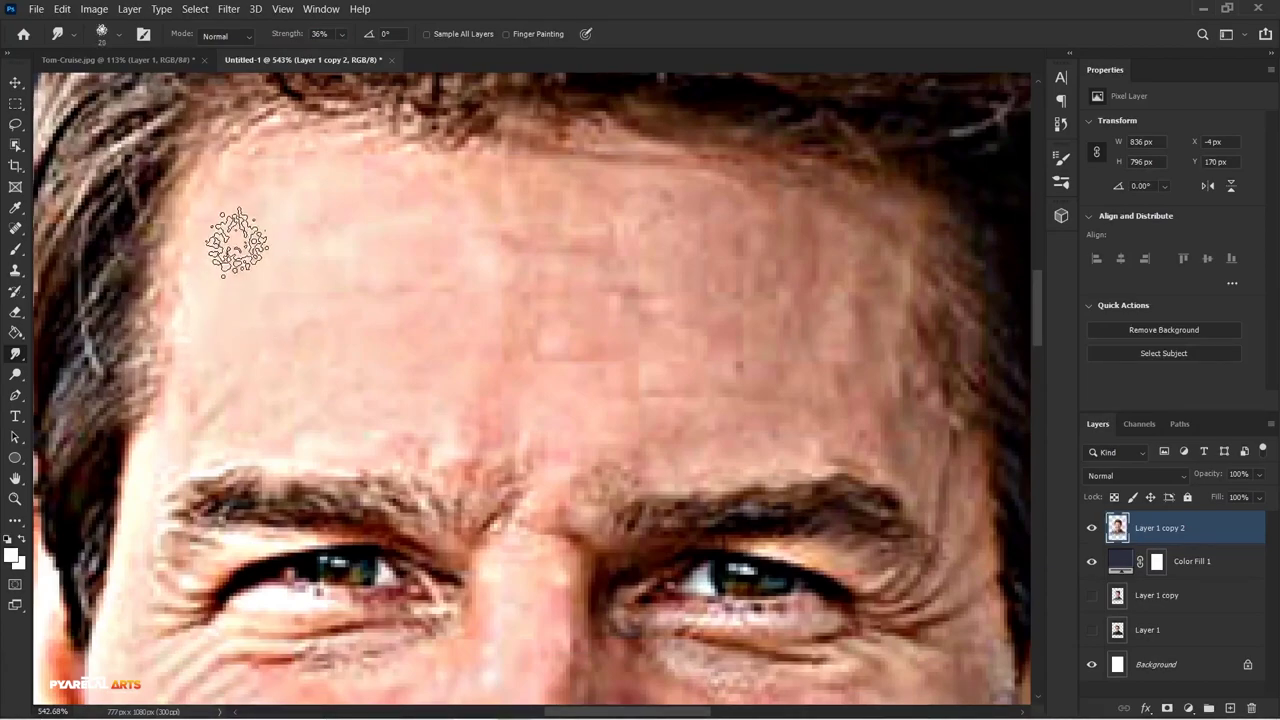
pyautogui.moveTo(195, 395)
pyautogui.mouseDown()
pyautogui.moveTo(191, 263)
pyautogui.moveTo(200, 360)
pyautogui.moveTo(259, 214)
pyautogui.moveTo(380, 217)
pyautogui.moveTo(266, 300)
pyautogui.moveTo(283, 229)
pyautogui.moveTo(240, 401)
pyautogui.moveTo(274, 409)
pyautogui.moveTo(320, 250)
pyautogui.moveTo(283, 352)
pyautogui.moveTo(349, 343)
pyautogui.moveTo(400, 237)
pyautogui.moveTo(452, 349)
pyautogui.moveTo(500, 223)
pyautogui.moveTo(537, 251)
pyautogui.moveTo(581, 360)
pyautogui.mouseUp()
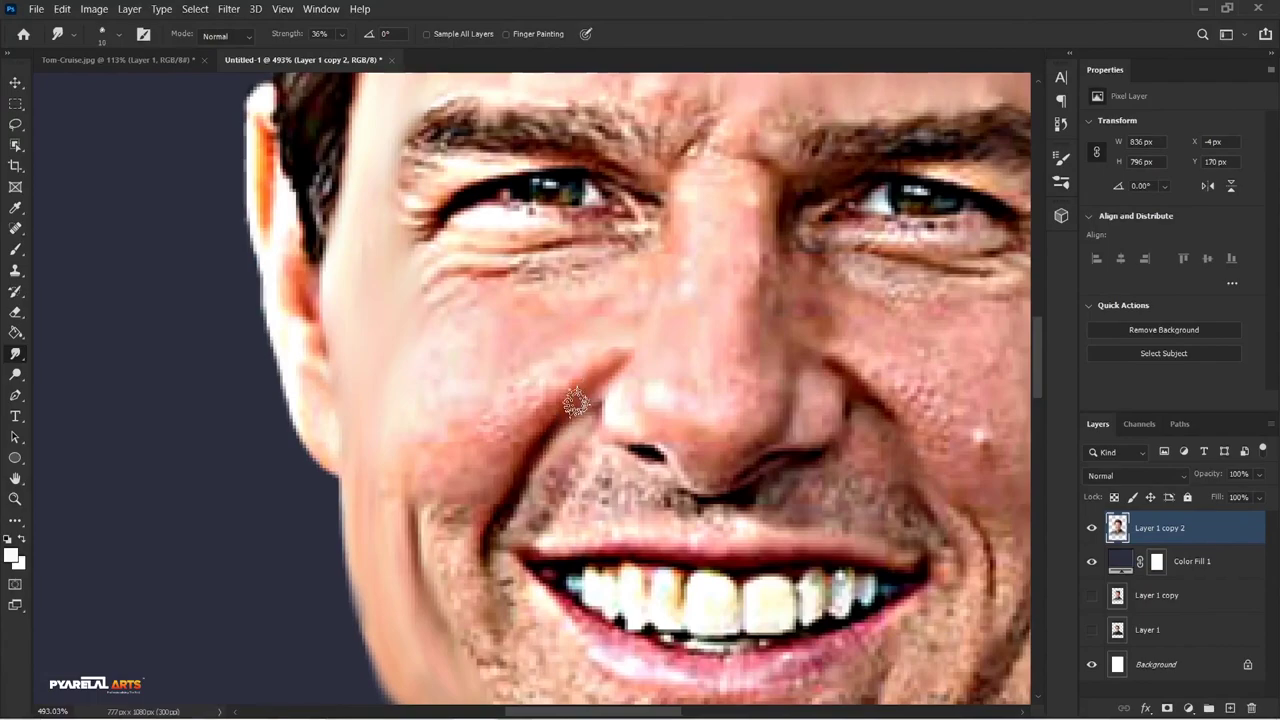
# Smudge the cheek crease, the skin below the lower lip, and the jawline shadow
pyautogui.moveTo(576, 404); pyautogui.dragTo(522, 401)
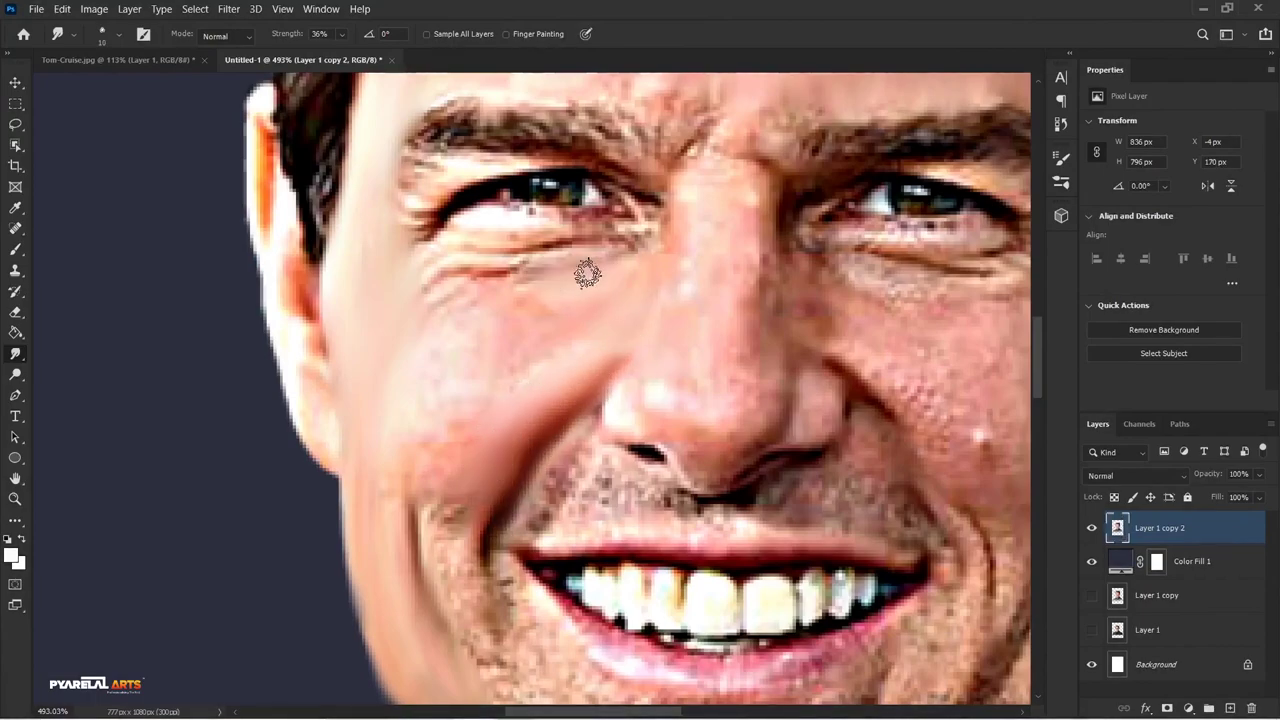
pyautogui.scroll(-3, 440, 311)
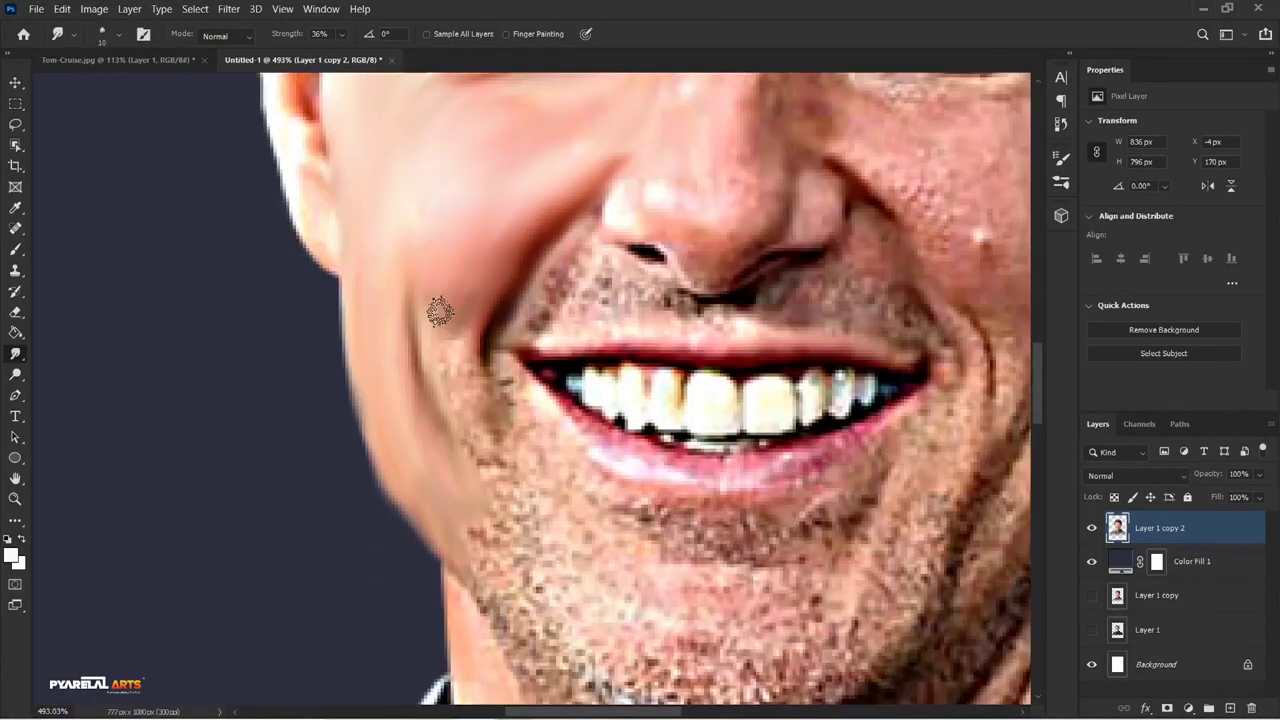
pyautogui.scroll(1, 470, 430)
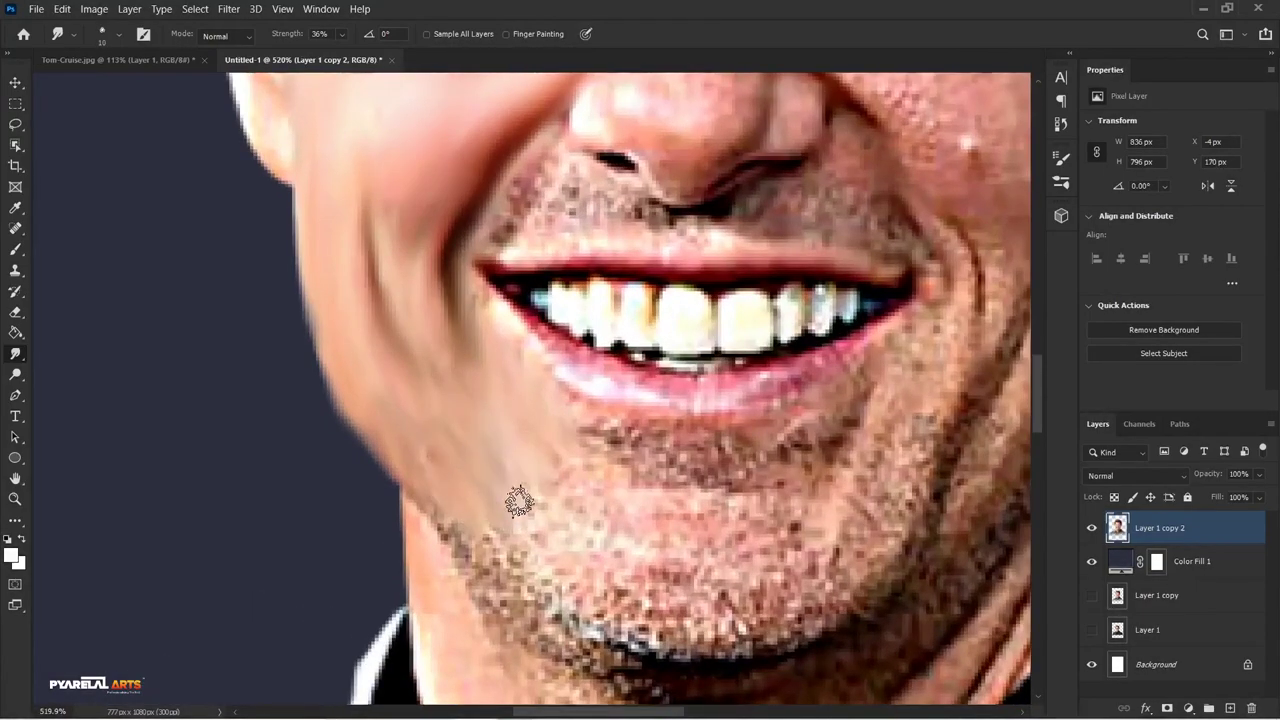
pyautogui.moveTo(517, 500)
pyautogui.mouseDown()
pyautogui.moveTo(700, 440)
pyautogui.moveTo(801, 456)
pyautogui.mouseUp()
pyautogui.scroll(-5, 730, 487)
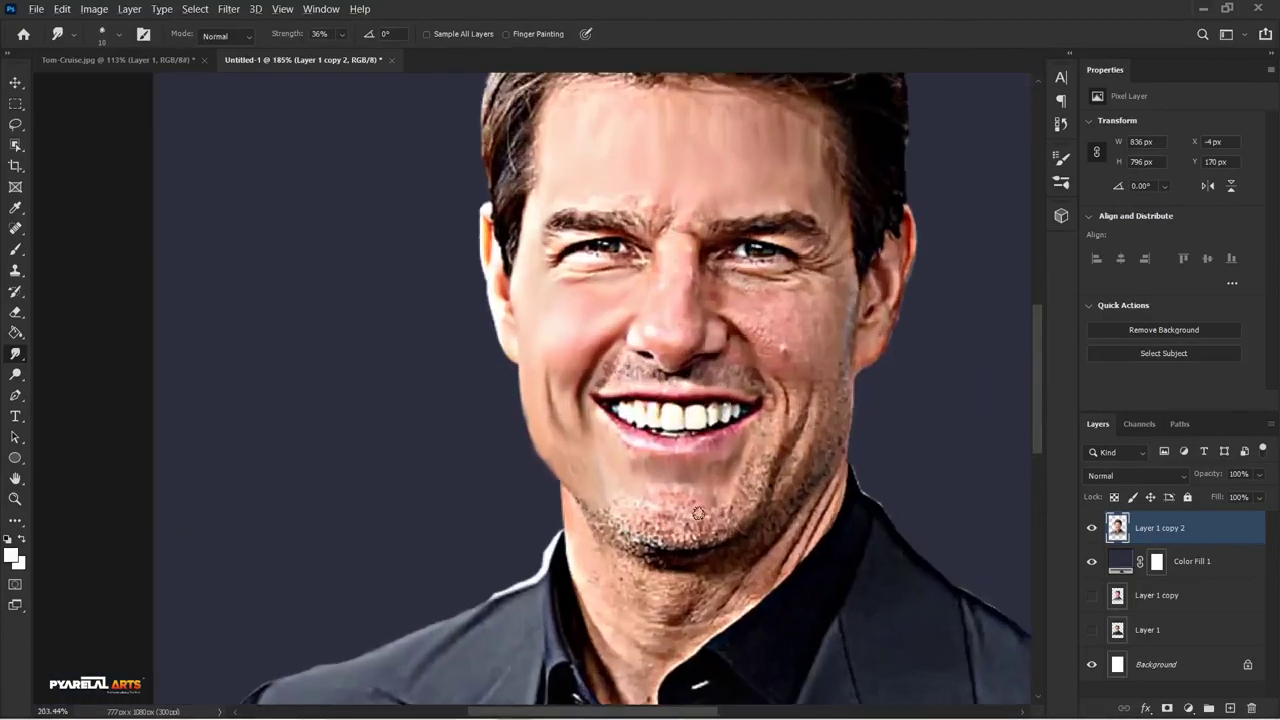
pyautogui.scroll(5, 514, 377)
pyautogui.scroll(-2, 504, 427)
pyautogui.scroll(3, 504, 427)
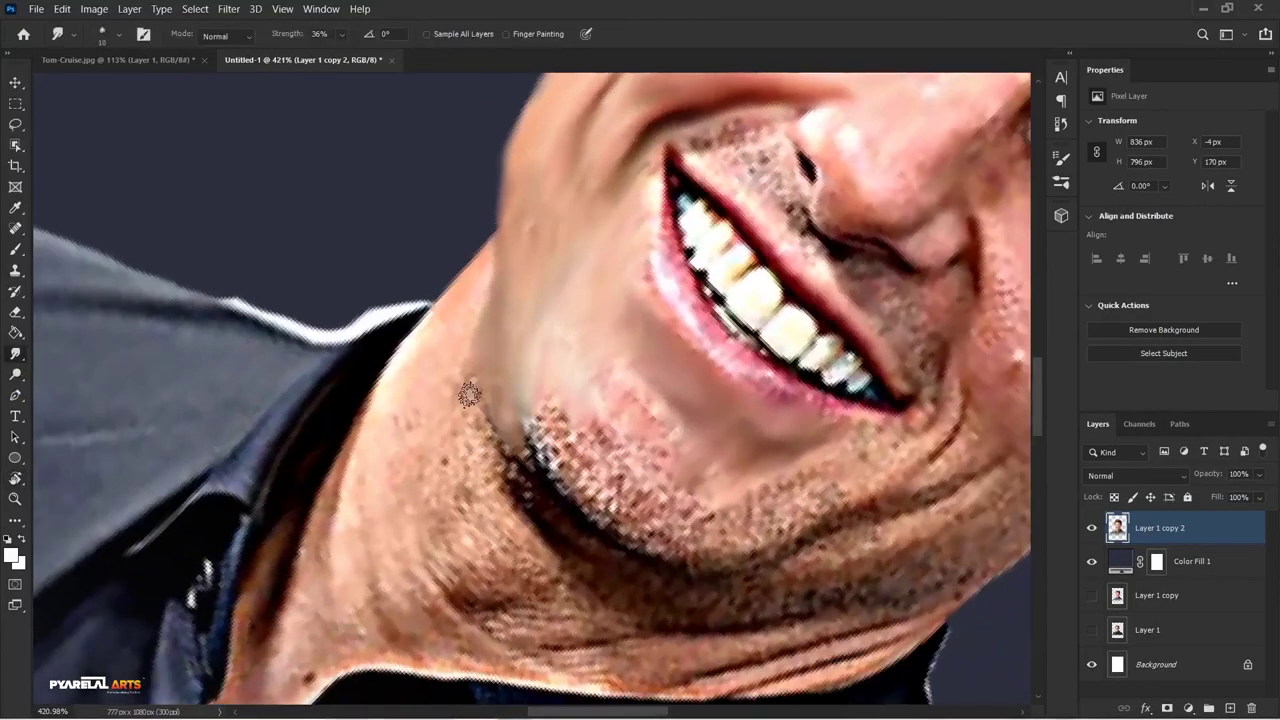
pyautogui.scroll(1, 504, 427)
pyautogui.moveTo(510, 493); pyautogui.dragTo(598, 548)
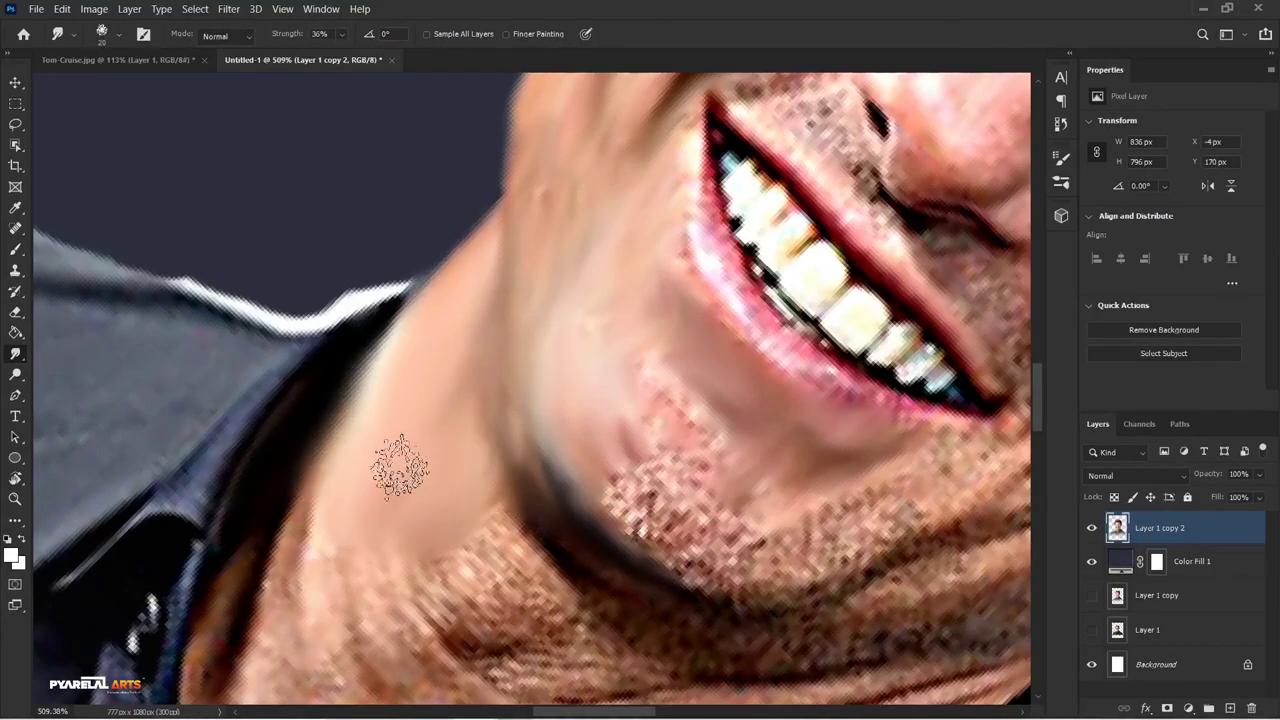
# Rotate and zoom the view, resize the brush, and smudge the neck edge toward the collar
pyautogui.press('r')
pyautogui.moveTo(400, 457); pyautogui.dragTo(568, 477)
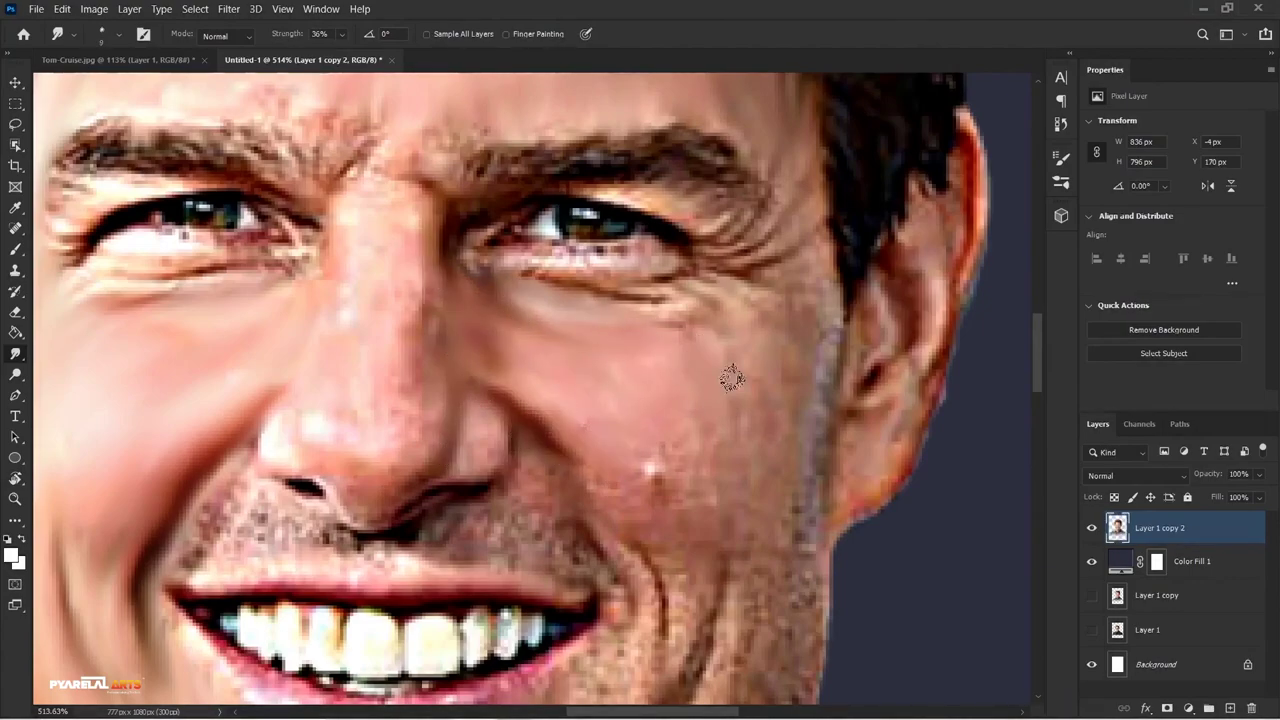
pyautogui.scroll(1, 732, 378)
pyautogui.scroll(-4, 673, 352)
pyautogui.press(']')
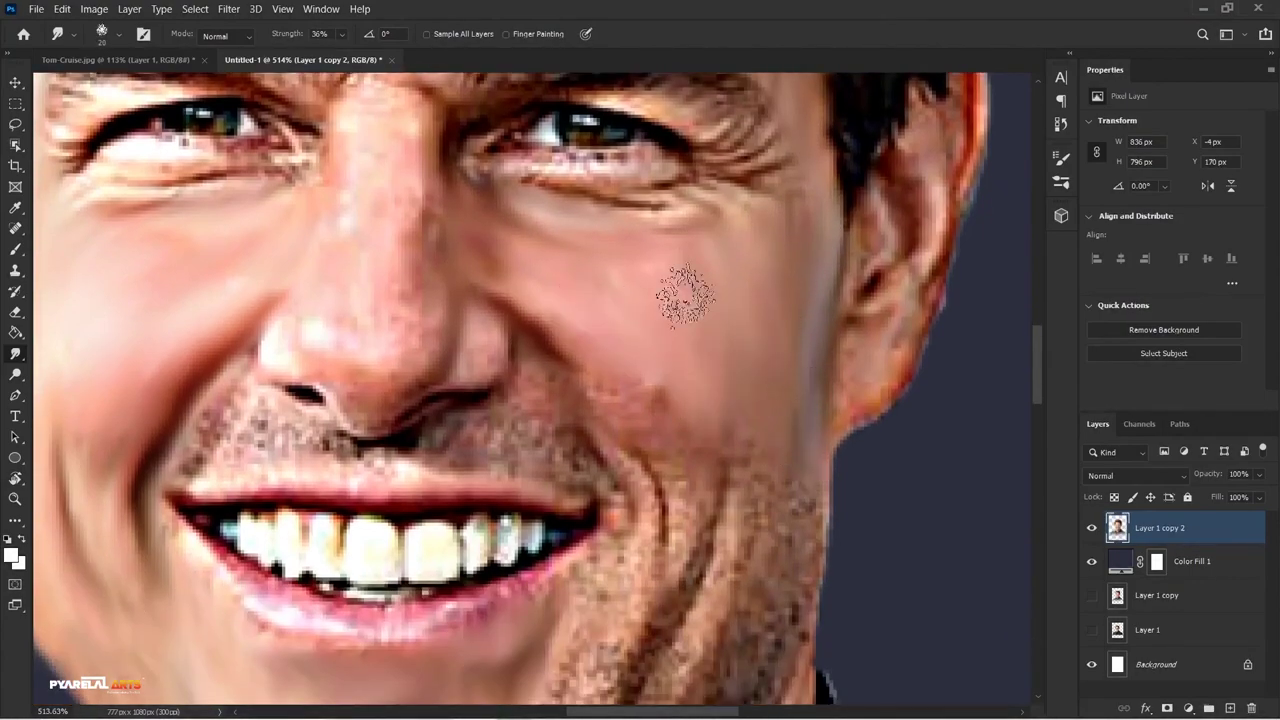
pyautogui.scroll(-3, 670, 555)
pyautogui.press('[')
pyautogui.press('[')
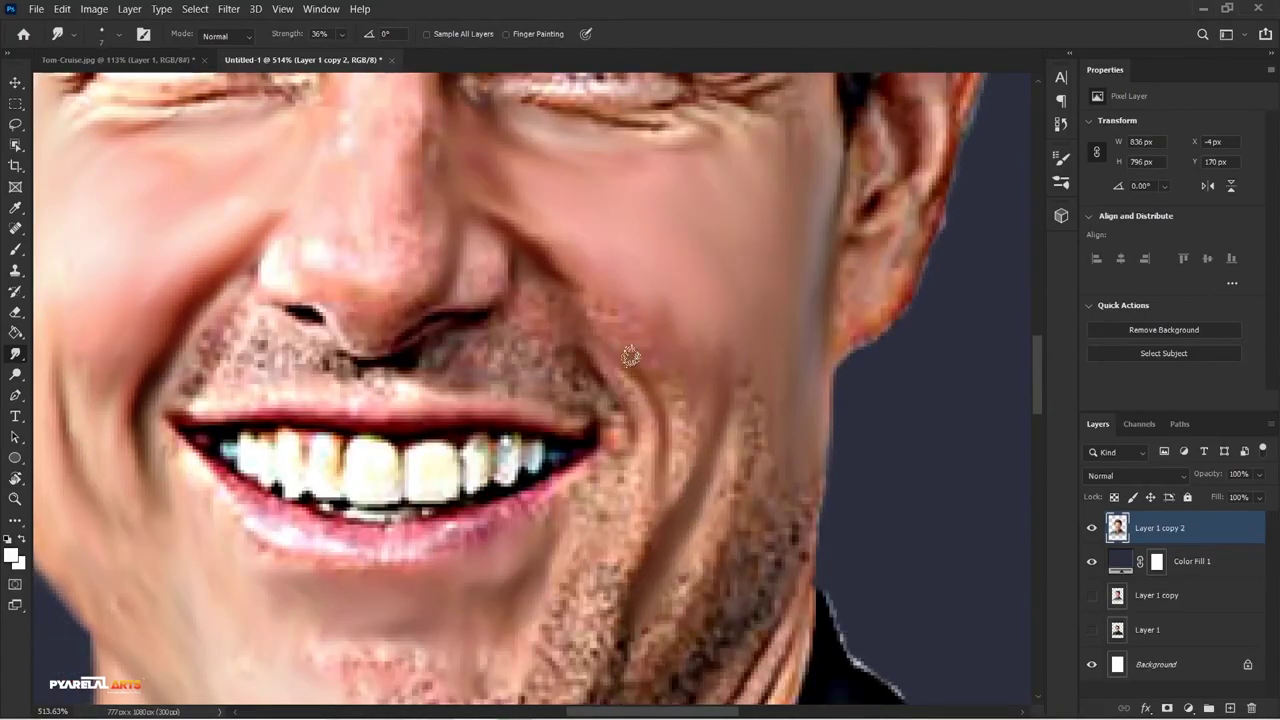
pyautogui.scroll(2, 680, 434)
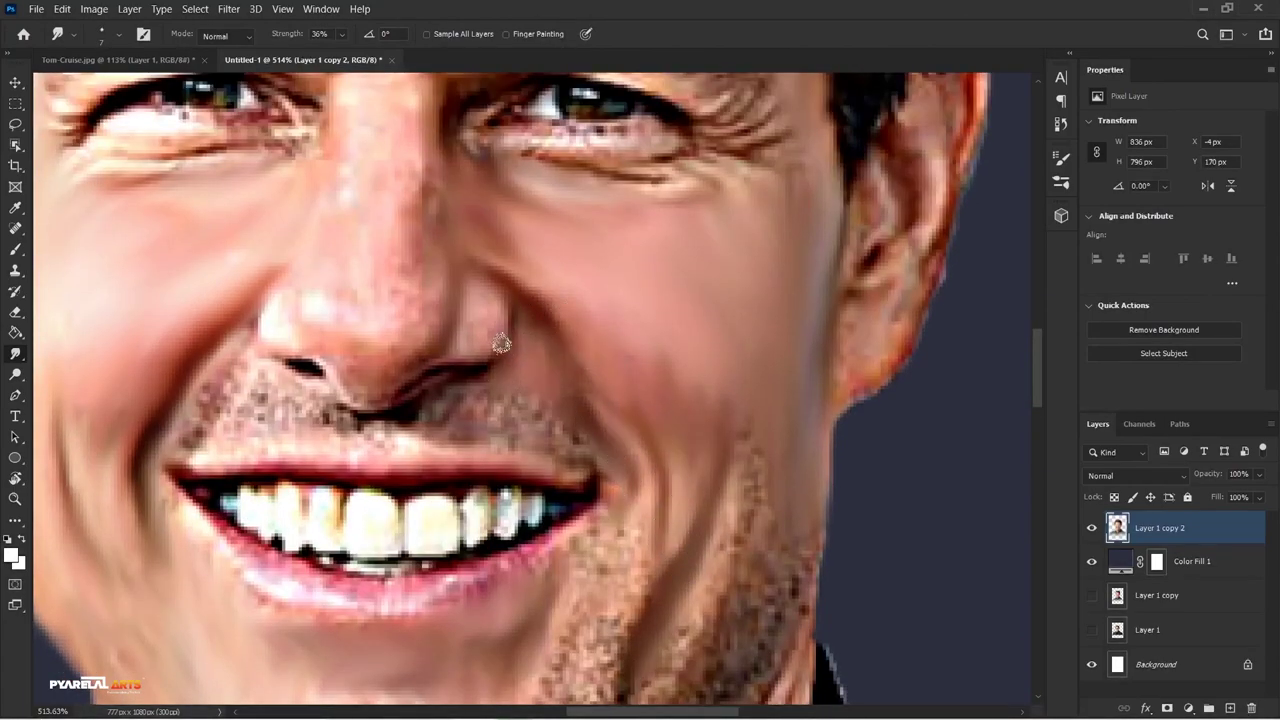
pyautogui.moveTo(500, 343); pyautogui.dragTo(671, 276)
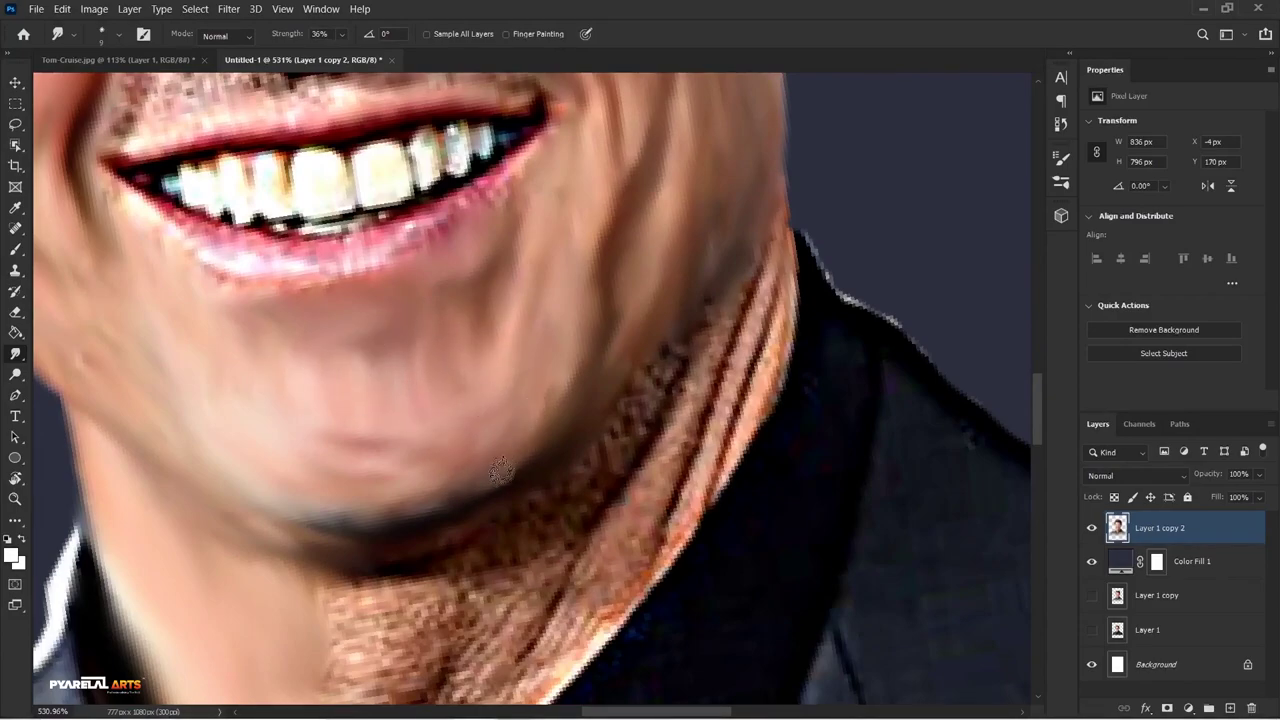
pyautogui.moveTo(435, 430); pyautogui.dragTo(721, 378)
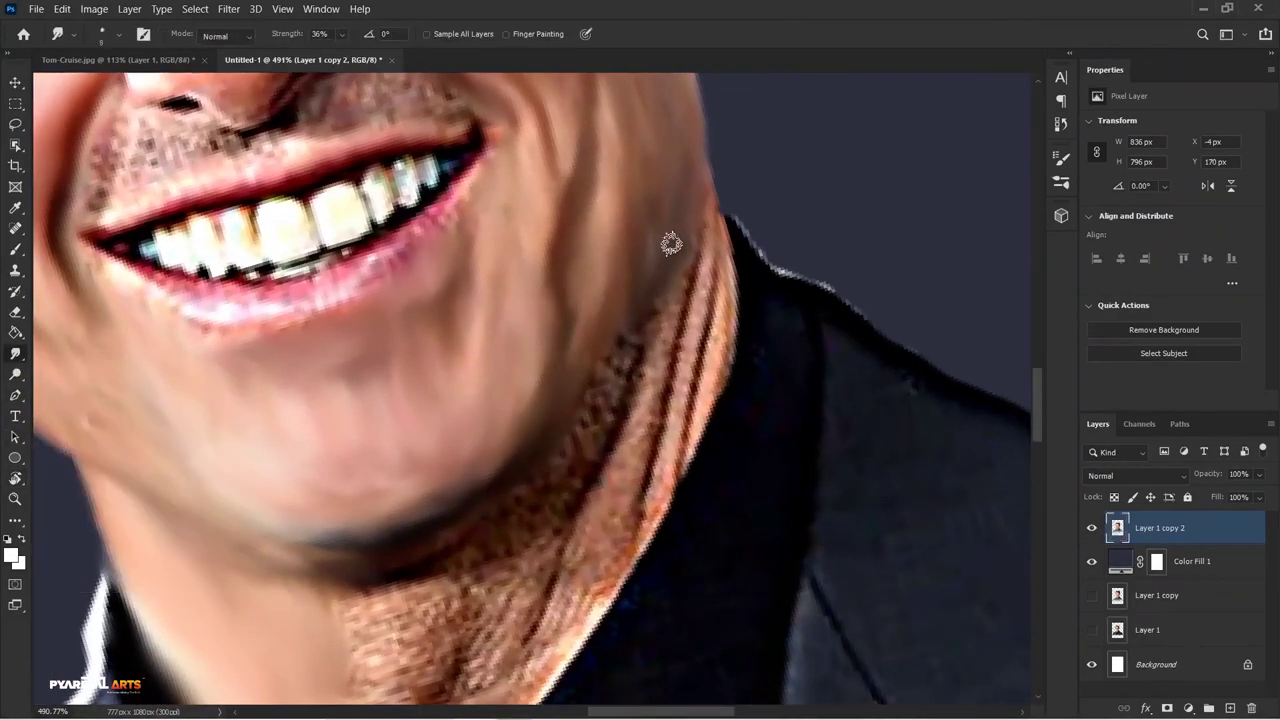
pyautogui.moveTo(719, 273); pyautogui.dragTo(697, 428)
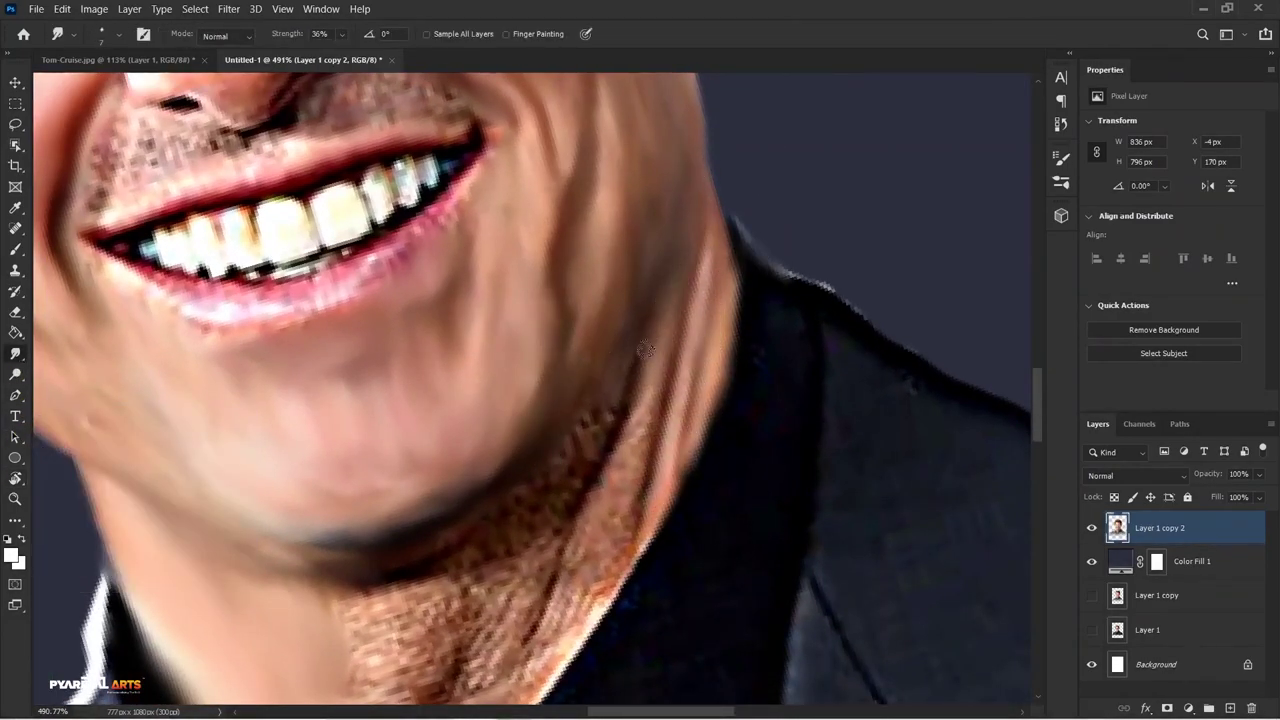
# Smooth the stubble and skin along the neck, then reset the view rotation
pyautogui.scroll(-2, 607, 412)
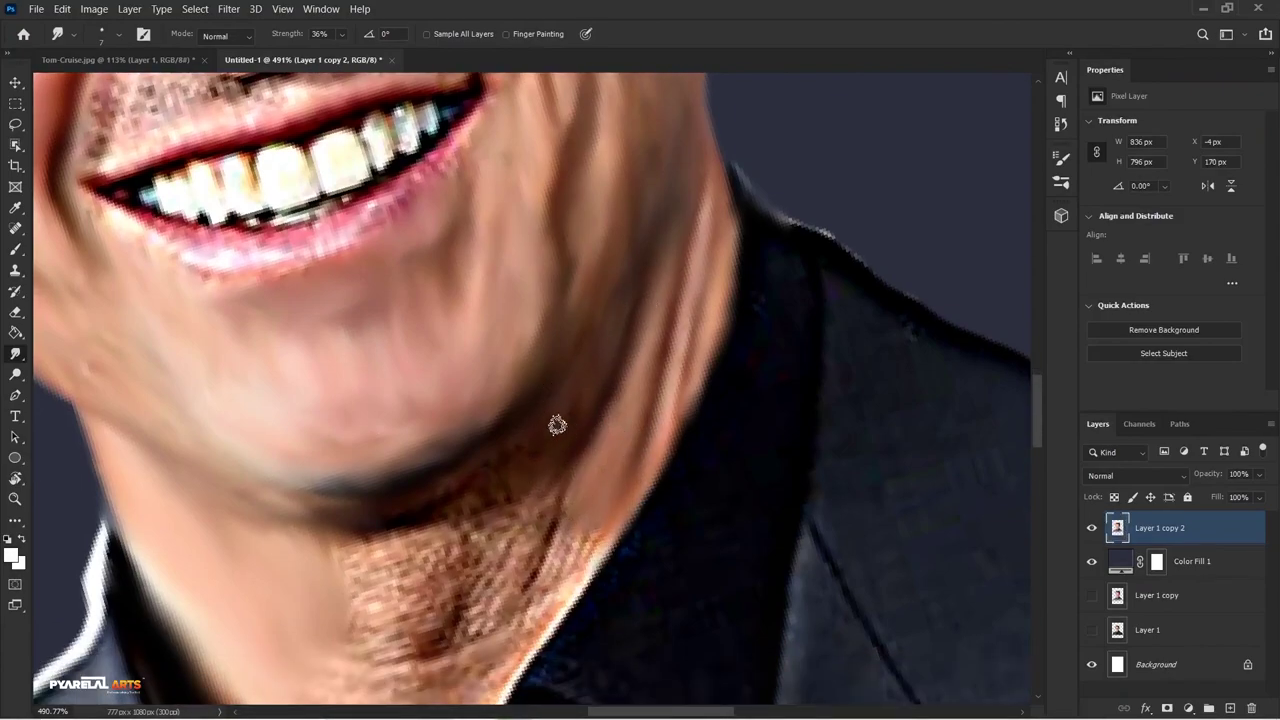
pyautogui.scroll(-2, 531, 603)
pyautogui.scroll(3, 552, 323)
pyautogui.moveTo(440, 450); pyautogui.dragTo(553, 409)
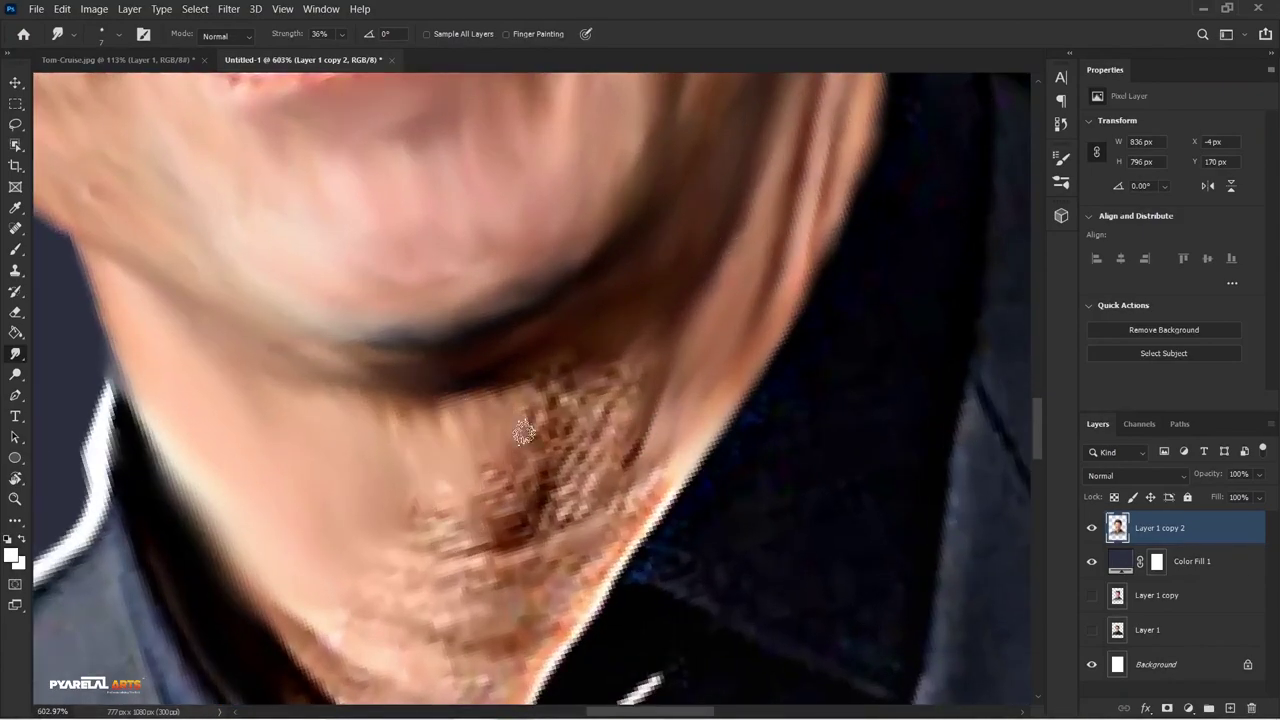
pyautogui.scroll(-2, 555, 405)
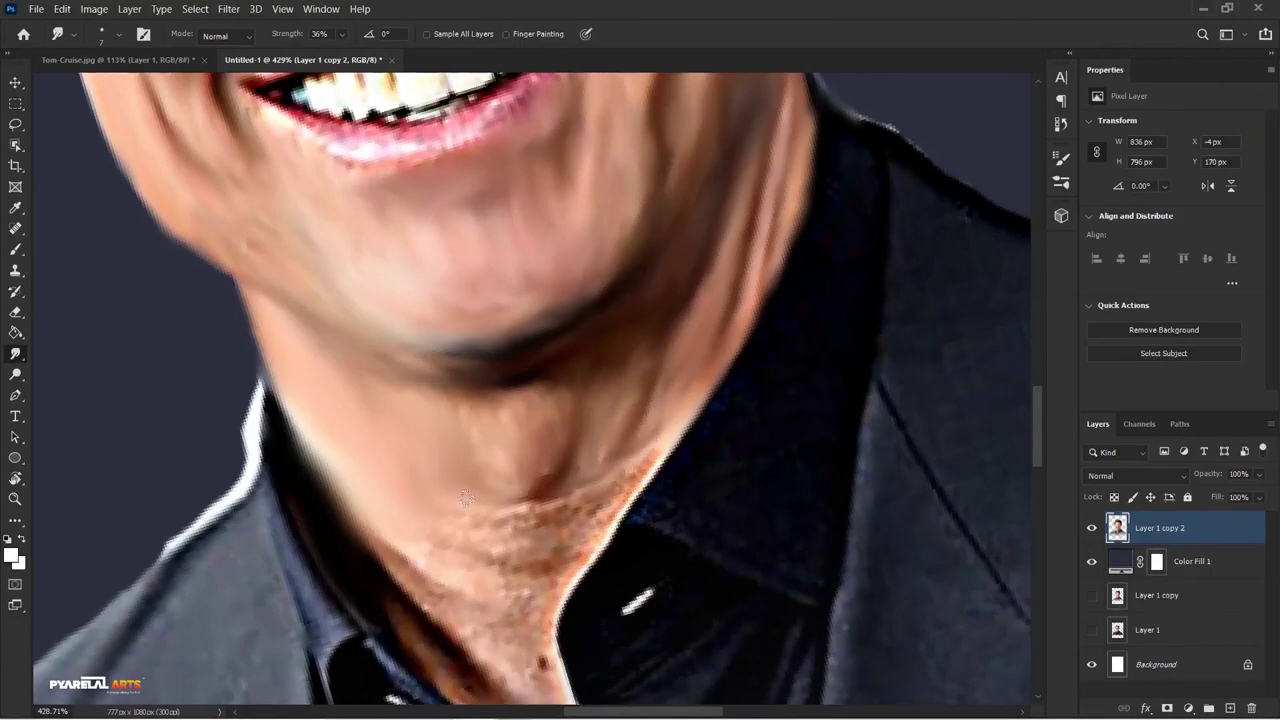
pyautogui.scroll(-3, 600, 440)
pyautogui.scroll(5, 700, 300)
pyautogui.moveTo(731, 226); pyautogui.dragTo(546, 277)
pyautogui.scroll(2, 610, 355)
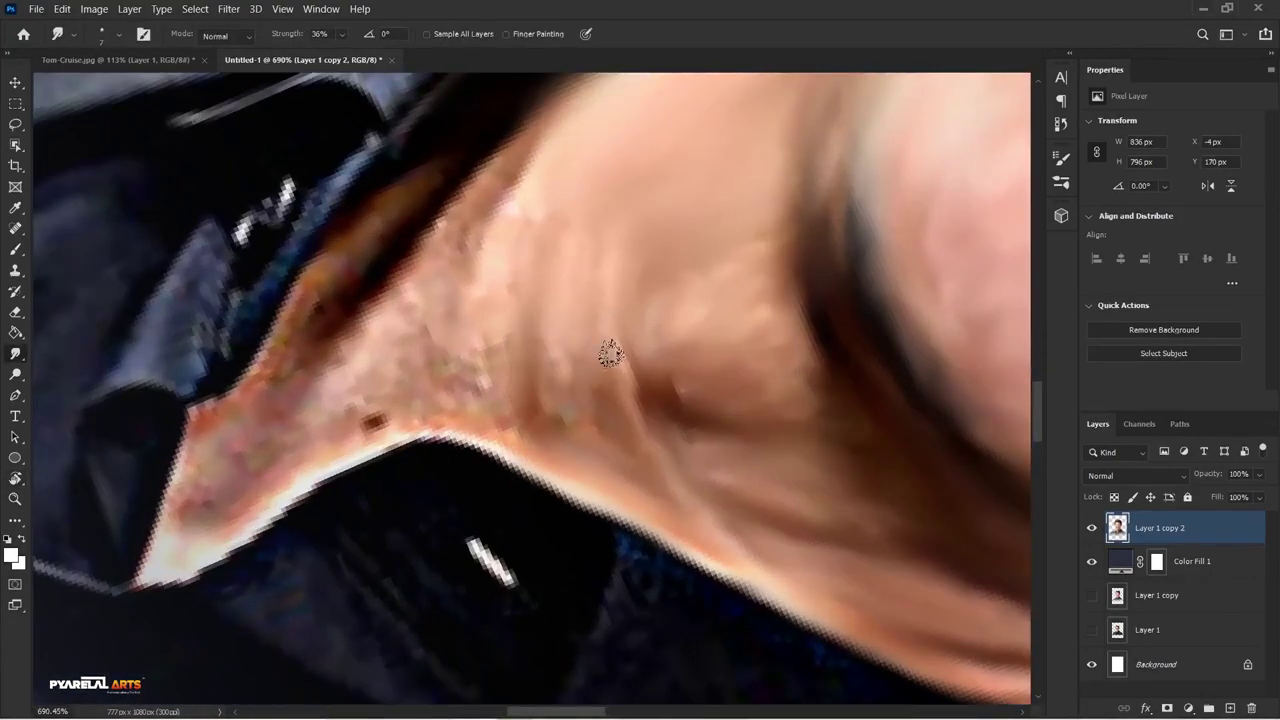
pyautogui.scroll(3, 660, 362)
pyautogui.moveTo(430, 360); pyautogui.dragTo(300, 500)
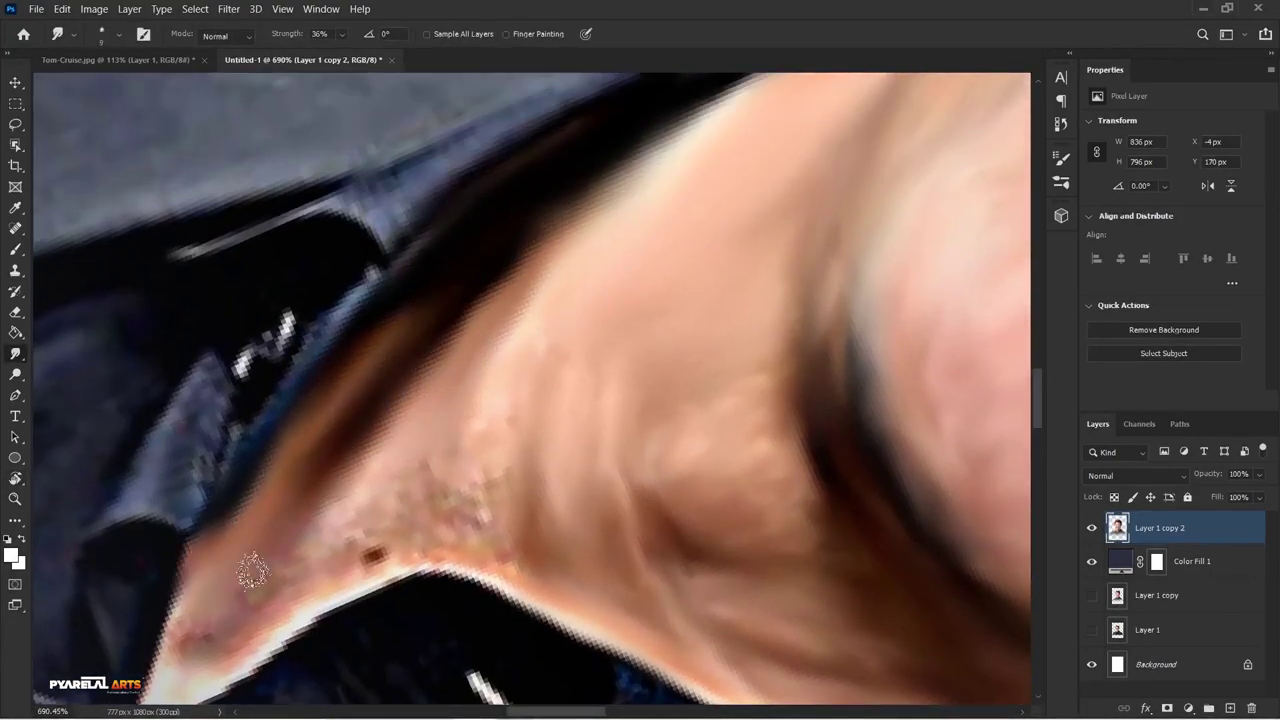
pyautogui.moveTo(510, 475)
pyautogui.mouseDown()
pyautogui.moveTo(405, 556)
pyautogui.moveTo(277, 609)
pyautogui.mouseUp()
pyautogui.press('Escape')
# Review the whole face and smooth the stubble dots left of the nose
pyautogui.scroll(-2, 443, 220)
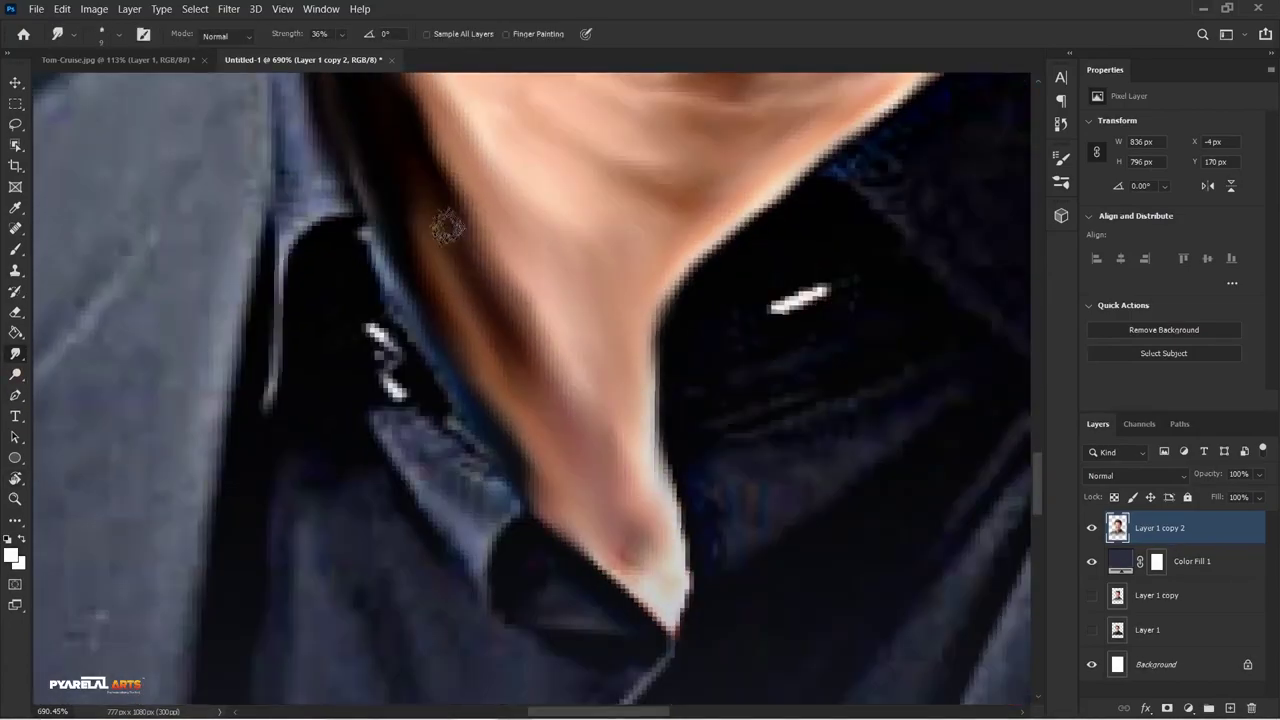
pyautogui.scroll(-2, 608, 474)
pyautogui.hotkey('ctrl', '0')
pyautogui.scroll(5, 481, 303)
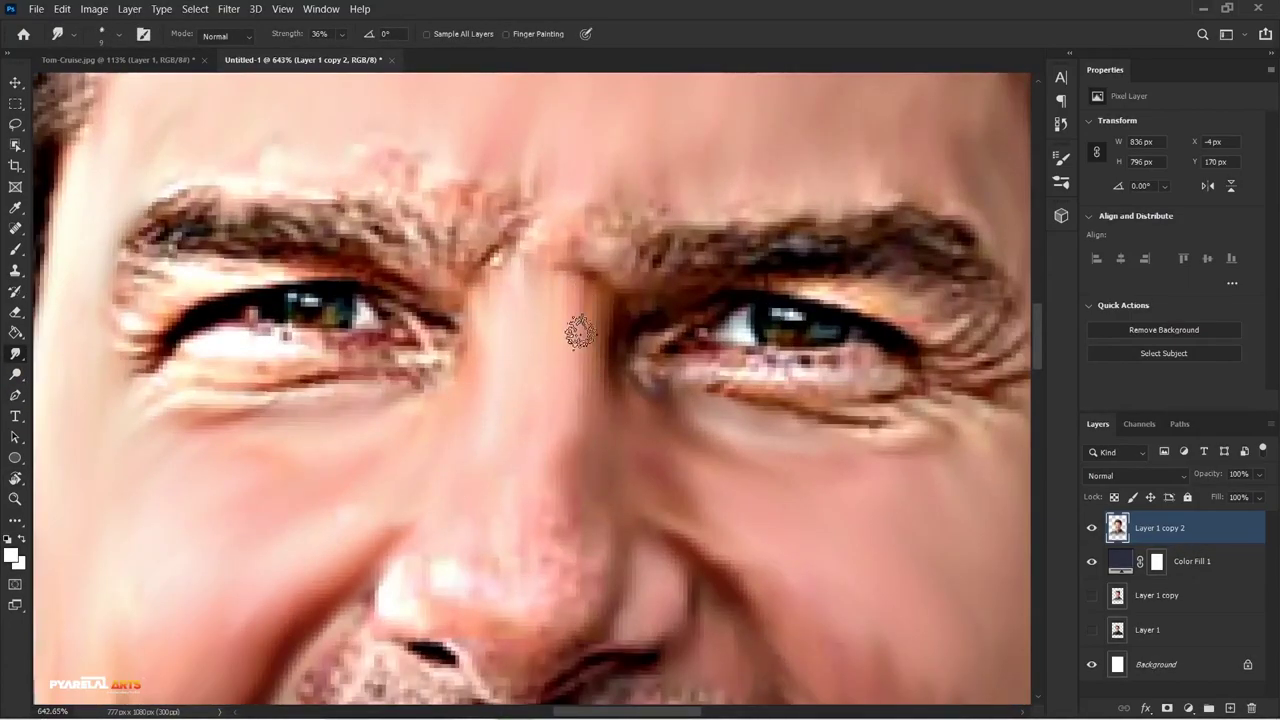
pyautogui.scroll(-4, 578, 333)
pyautogui.scroll(-1, 533, 443)
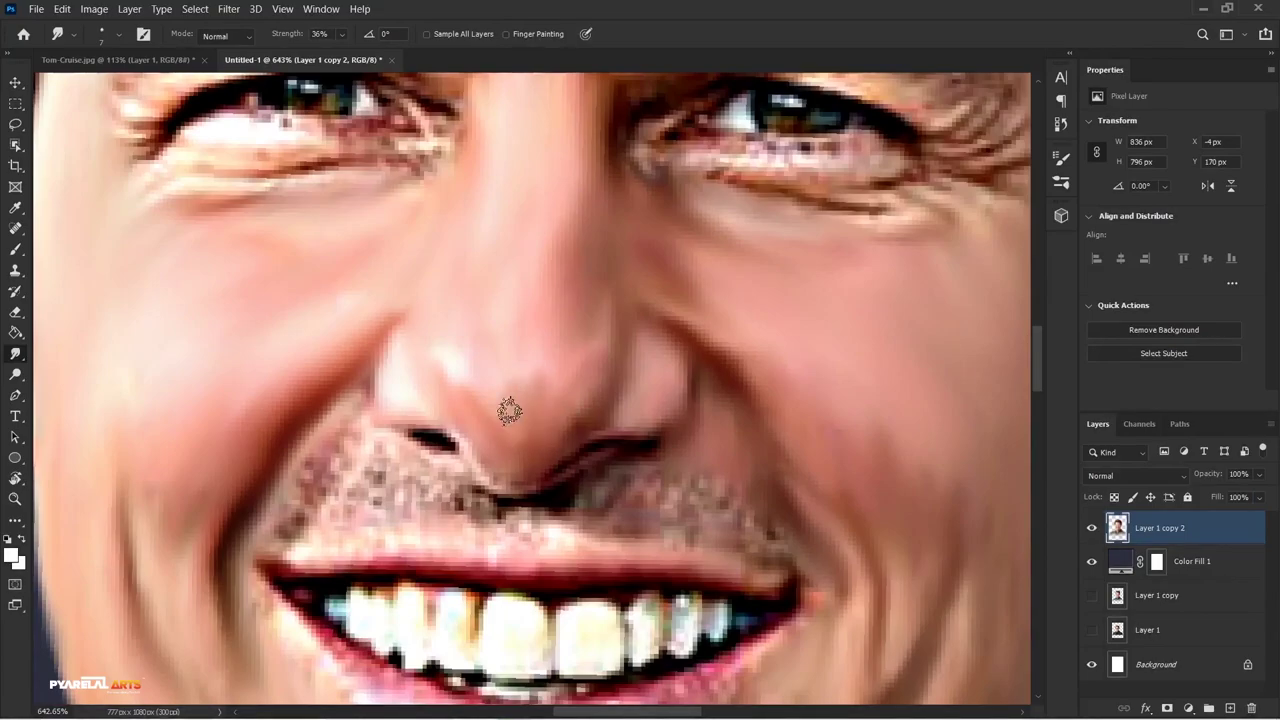
pyautogui.scroll(1, 452, 390)
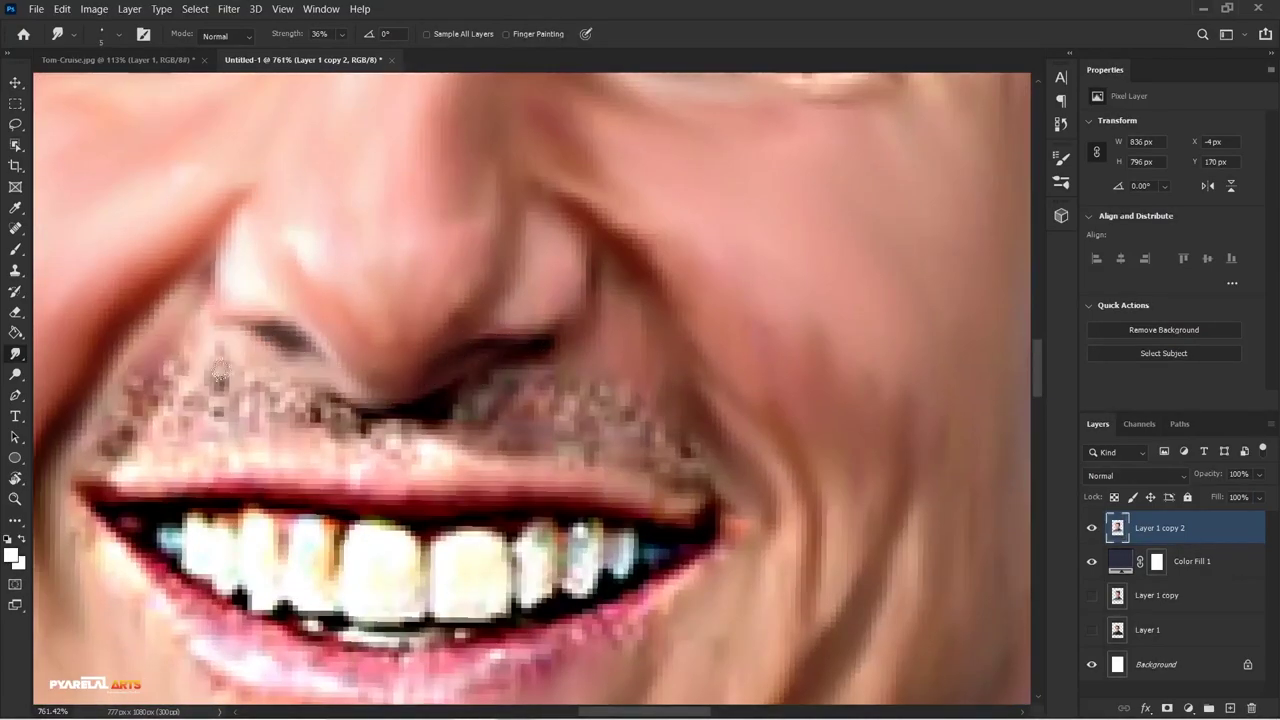
pyautogui.moveTo(218, 377); pyautogui.dragTo(276, 423)
pyautogui.scroll(-5, 312, 396)
pyautogui.scroll(5, 529, 351)
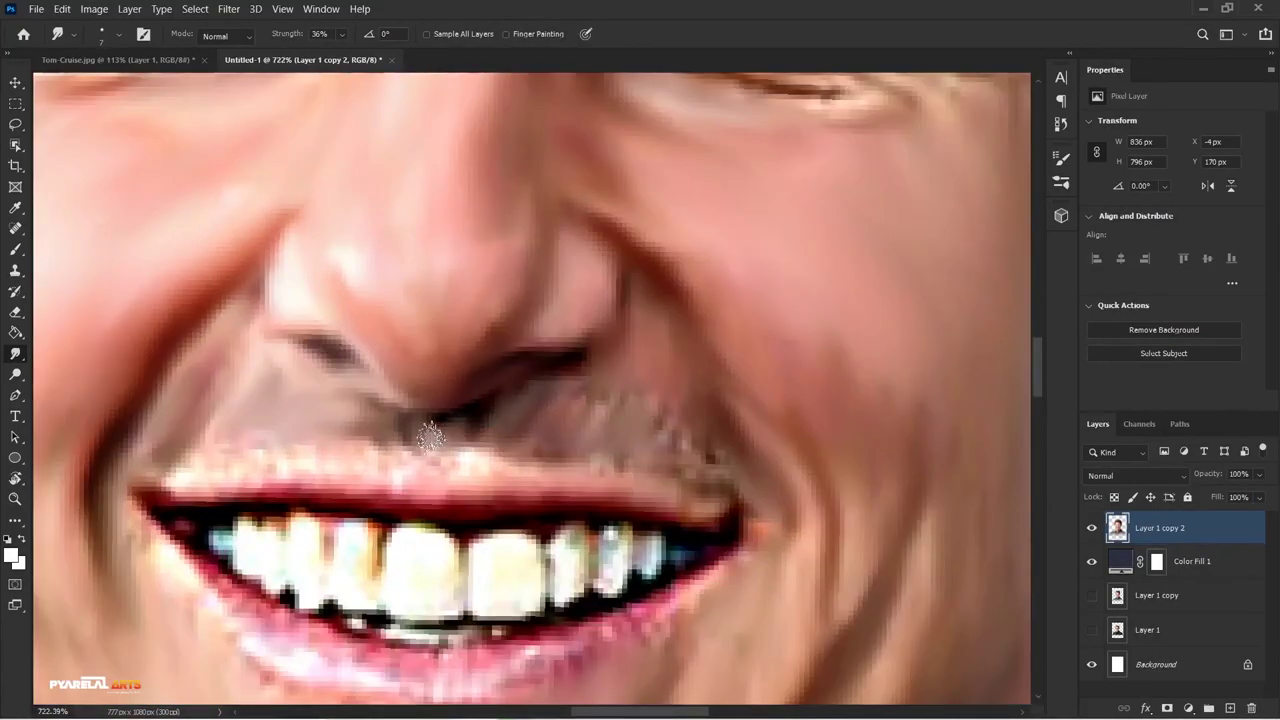
# Smear the dark gap below the lower teeth, then fit the portrait in view
pyautogui.moveTo(685, 481); pyautogui.dragTo(470, 475)
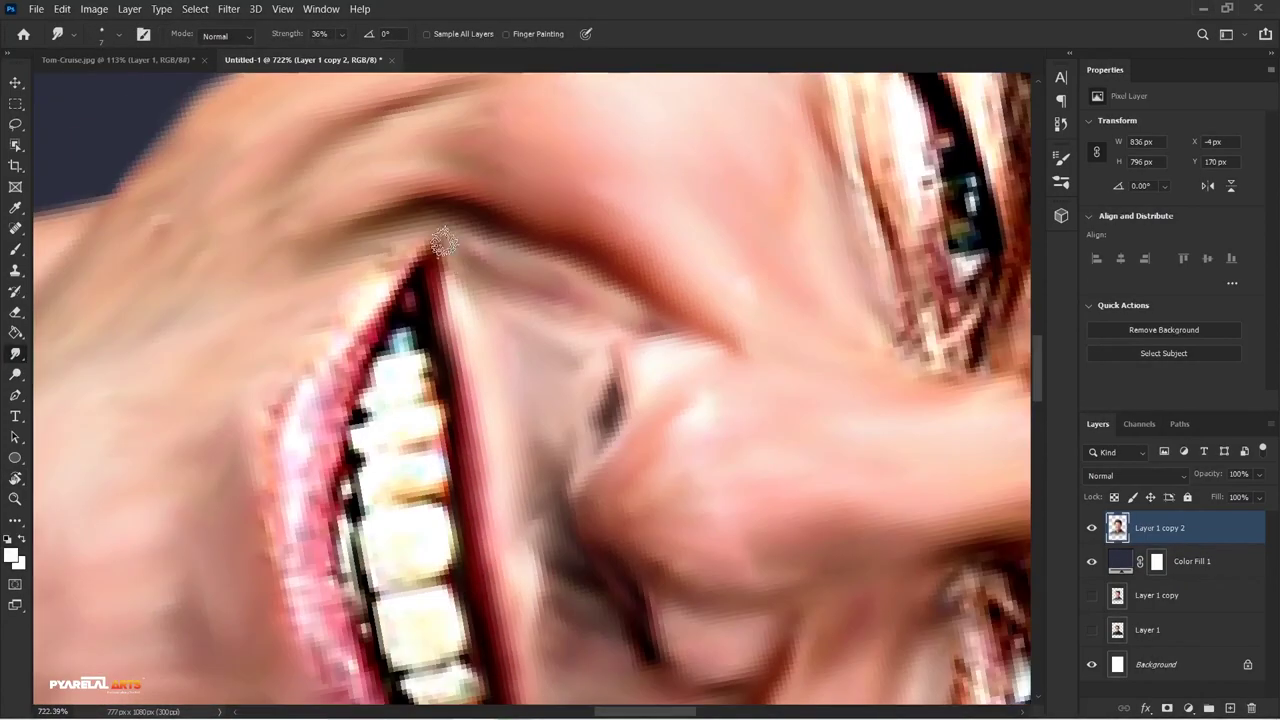
pyautogui.scroll(-3, 277, 480)
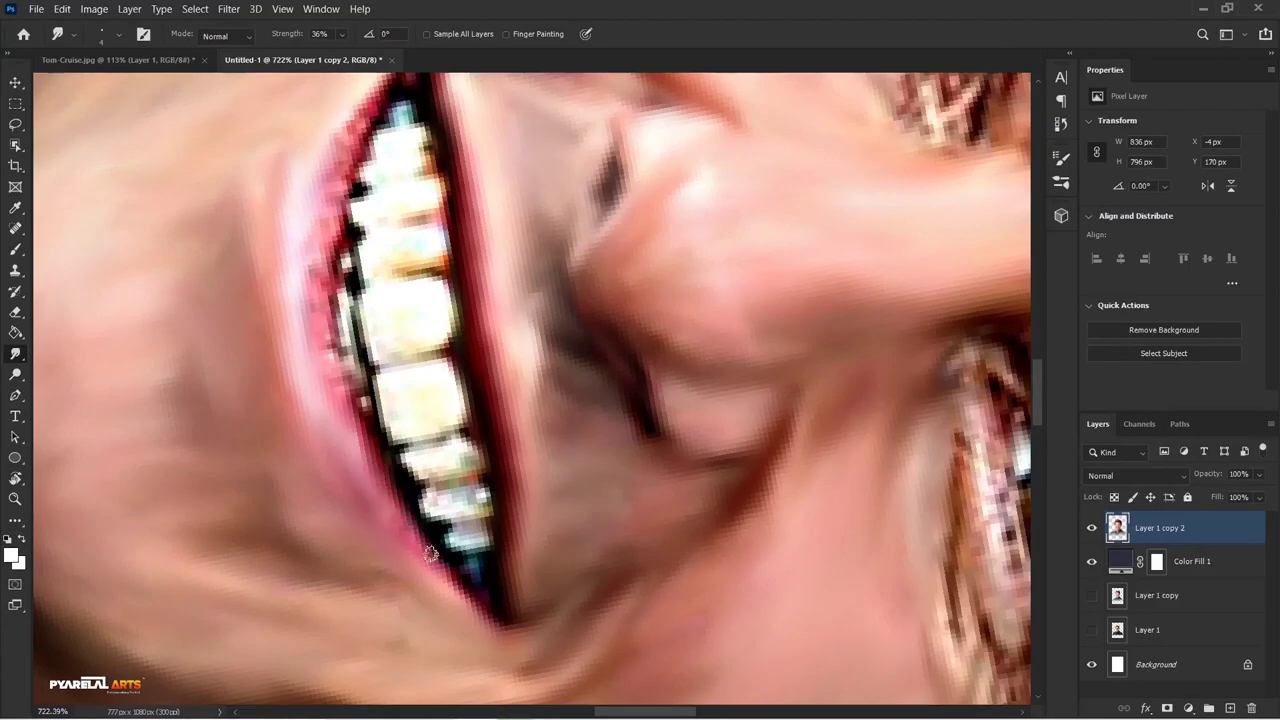
pyautogui.scroll(5, 241, 238)
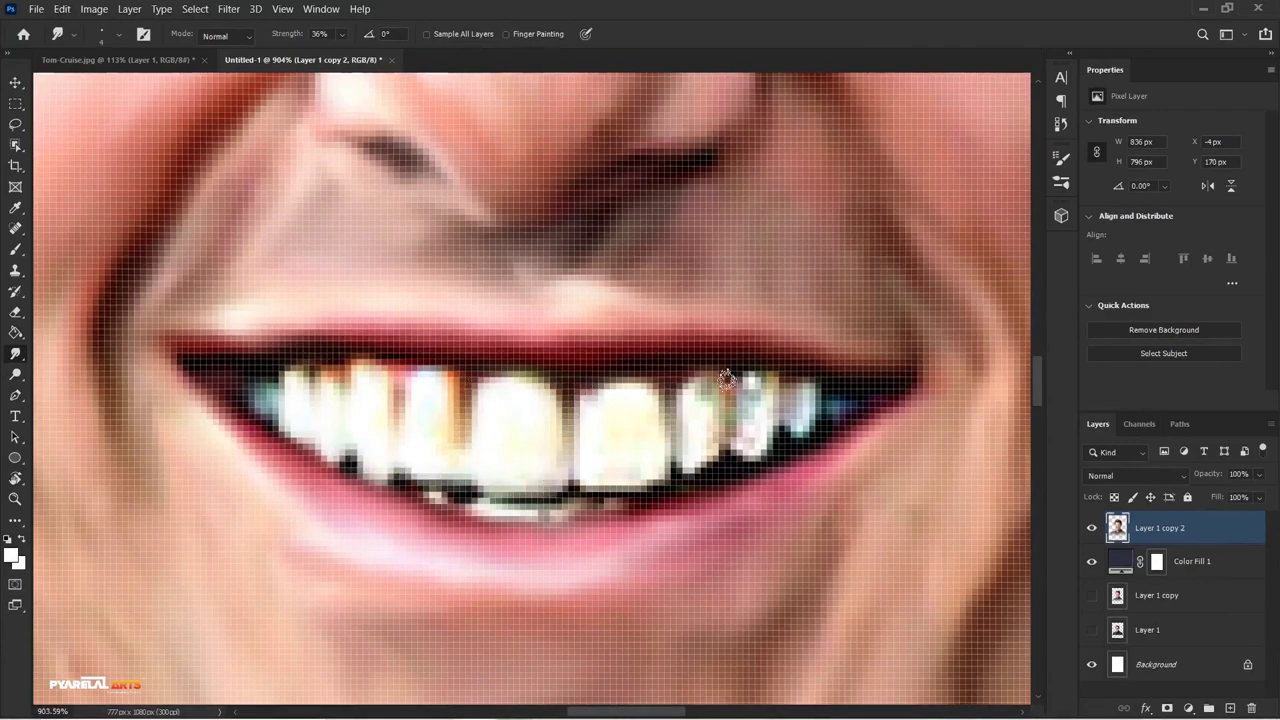
pyautogui.moveTo(426, 489); pyautogui.dragTo(621, 511)
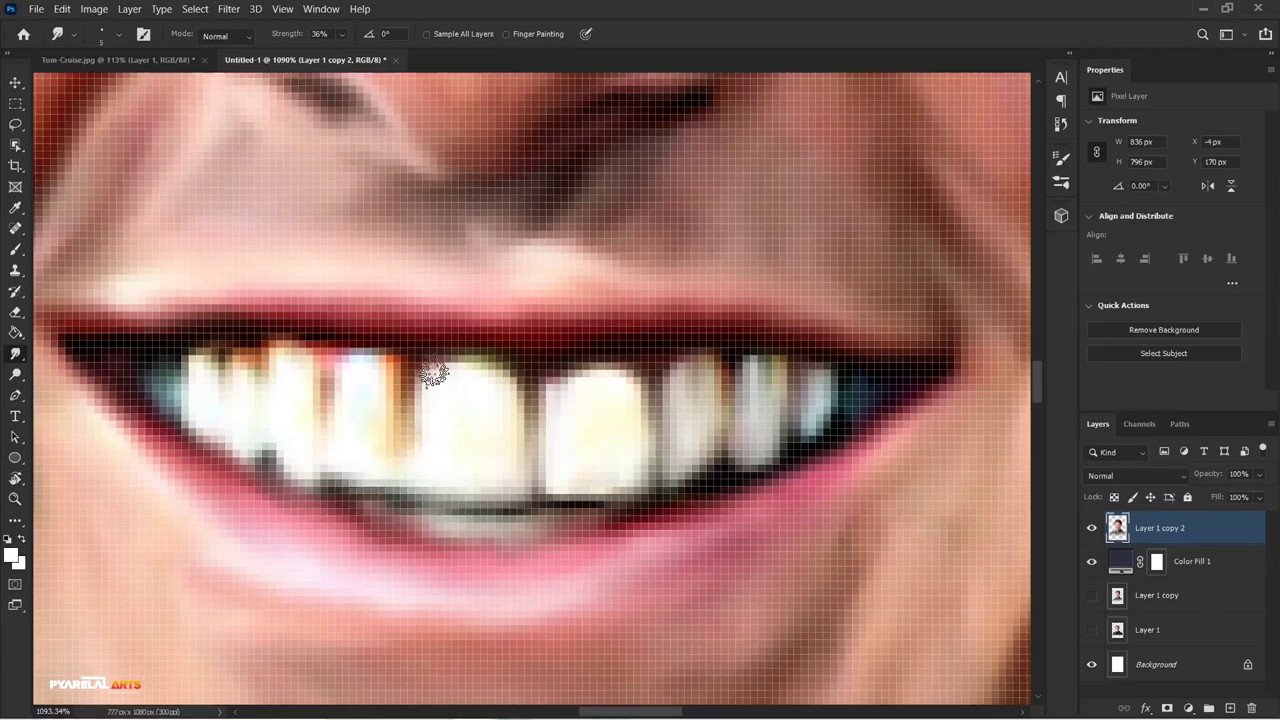
pyautogui.hotkey('ctrl', '0')
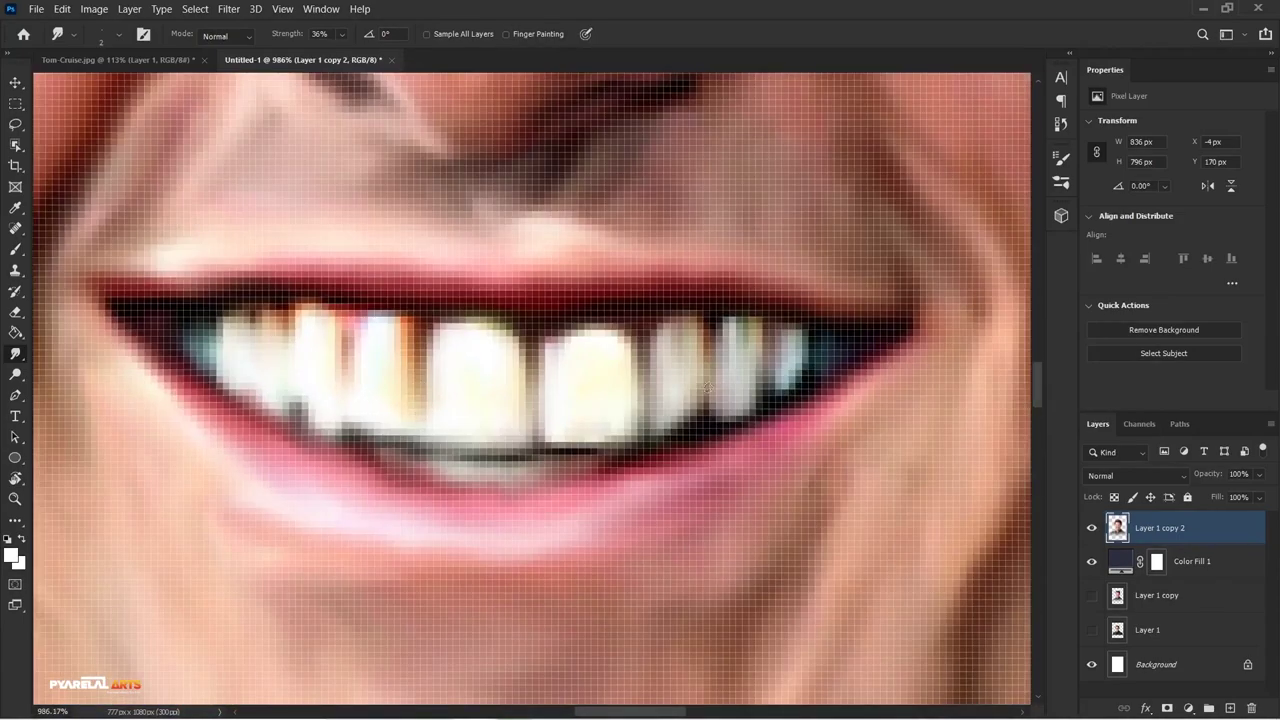
pyautogui.hotkey('ctrl', '0')
pyautogui.scroll(5, 790, 260)
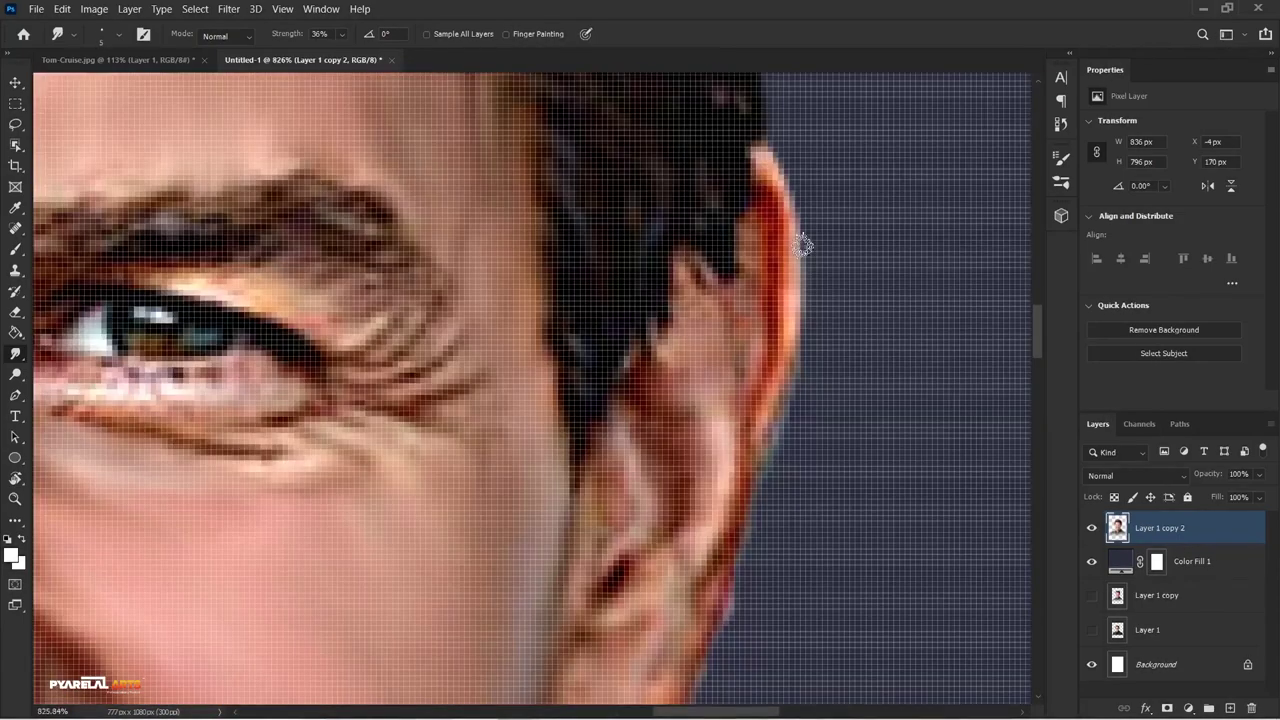
pyautogui.scroll(-3, 700, 500)
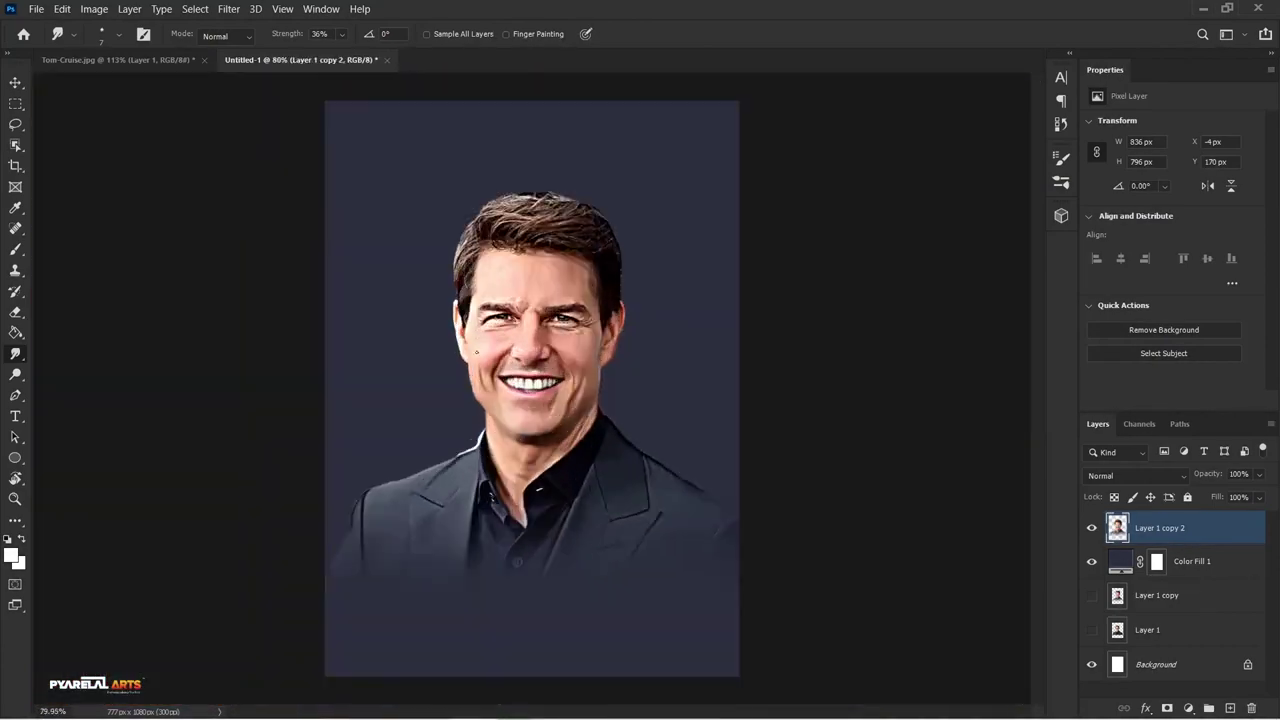
# Rotate the eye level and smudge the lower eyelashes and the skin beside them
pyautogui.scroll(5, 476, 352)
pyautogui.scroll(-1, 400, 414)
pyautogui.scroll(1, 553, 451)
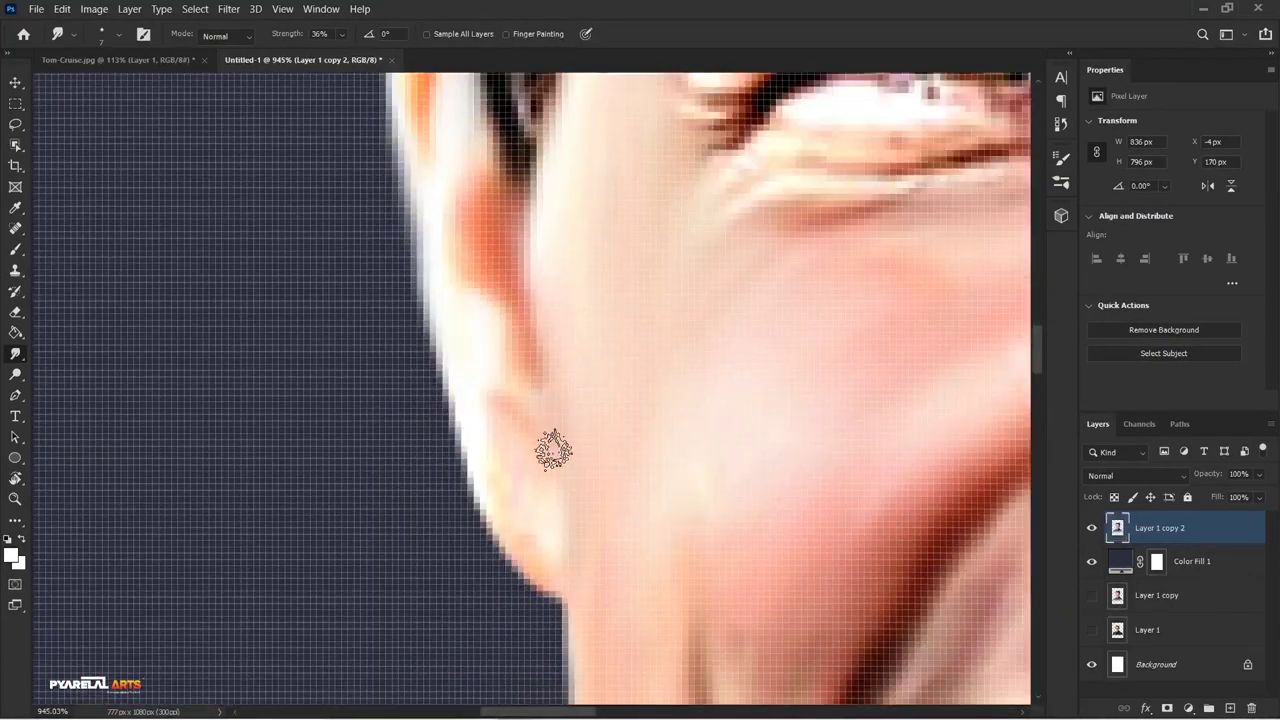
pyautogui.scroll(-10, 553, 451)
pyautogui.scroll(5, 177, 460)
pyautogui.scroll(3, 466, 346)
pyautogui.scroll(1, 522, 340)
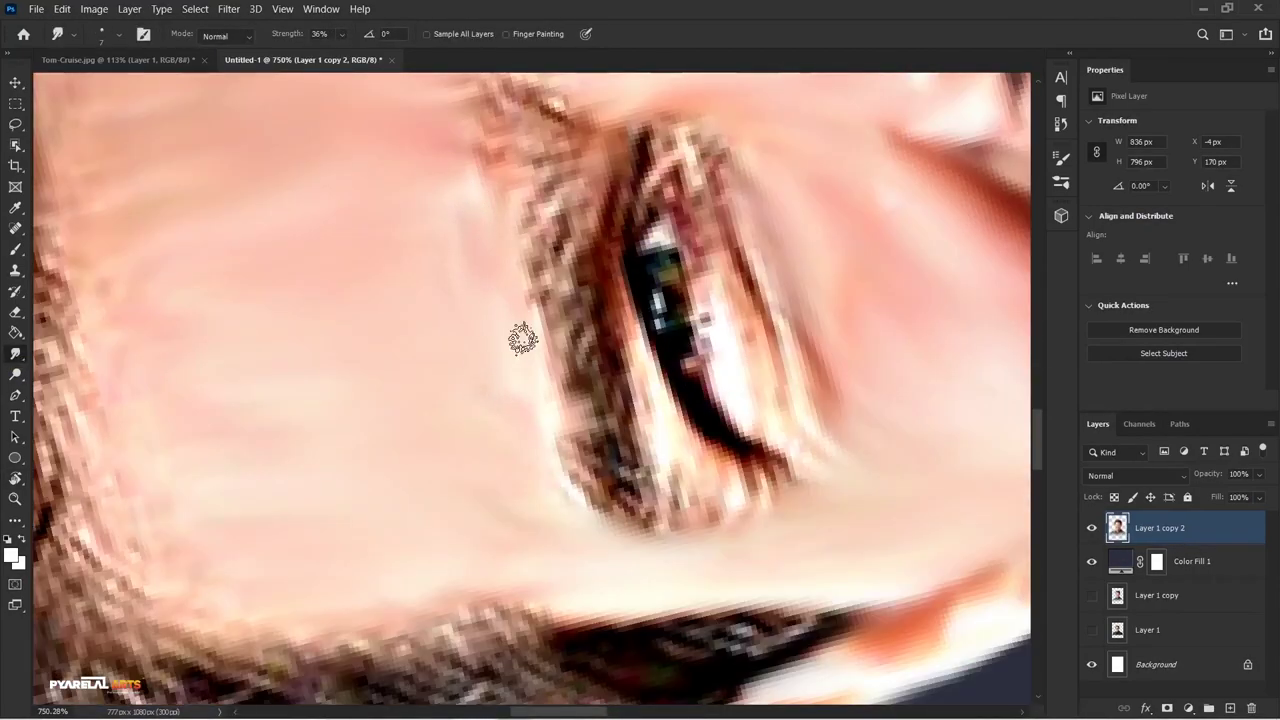
pyautogui.moveTo(522, 340)
pyautogui.mouseDown()
pyautogui.moveTo(596, 383)
pyautogui.moveTo(870, 300)
pyautogui.mouseUp()
pyautogui.scroll(2, 596, 383)
pyautogui.moveTo(670, 345); pyautogui.dragTo(400, 295)
pyautogui.moveTo(300, 410)
pyautogui.mouseDown()
pyautogui.moveTo(174, 363)
pyautogui.moveTo(497, 402)
pyautogui.mouseUp()
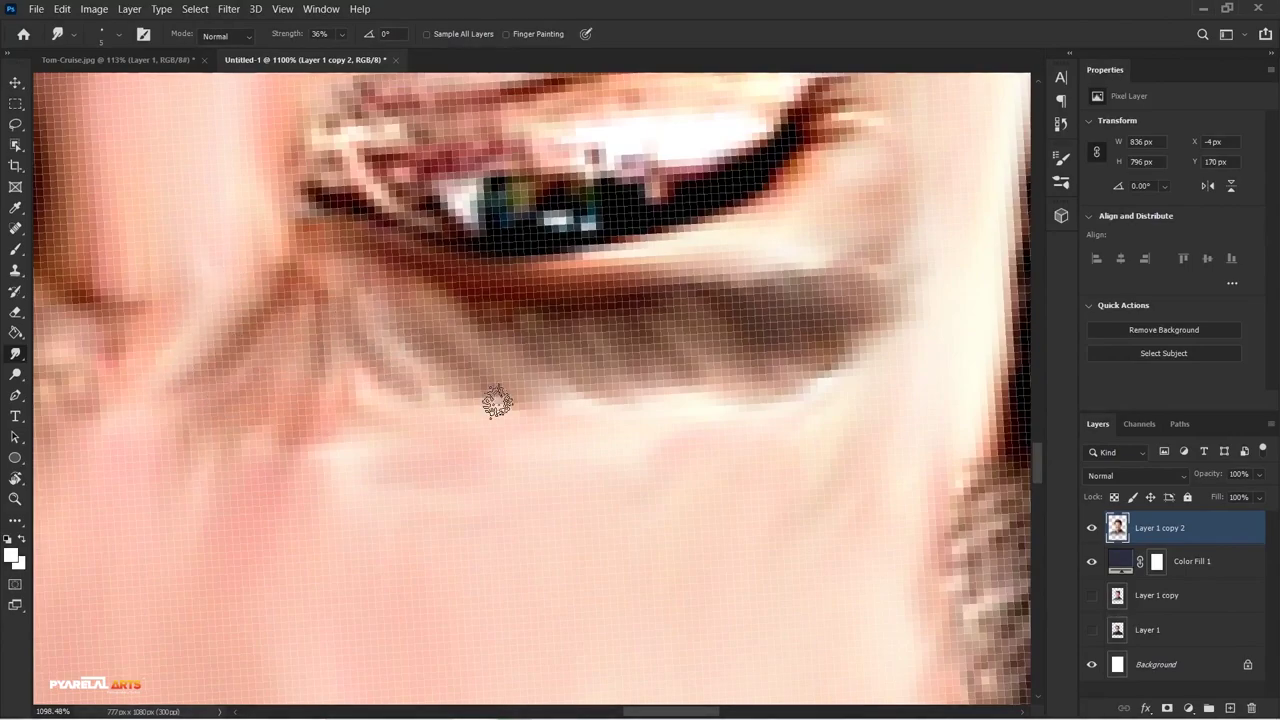
# Turn the canvas upside down and smudge the lower eyelid into soft strokes
pyautogui.scroll(3, 271, 300)
pyautogui.scroll(2, 546, 323)
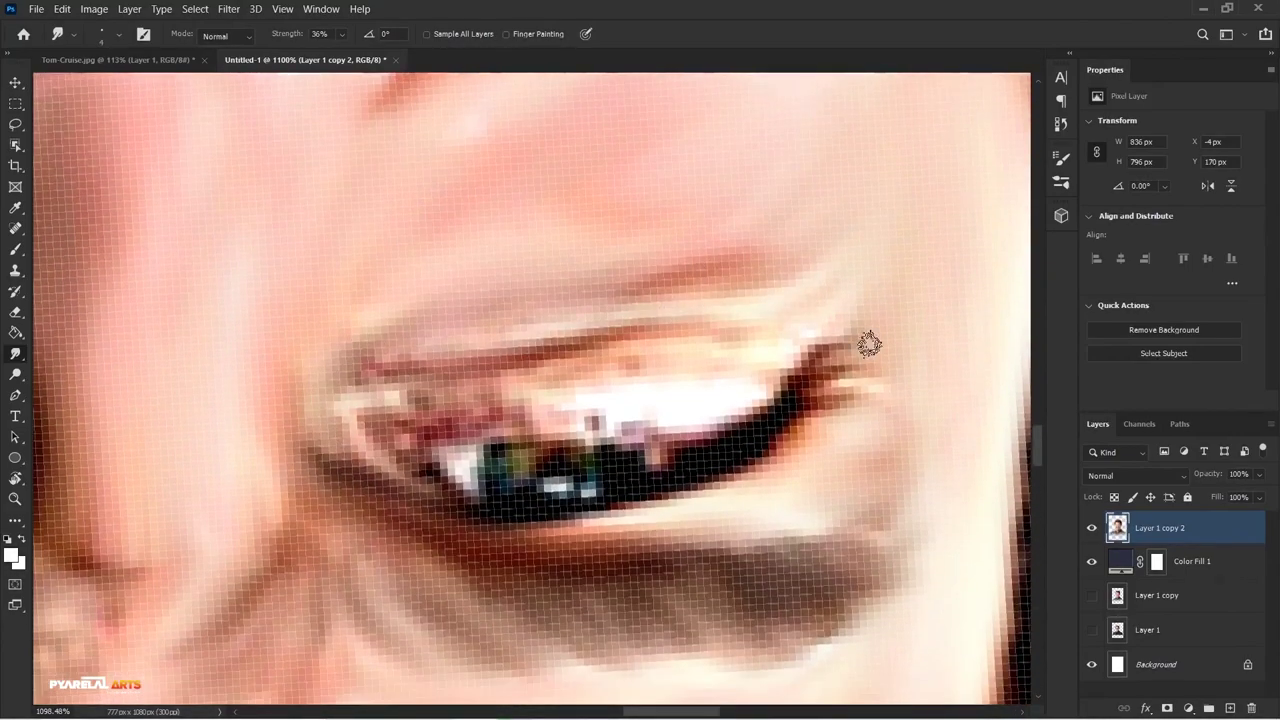
pyautogui.moveTo(869, 344)
pyautogui.mouseDown()
pyautogui.moveTo(381, 342)
pyautogui.moveTo(545, 330)
pyautogui.mouseUp()
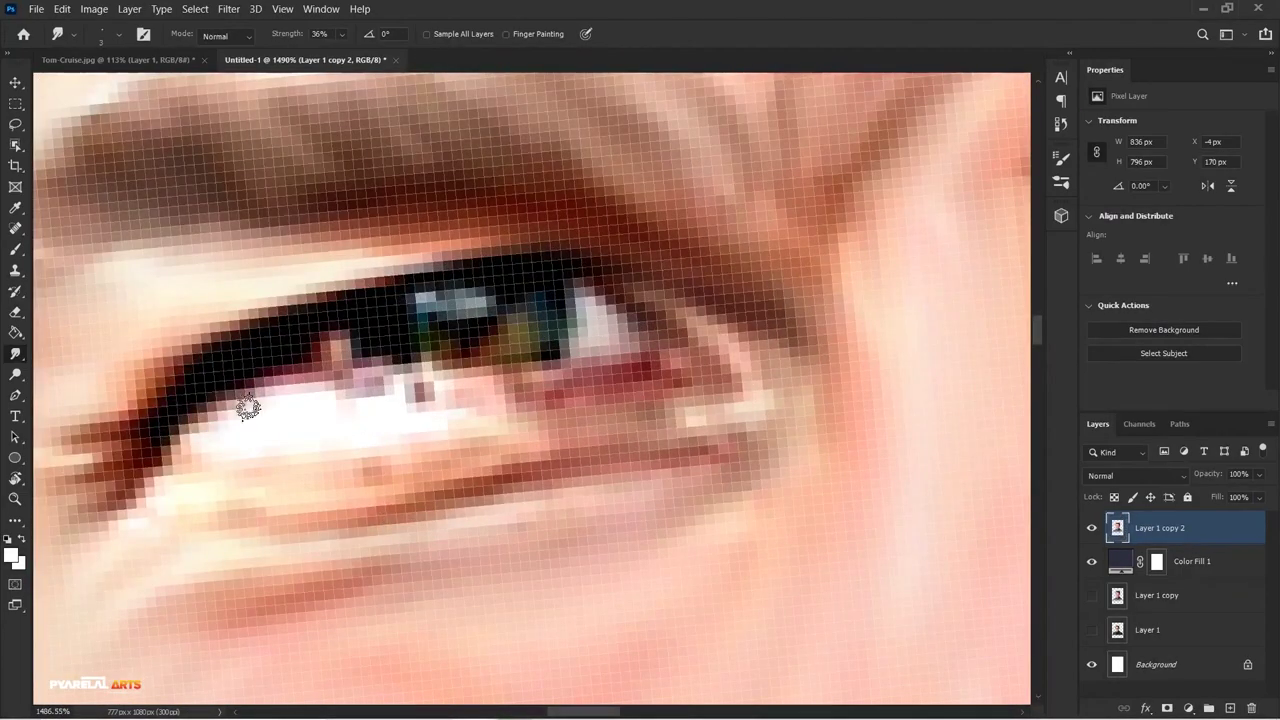
pyautogui.scroll(-1, 243, 400)
pyautogui.scroll(-1, 263, 441)
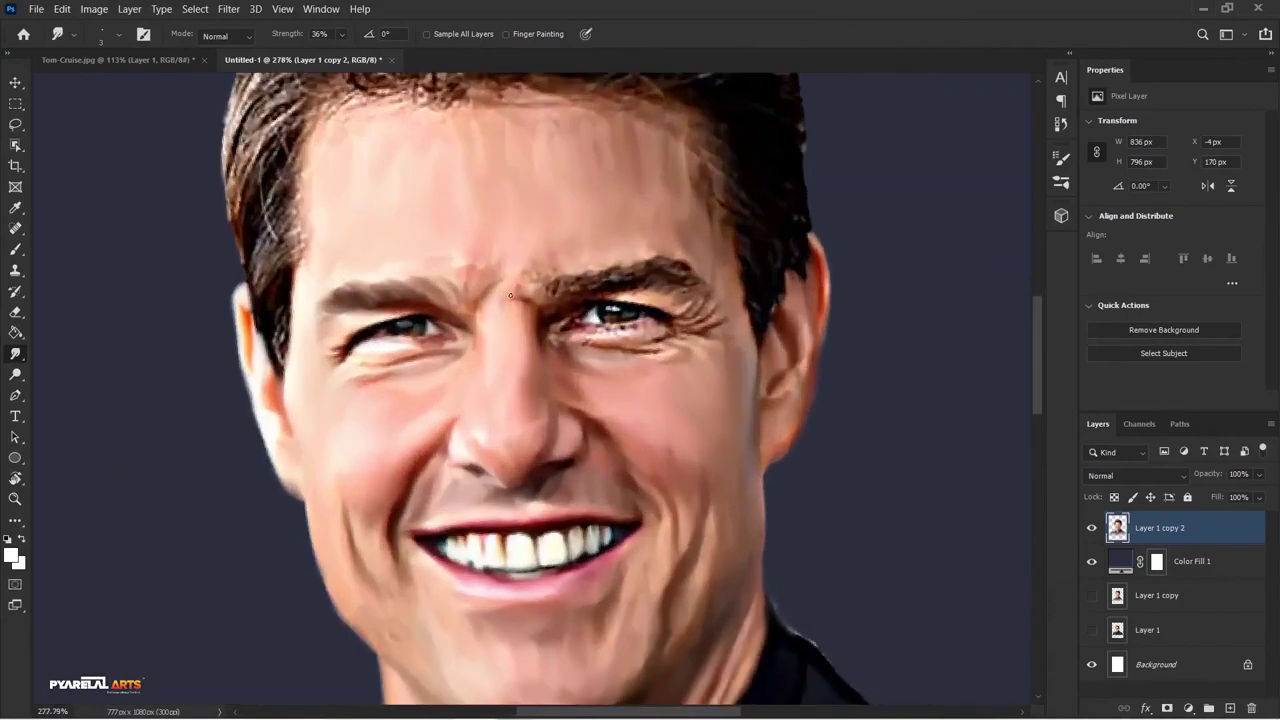
pyautogui.moveTo(532, 461); pyautogui.dragTo(341, 549)
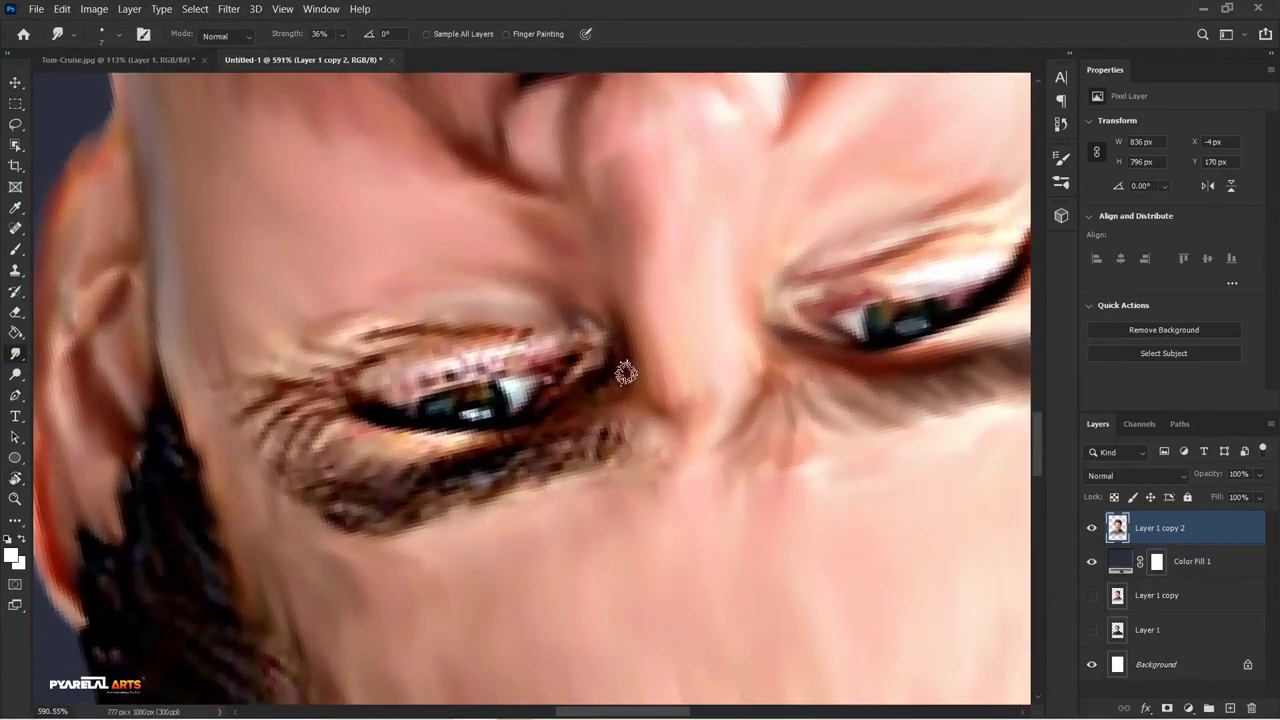
pyautogui.scroll(2, 625, 373)
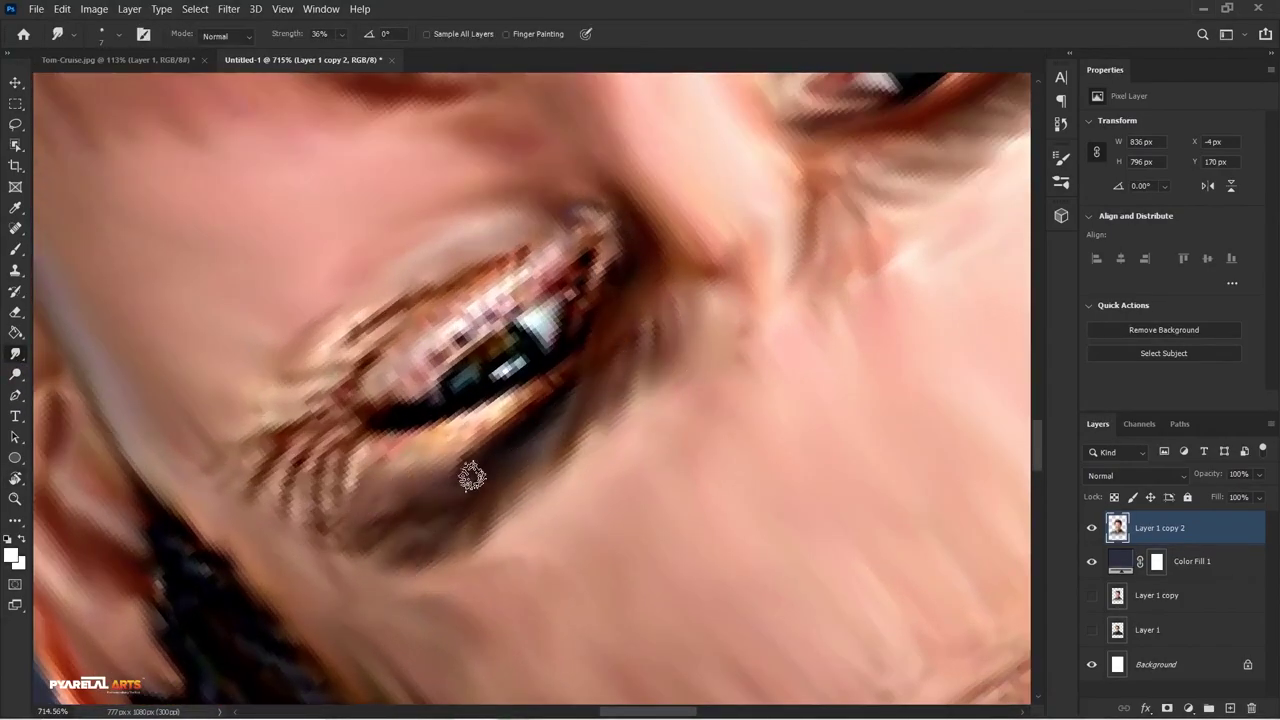
pyautogui.scroll(1, 420, 470)
pyautogui.moveTo(405, 422); pyautogui.dragTo(497, 425)
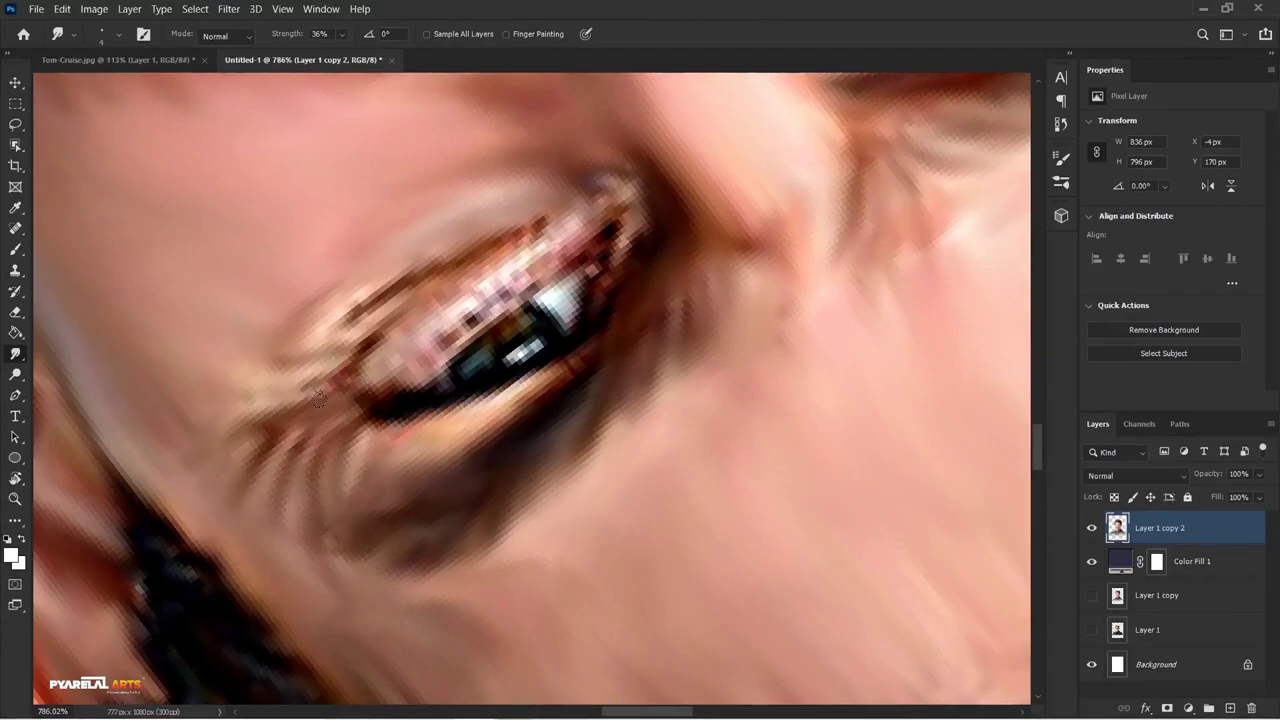
pyautogui.scroll(1, 366, 501)
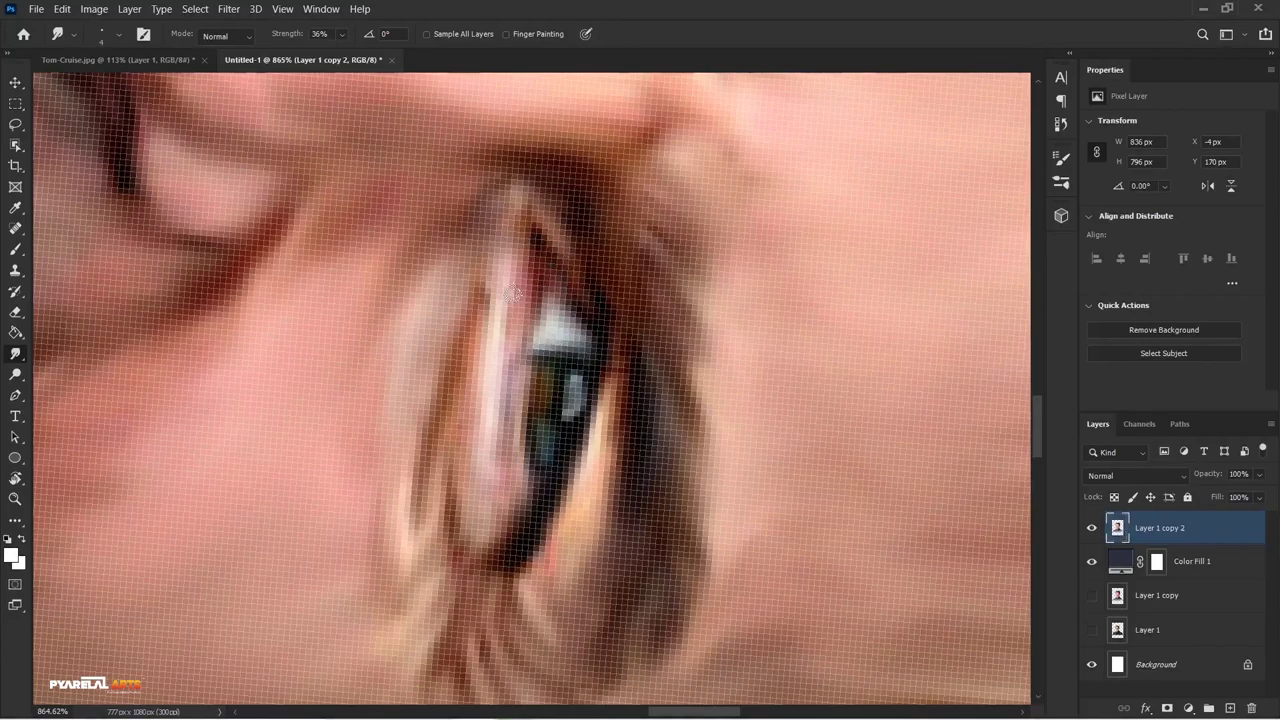
# Fit the canvas, reset rotation, then rotate the view to work the forehead along the hairline
pyautogui.hotkey('ctrl', '0')
pyautogui.press('r')
pyautogui.press('Escape')
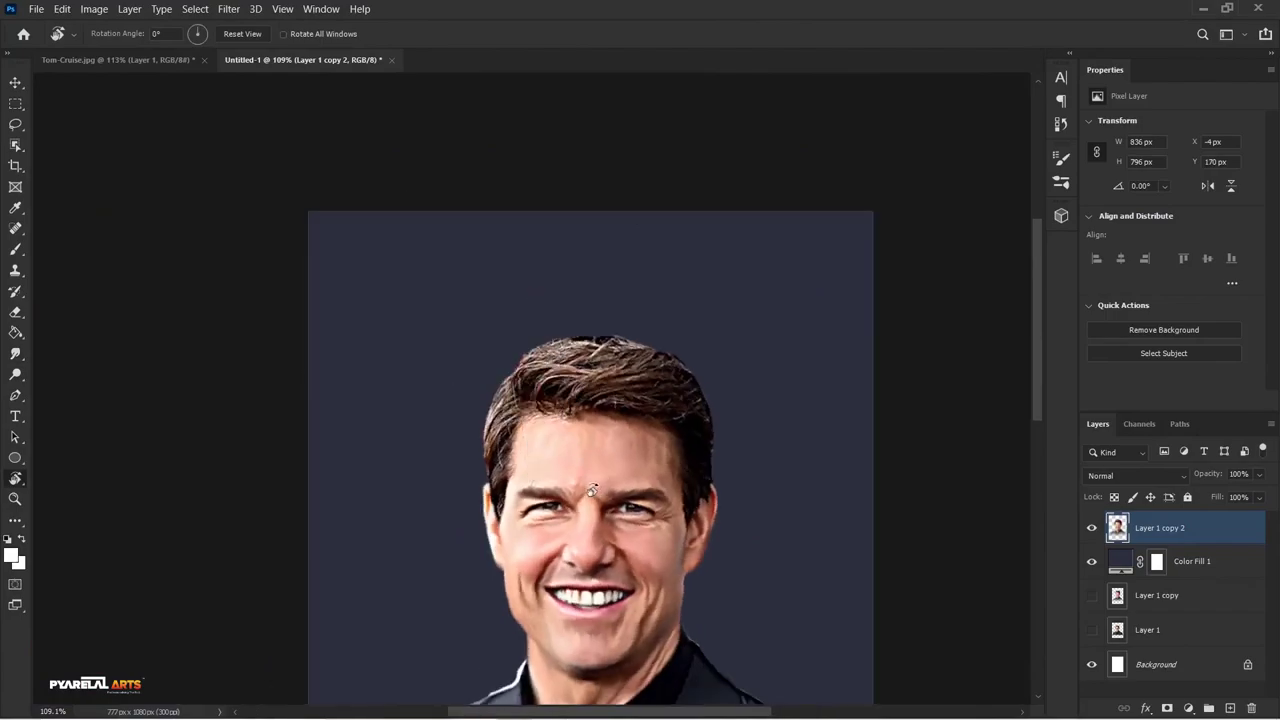
pyautogui.press('r')
pyautogui.moveTo(540, 385)
pyautogui.mouseDown()
pyautogui.moveTo(513, 395)
pyautogui.moveTo(560, 380)
pyautogui.mouseUp()
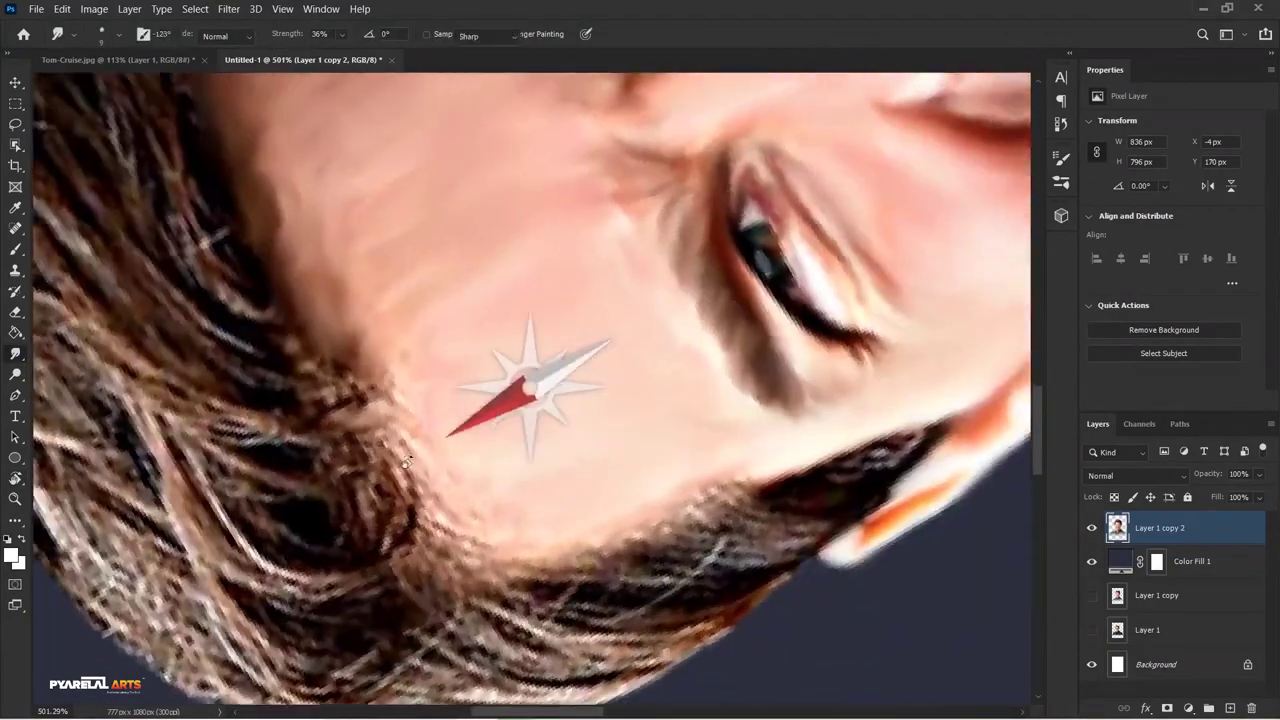
pyautogui.scroll(2, 560, 380)
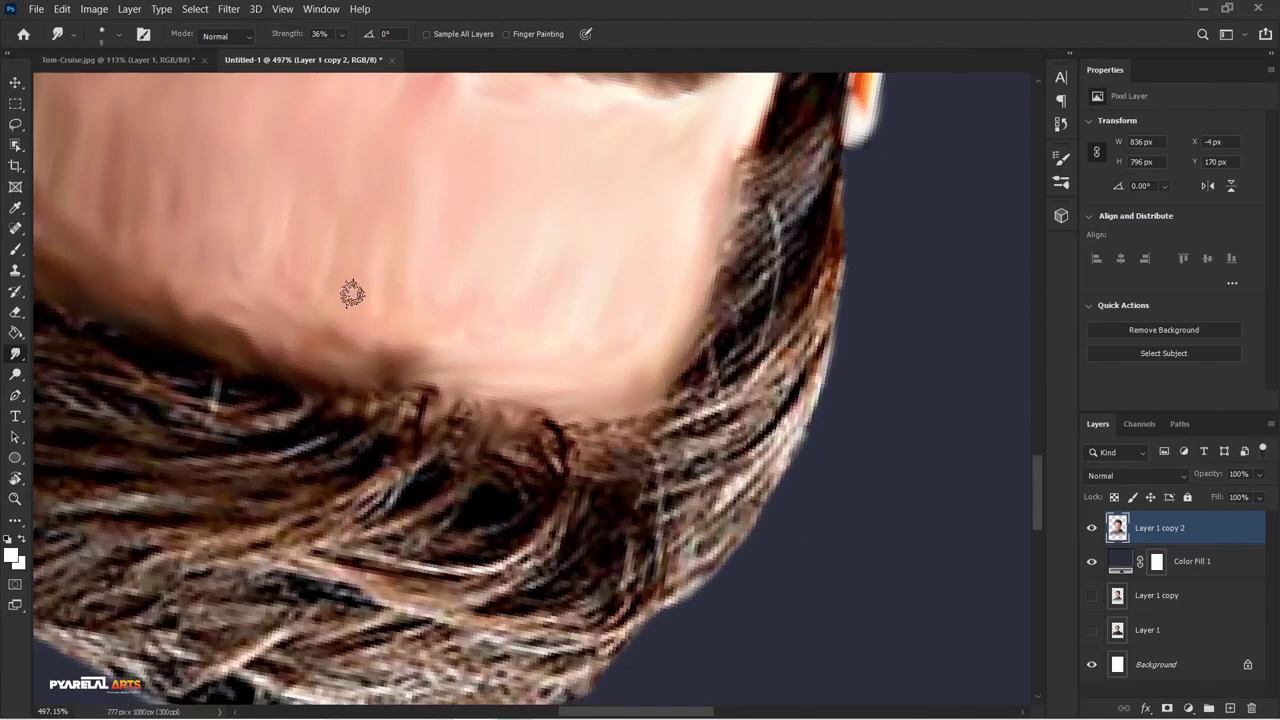
pyautogui.scroll(-3, 514, 452)
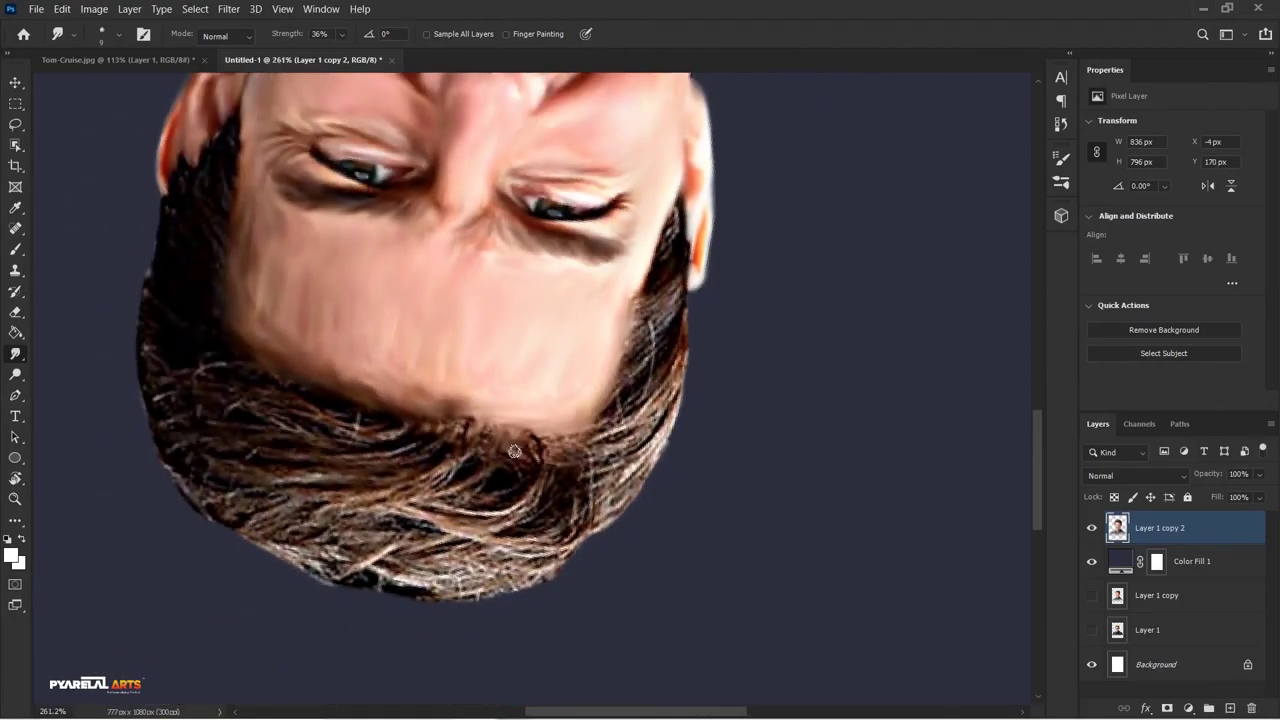
pyautogui.scroll(2, 511, 502)
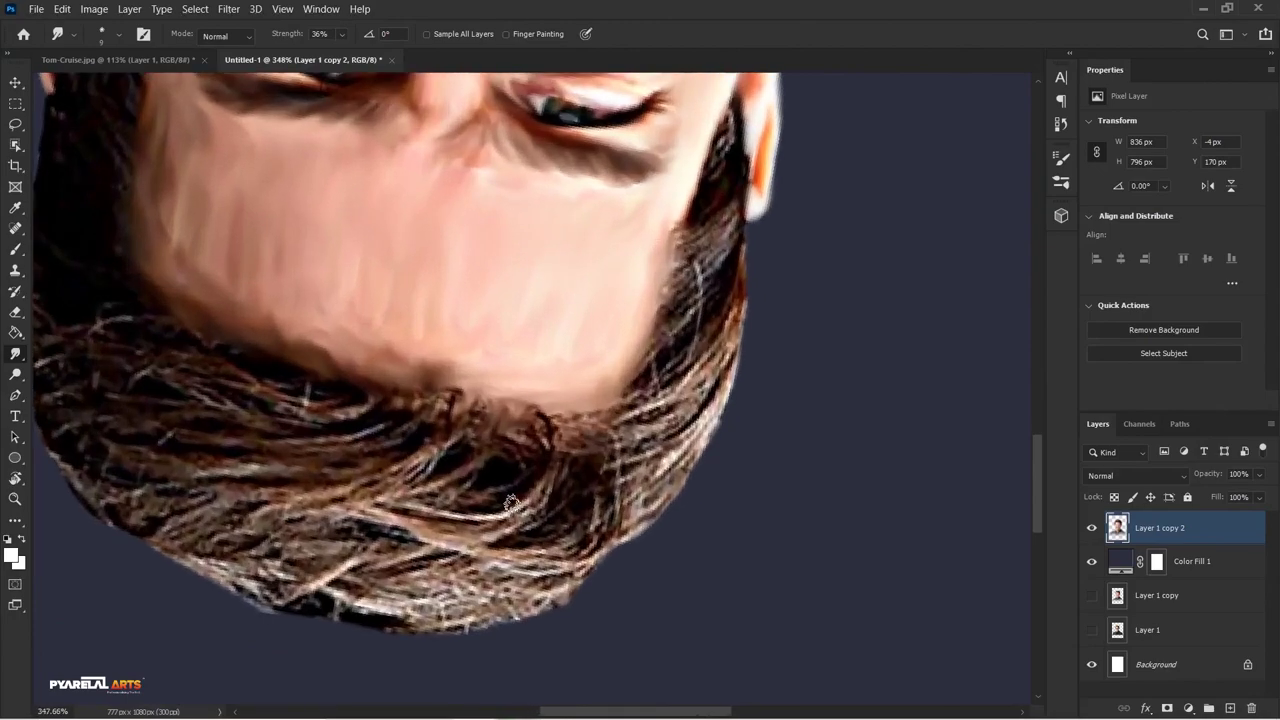
# Set the smudge to the Bristles Textured brush at 20 px and 60% strength, rotating the view back toward upright
pyautogui.rightClick(450, 321)
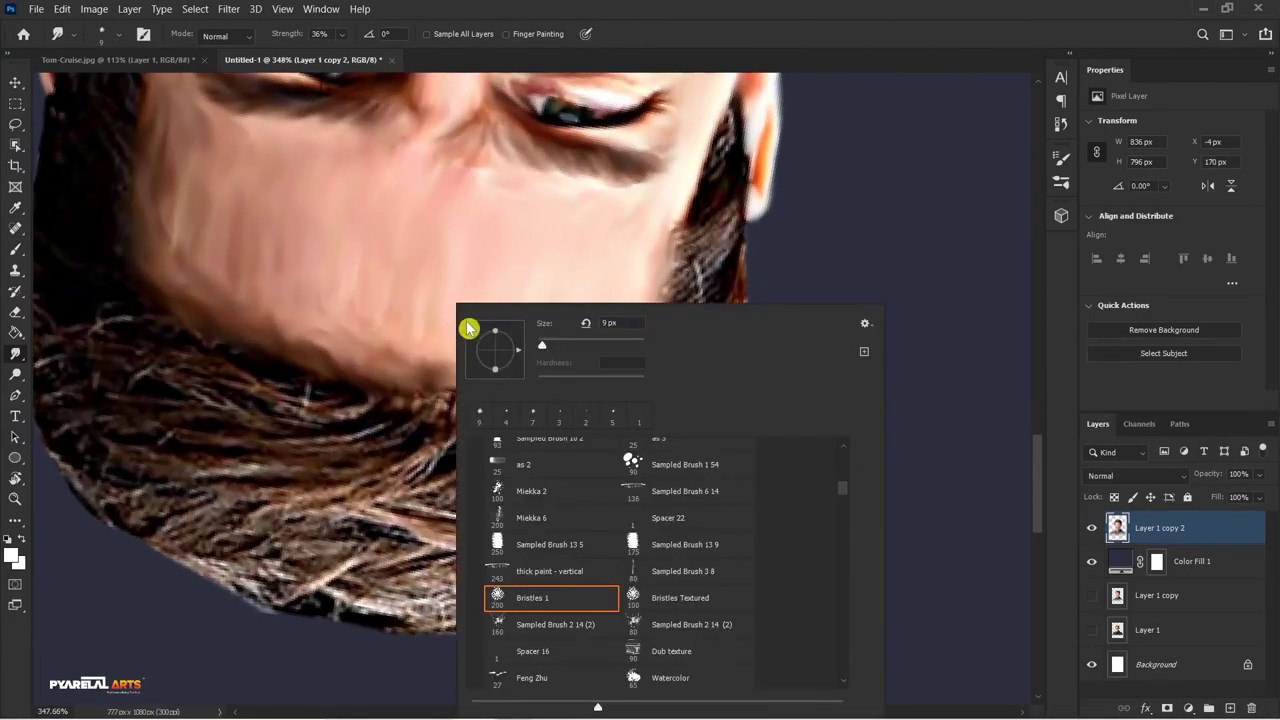
pyautogui.click(662, 598)
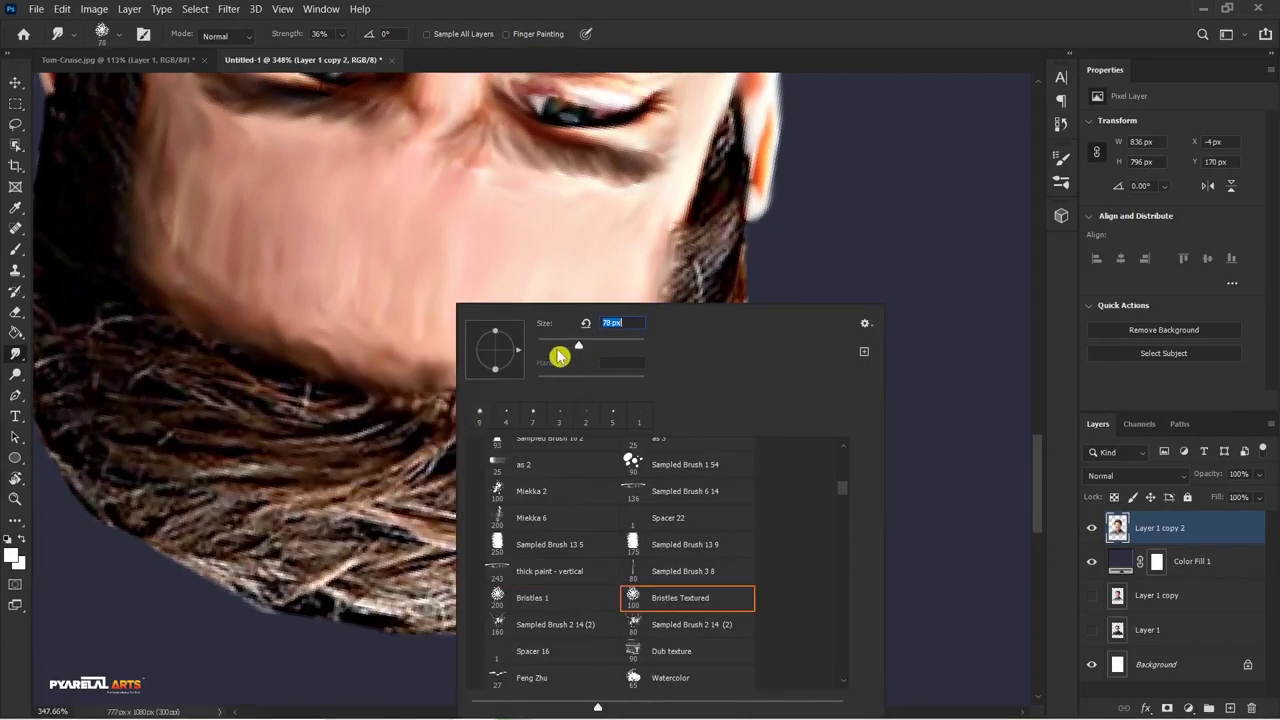
pyautogui.moveTo(571, 346); pyautogui.dragTo(568, 346)
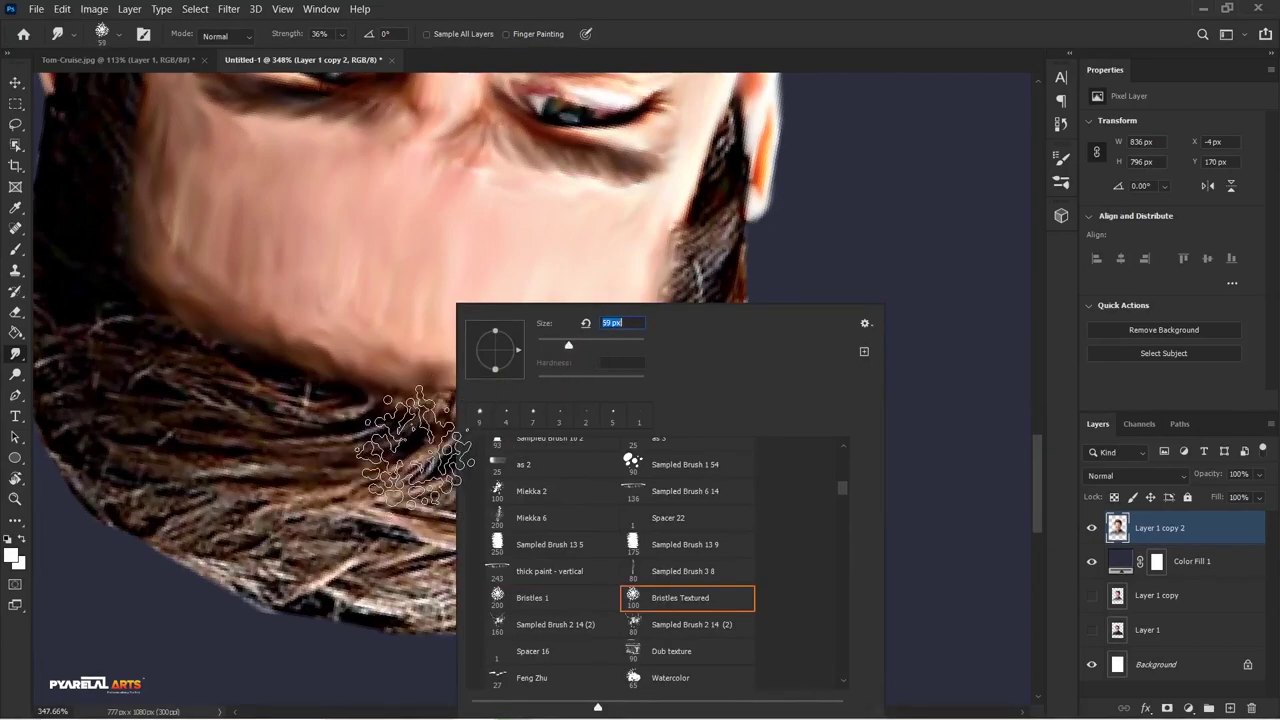
pyautogui.press('Return')
pyautogui.scroll(2, 586, 386)
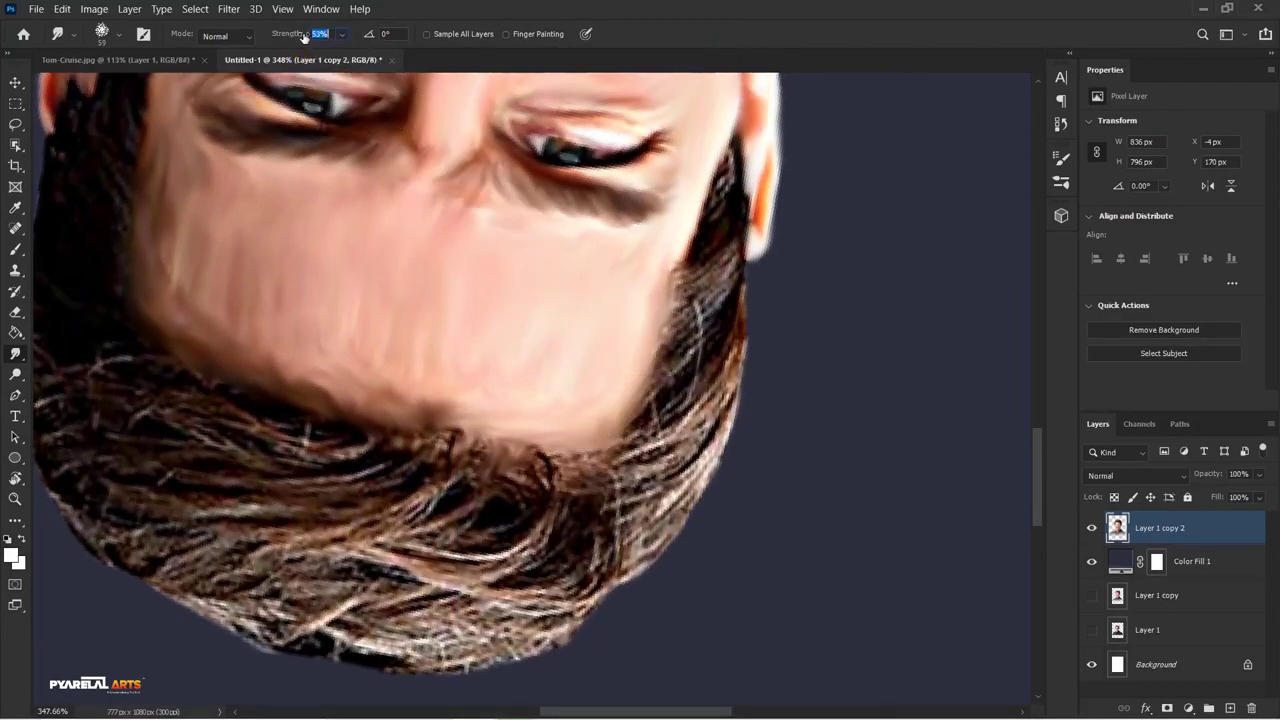
pyautogui.write('60')
pyautogui.press('Return')
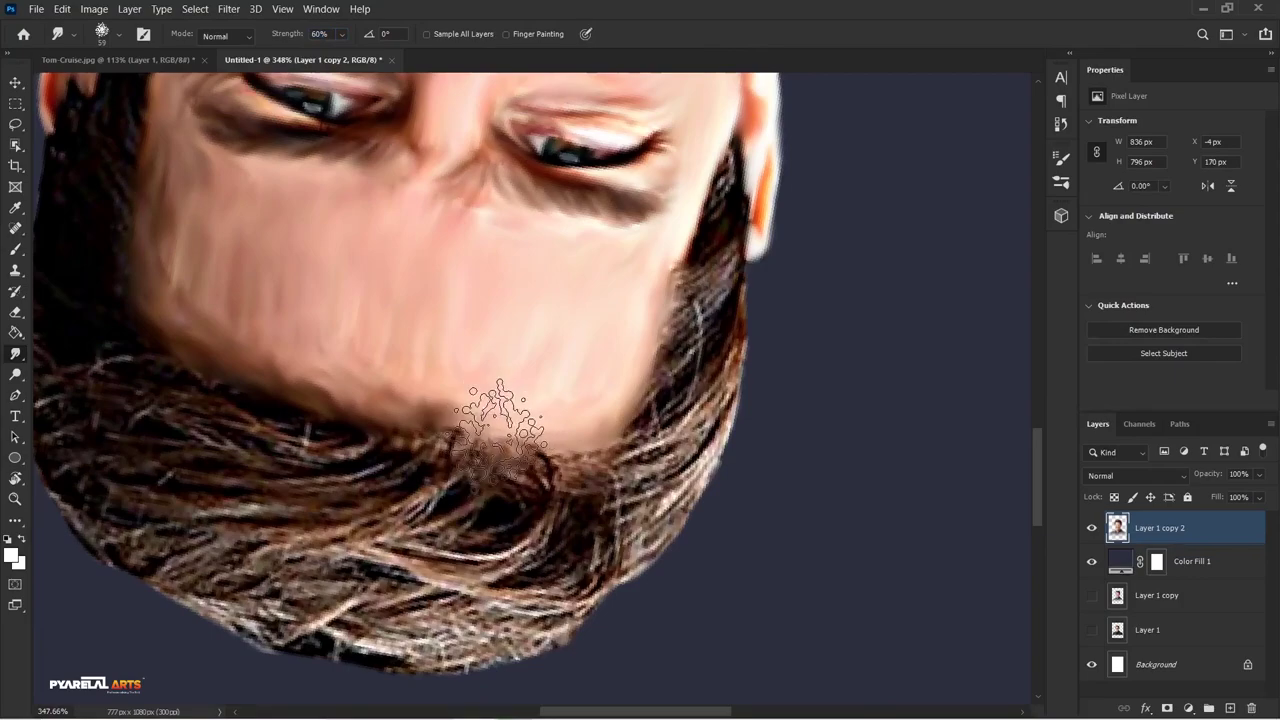
pyautogui.press('[')
pyautogui.press('[')
pyautogui.press('[')
pyautogui.press('[')
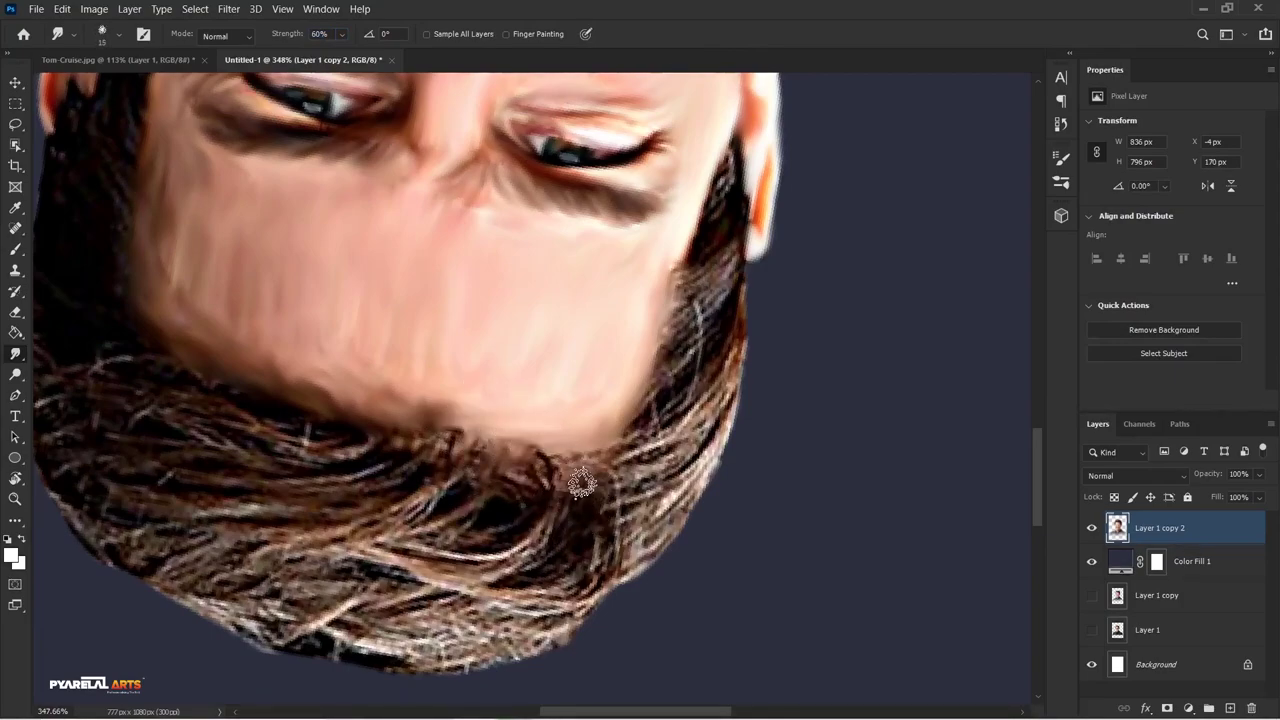
pyautogui.scroll(-3, 581, 483)
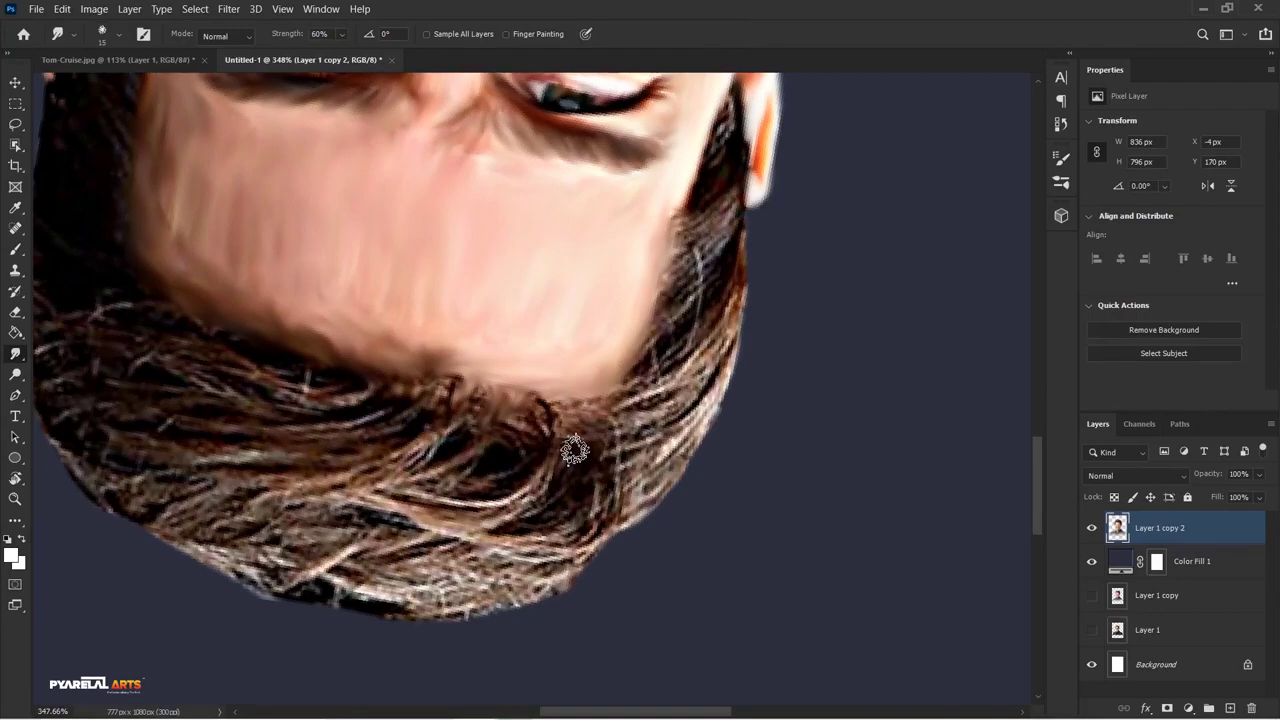
pyautogui.press('r')
pyautogui.moveTo(575, 450)
pyautogui.mouseDown()
pyautogui.moveTo(711, 321)
pyautogui.moveTo(786, 380)
pyautogui.mouseUp()
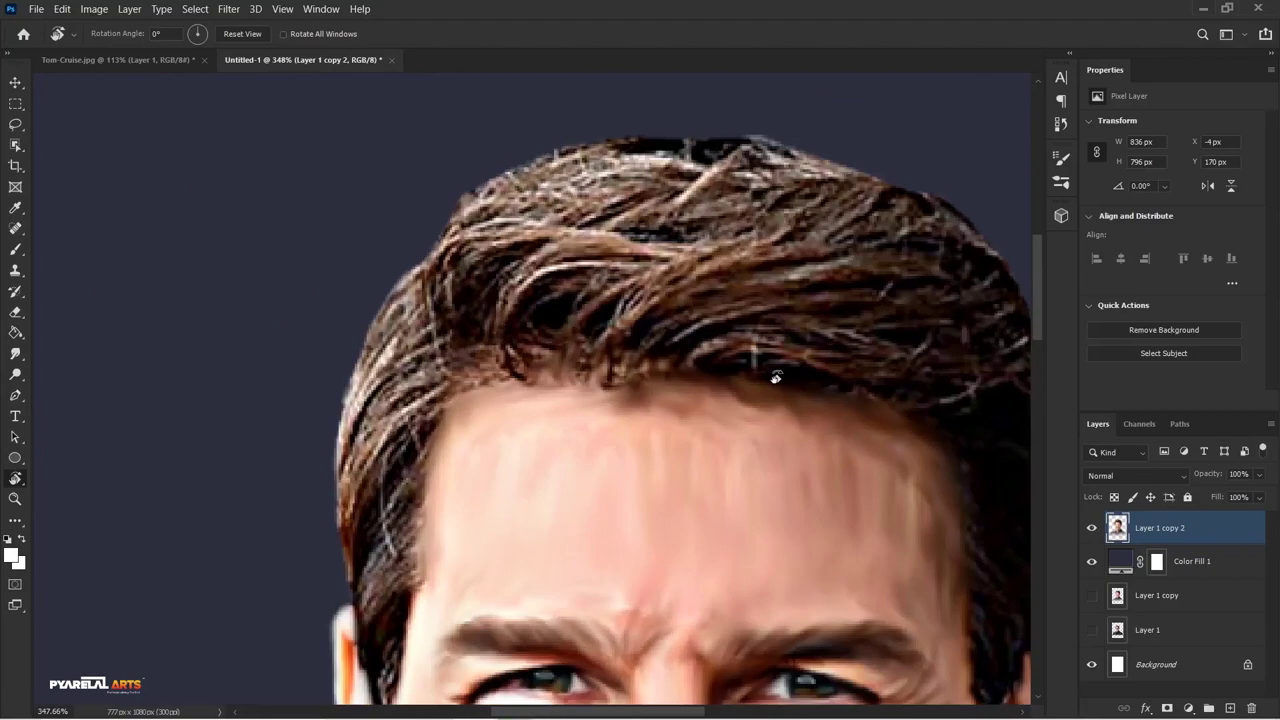
# Fit the portrait on screen and rotate the view about 109° so the head lies sideways
pyautogui.hotkey('ctrl', '0')
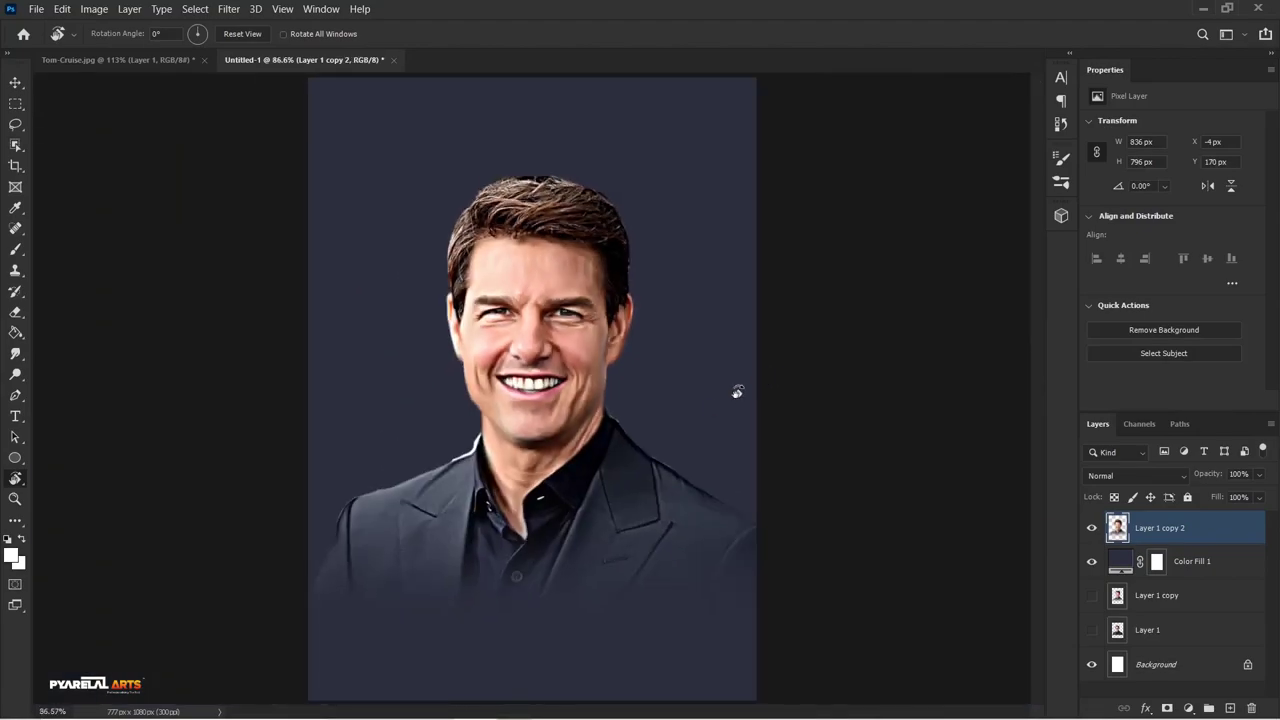
pyautogui.scroll(-2, 625, 427)
pyautogui.scroll(-1, 625, 427)
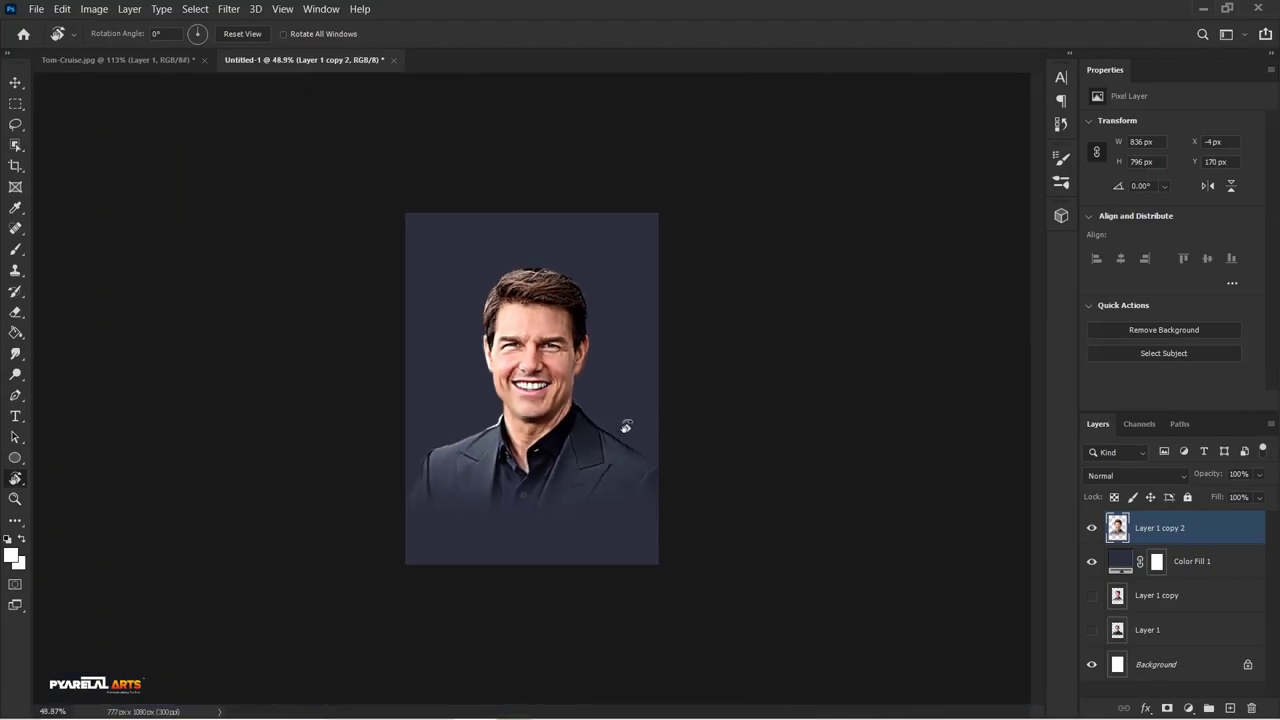
pyautogui.scroll(1, 552, 433)
pyautogui.scroll(1, 552, 433)
pyautogui.scroll(1, 552, 433)
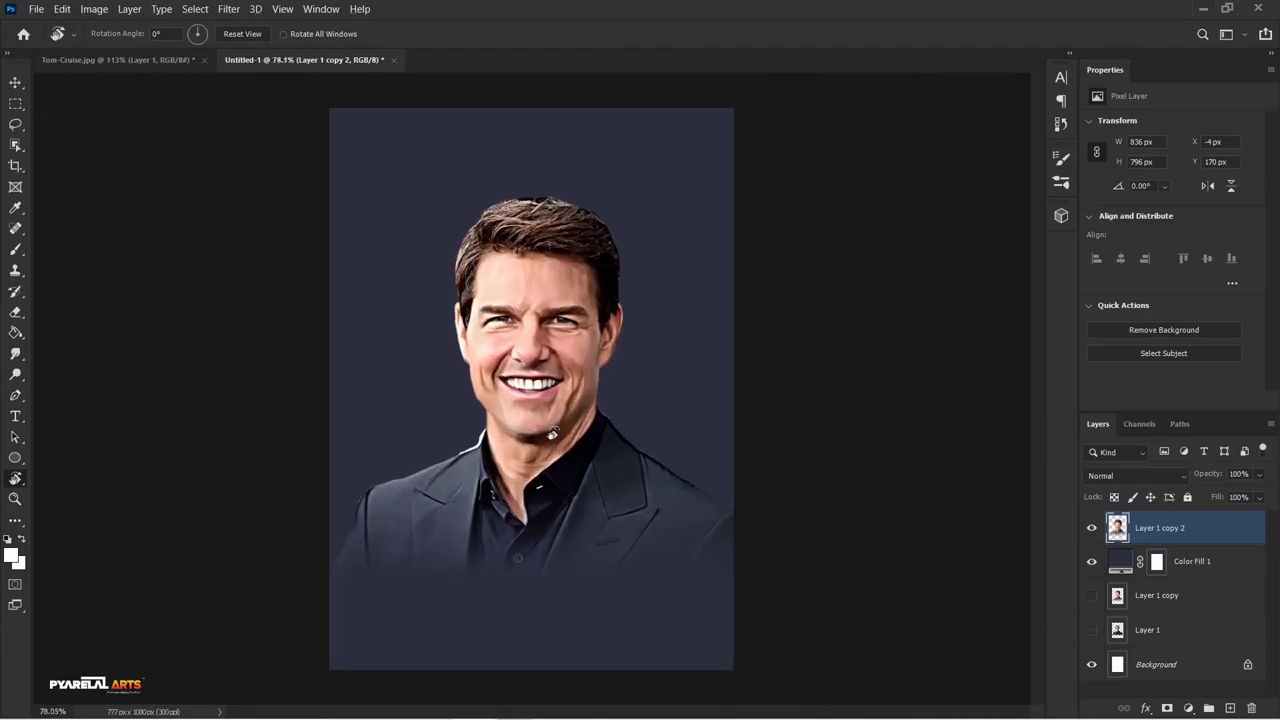
pyautogui.scroll(1, 552, 433)
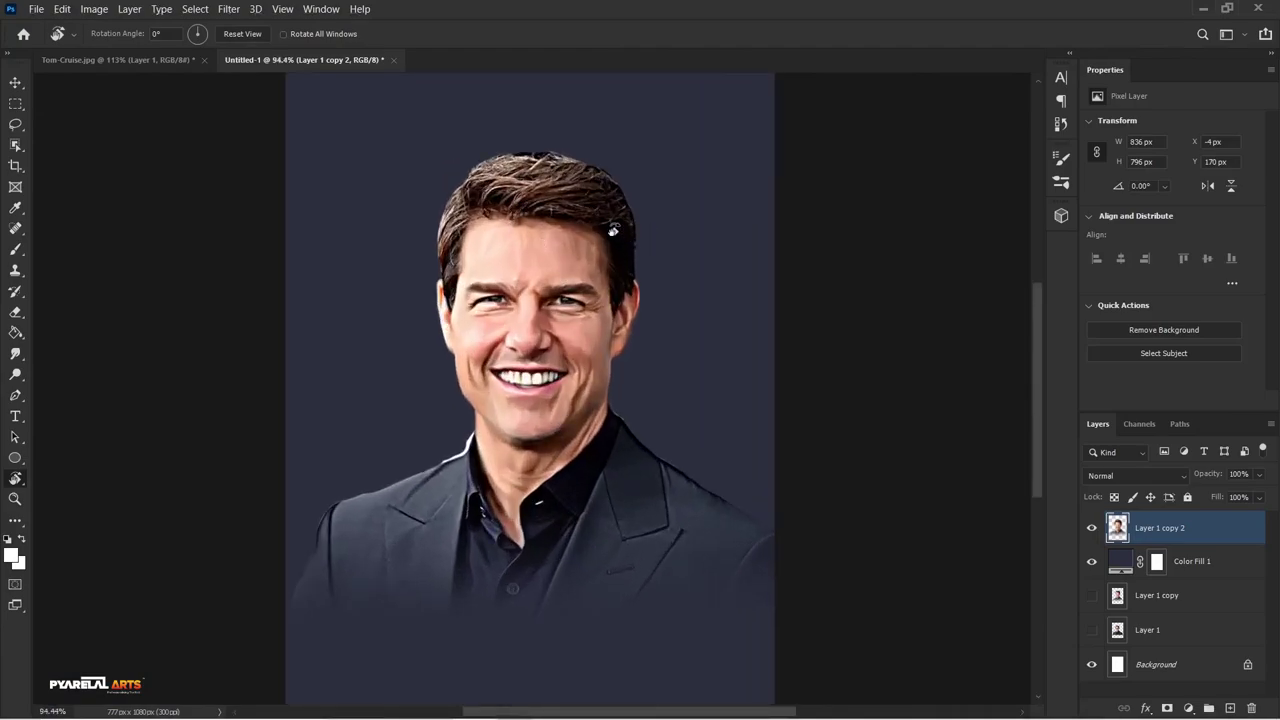
pyautogui.scroll(1, 593, 216)
pyautogui.scroll(1, 491, 210)
pyautogui.scroll(1, 502, 213)
pyautogui.scroll(2, 509, 213)
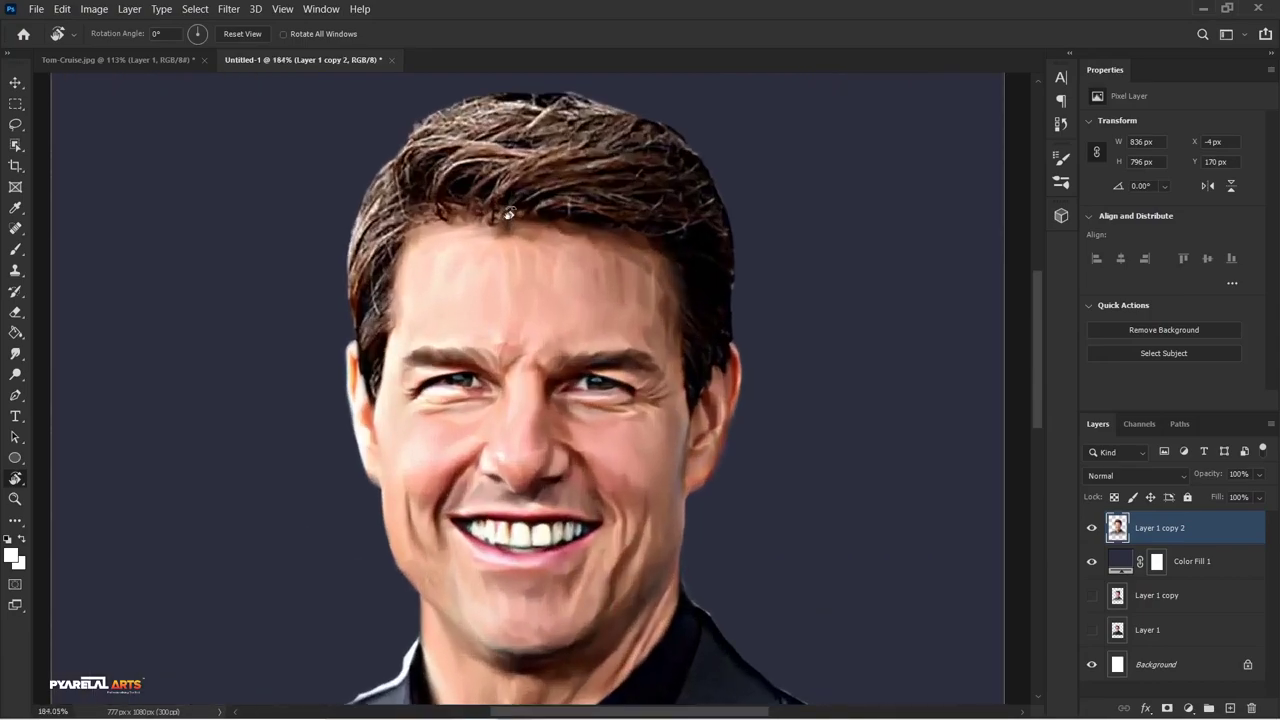
pyautogui.scroll(1, 509, 213)
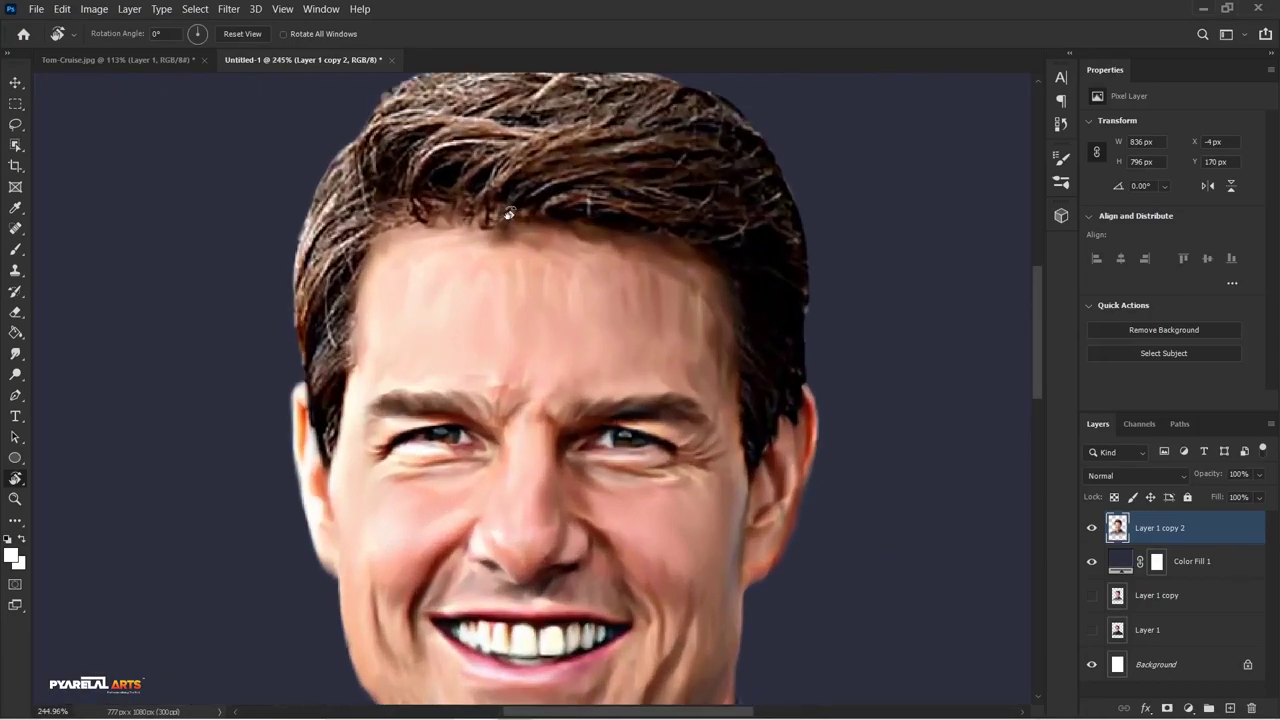
pyautogui.moveTo(509, 213); pyautogui.dragTo(643, 408)
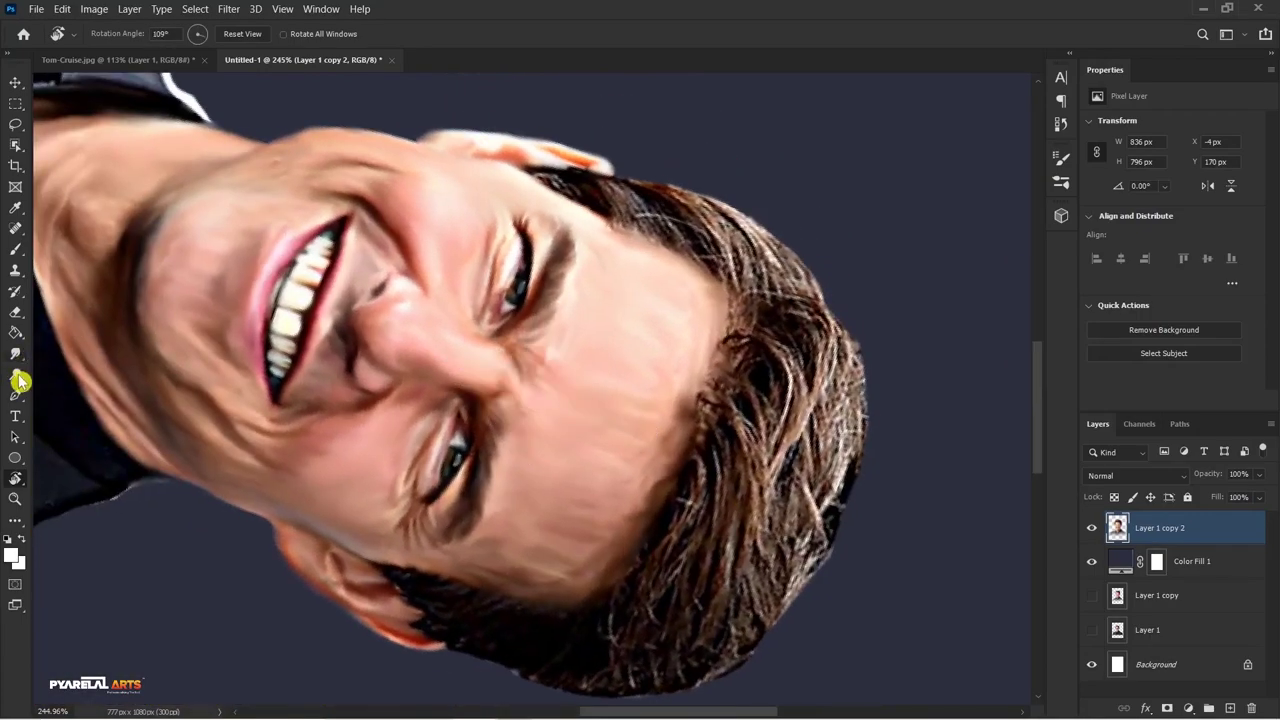
# Select the Smudge Tool at 70% strength and zoom in on the hair
pyautogui.moveTo(18, 360); pyautogui.dragTo(84, 381)
pyautogui.scroll(-1, 662, 460)
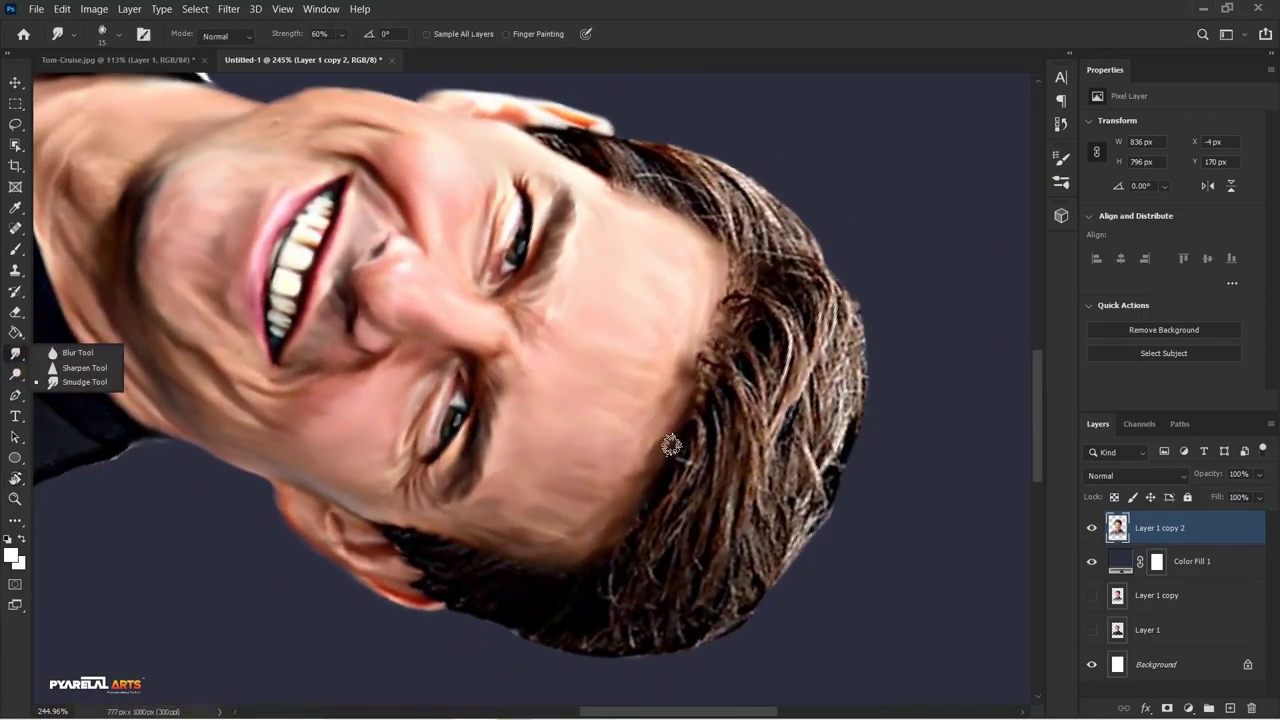
pyautogui.click(80, 381)
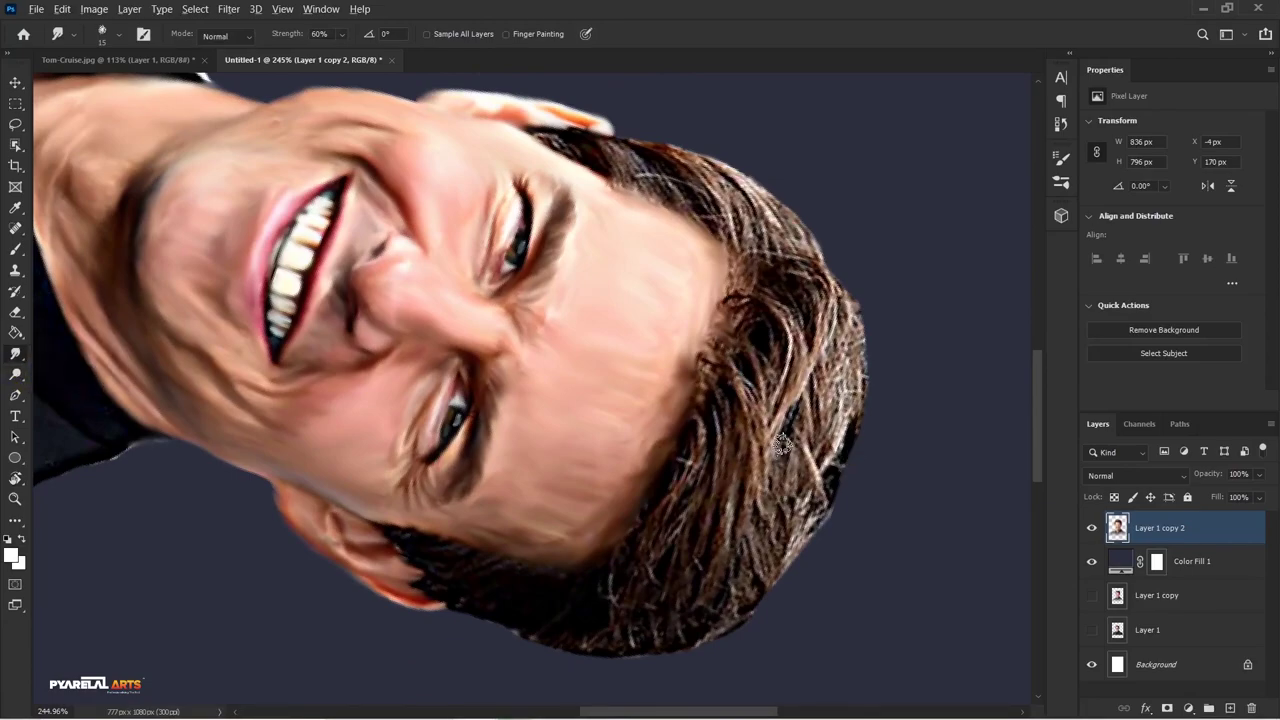
pyautogui.scroll(1, 781, 445)
pyautogui.scroll(1, 771, 432)
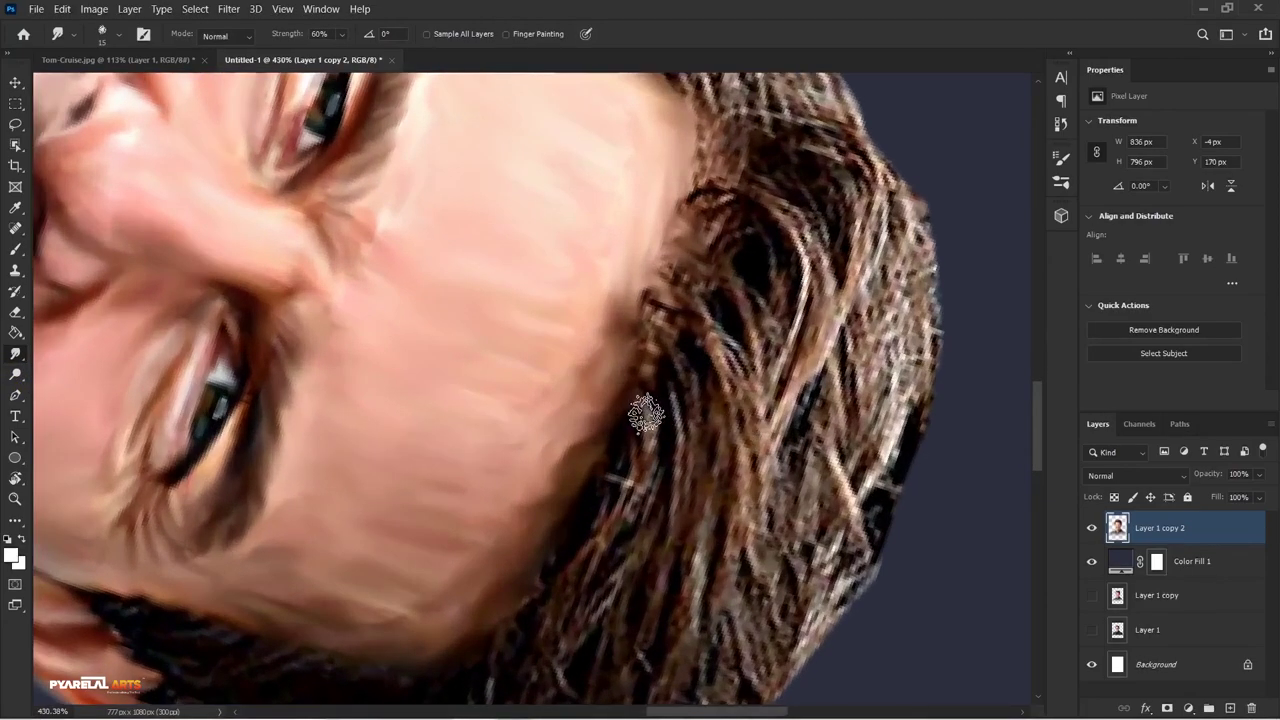
pyautogui.scroll(-1, 636, 410)
pyautogui.scroll(-1, 636, 410)
pyautogui.scroll(1, 636, 410)
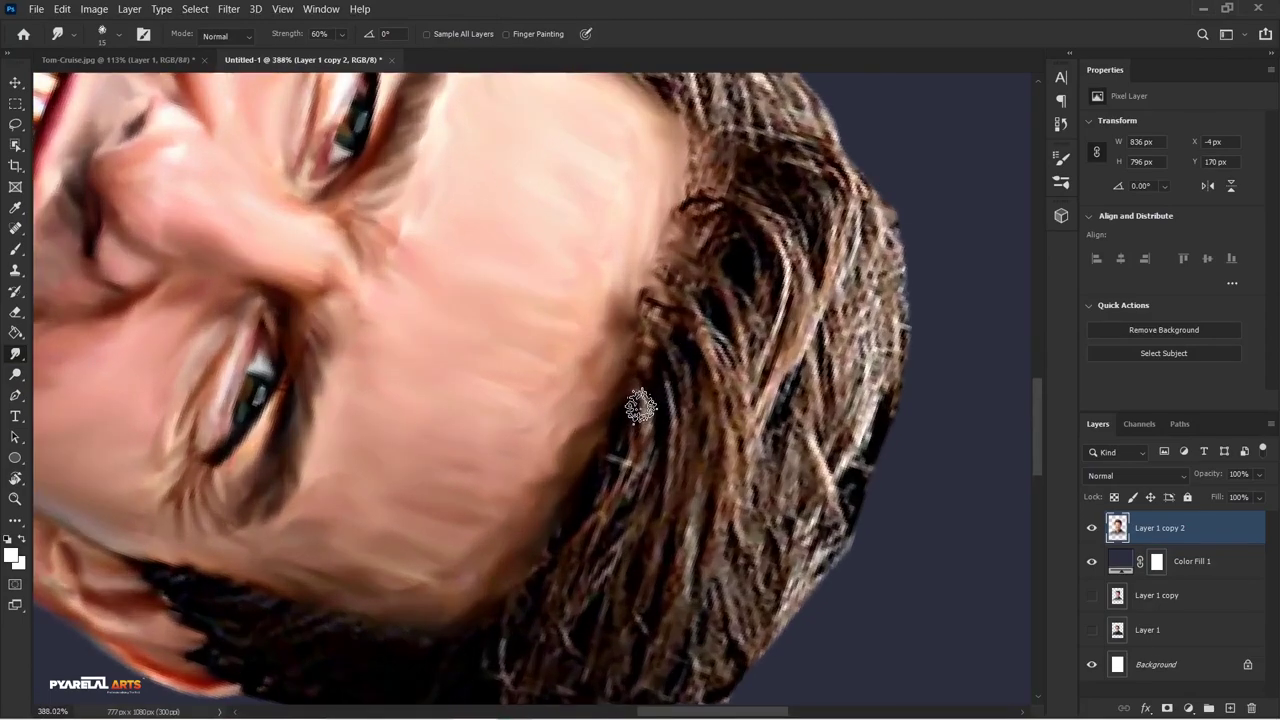
pyautogui.scroll(1, 640, 403)
# Smudge the hair strands near the hairline and down the jaw side into smooth streaks
pyautogui.moveTo(641, 305)
pyautogui.mouseDown()
pyautogui.moveTo(634, 391)
pyautogui.moveTo(609, 360)
pyautogui.moveTo(600, 429)
pyautogui.moveTo(576, 433)
pyautogui.moveTo(529, 489)
pyautogui.moveTo(589, 580)
pyautogui.mouseUp()
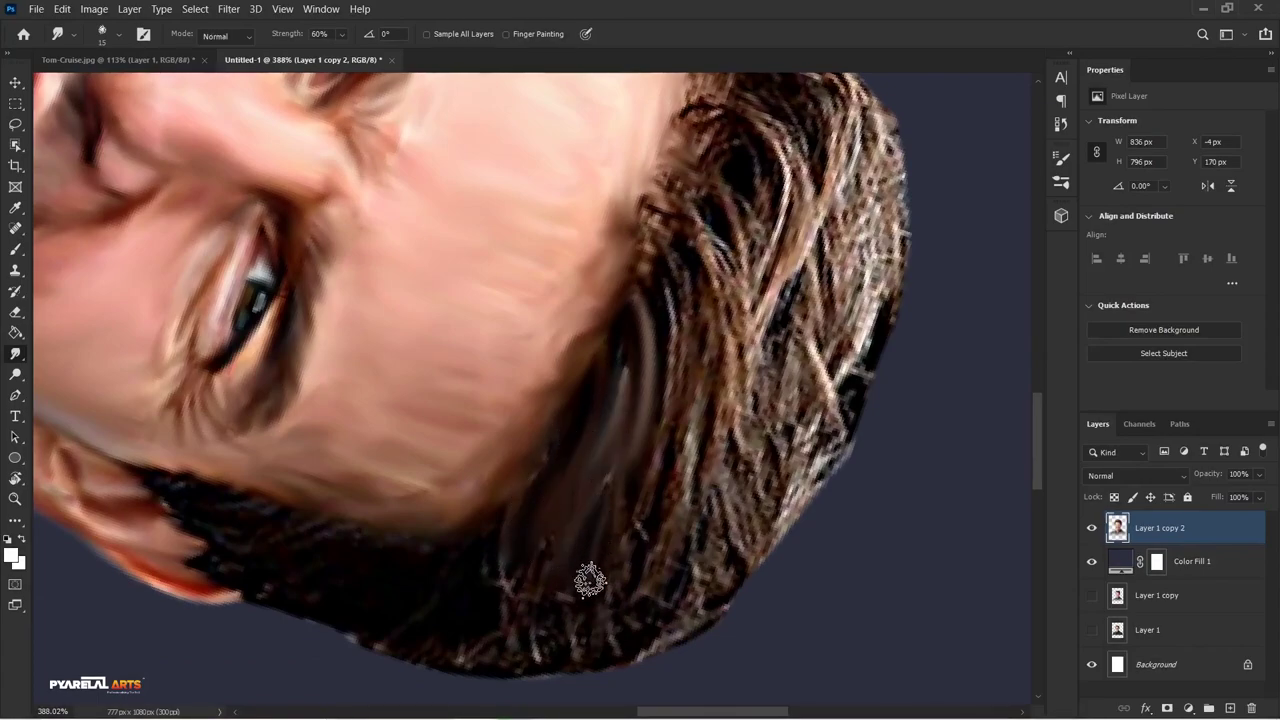
pyautogui.moveTo(677, 277)
pyautogui.mouseDown()
pyautogui.moveTo(660, 306)
pyautogui.moveTo(660, 366)
pyautogui.moveTo(646, 224)
pyautogui.moveTo(662, 240)
pyautogui.moveTo(685, 180)
pyautogui.moveTo(697, 186)
pyautogui.moveTo(666, 263)
pyautogui.moveTo(715, 240)
pyautogui.moveTo(740, 250)
pyautogui.moveTo(708, 323)
pyautogui.moveTo(714, 400)
pyautogui.moveTo(689, 437)
pyautogui.moveTo(698, 525)
pyautogui.moveTo(669, 449)
pyautogui.moveTo(654, 529)
pyautogui.moveTo(663, 523)
pyautogui.mouseUp()
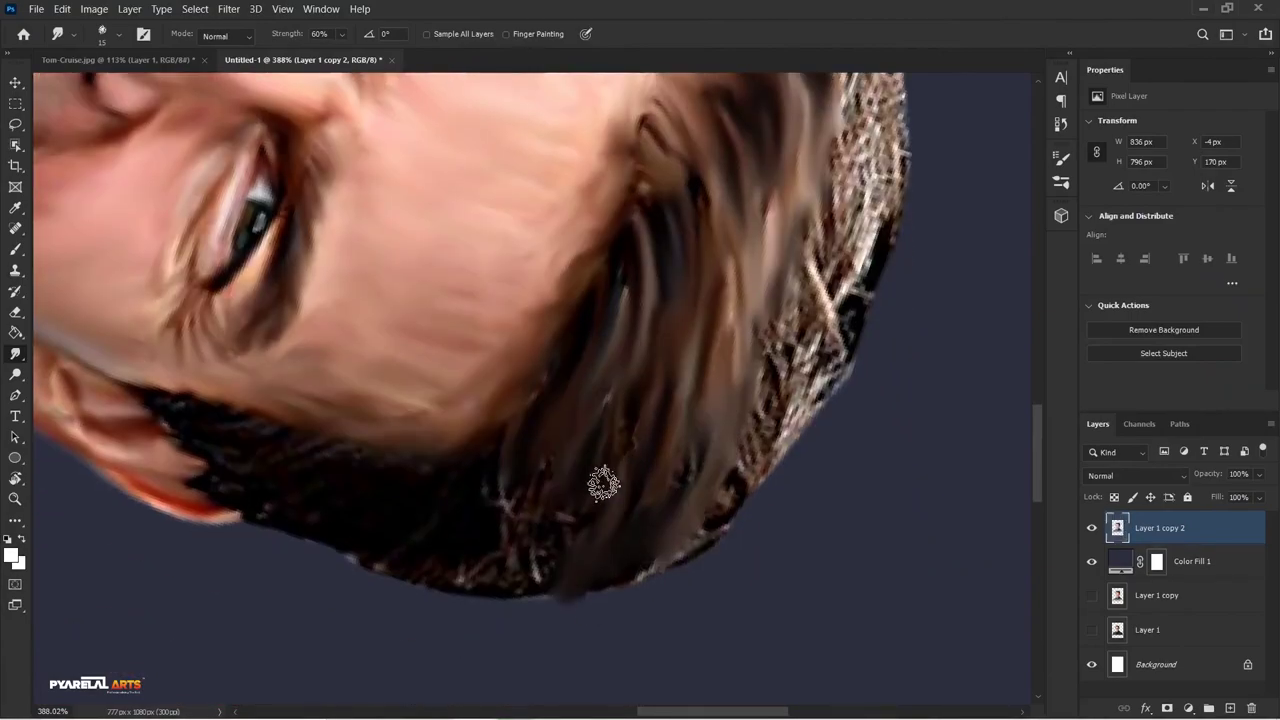
pyautogui.moveTo(603, 484)
pyautogui.mouseDown()
pyautogui.moveTo(491, 517)
pyautogui.moveTo(277, 463)
pyautogui.moveTo(170, 410)
pyautogui.mouseUp()
pyautogui.moveTo(517, 457); pyautogui.dragTo(667, 549)
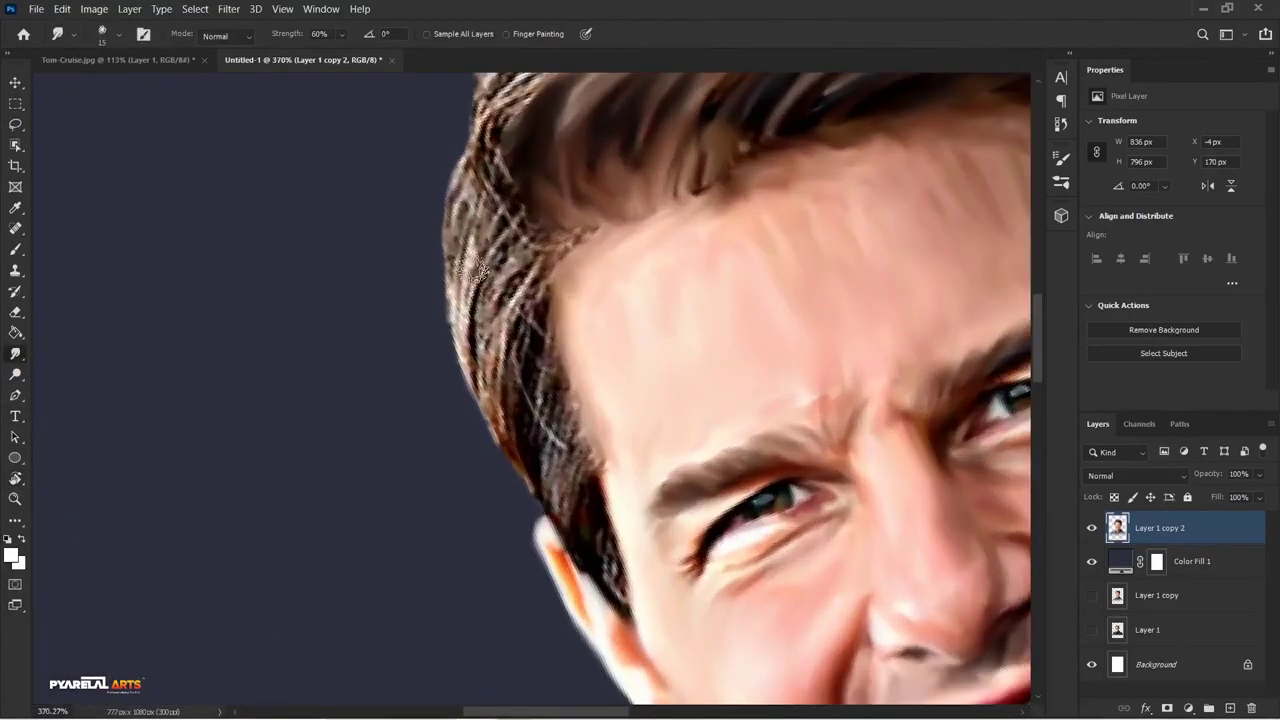
pyautogui.moveTo(476, 268)
pyautogui.mouseDown()
pyautogui.moveTo(583, 471)
pyautogui.moveTo(620, 600)
pyautogui.mouseUp()
# Rotate the view upside down and around the hair's outer edge
pyautogui.scroll(-3, 407, 383)
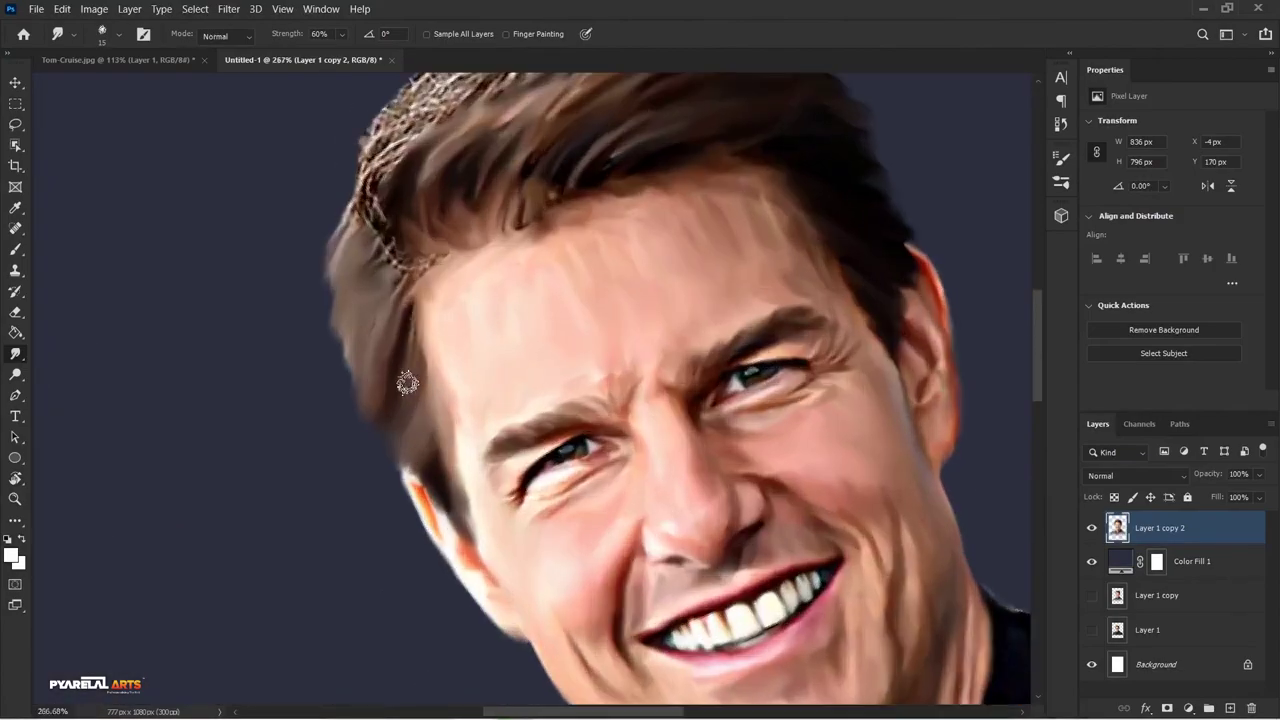
pyautogui.press('r')
pyautogui.scroll(2, 474, 250)
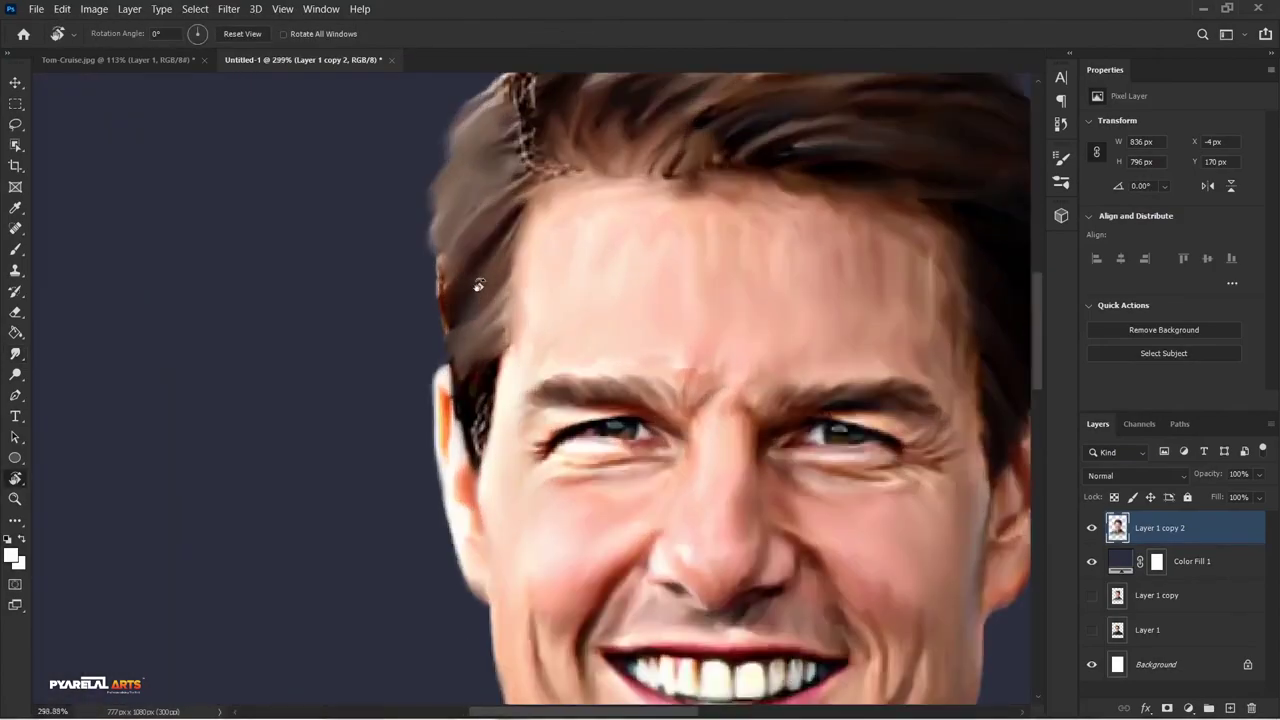
pyautogui.scroll(3, 474, 250)
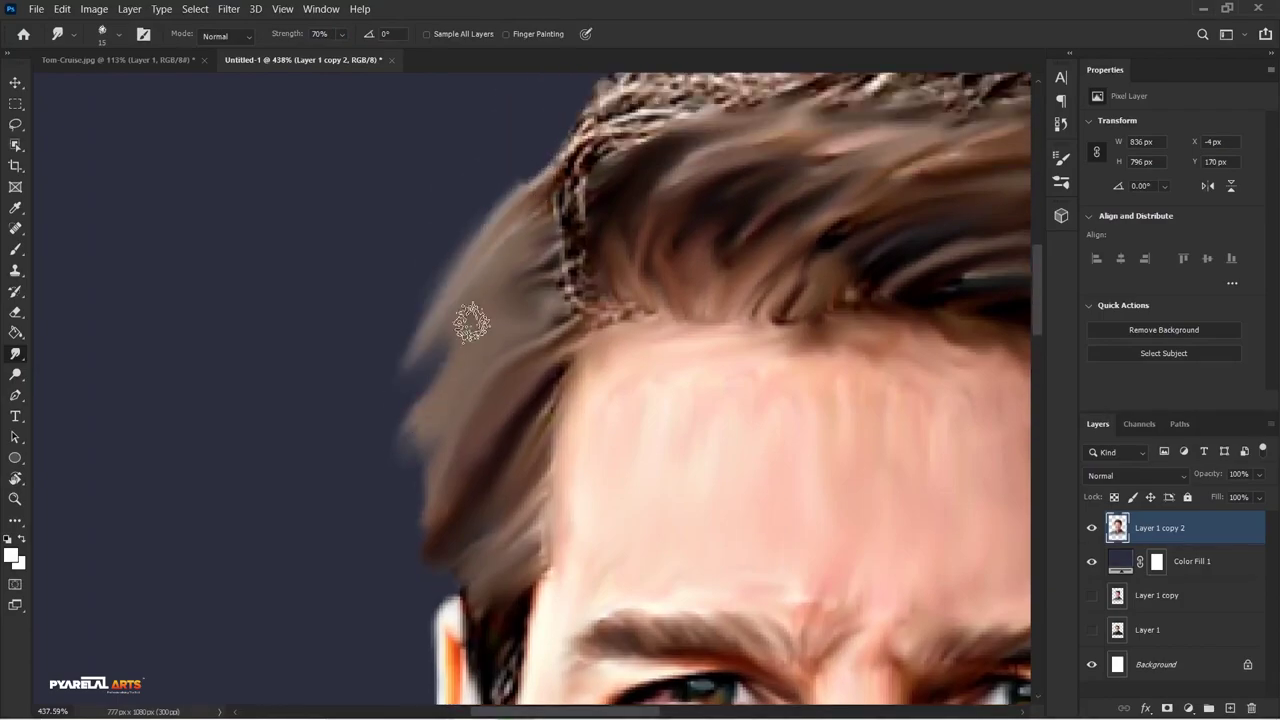
pyautogui.scroll(-2, 528, 314)
pyautogui.scroll(-5, 500, 571)
pyautogui.scroll(5, 517, 374)
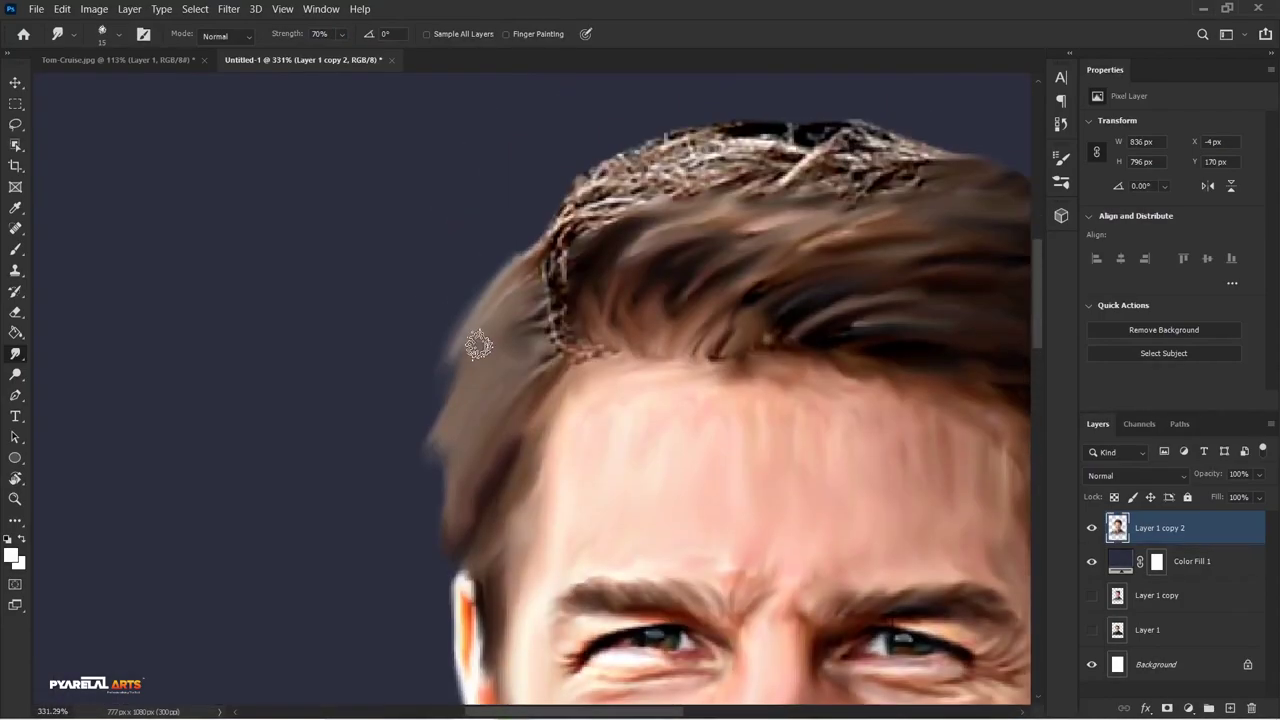
pyautogui.moveTo(477, 343)
pyautogui.mouseDown()
pyautogui.moveTo(441, 455)
pyautogui.moveTo(577, 200)
pyautogui.mouseUp()
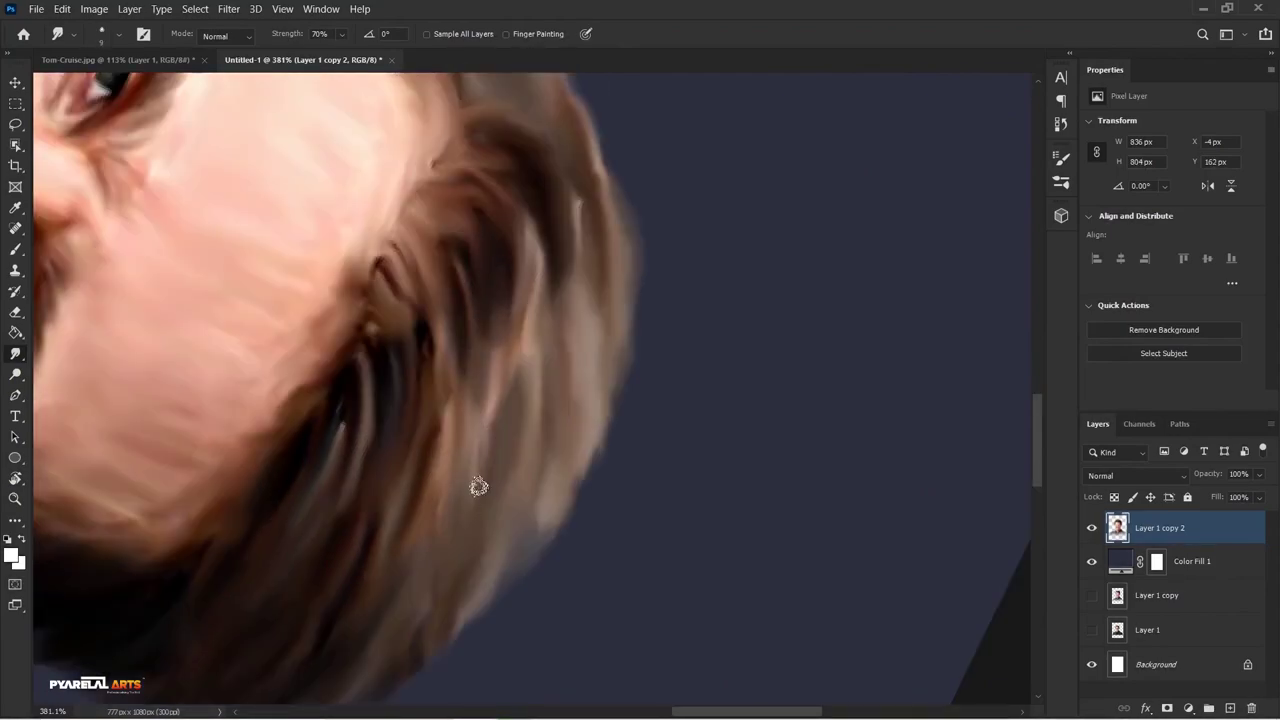
pyautogui.moveTo(537, 453); pyautogui.dragTo(449, 257)
# Reset the view rotation to upright and fit the whole face in view
pyautogui.scroll(2, 592, 362)
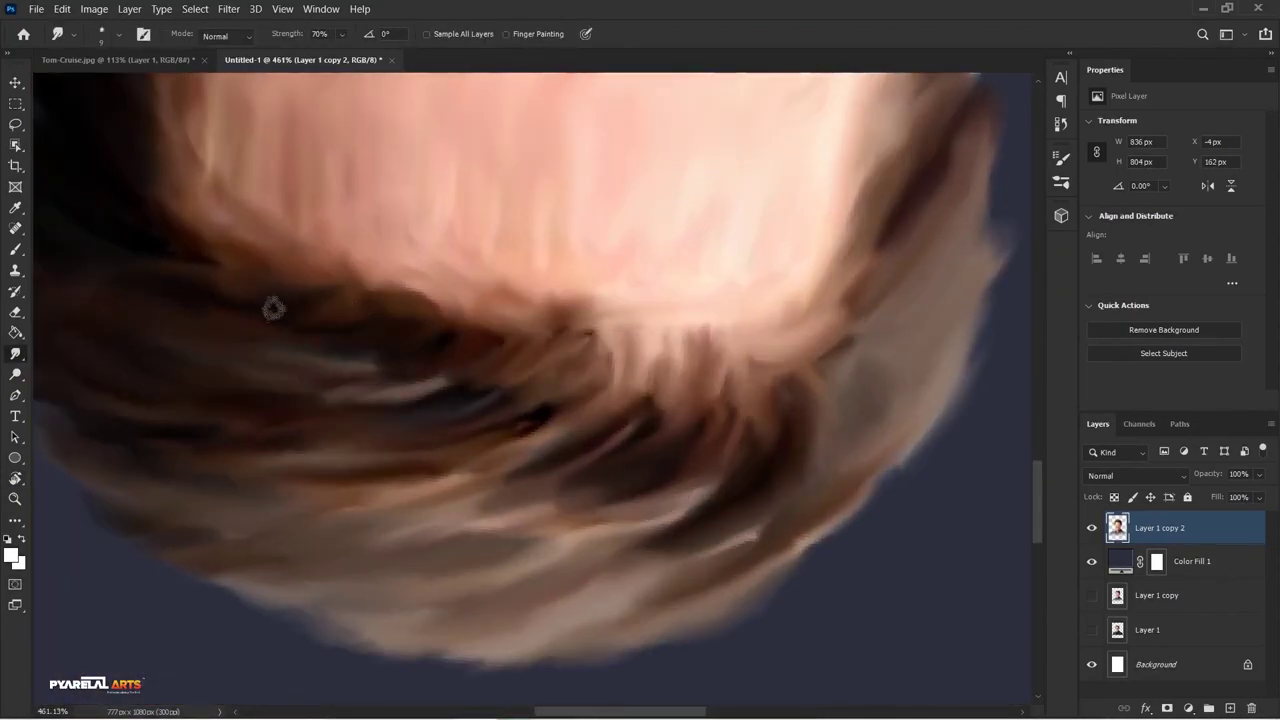
pyautogui.press('r')
pyautogui.press('Escape')
pyautogui.hotkey('ctrl', '0')
pyautogui.scroll(2, 577, 527)
pyautogui.scroll(3, 346, 377)
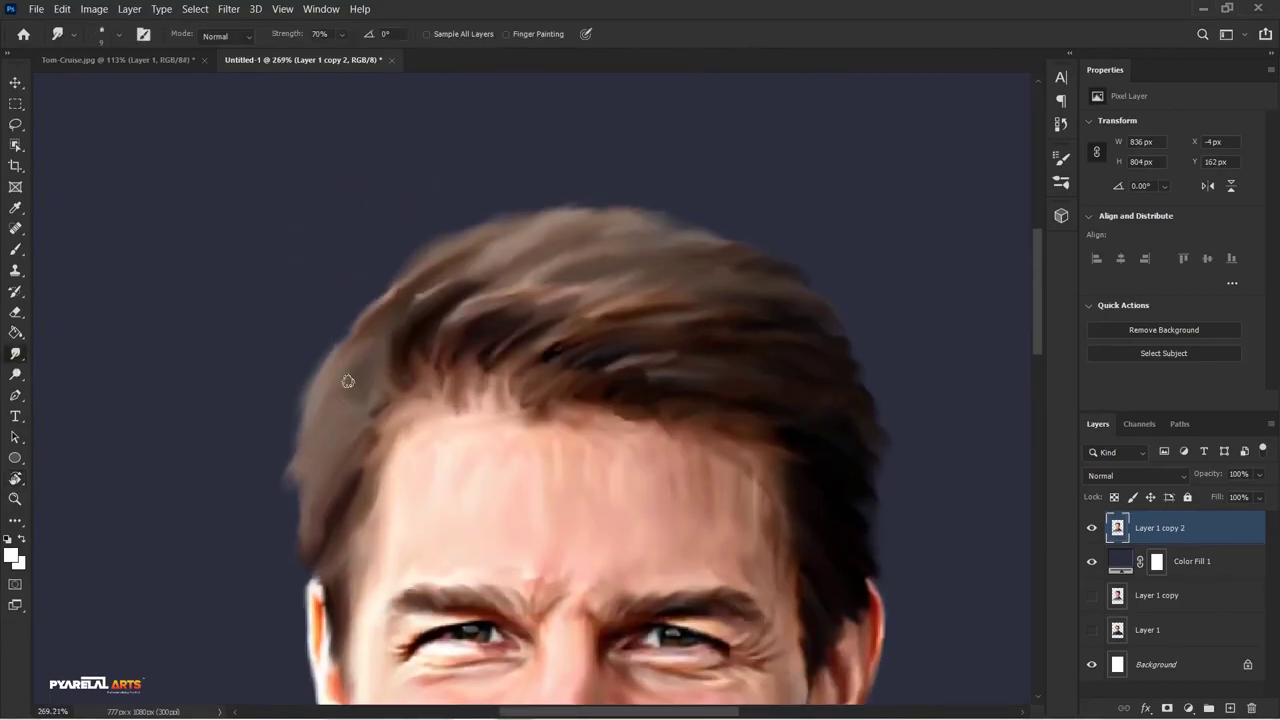
pyautogui.scroll(-4, 346, 377)
# Lower the smudge strength to 50% and zoom in on the jacket
pyautogui.scroll(-1, 346, 377)
pyautogui.scroll(4, 541, 455)
pyautogui.scroll(-2, 541, 455)
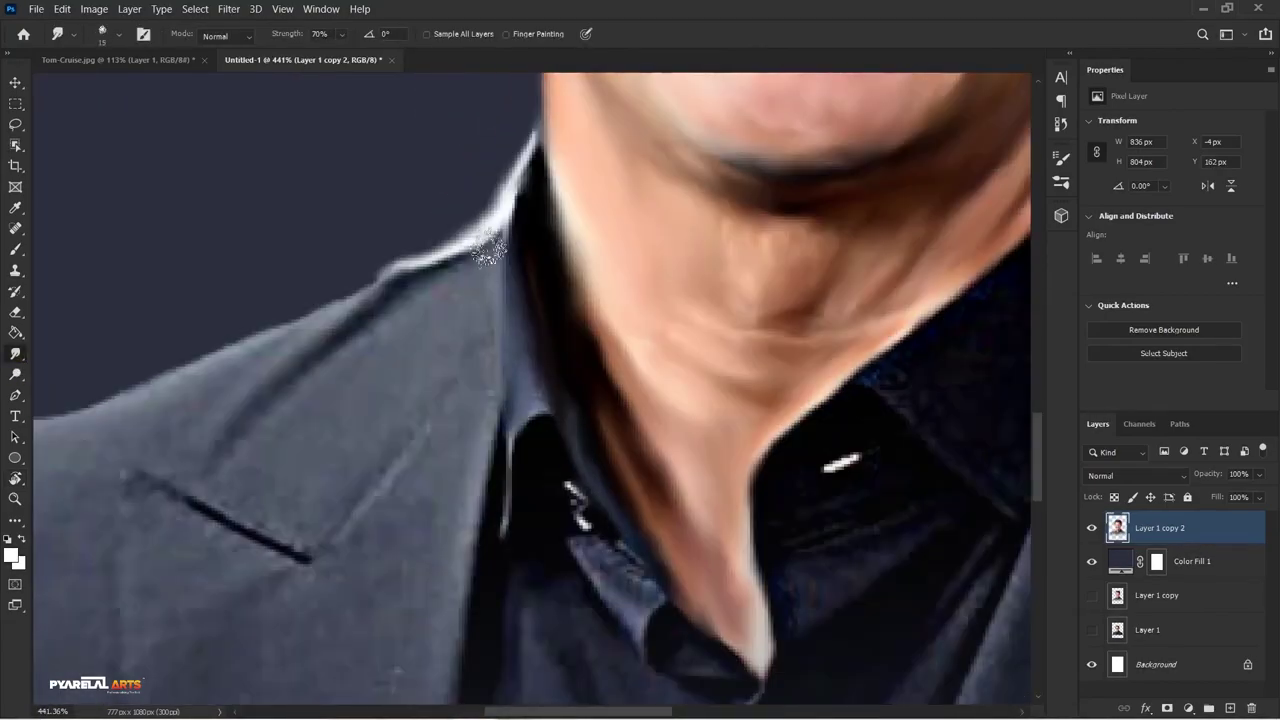
pyautogui.scroll(-2, 413, 500)
pyautogui.scroll(-2, 413, 500)
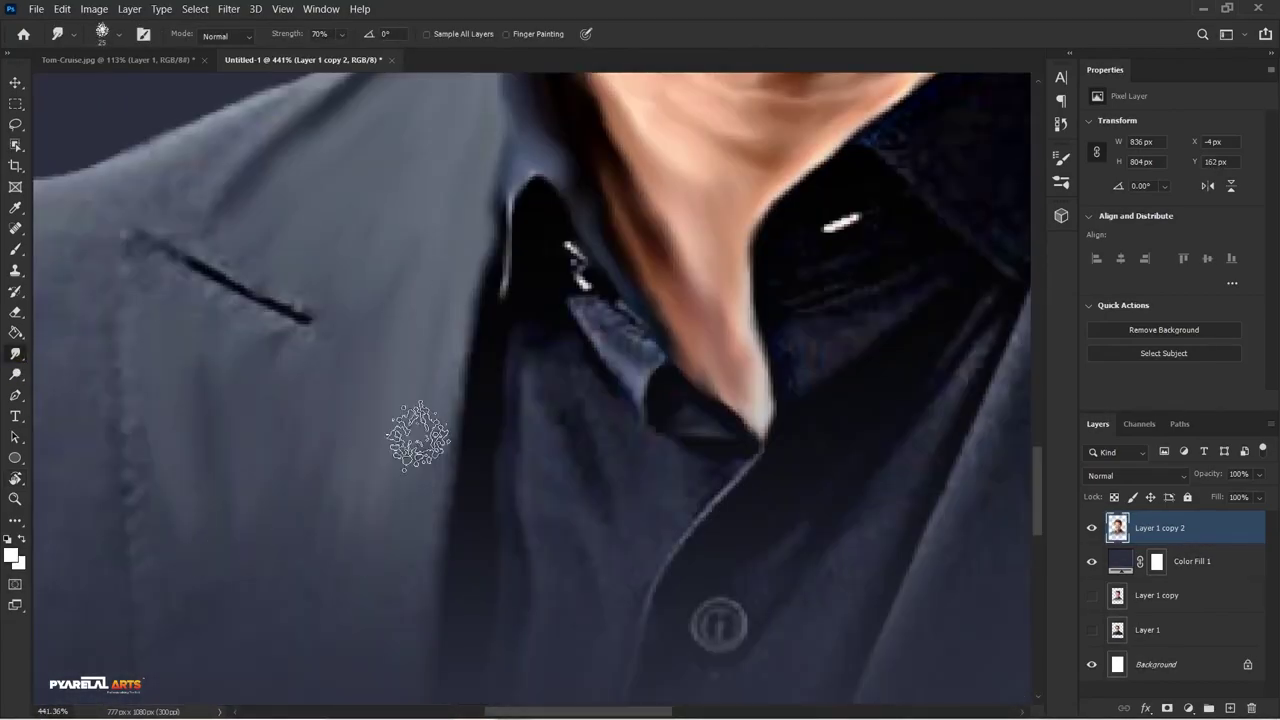
pyautogui.scroll(-2, 414, 434)
pyautogui.scroll(-3, 266, 349)
pyautogui.press('5')
pyautogui.scroll(-2, 314, 351)
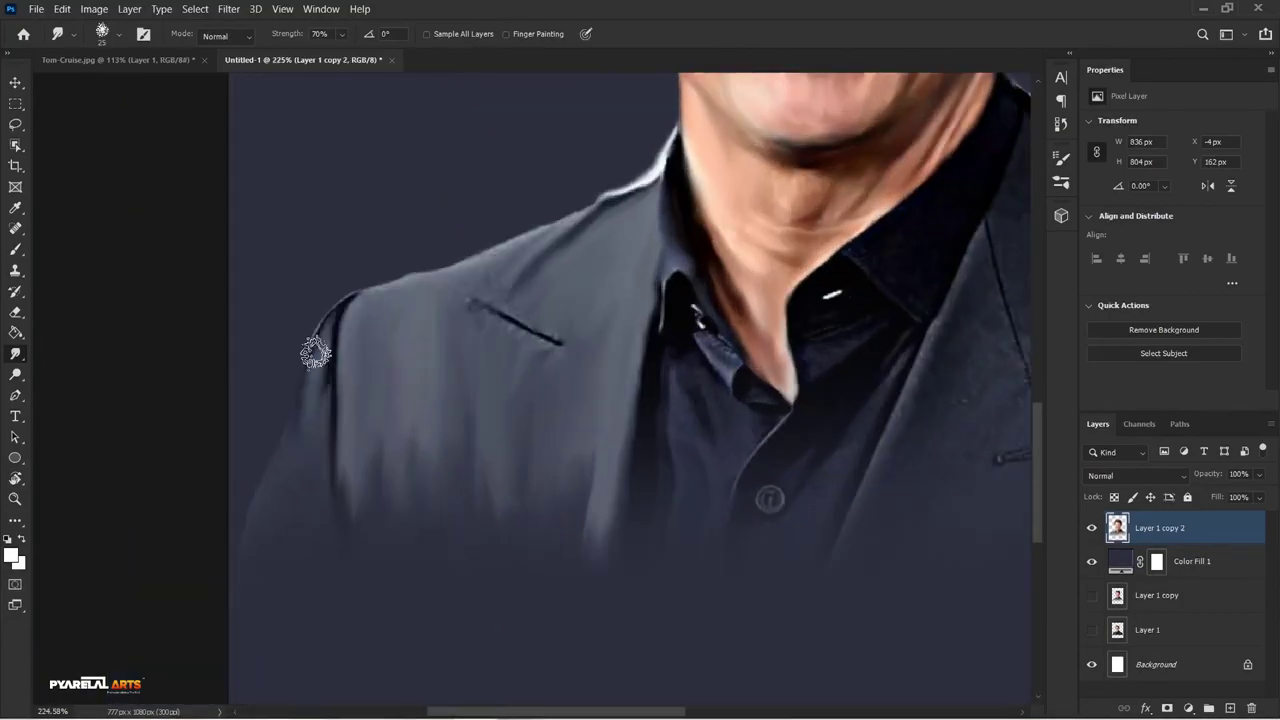
pyautogui.scroll(-2, 346, 509)
# Smudge the jacket collar and lapel edges at 29% strength, then fit the portrait in the window
pyautogui.scroll(3, 654, 420)
pyautogui.scroll(-1, 476, 359)
pyautogui.scroll(1, 476, 359)
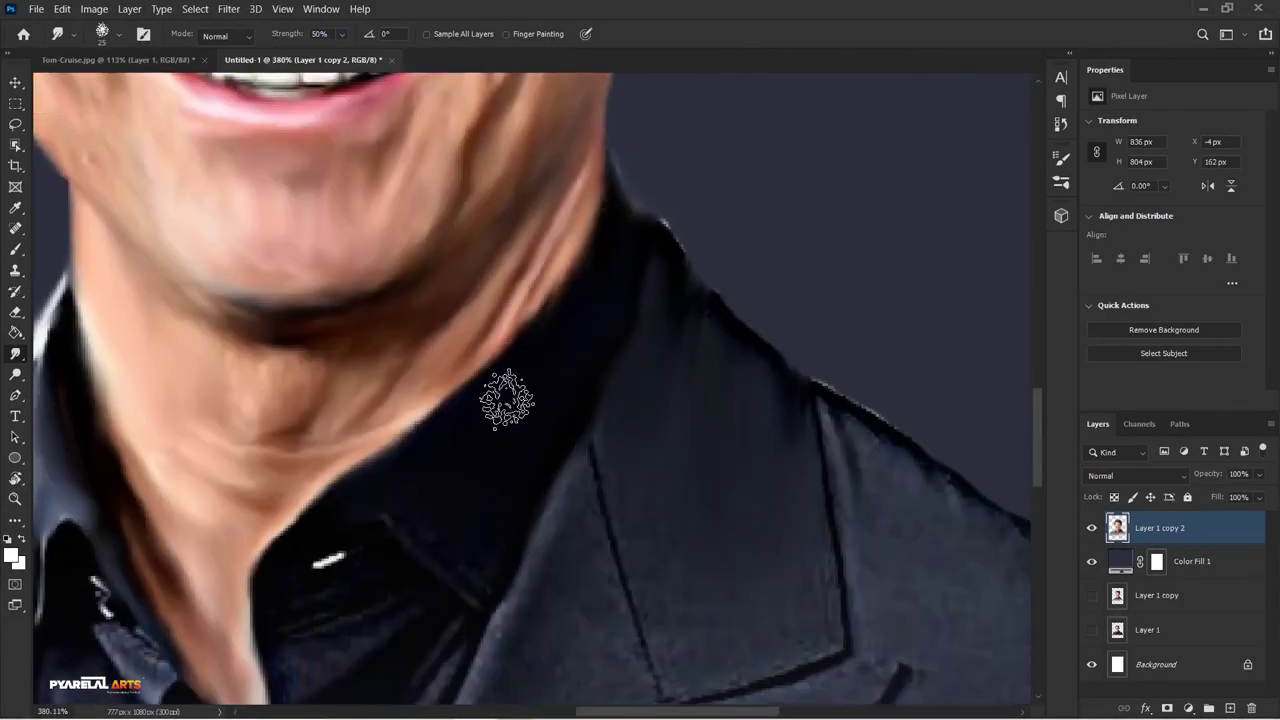
pyautogui.scroll(-1, 429, 623)
pyautogui.scroll(-2, 357, 586)
pyautogui.scroll(2, 725, 461)
pyautogui.scroll(-4, 725, 461)
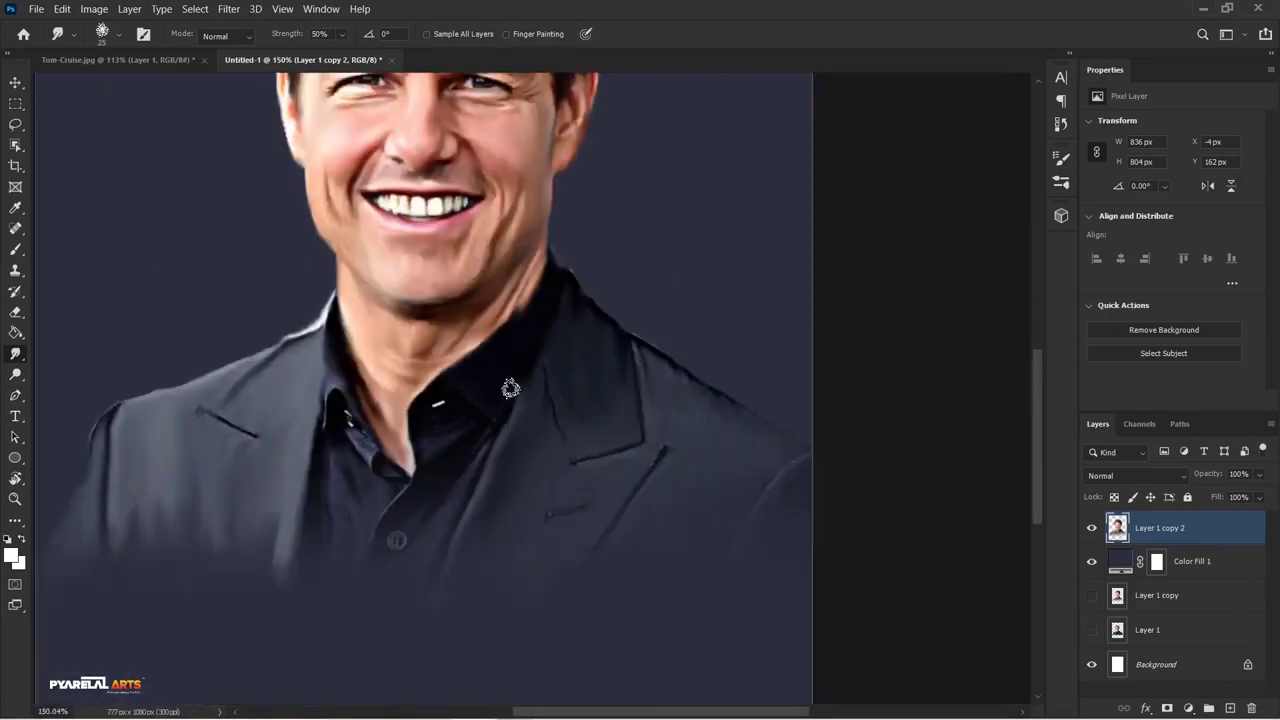
pyautogui.scroll(3, 430, 393)
pyautogui.scroll(-1, 487, 459)
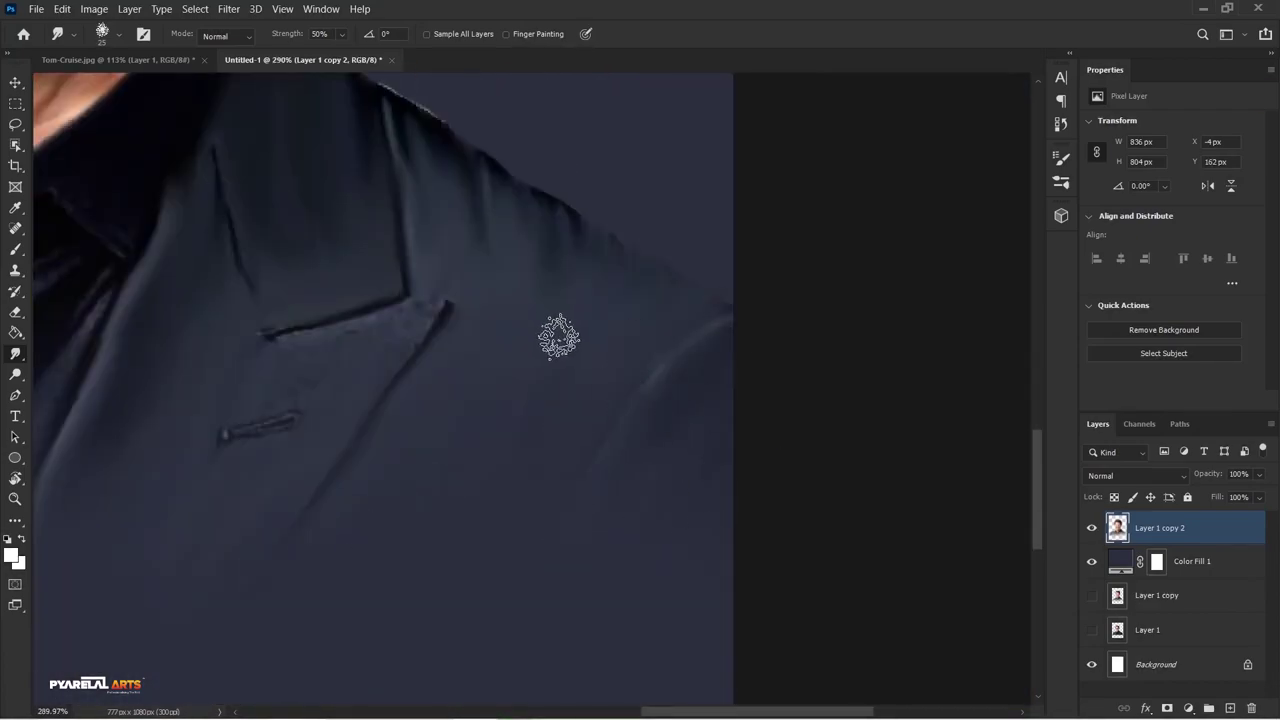
pyautogui.scroll(-4, 552, 340)
pyautogui.scroll(1, 538, 491)
pyautogui.scroll(4, 538, 491)
pyautogui.scroll(-1, 652, 366)
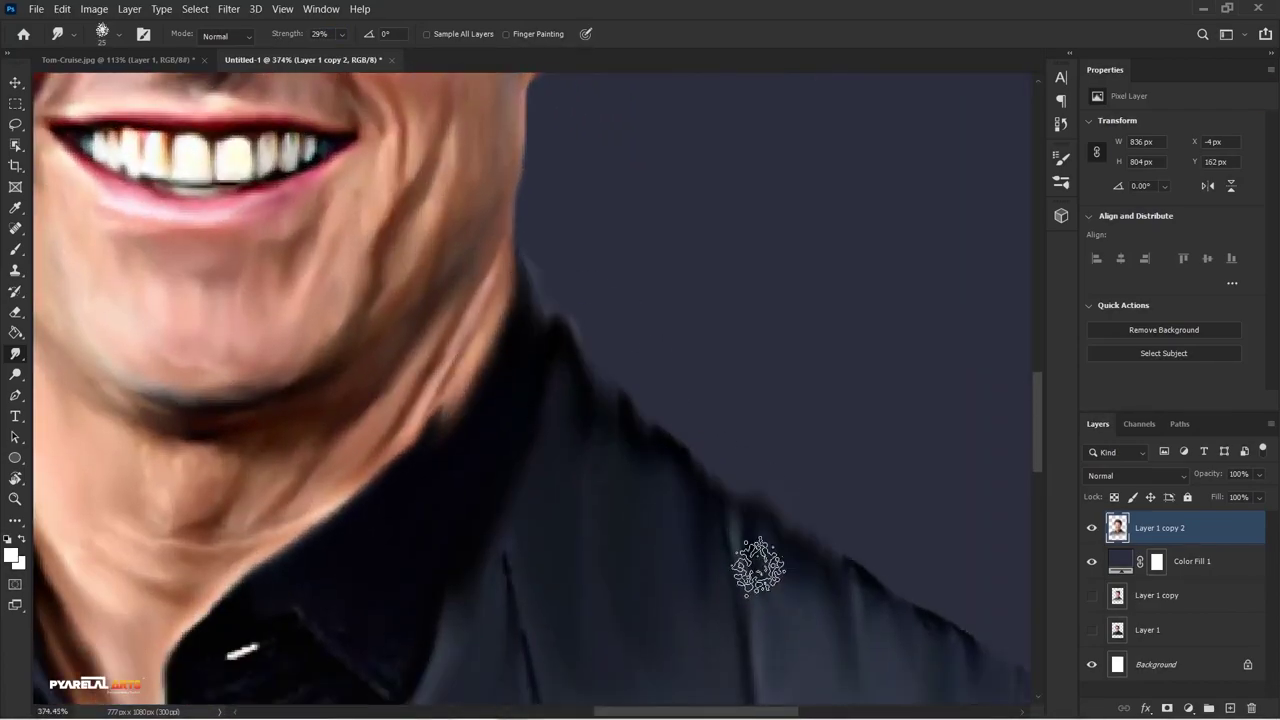
pyautogui.scroll(-1, 754, 566)
pyautogui.moveTo(279, 453); pyautogui.dragTo(579, 333)
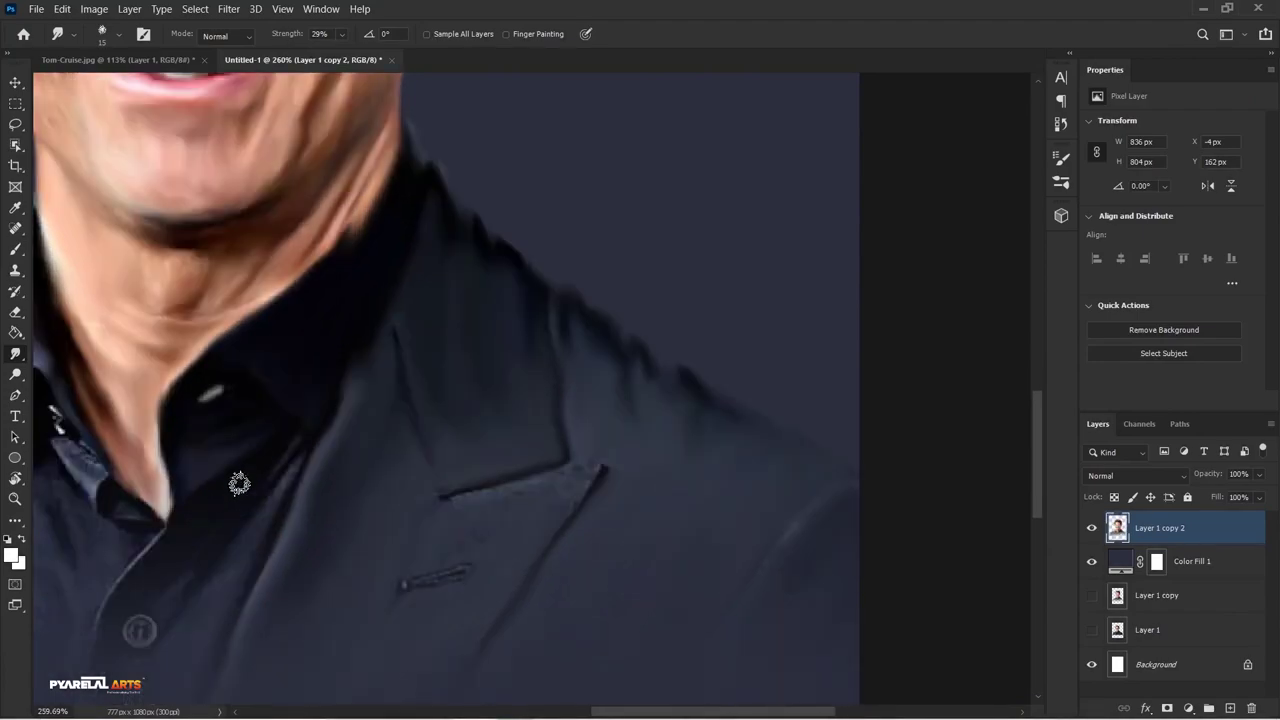
pyautogui.scroll(-2, 401, 571)
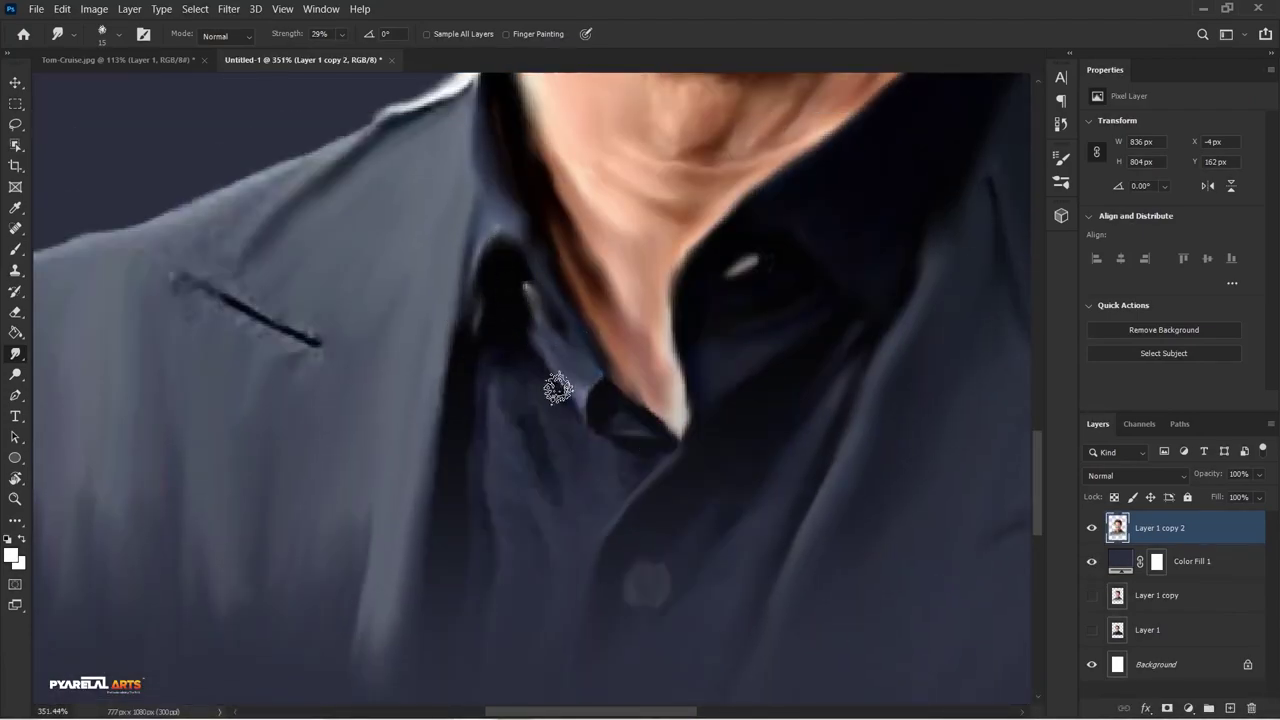
pyautogui.moveTo(557, 380); pyautogui.dragTo(628, 405)
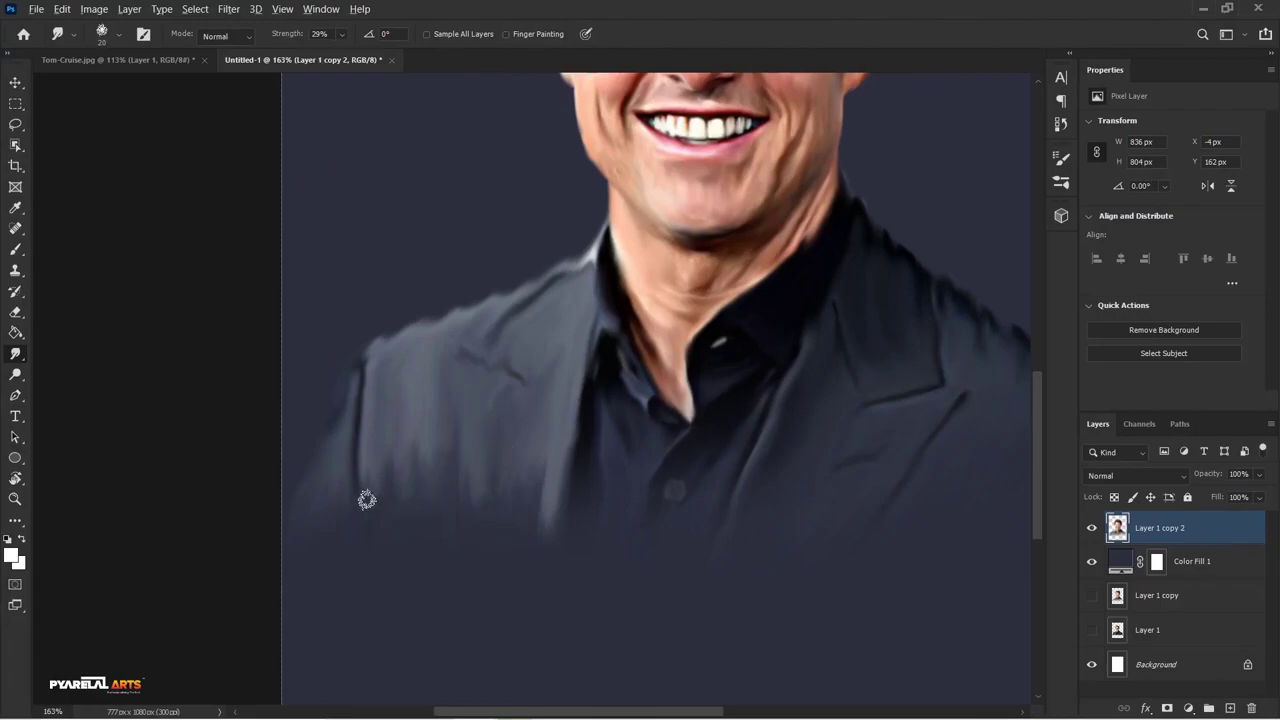
pyautogui.hotkey('ctrl', '0')
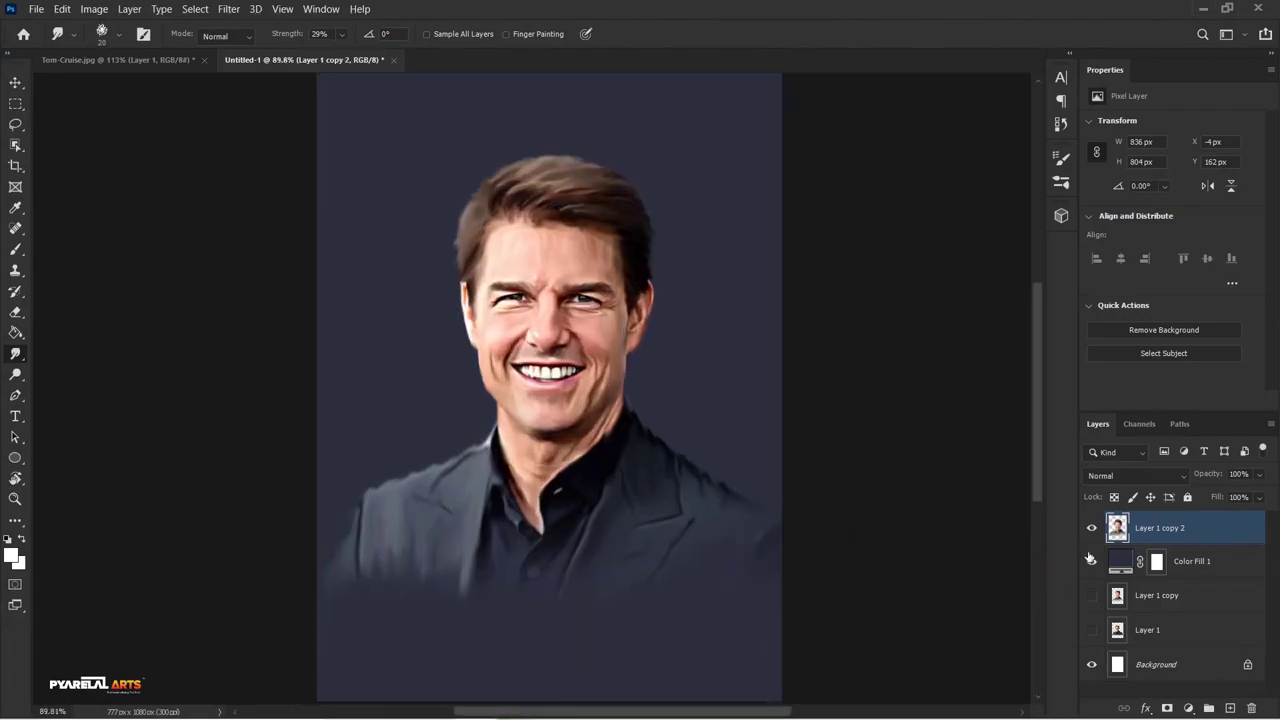
pyautogui.click(1092, 563)
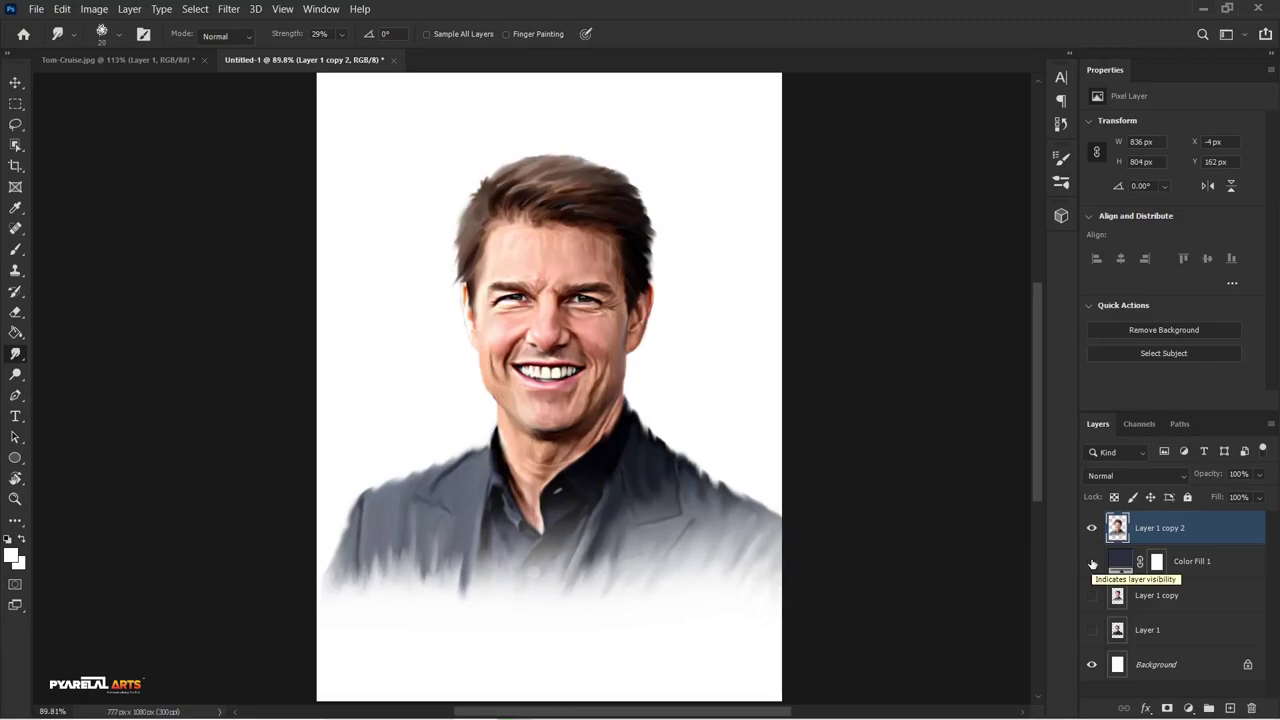
pyautogui.click(1092, 563)
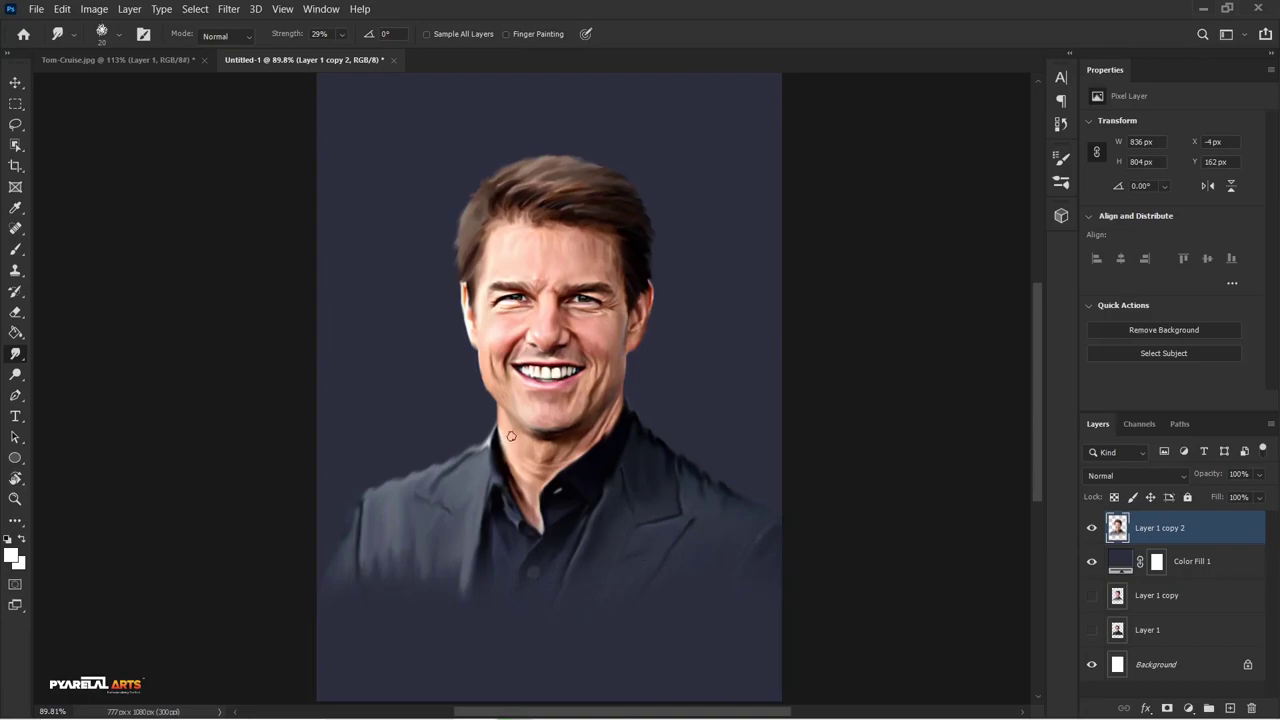
pyautogui.scroll(-3, 519, 395)
pyautogui.scroll(2, 519, 395)
pyautogui.scroll(1, 519, 395)
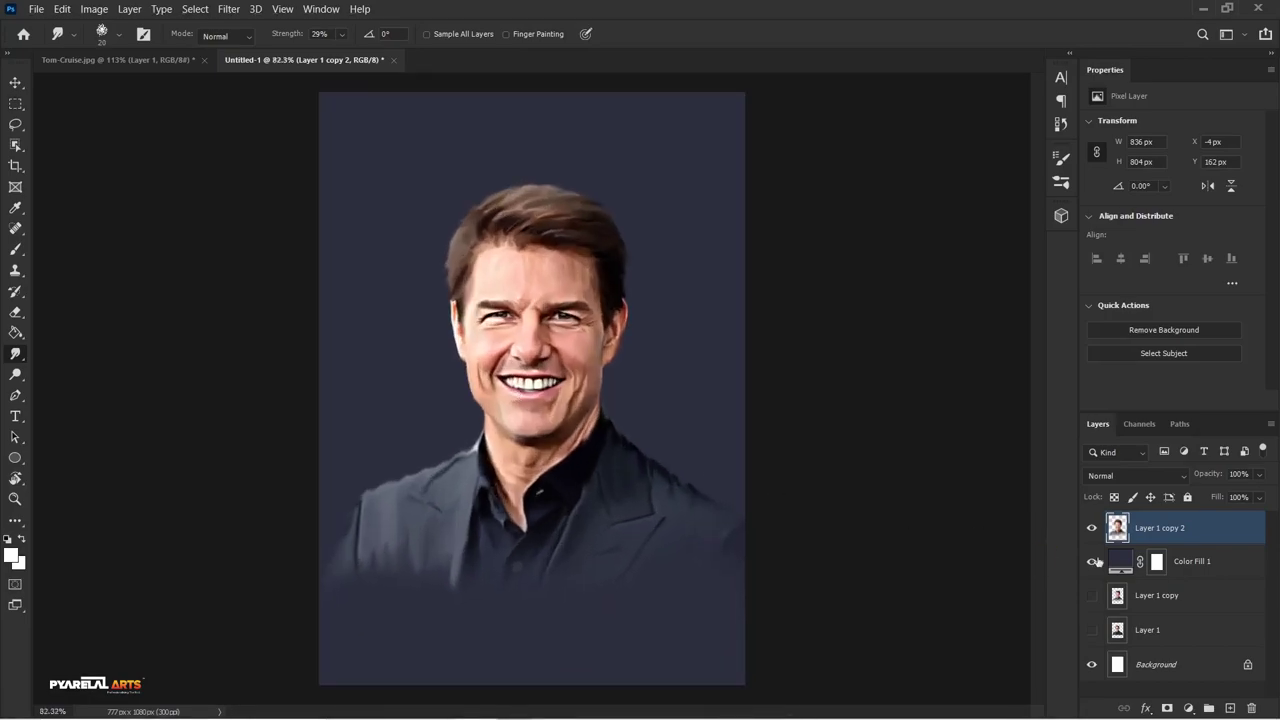
pyautogui.click(1201, 561)
# Add a new Layer 2 and pick the Brush Tool with the Soft Round preset at 0% hardness
pyautogui.click(1229, 708)
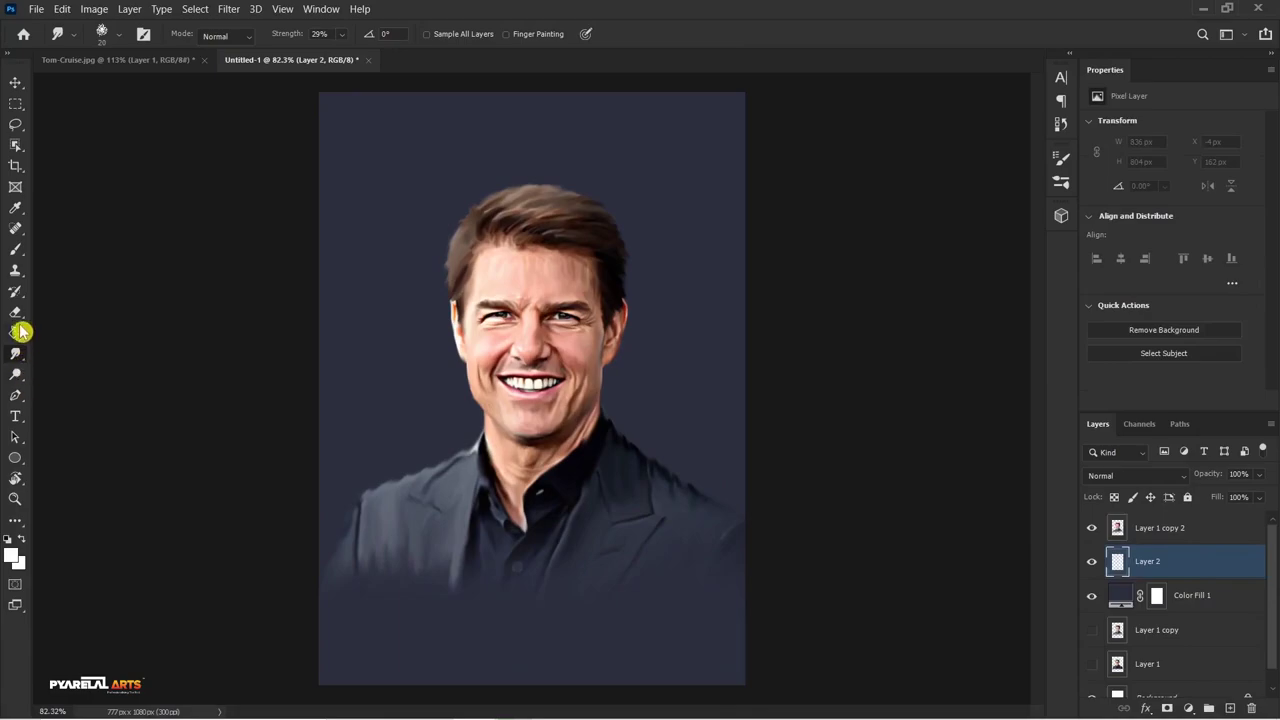
pyautogui.rightClick(15, 252)
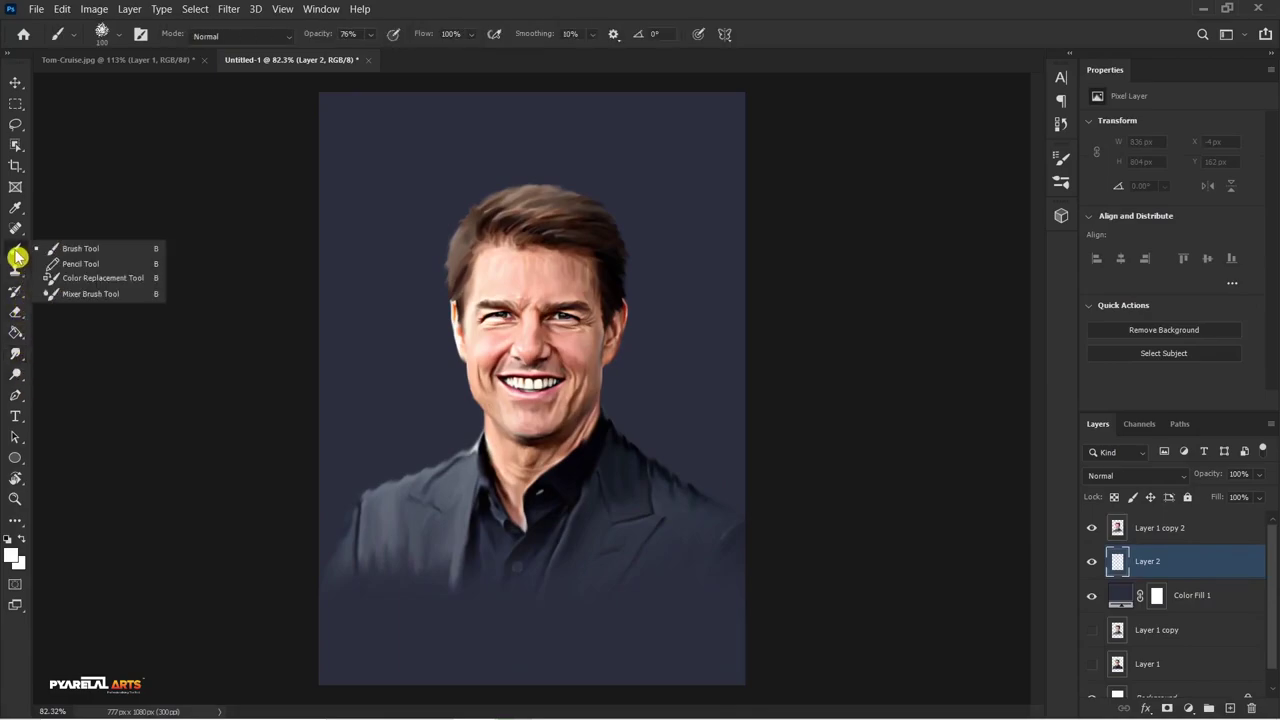
pyautogui.click(60, 249)
pyautogui.rightClick(493, 329)
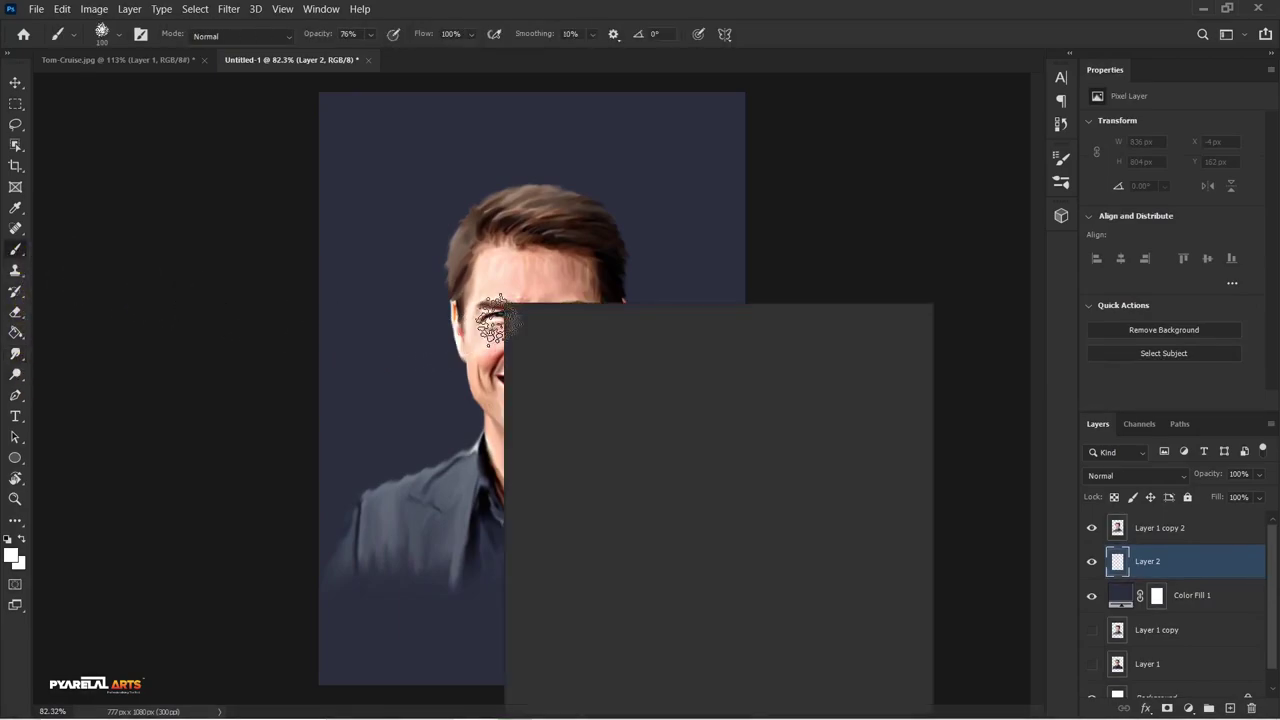
pyautogui.moveTo(894, 493); pyautogui.dragTo(897, 458)
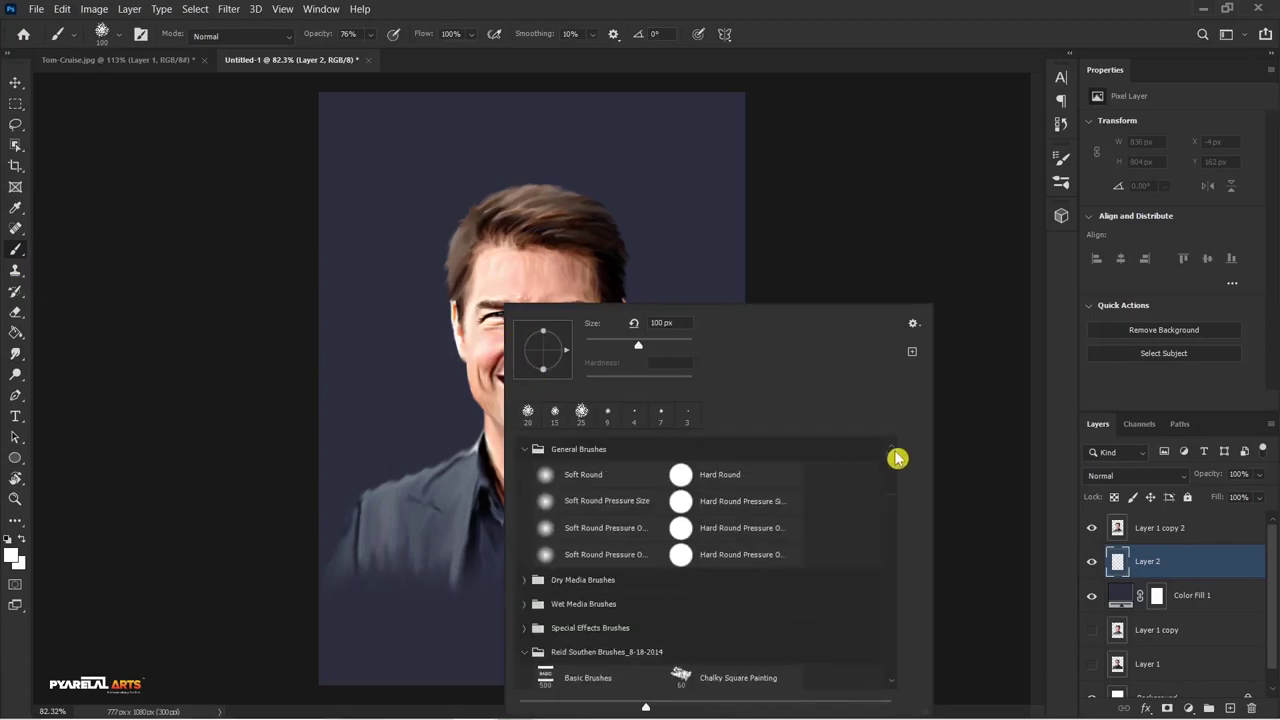
pyautogui.click(610, 472)
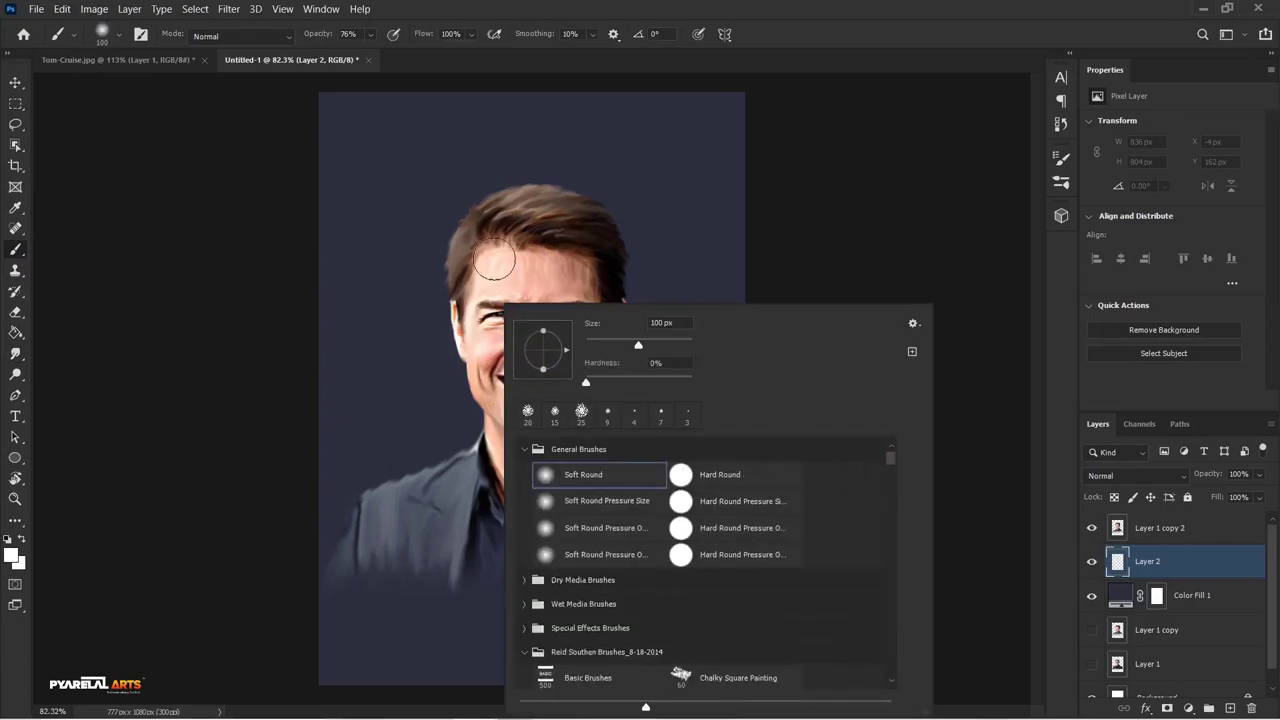
pyautogui.click(877, 20)
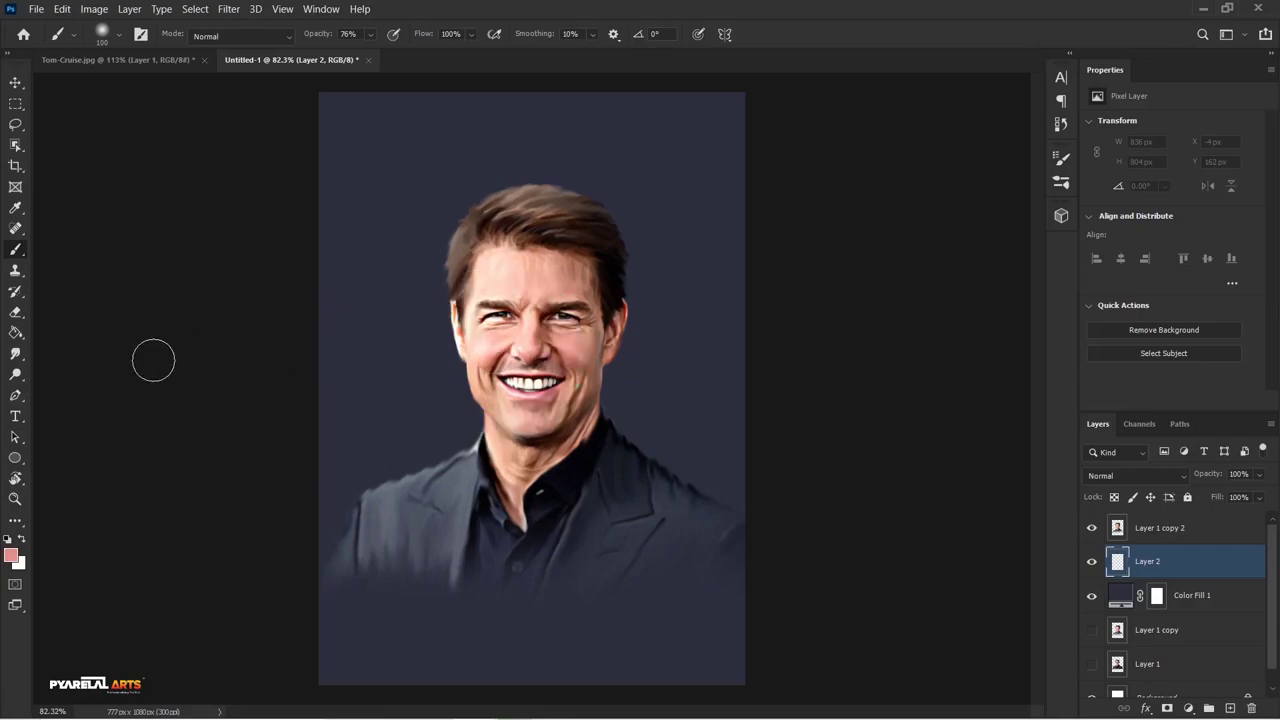
# Paint a single soft pink dab over the face with a 125 px brush
pyautogui.click(375, 338)
pyautogui.hotkey('ctrl', 'z')
pyautogui.press(']')
pyautogui.press(']')
pyautogui.press(']')
pyautogui.click(534, 370)
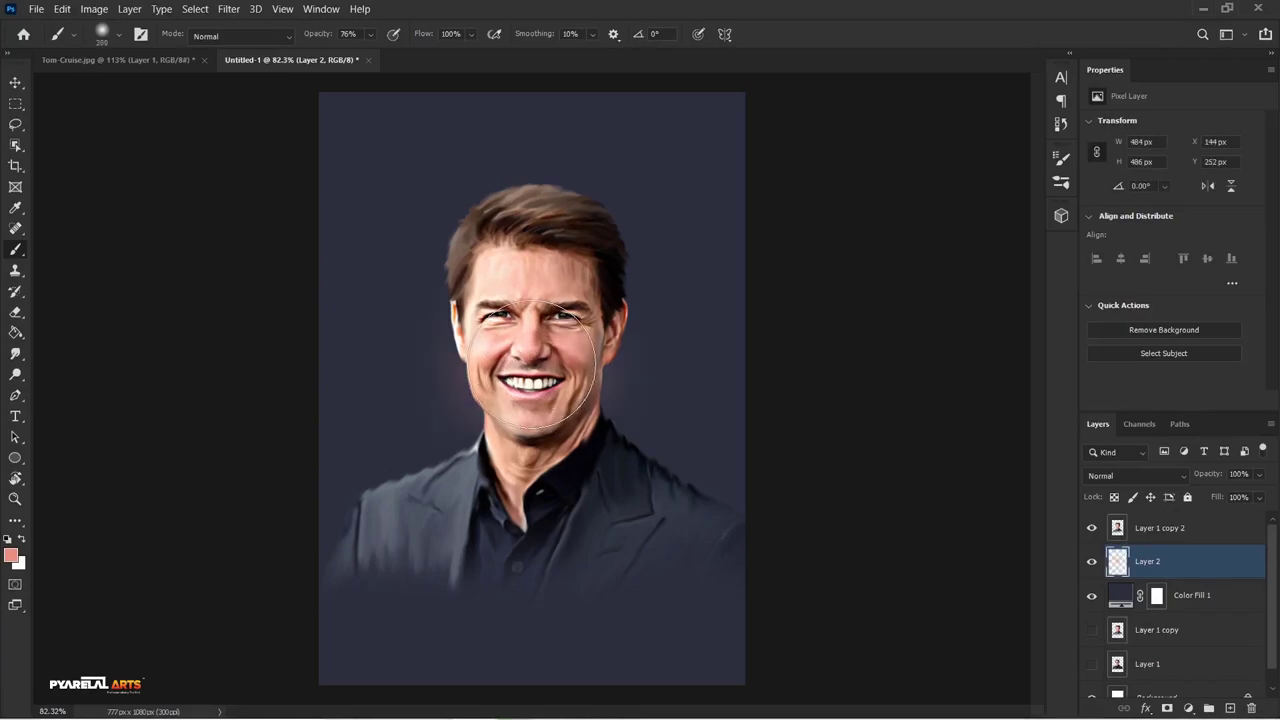
pyautogui.click(17, 85)
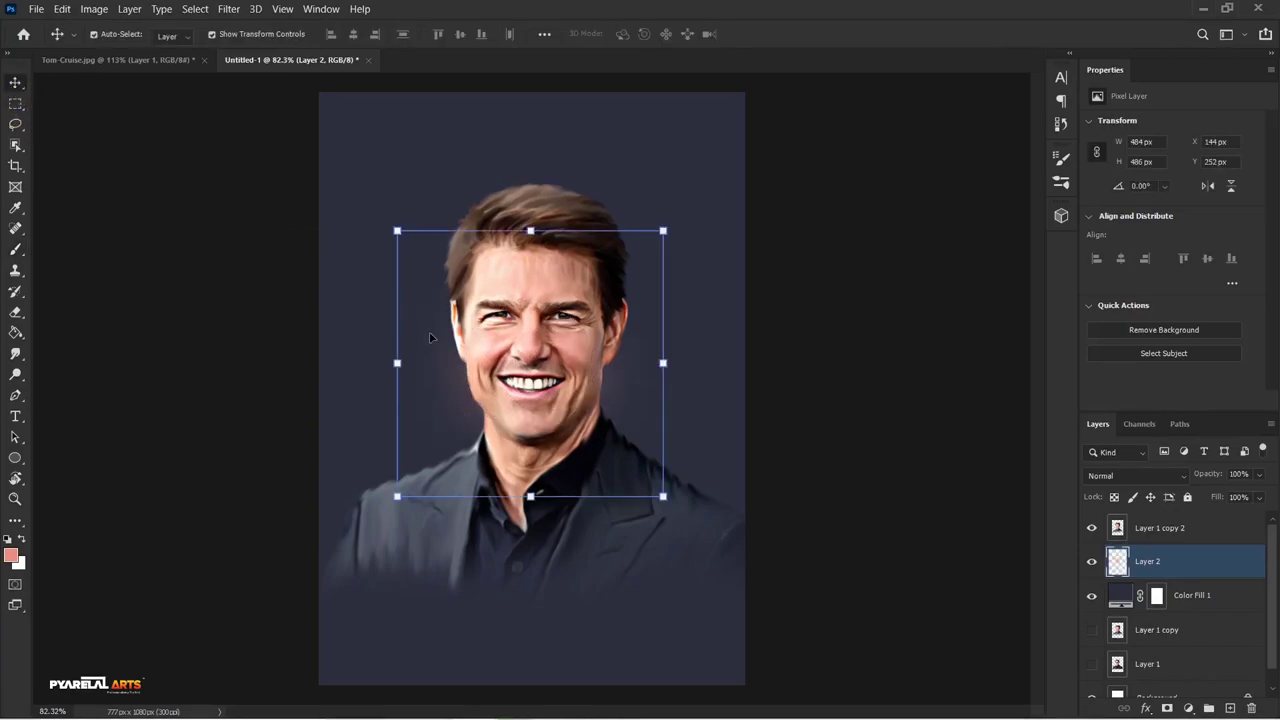
# Scale the Layer 2 glow up around its centre to about 1498 × 1504 px and commit
pyautogui.scroll(-2, 430, 338)
pyautogui.scroll(-1, 445, 362)
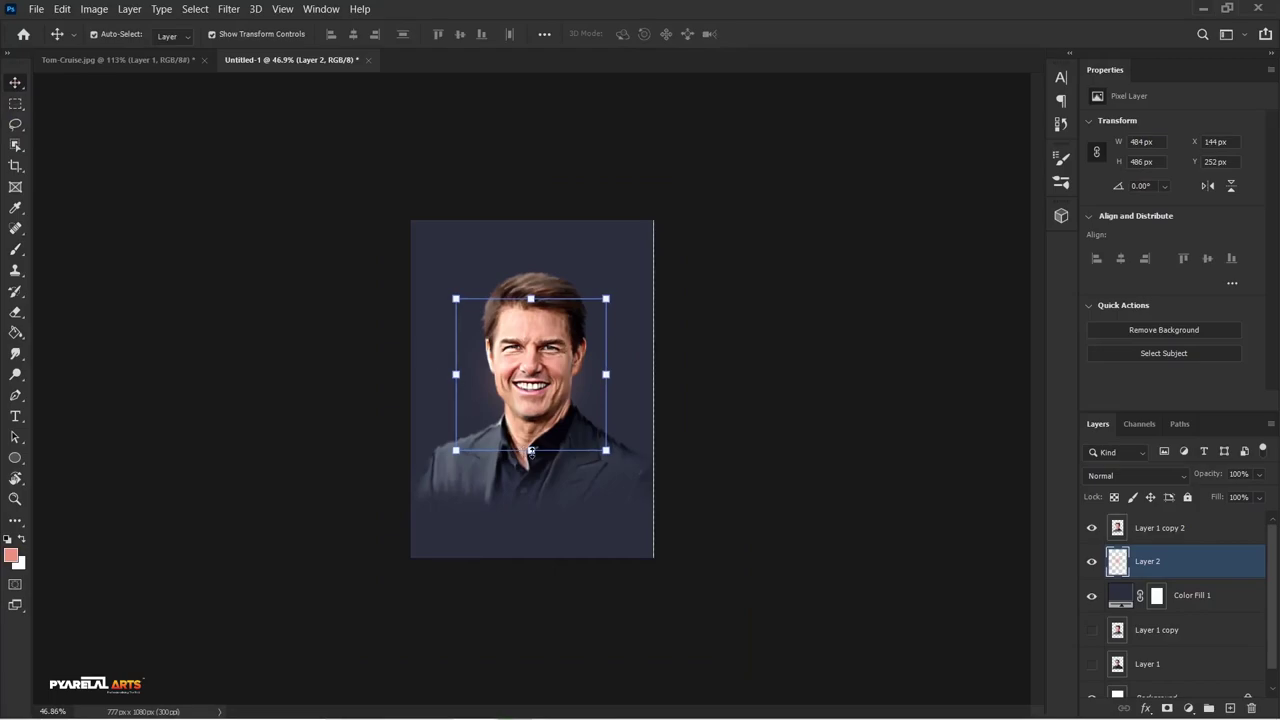
pyautogui.moveTo(531, 451)
pyautogui.mouseDown()
pyautogui.moveTo(581, 682)
pyautogui.moveTo(569, 594)
pyautogui.moveTo(573, 612)
pyautogui.mouseUp()
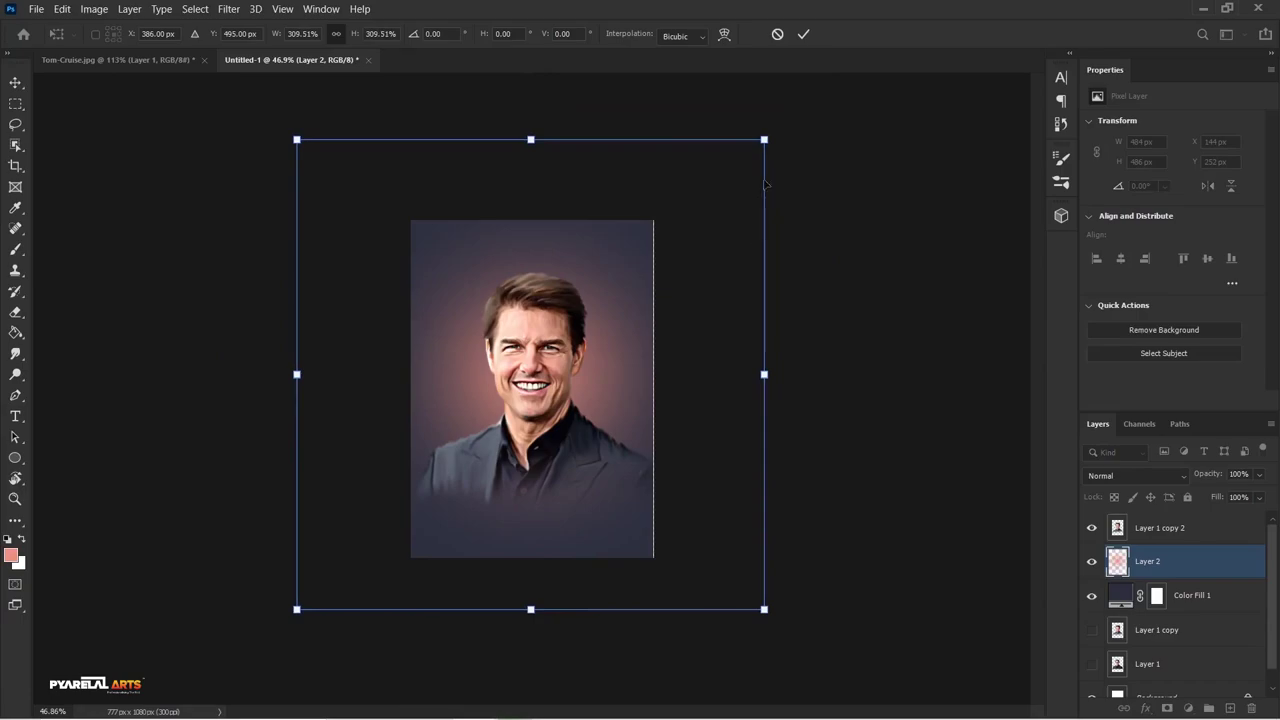
pyautogui.click(803, 36)
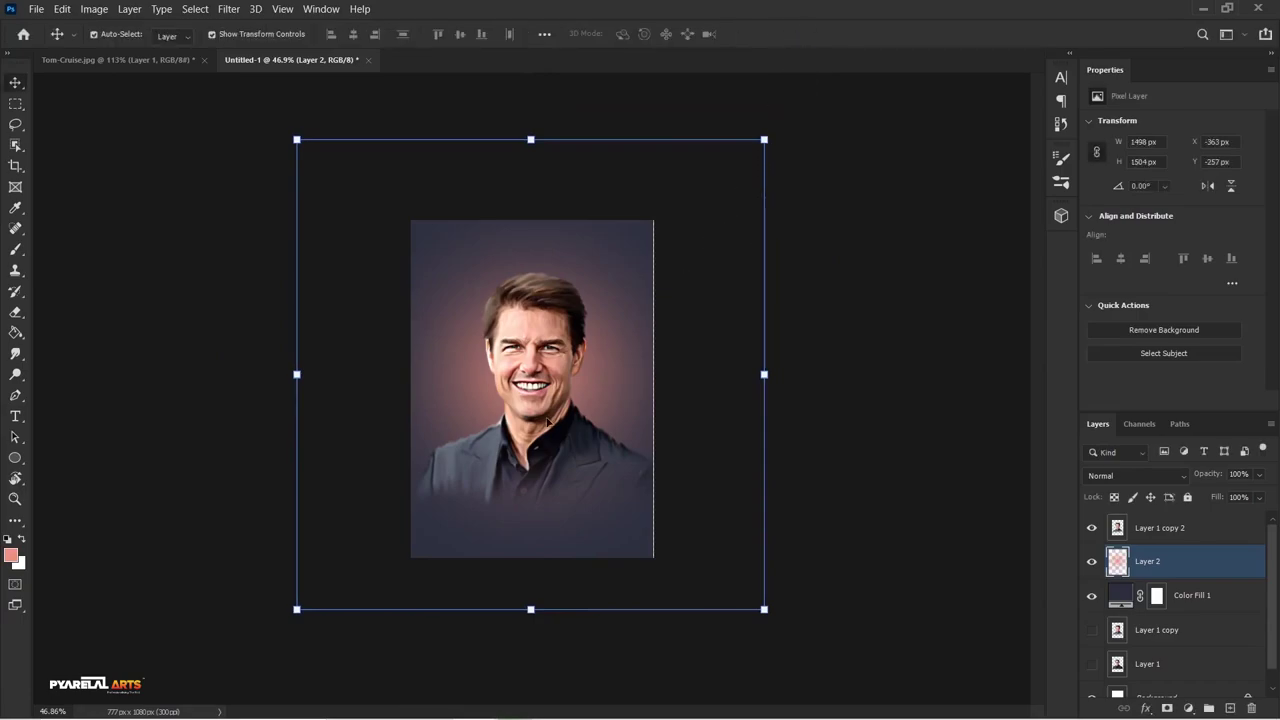
pyautogui.scroll(1, 546, 422)
pyautogui.scroll(1, 546, 422)
pyautogui.scroll(1, 546, 422)
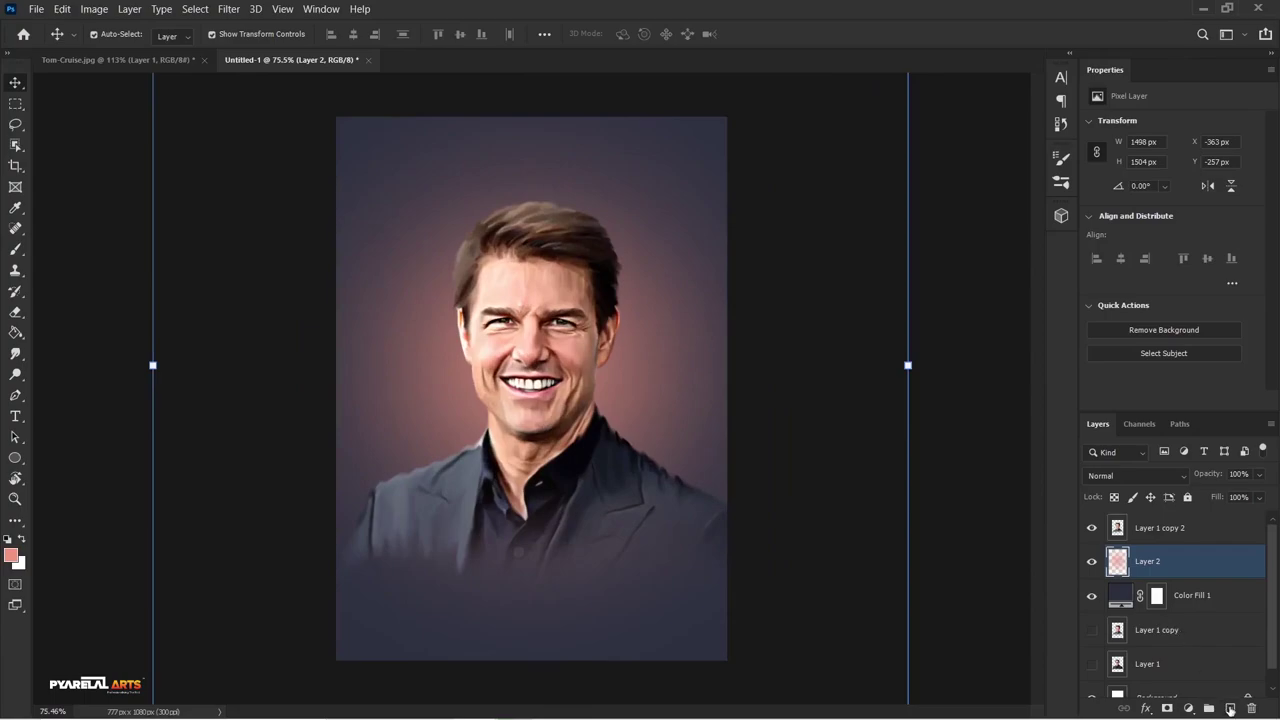
# Add Layer 3, set the foreground colour to f49f92, and size the brush to 400
pyautogui.click(1230, 708)
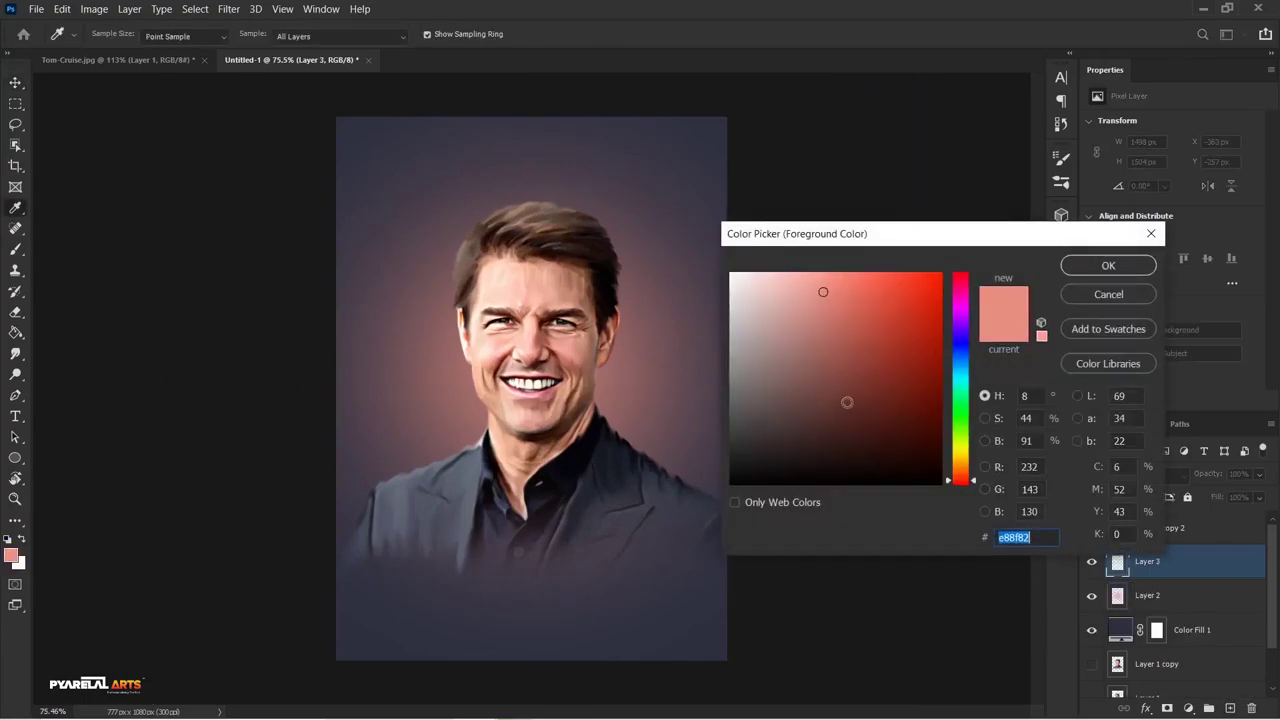
pyautogui.moveTo(826, 290); pyautogui.dragTo(810, 281)
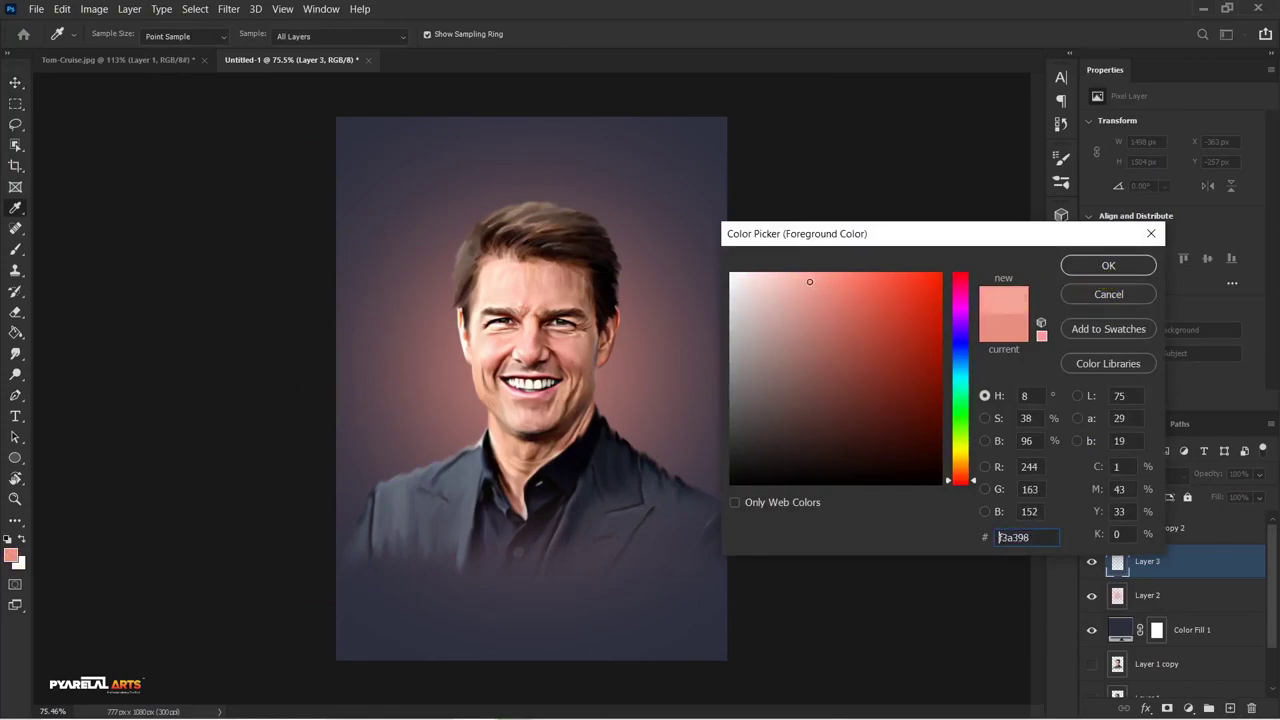
pyautogui.click(1072, 266)
pyautogui.press('v')
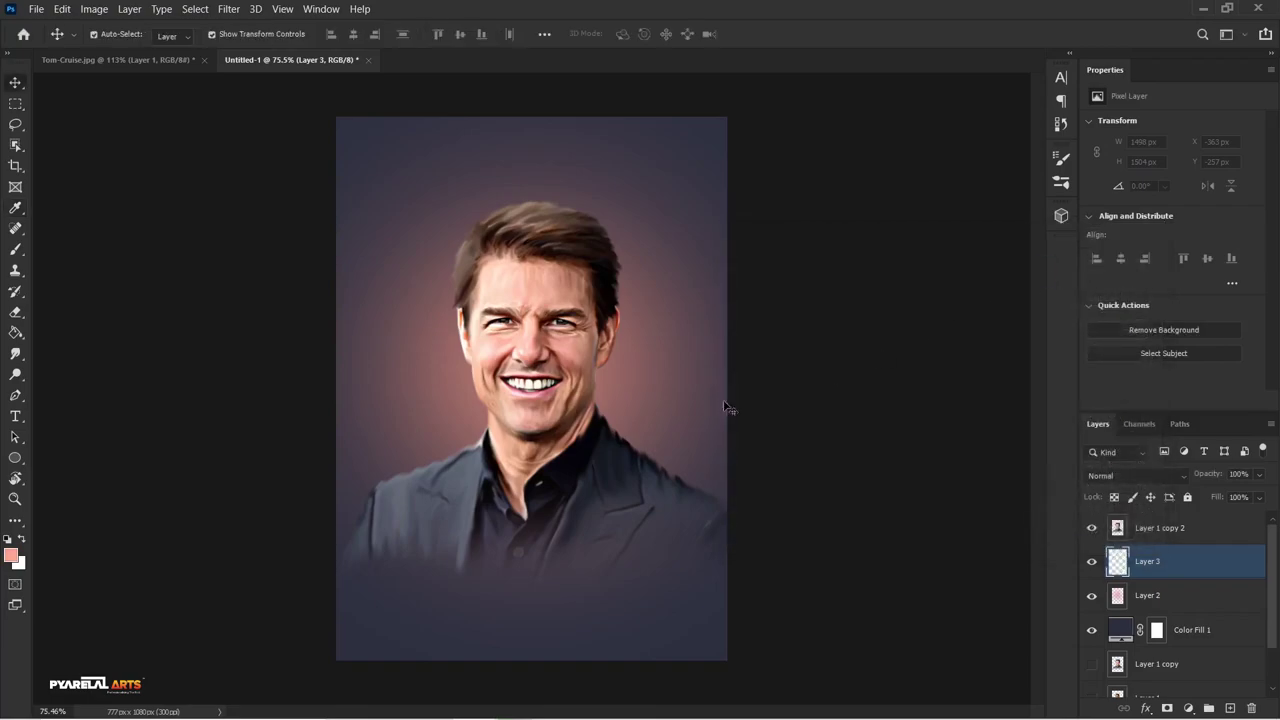
pyautogui.click(15, 249)
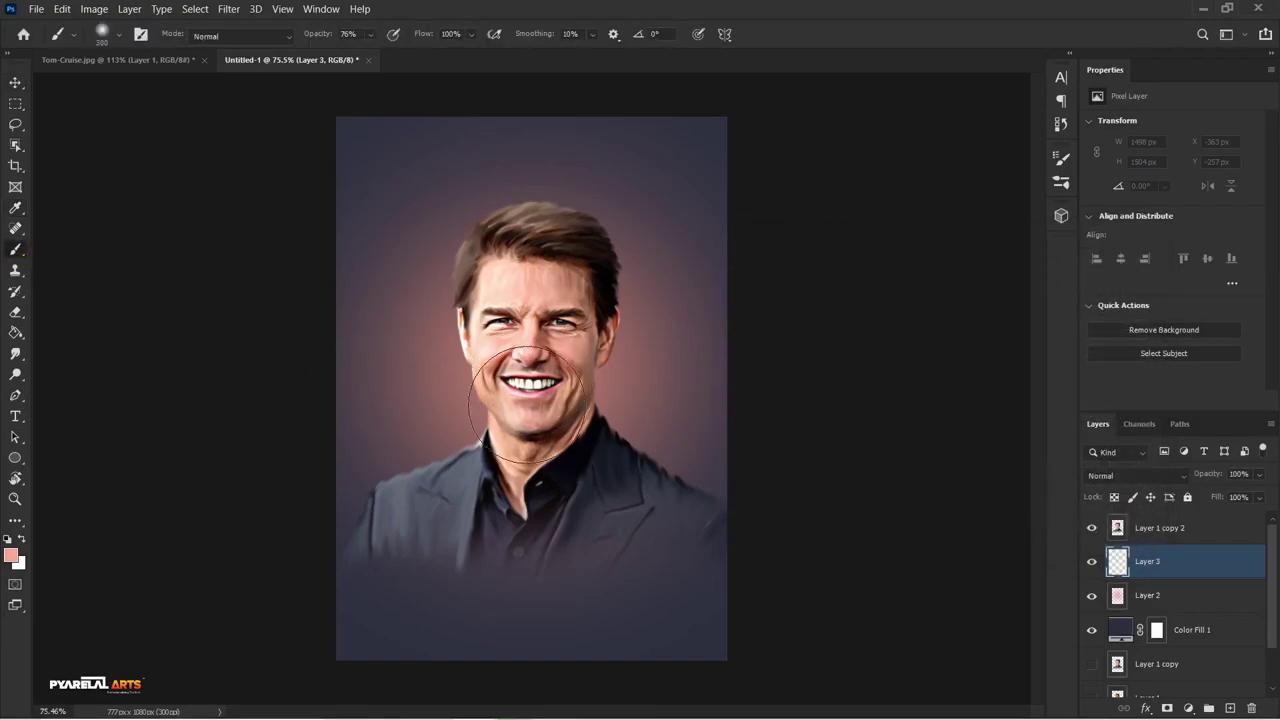
pyautogui.press(']')
pyautogui.press(']')
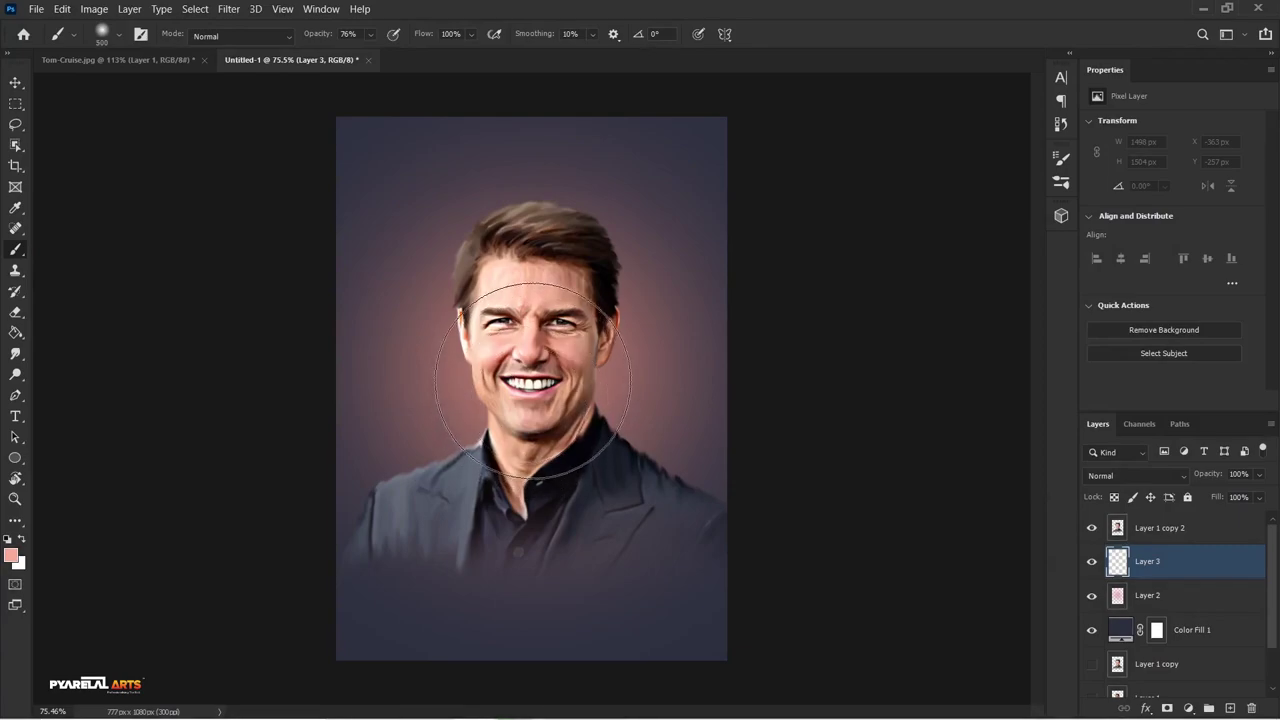
pyautogui.press('[')
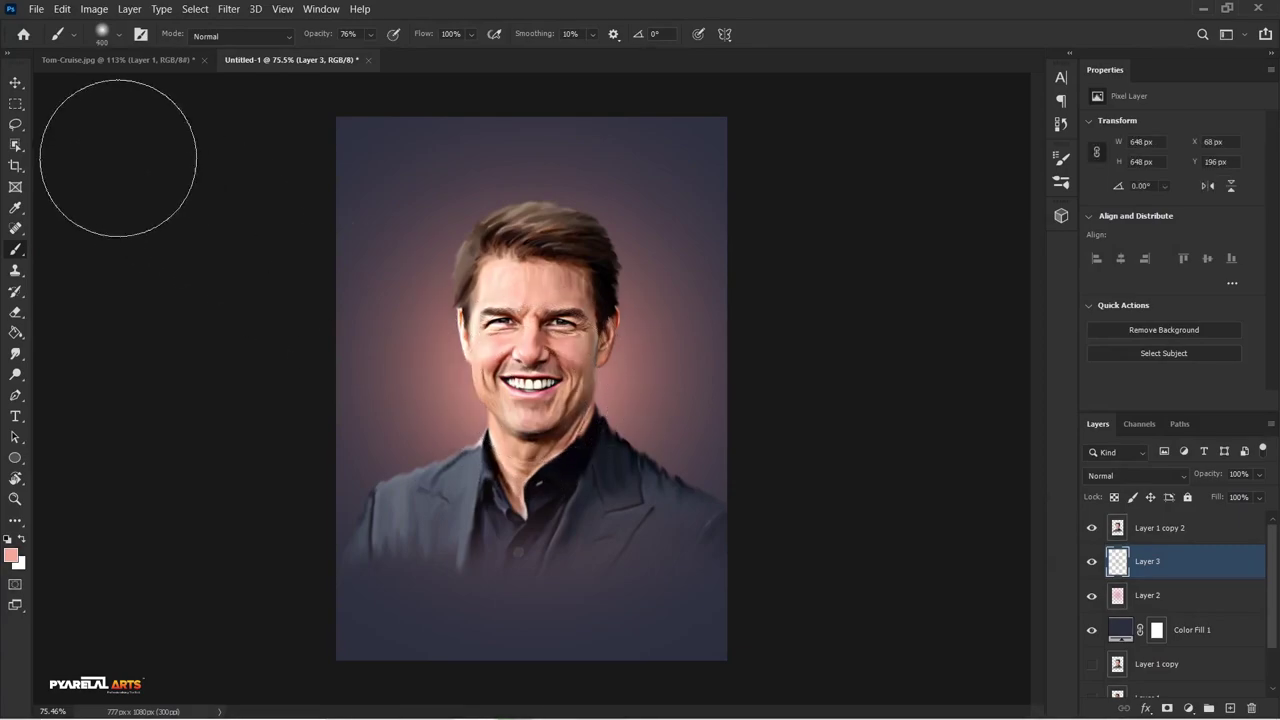
pyautogui.click(15, 82)
# Scale Layer 3's lighter pink glow symmetrically to about 1120 × 1120 px around the head and commit
pyautogui.scroll(-3, 553, 375)
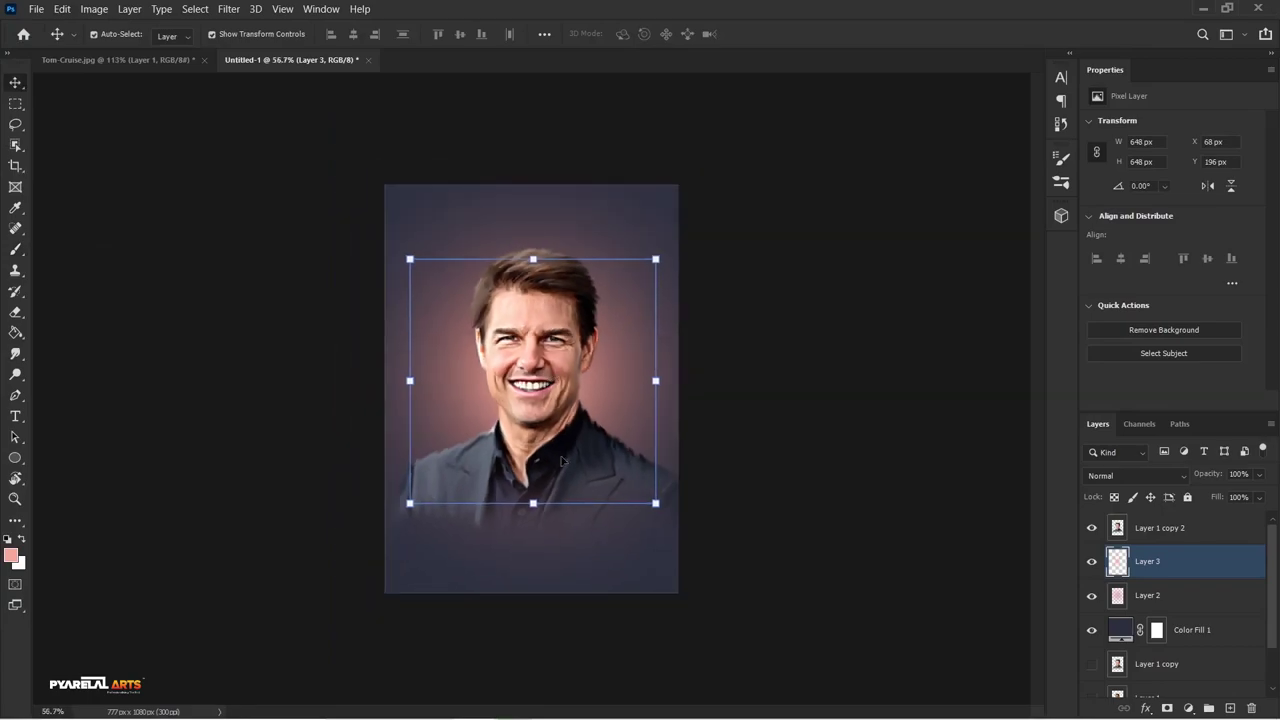
pyautogui.moveTo(535, 520)
pyautogui.mouseDown()
pyautogui.moveTo(571, 690)
pyautogui.moveTo(569, 597)
pyautogui.mouseUp()
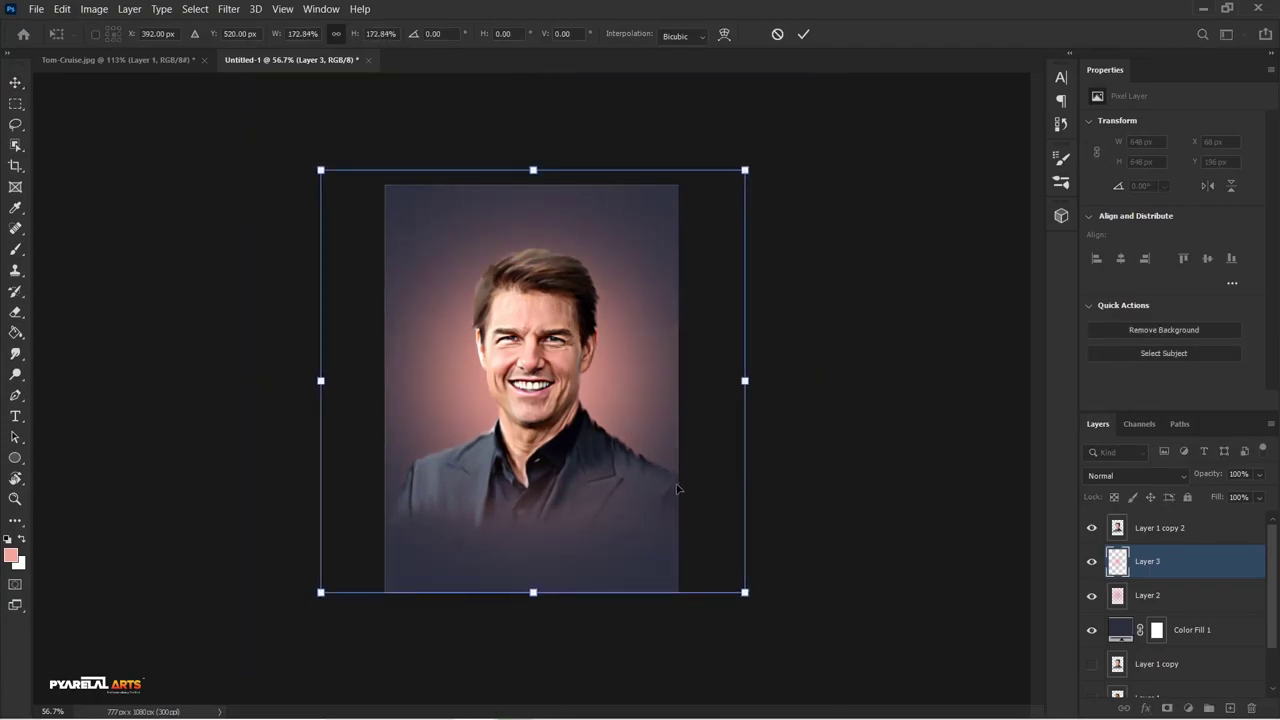
pyautogui.click(805, 36)
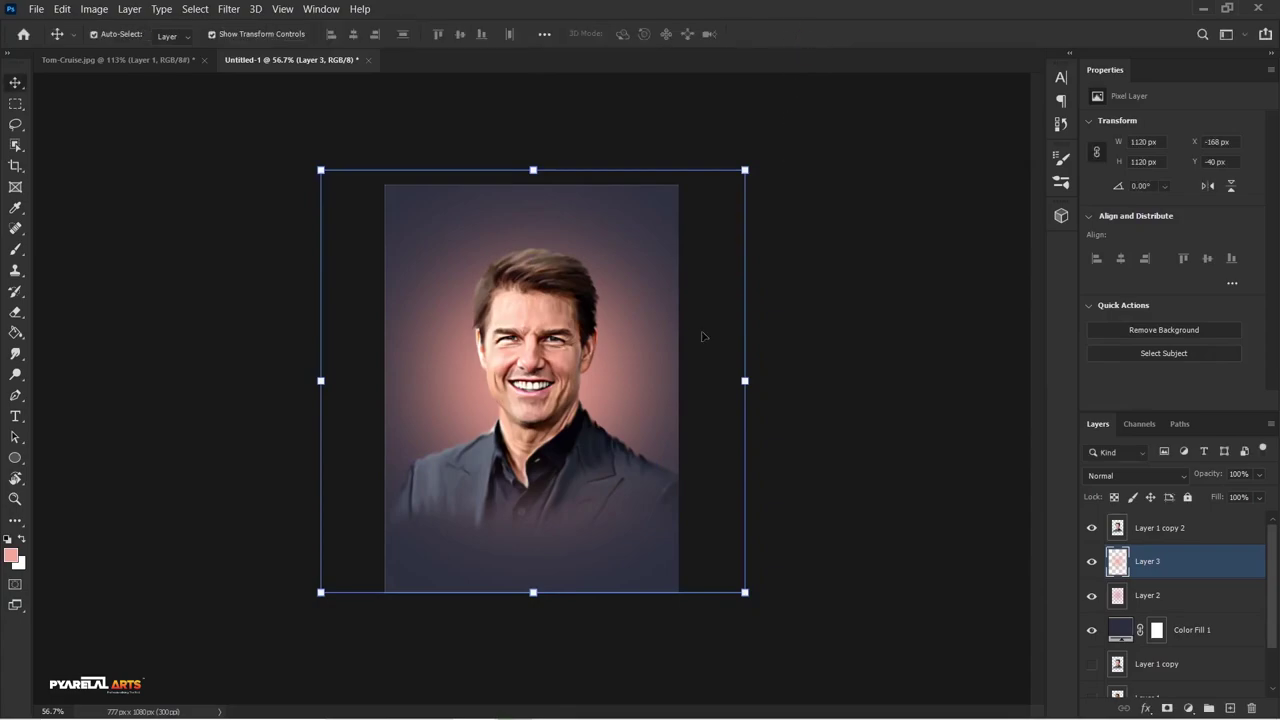
pyautogui.scroll(3, 551, 450)
pyautogui.scroll(1, 548, 450)
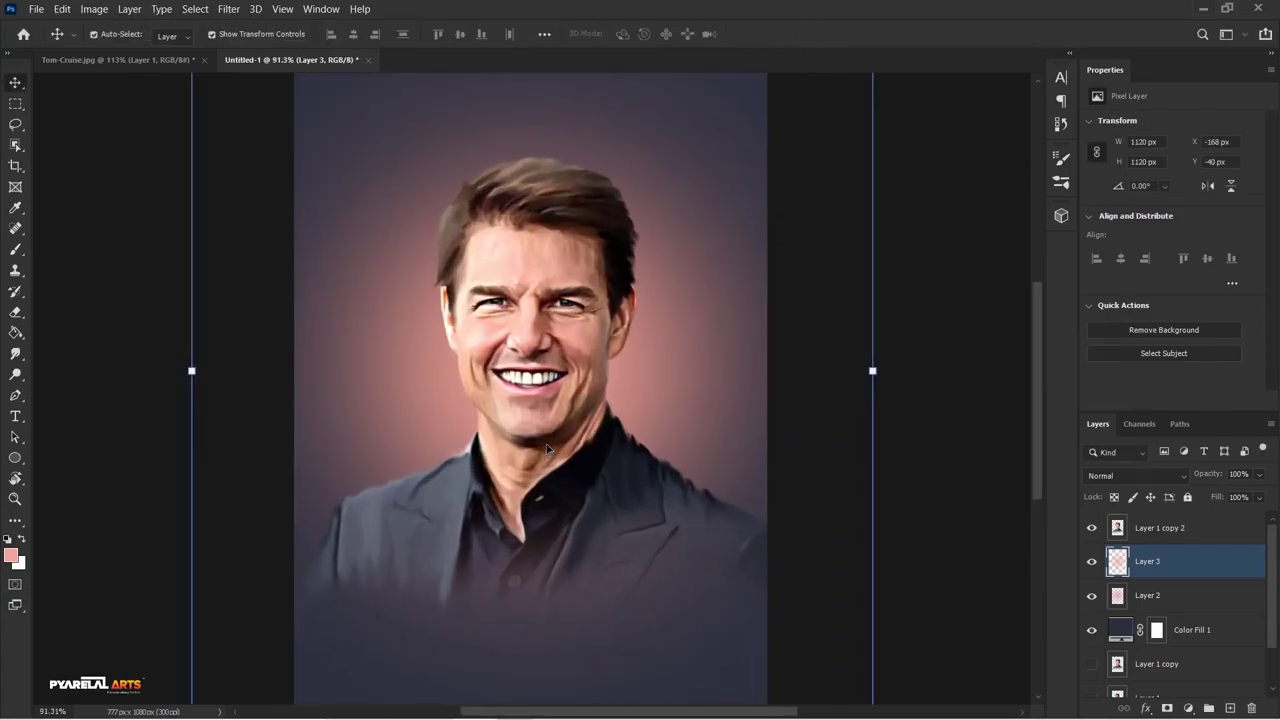
pyautogui.scroll(-1, 548, 450)
pyautogui.scroll(1, 548, 450)
pyautogui.scroll(-2, 548, 450)
pyautogui.scroll(1, 548, 450)
pyautogui.scroll(1, 548, 450)
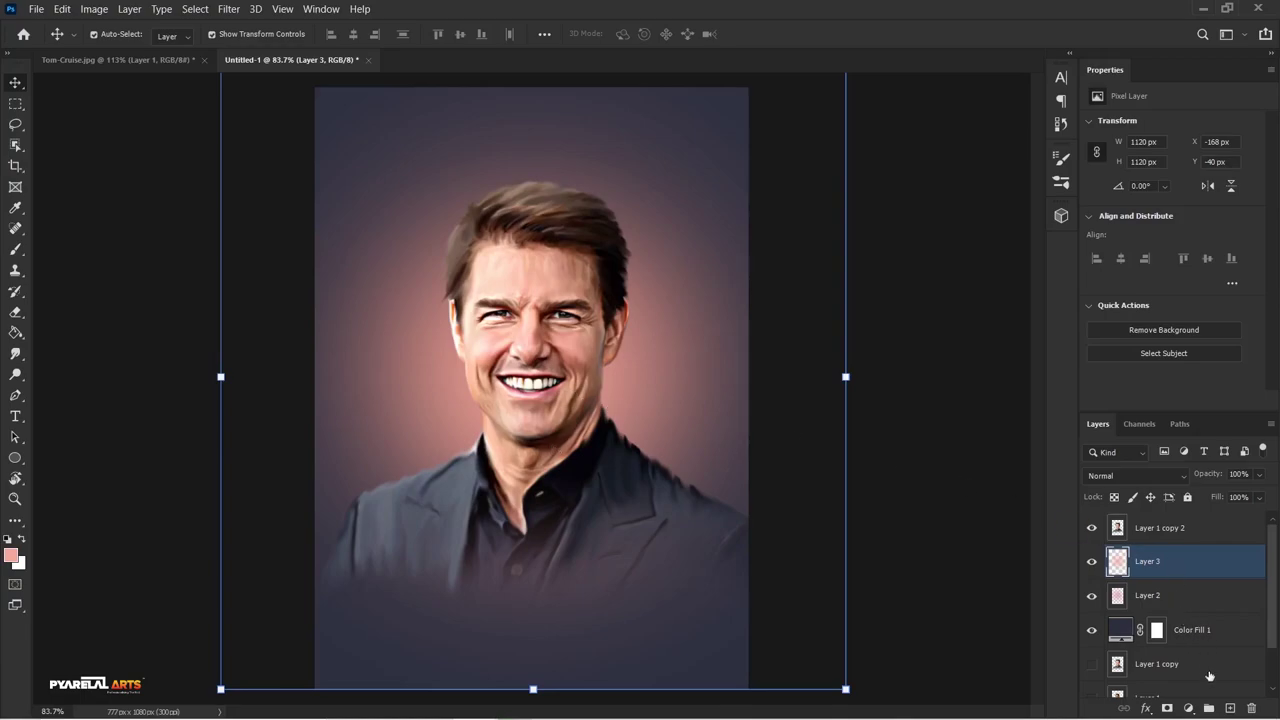
# Add a new layer, choose the Brush tool, and set the foreground colour to light pink
pyautogui.click(1230, 708)
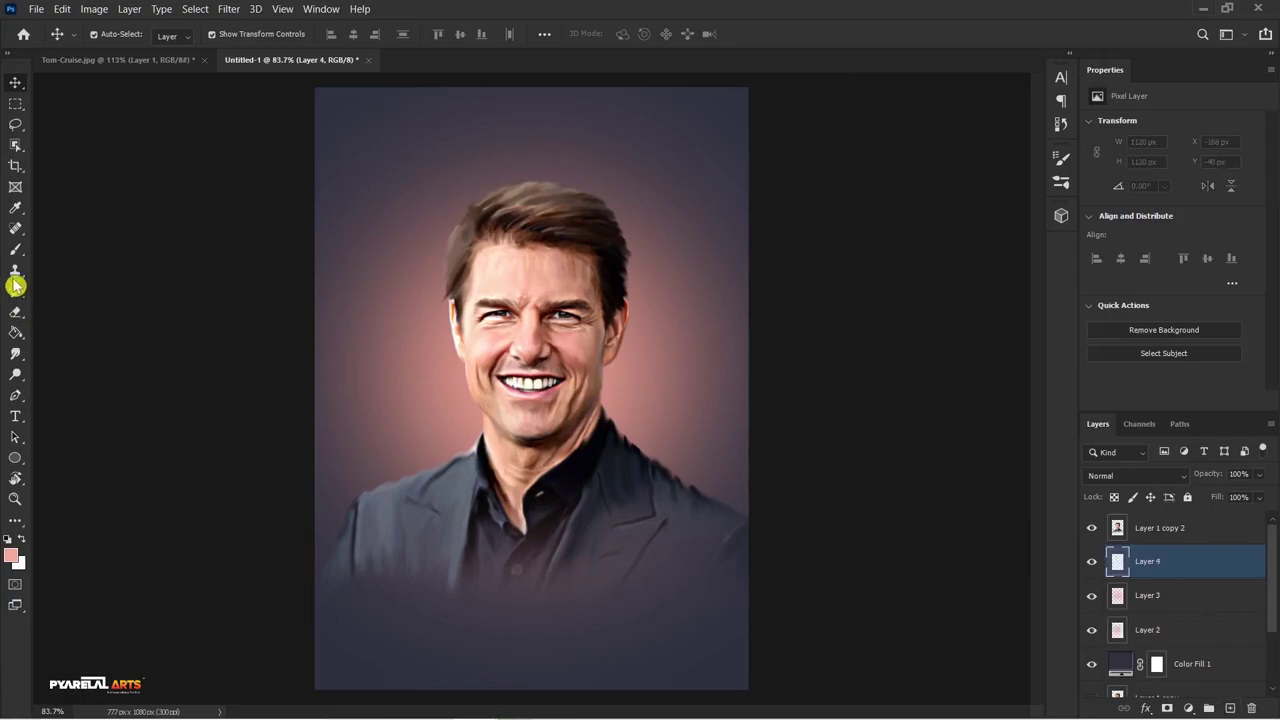
pyautogui.click(15, 249)
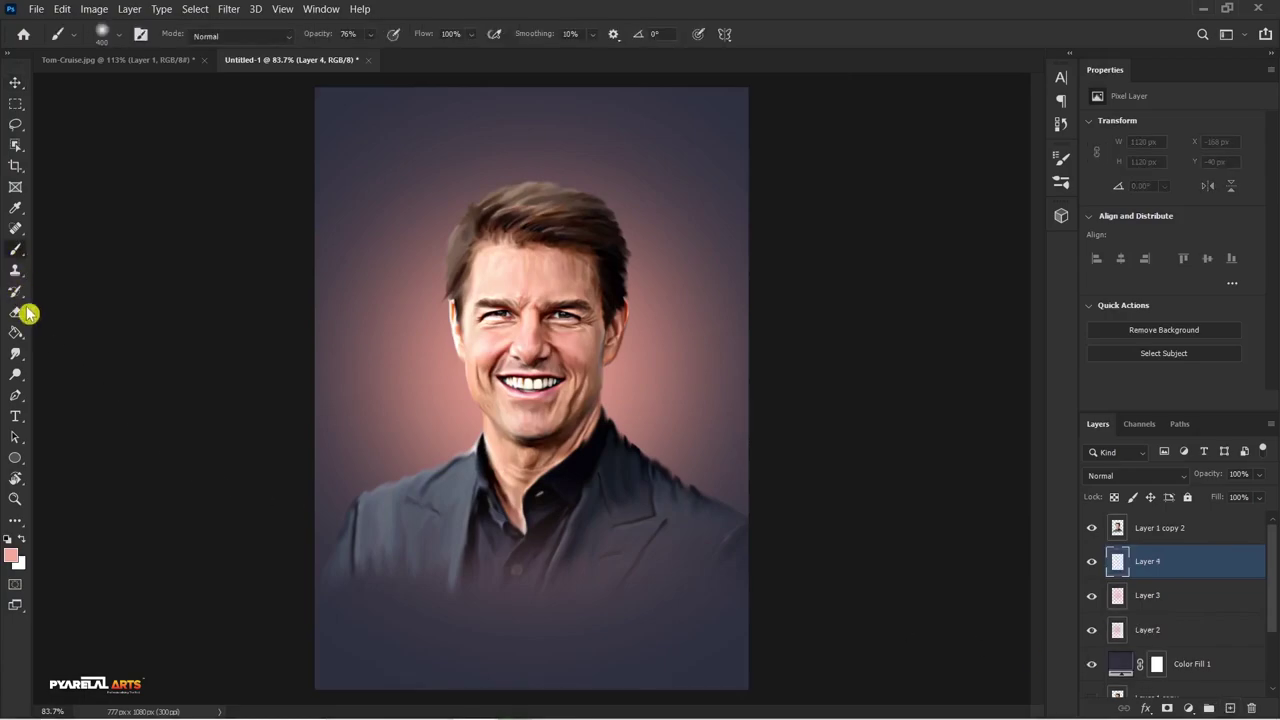
pyautogui.click(12, 556)
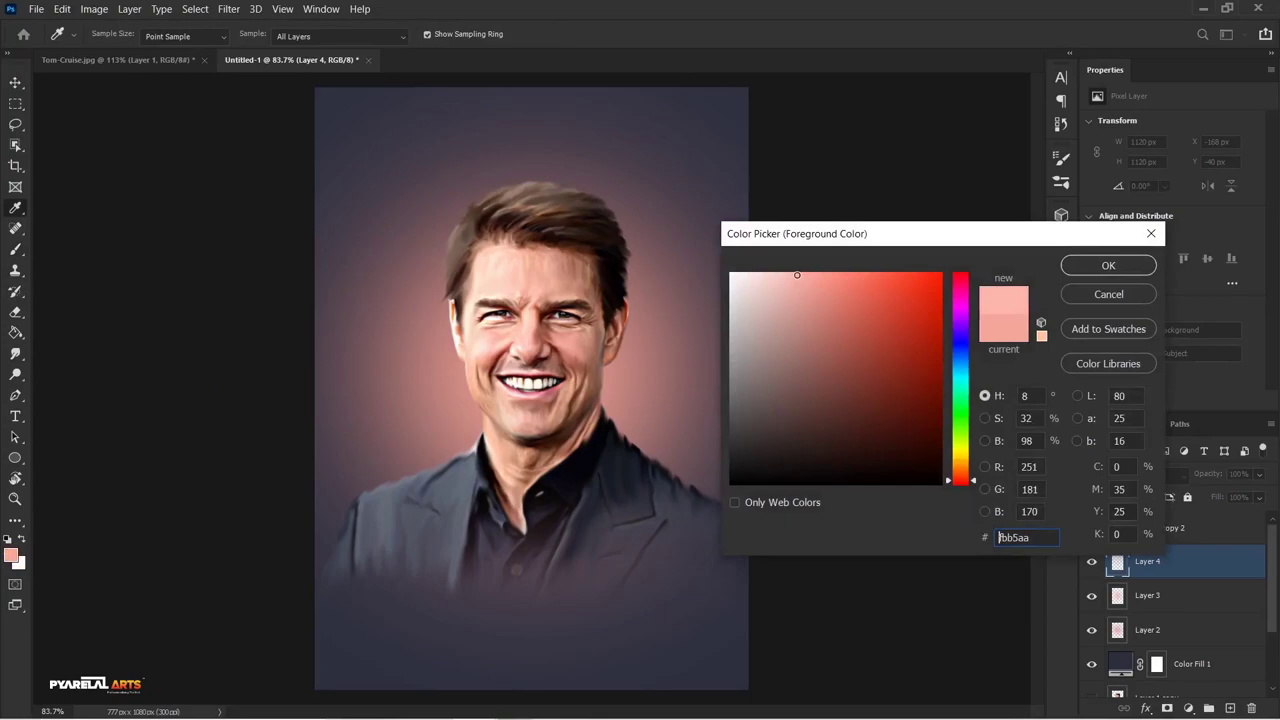
pyautogui.click(797, 274)
pyautogui.moveTo(797, 274); pyautogui.dragTo(789, 272)
pyautogui.press('Return')
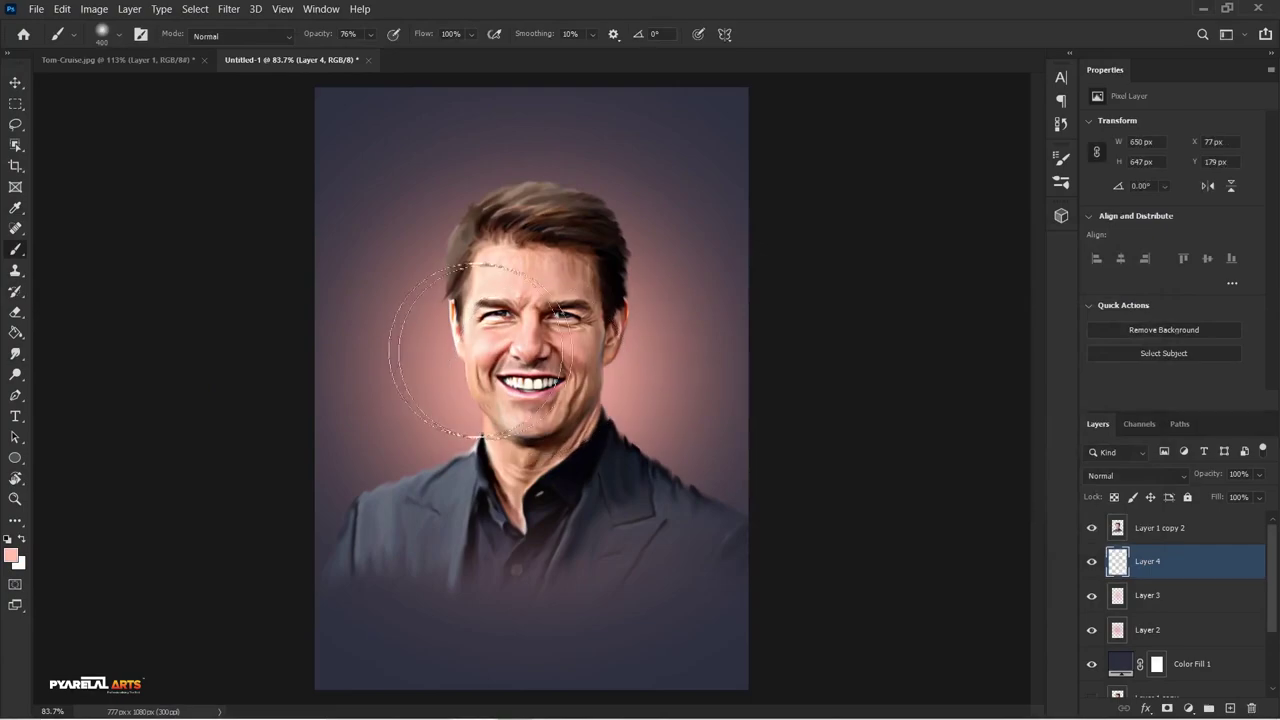
# Scale the pink glow layer up to 714 × 711 px around the head and commit
pyautogui.click(15, 83)
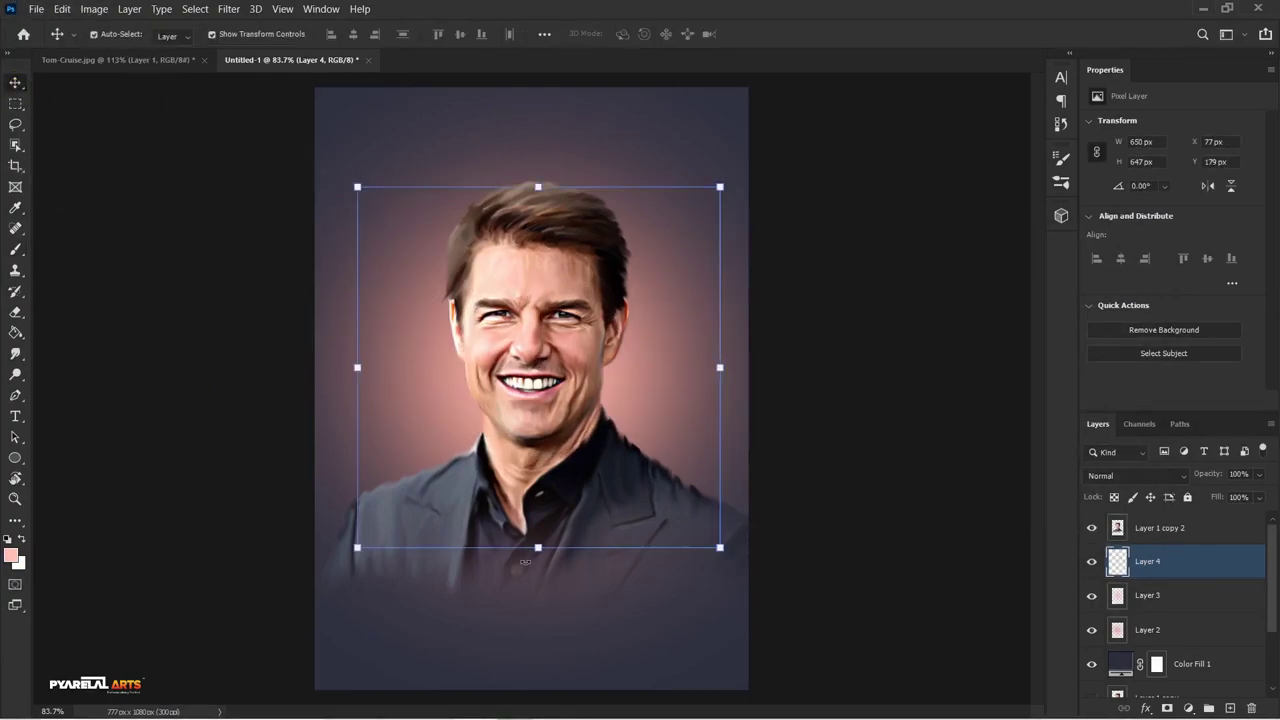
pyautogui.moveTo(538, 568); pyautogui.dragTo(542, 627)
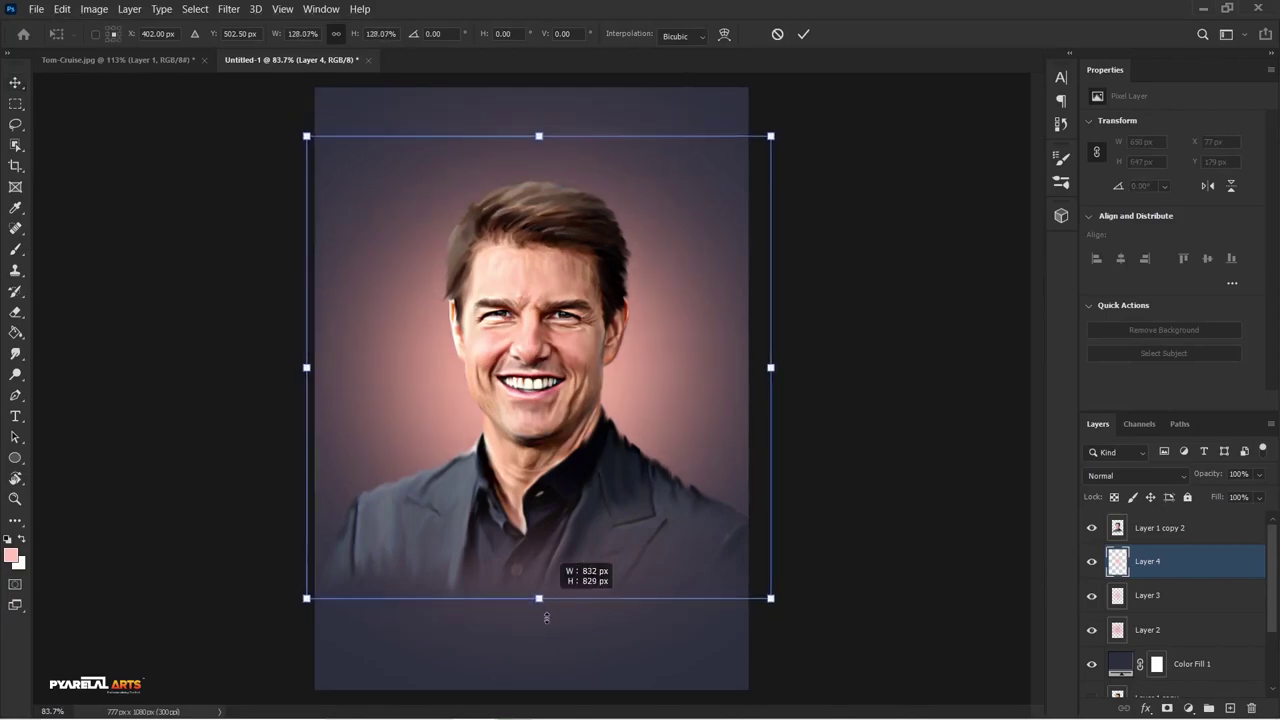
pyautogui.moveTo(546, 627)
pyautogui.mouseDown()
pyautogui.moveTo(546, 510)
pyautogui.moveTo(583, 566)
pyautogui.mouseUp()
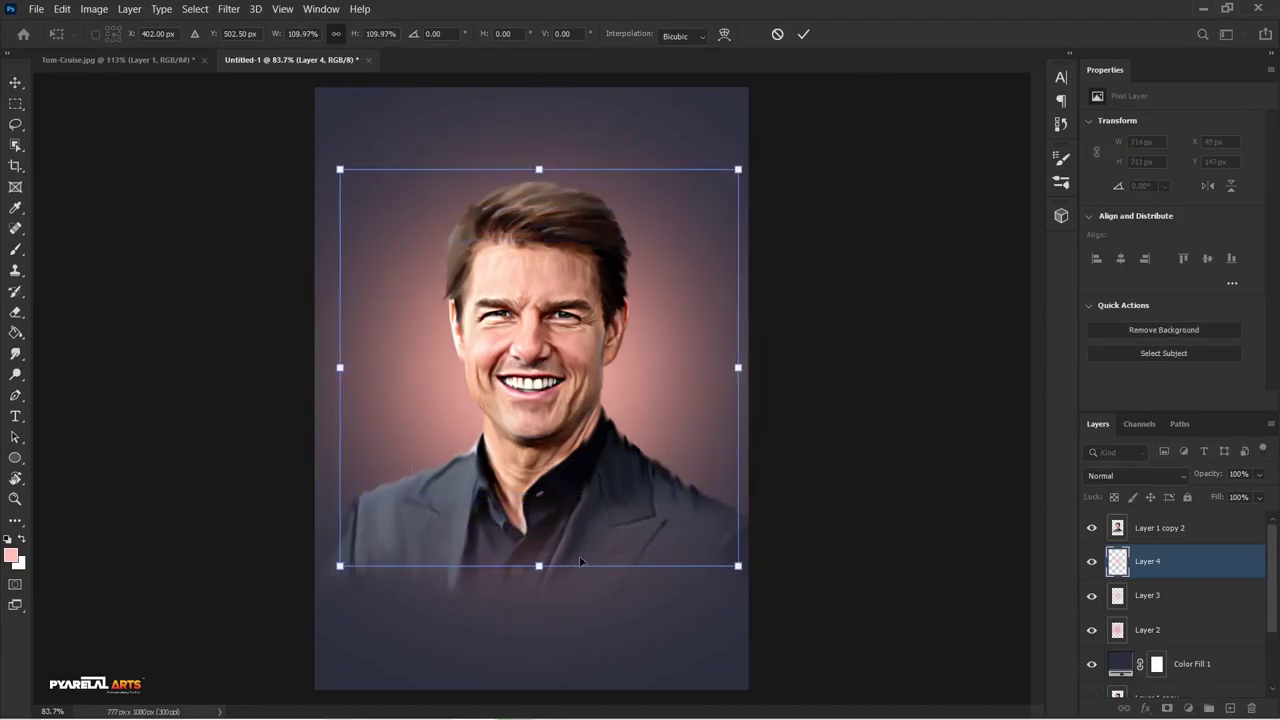
pyautogui.click(805, 35)
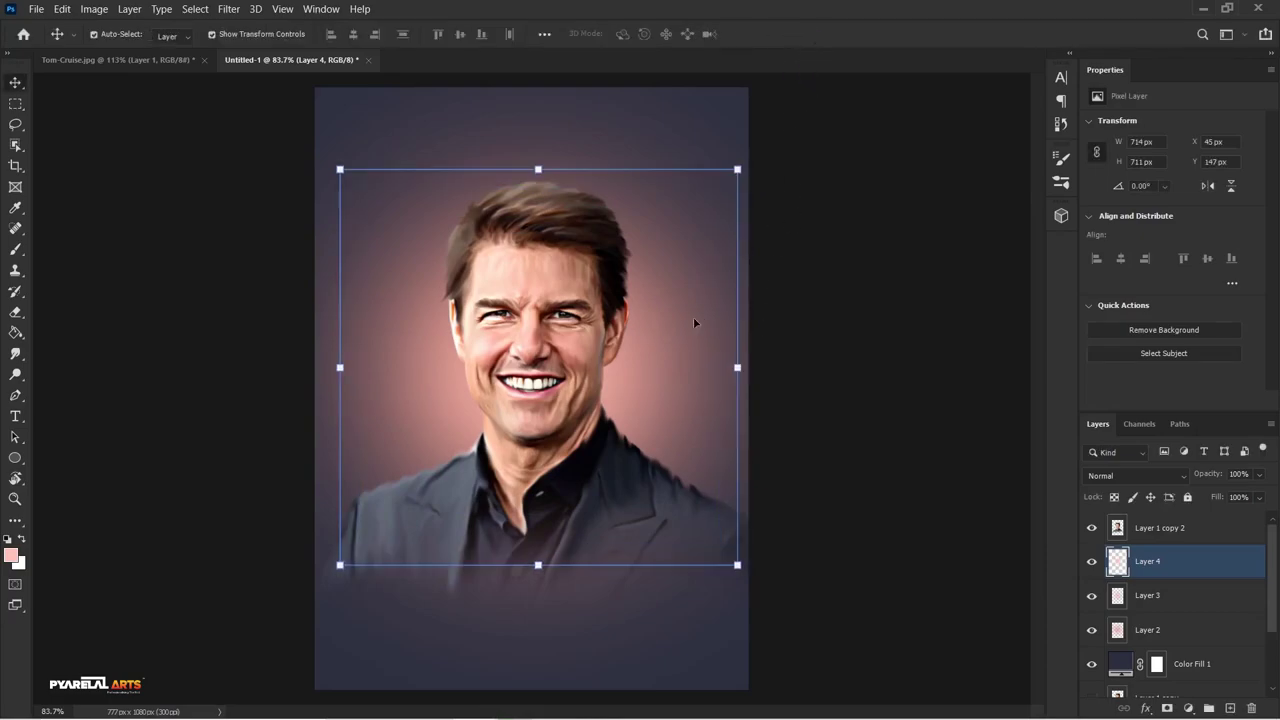
pyautogui.scroll(-3, 603, 383)
pyautogui.scroll(2, 765, 503)
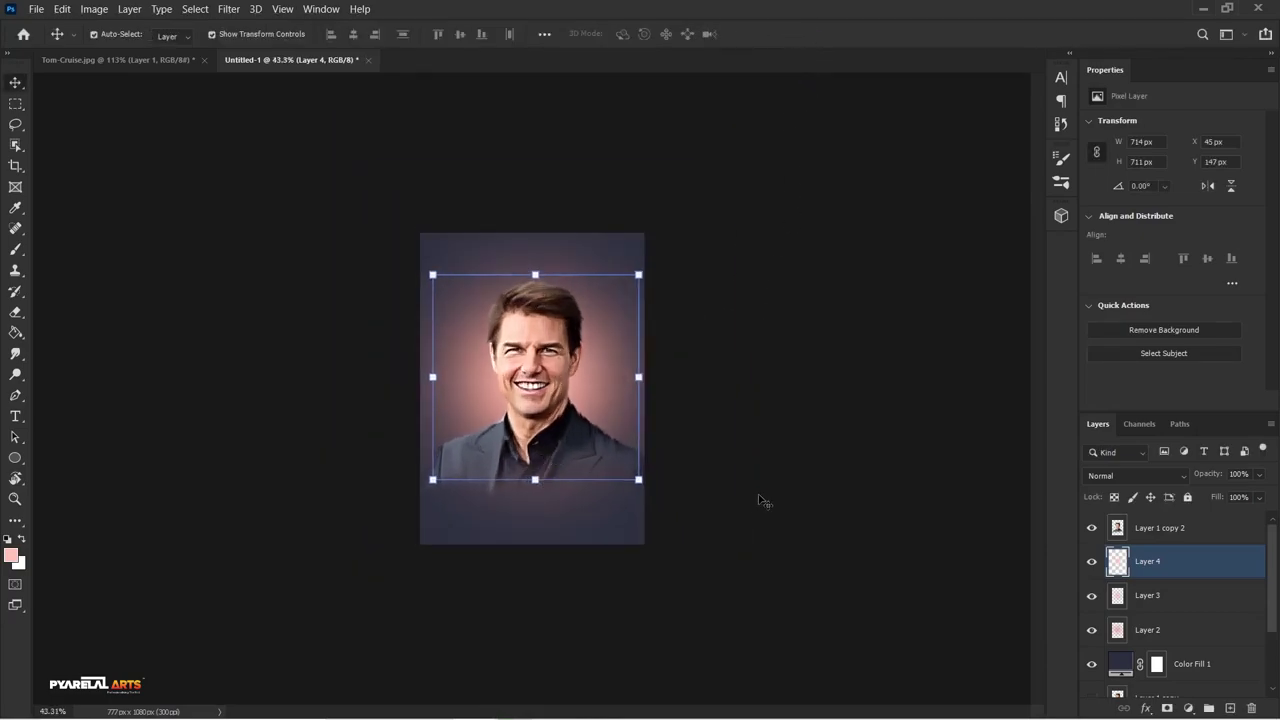
# Toggle the glow layer off and back on to compare the portrait
pyautogui.click(760, 500)
pyautogui.scroll(3, 600, 485)
pyautogui.scroll(1, 522, 468)
pyautogui.scroll(1, 522, 468)
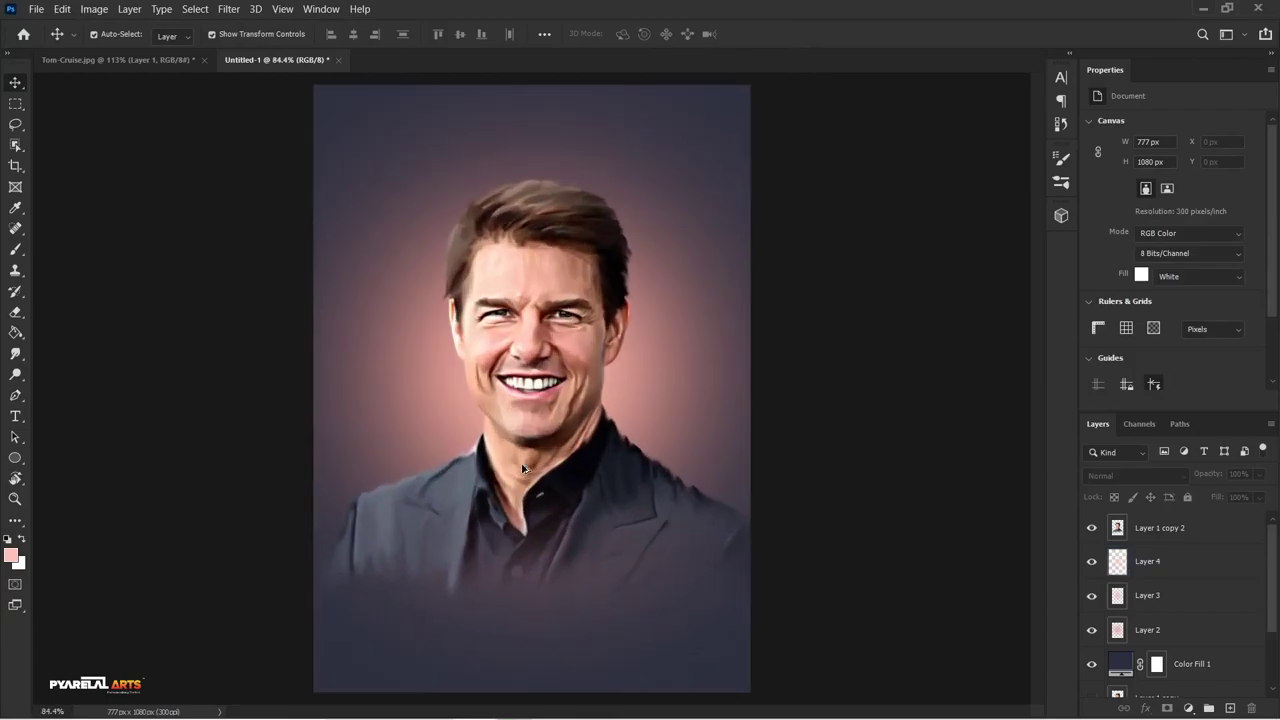
pyautogui.click(1091, 562)
pyautogui.click(1091, 562)
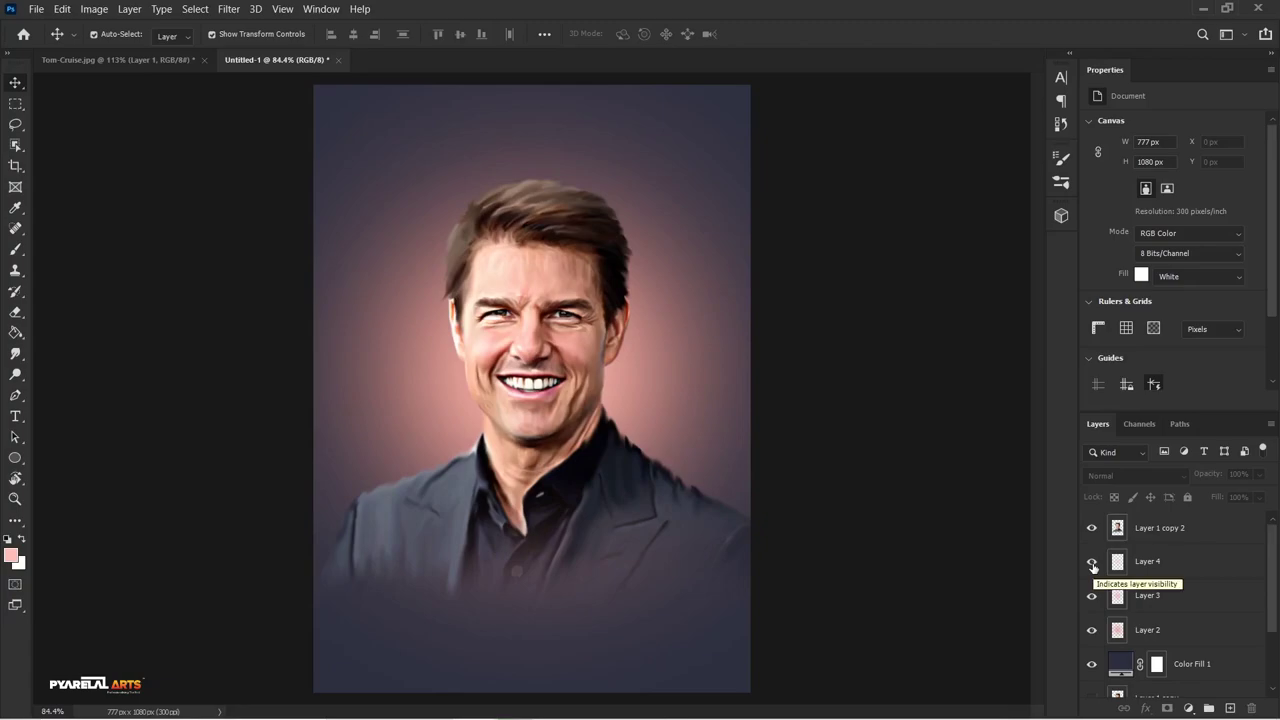
# Add Layer 5 above Layer 4 and brush a paler pink glow over the face
pyautogui.click(1150, 565)
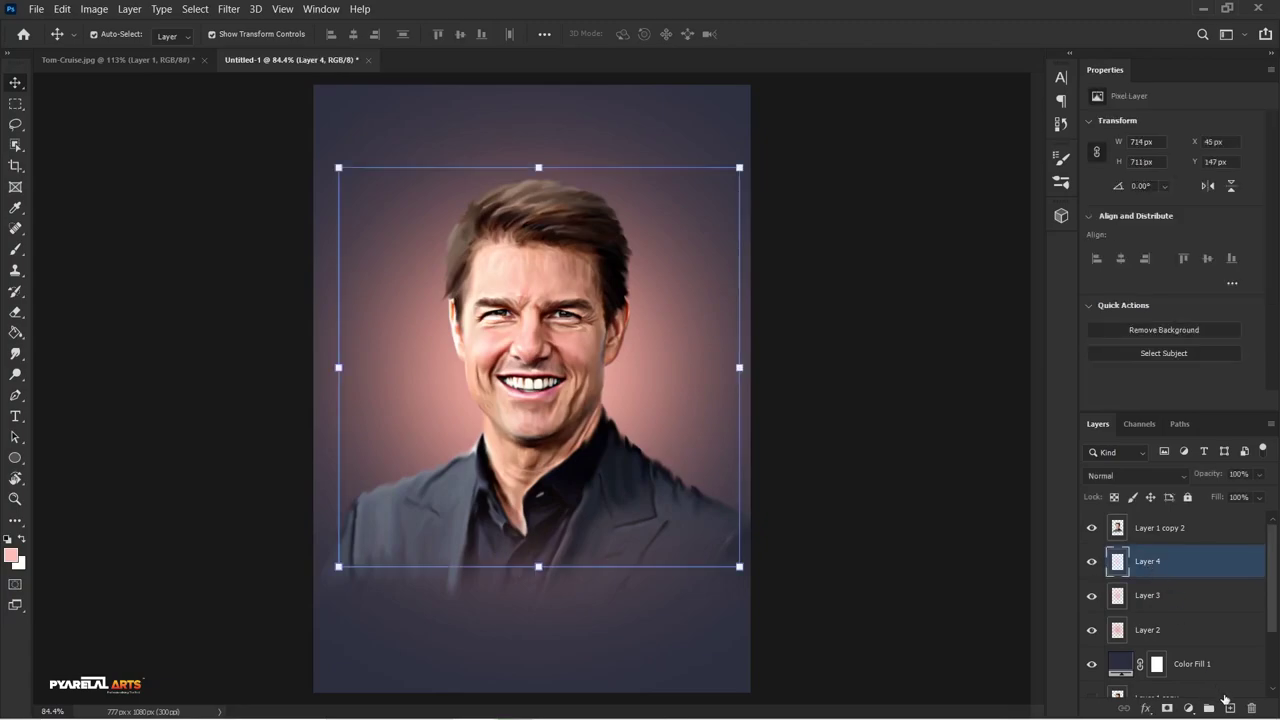
pyautogui.click(1230, 708)
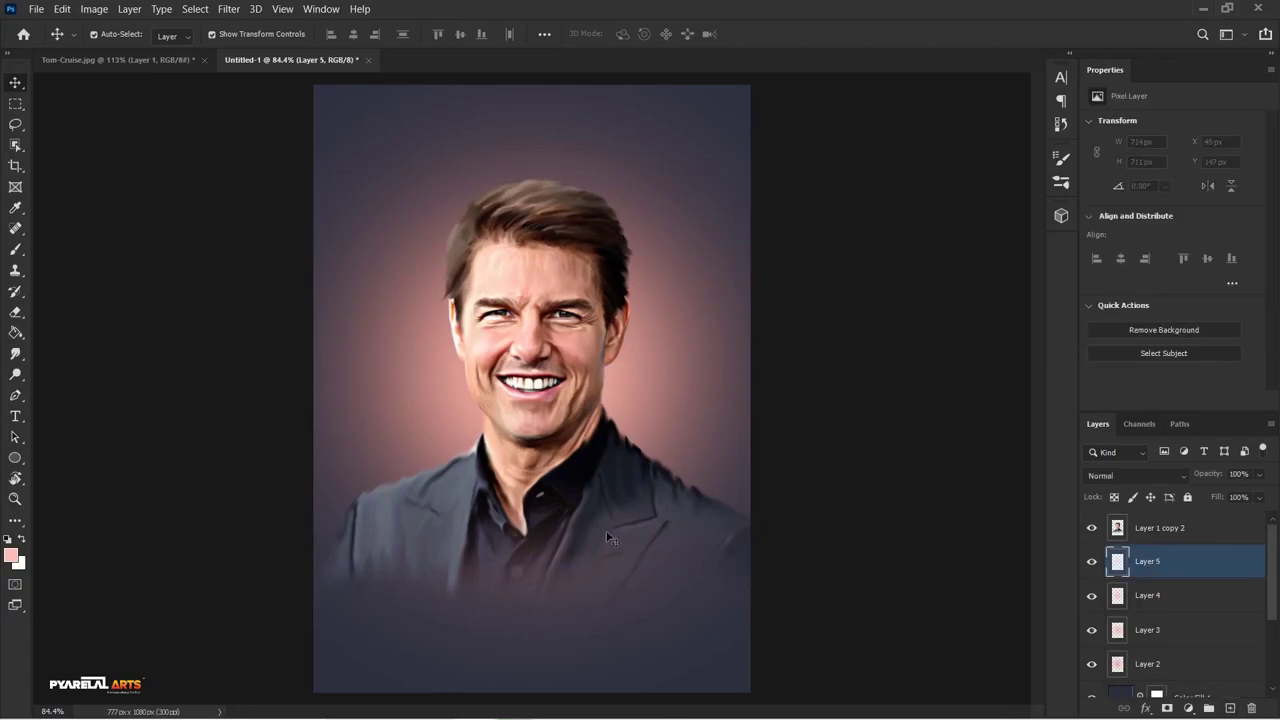
pyautogui.click(11, 557)
pyautogui.click(777, 272)
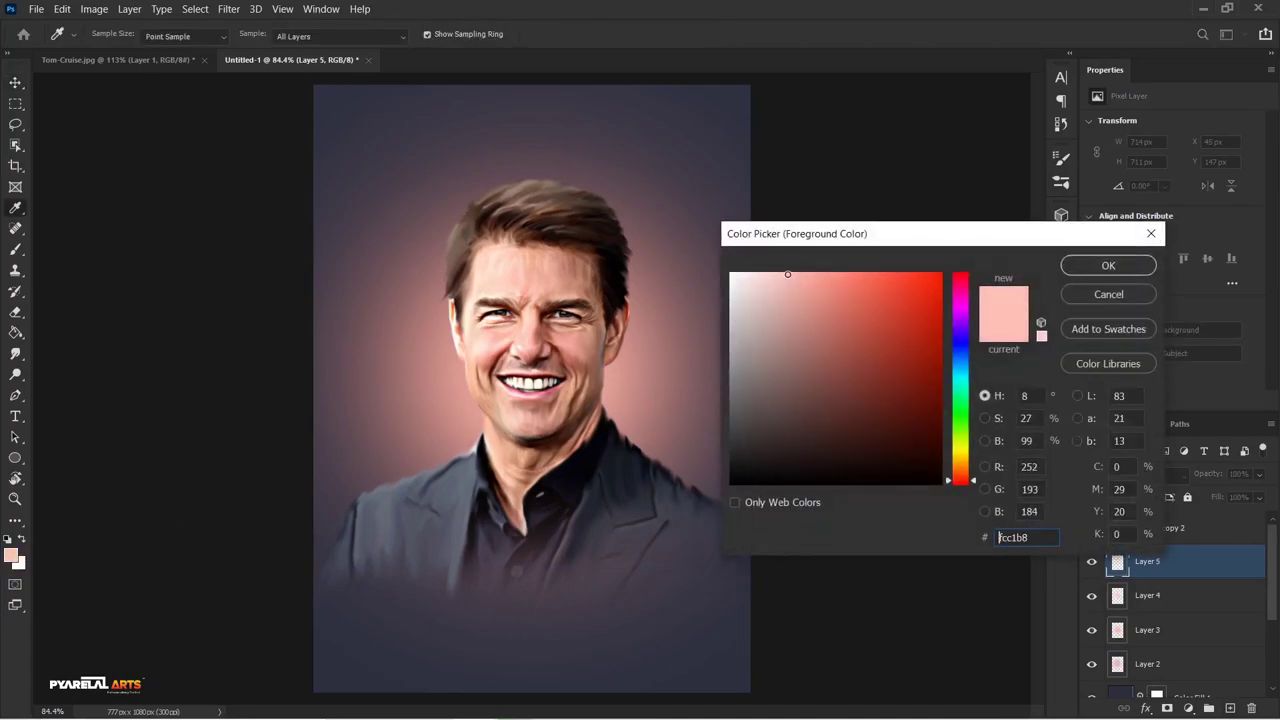
pyautogui.click(1107, 265)
pyautogui.press('v')
pyautogui.click(15, 249)
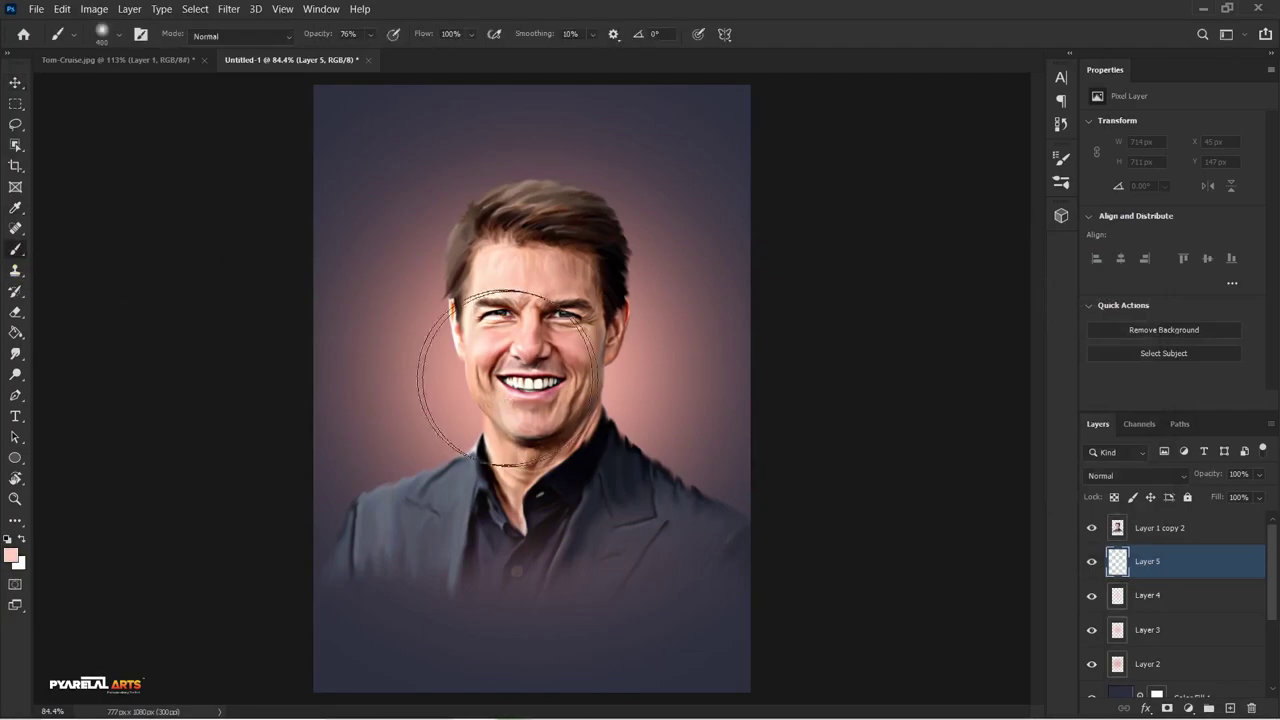
pyautogui.click(522, 370)
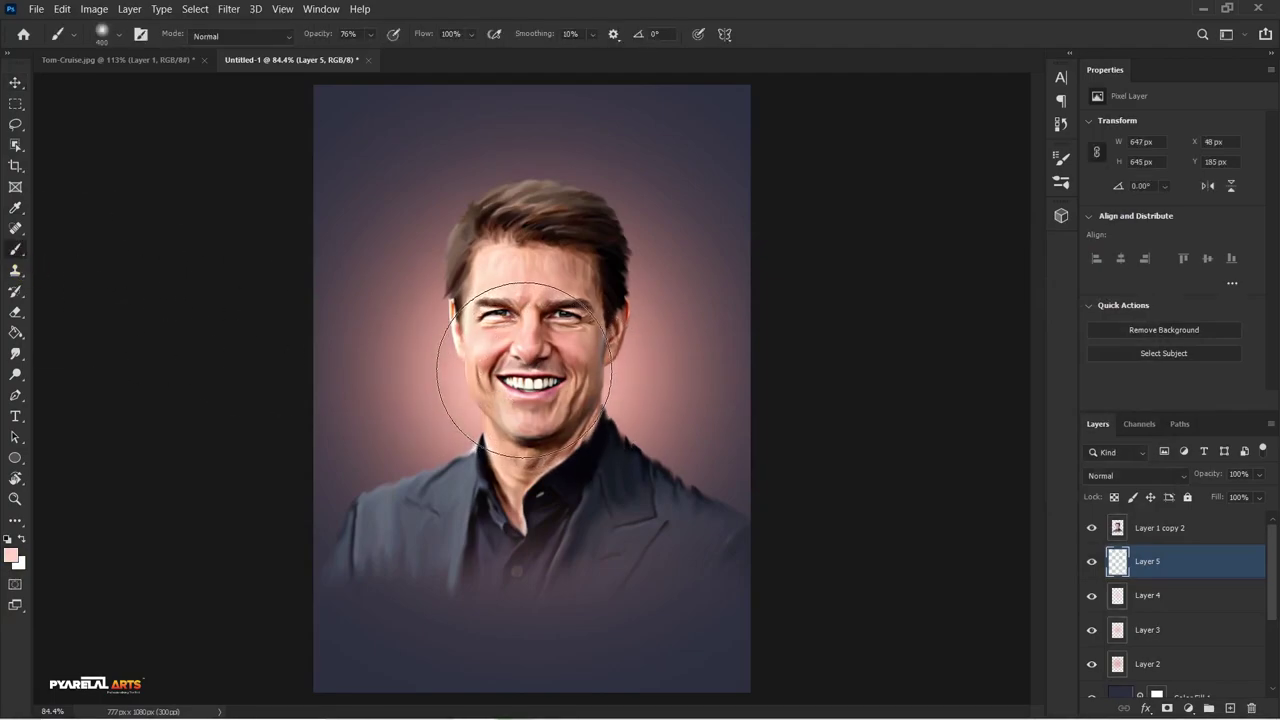
pyautogui.moveTo(438, 314); pyautogui.dragTo(538, 365)
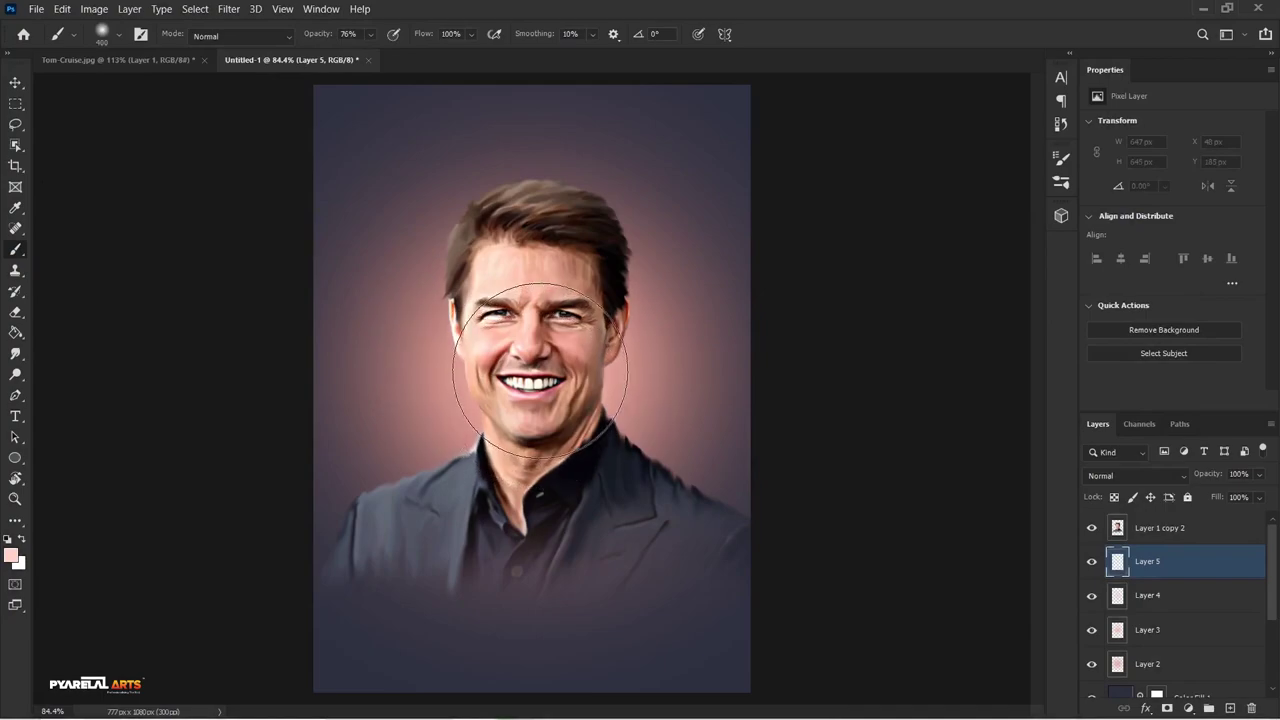
# Scale Layer 5's glow about 112% to 719 × 723 px, commit, and fit the canvas
pyautogui.click(15, 82)
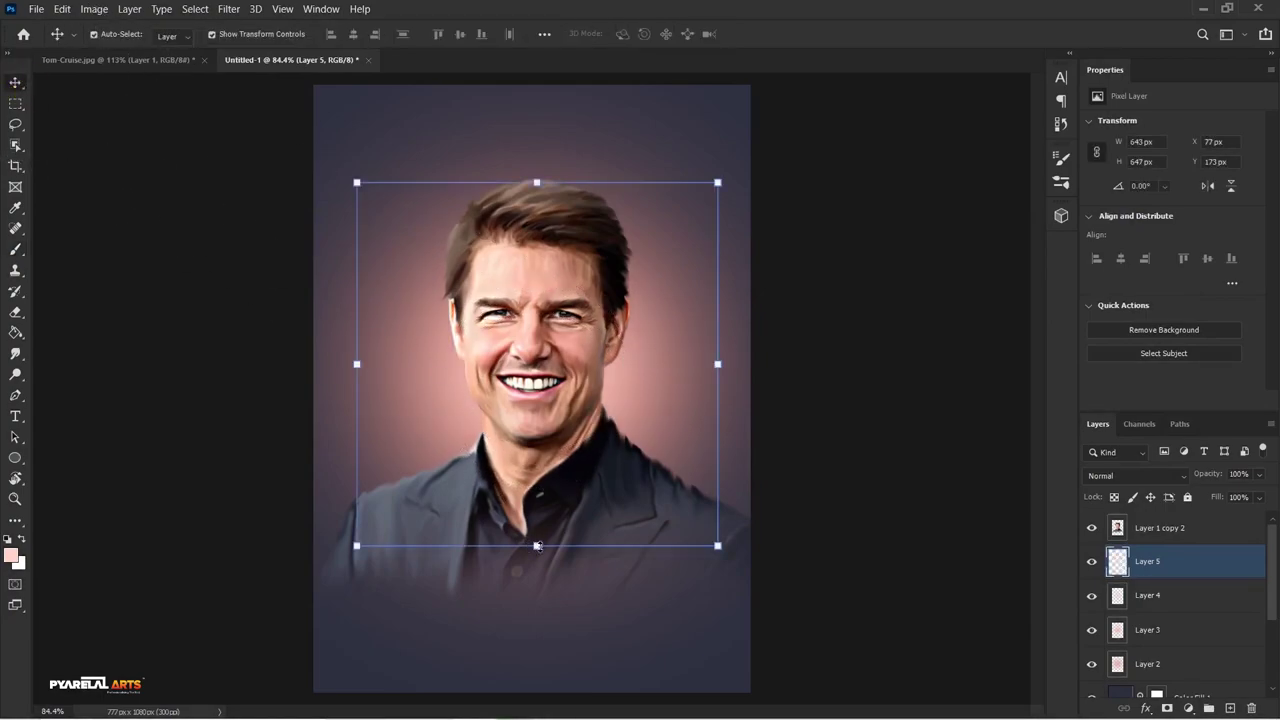
pyautogui.moveTo(537, 546)
pyautogui.mouseDown()
pyautogui.moveTo(548, 633)
pyautogui.moveTo(536, 526)
pyautogui.mouseUp()
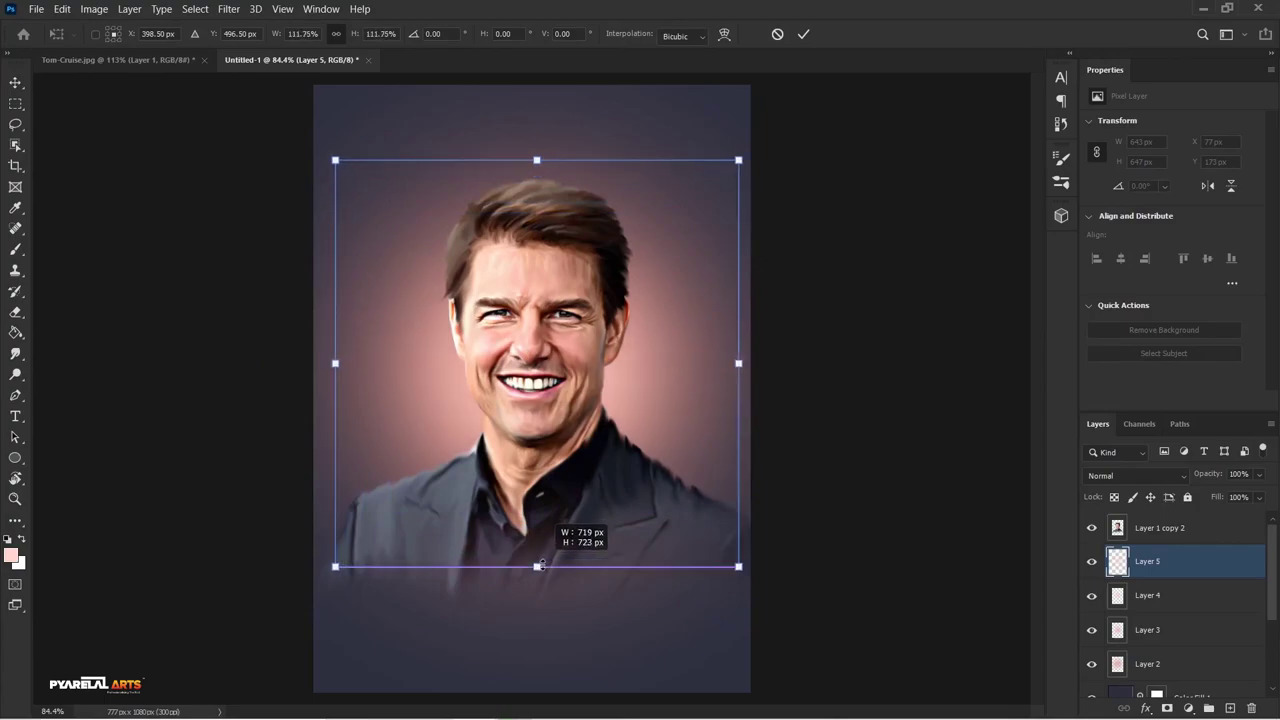
pyautogui.moveTo(536, 526)
pyautogui.mouseDown()
pyautogui.moveTo(540, 582)
pyautogui.moveTo(537, 546)
pyautogui.mouseUp()
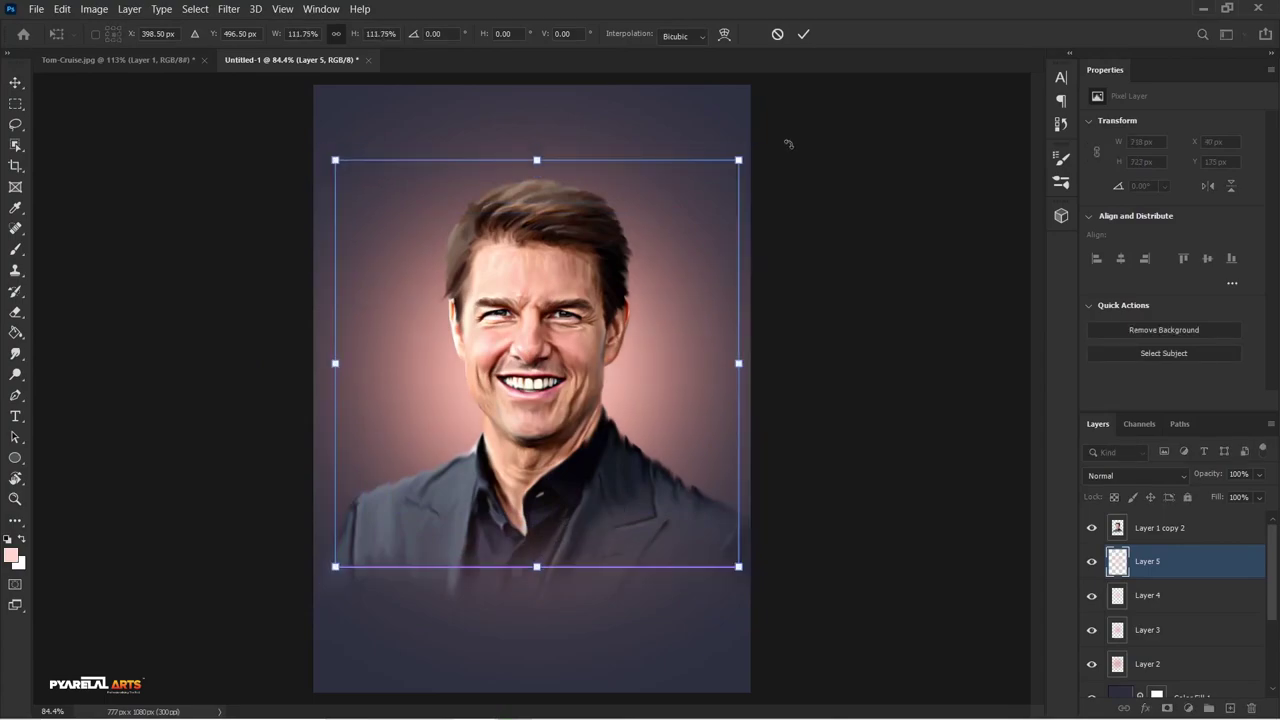
pyautogui.click(803, 34)
pyautogui.scroll(-5, 586, 371)
pyautogui.scroll(-5, 594, 374)
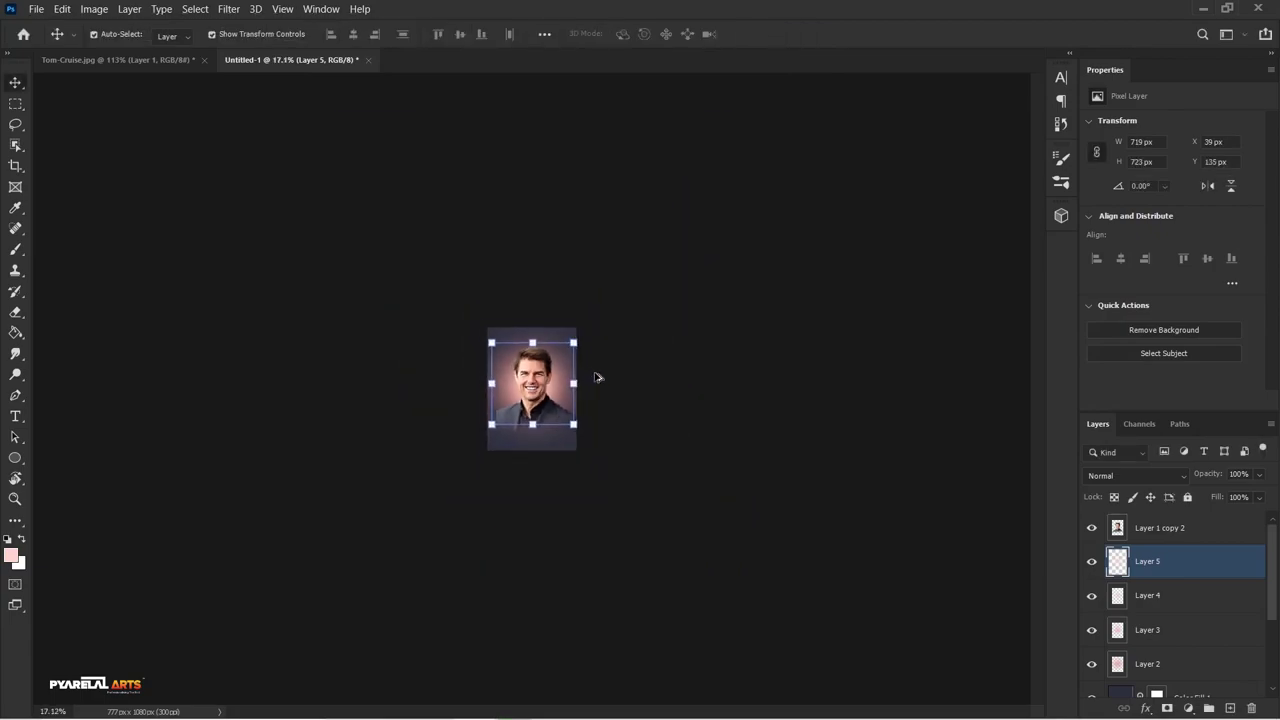
pyautogui.click(648, 459)
pyautogui.hotkey('ctrl', '0')
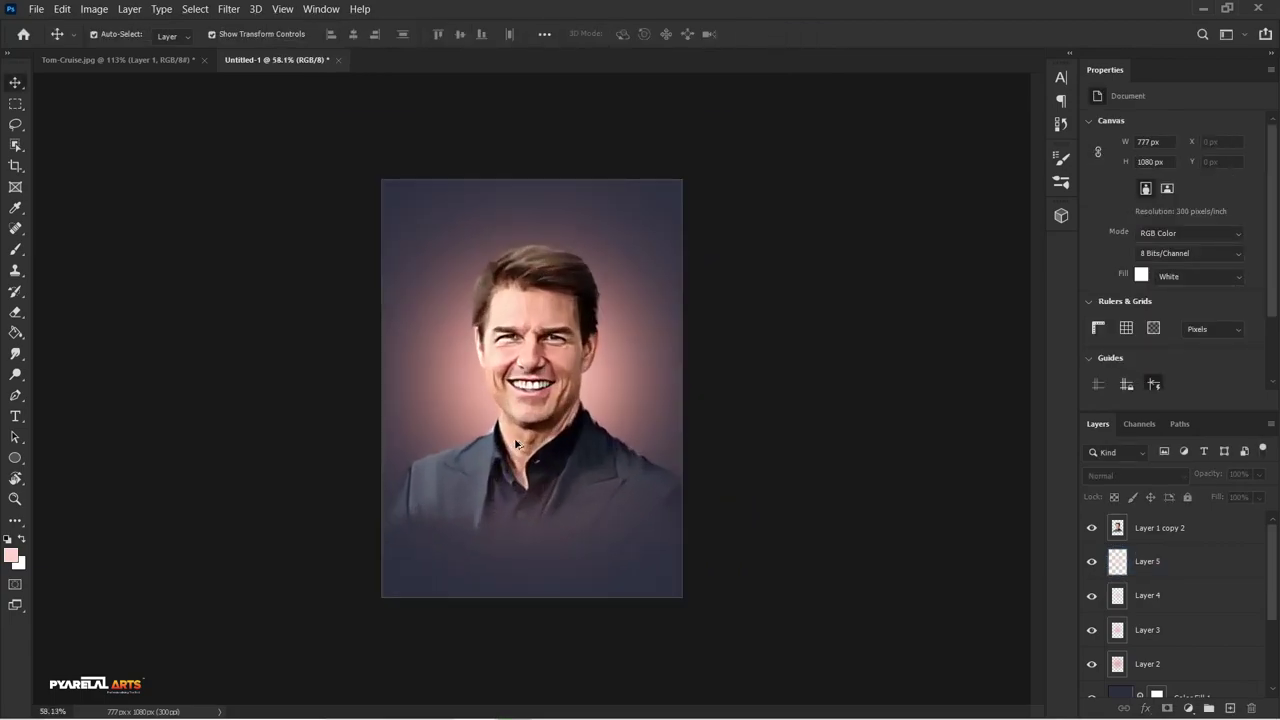
# Toggle the dark Color Fill 1 backdrop off and on to compare, leaving it hidden
pyautogui.scroll(1, 517, 444)
pyautogui.scroll(-1, 517, 444)
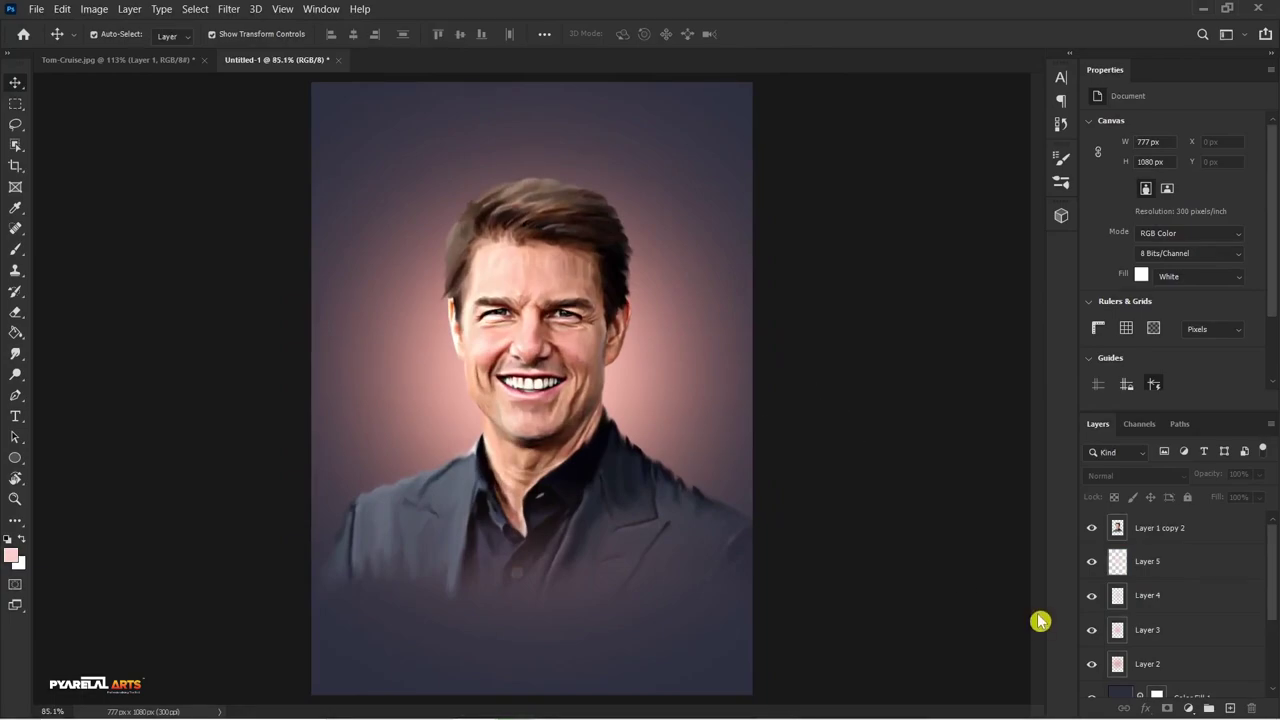
pyautogui.scroll(-3, 1091, 670)
pyautogui.click(1098, 580)
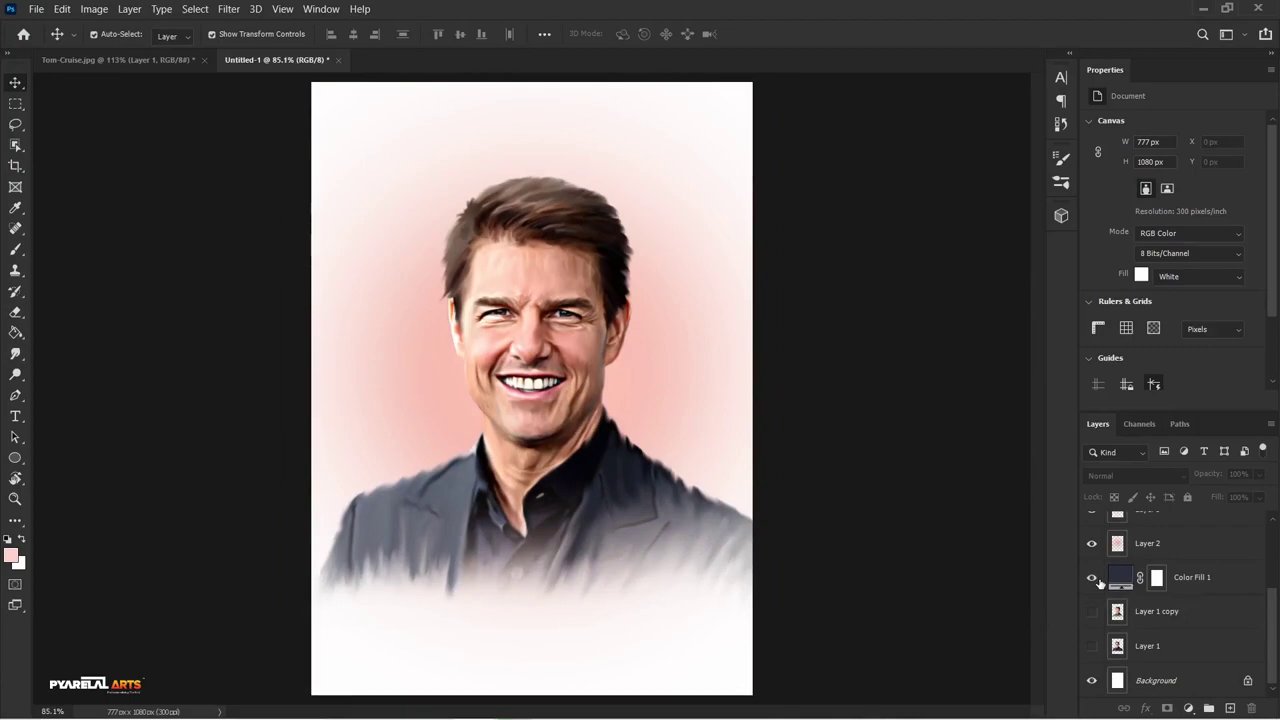
pyautogui.click(1093, 578)
pyautogui.click(1100, 583)
pyautogui.scroll(-3, 758, 608)
pyautogui.hotkey('ctrl', '0')
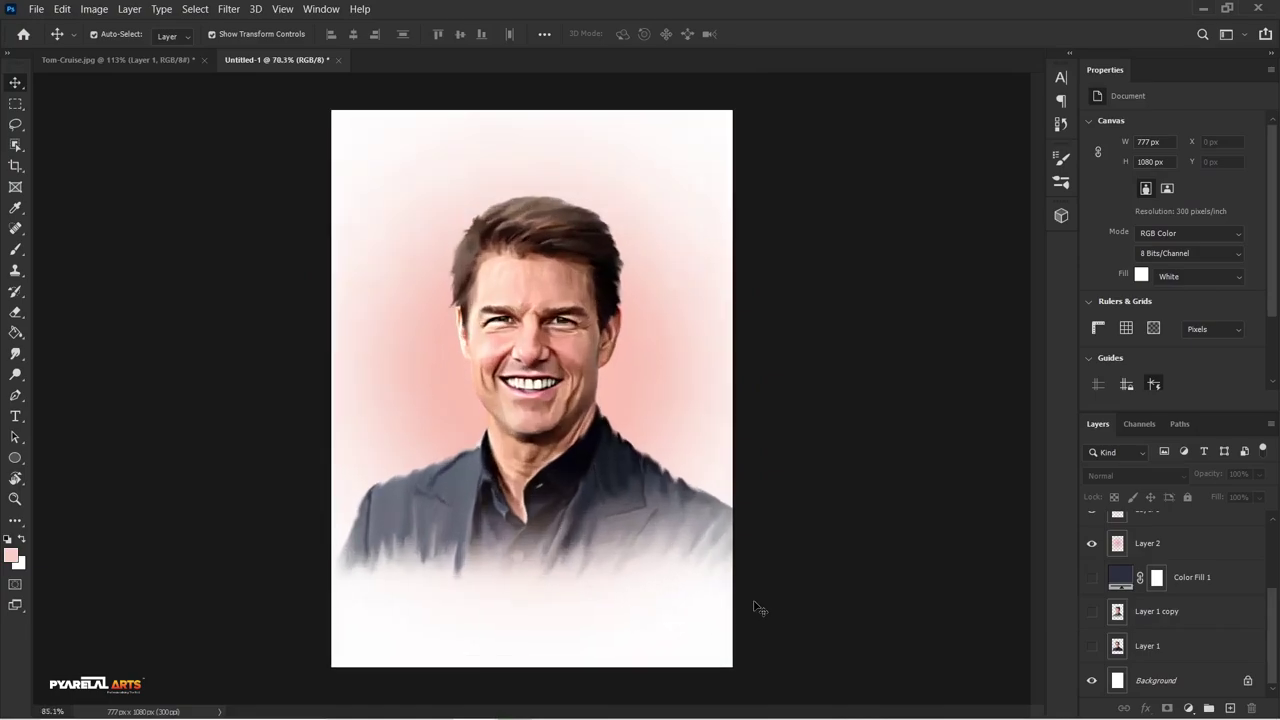
pyautogui.scroll(1, 758, 608)
pyautogui.scroll(1, 758, 608)
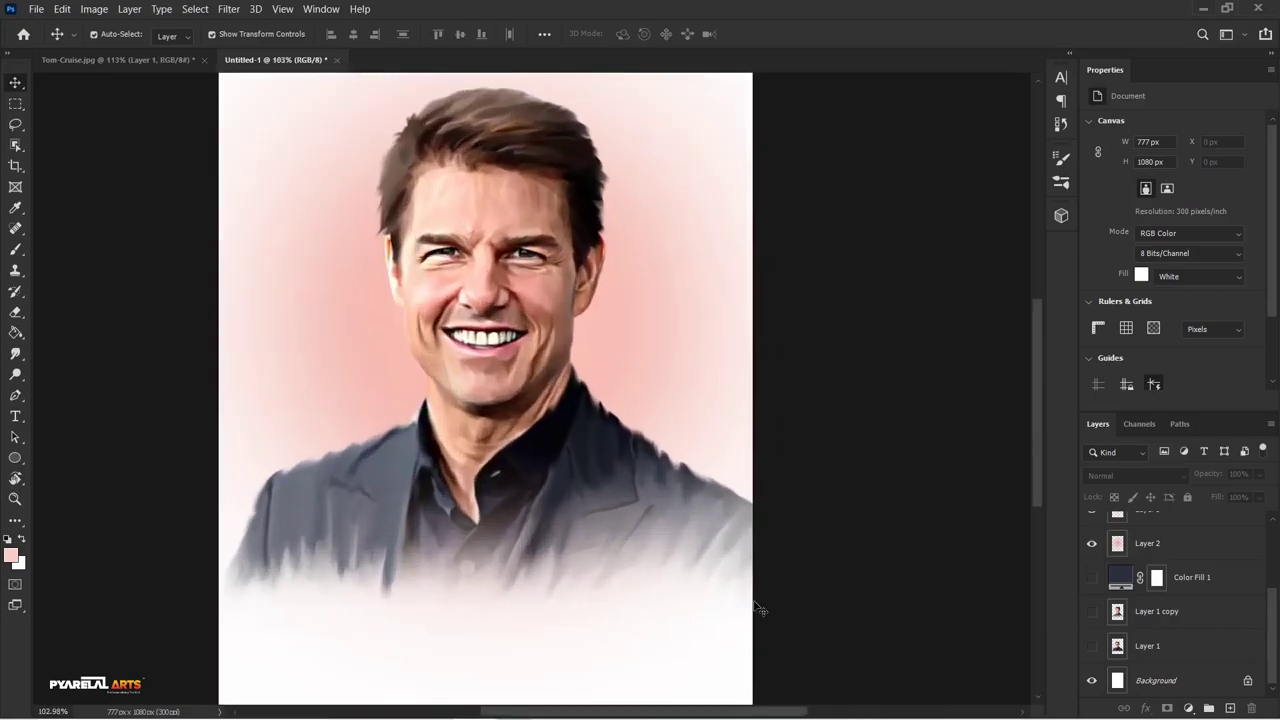
pyautogui.scroll(-2, 758, 608)
pyautogui.scroll(1, 540, 590)
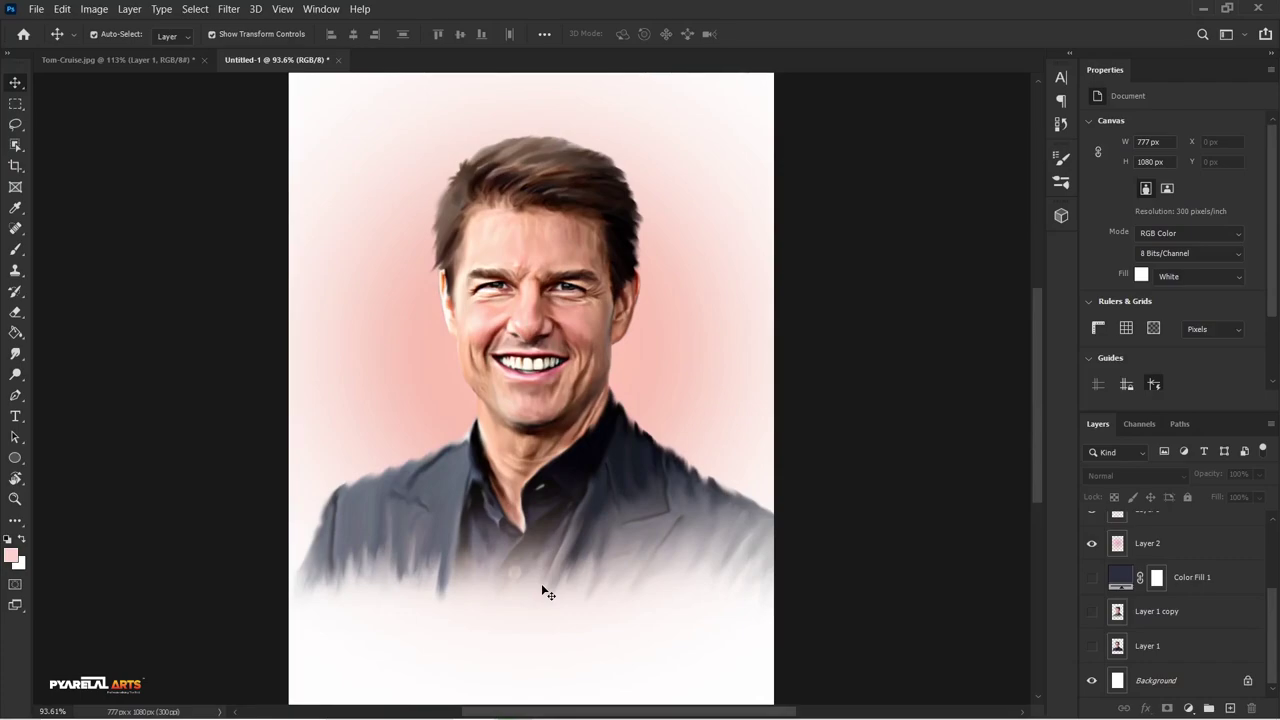
# Compare again and restore Color Fill 1 so the dark slate backdrop shows
pyautogui.click(1092, 578)
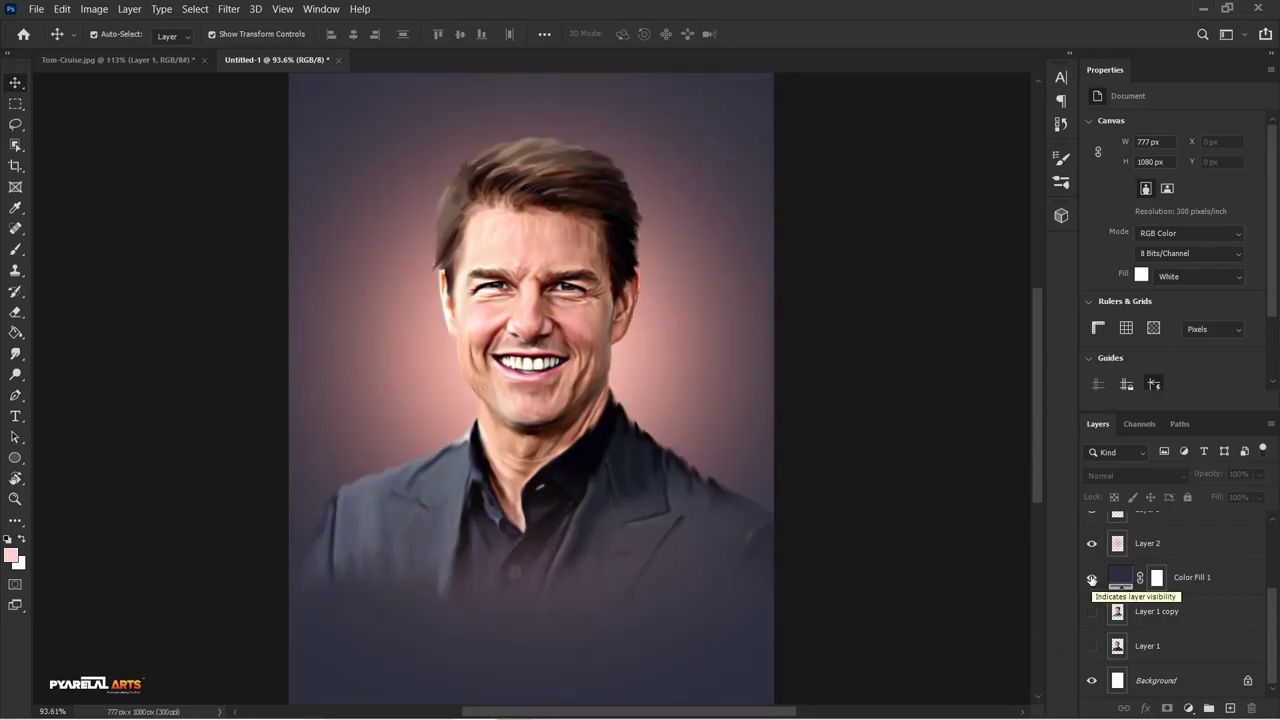
pyautogui.click(1092, 579)
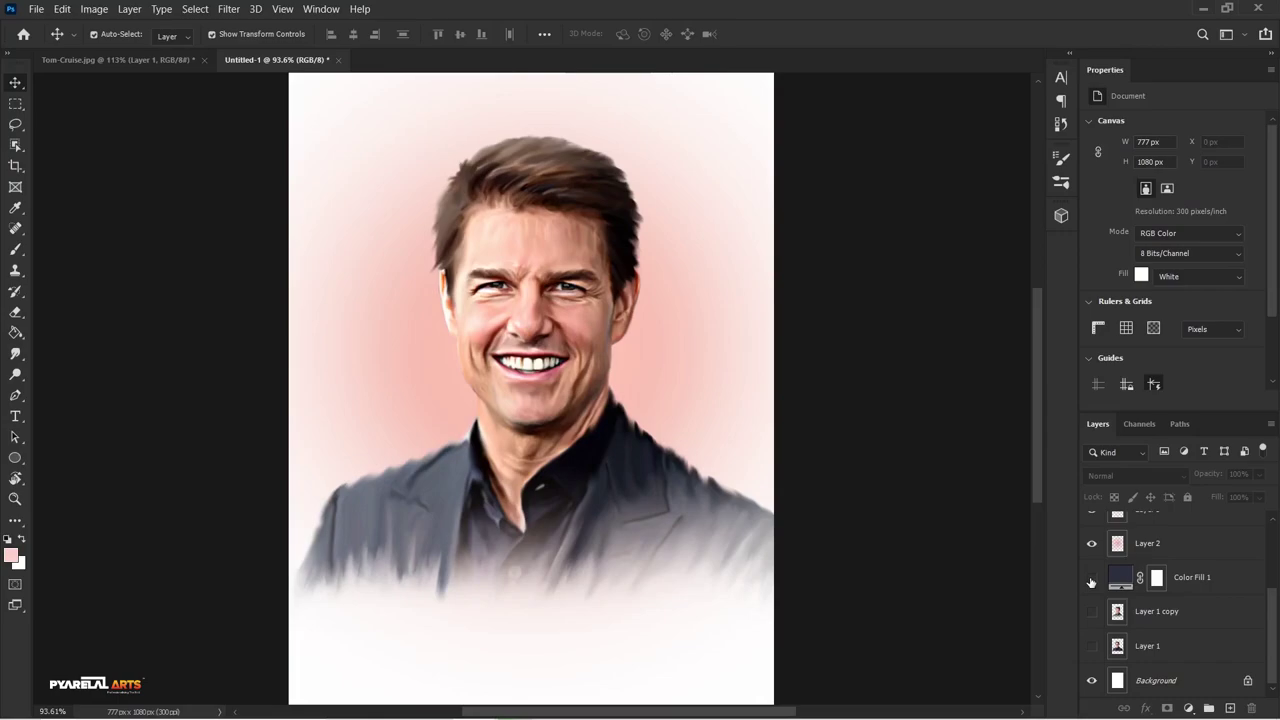
pyautogui.click(1091, 579)
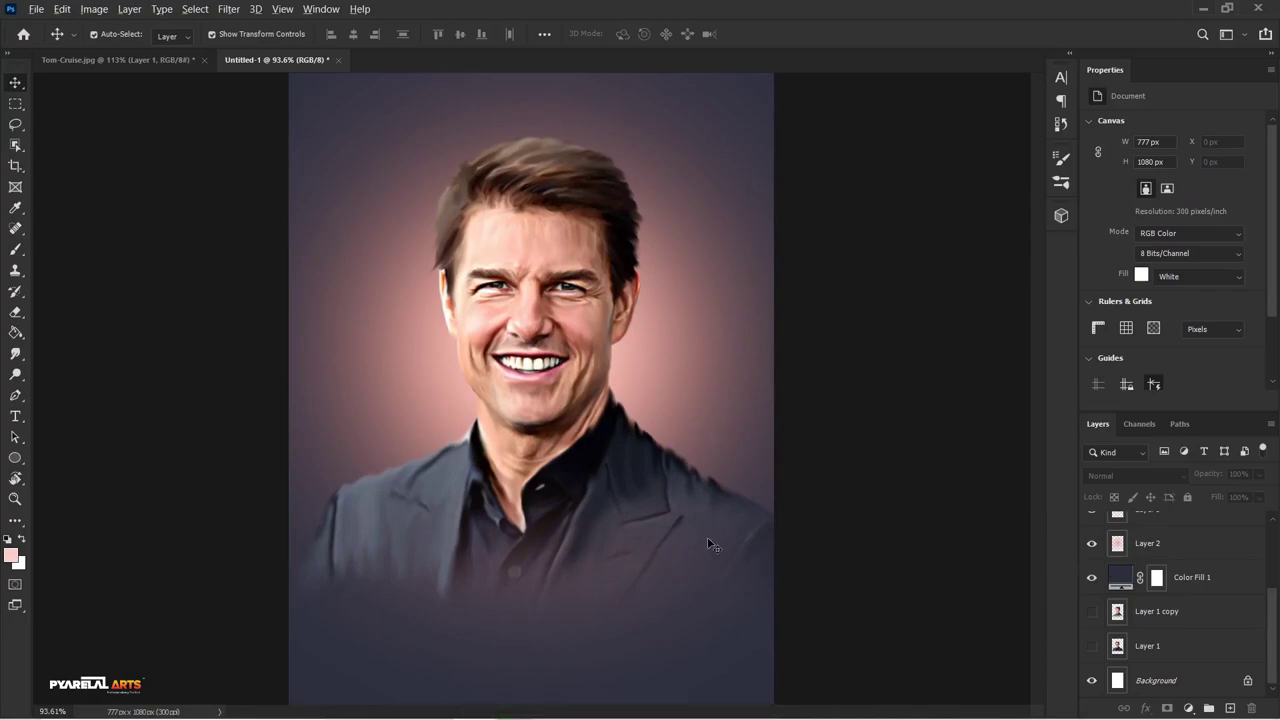
pyautogui.scroll(-2, 710, 545)
pyautogui.scroll(1, 710, 545)
pyautogui.scroll(1, 710, 545)
pyautogui.scroll(1, 709, 540)
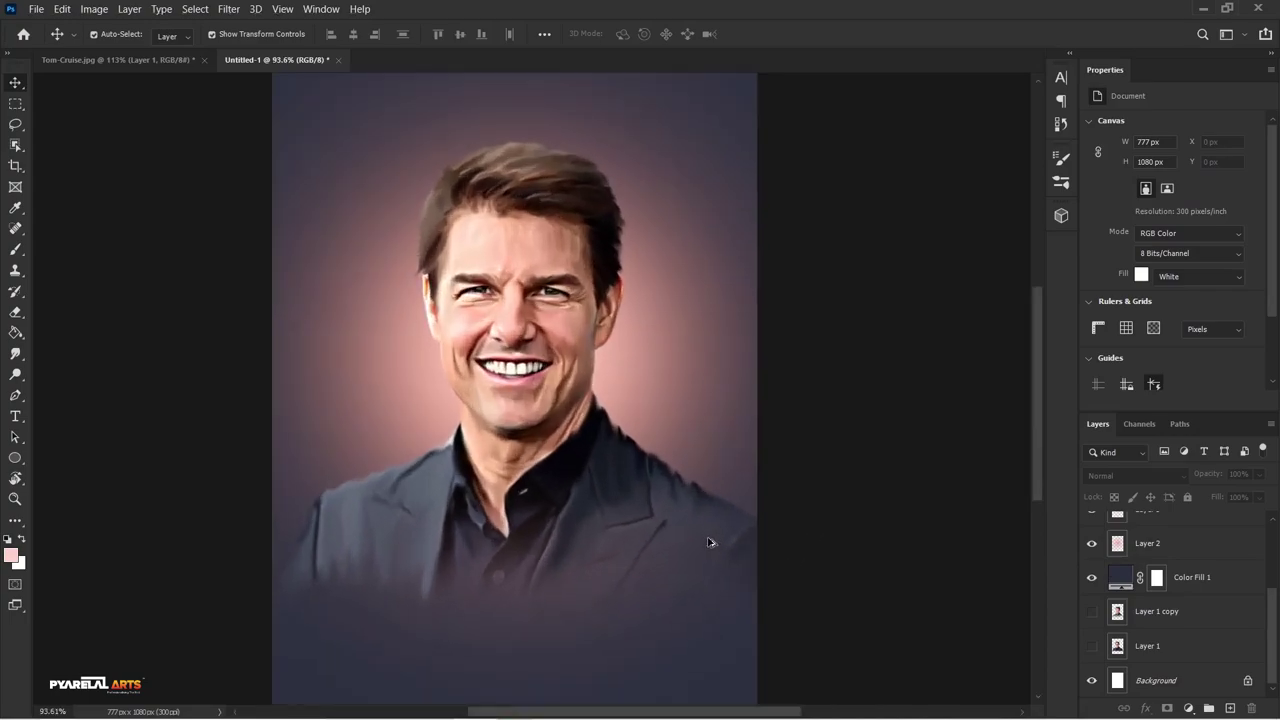
pyautogui.scroll(-1, 530, 507)
pyautogui.scroll(1, 420, 474)
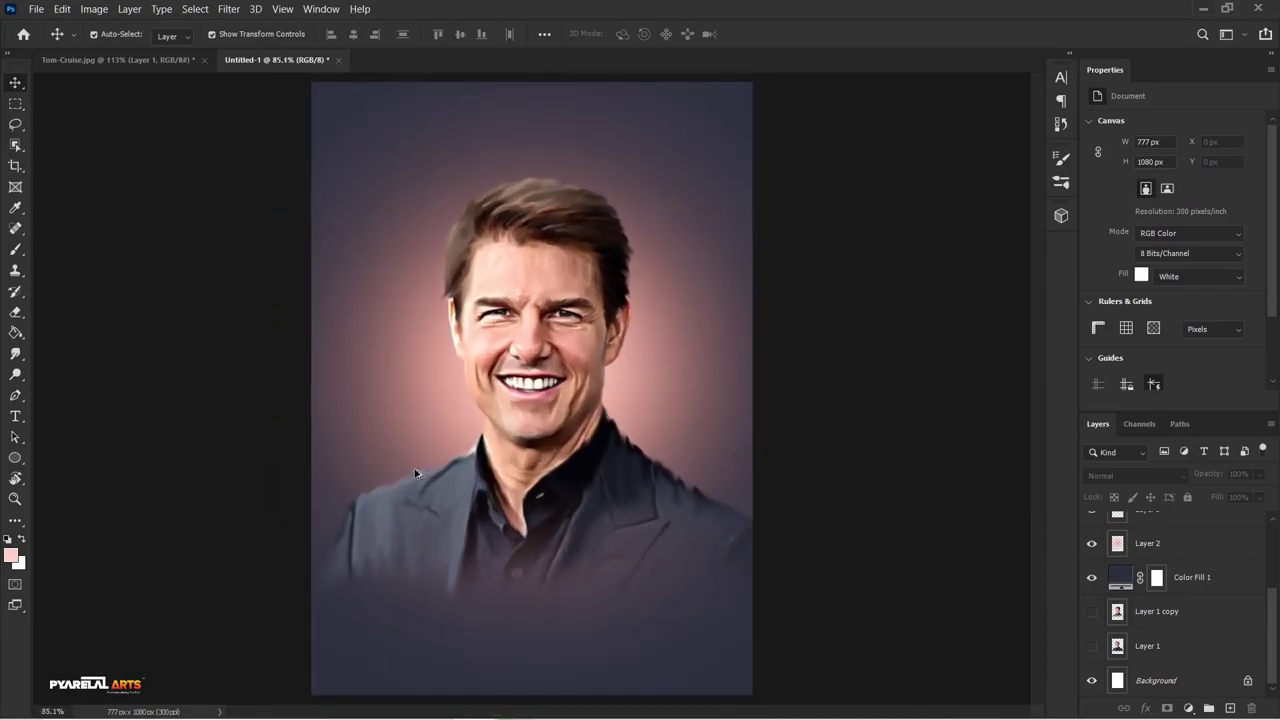
pyautogui.click(1091, 579)
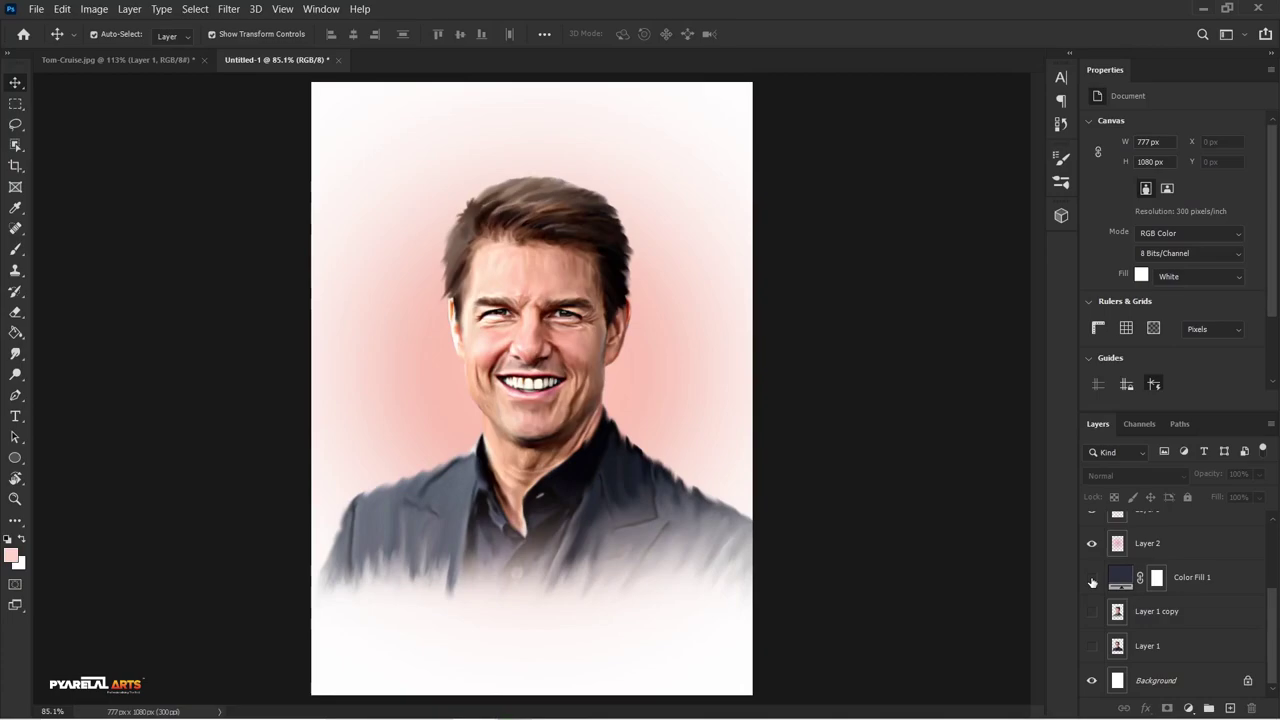
pyautogui.click(1092, 580)
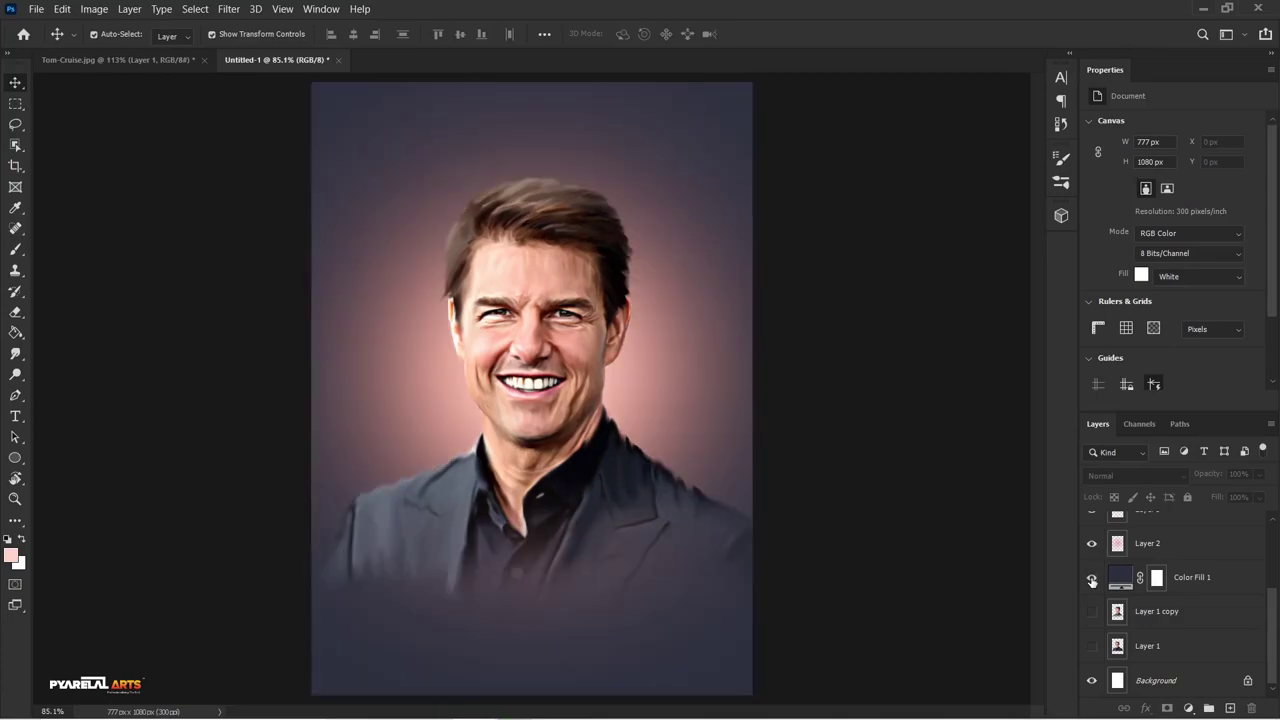
pyautogui.scroll(3, 1160, 560)
# Zoom into the hair on Layer 1 copy 2 and smudge its edge into the backdrop
pyautogui.click(1172, 531)
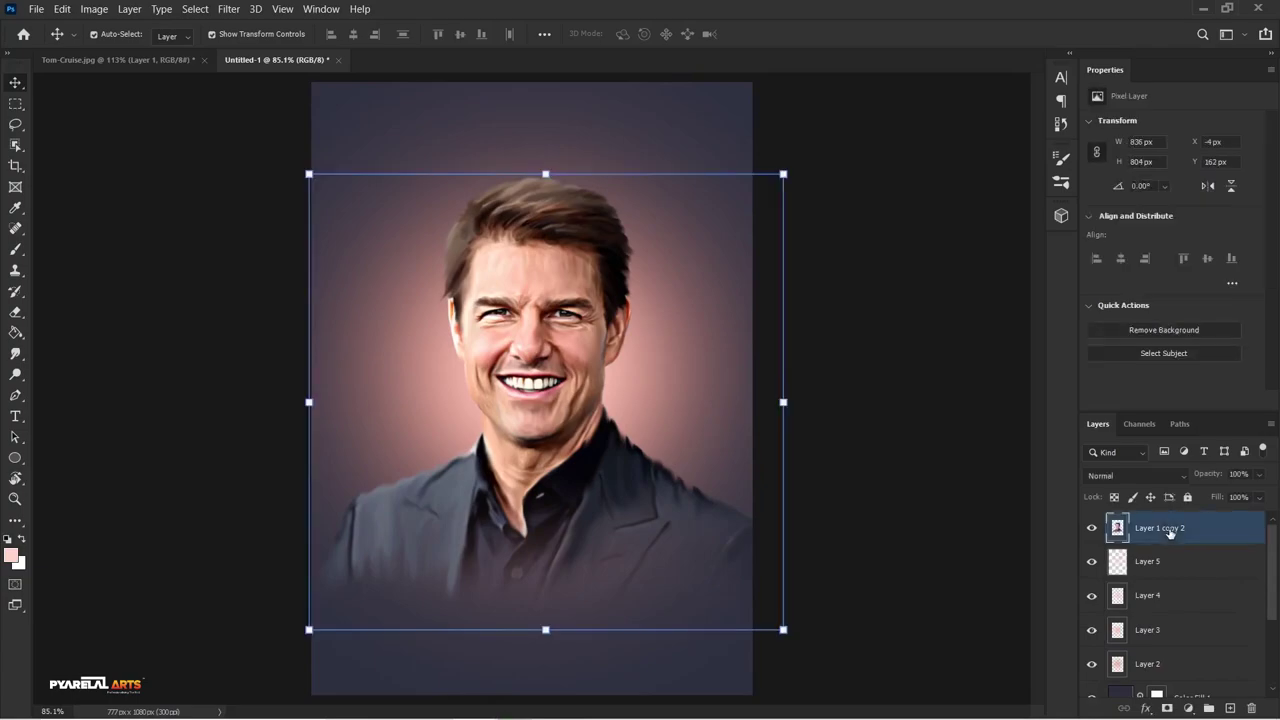
pyautogui.scroll(5, 450, 220)
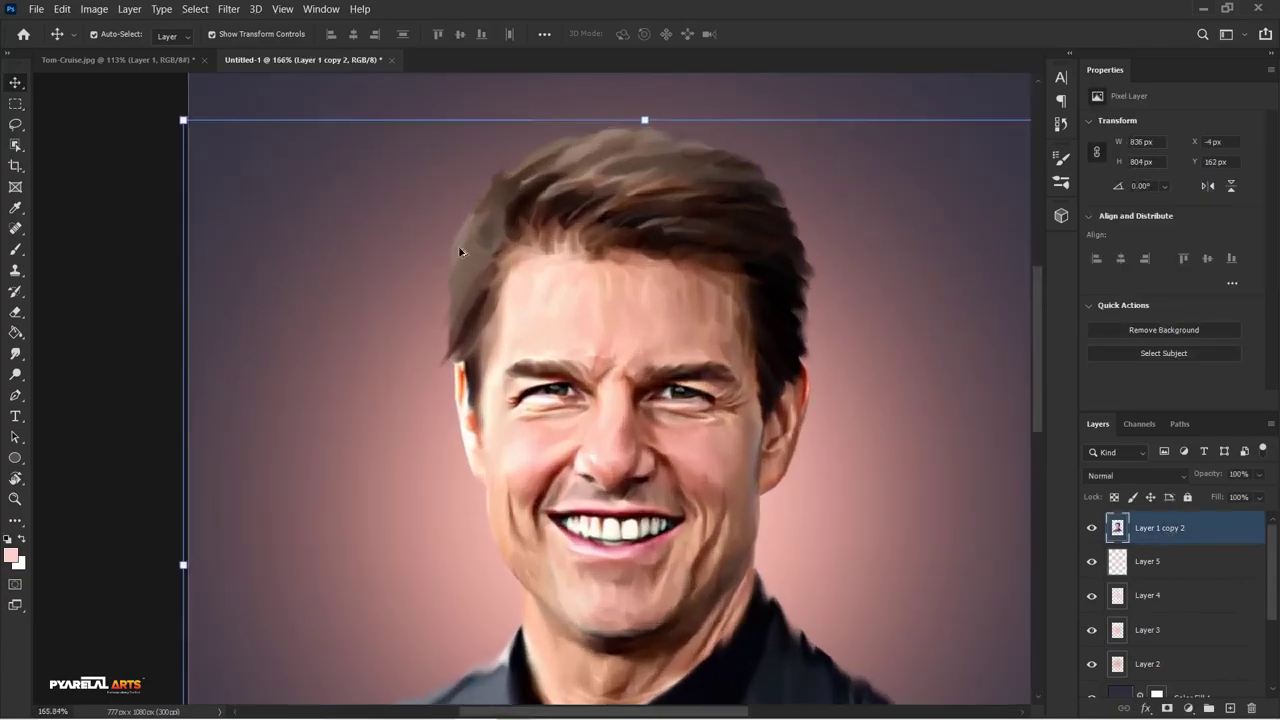
pyautogui.scroll(2, 495, 302)
pyautogui.scroll(3, 495, 282)
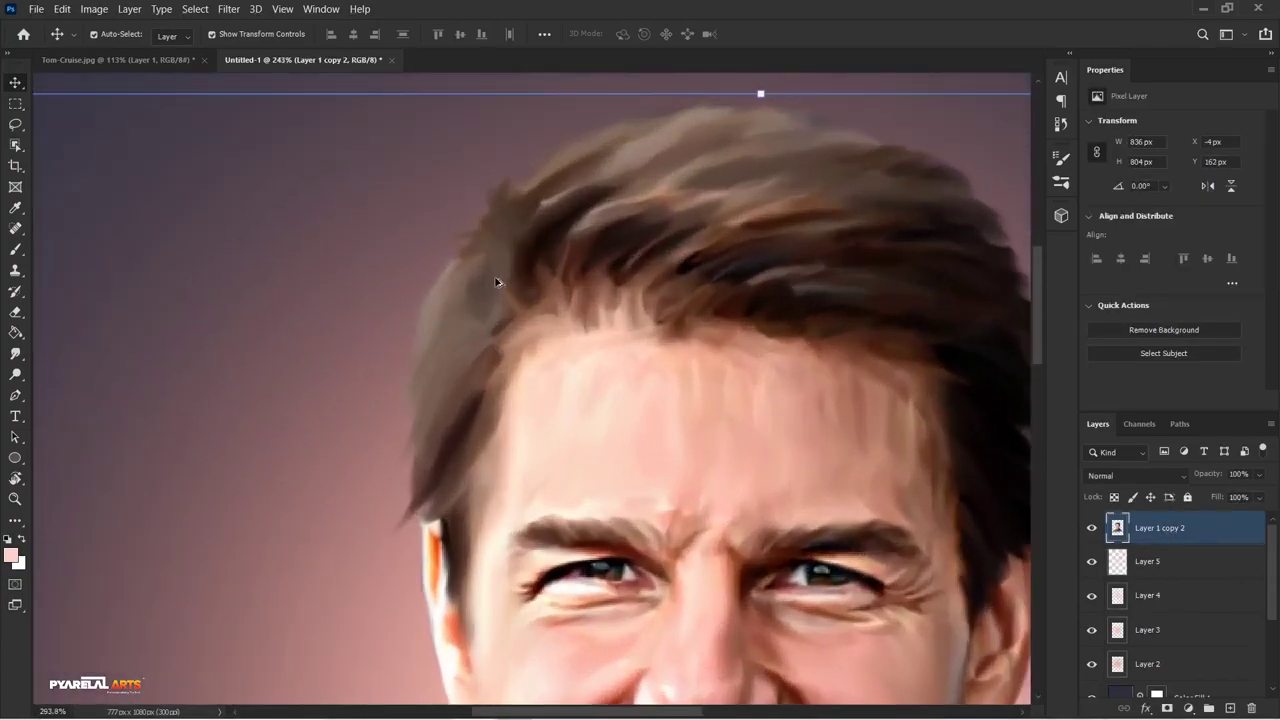
pyautogui.scroll(2, 498, 286)
pyautogui.scroll(2, 515, 325)
pyautogui.scroll(2, 510, 352)
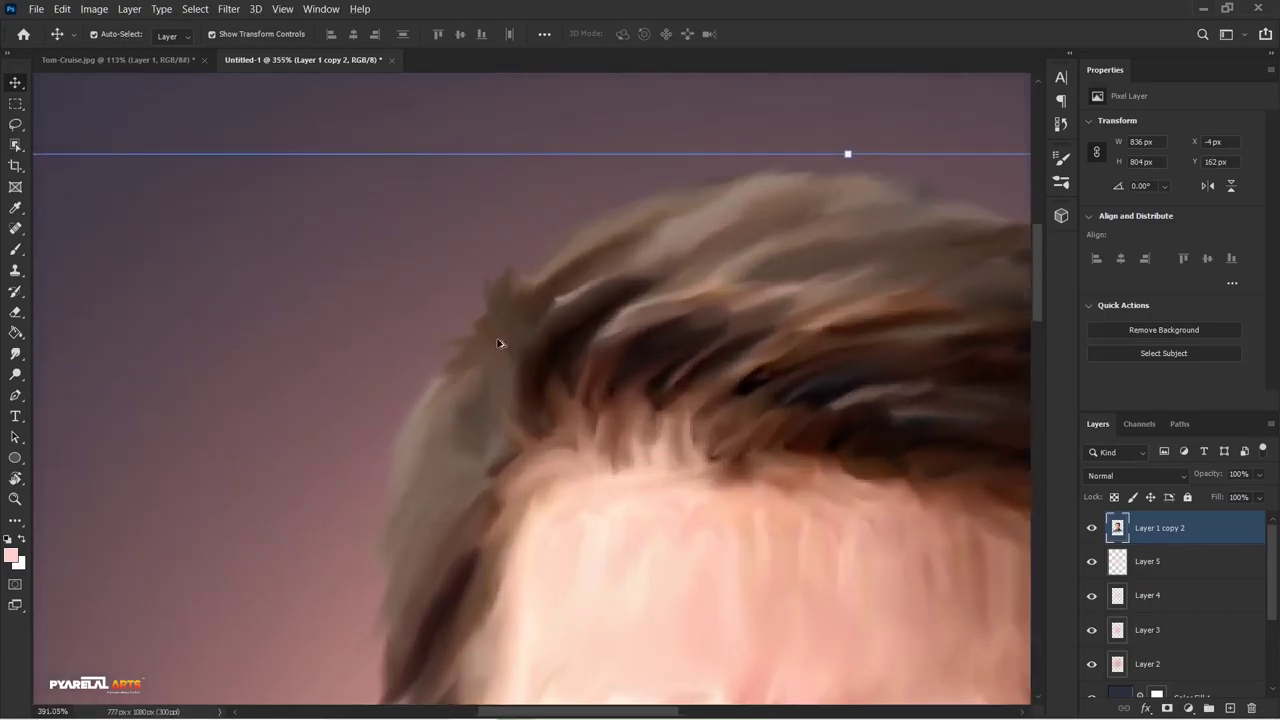
pyautogui.scroll(1, 500, 346)
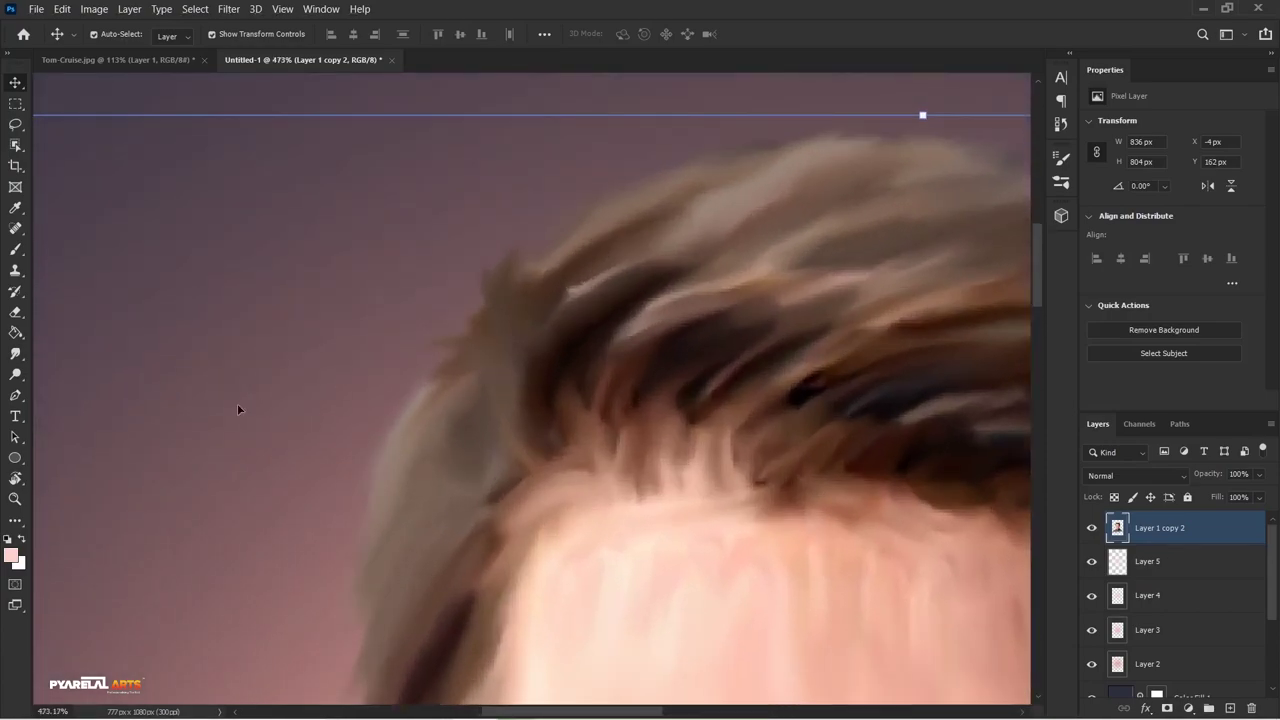
pyautogui.click(16, 357)
pyautogui.moveTo(508, 371)
pyautogui.mouseDown()
pyautogui.moveTo(508, 434)
pyautogui.moveTo(517, 416)
pyautogui.moveTo(600, 449)
pyautogui.mouseUp()
# Rotate the view and smudge stray strands and the left hair edge into the backdrop
pyautogui.press('r')
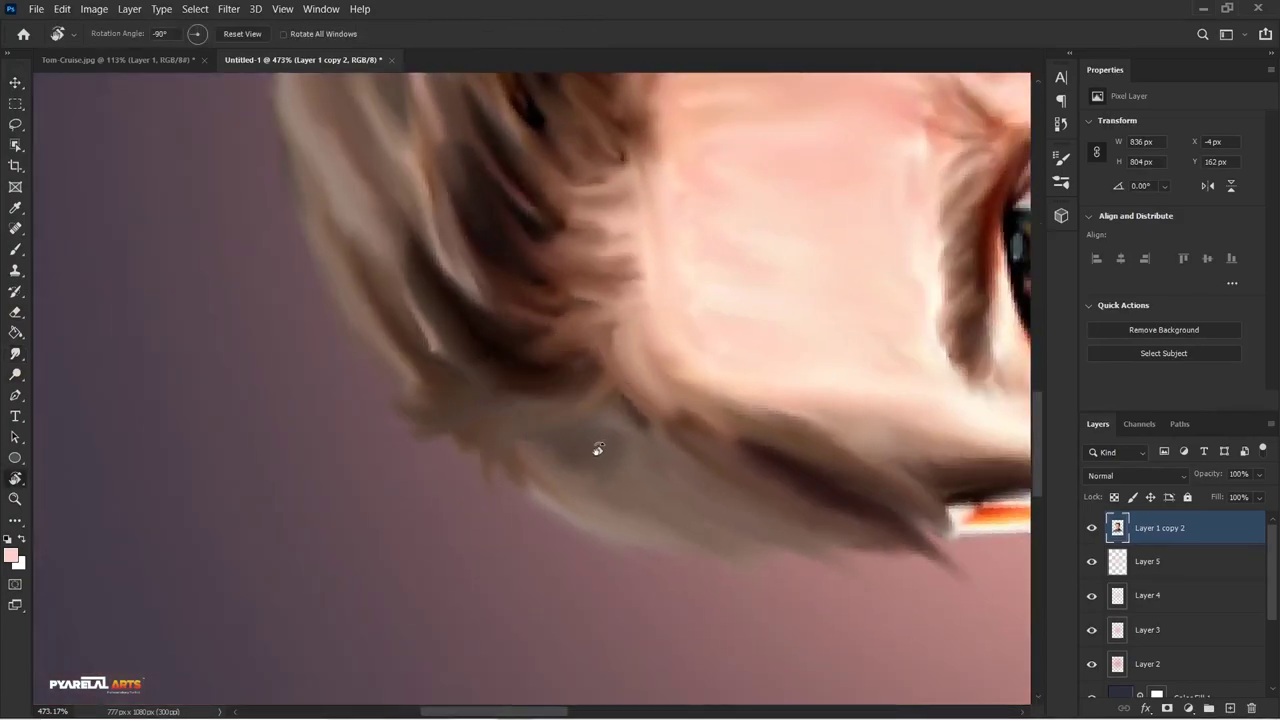
pyautogui.click(14, 362)
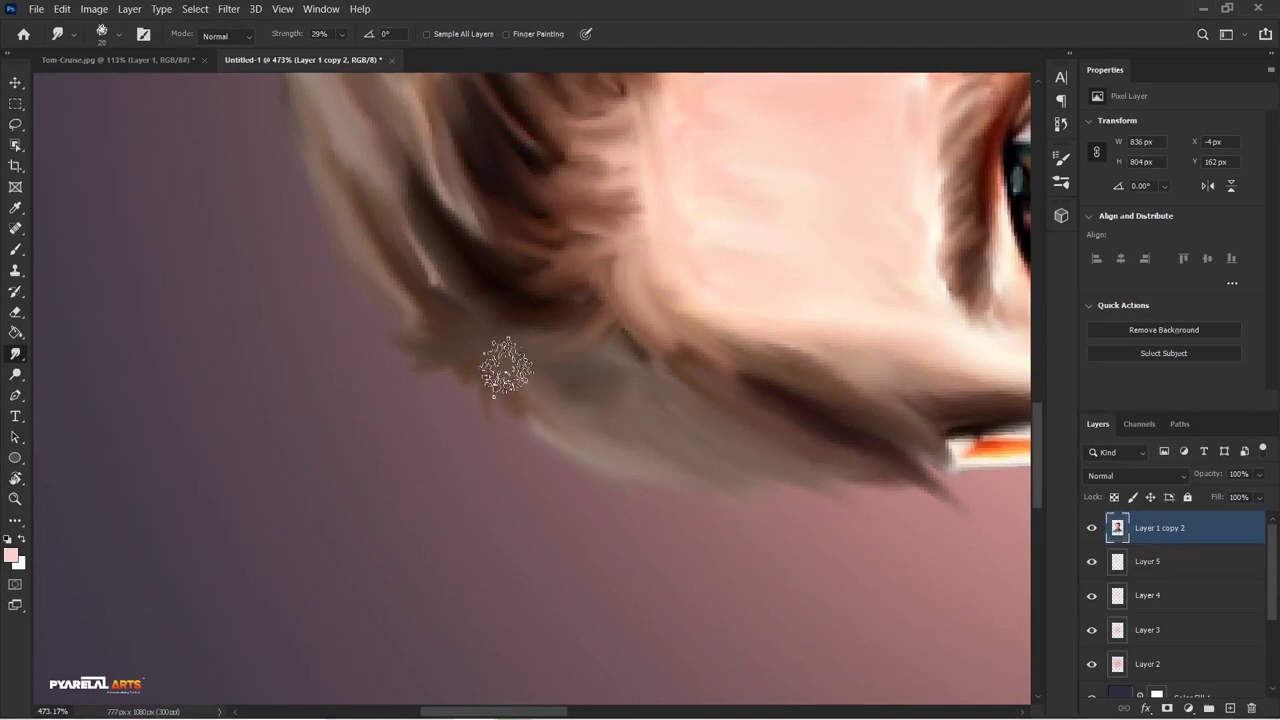
pyautogui.moveTo(506, 363)
pyautogui.mouseDown()
pyautogui.moveTo(625, 490)
pyautogui.moveTo(543, 380)
pyautogui.moveTo(563, 437)
pyautogui.moveTo(623, 466)
pyautogui.moveTo(600, 402)
pyautogui.moveTo(694, 491)
pyautogui.moveTo(657, 434)
pyautogui.moveTo(868, 493)
pyautogui.moveTo(863, 431)
pyautogui.moveTo(960, 480)
pyautogui.moveTo(786, 488)
pyautogui.mouseUp()
pyautogui.scroll(1, 778, 498)
pyautogui.scroll(1, 720, 500)
pyautogui.scroll(2, 640, 500)
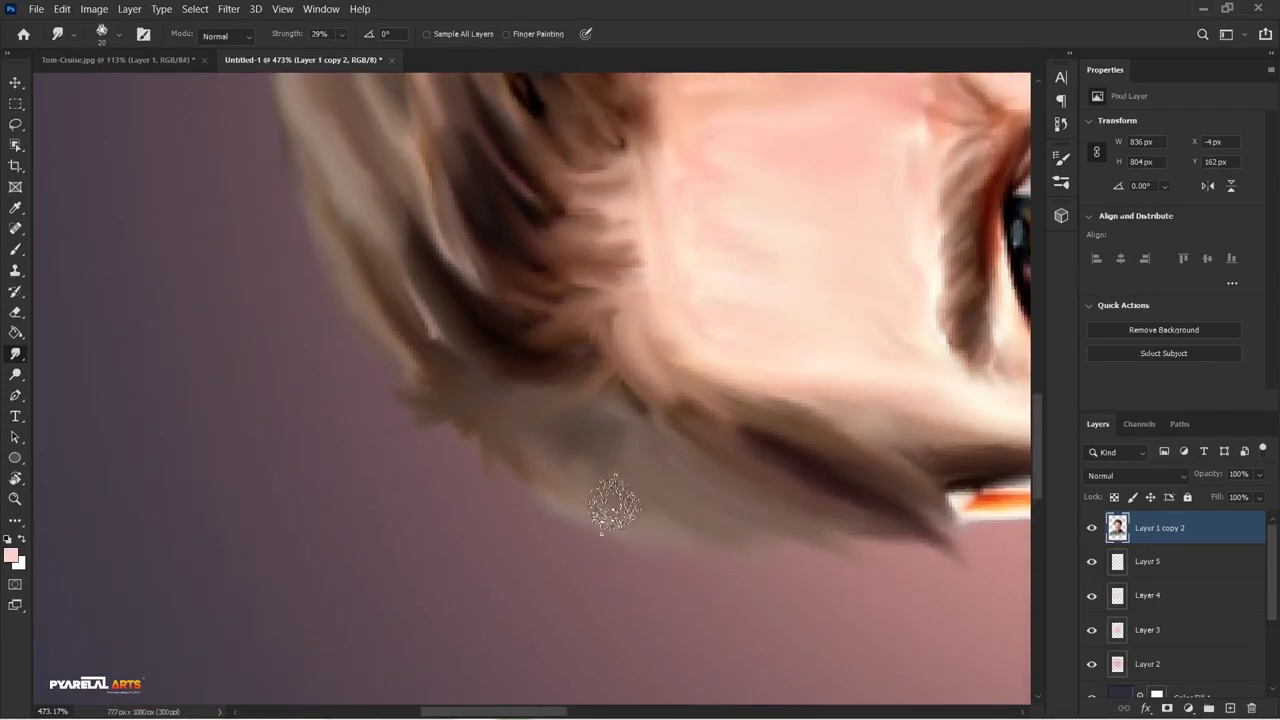
pyautogui.moveTo(503, 442)
pyautogui.mouseDown()
pyautogui.moveTo(451, 374)
pyautogui.moveTo(326, 309)
pyautogui.moveTo(434, 360)
pyautogui.moveTo(354, 282)
pyautogui.moveTo(466, 357)
pyautogui.moveTo(514, 366)
pyautogui.moveTo(537, 494)
pyautogui.mouseUp()
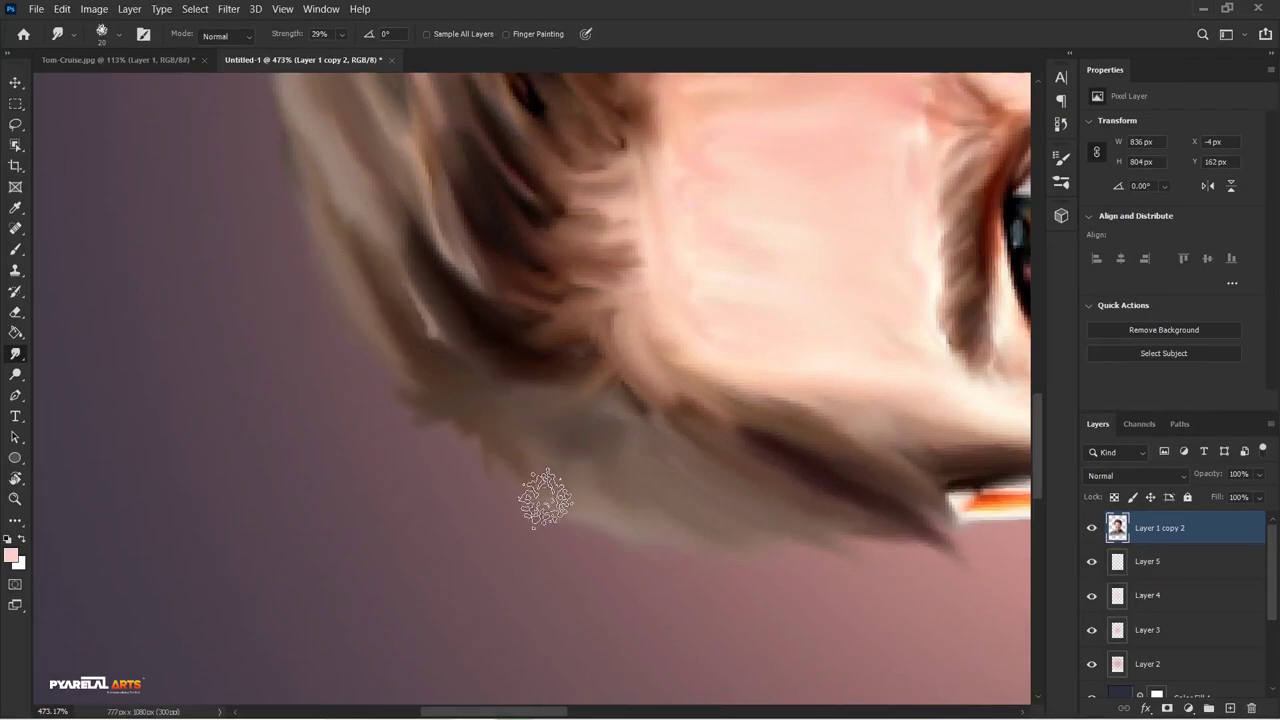
# Raise the smudge strength, soften the lower hair edge, and turn the view upright
pyautogui.moveTo(289, 36); pyautogui.dragTo(324, 40)
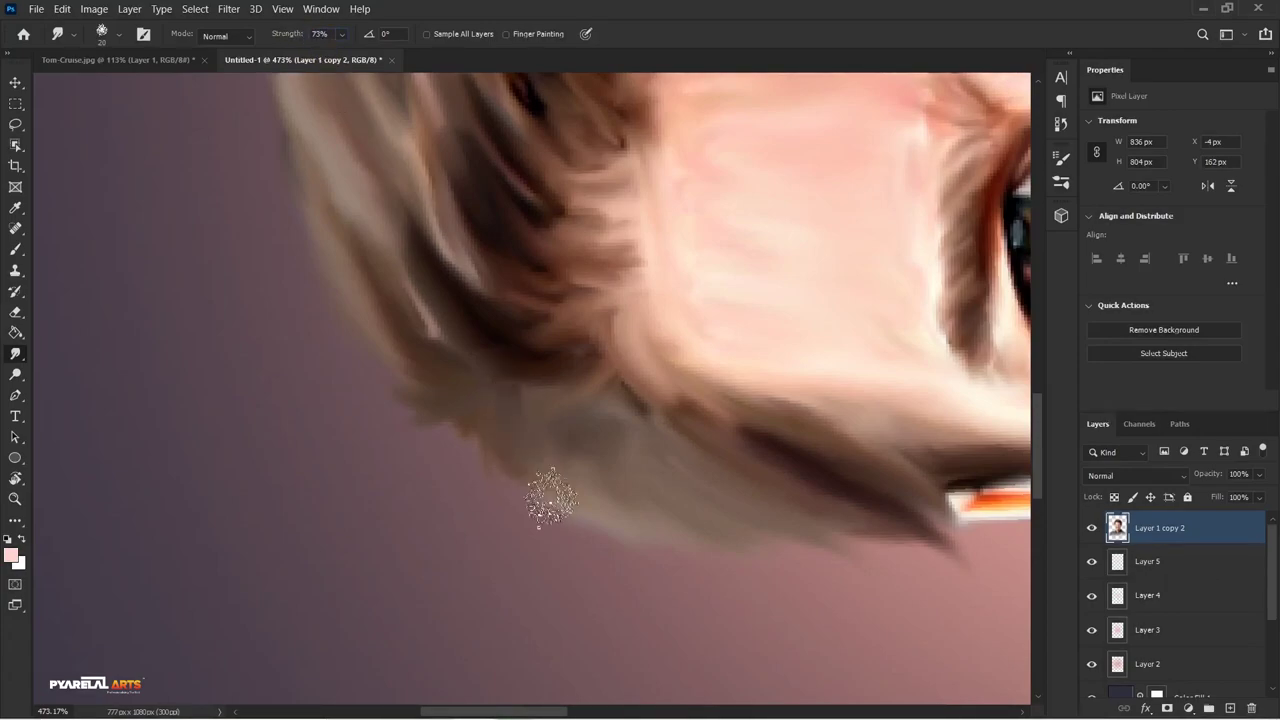
pyautogui.moveTo(637, 522)
pyautogui.mouseDown()
pyautogui.moveTo(543, 451)
pyautogui.moveTo(529, 394)
pyautogui.moveTo(503, 391)
pyautogui.moveTo(510, 407)
pyautogui.mouseUp()
pyautogui.moveTo(423, 280); pyautogui.dragTo(374, 174)
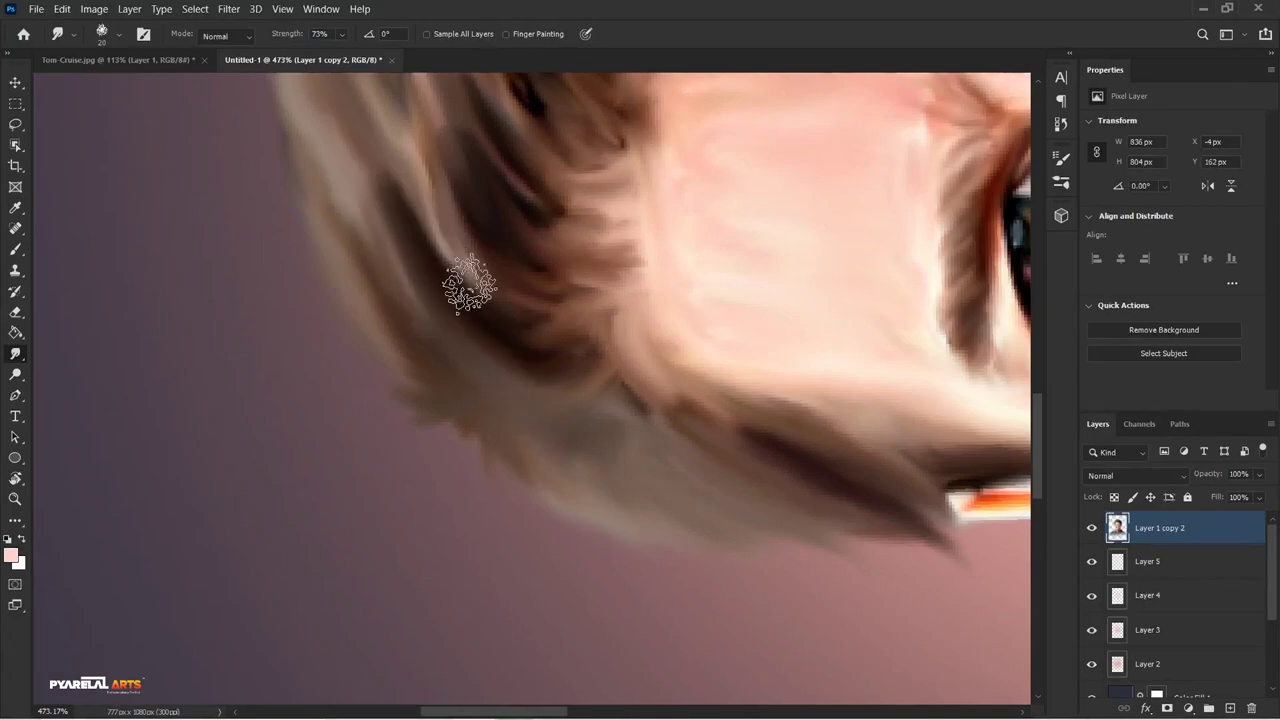
pyautogui.moveTo(569, 402)
pyautogui.mouseDown()
pyautogui.moveTo(500, 414)
pyautogui.moveTo(386, 263)
pyautogui.mouseUp()
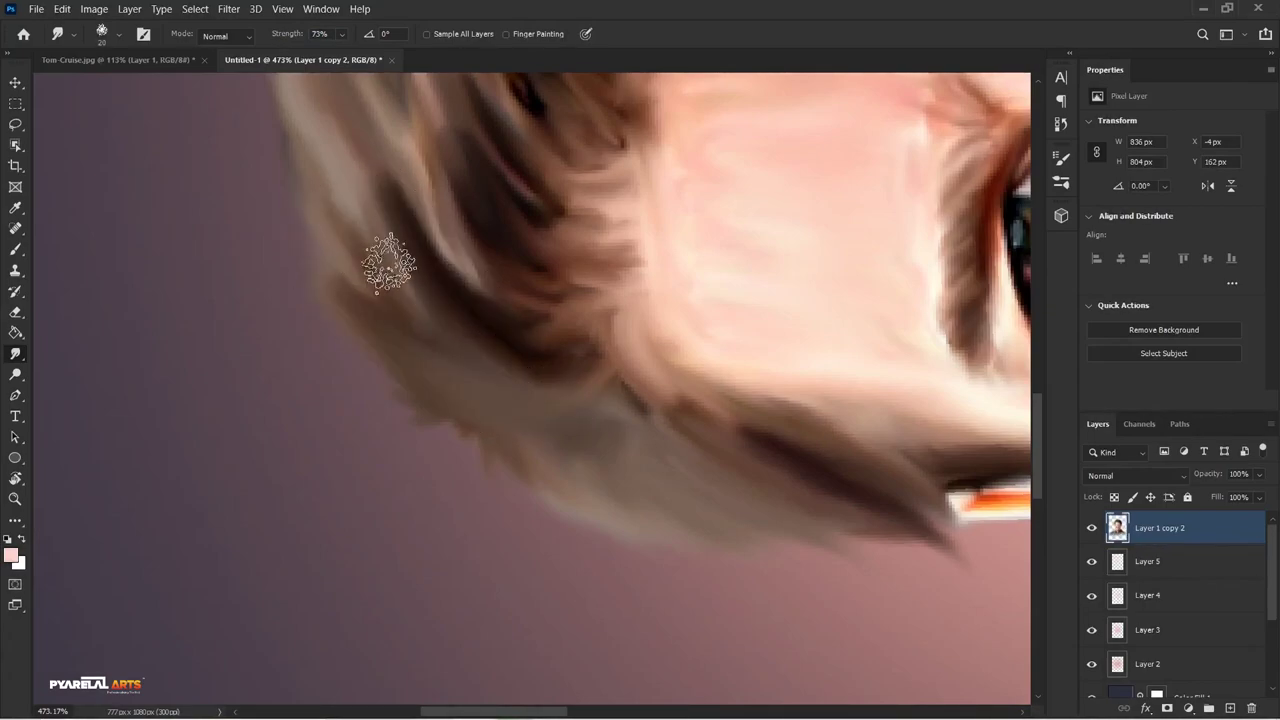
pyautogui.moveTo(636, 457)
pyautogui.mouseDown()
pyautogui.moveTo(560, 471)
pyautogui.moveTo(551, 429)
pyautogui.moveTo(584, 400)
pyautogui.moveTo(349, 349)
pyautogui.moveTo(597, 449)
pyautogui.moveTo(534, 446)
pyautogui.moveTo(572, 413)
pyautogui.moveTo(509, 523)
pyautogui.mouseUp()
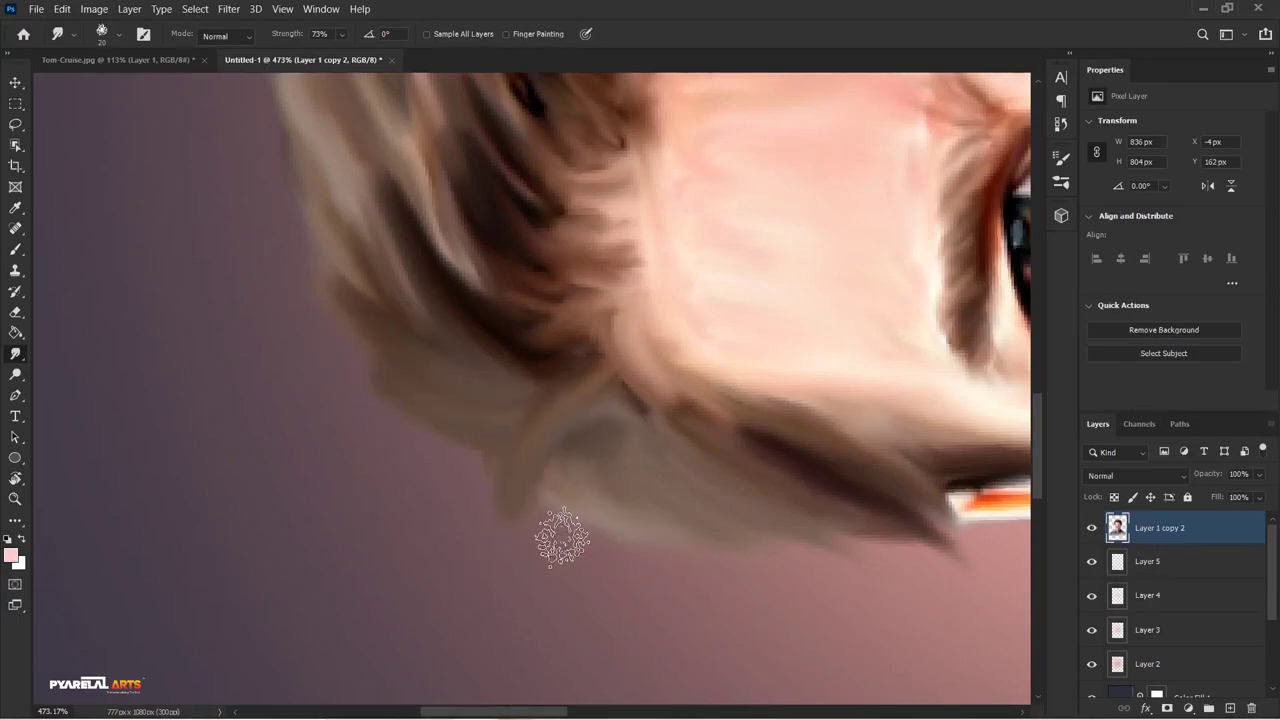
pyautogui.press('r')
pyautogui.moveTo(494, 467)
pyautogui.mouseDown()
pyautogui.moveTo(555, 340)
pyautogui.moveTo(528, 343)
pyautogui.mouseUp()
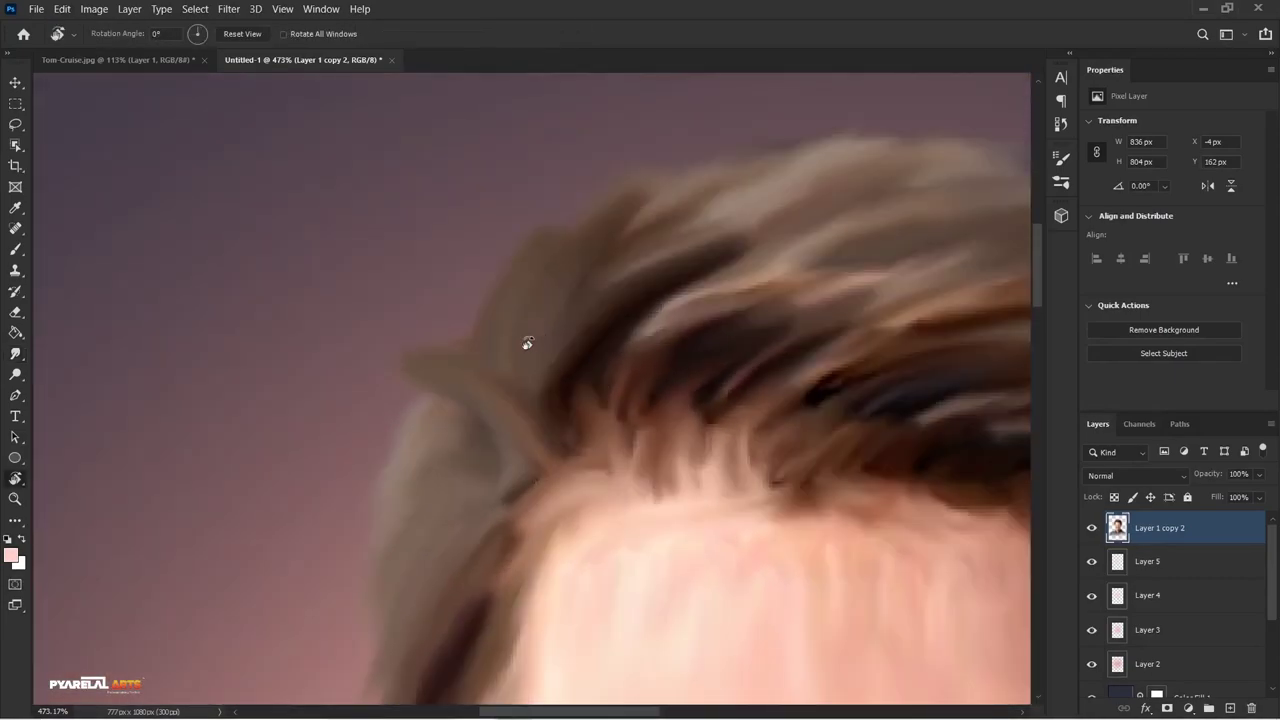
# Fit the portrait on screen and toggle the backdrop and Layer 3 glow to check
pyautogui.hotkey('ctrl', '0')
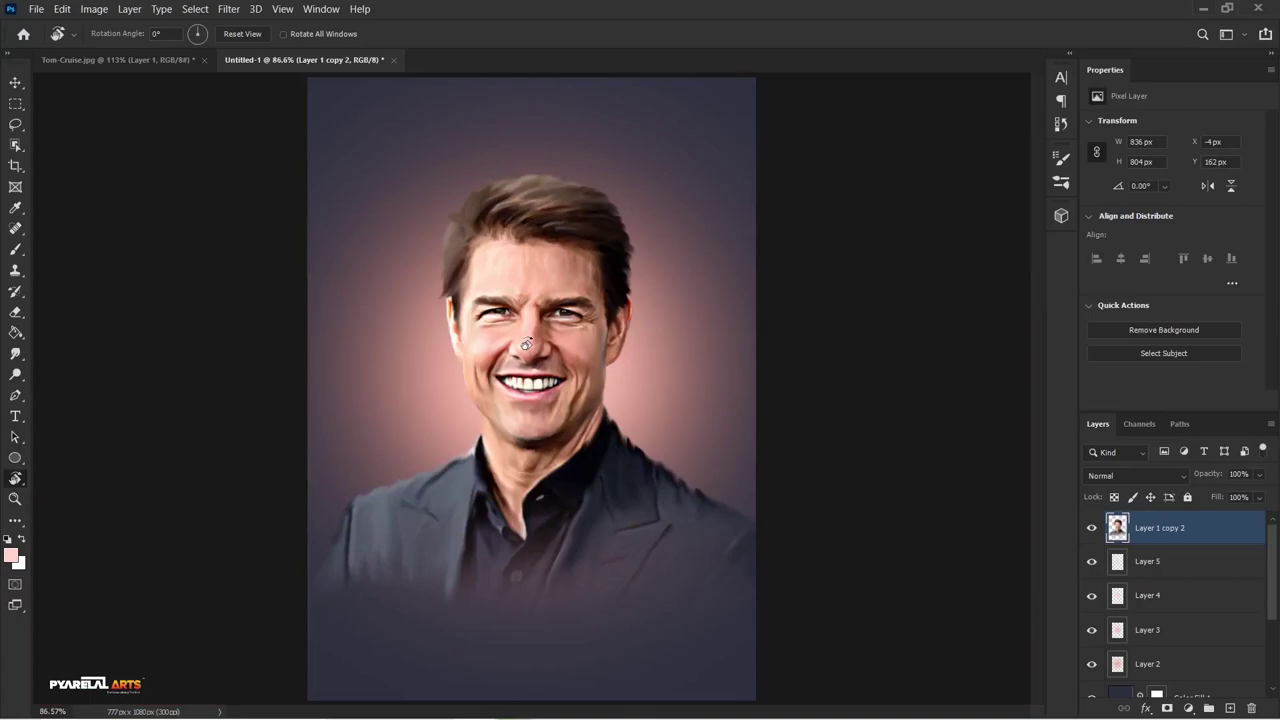
pyautogui.scroll(-2, 1106, 656)
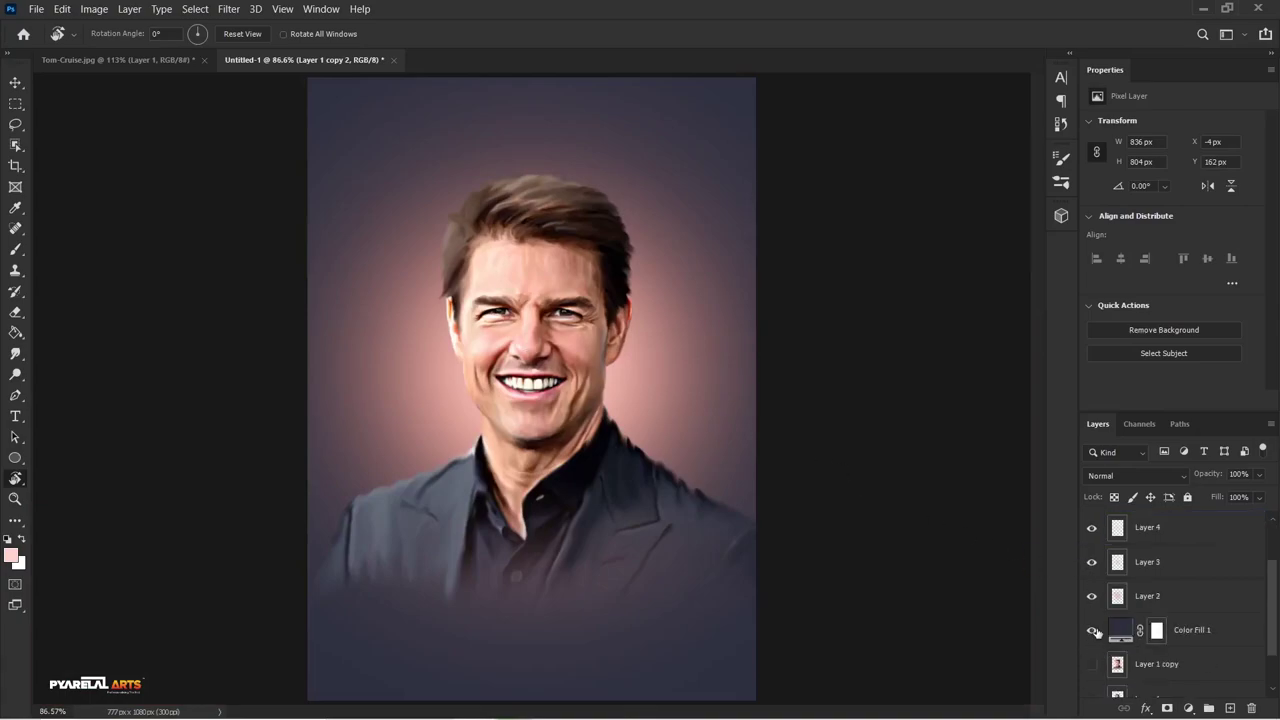
pyautogui.click(1097, 634)
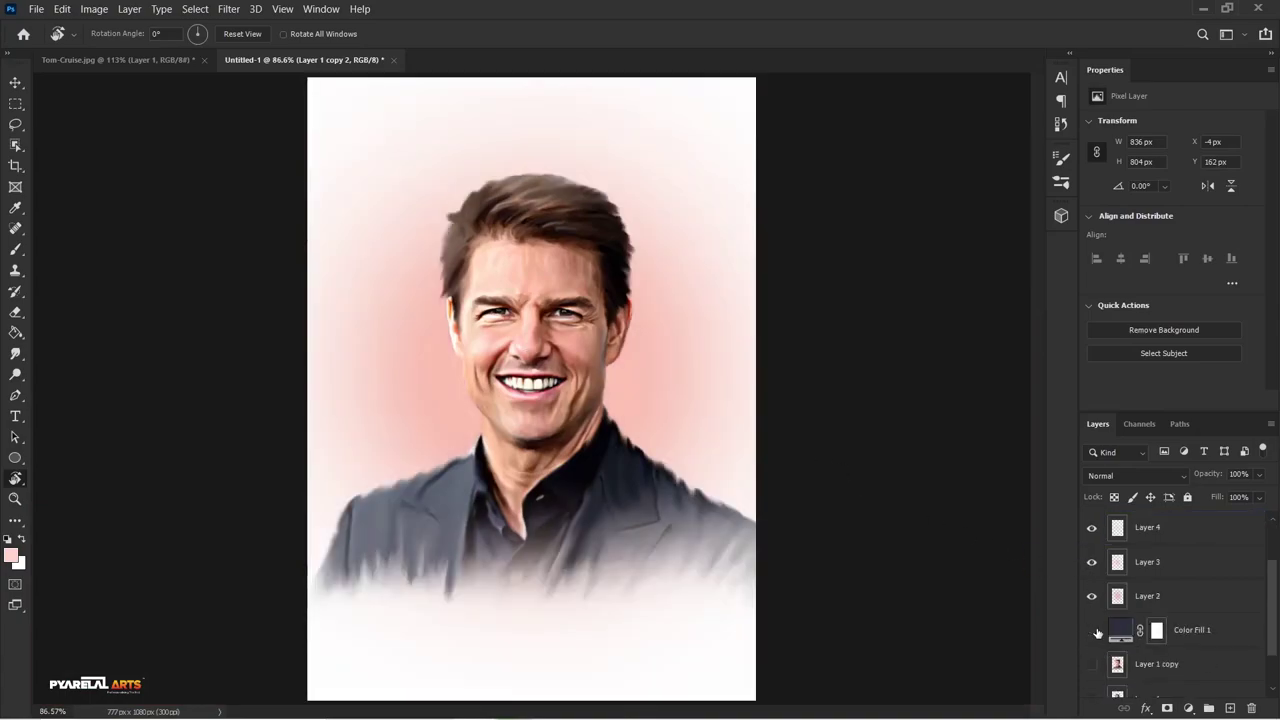
pyautogui.click(1092, 631)
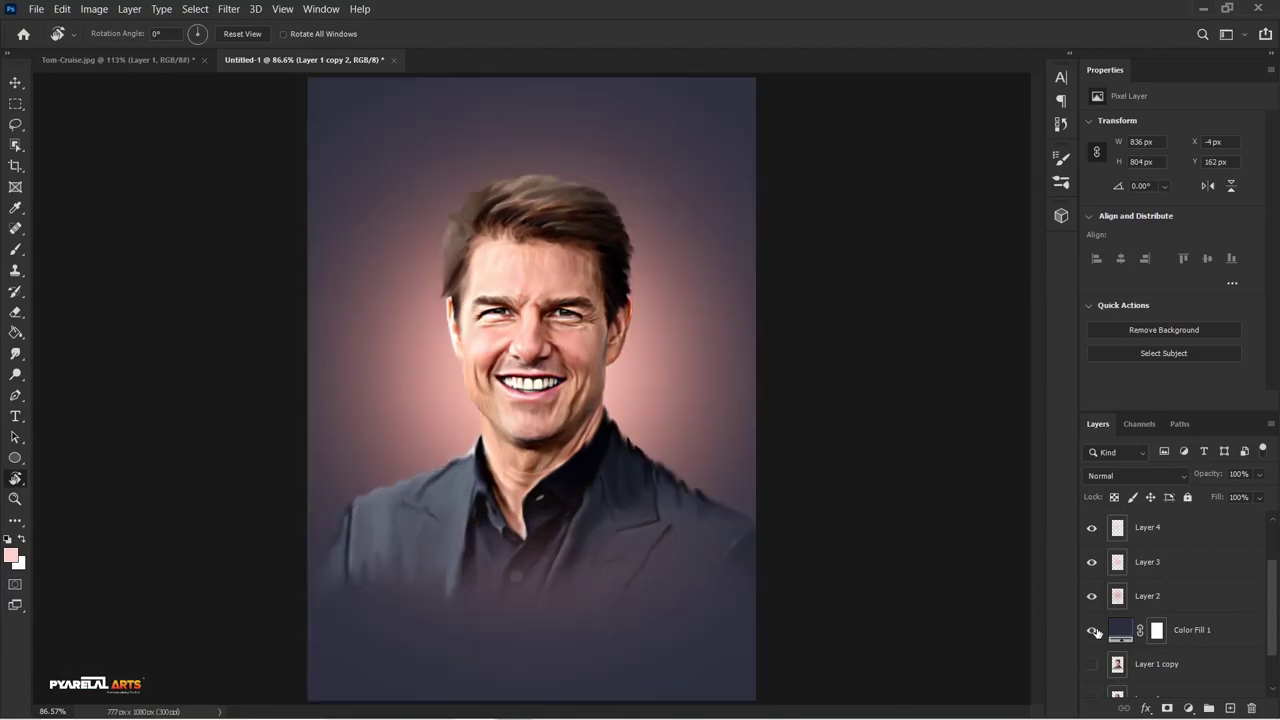
pyautogui.scroll(1, 1095, 632)
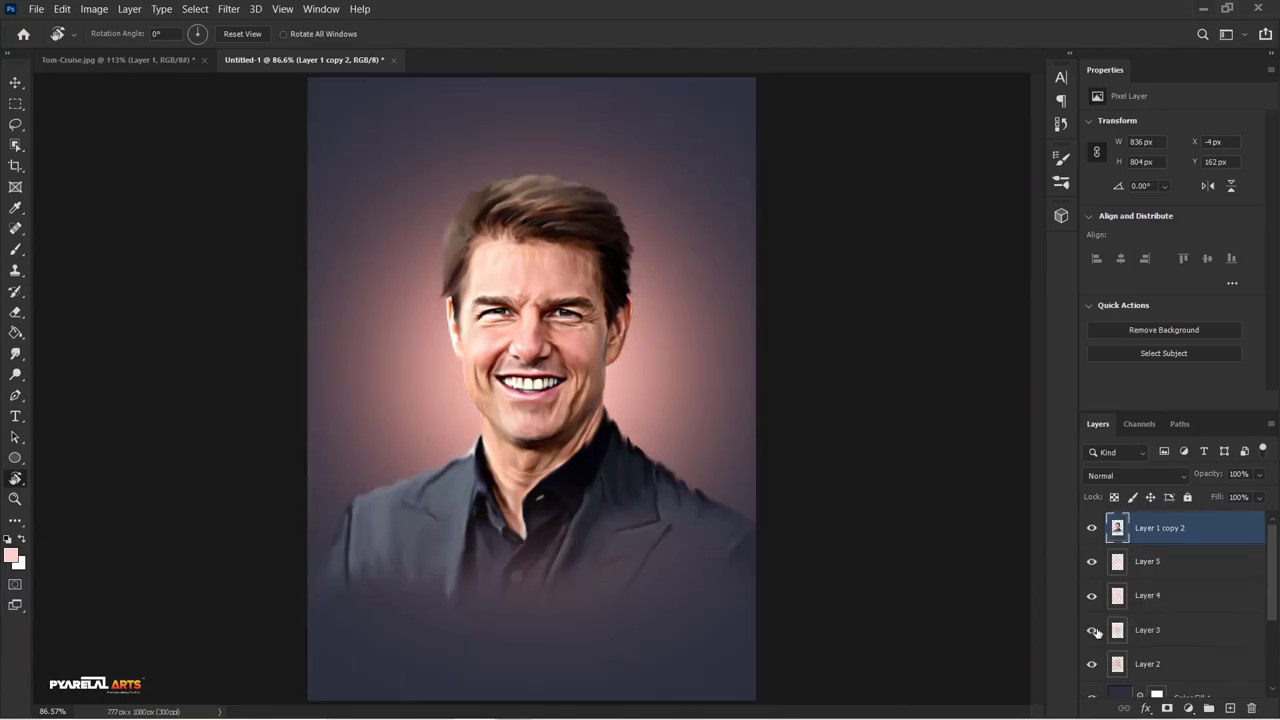
pyautogui.click(1093, 631)
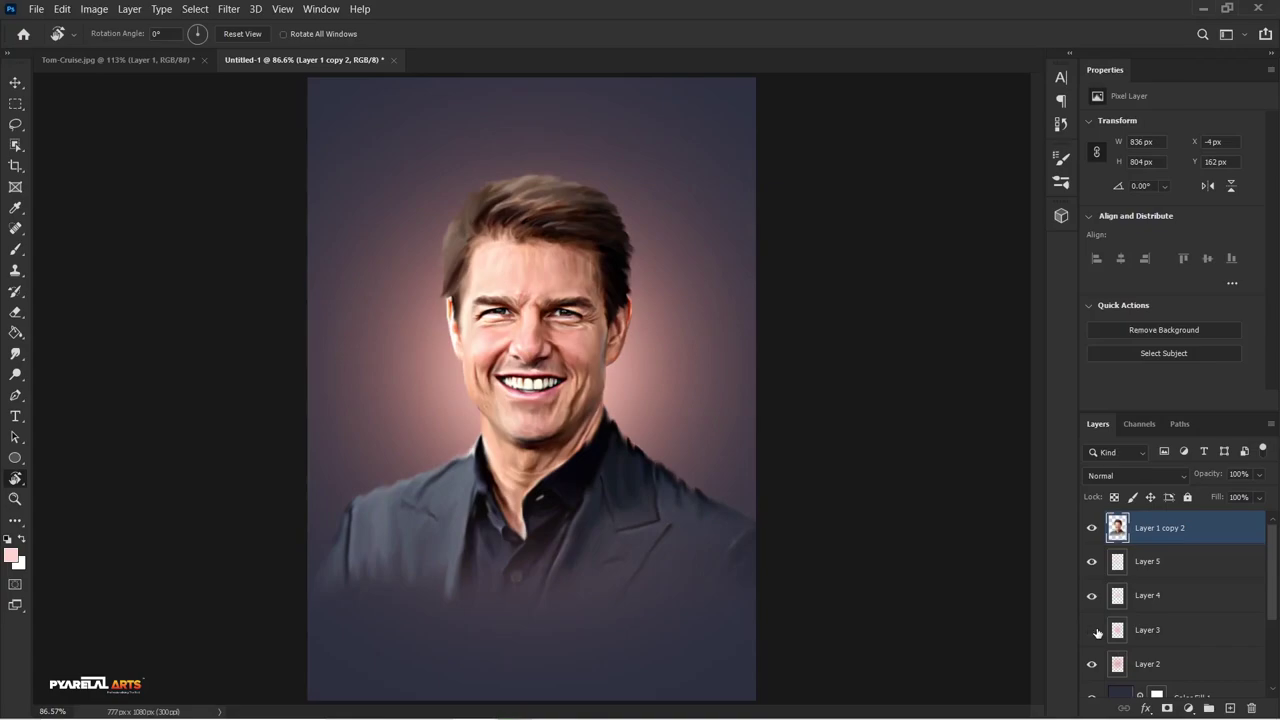
pyautogui.click(1092, 630)
# Hide Color Fill 1 for a white background and bring Layers 2–5 into view
pyautogui.scroll(-3, 1105, 640)
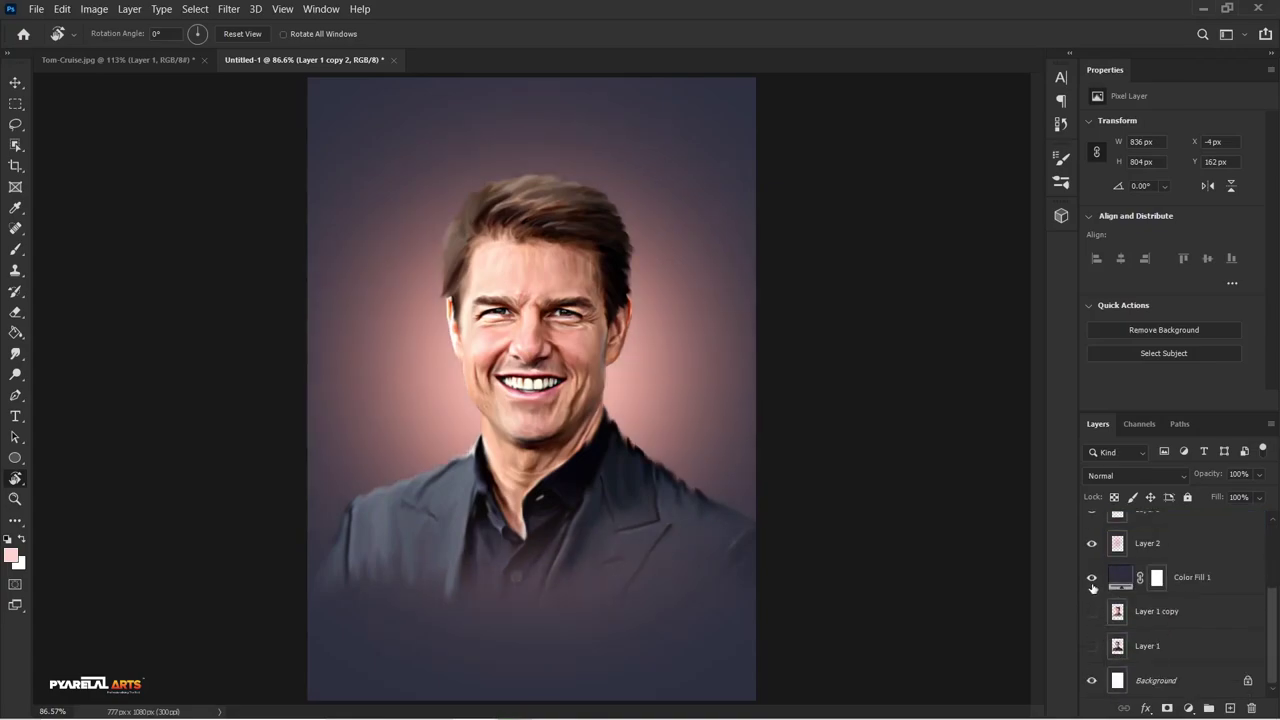
pyautogui.click(1092, 578)
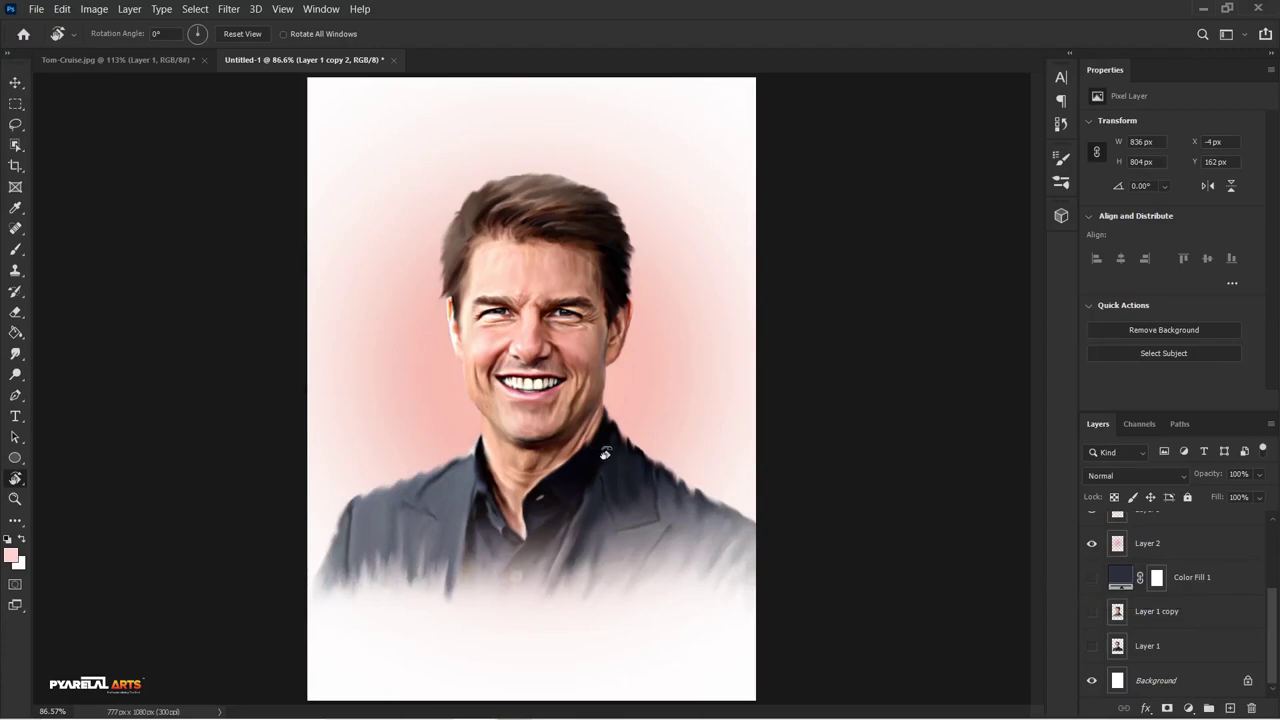
pyautogui.scroll(-1, 639, 489)
pyautogui.scroll(-1, 640, 489)
pyautogui.scroll(-1, 641, 488)
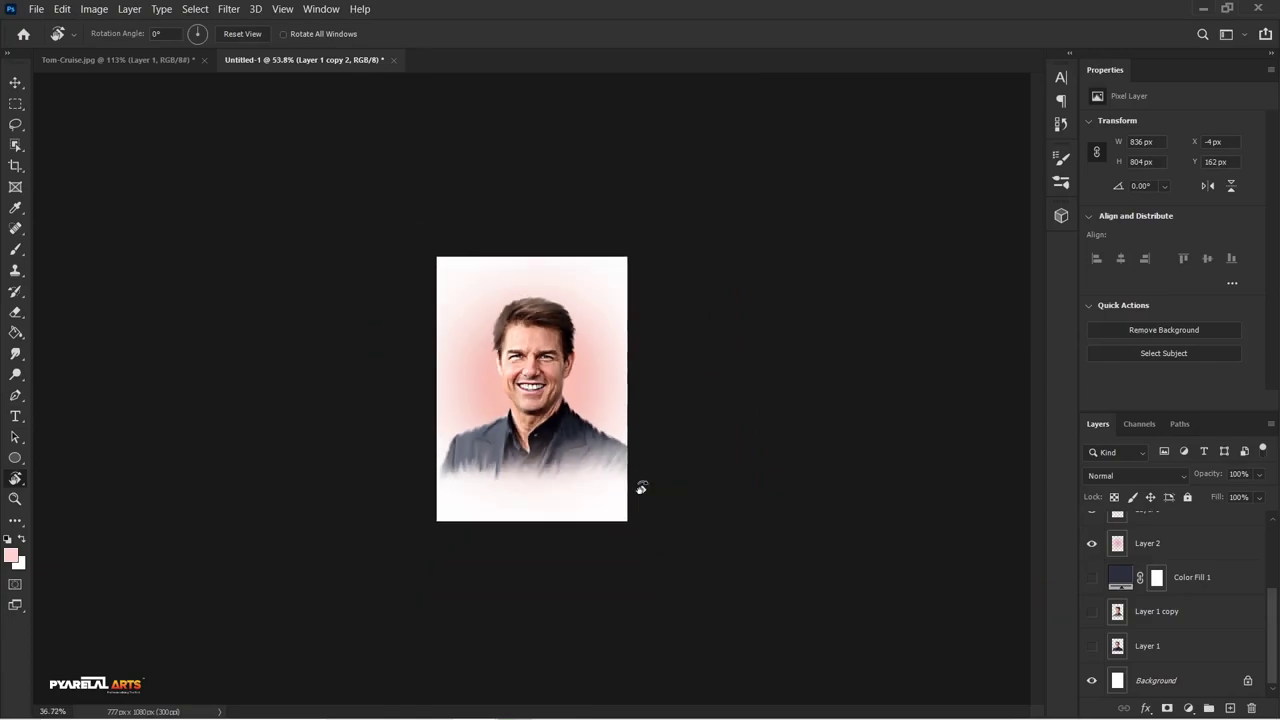
pyautogui.scroll(1, 641, 488)
pyautogui.scroll(2, 614, 482)
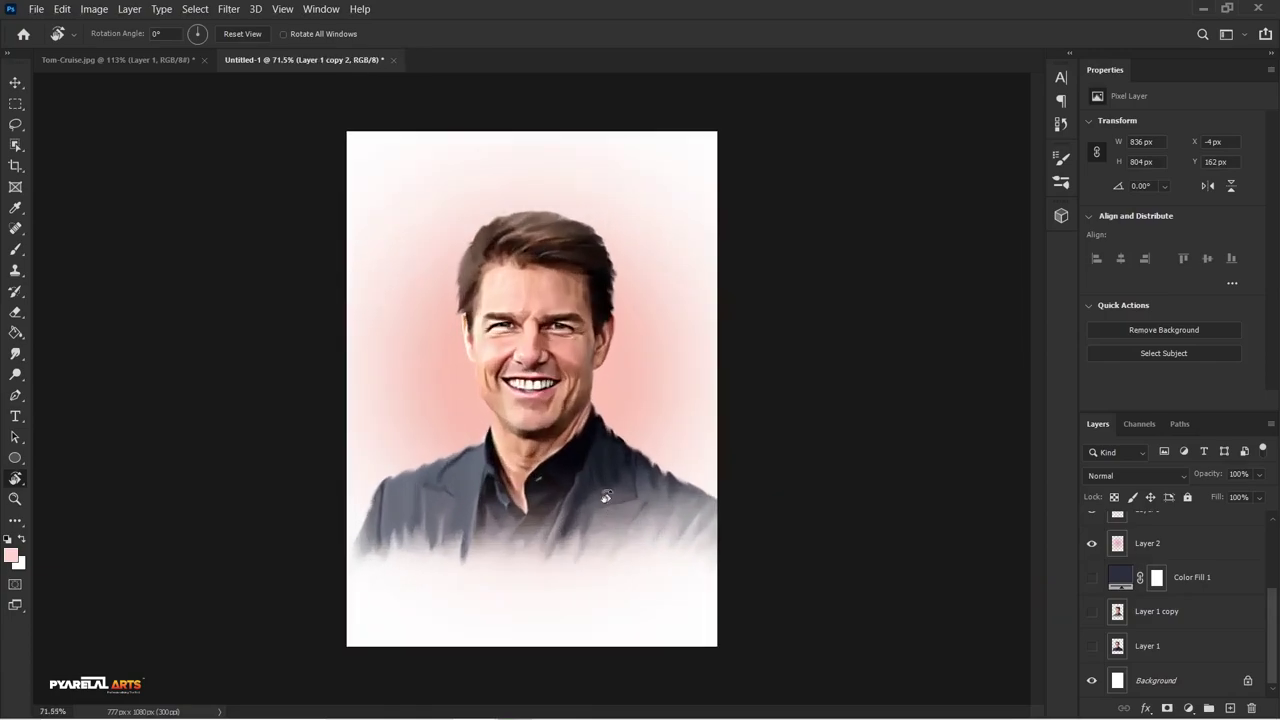
pyautogui.scroll(1, 605, 497)
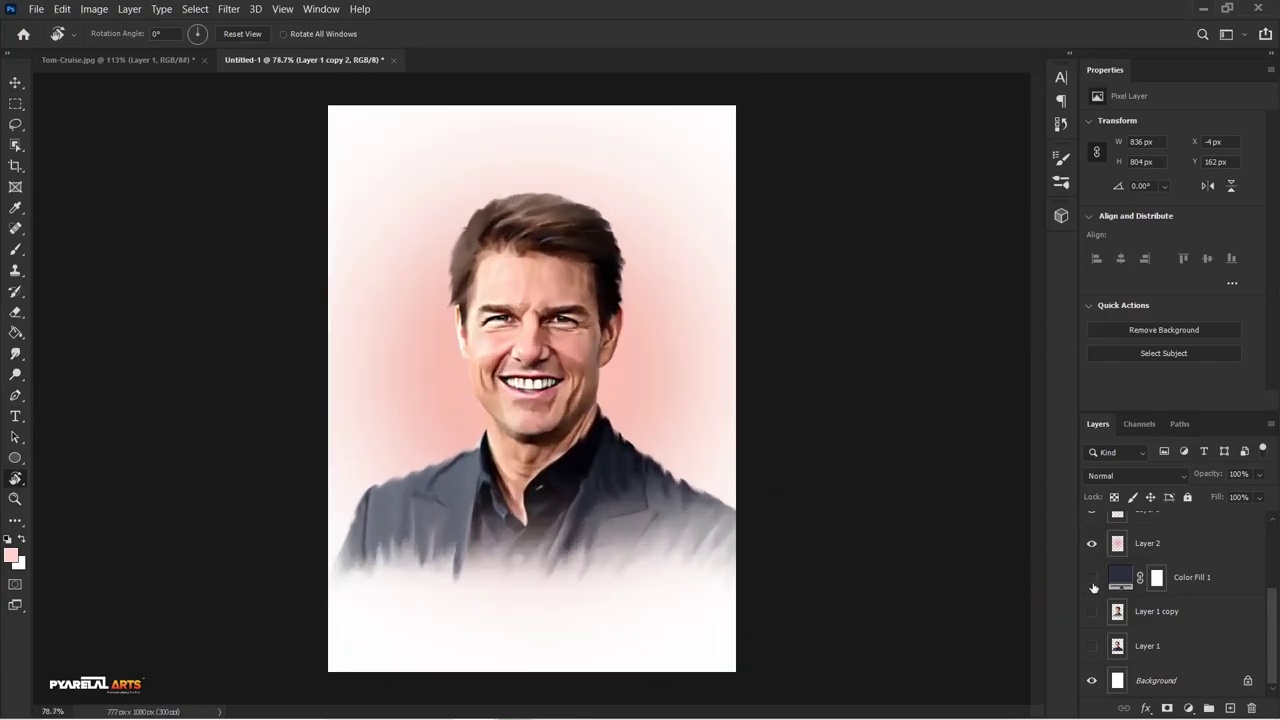
pyautogui.scroll(3, 1187, 598)
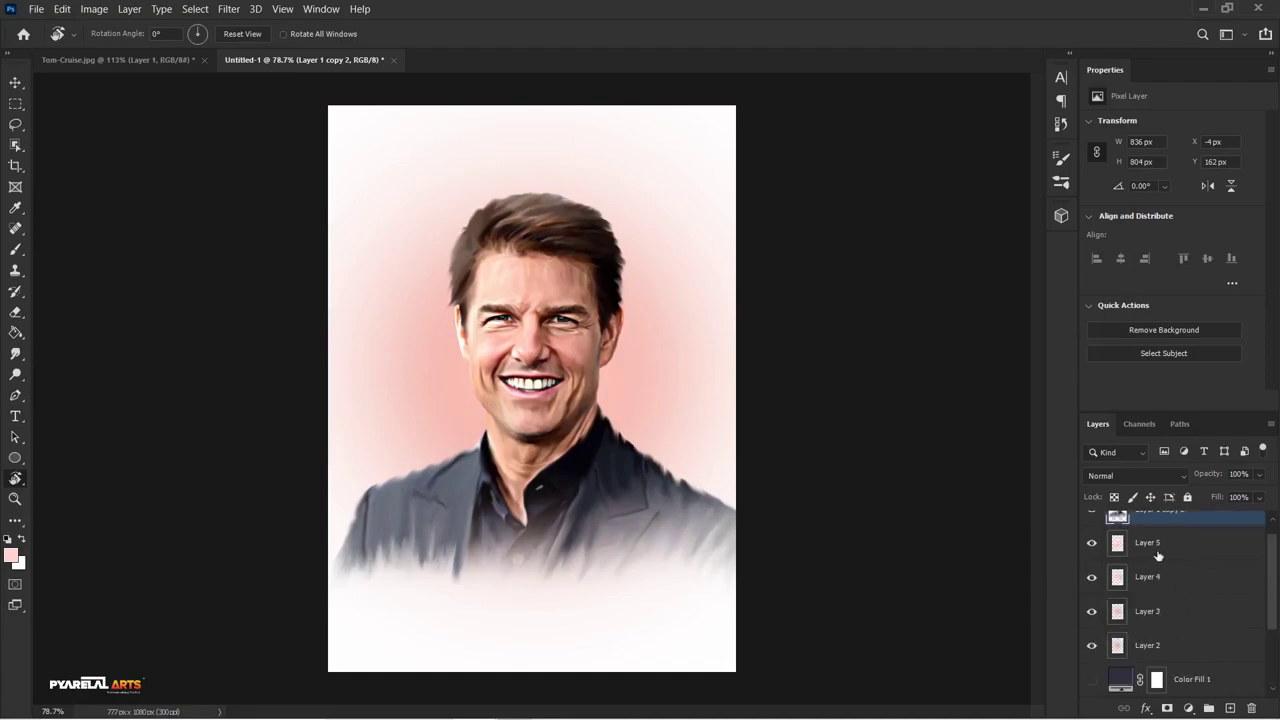
# Group Layers 2 through 5 into Group 1 and scrub its opacity to soften the glow
pyautogui.click(1158, 555)
pyautogui.keyDown('shift'); pyautogui.click(1180, 645); pyautogui.keyUp('shift')
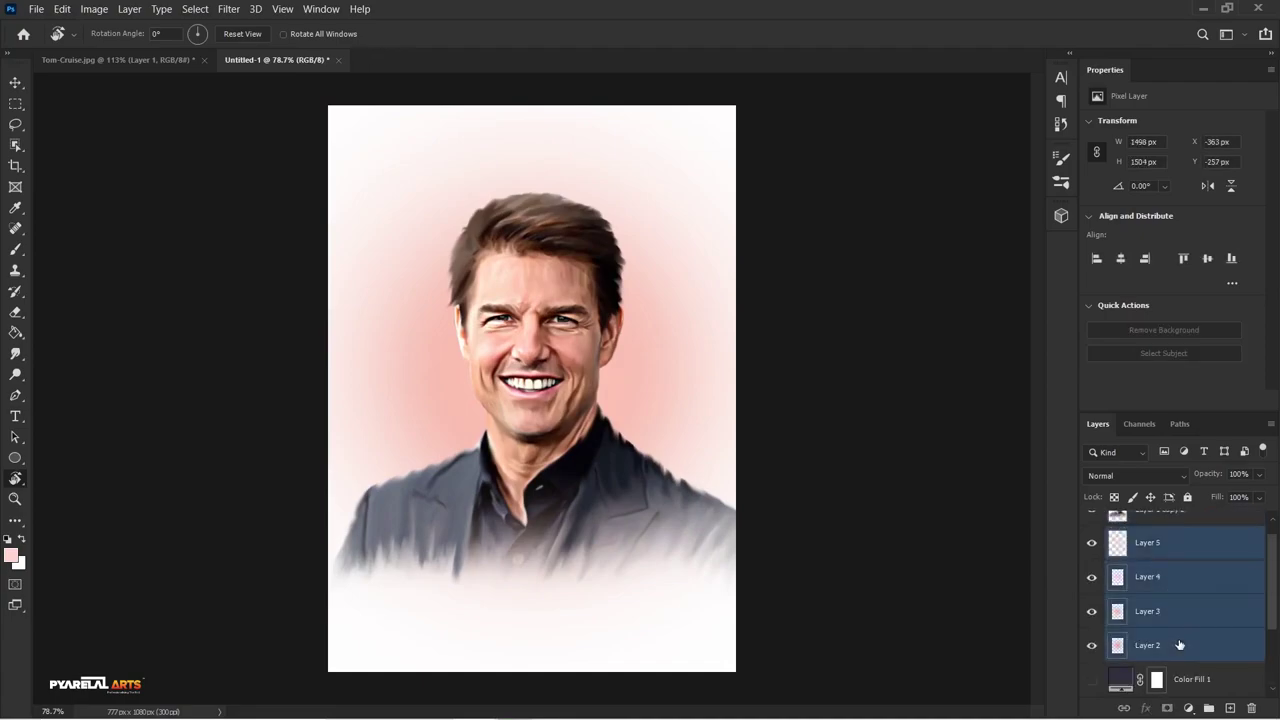
pyautogui.hotkey('ctrl', 'g')
pyautogui.click(1092, 550)
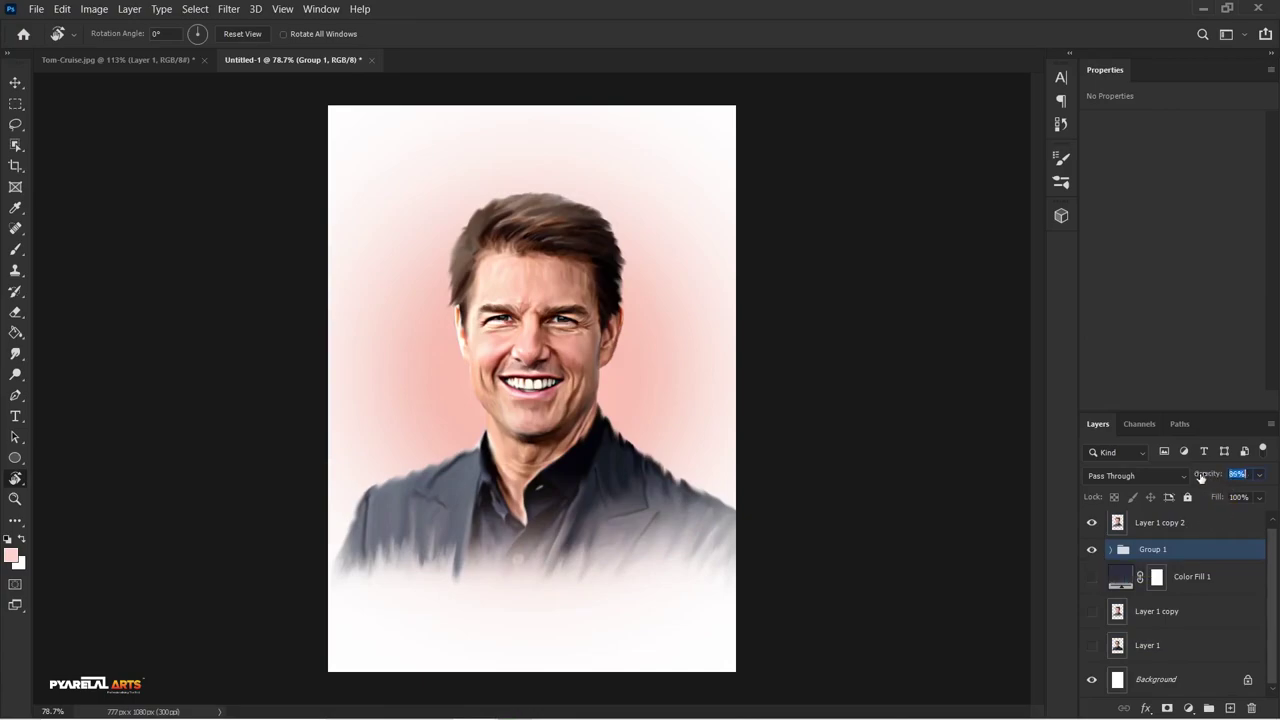
pyautogui.moveTo(1201, 478); pyautogui.dragTo(1197, 478)
pyautogui.click(15, 82)
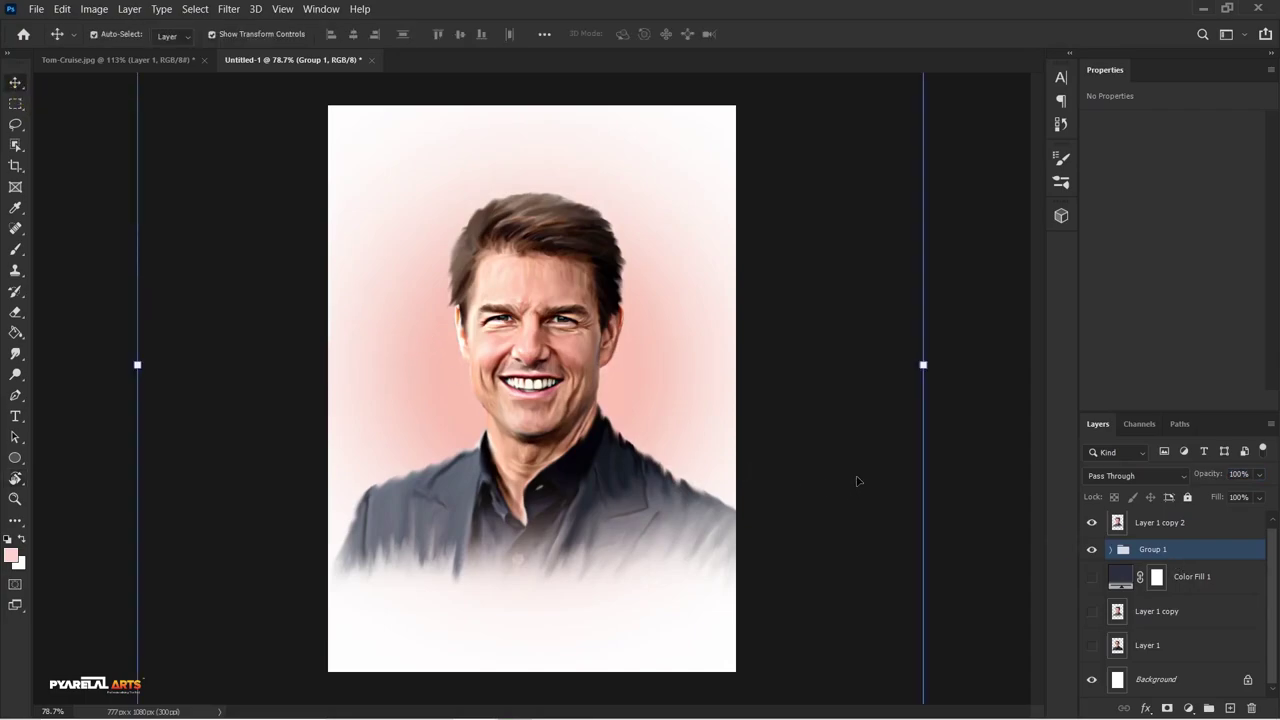
# Add Layer 6 above Group 1 and bring up the Brush tool's preset folders
pyautogui.click(1230, 708)
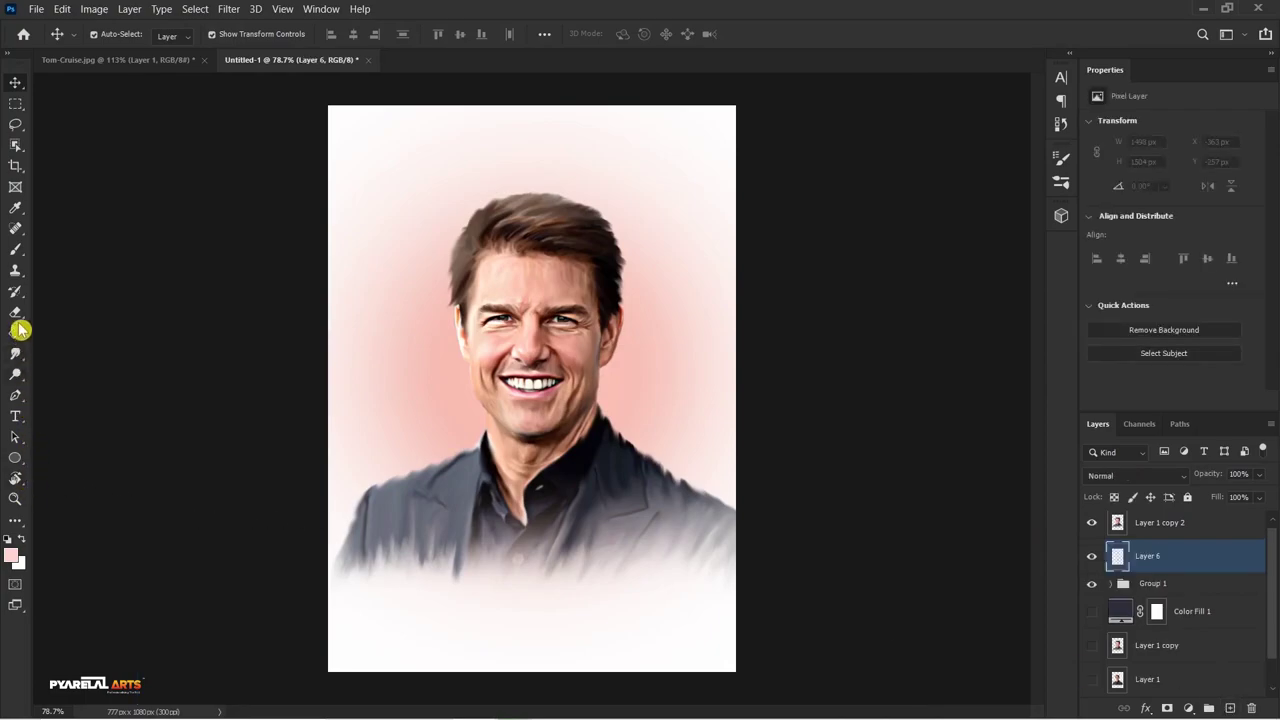
pyautogui.click(15, 254)
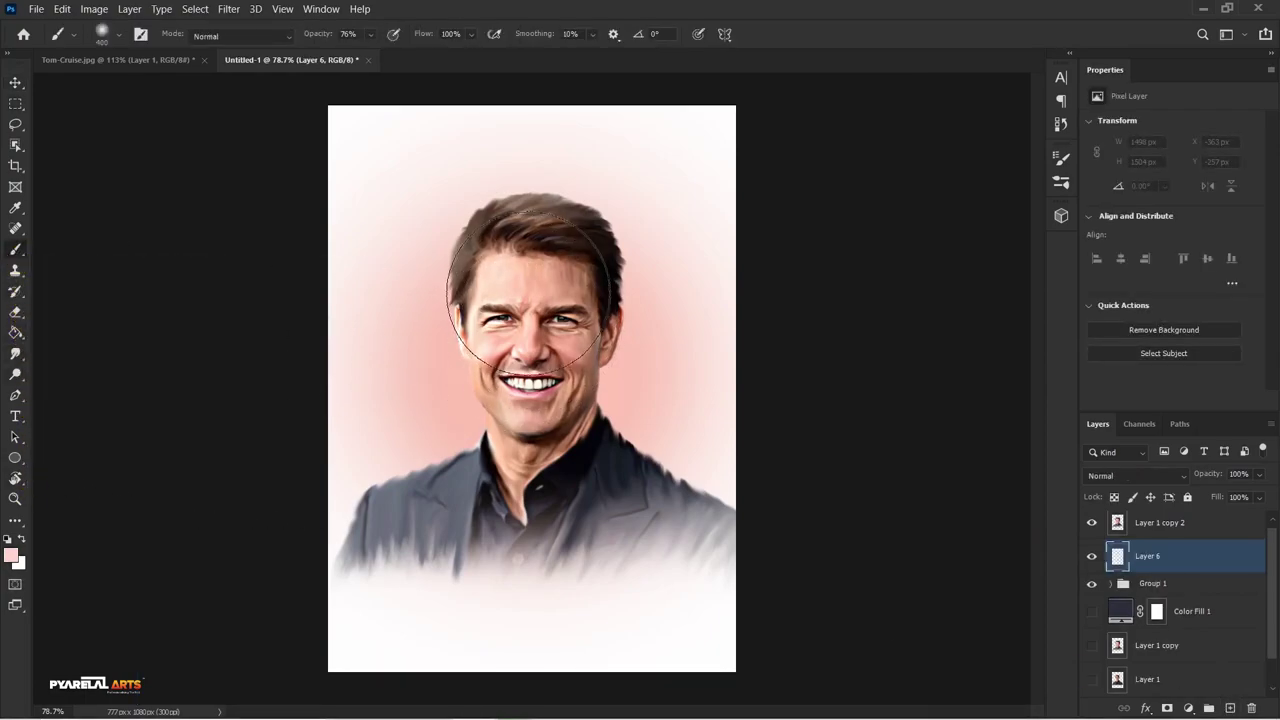
pyautogui.rightClick(532, 322)
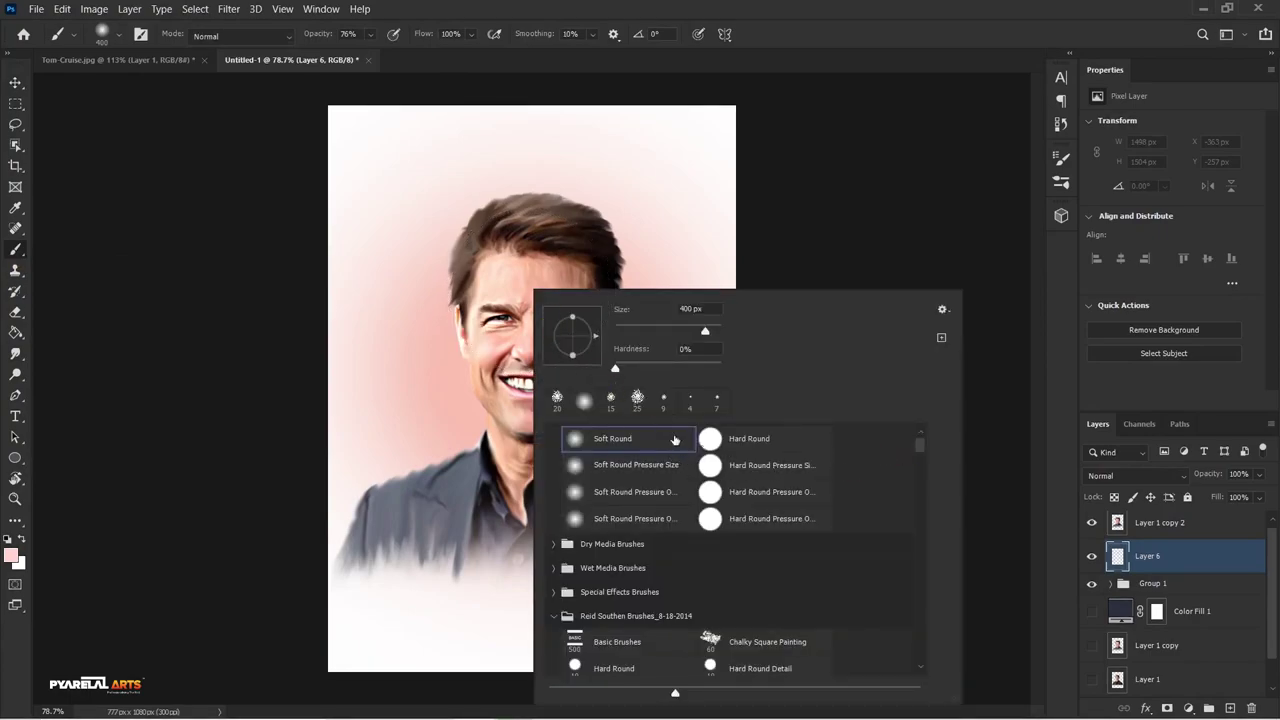
pyautogui.scroll(1, 920, 440)
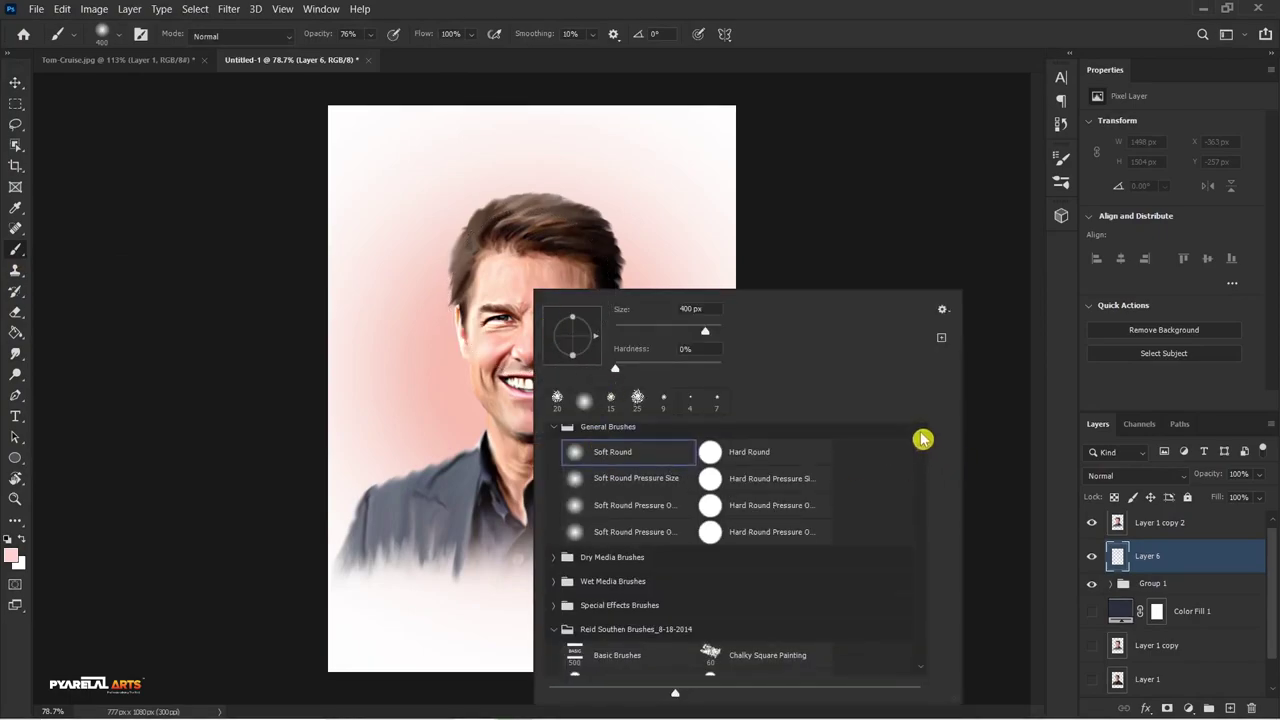
pyautogui.click(553, 428)
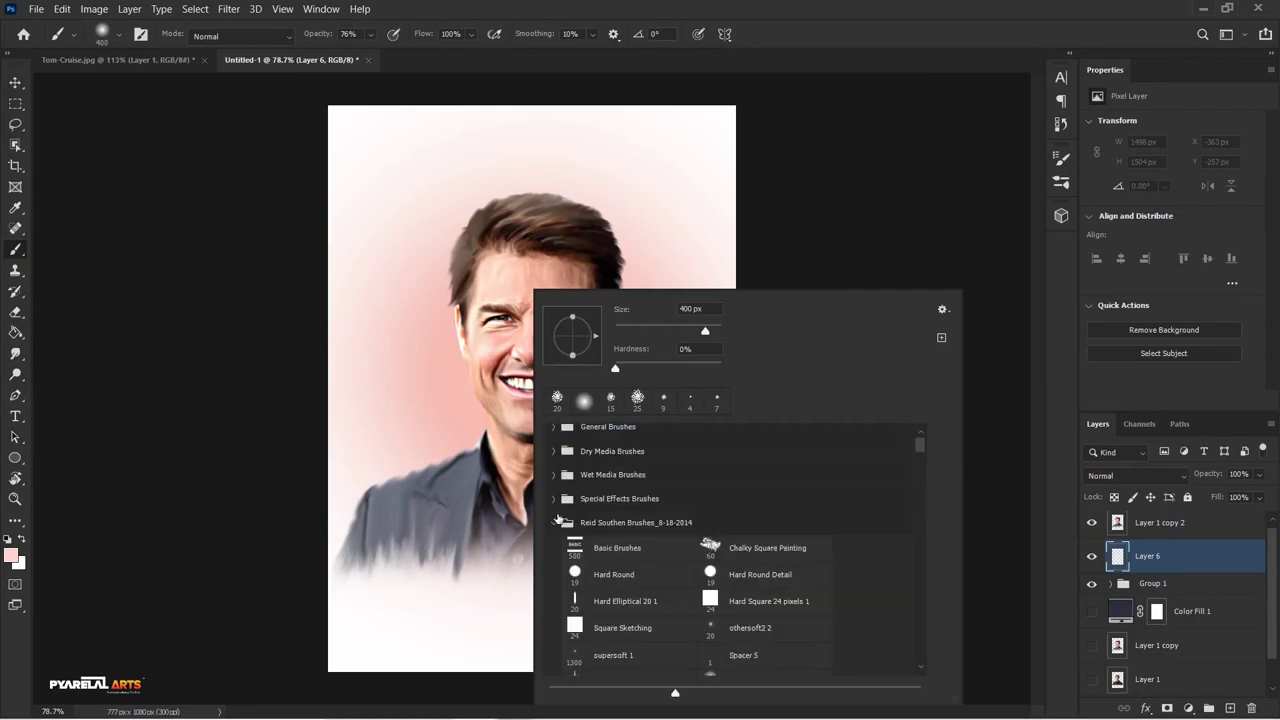
pyautogui.click(552, 522)
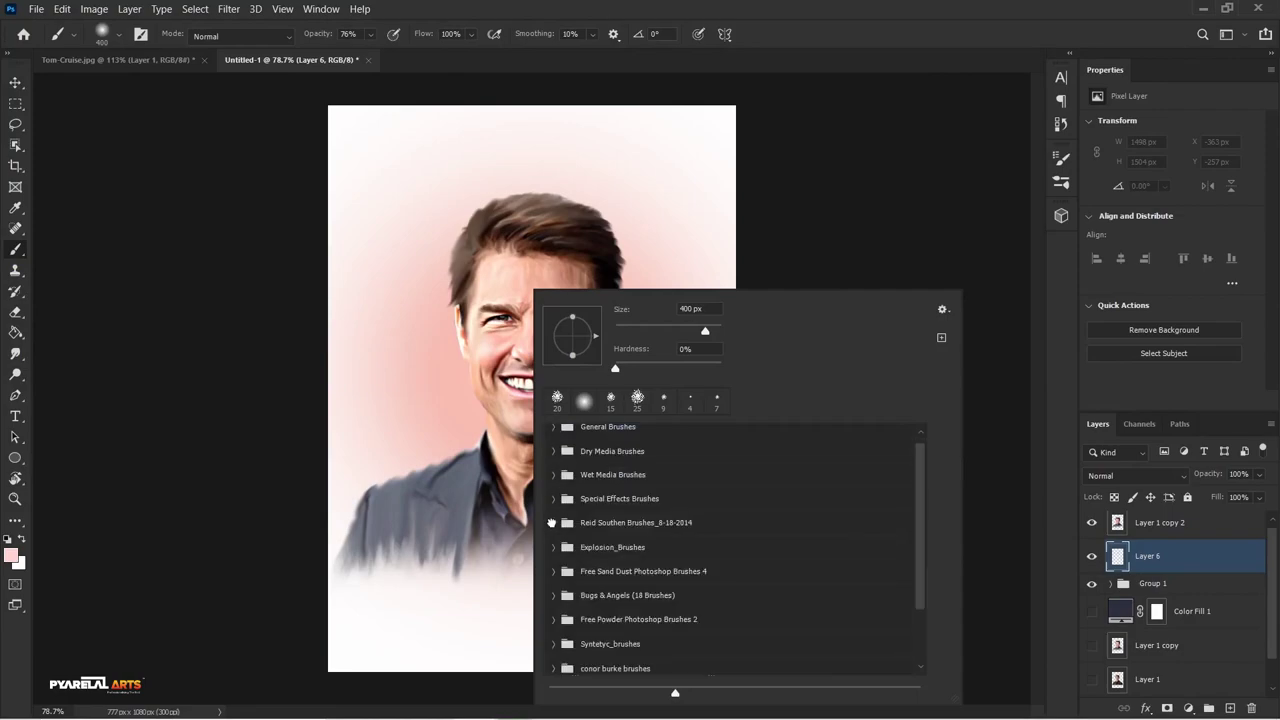
# Choose the Ppbymef2 brush from Free Powder Photoshop Brushes 2 at 259 px
pyautogui.click(555, 546)
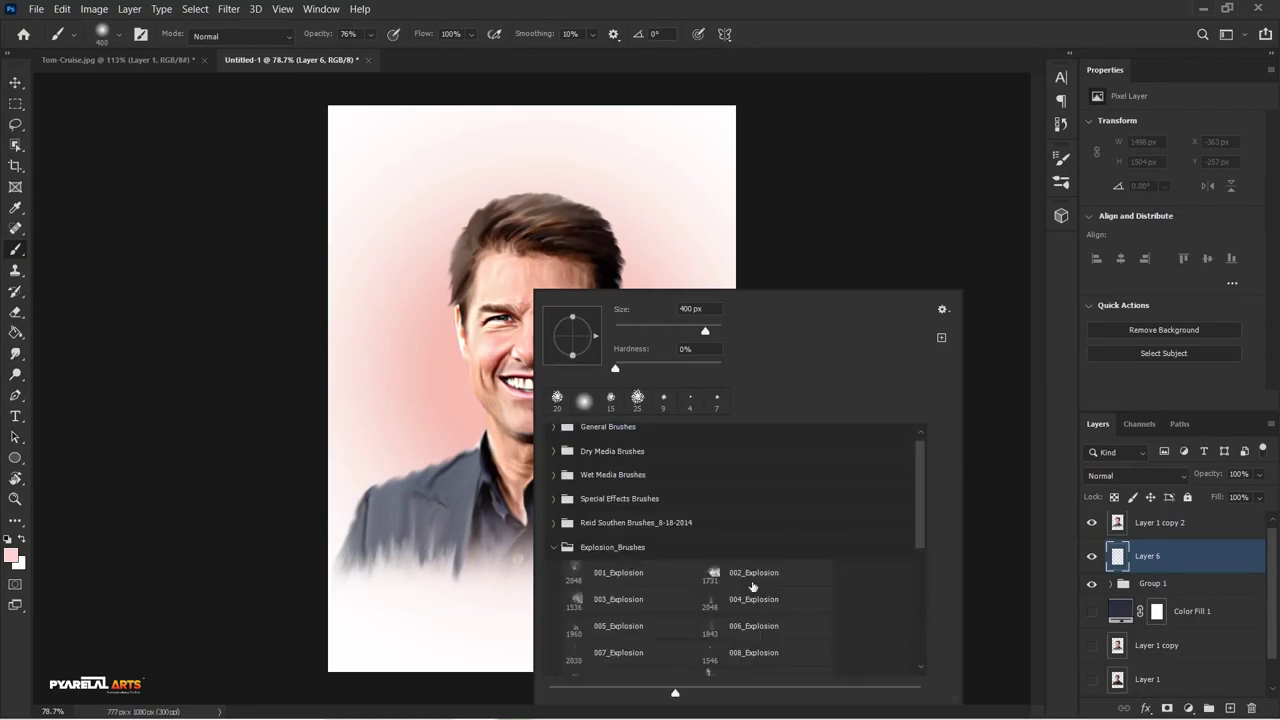
pyautogui.scroll(-2, 700, 570)
pyautogui.click(637, 565)
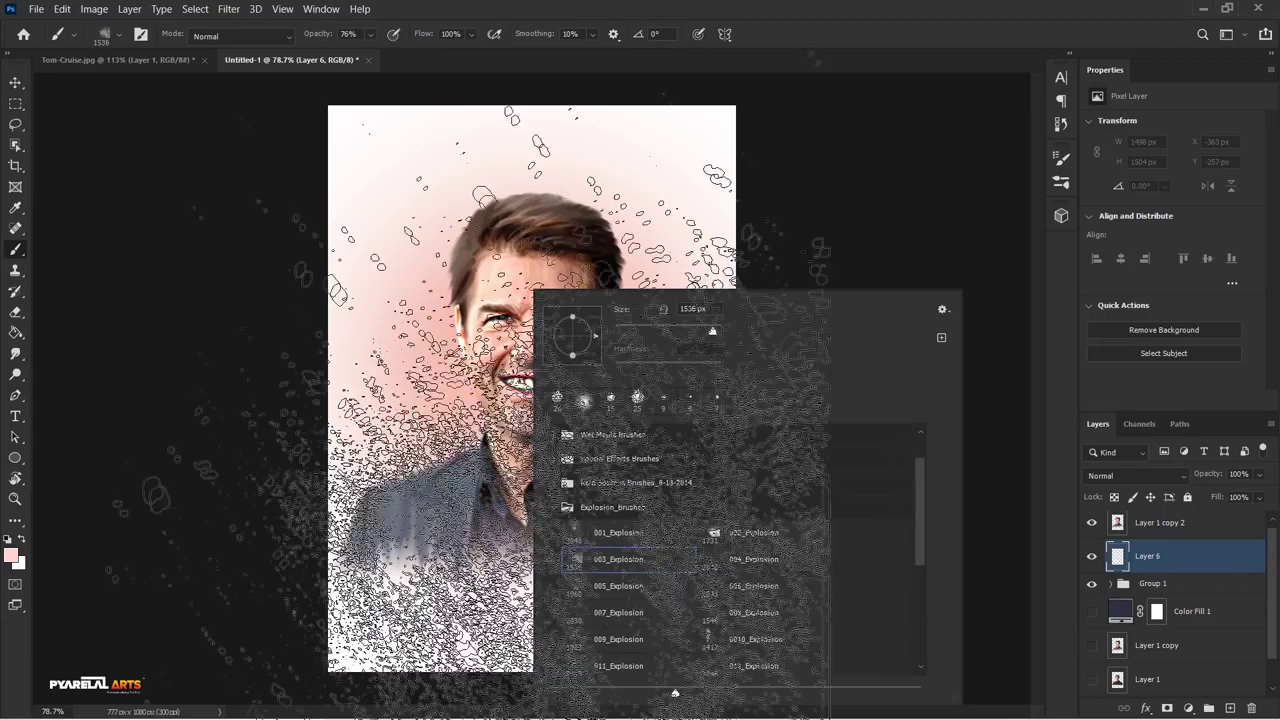
pyautogui.click(555, 509)
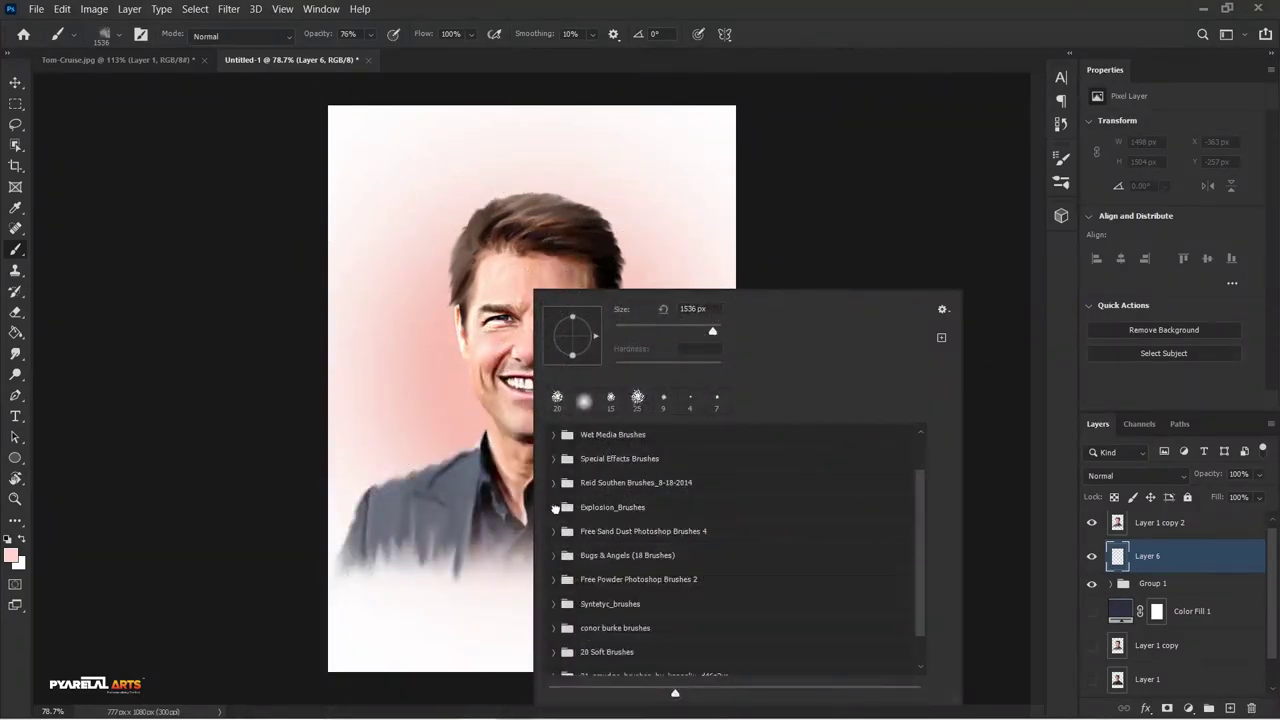
pyautogui.click(555, 580)
pyautogui.click(643, 606)
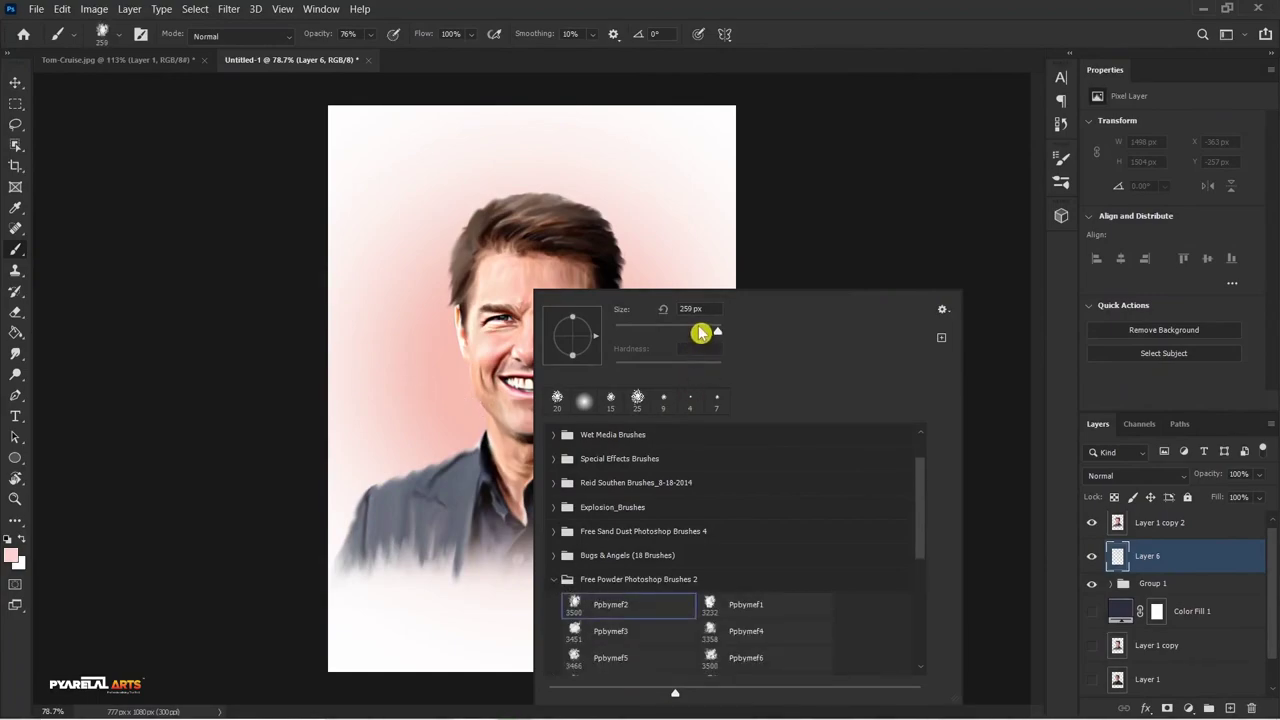
pyautogui.moveTo(700, 333); pyautogui.dragTo(697, 331)
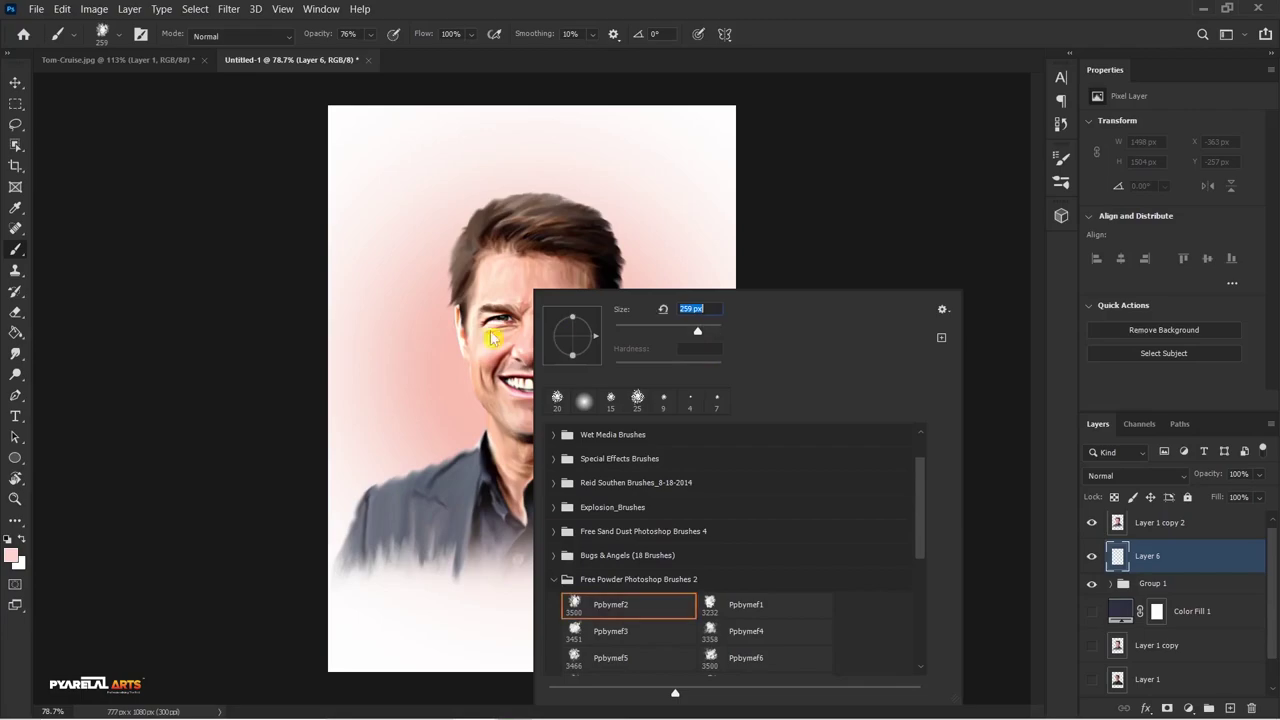
pyautogui.click(873, 11)
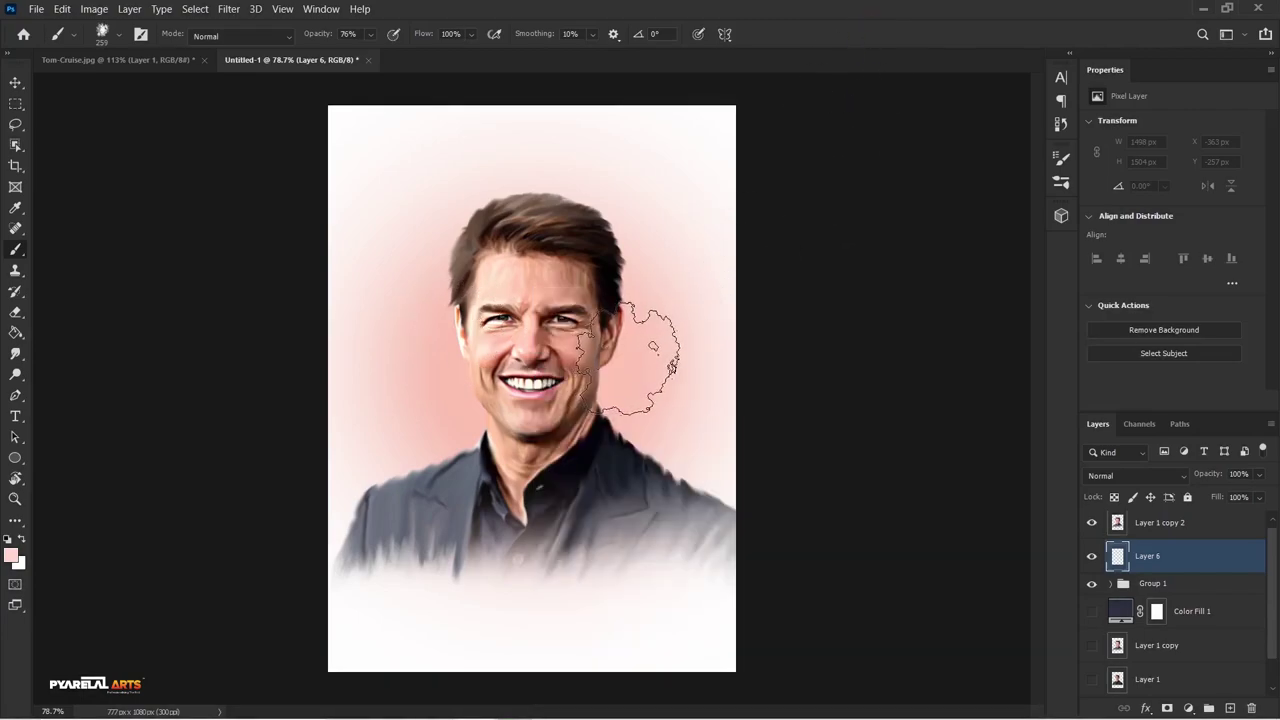
# Sample a forehead skin tone, deepen it to peach, and dab powder beside the face on Layer 6
pyautogui.keyDown('alt'); pyautogui.click(503, 291); pyautogui.keyUp('alt')
pyautogui.keyDown('alt'); pyautogui.click(503, 291); pyautogui.keyUp('alt')
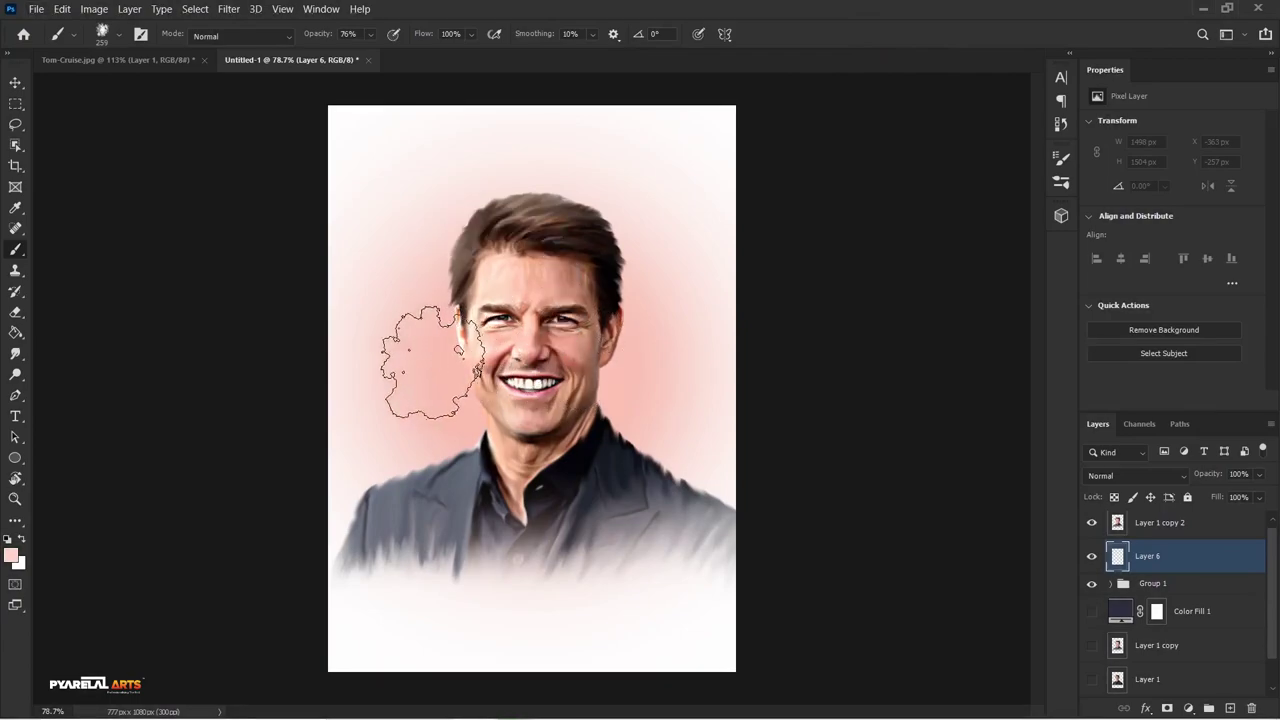
pyautogui.click(430, 362)
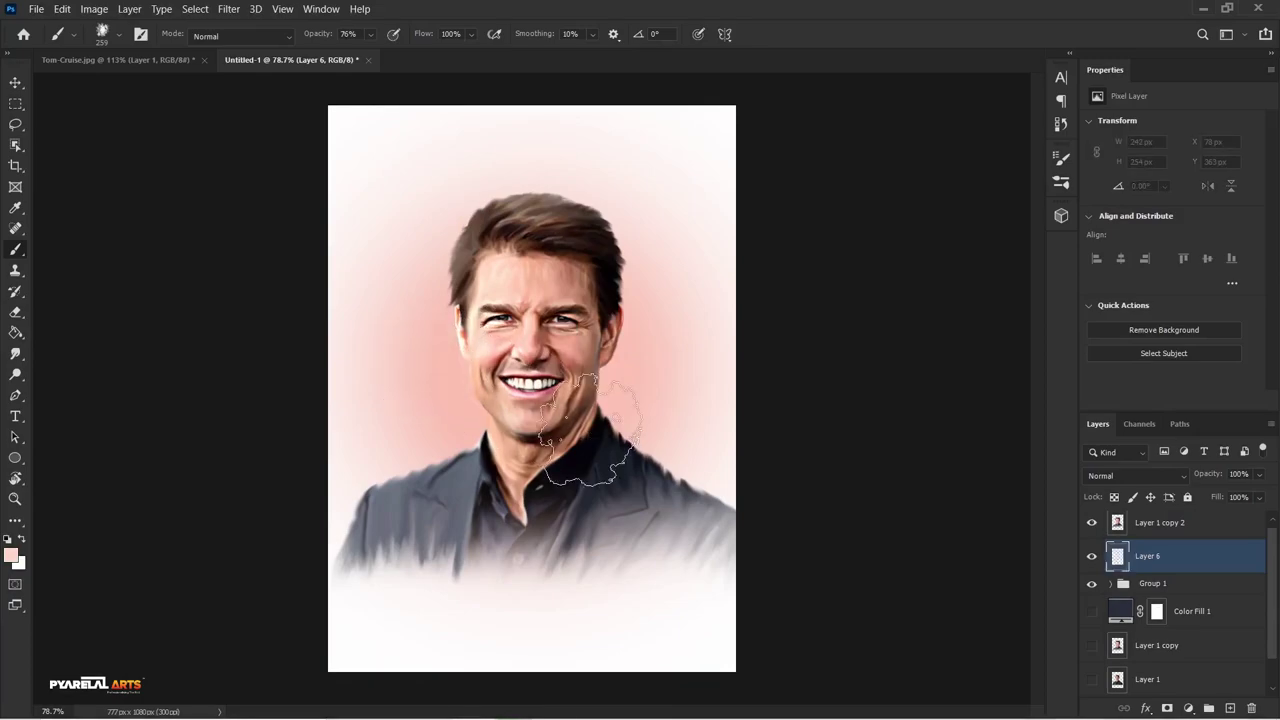
pyautogui.click(11, 555)
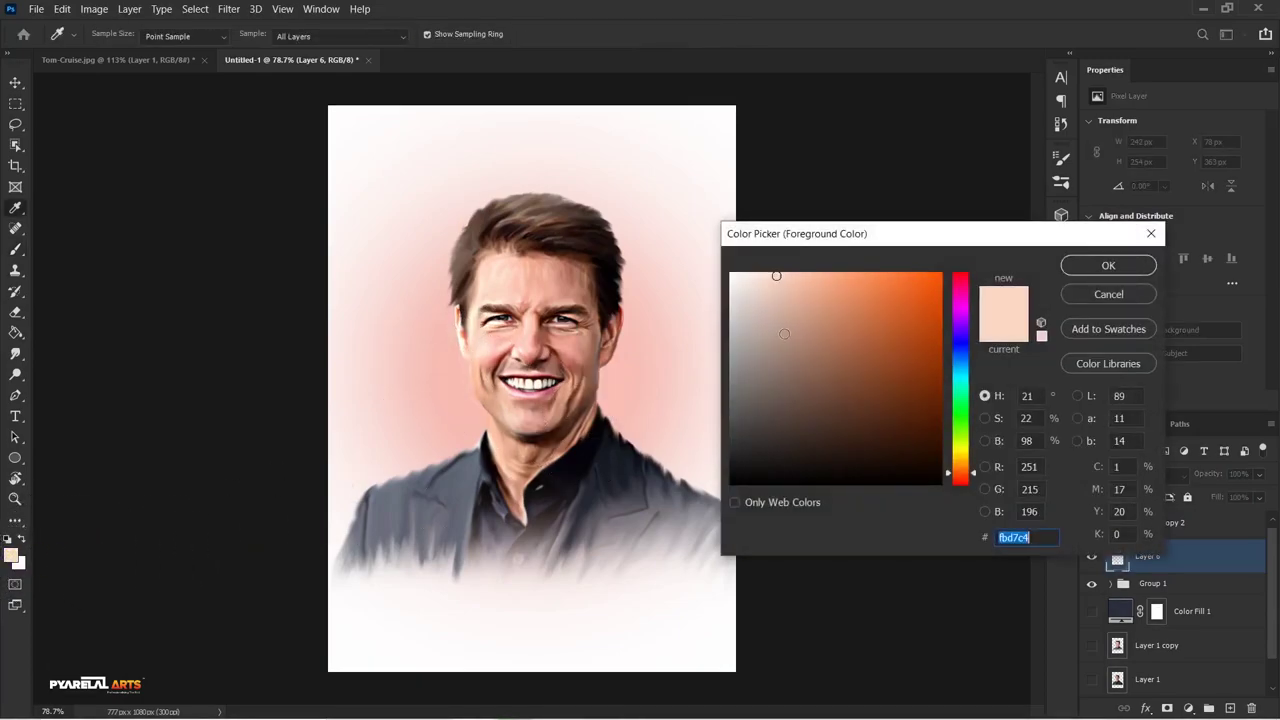
pyautogui.moveTo(778, 276); pyautogui.dragTo(791, 282)
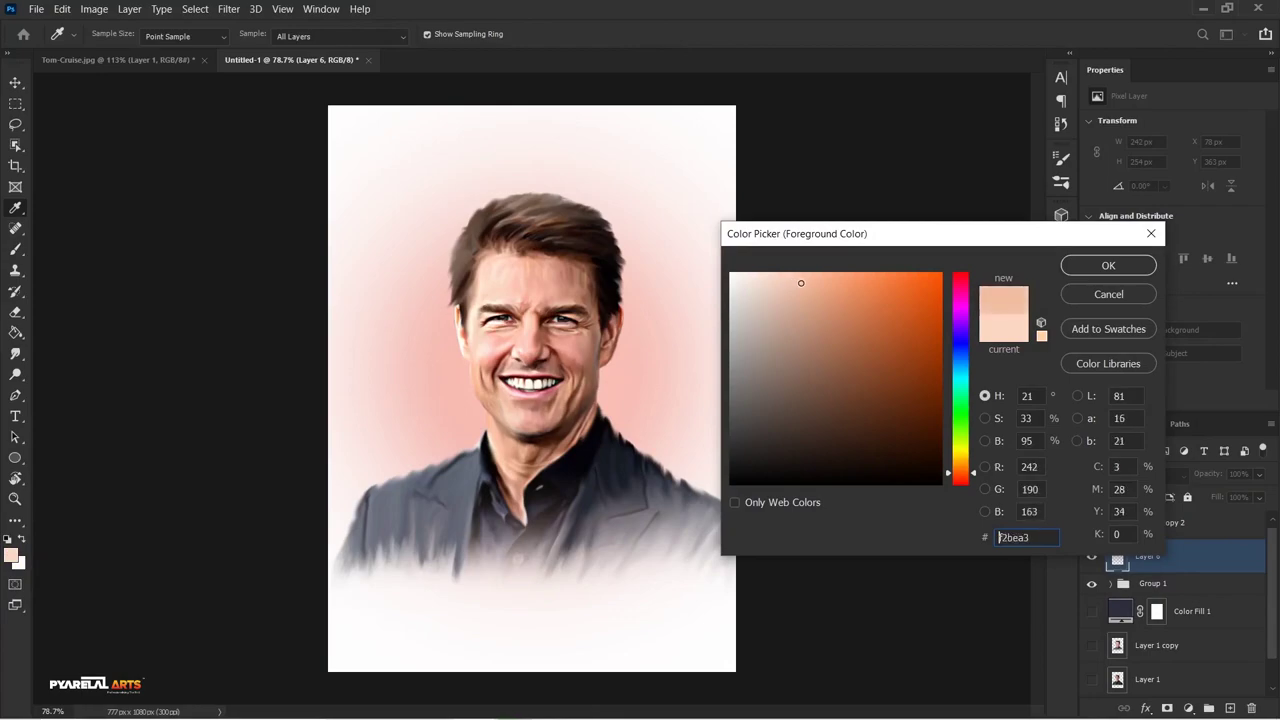
pyautogui.click(1108, 265)
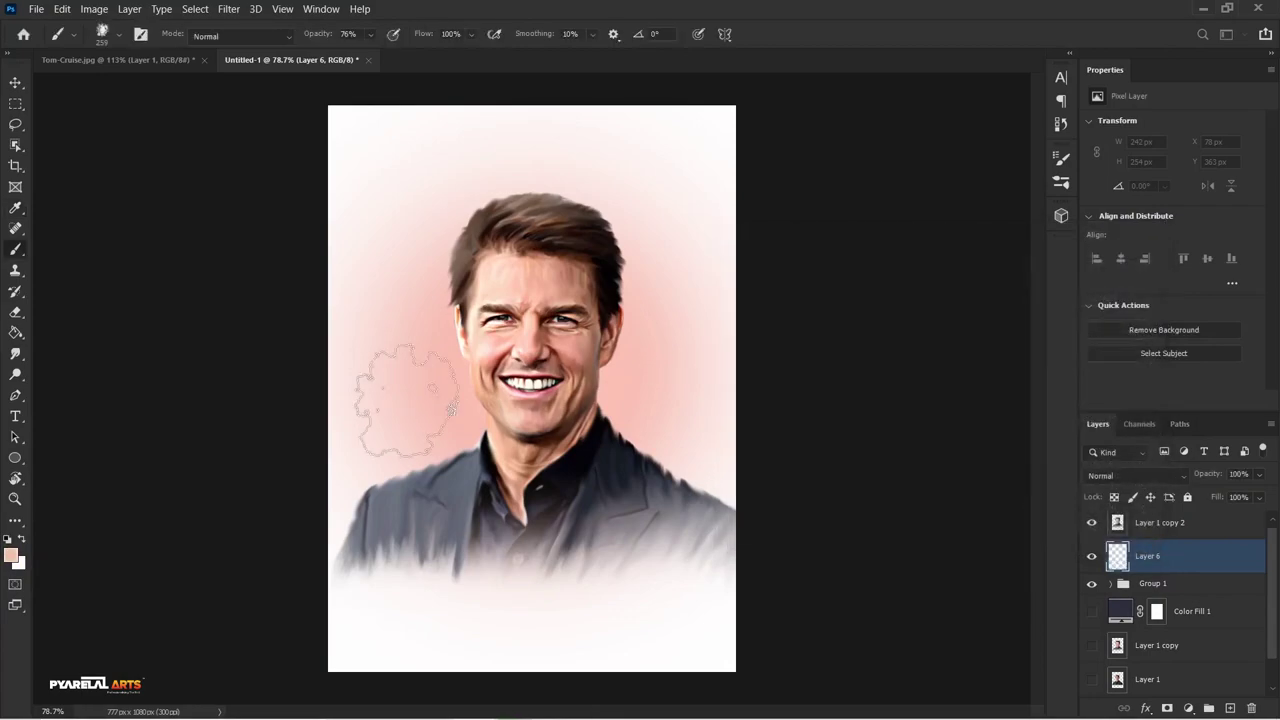
pyautogui.moveTo(371, 371); pyautogui.dragTo(440, 380)
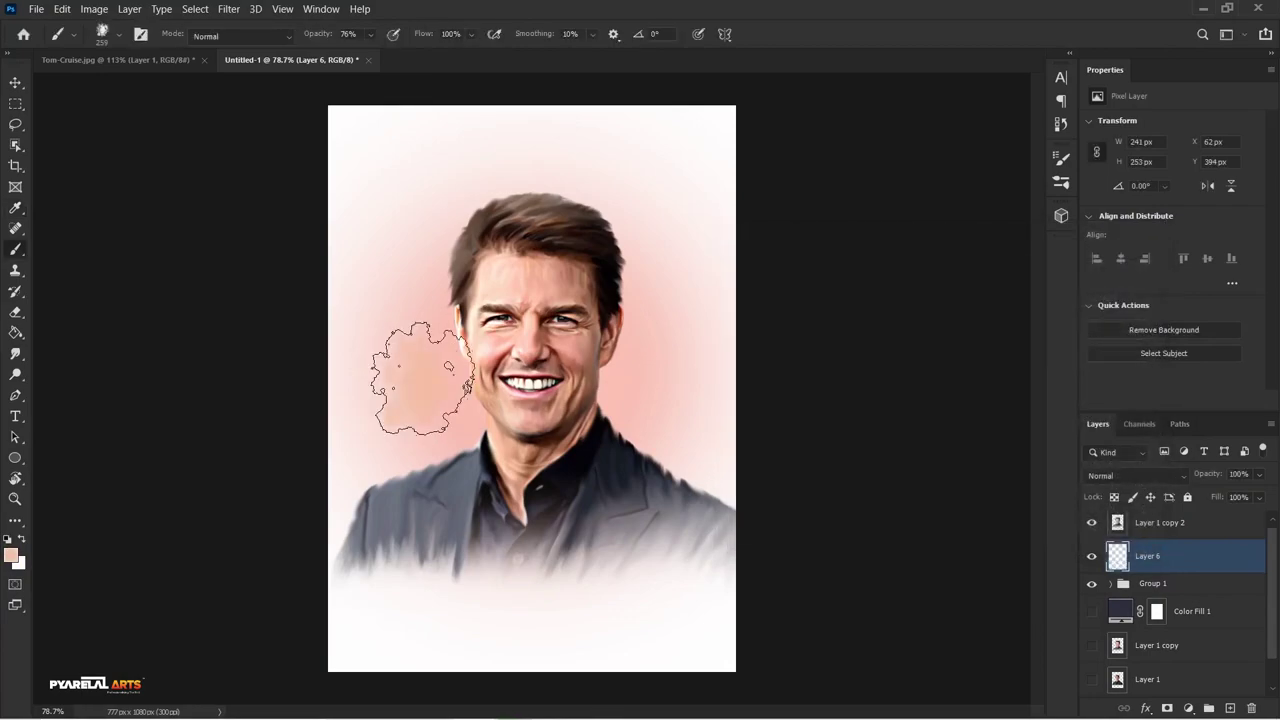
# Try a bright yellow-orange foreground with a dab left of the face, then undo it
pyautogui.click(11, 555)
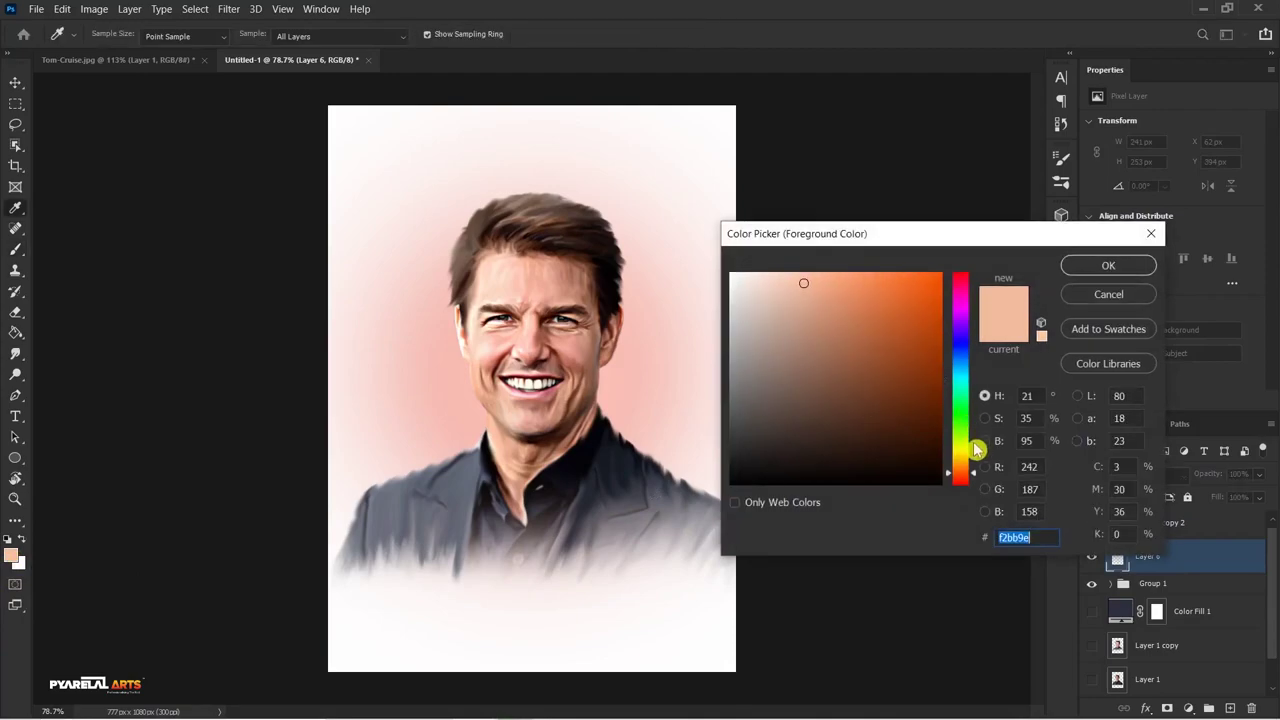
pyautogui.click(963, 466)
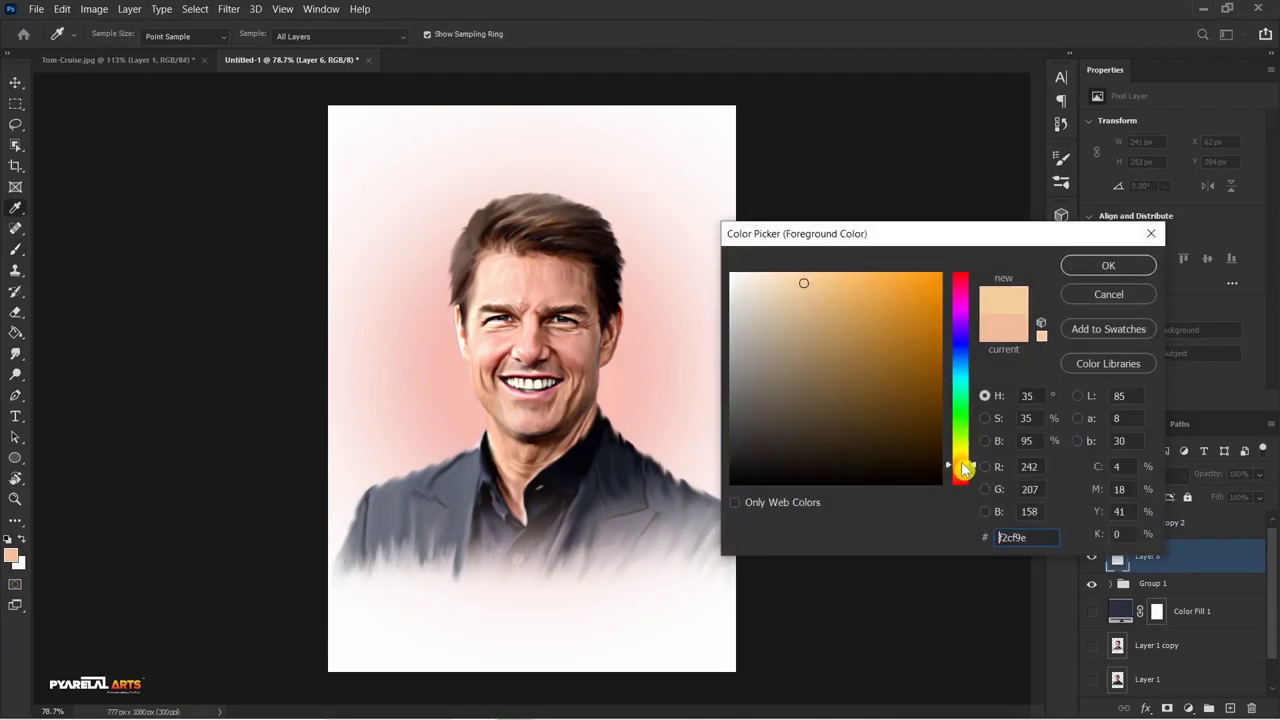
pyautogui.moveTo(963, 468); pyautogui.dragTo(962, 466)
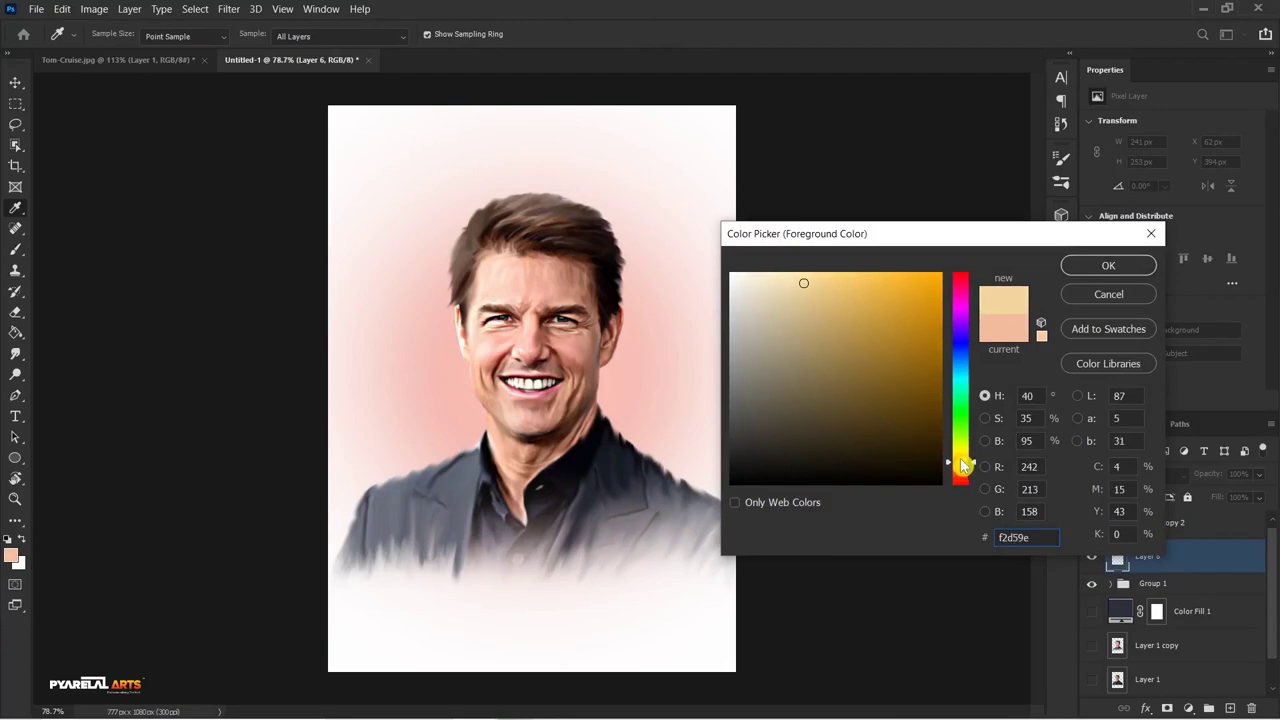
pyautogui.moveTo(806, 285); pyautogui.dragTo(817, 276)
pyautogui.click(1108, 265)
pyautogui.click(424, 372)
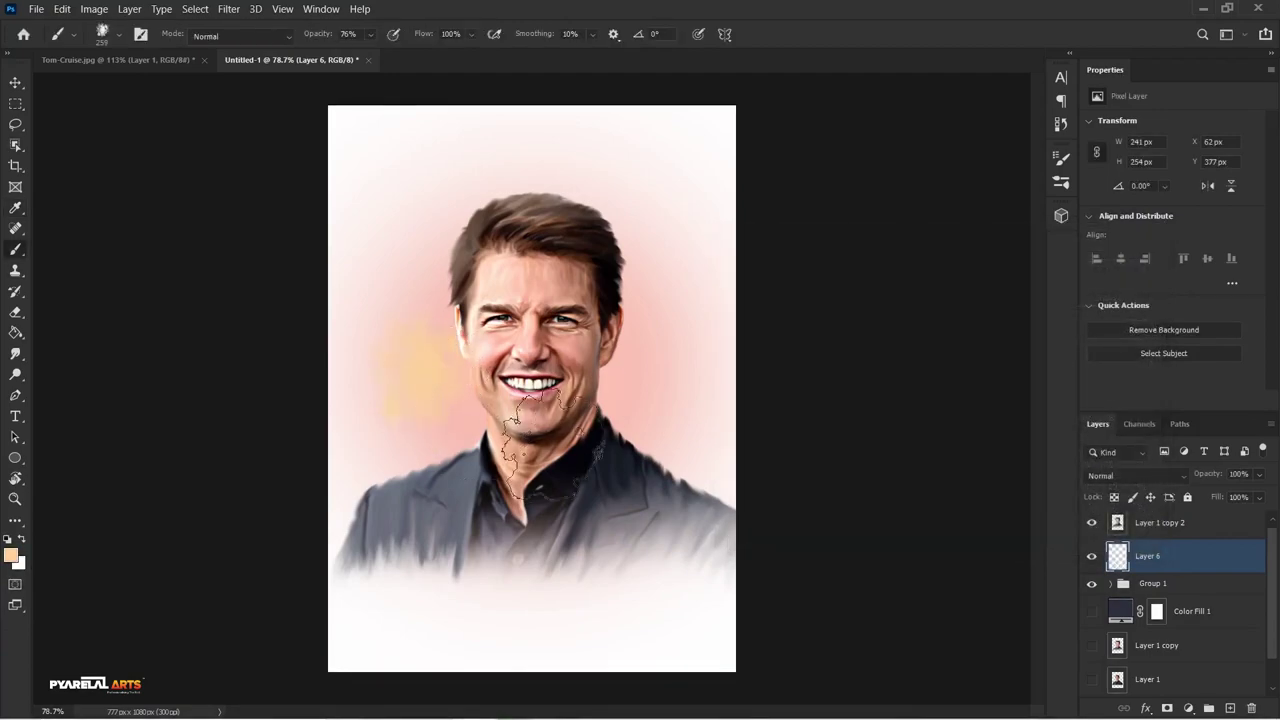
pyautogui.hotkey('ctrl', 'z')
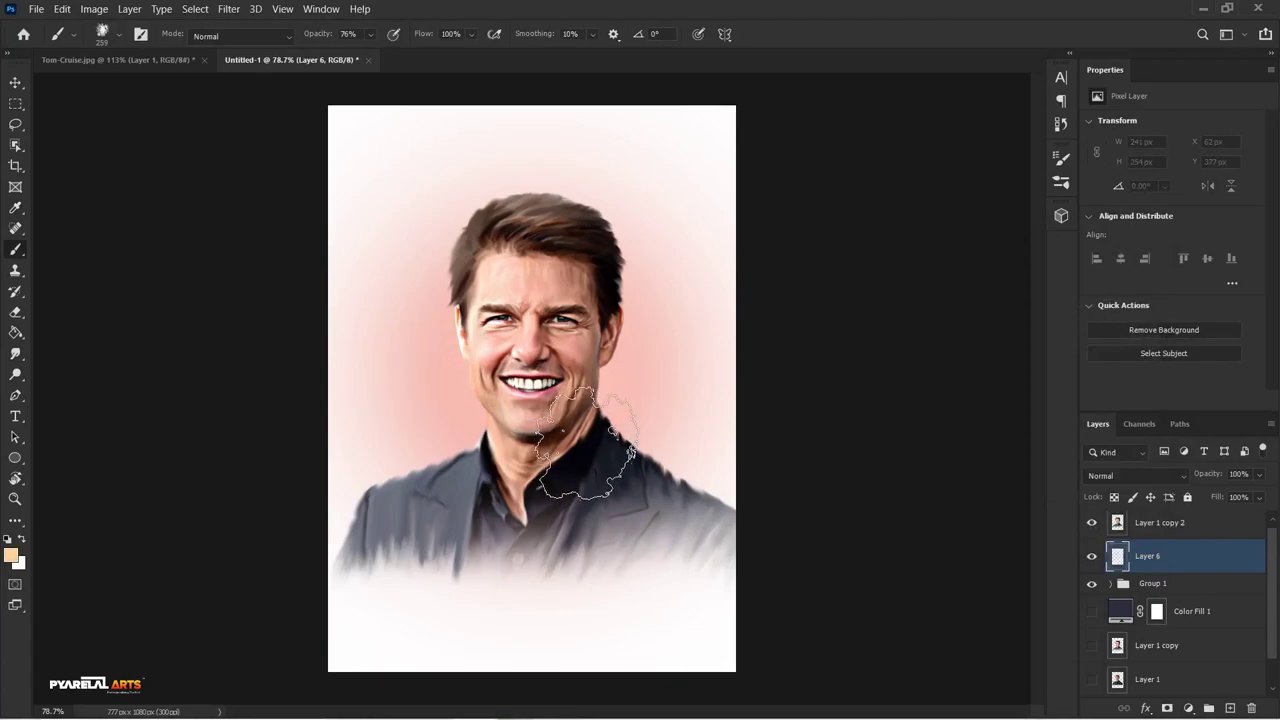
# Set the foreground to a rich saturated orange and test a cheek stroke, then undo it
pyautogui.click(11, 555)
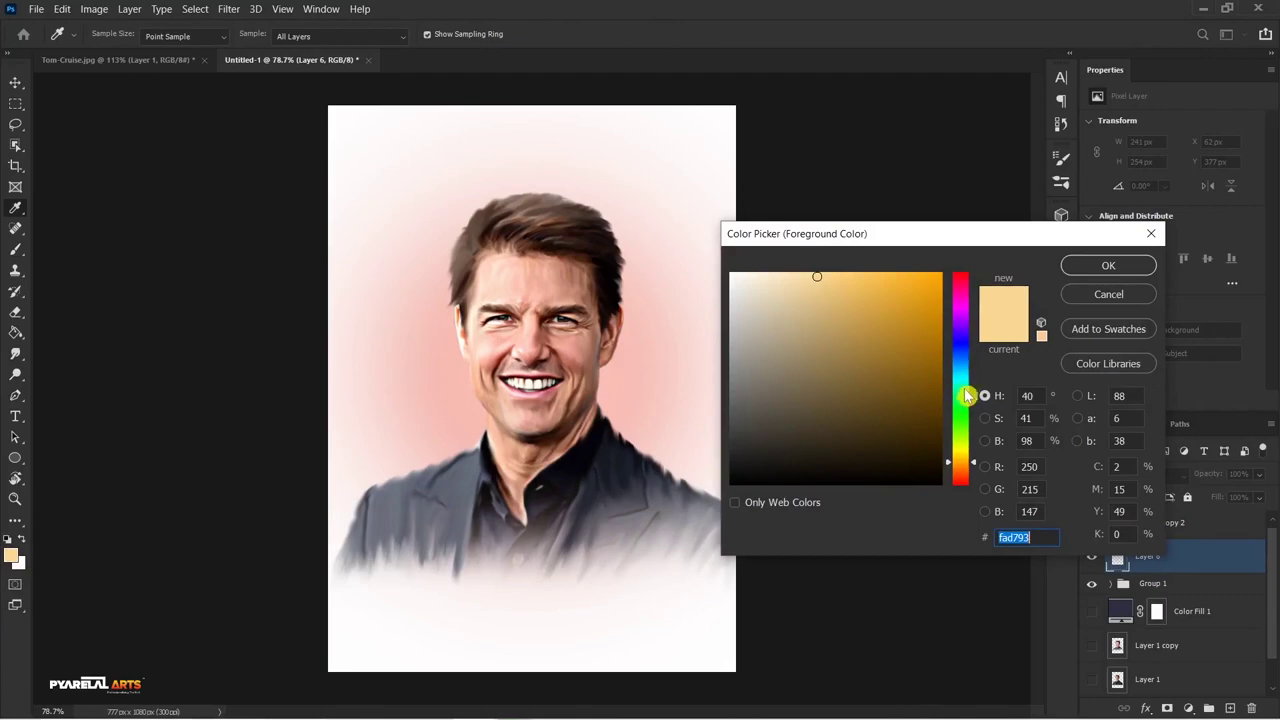
pyautogui.moveTo(965, 480); pyautogui.dragTo(963, 470)
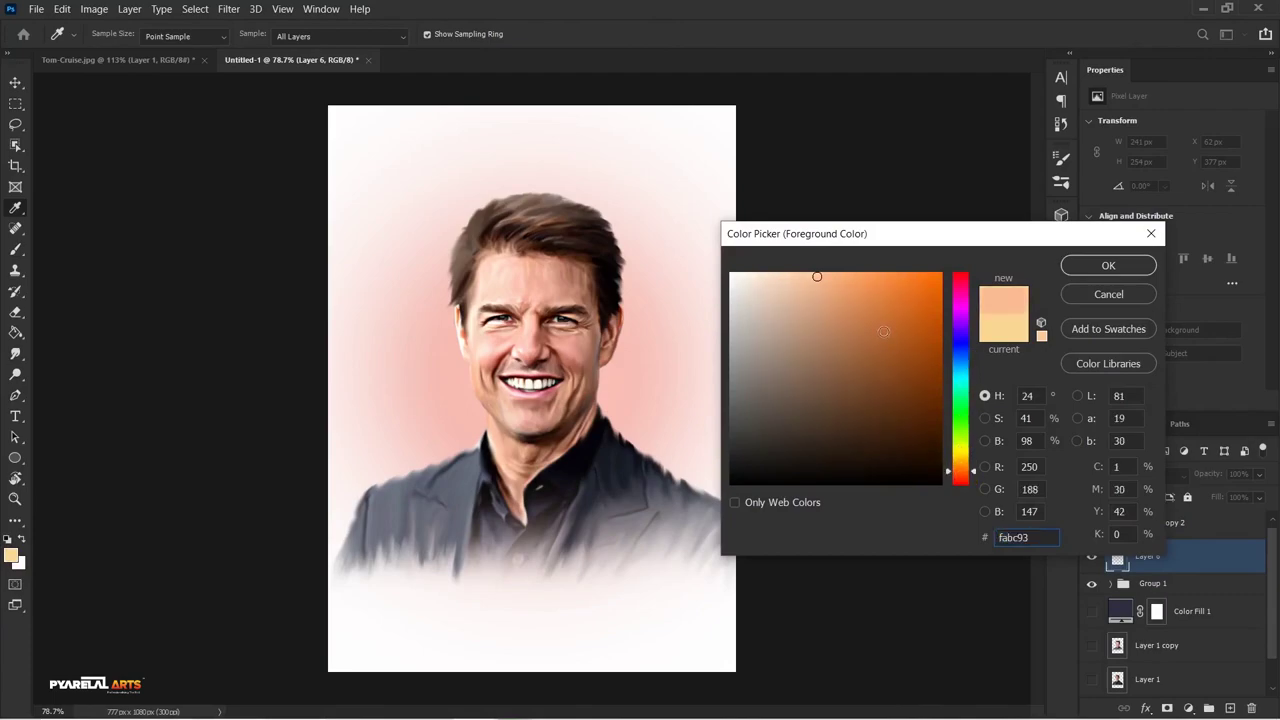
pyautogui.moveTo(883, 329); pyautogui.dragTo(885, 274)
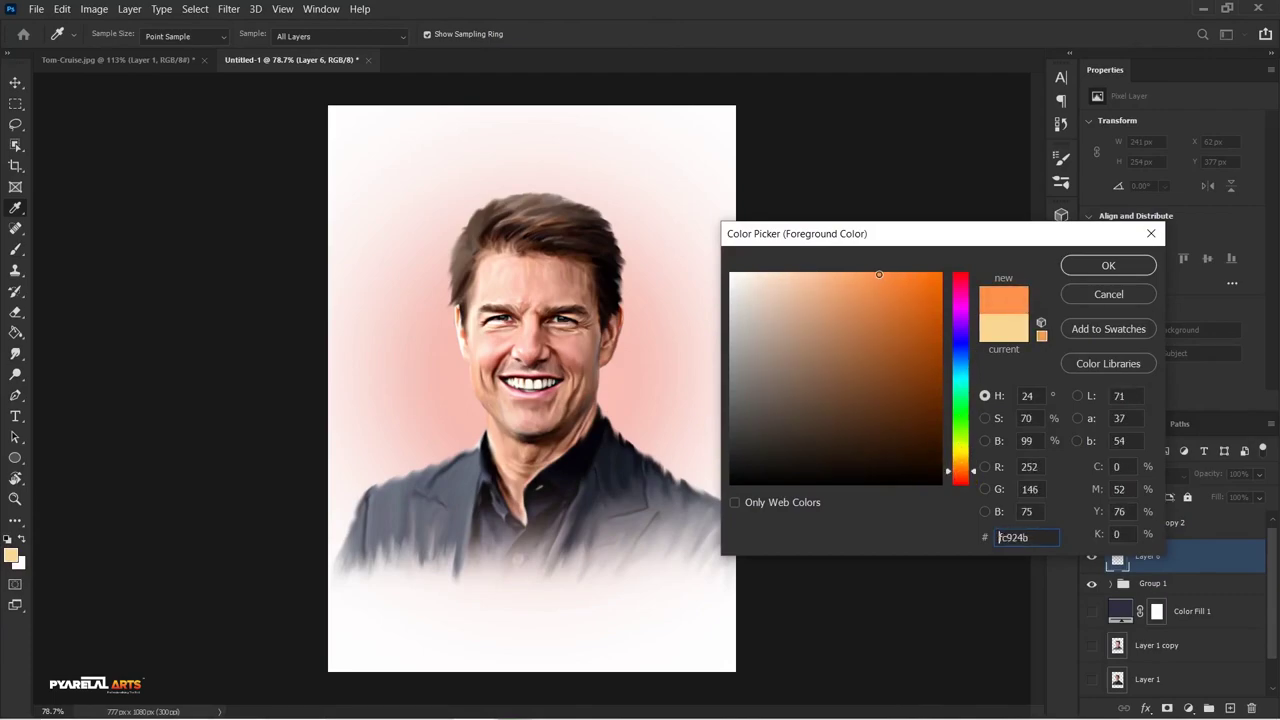
pyautogui.click(1068, 268)
pyautogui.press('b')
pyautogui.moveTo(425, 335); pyautogui.dragTo(440, 350)
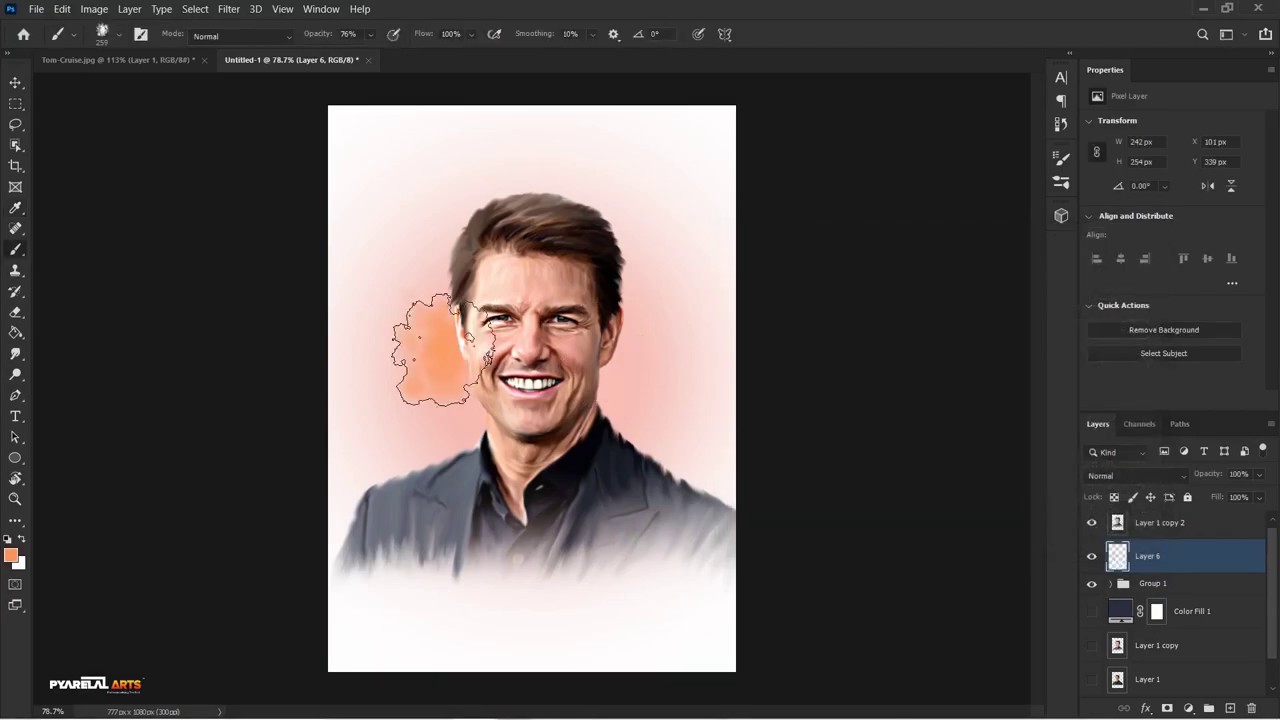
pyautogui.hotkey('ctrl', 'z')
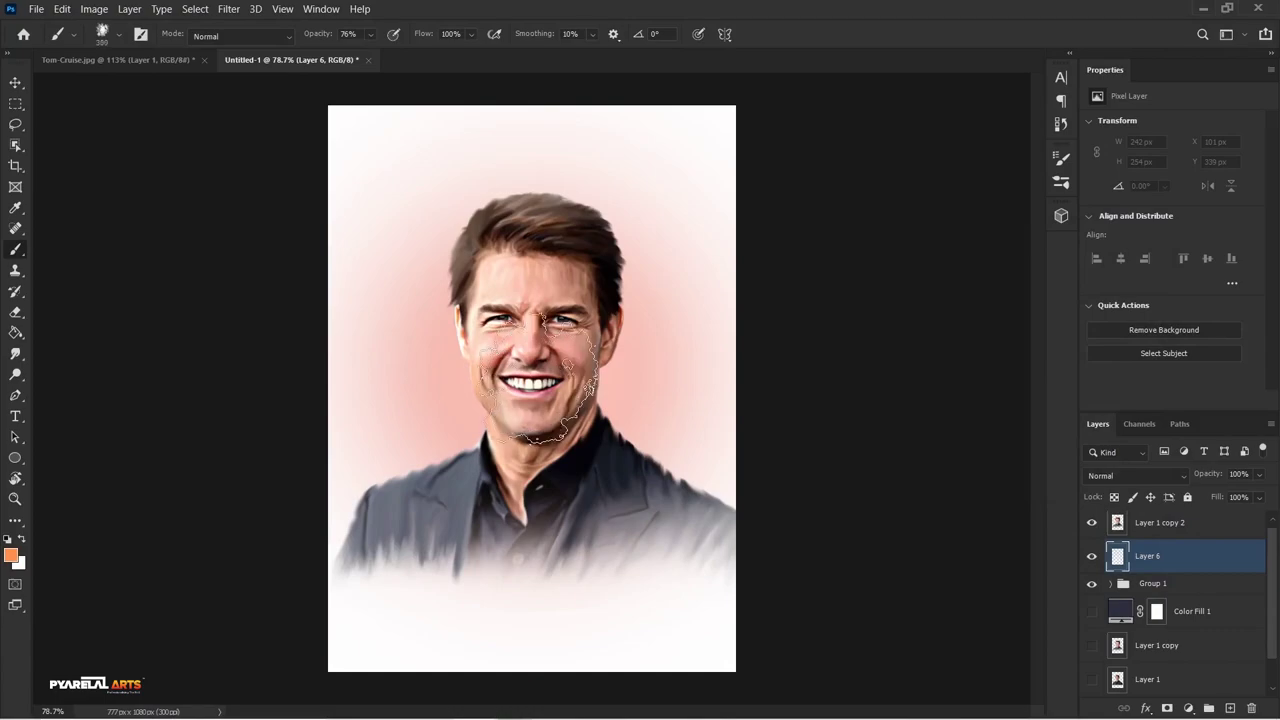
# Paint a large orange wash around the head, undo it all, and select Layer 1 copy 2
pyautogui.press(']')
pyautogui.press(']')
pyautogui.press(']')
pyautogui.press(']')
pyautogui.press(']')
pyautogui.press(']')
pyautogui.click(540, 380)
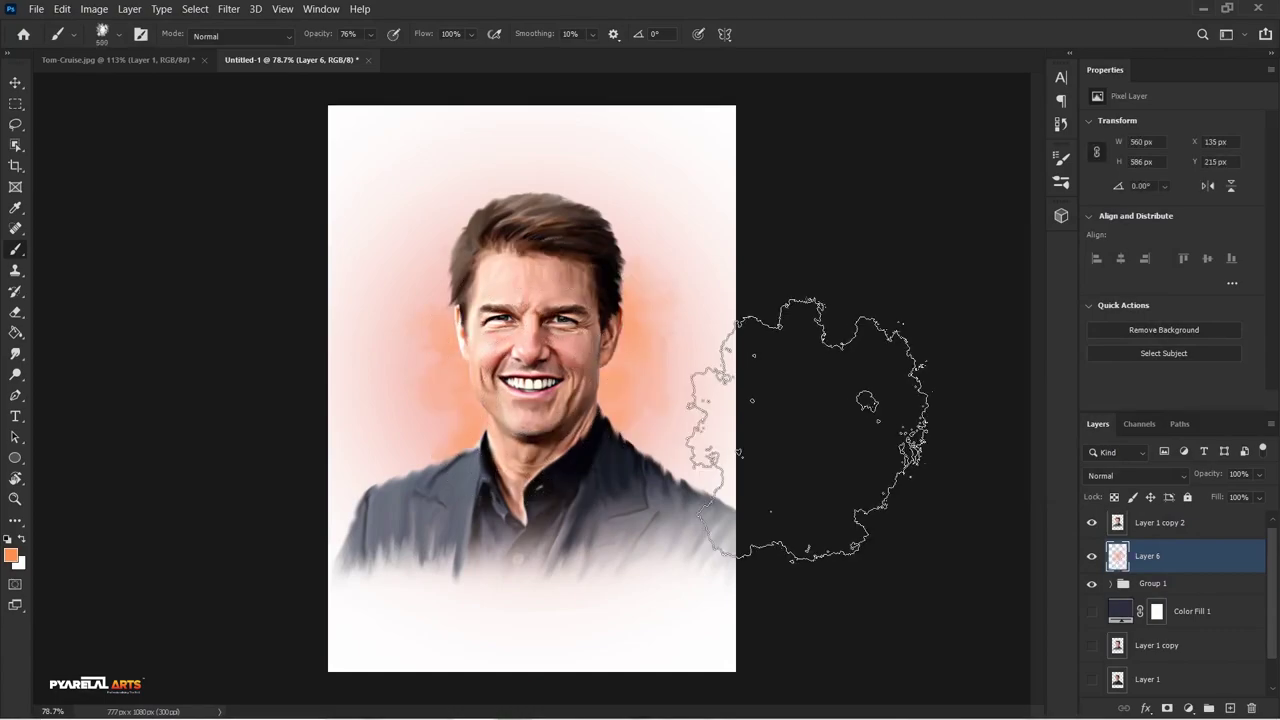
pyautogui.press(']')
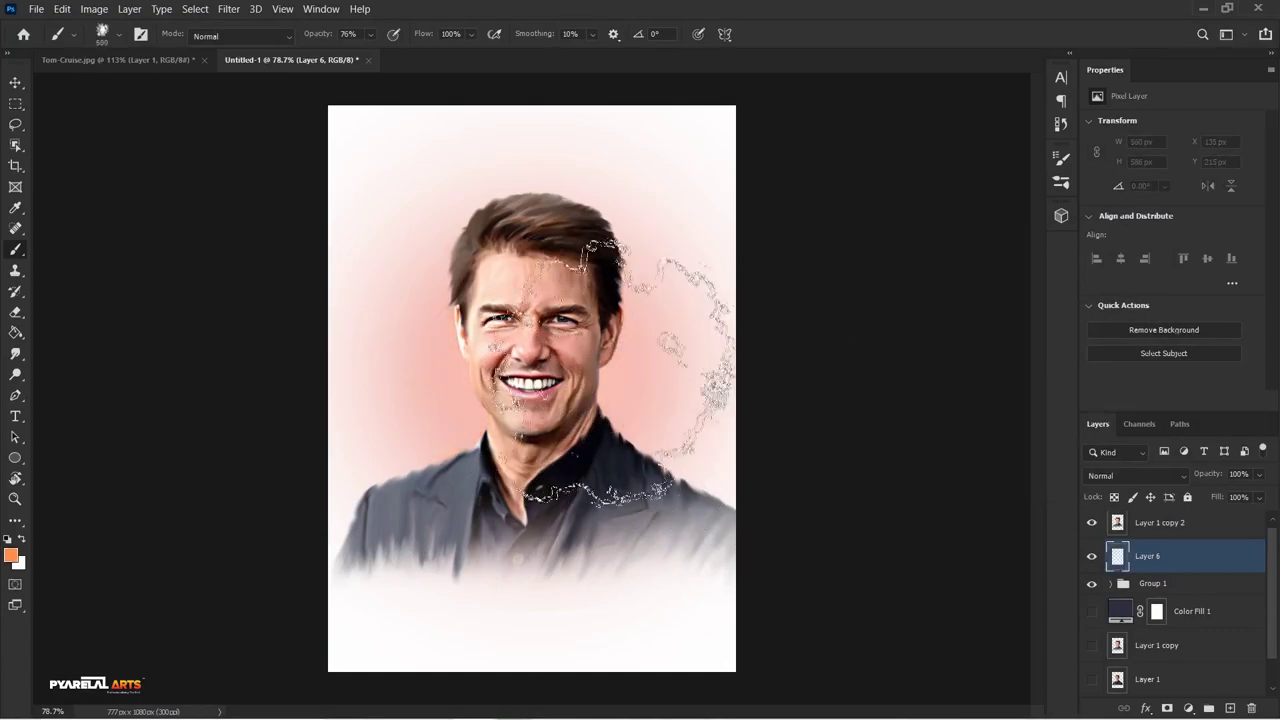
pyautogui.moveTo(790, 410); pyautogui.dragTo(668, 425)
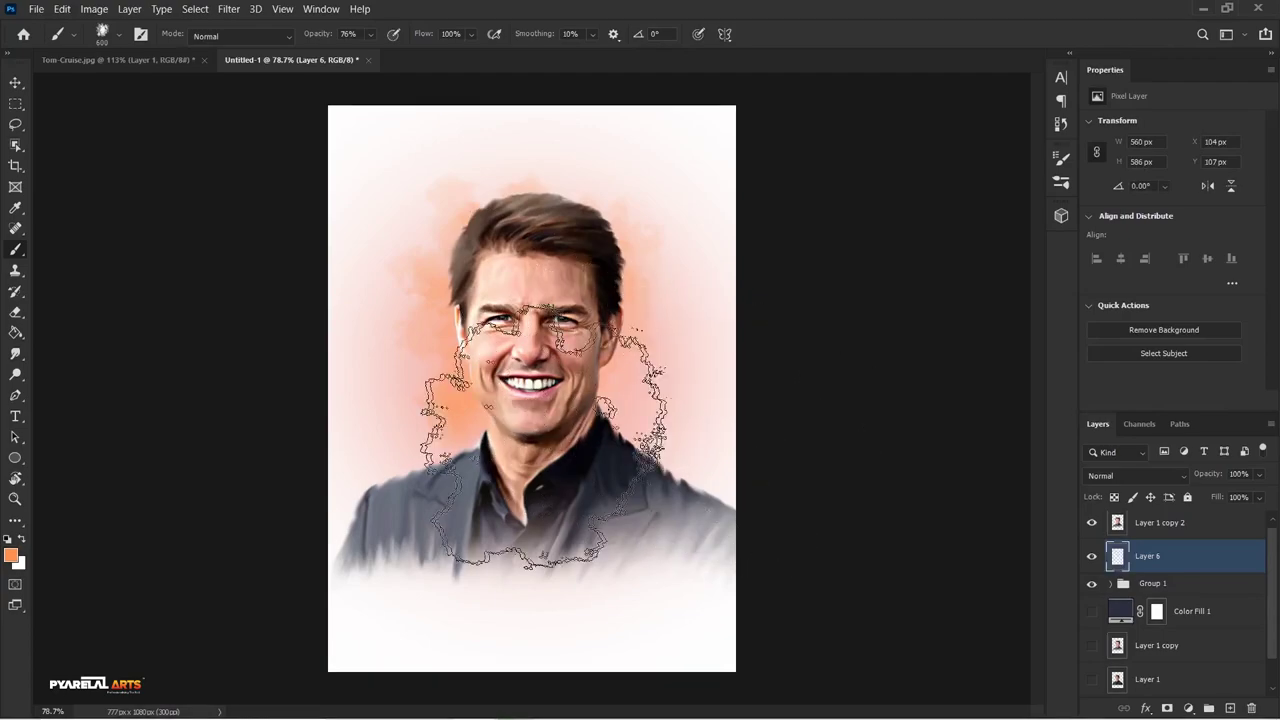
pyautogui.hotkey('ctrl', 'z')
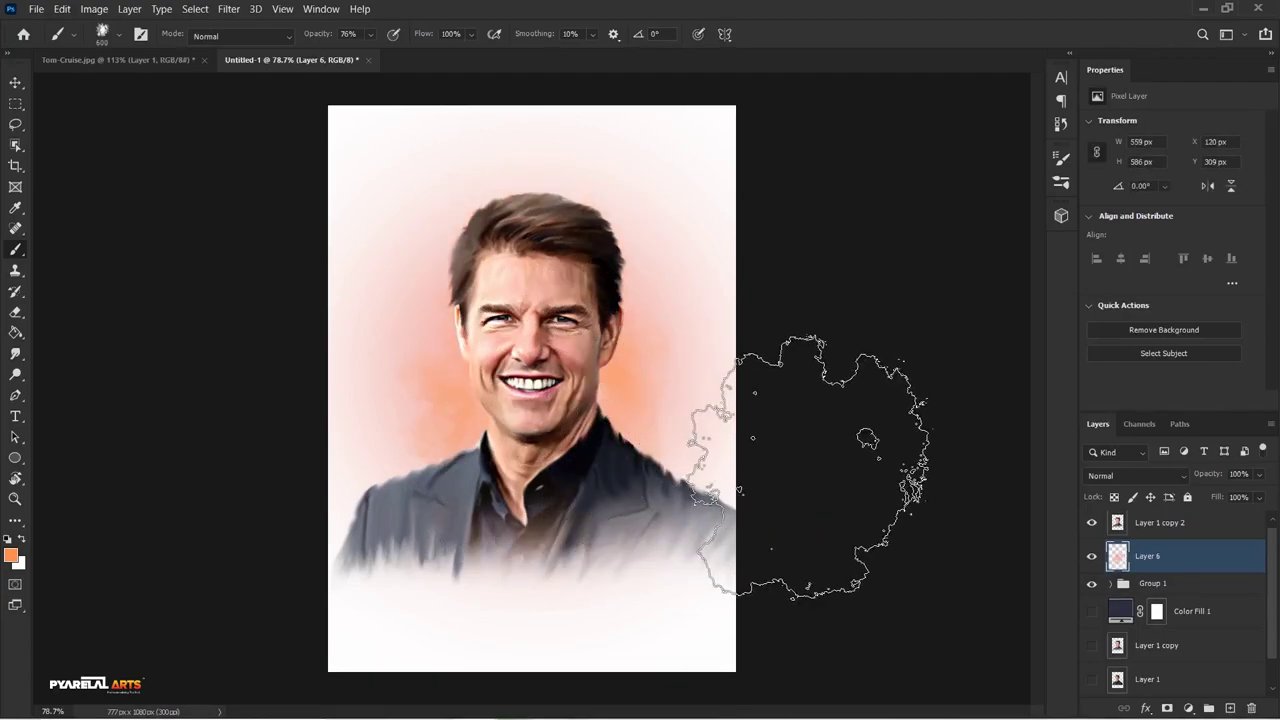
pyautogui.hotkey('ctrl', 'z')
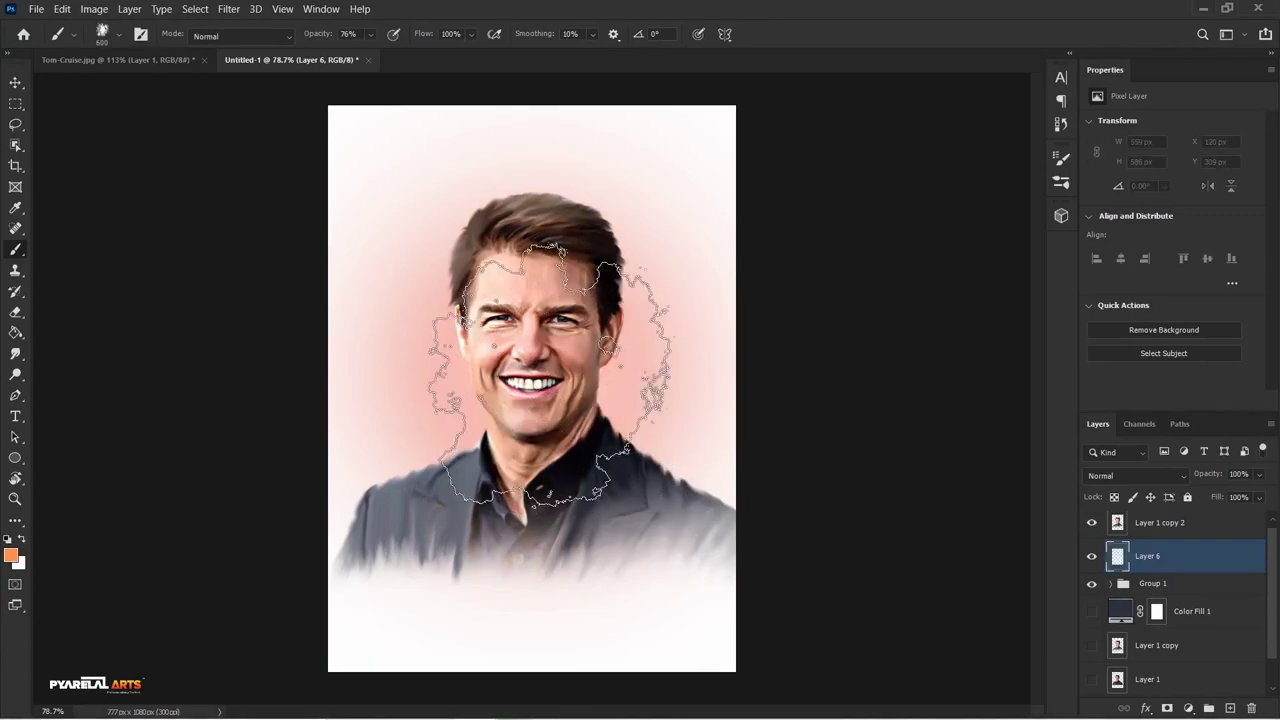
pyautogui.click(550, 375)
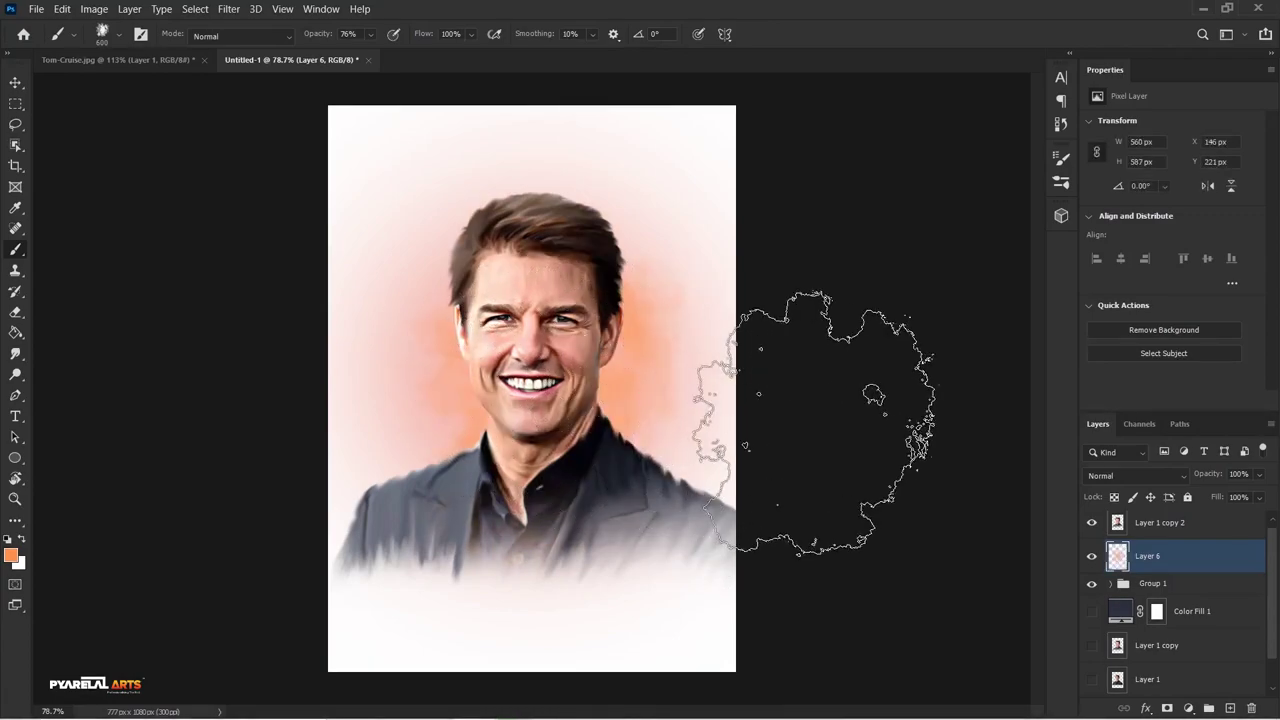
pyautogui.hotkey('ctrl', 'z')
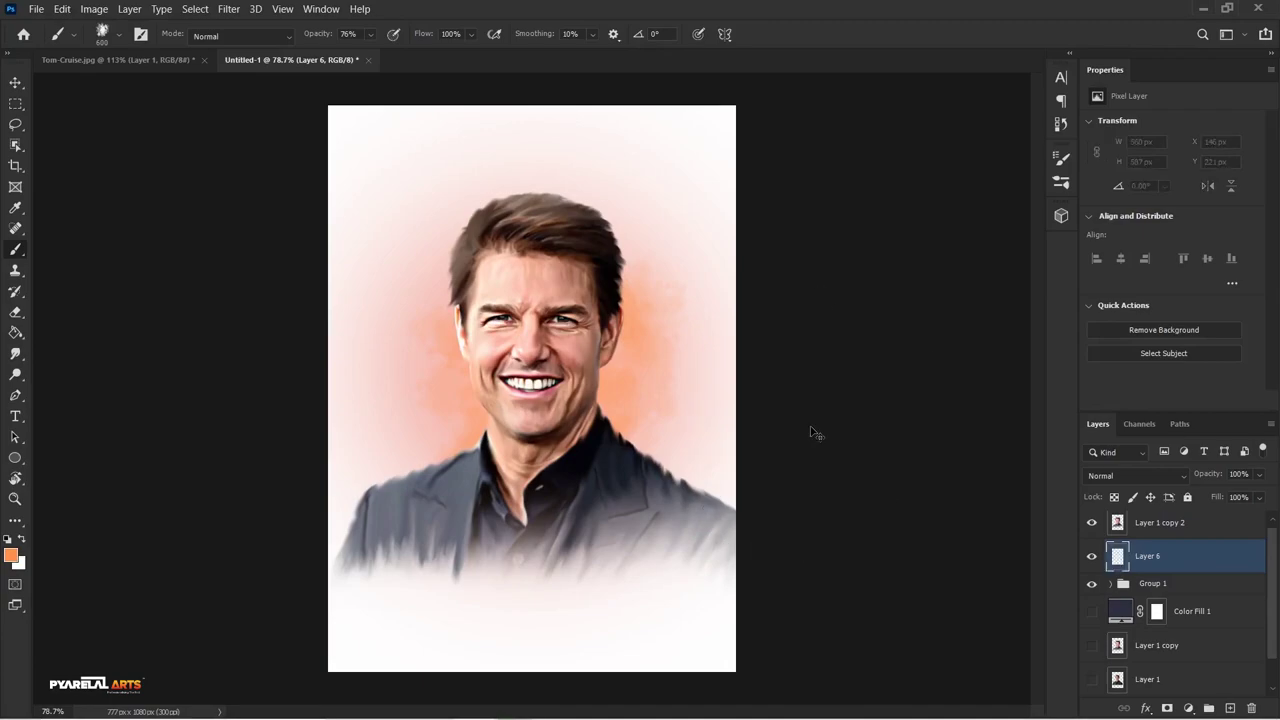
pyautogui.click(1189, 527)
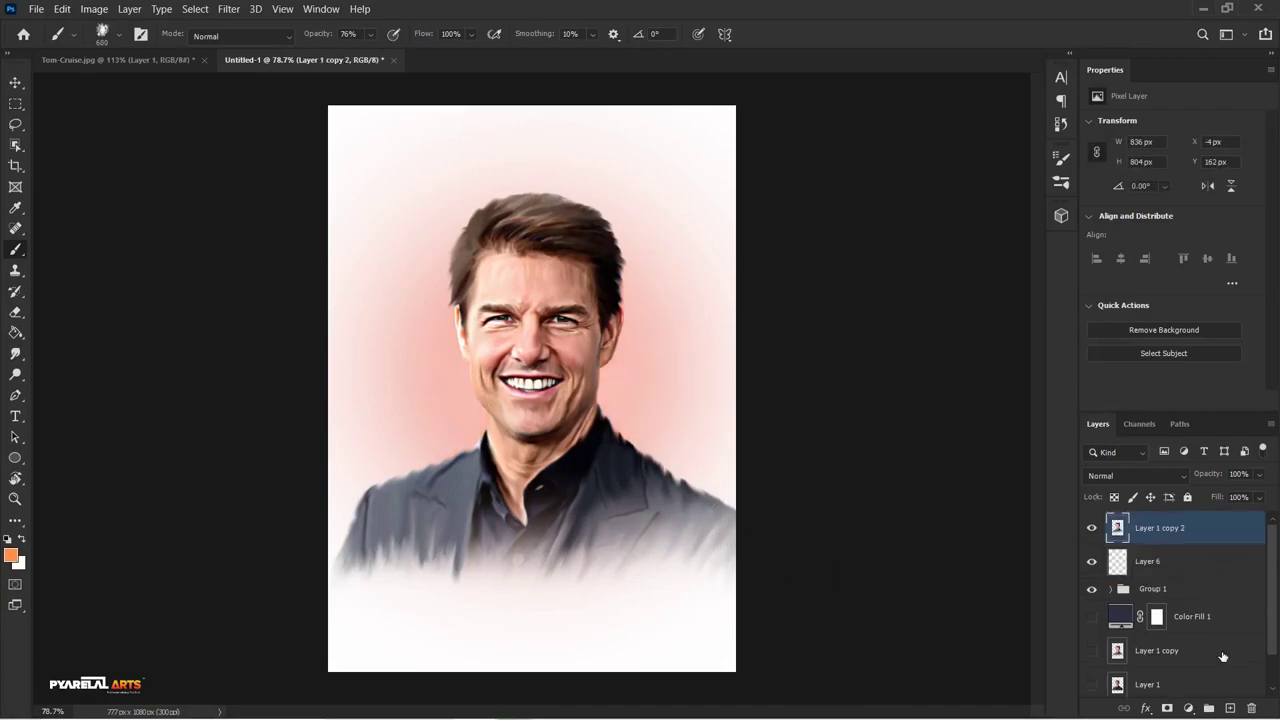
# Add a Color Balance clipped to Layer 1 copy 2 with midtones Red +37, Green +12, Blue +3
pyautogui.click(1189, 708)
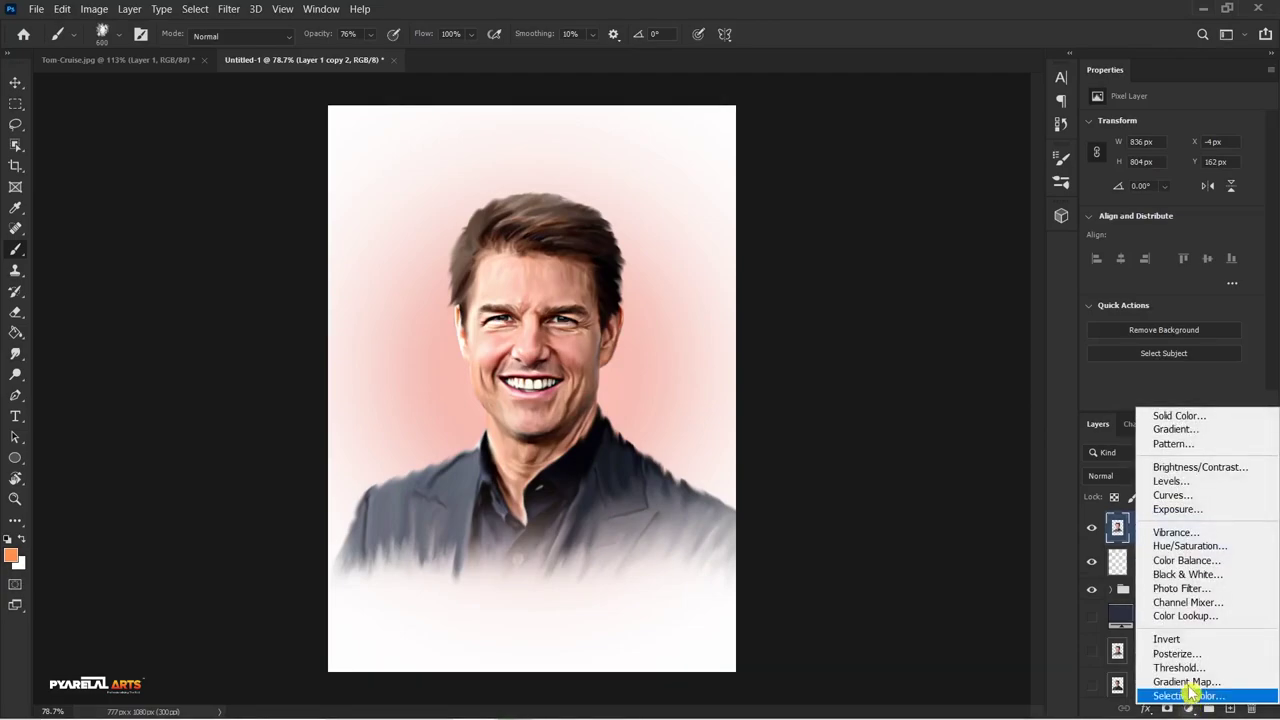
pyautogui.click(1188, 562)
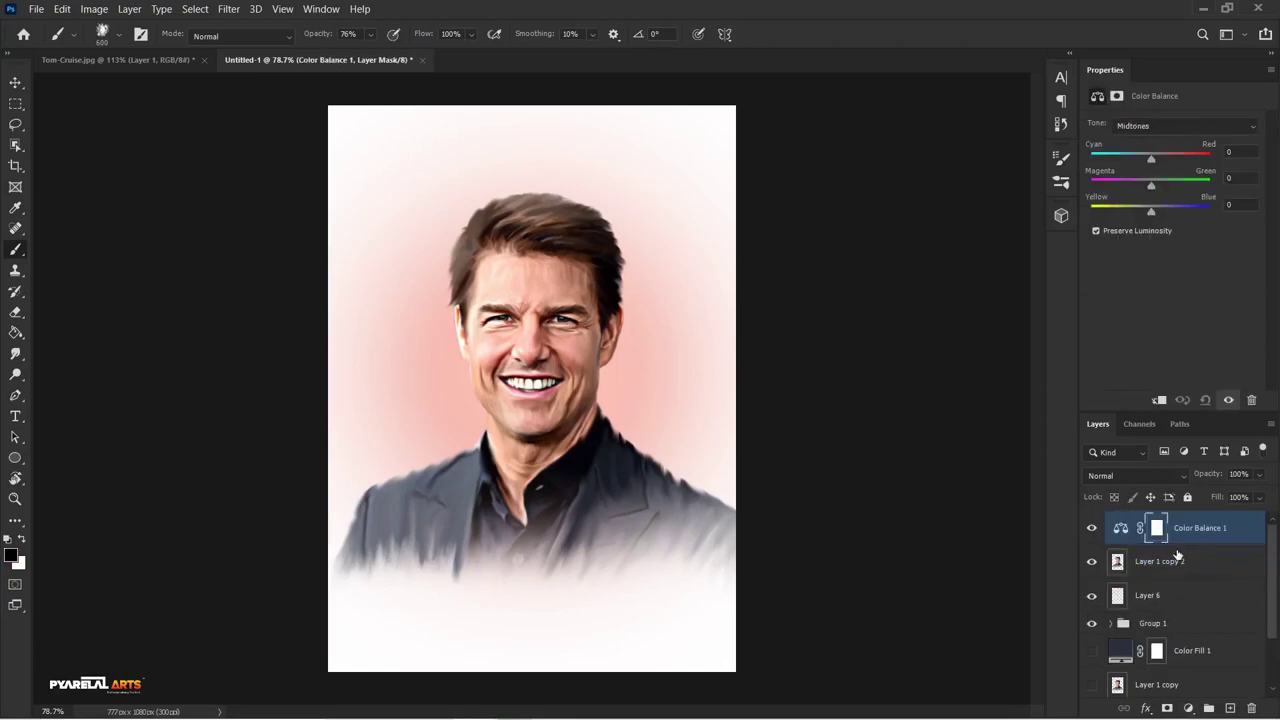
pyautogui.click(1159, 400)
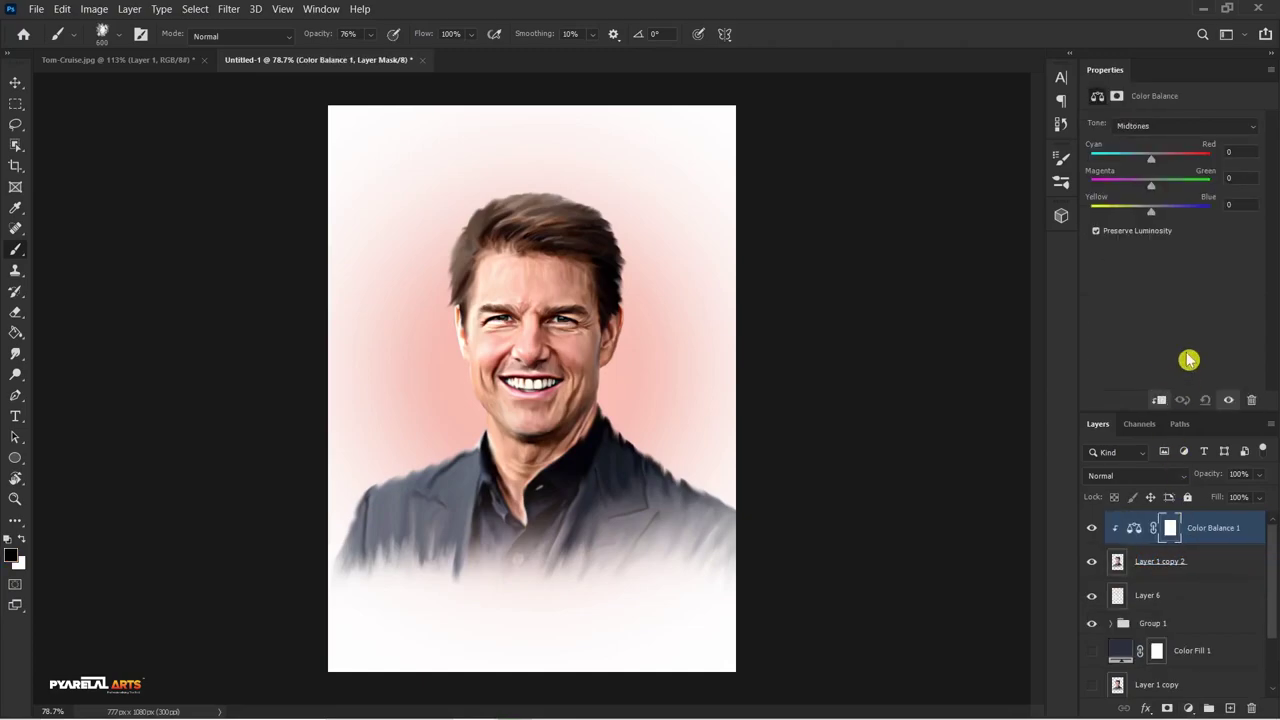
pyautogui.moveTo(1155, 168); pyautogui.dragTo(1175, 168)
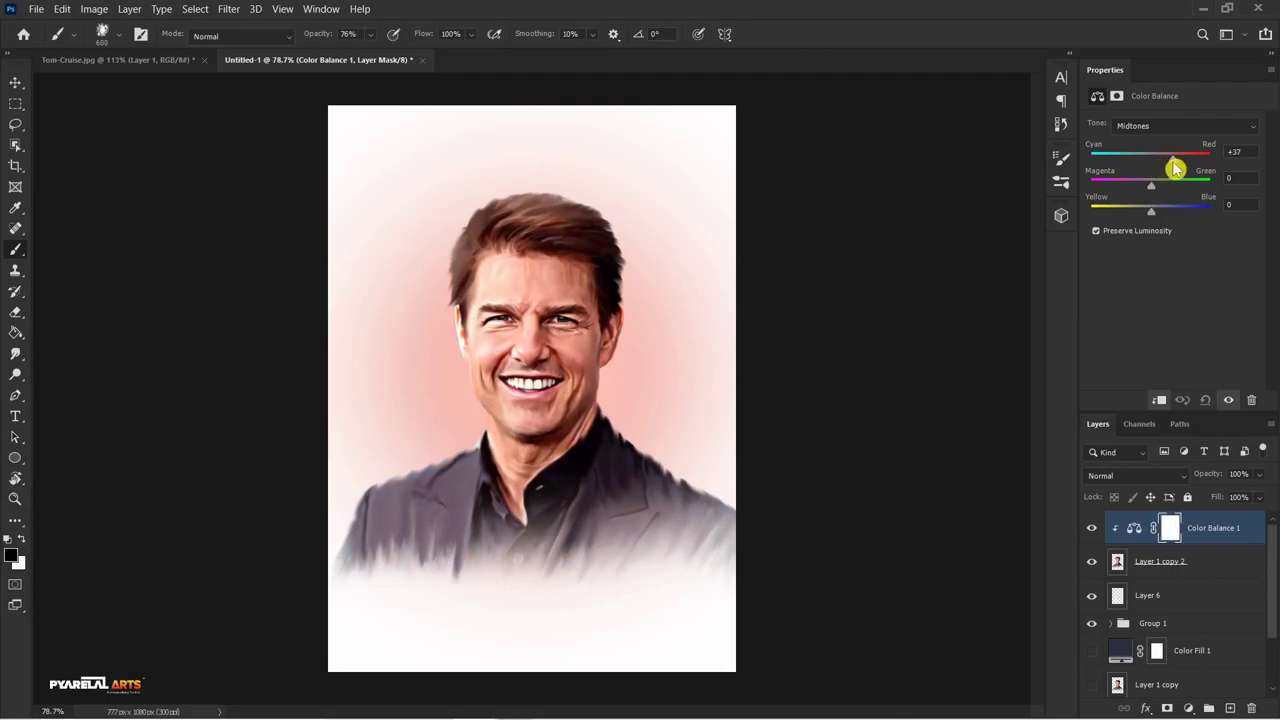
pyautogui.moveTo(1152, 187); pyautogui.dragTo(1160, 191)
pyautogui.moveTo(1152, 214); pyautogui.dragTo(1156, 214)
pyautogui.click(1092, 529)
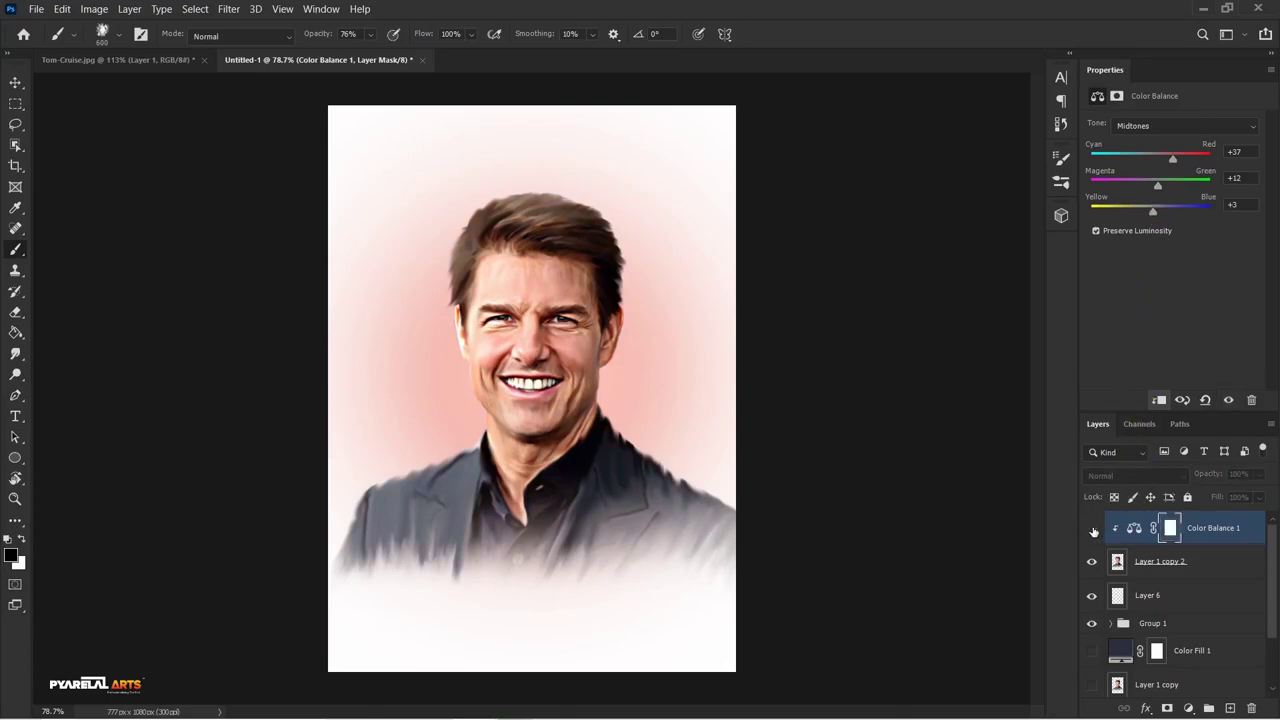
# Compare the Color Balance on and off, then set its Highlights to Red +10, Green +9, Yellow-Blue −2
pyautogui.click(1092, 529)
pyautogui.click(1092, 529)
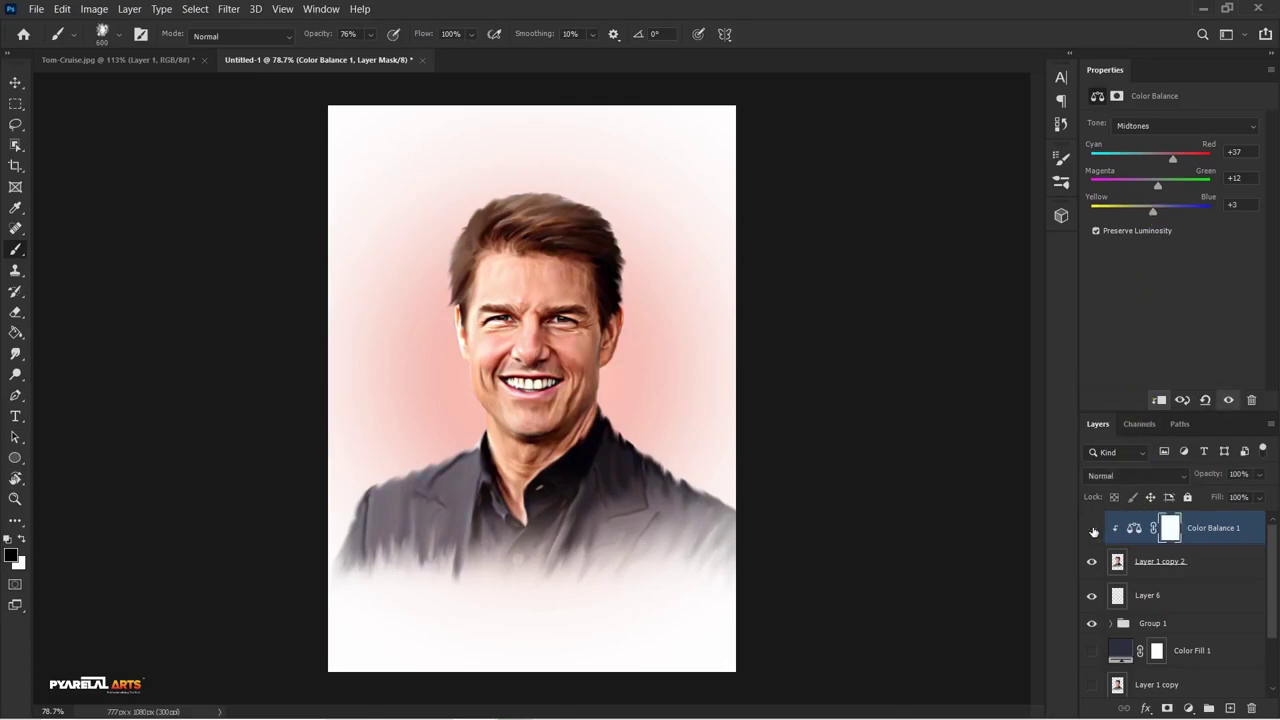
pyautogui.click(1092, 529)
pyautogui.click(1153, 126)
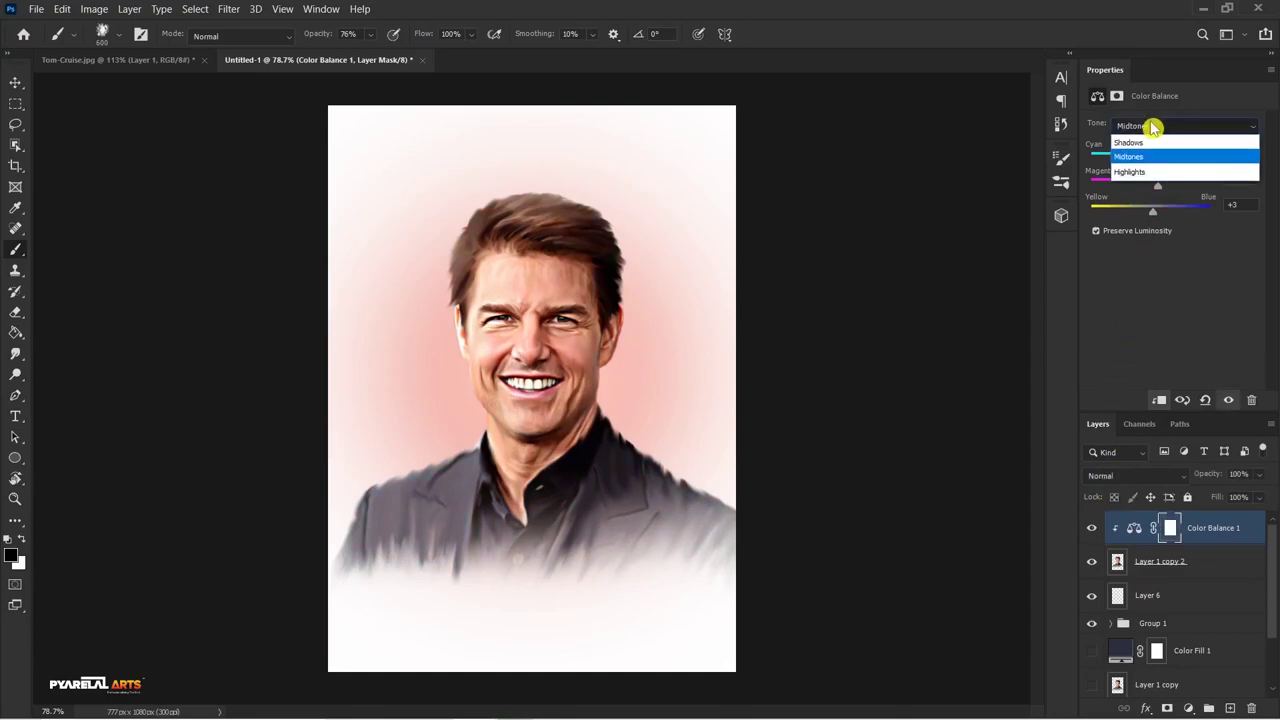
pyautogui.click(1150, 171)
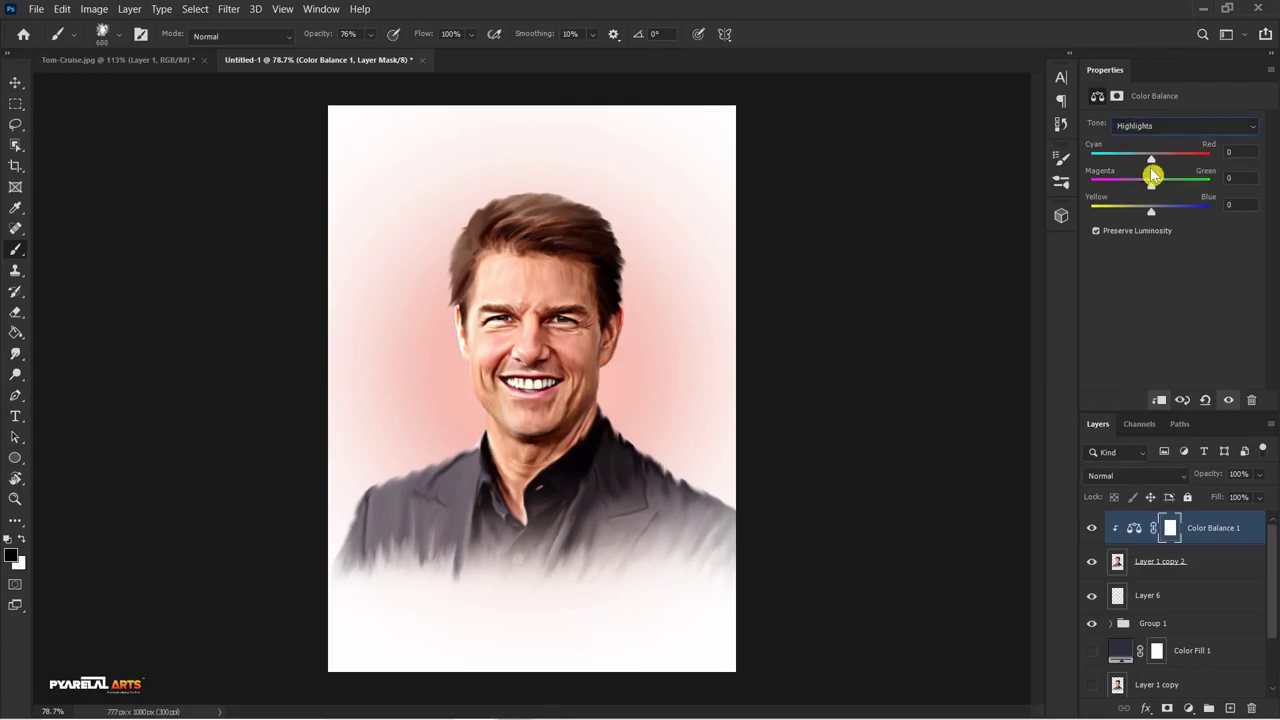
pyautogui.moveTo(1155, 165); pyautogui.dragTo(1162, 165)
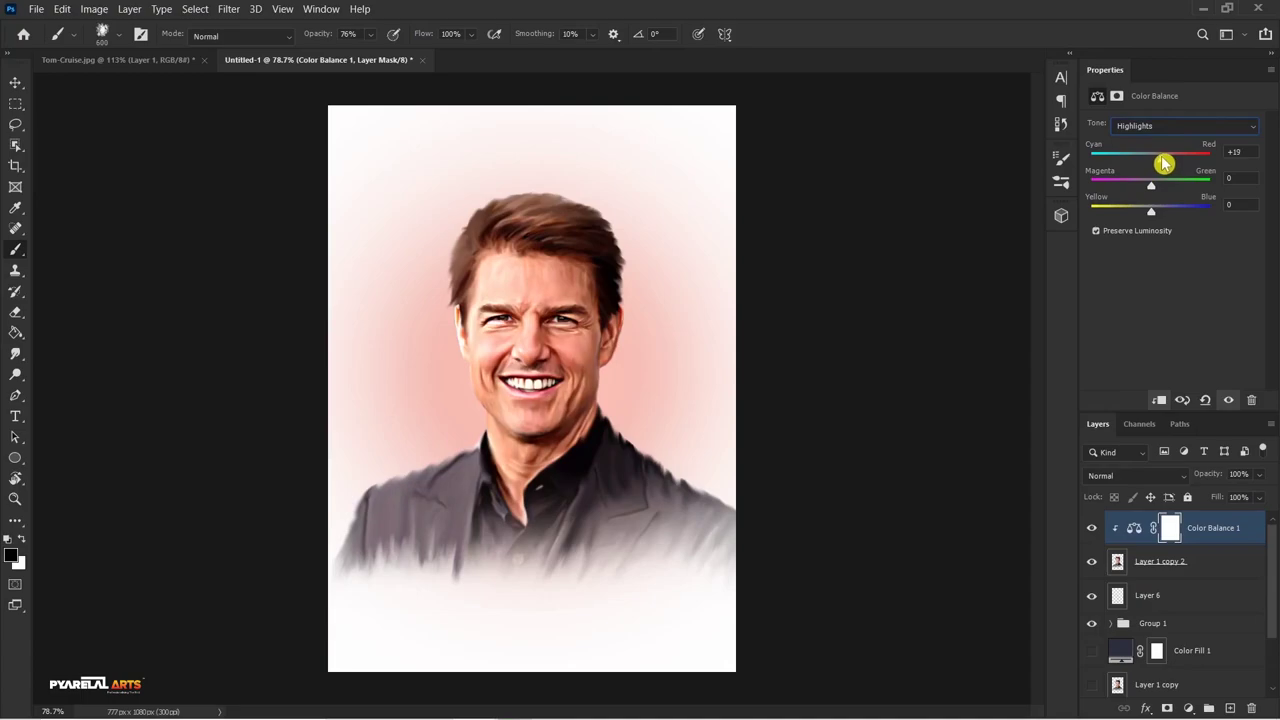
pyautogui.moveTo(1164, 164); pyautogui.dragTo(1164, 191)
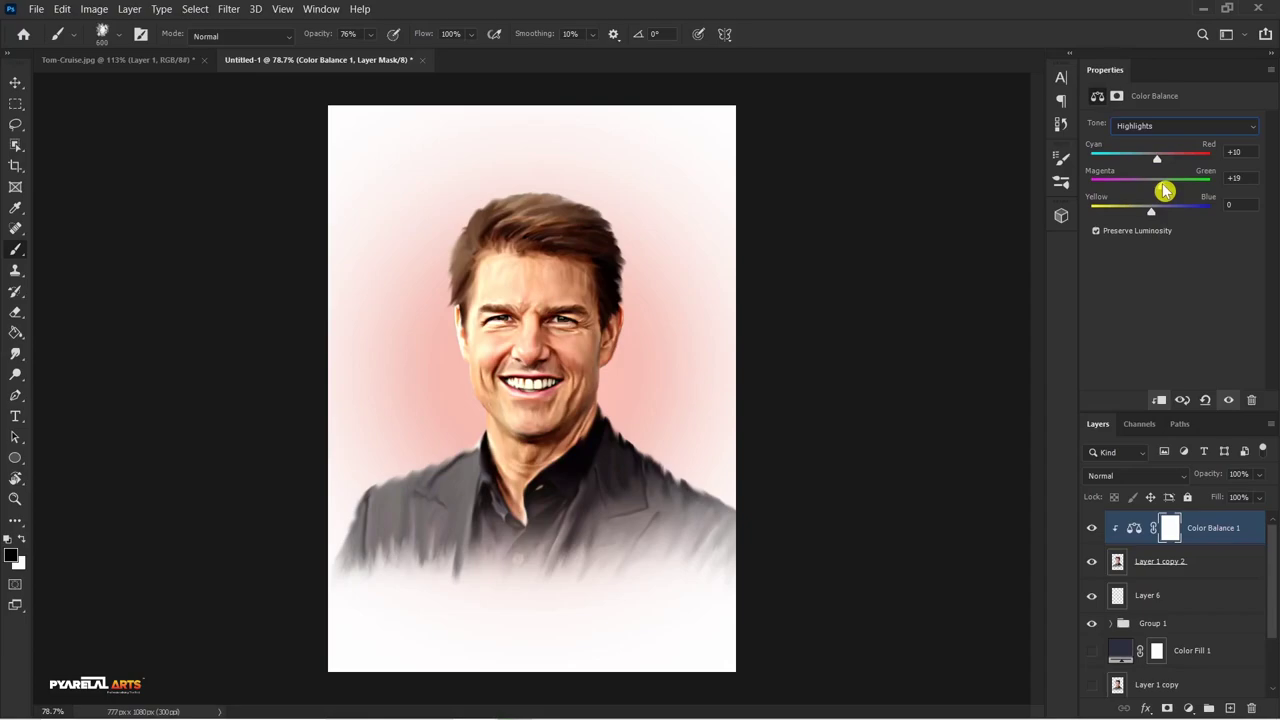
pyautogui.moveTo(1164, 191); pyautogui.dragTo(1166, 191)
pyautogui.moveTo(1162, 190); pyautogui.dragTo(1150, 215)
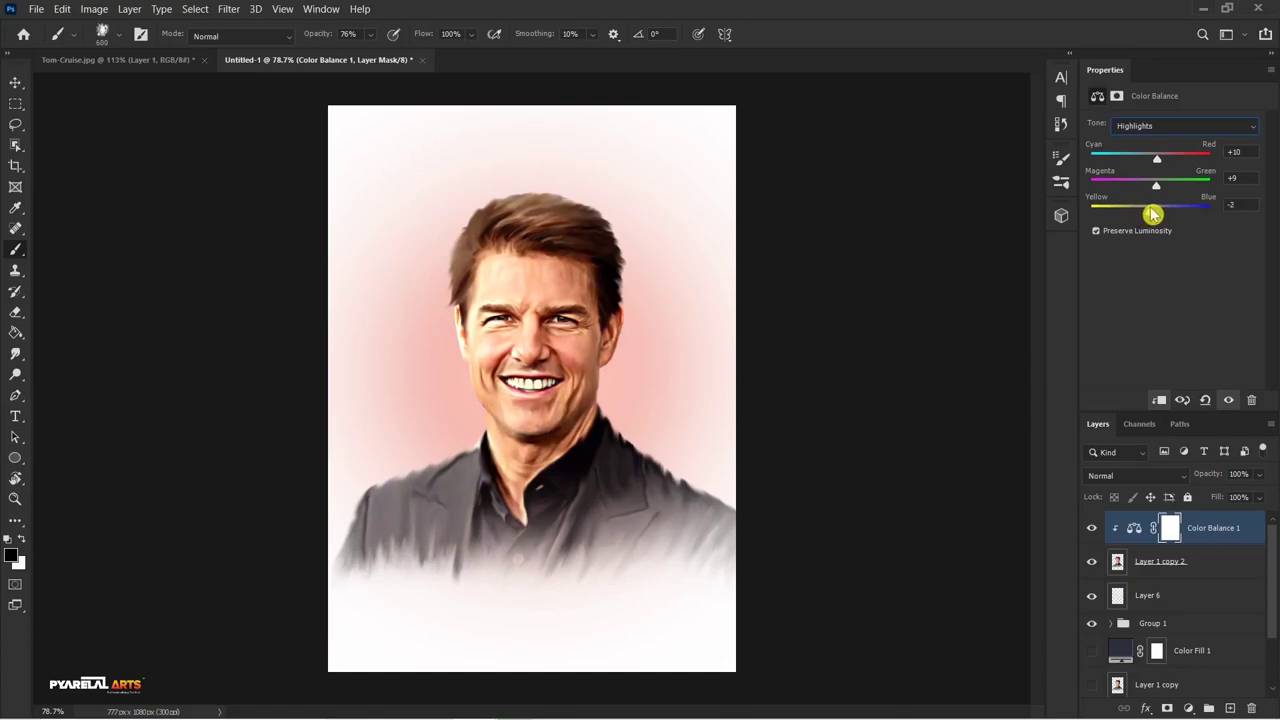
pyautogui.moveTo(1153, 214); pyautogui.dragTo(1153, 211)
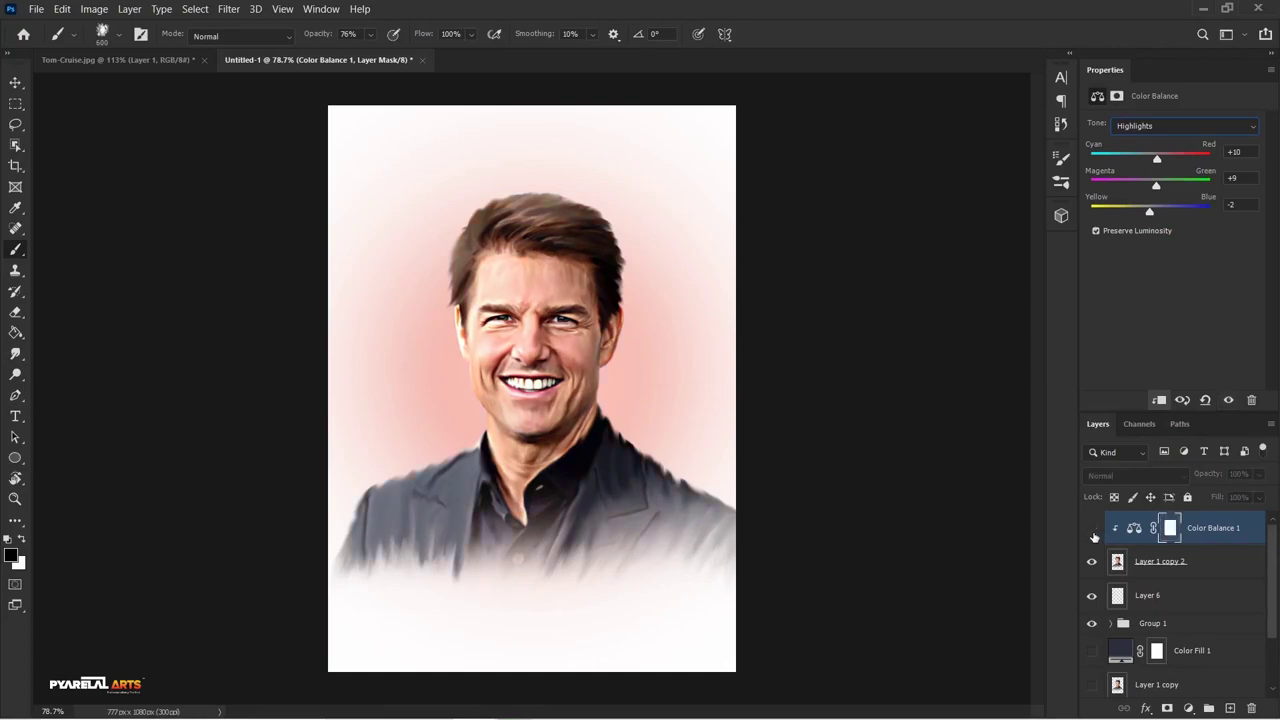
pyautogui.click(1092, 532)
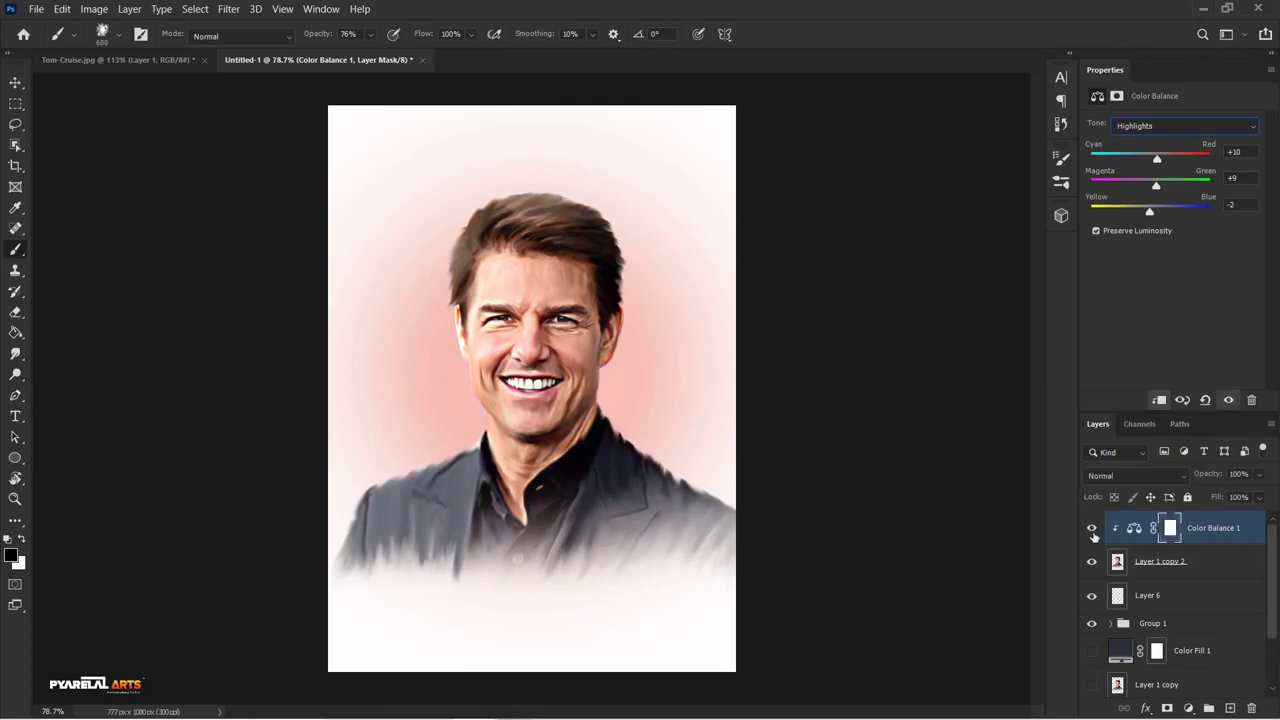
# Set the Color Balance Shadows to Red +3, Green +2, Yellow-Blue −10 and compare the result
pyautogui.click(1151, 127)
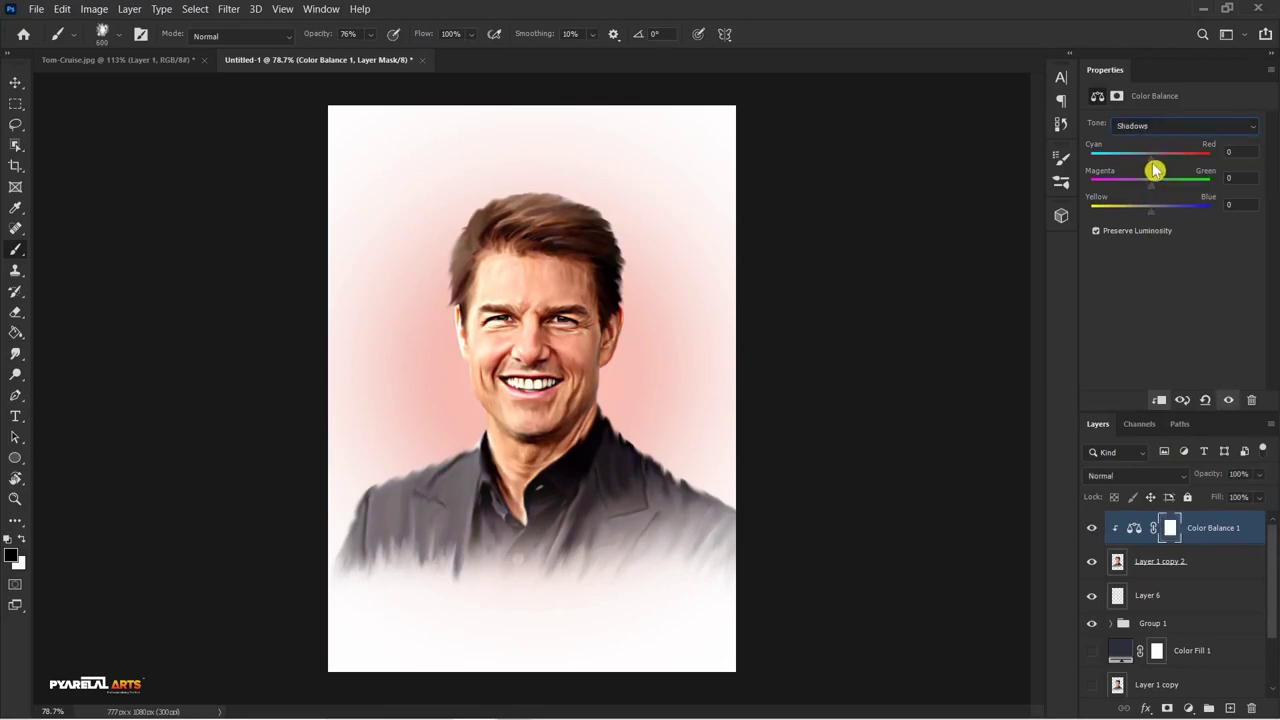
pyautogui.moveTo(1152, 163); pyautogui.dragTo(1161, 167)
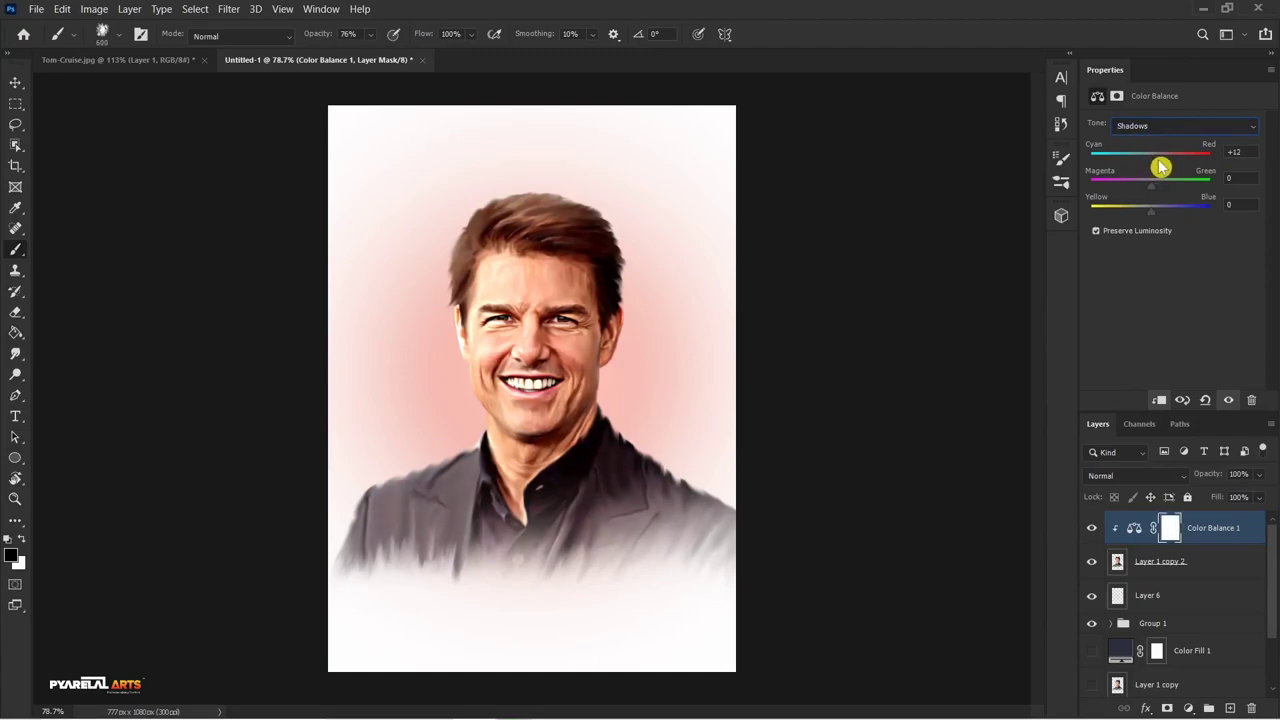
pyautogui.moveTo(1161, 167); pyautogui.dragTo(1156, 167)
pyautogui.moveTo(1153, 166); pyautogui.dragTo(1156, 167)
pyautogui.moveTo(1154, 186); pyautogui.dragTo(1166, 193)
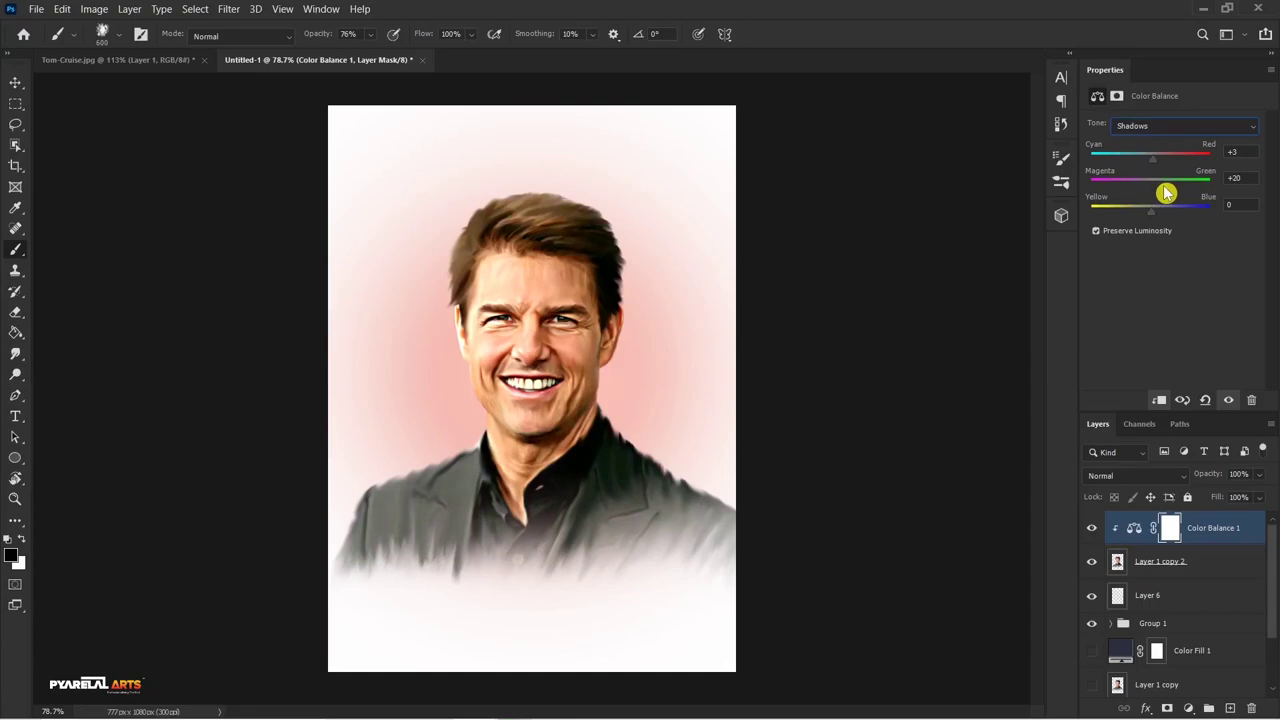
pyautogui.moveTo(1166, 193); pyautogui.dragTo(1147, 216)
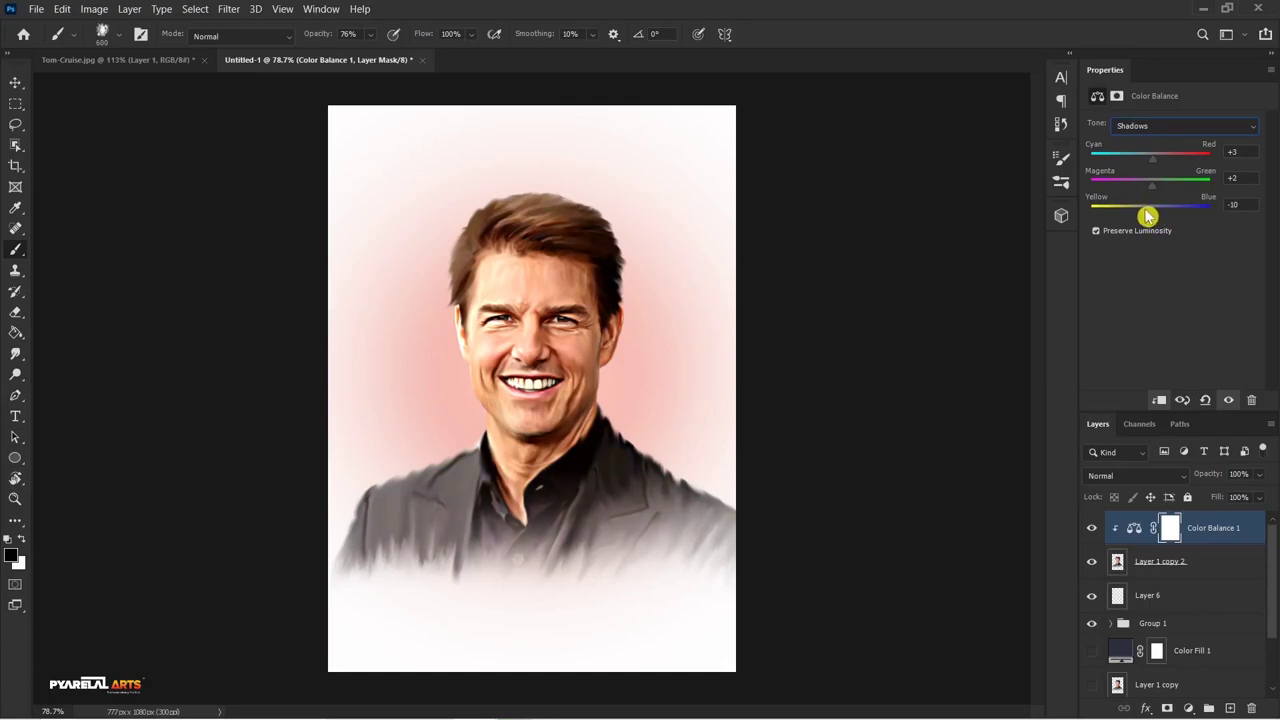
pyautogui.click(1092, 530)
# Invert the Color Balance mask to black and set up a smaller Soft Round brush in white
pyautogui.hotkey('ctrl', 'i')
pyautogui.rightClick(404, 246)
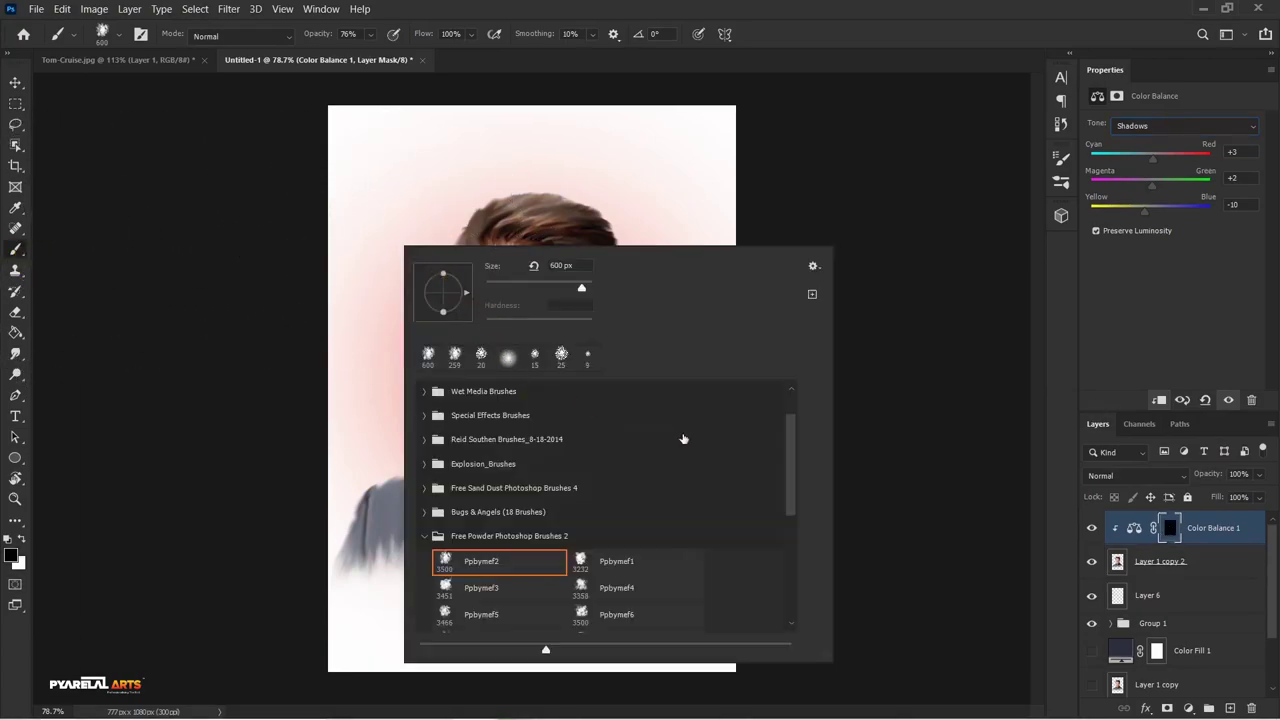
pyautogui.moveTo(788, 456); pyautogui.dragTo(792, 420)
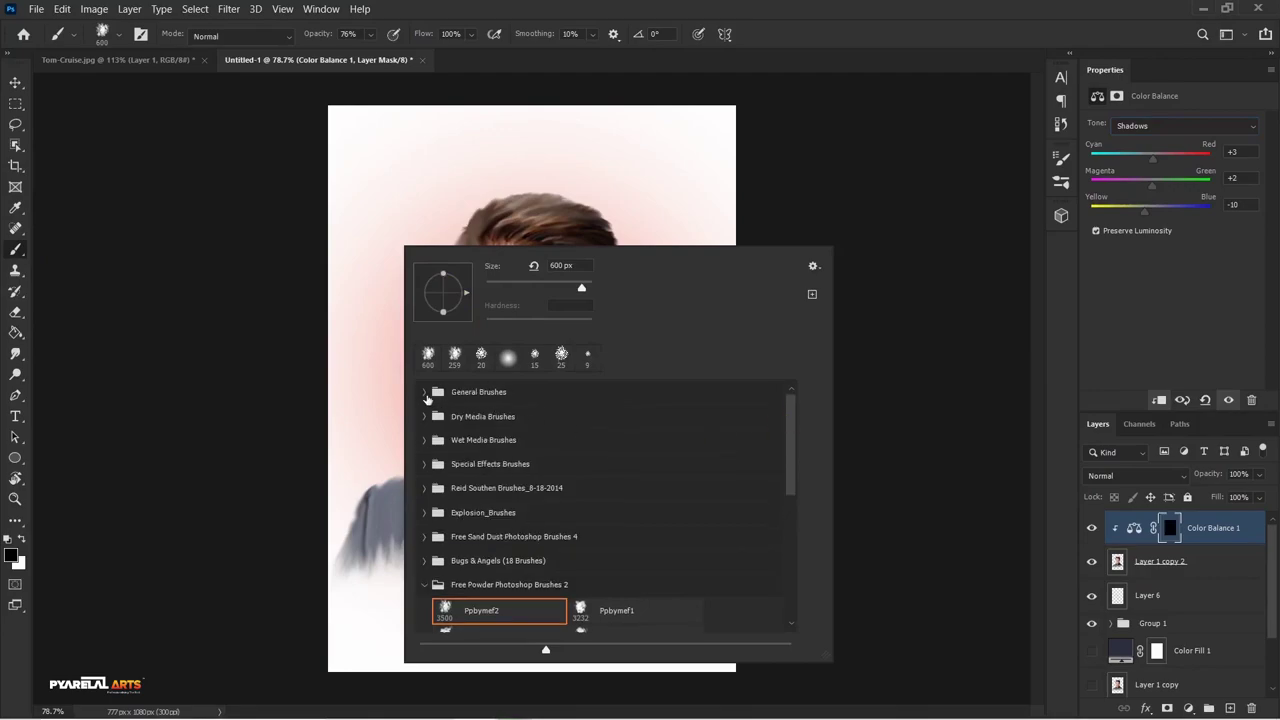
pyautogui.click(423, 392)
pyautogui.click(495, 418)
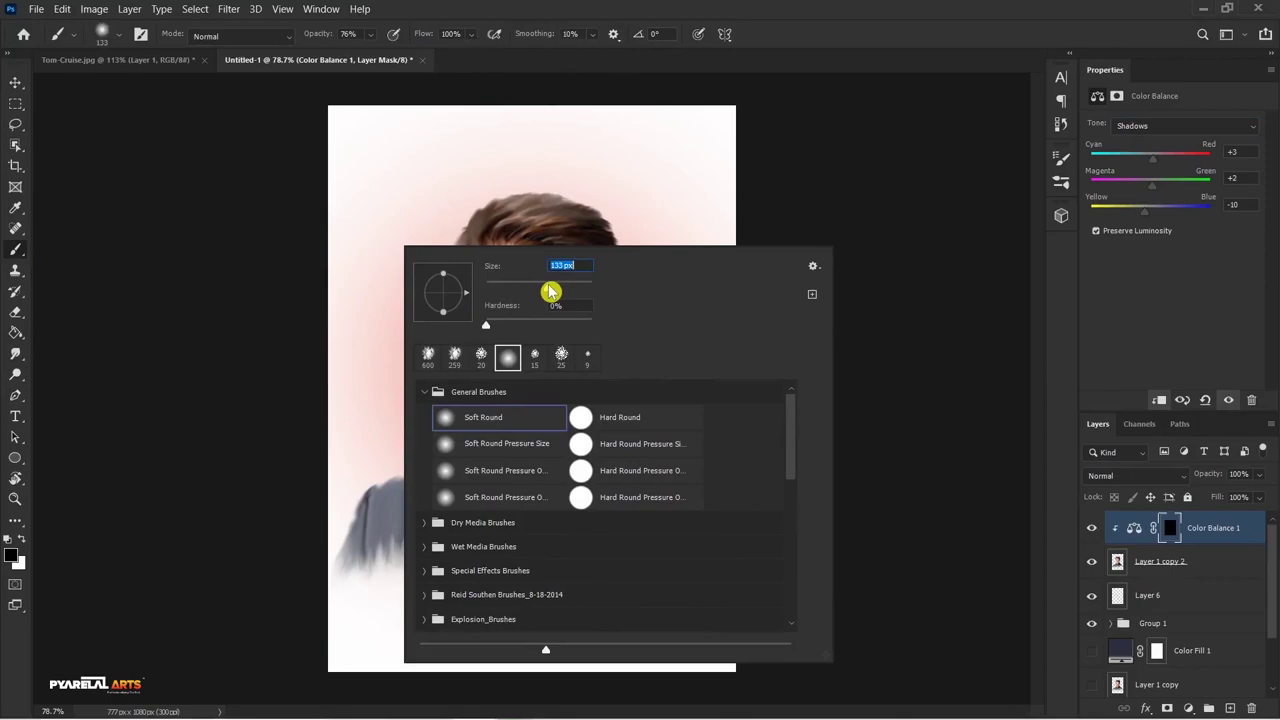
pyautogui.moveTo(550, 291); pyautogui.dragTo(530, 290)
pyautogui.press('Return')
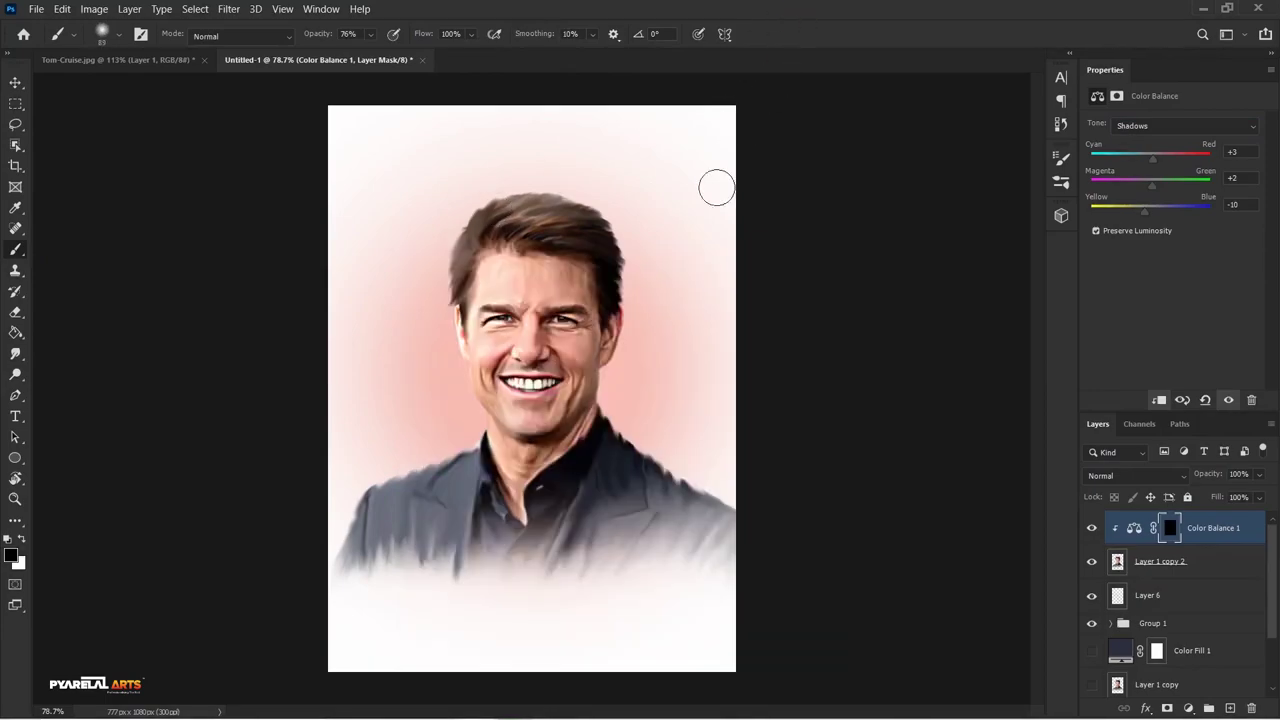
pyautogui.scroll(1, 565, 375)
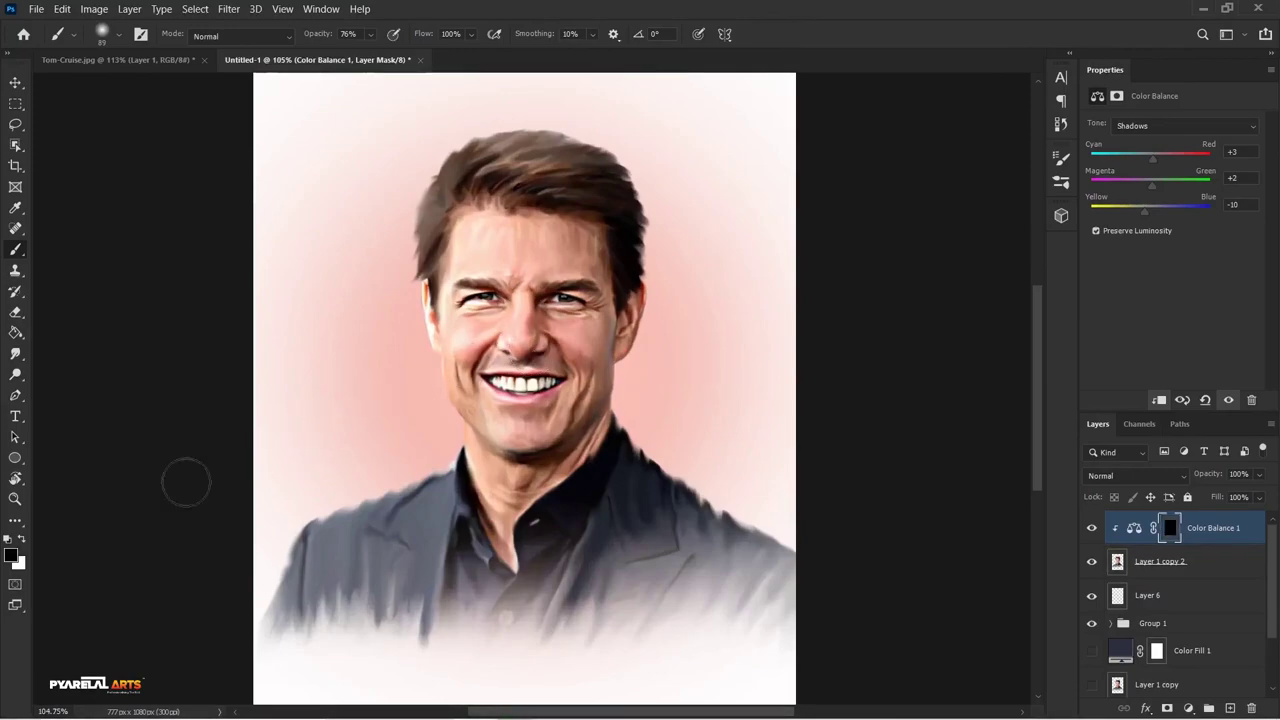
pyautogui.click(21, 539)
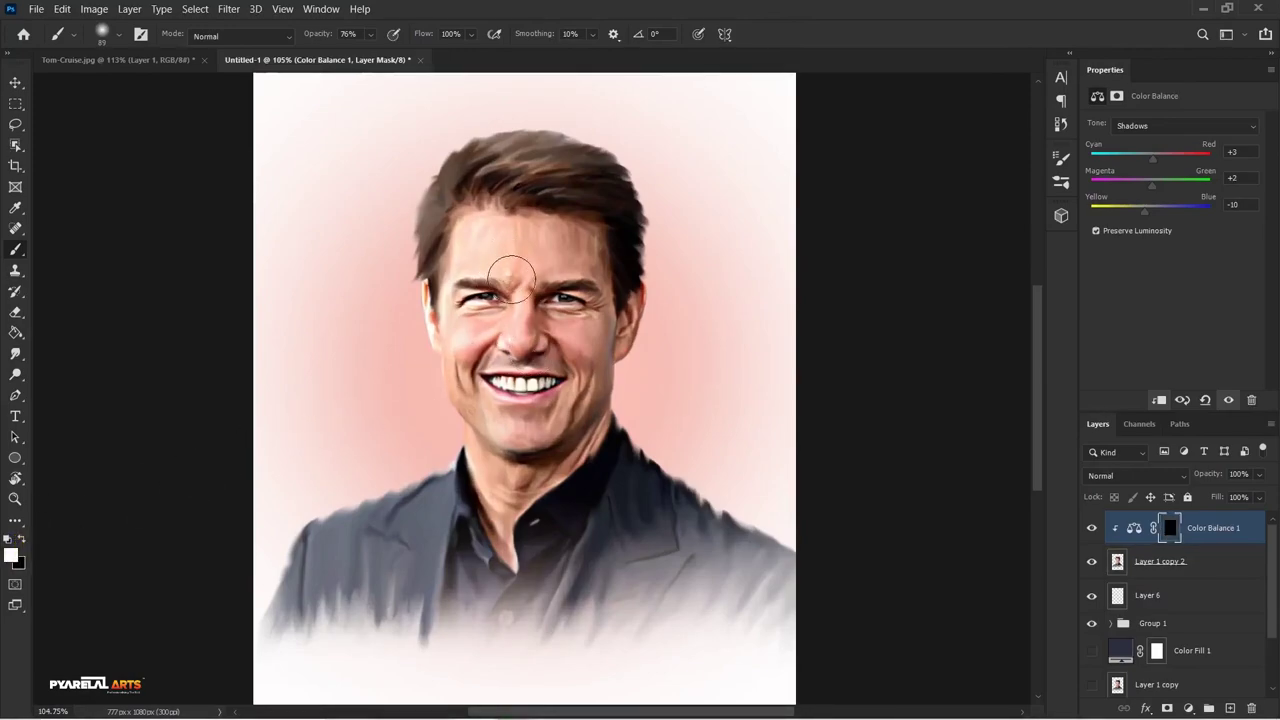
# Paint the tint back over the forehead, face and neck with a 150 px low-opacity brush
pyautogui.moveTo(528, 350)
pyautogui.mouseDown()
pyautogui.moveTo(540, 336)
pyautogui.moveTo(532, 345)
pyautogui.mouseUp()
pyautogui.moveTo(317, 36); pyautogui.dragTo(346, 38)
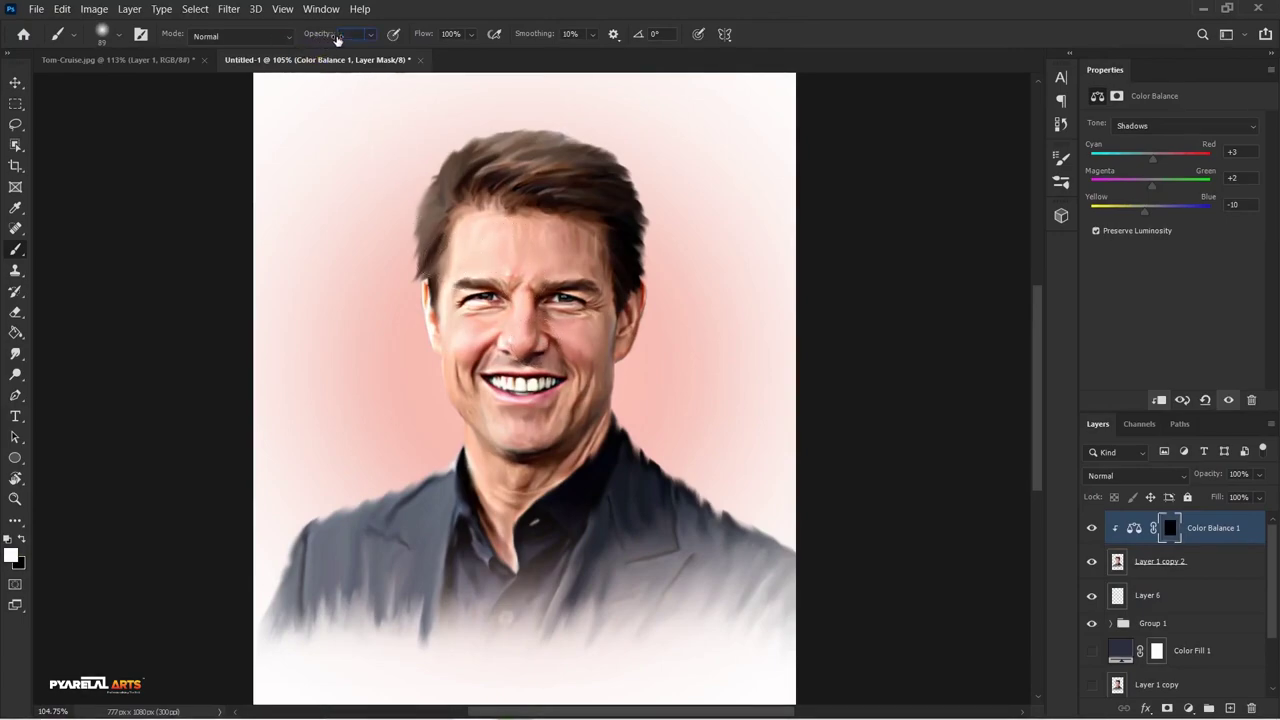
pyautogui.click(527, 347)
pyautogui.hotkey('ctrl', 'z')
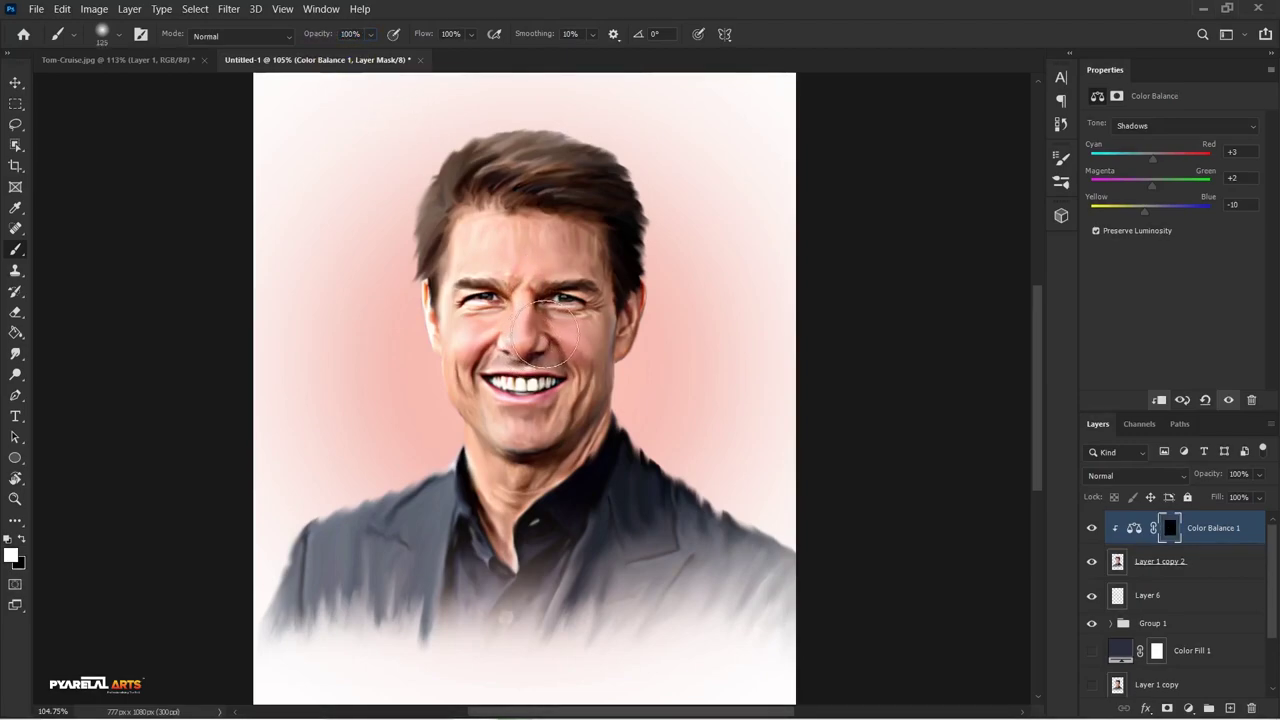
pyautogui.press(']')
pyautogui.press(']')
pyautogui.press(']')
pyautogui.moveTo(321, 37); pyautogui.dragTo(288, 38)
pyautogui.moveTo(500, 257)
pyautogui.mouseDown()
pyautogui.moveTo(550, 260)
pyautogui.moveTo(535, 308)
pyautogui.moveTo(493, 241)
pyautogui.moveTo(572, 288)
pyautogui.moveTo(478, 342)
pyautogui.moveTo(511, 410)
pyautogui.moveTo(619, 334)
pyautogui.moveTo(518, 355)
pyautogui.moveTo(498, 486)
pyautogui.moveTo(519, 281)
pyautogui.moveTo(516, 485)
pyautogui.mouseUp()
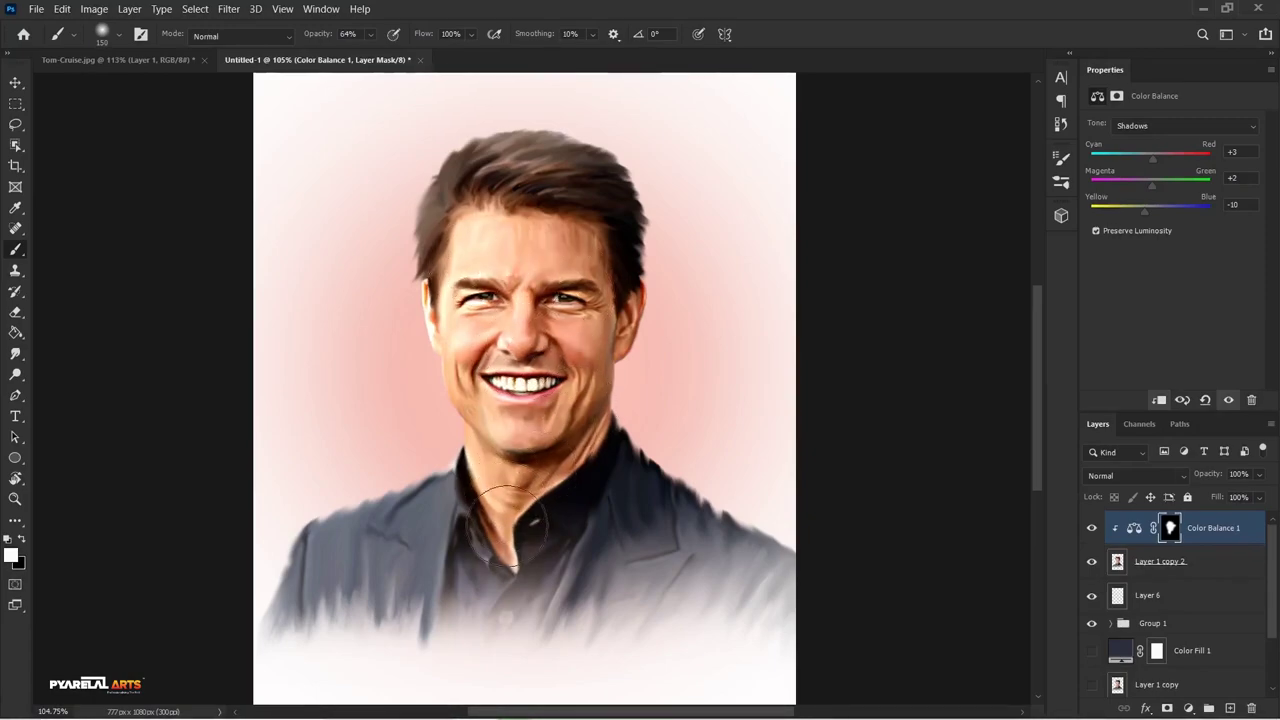
pyautogui.moveTo(516, 485)
pyautogui.mouseDown()
pyautogui.moveTo(485, 307)
pyautogui.moveTo(537, 337)
pyautogui.mouseUp()
# Compare Color Balance 1 on and off and switch its blend mode to Lighten
pyautogui.keyDown('alt'); pyautogui.scroll(-1, 656, 390); pyautogui.keyUp('alt')
pyautogui.keyDown('alt'); pyautogui.scroll(-3, 657, 388); pyautogui.keyUp('alt')
pyautogui.scroll(1, 657, 388)
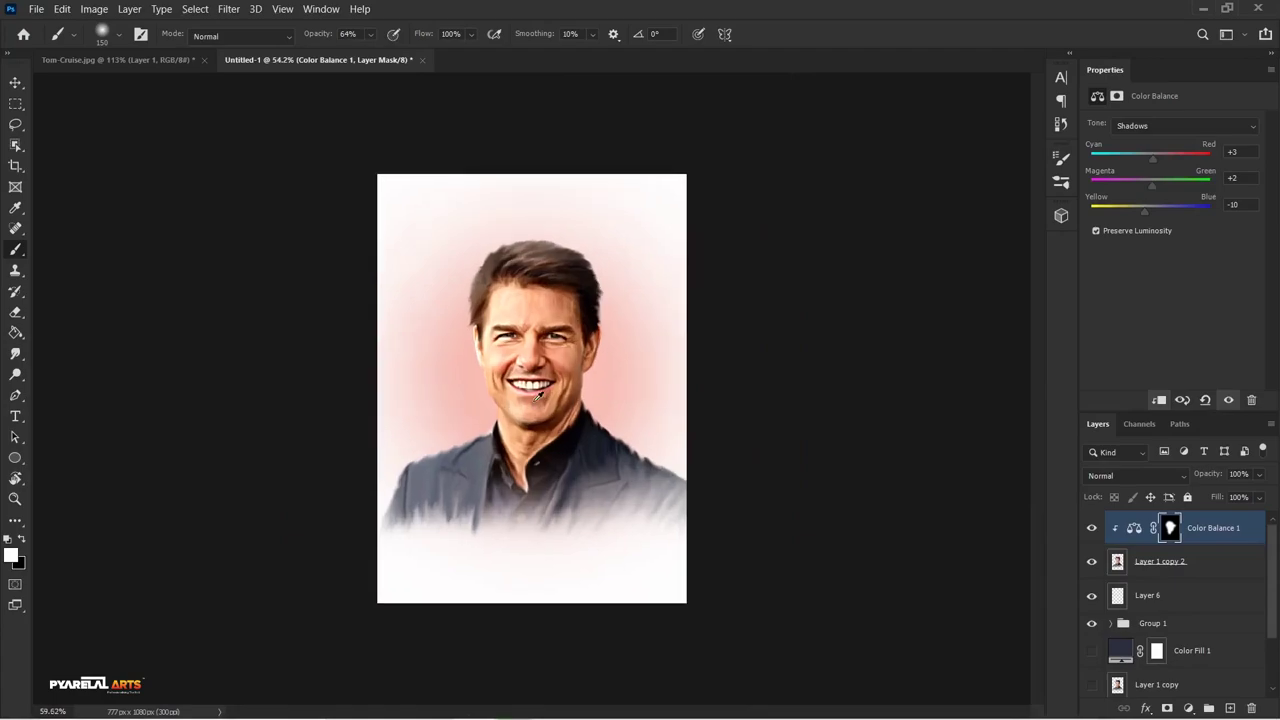
pyautogui.scroll(2, 657, 388)
pyautogui.click(1091, 530)
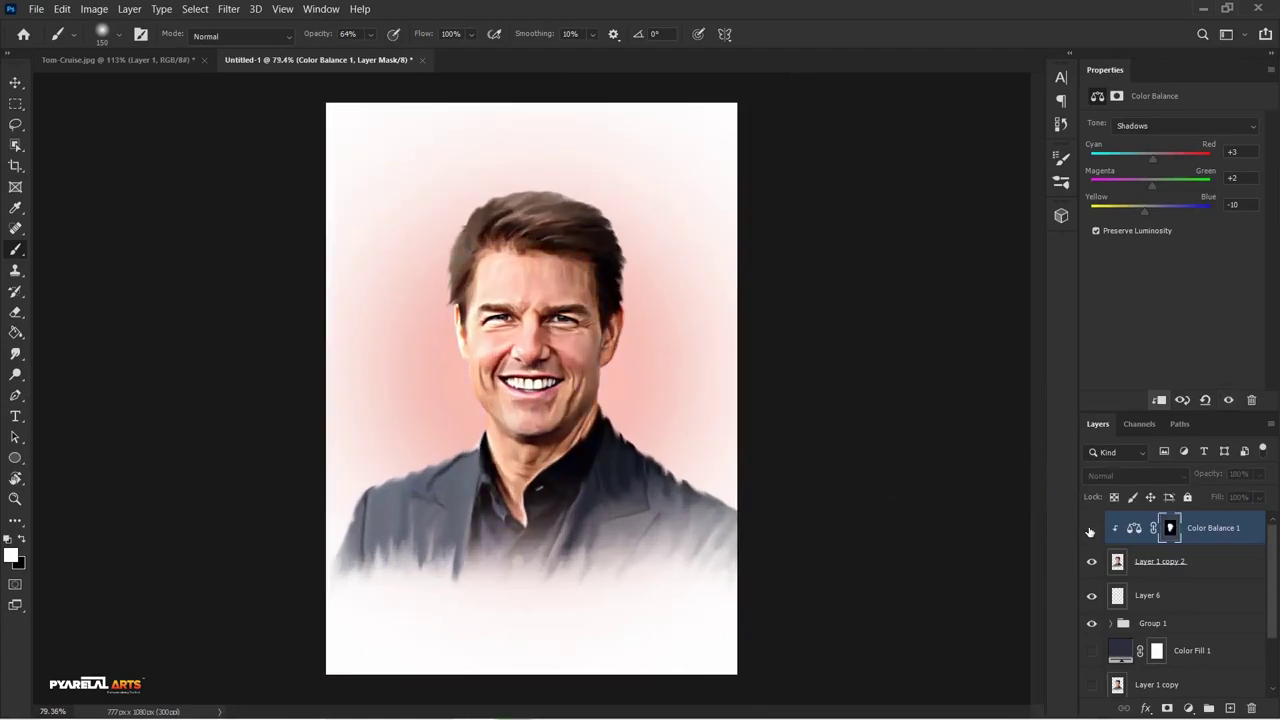
pyautogui.click(1091, 530)
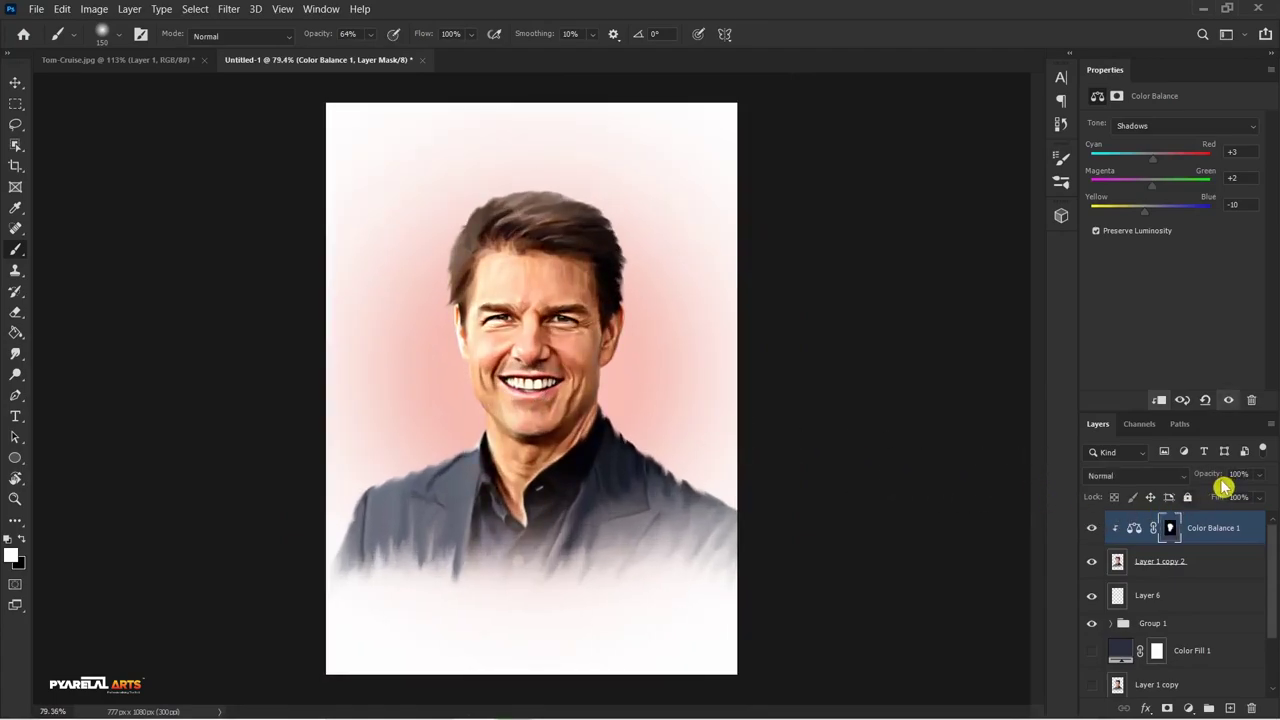
pyautogui.click(1104, 476)
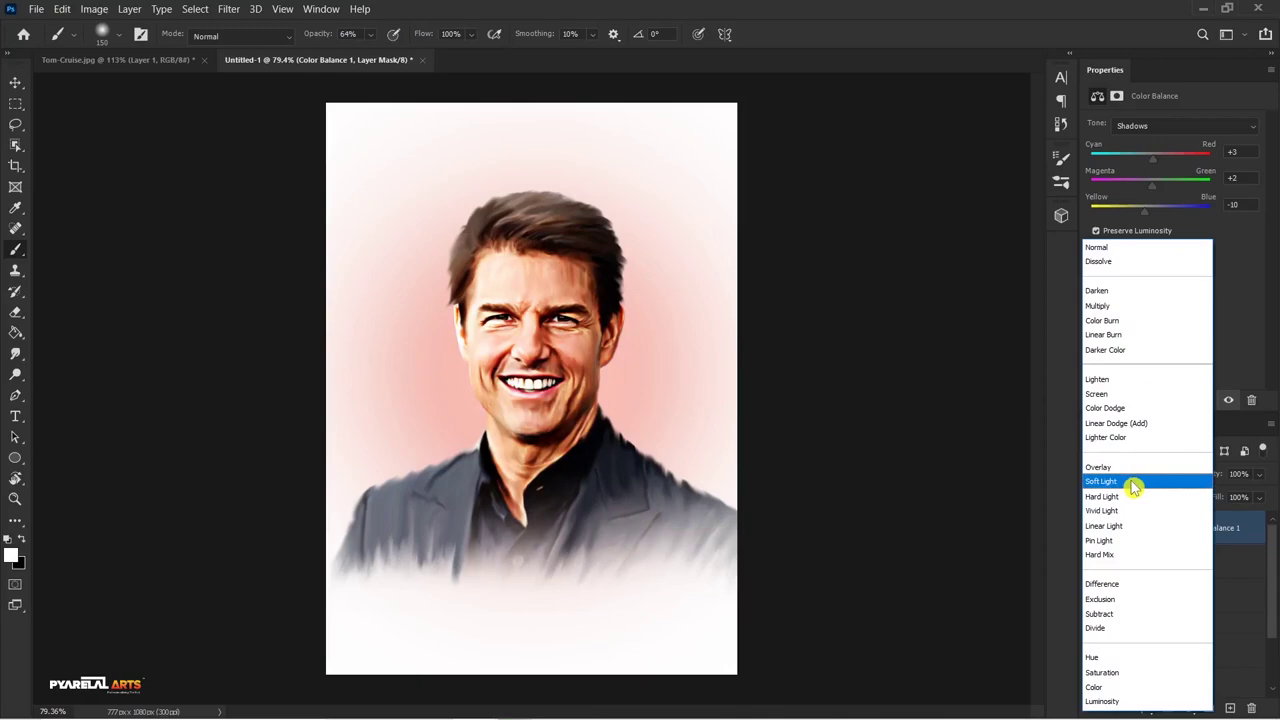
pyautogui.click(1118, 385)
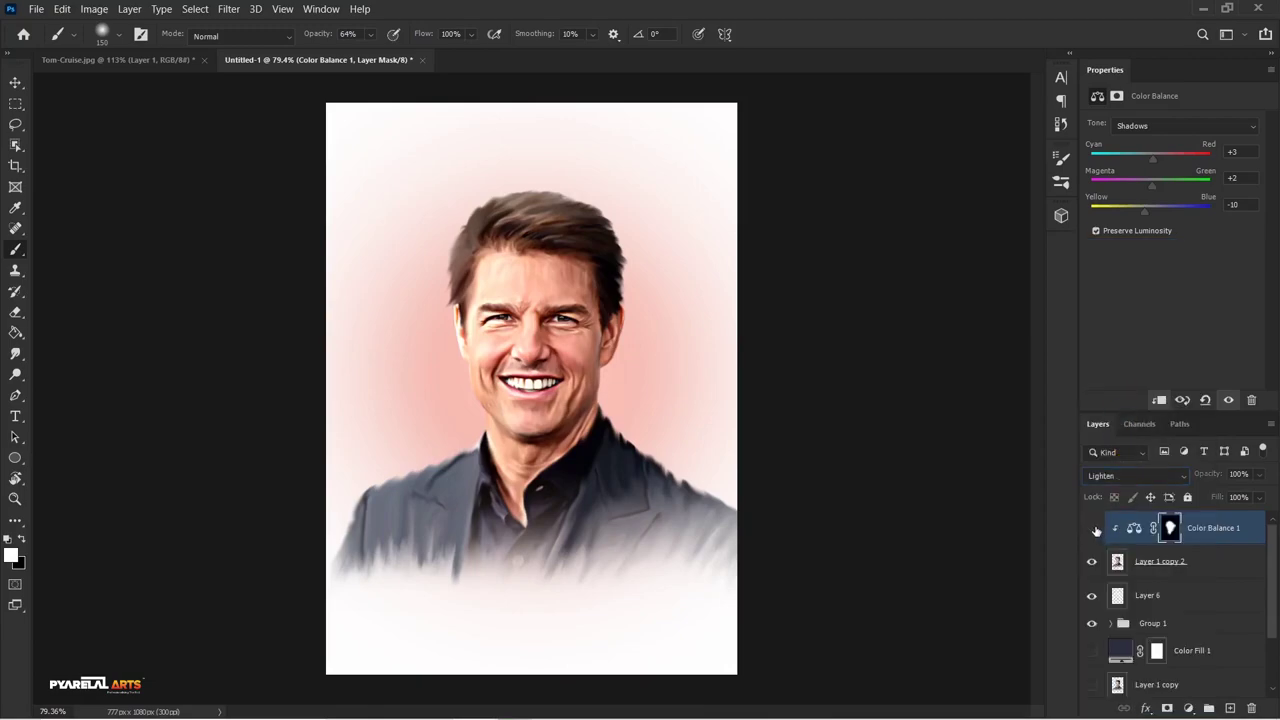
pyautogui.click(1093, 529)
# Preview the dark blue-grey Color Fill 1 backdrop behind the portrait, then hide it again
pyautogui.click(15, 82)
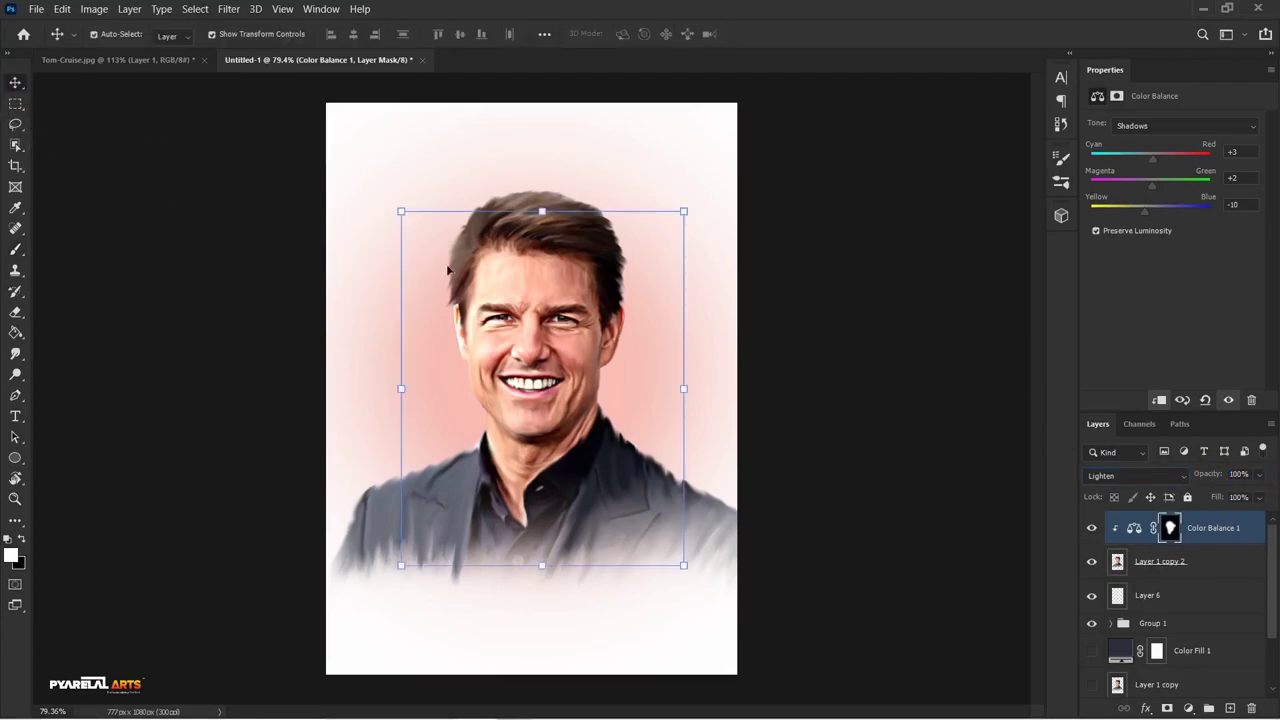
pyautogui.scroll(-2, 683, 412)
pyautogui.scroll(-2, 700, 450)
pyautogui.click(741, 514)
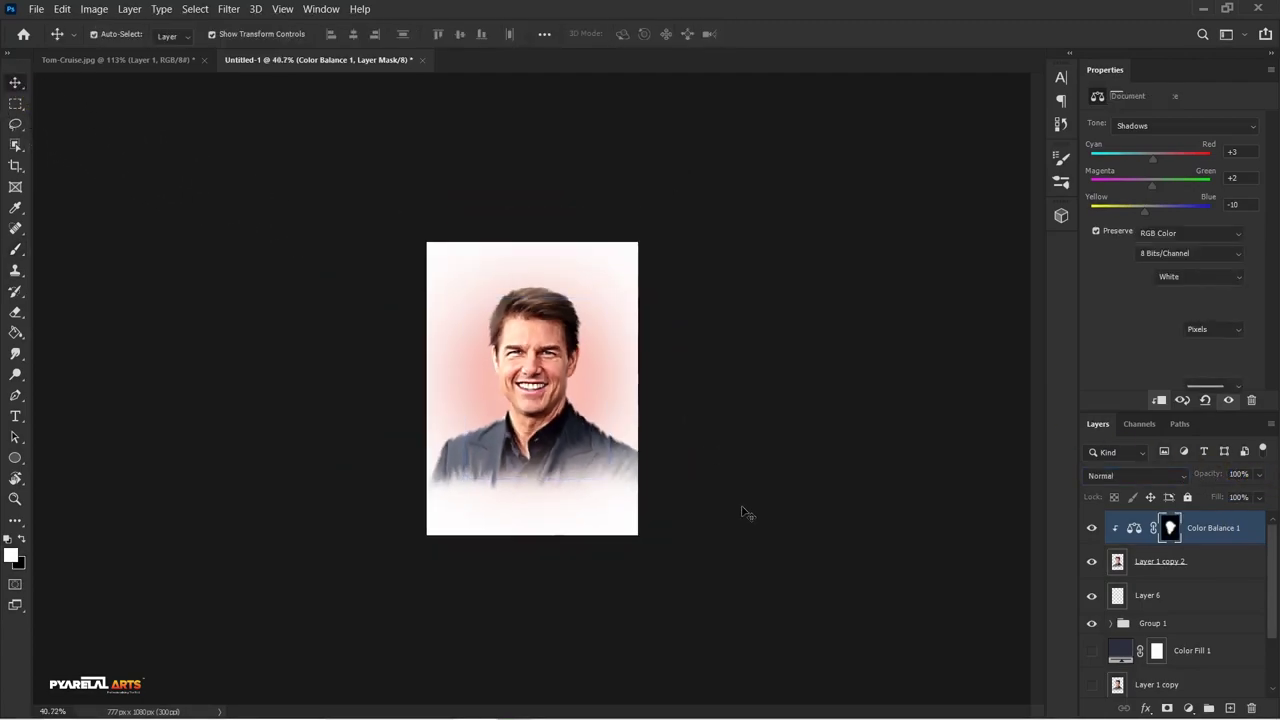
pyautogui.scroll(2, 520, 470)
pyautogui.scroll(1, 520, 470)
pyautogui.scroll(1, 520, 470)
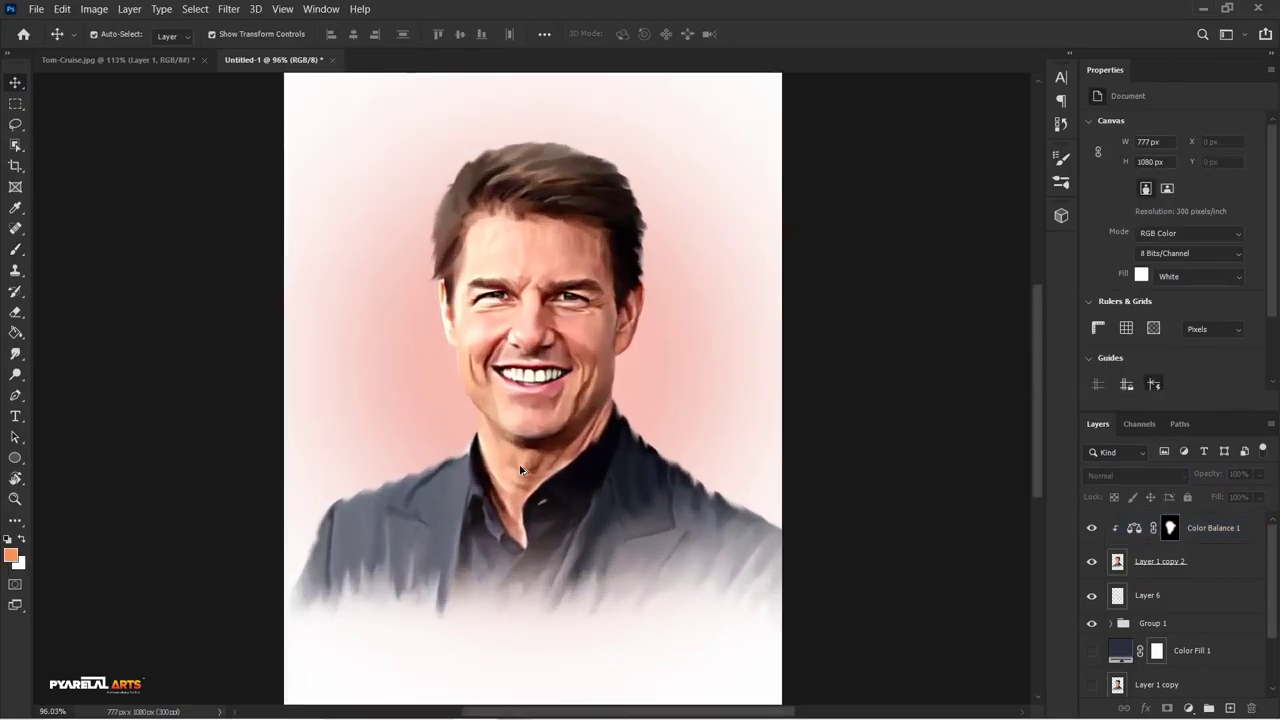
pyautogui.scroll(-1, 519, 470)
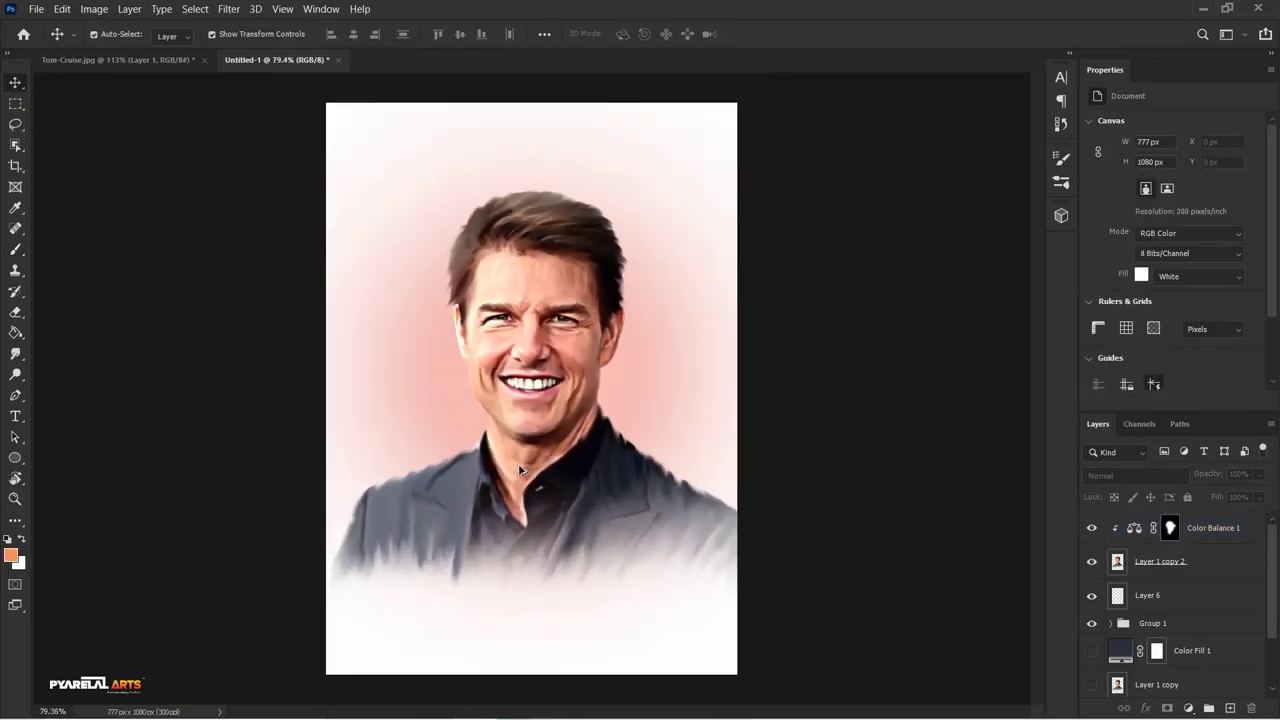
pyautogui.scroll(1, 519, 470)
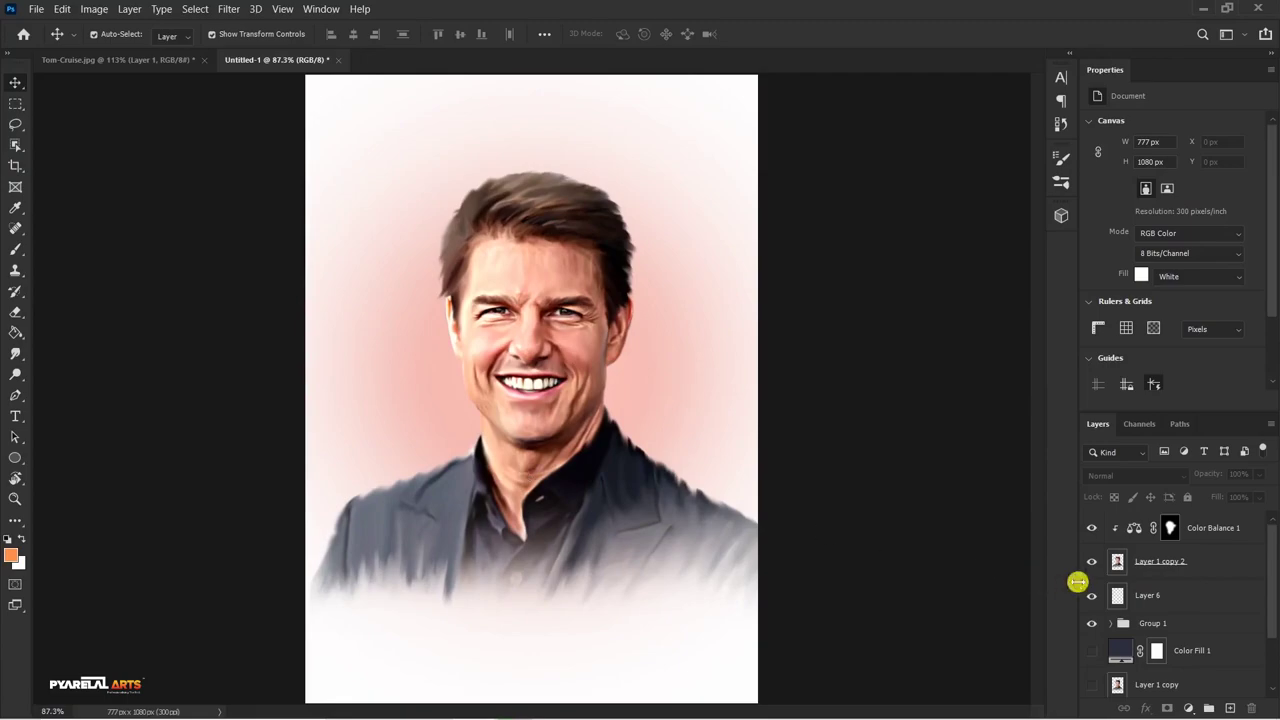
pyautogui.click(1092, 651)
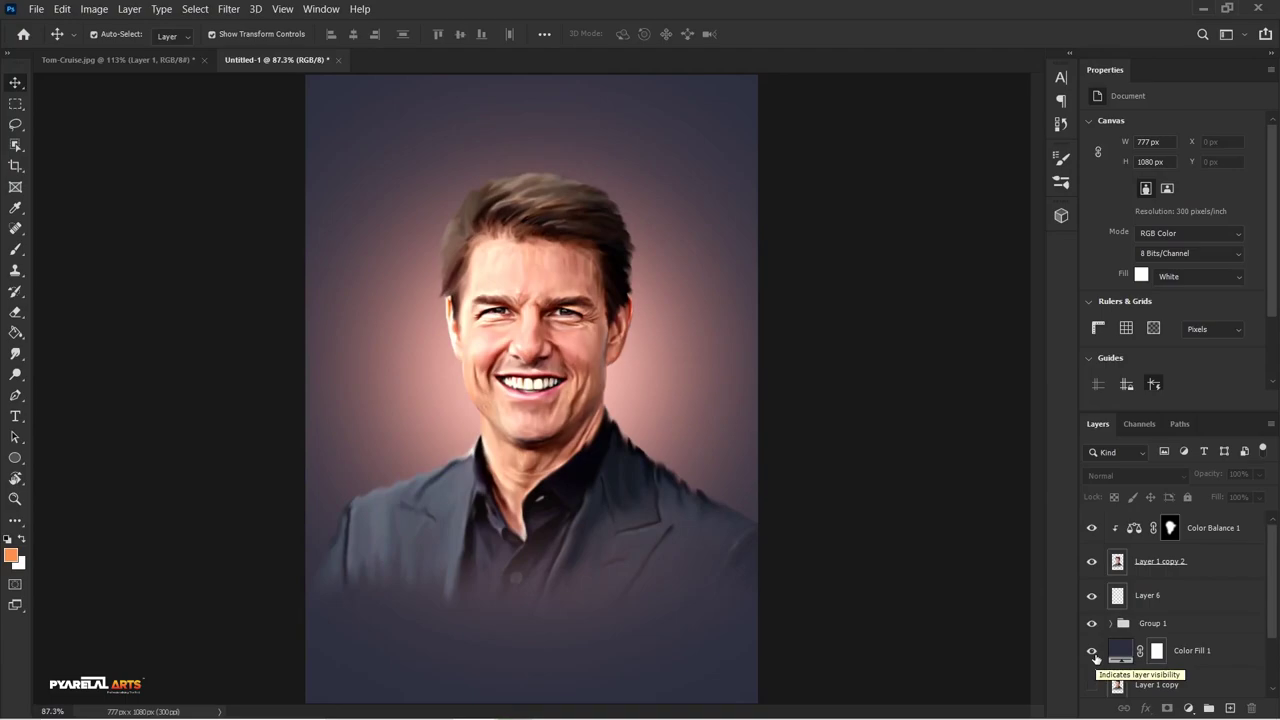
pyautogui.click(1092, 651)
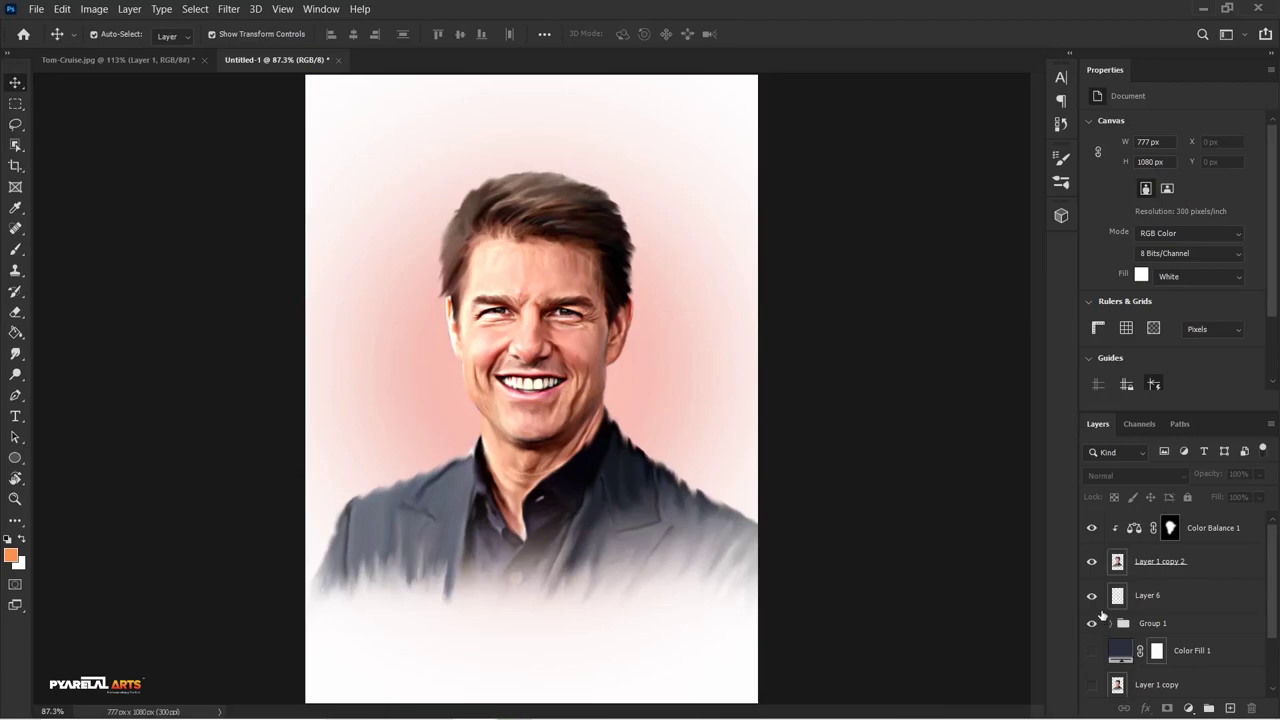
# Compare the pink glow of Group 1 on and off, then select Layer 6 with the Brush tool
pyautogui.click(1091, 623)
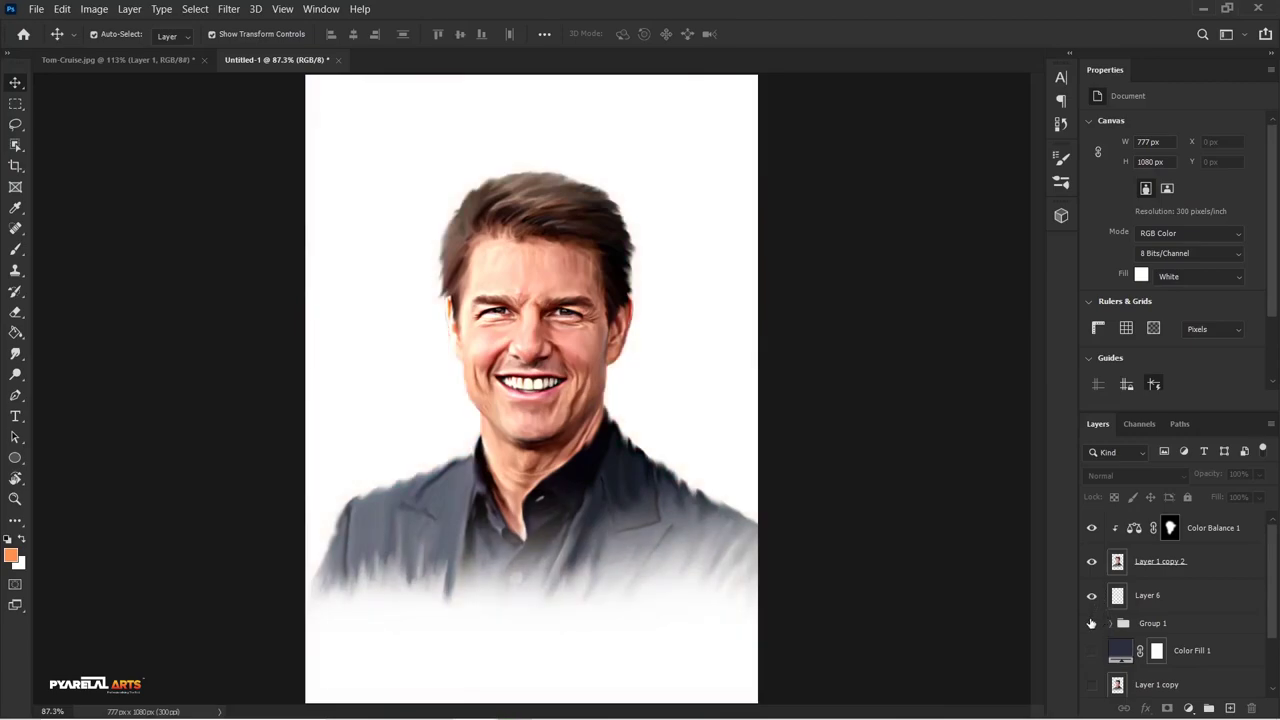
pyautogui.click(1091, 623)
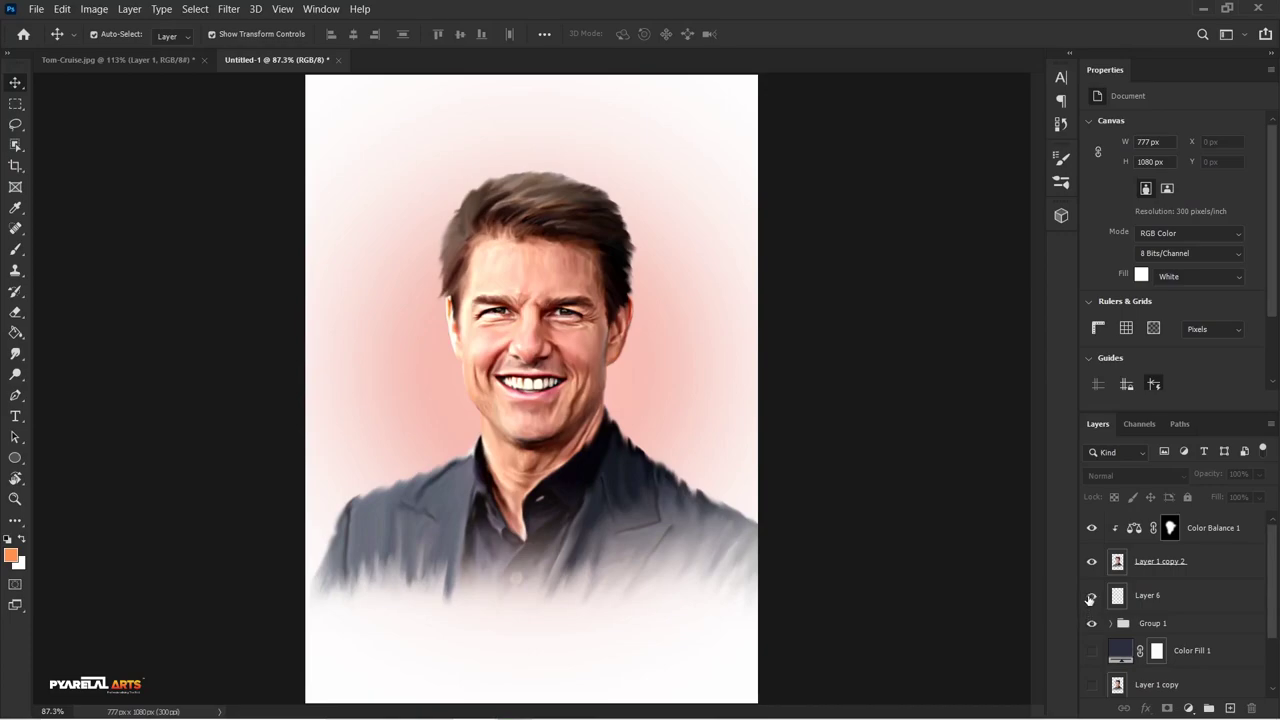
pyautogui.click(1155, 598)
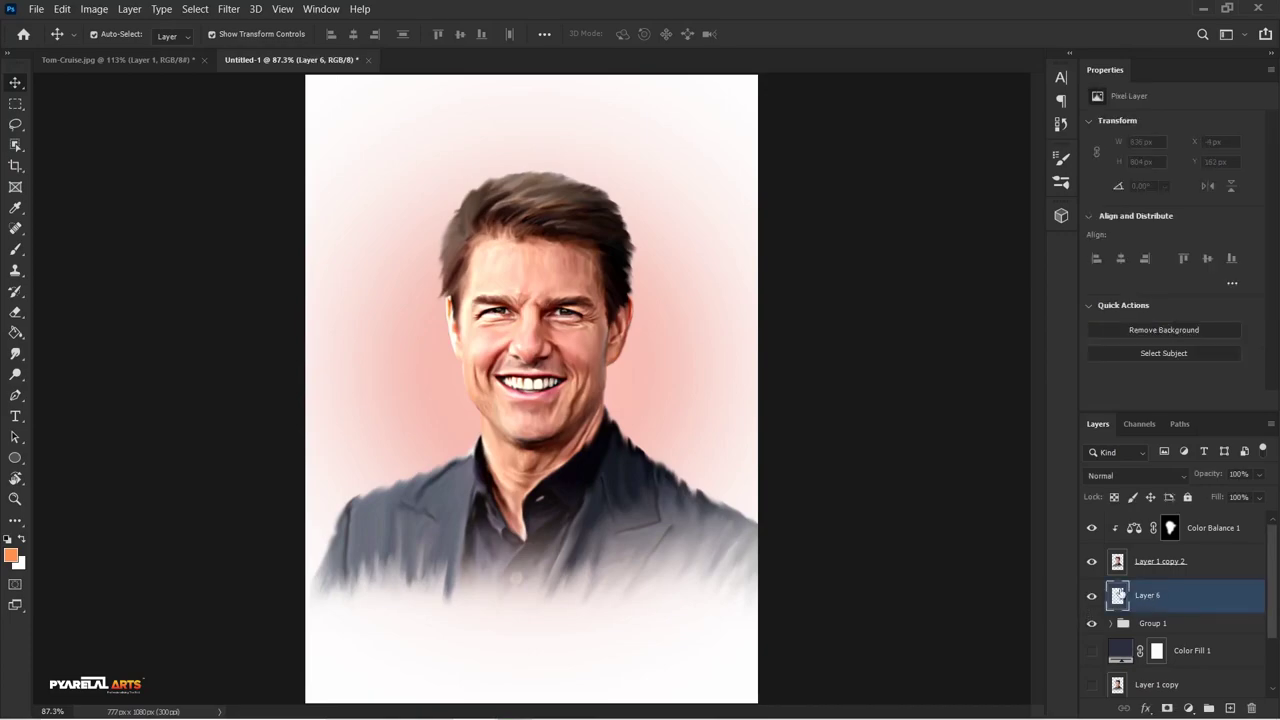
pyautogui.click(16, 250)
# Choose a large soft brush preset and try an orange glow beside the face, then undo it
pyautogui.rightClick(400, 288)
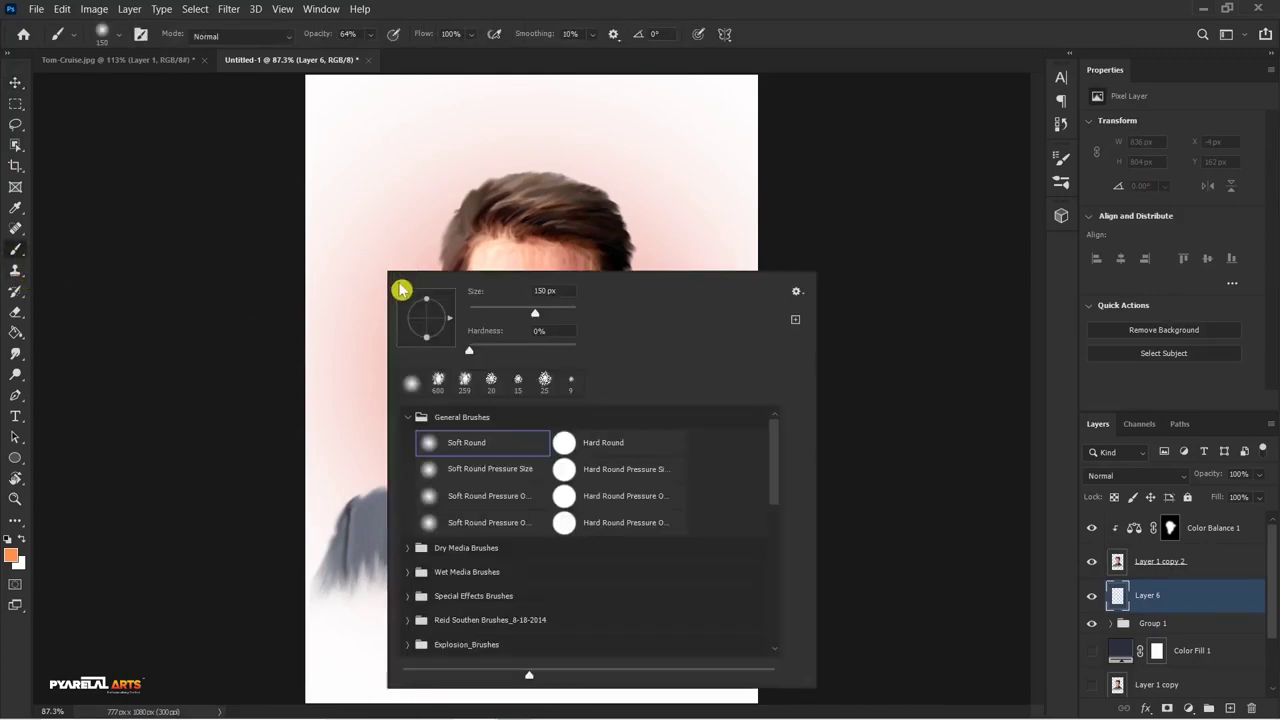
pyautogui.click(440, 390)
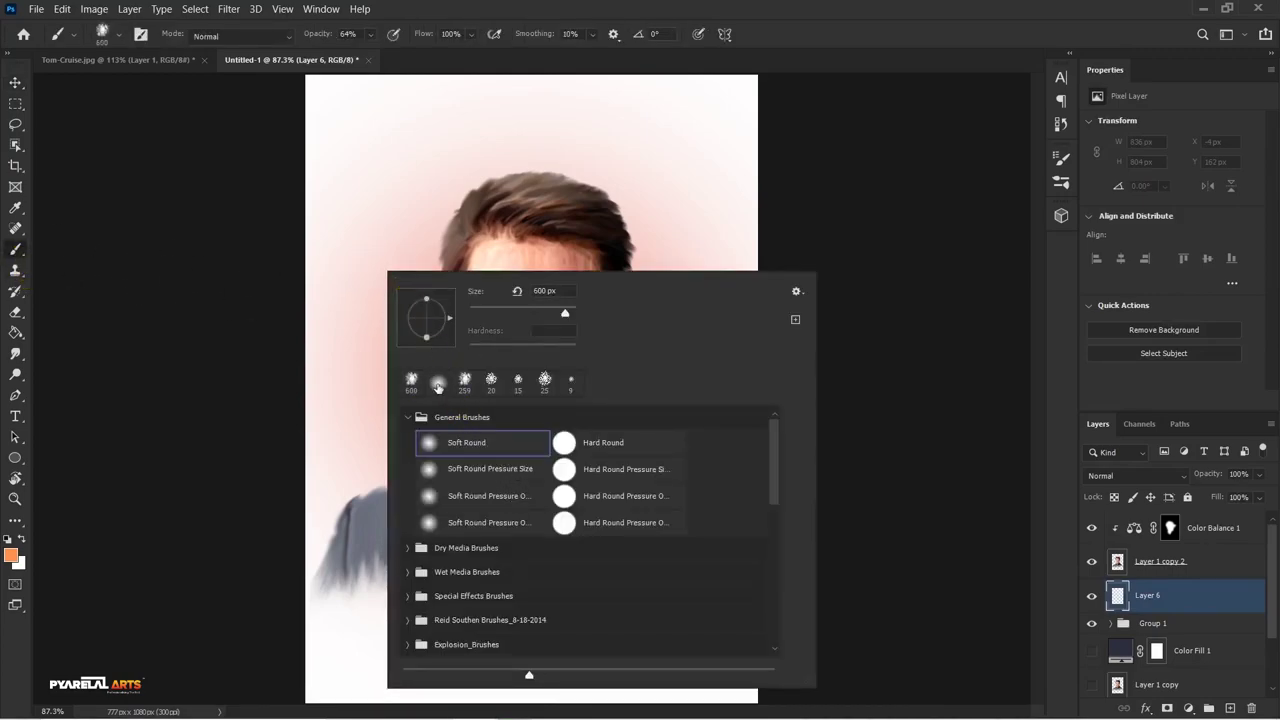
pyautogui.click(908, 8)
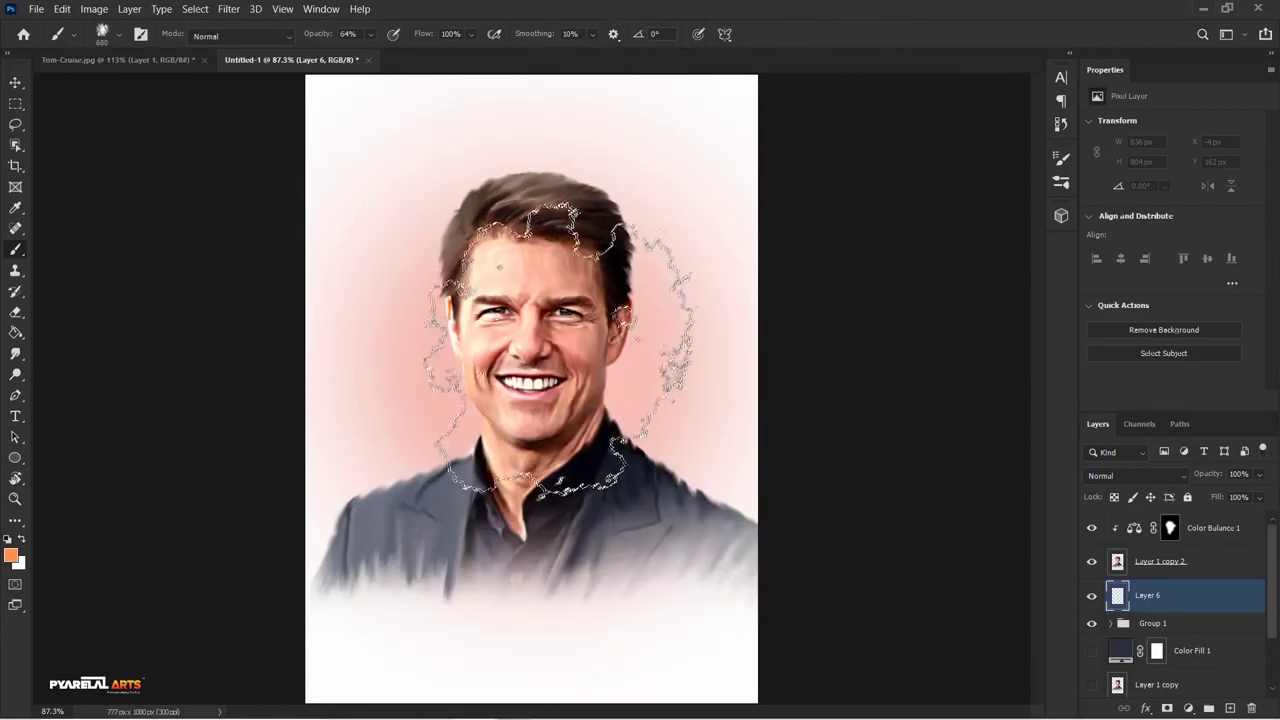
pyautogui.moveTo(670, 360); pyautogui.dragTo(700, 420)
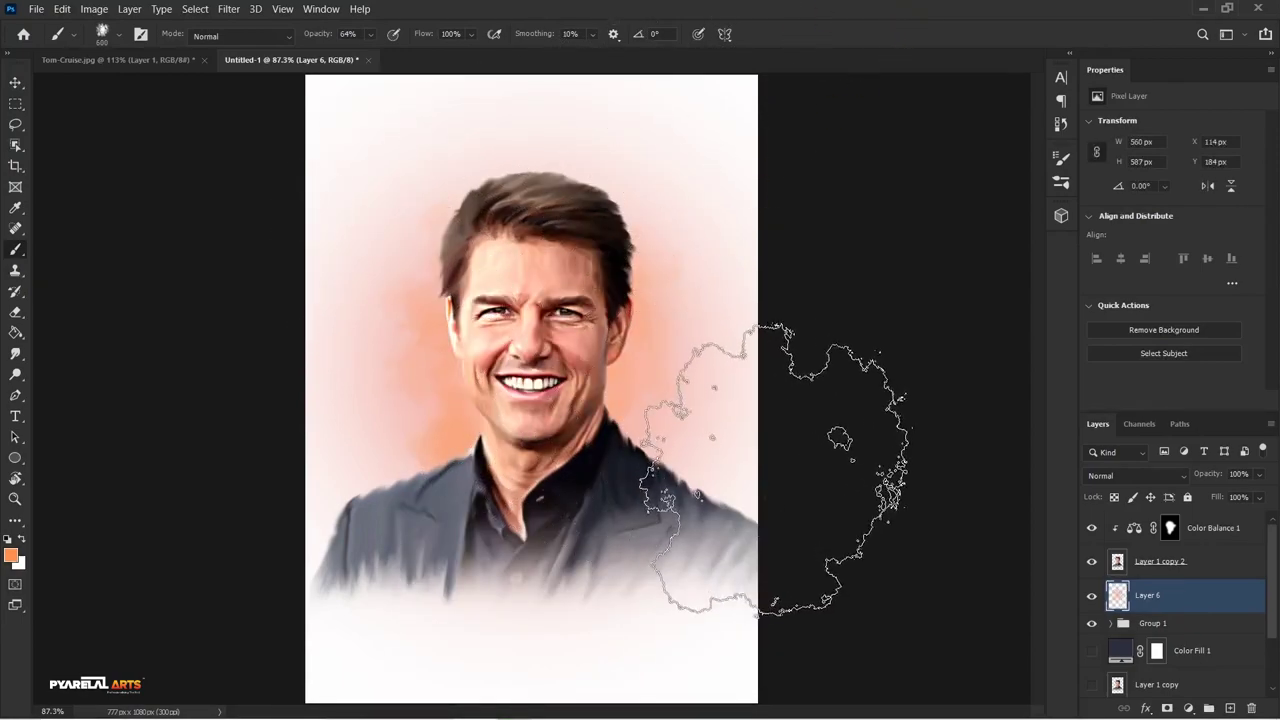
pyautogui.hotkey('ctrl', 'z')
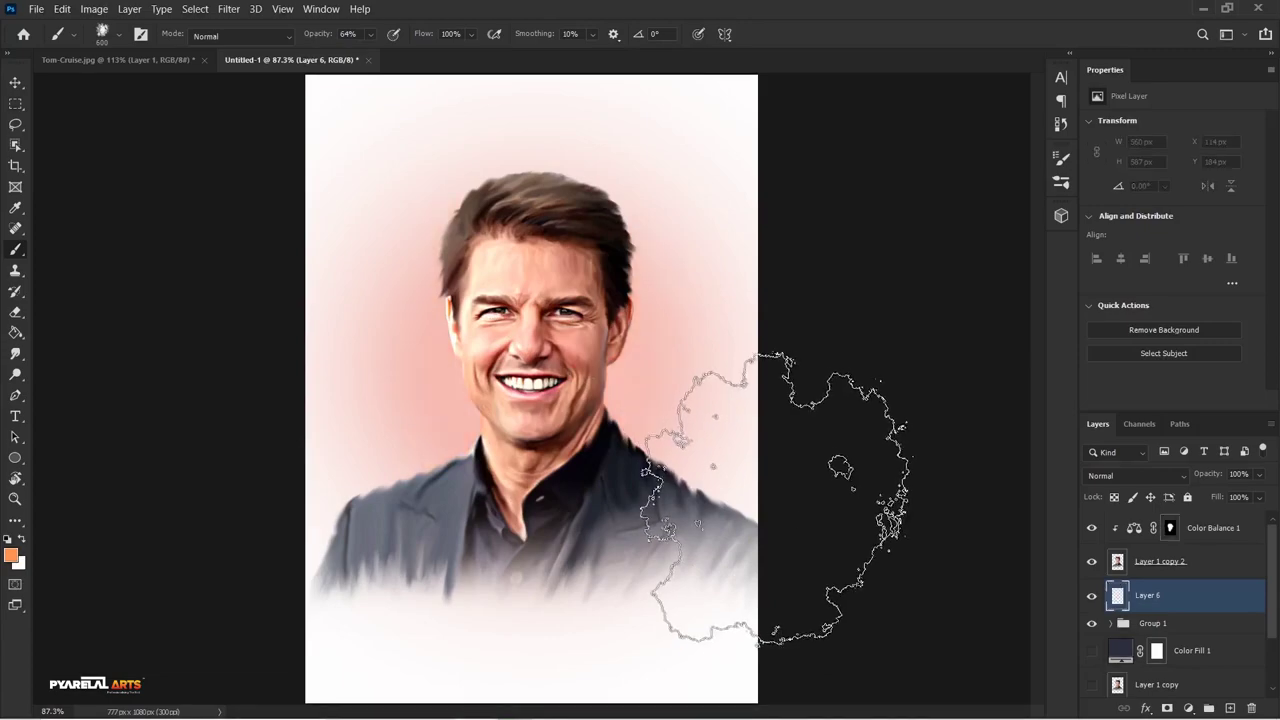
# Turn the dark blue-grey Color Fill 1 backdrop back on and bring up the foreground Color Picker
pyautogui.click(1092, 651)
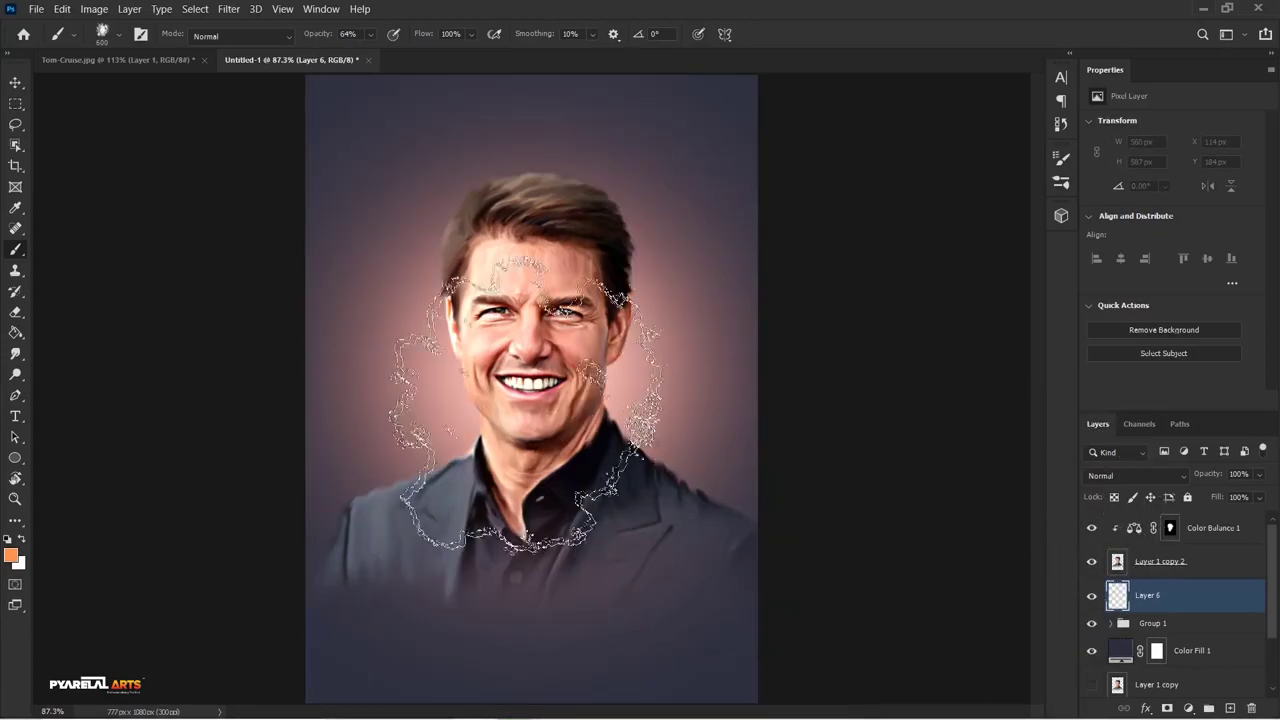
pyautogui.hotkey('ctrl', 'z')
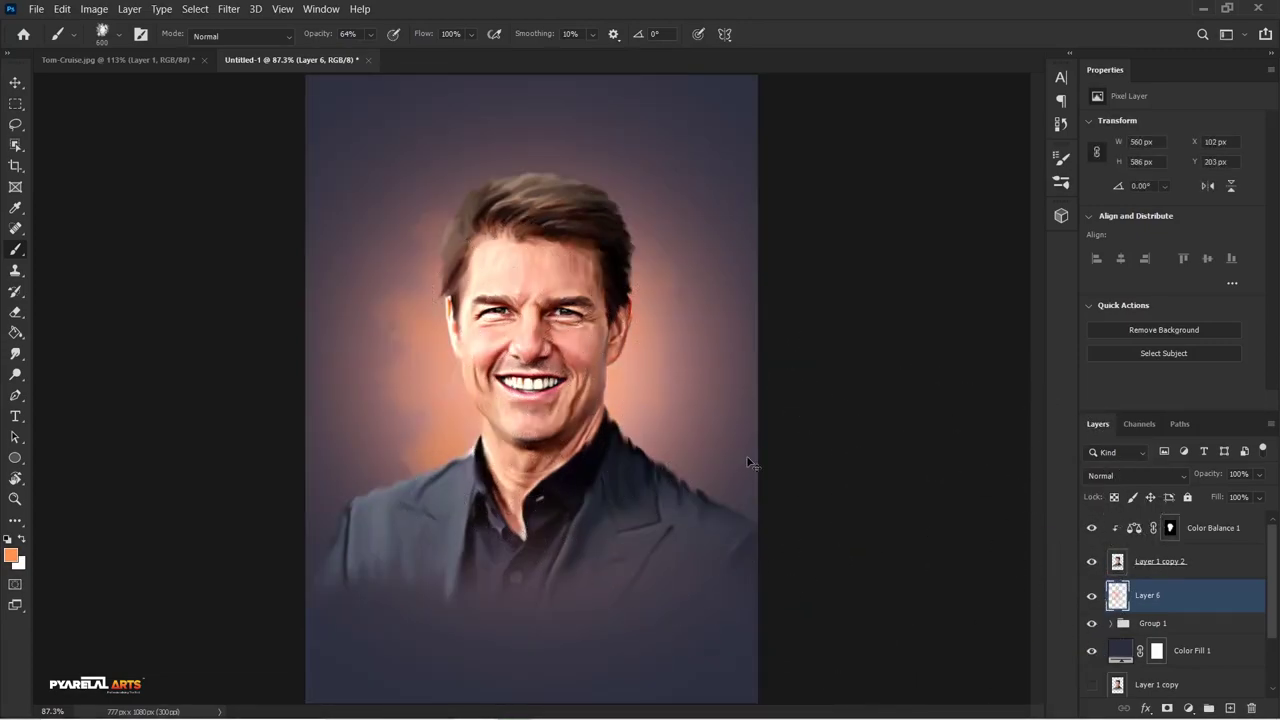
pyautogui.click(12, 560)
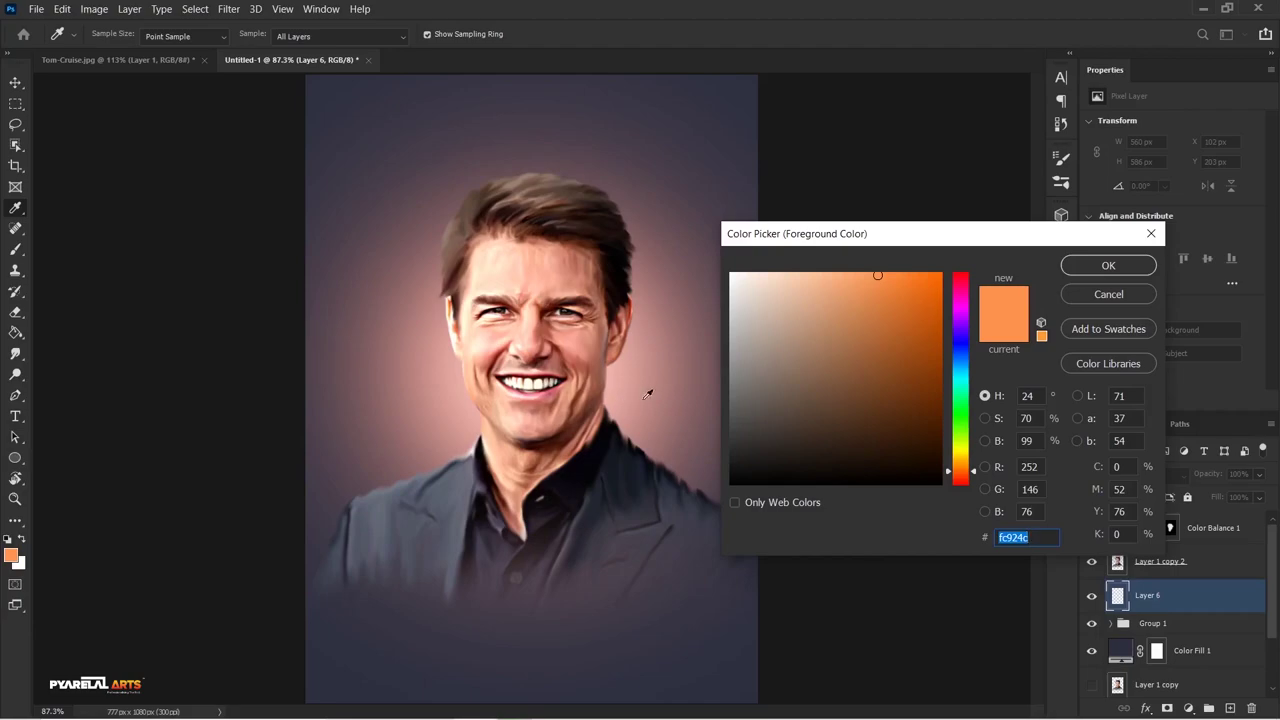
# Sample the face edge, lighten it to pale pink f3c1b1, and paint a soft glow around the head
pyautogui.click(600, 370)
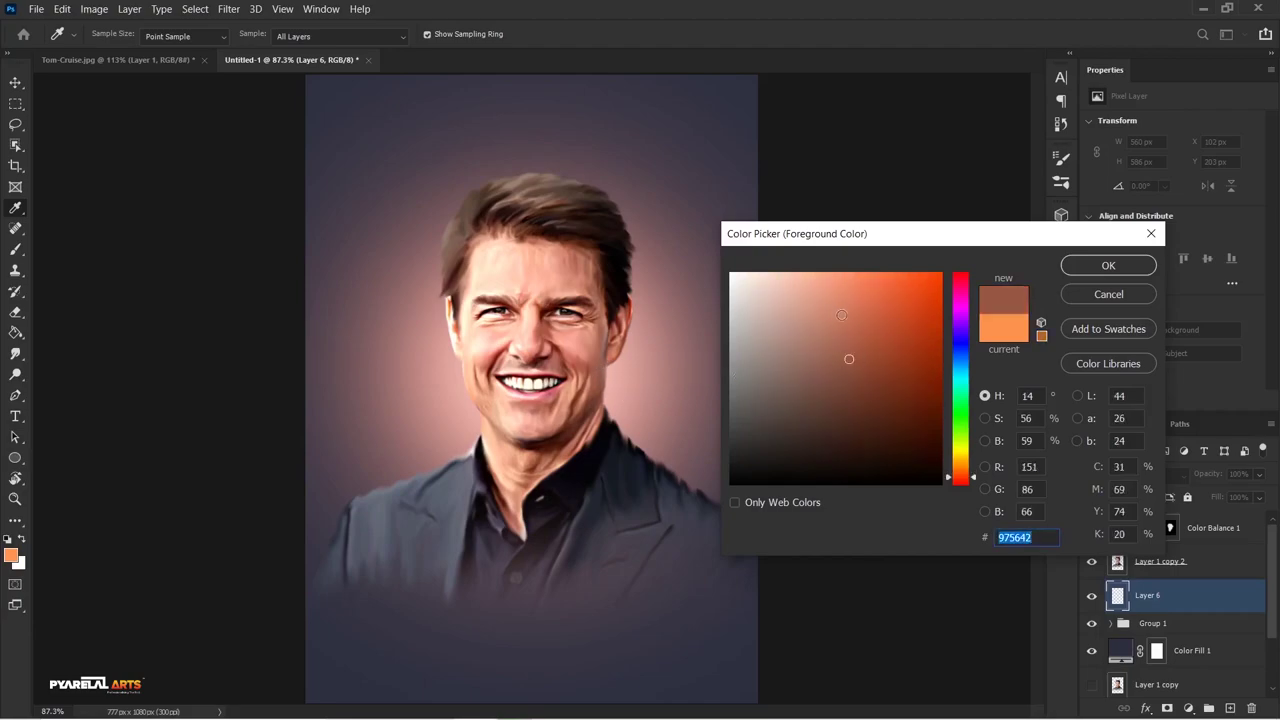
pyautogui.moveTo(811, 301); pyautogui.dragTo(795, 281)
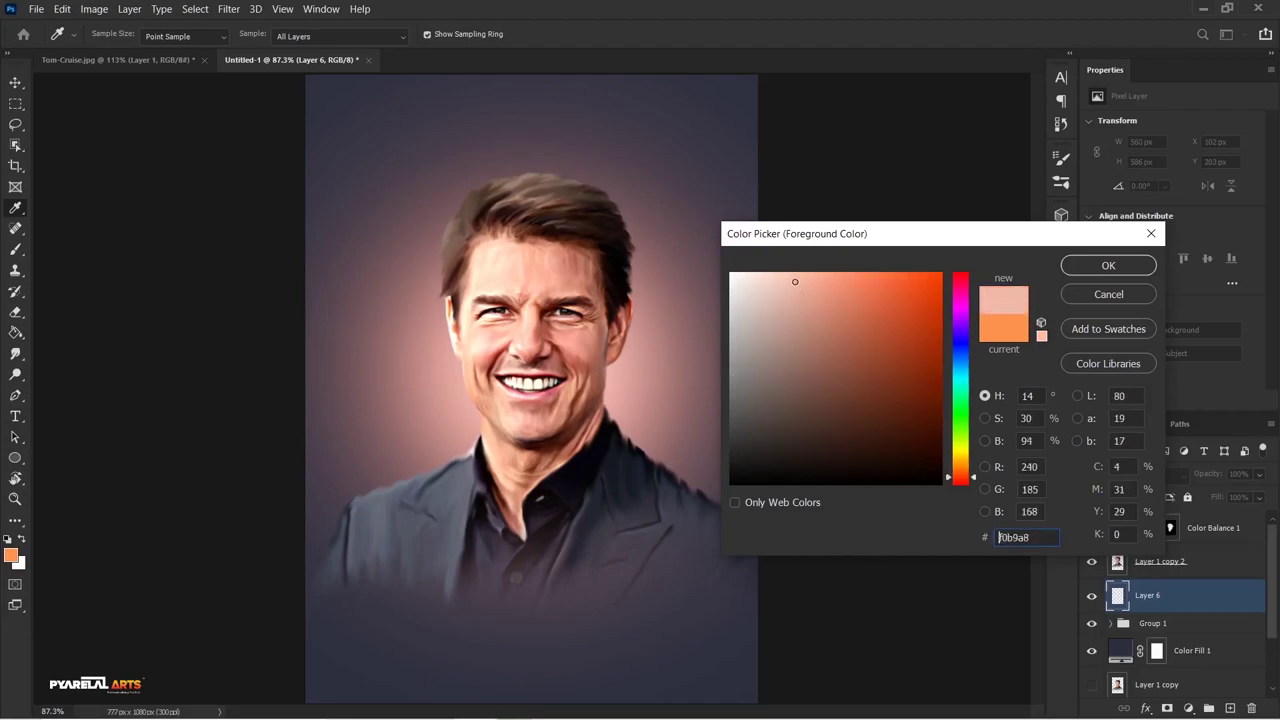
pyautogui.click(1070, 268)
pyautogui.press('b')
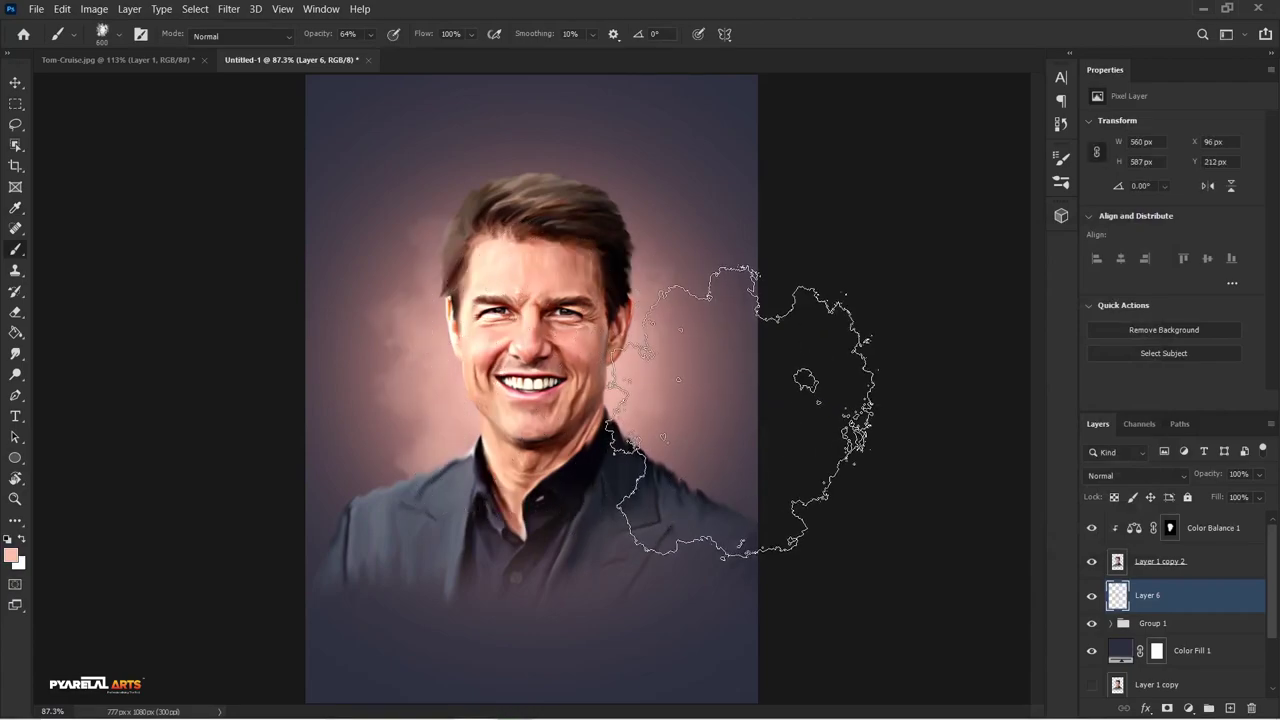
pyautogui.moveTo(785, 407); pyautogui.dragTo(732, 415)
pyautogui.moveTo(560, 410); pyautogui.dragTo(714, 443)
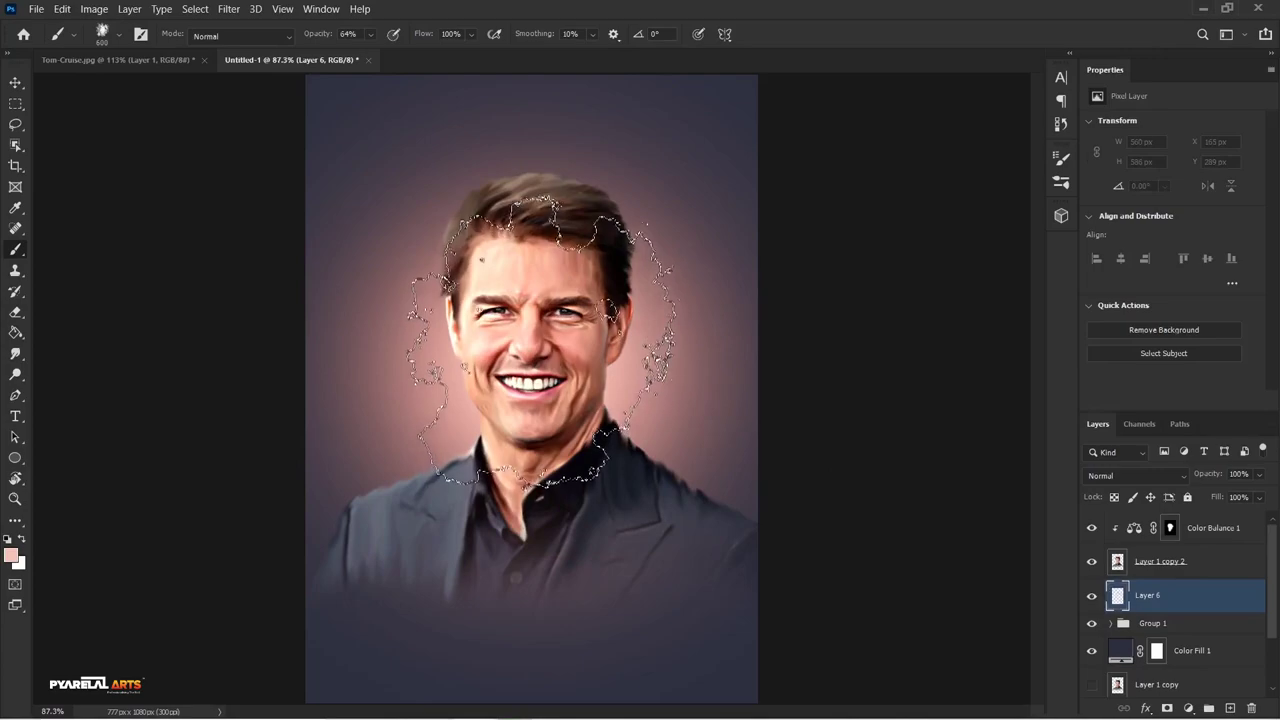
pyautogui.moveTo(540, 370); pyautogui.dragTo(585, 330)
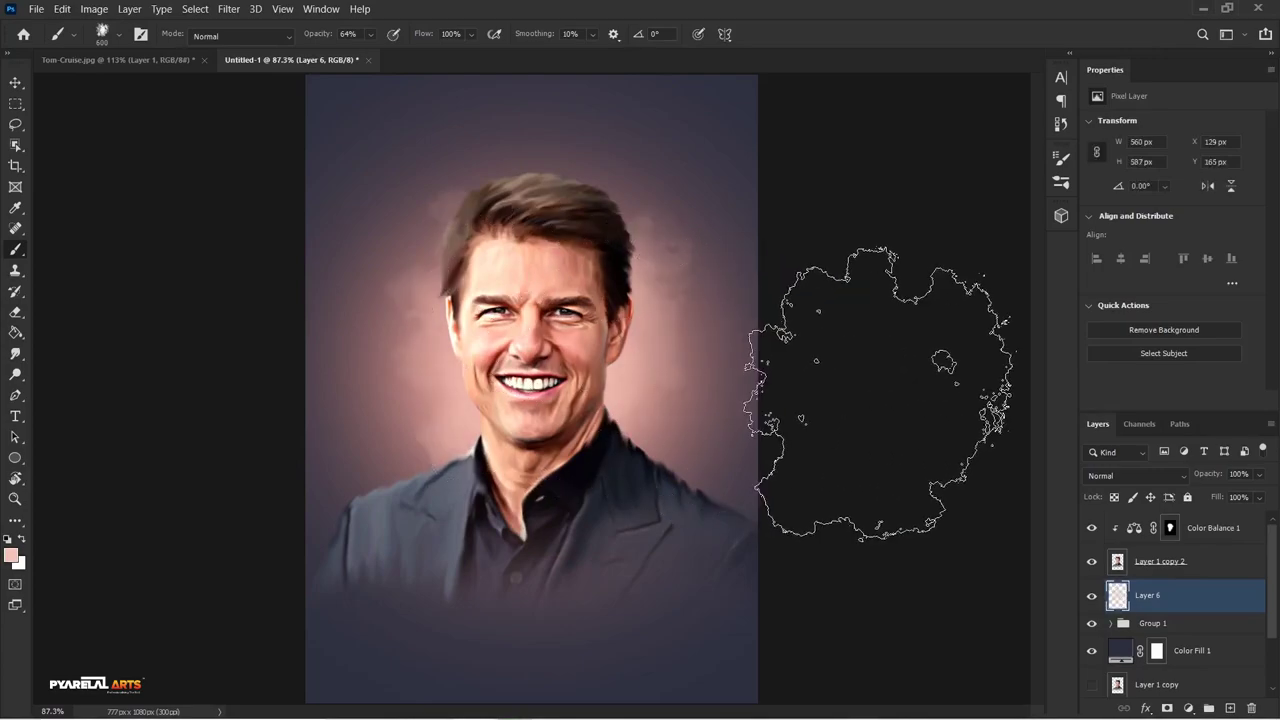
# Select the Ppbymef14 powder brush from the Free Powder set and size it to 600 px
pyautogui.rightClick(530, 300)
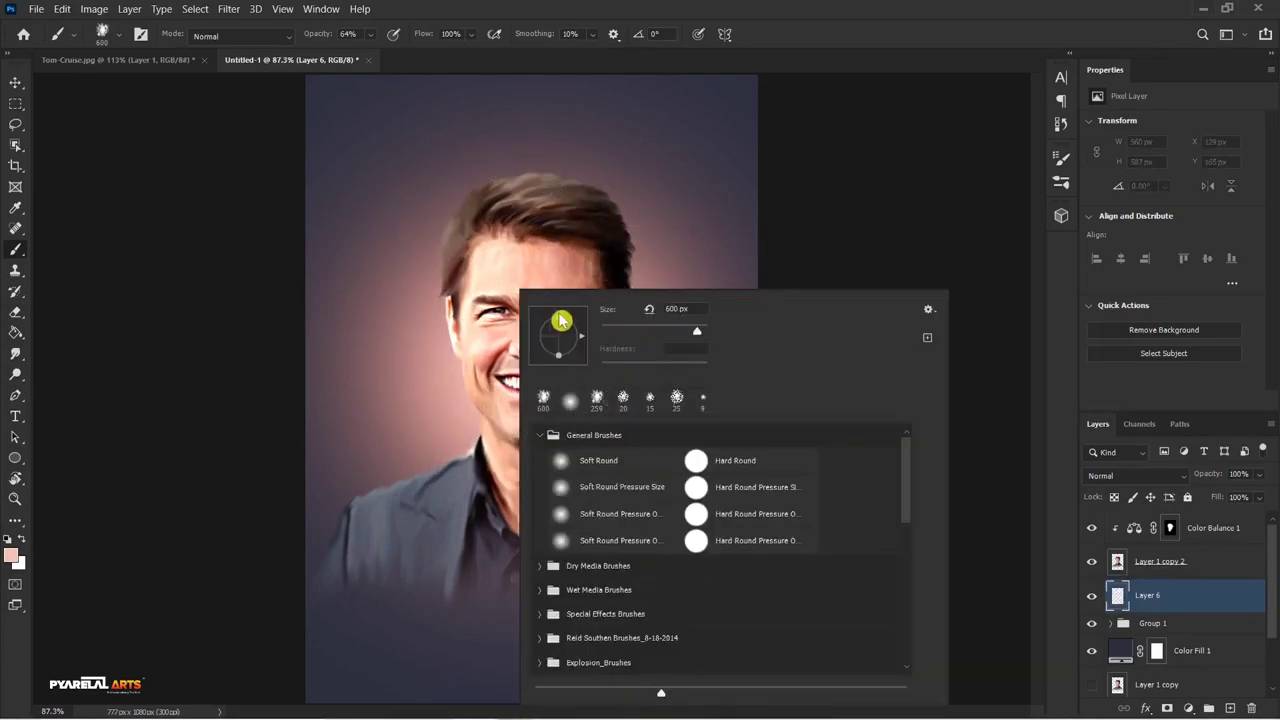
pyautogui.moveTo(915, 525); pyautogui.dragTo(913, 607)
pyautogui.scroll(-2, 913, 607)
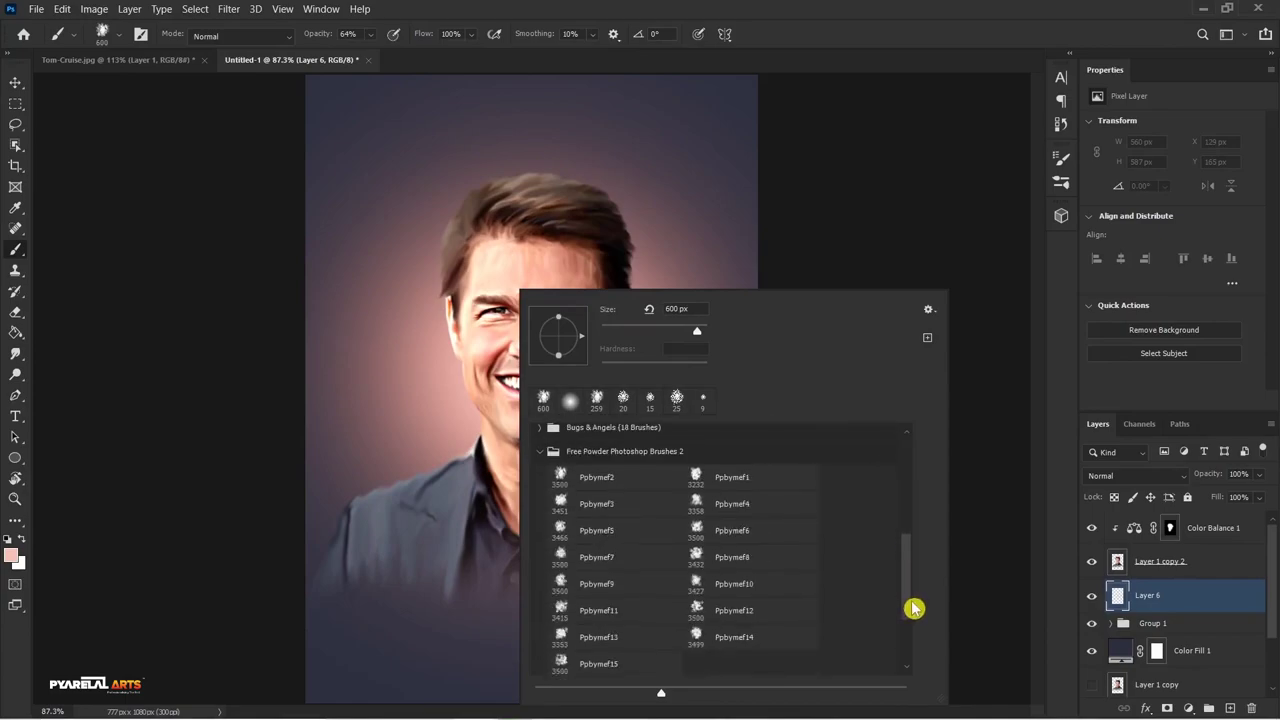
pyautogui.scroll(15, 745, 518)
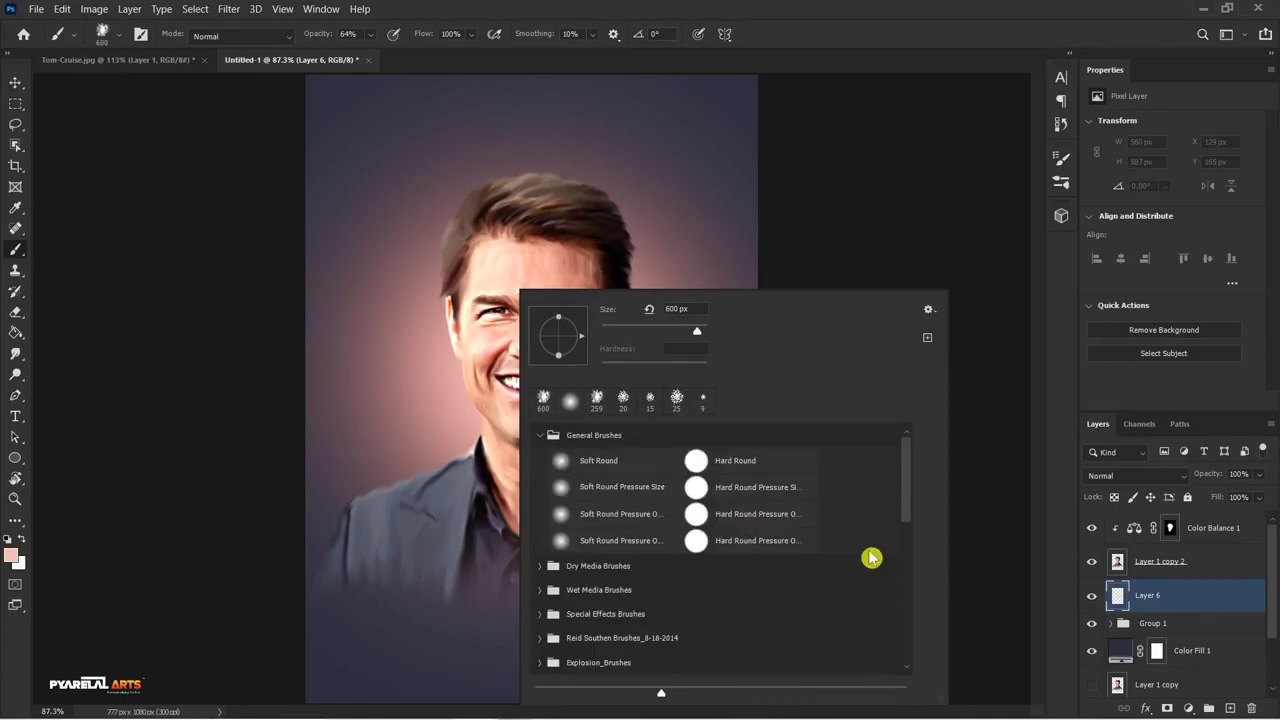
pyautogui.moveTo(909, 509); pyautogui.dragTo(908, 623)
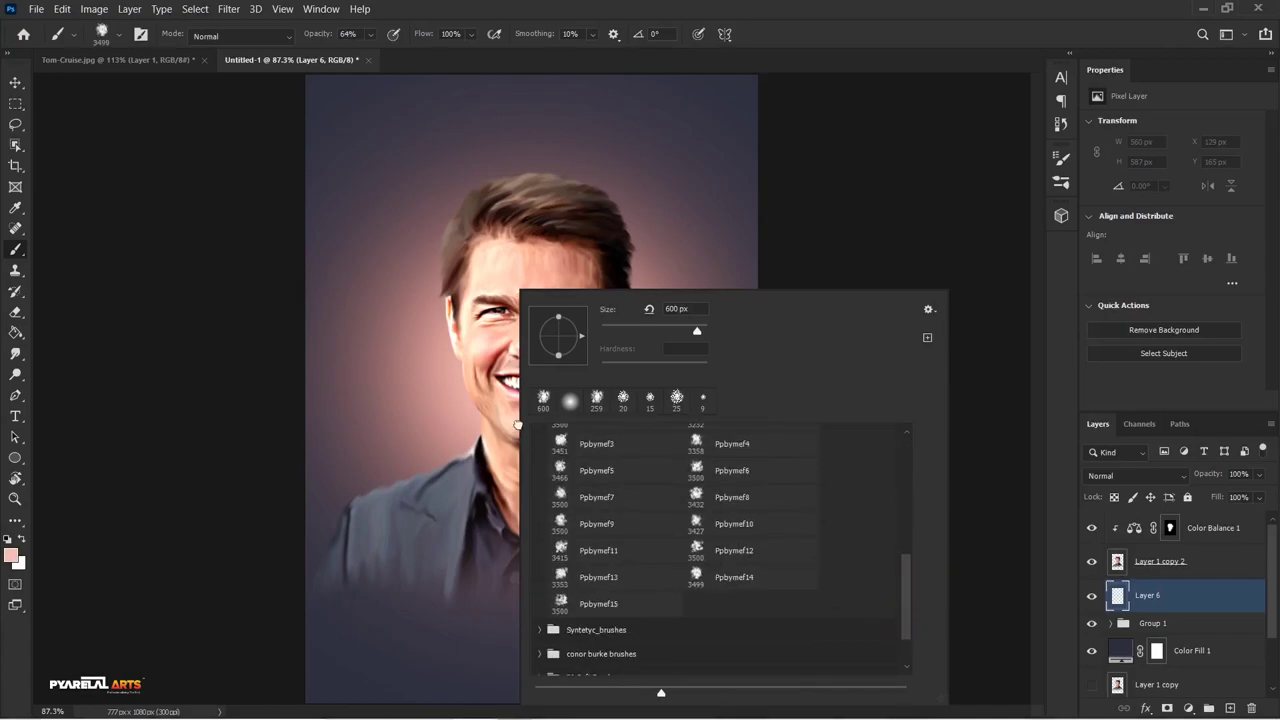
pyautogui.click(735, 577)
pyautogui.click(676, 331)
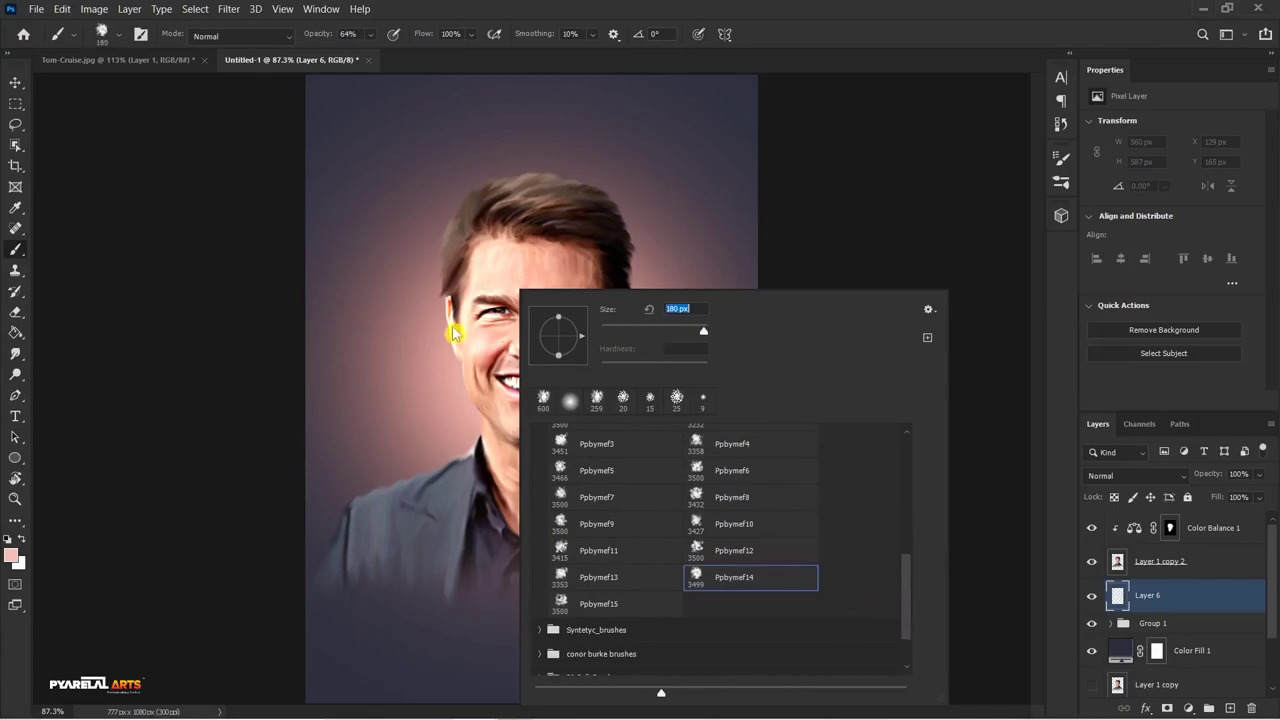
pyautogui.press('Return')
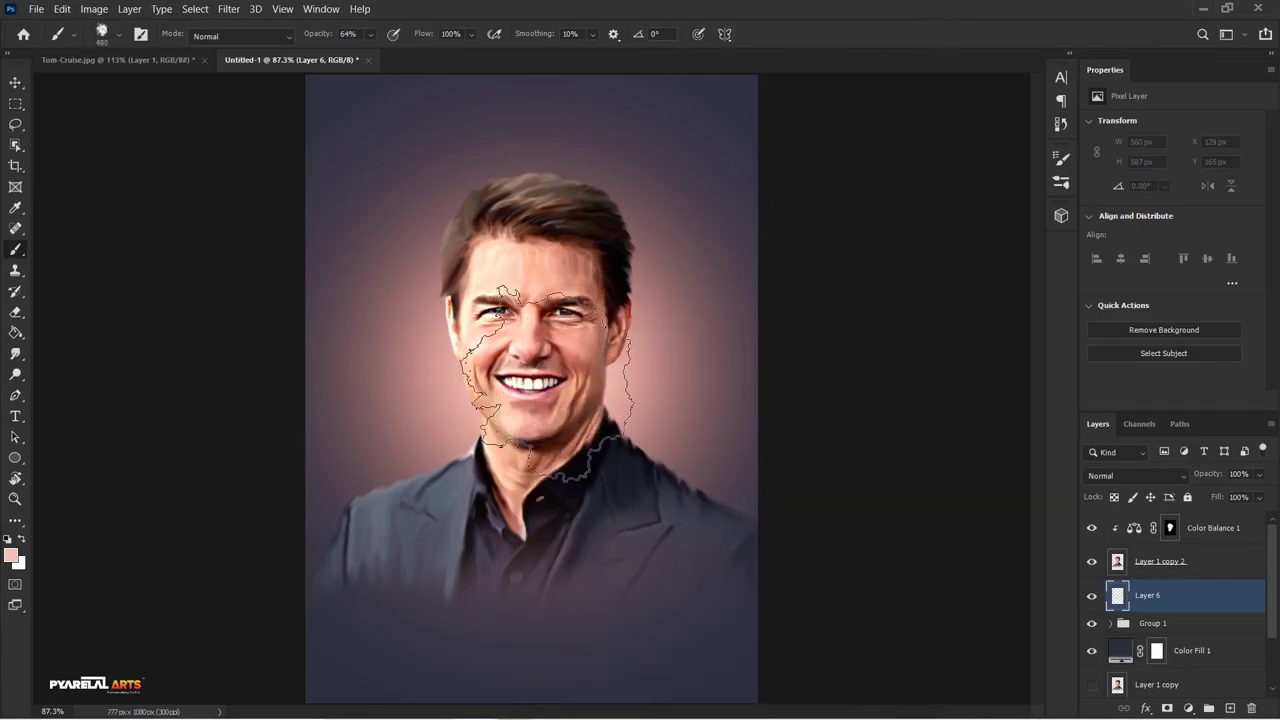
pyautogui.press(']')
pyautogui.press(']')
pyautogui.press(']')
# Paint powdery pink haze around the jaw, face and head on Layer 6
pyautogui.moveTo(520, 340); pyautogui.dragTo(690, 400)
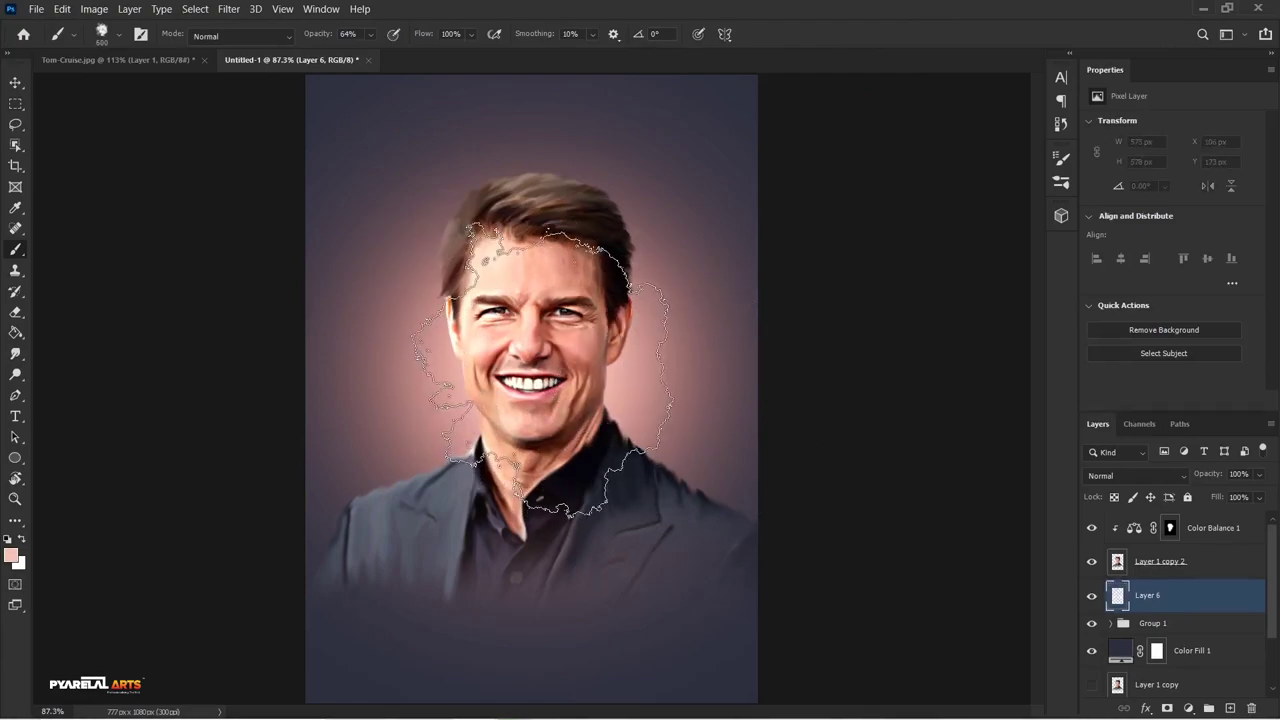
pyautogui.moveTo(550, 365); pyautogui.dragTo(540, 370)
pyautogui.moveTo(777, 449)
pyautogui.mouseDown()
pyautogui.moveTo(532, 318)
pyautogui.moveTo(535, 348)
pyautogui.mouseUp()
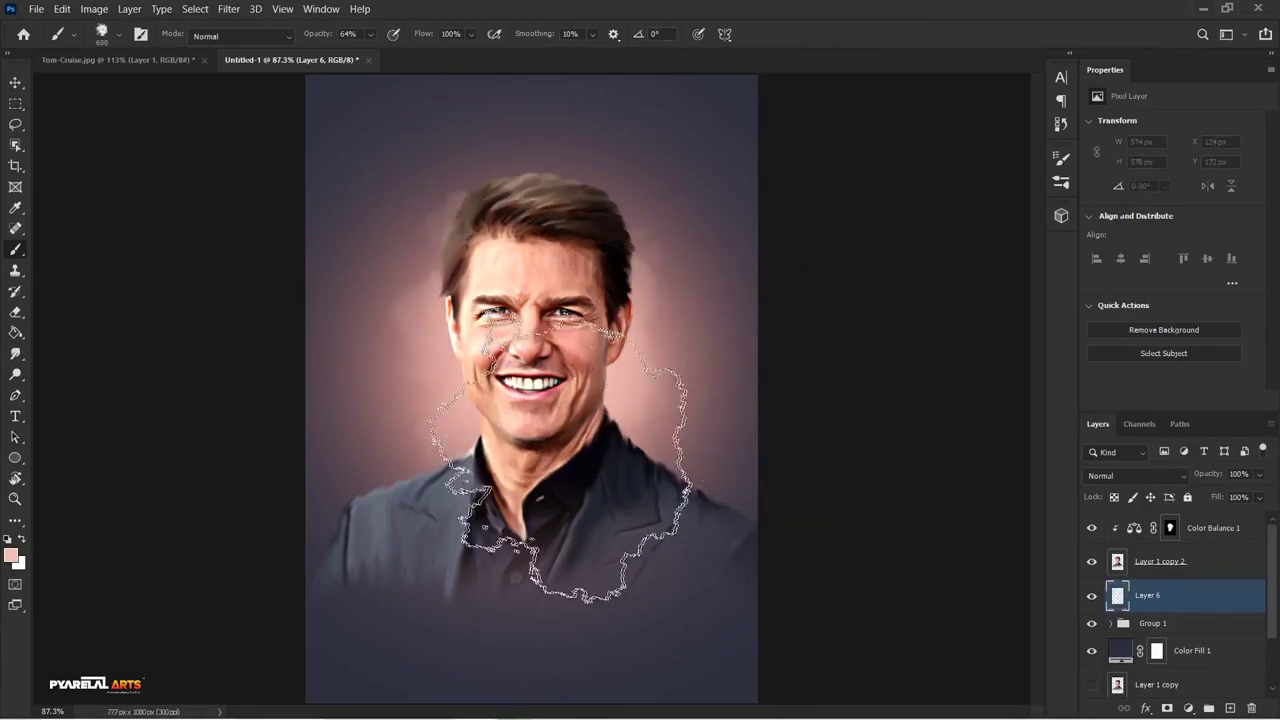
pyautogui.moveTo(559, 460); pyautogui.dragTo(640, 470)
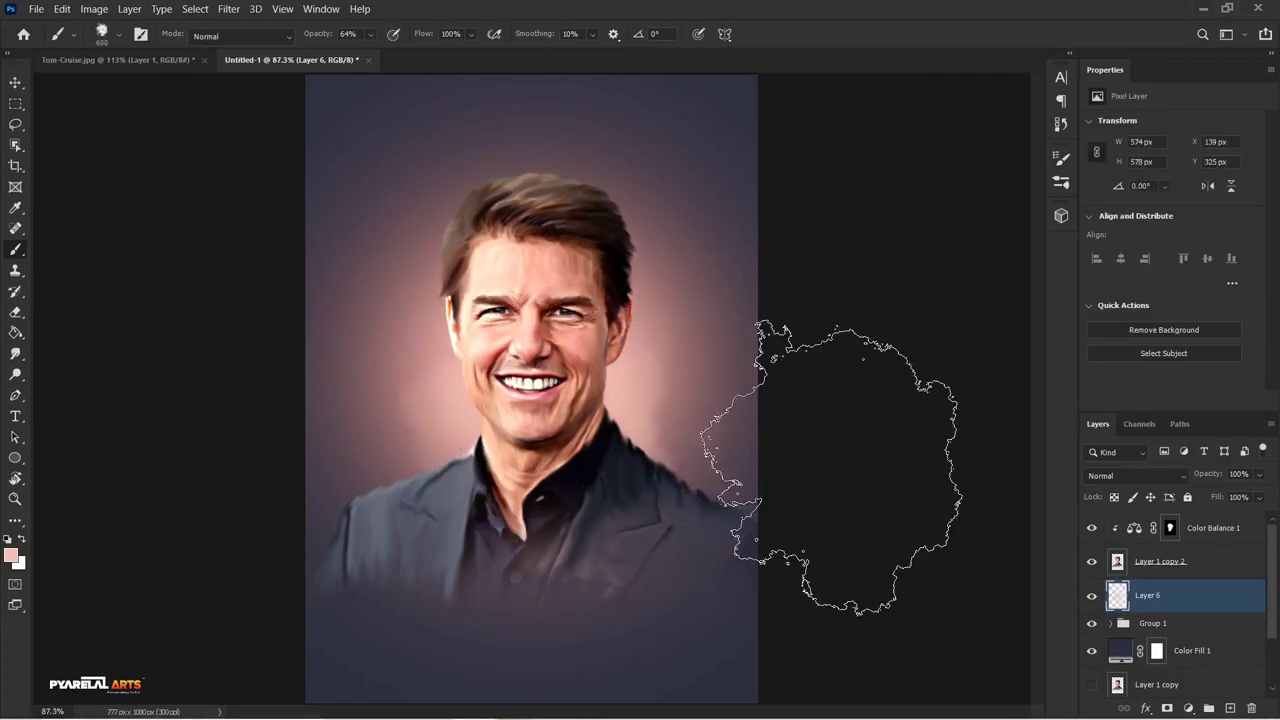
pyautogui.hotkey('alt', 'BackSpace')
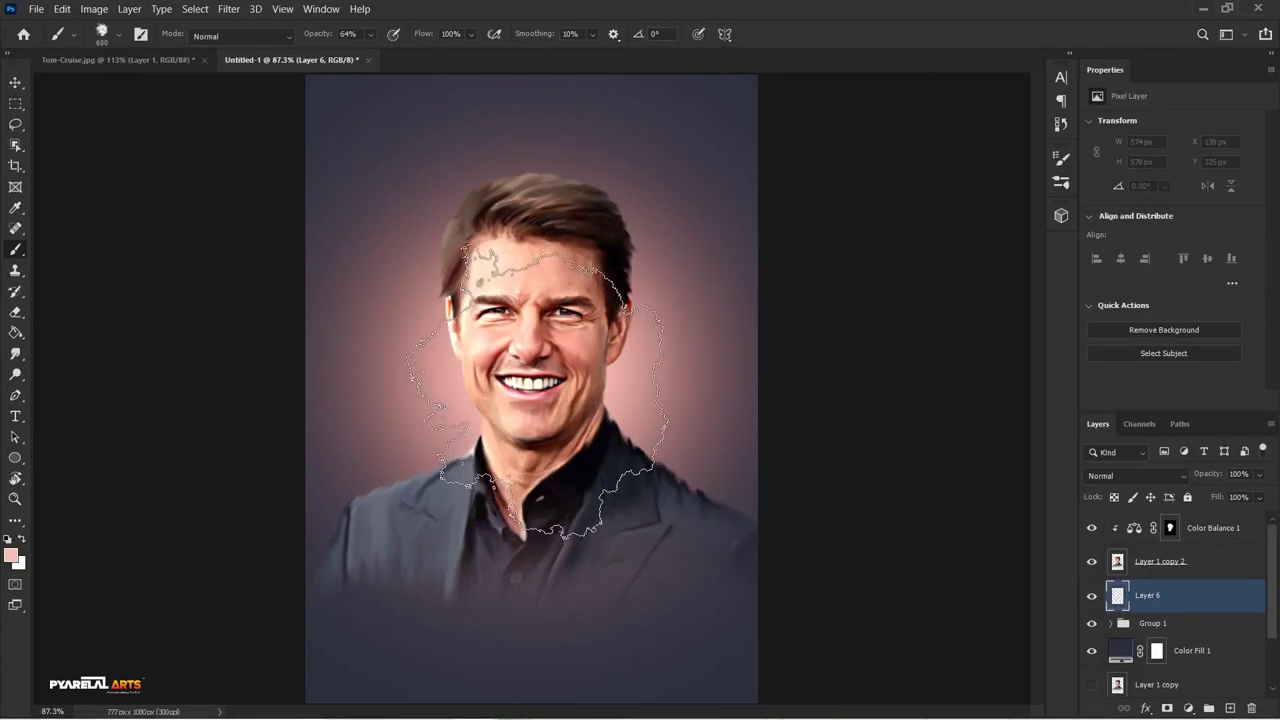
# Rotate the powder brush tip to 89° and repaint the soft pink haze beside the face
pyautogui.rightClick(562, 308)
pyautogui.moveTo(622, 363)
pyautogui.mouseDown()
pyautogui.moveTo(606, 372)
pyautogui.moveTo(597, 328)
pyautogui.moveTo(420, 400)
pyautogui.mouseUp()
pyautogui.click(883, 10)
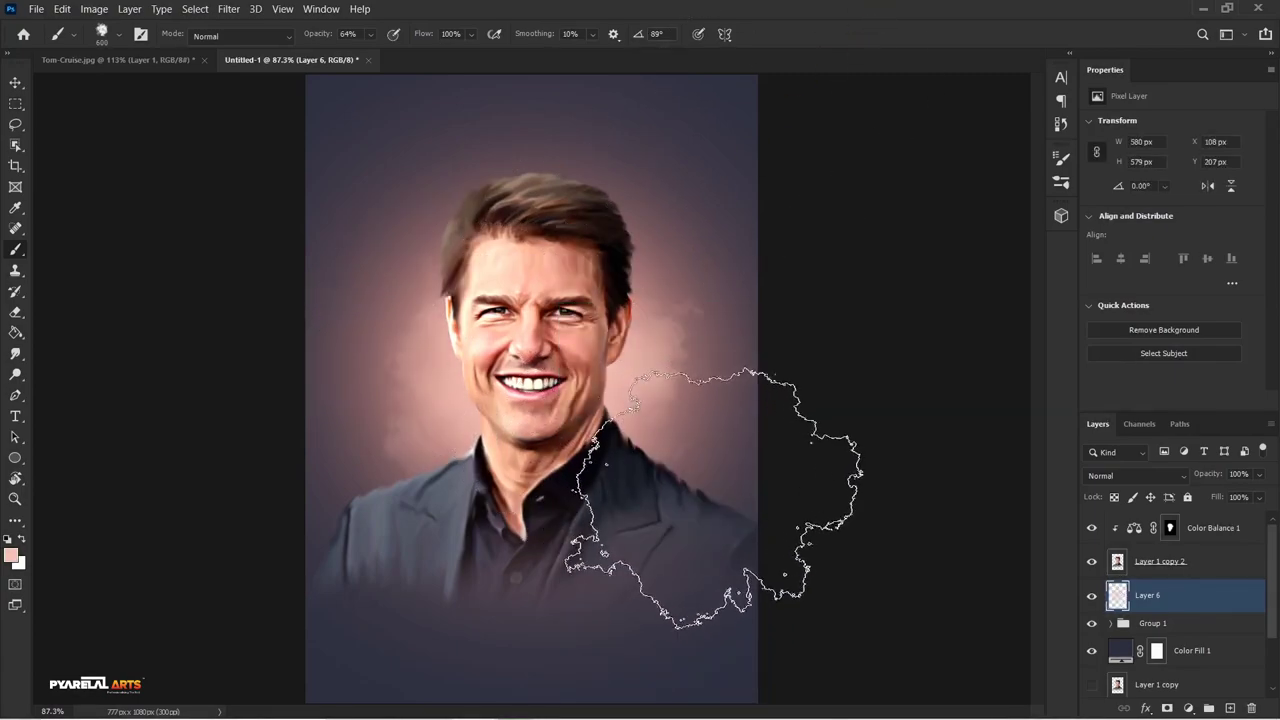
pyautogui.hotkey('ctrl', 'z')
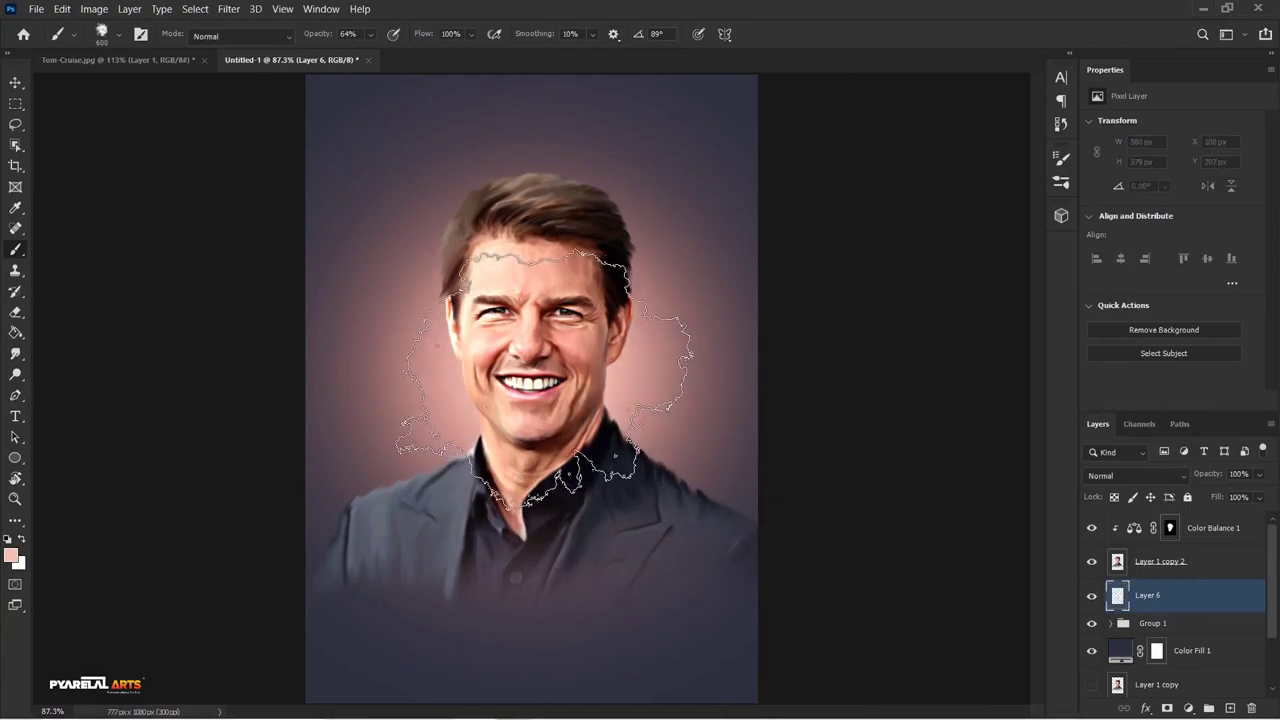
pyautogui.moveTo(543, 380); pyautogui.dragTo(560, 375)
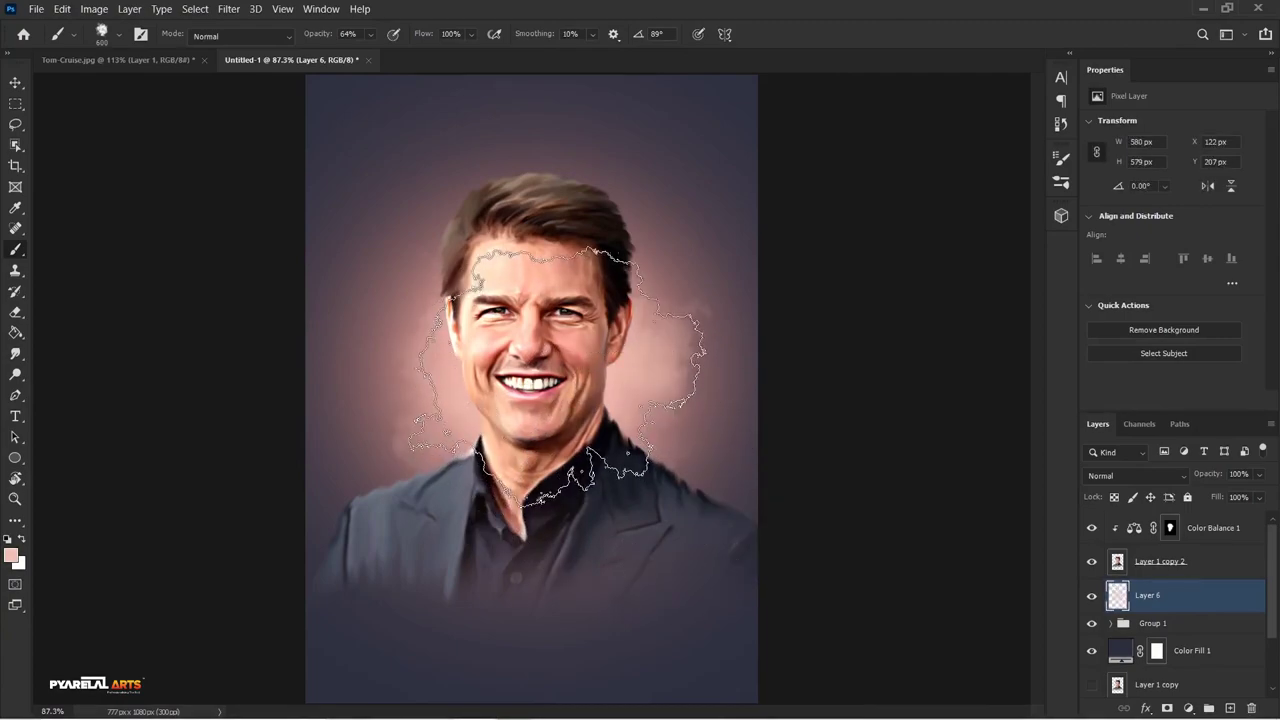
# Rotate the brush tip to 25° and repaint the pink haze left of the face
pyautogui.rightClick(550, 398)
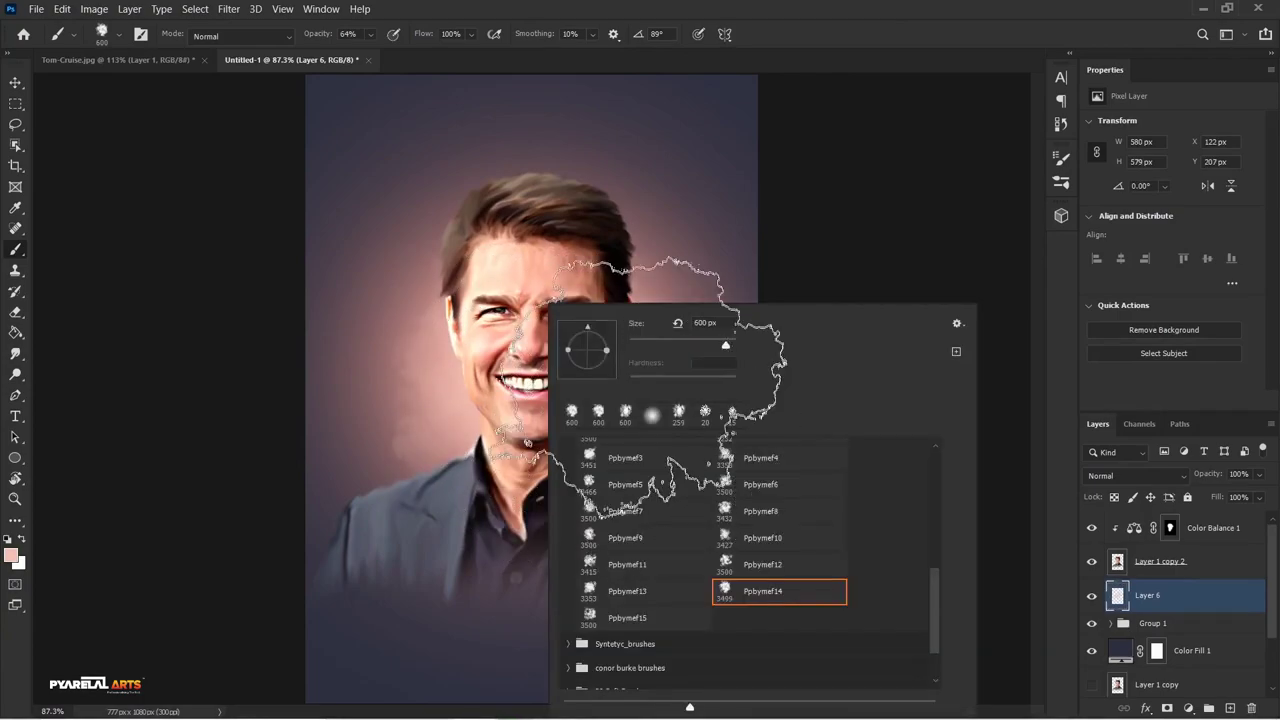
pyautogui.moveTo(607, 337); pyautogui.dragTo(552, 420)
pyautogui.press('Return')
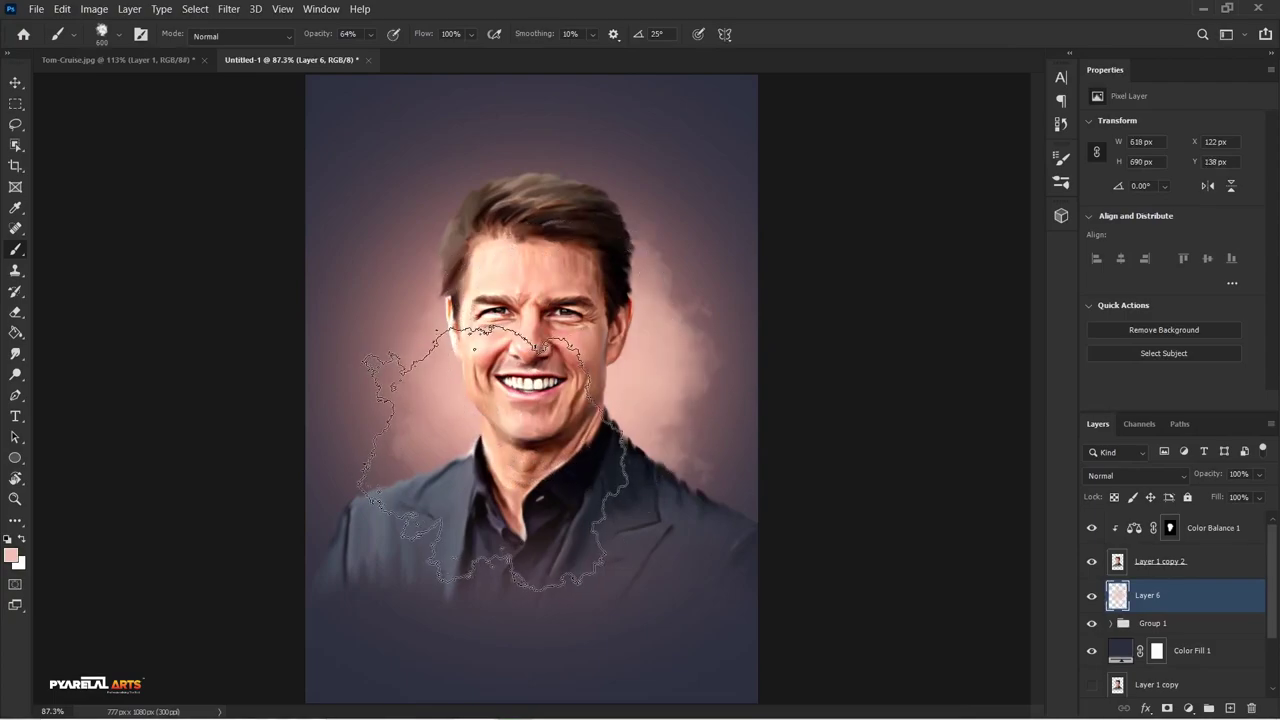
pyautogui.click(447, 349)
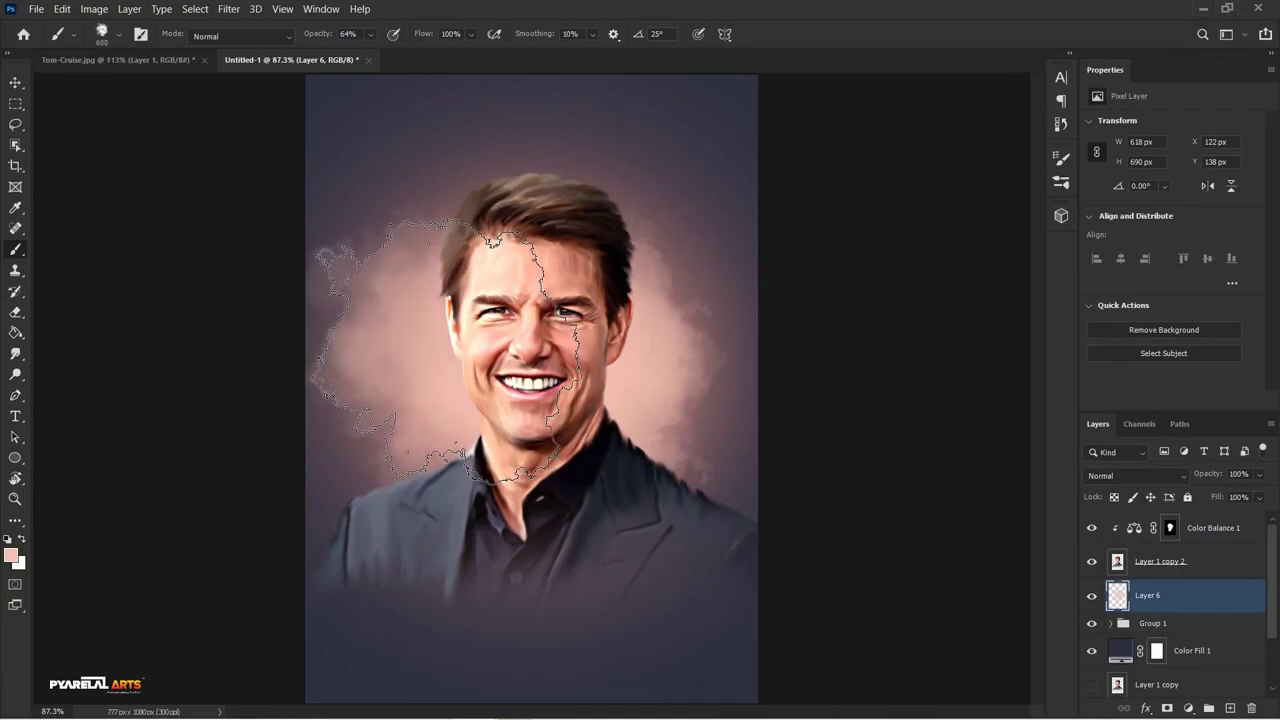
pyautogui.hotkey('ctrl', 'z')
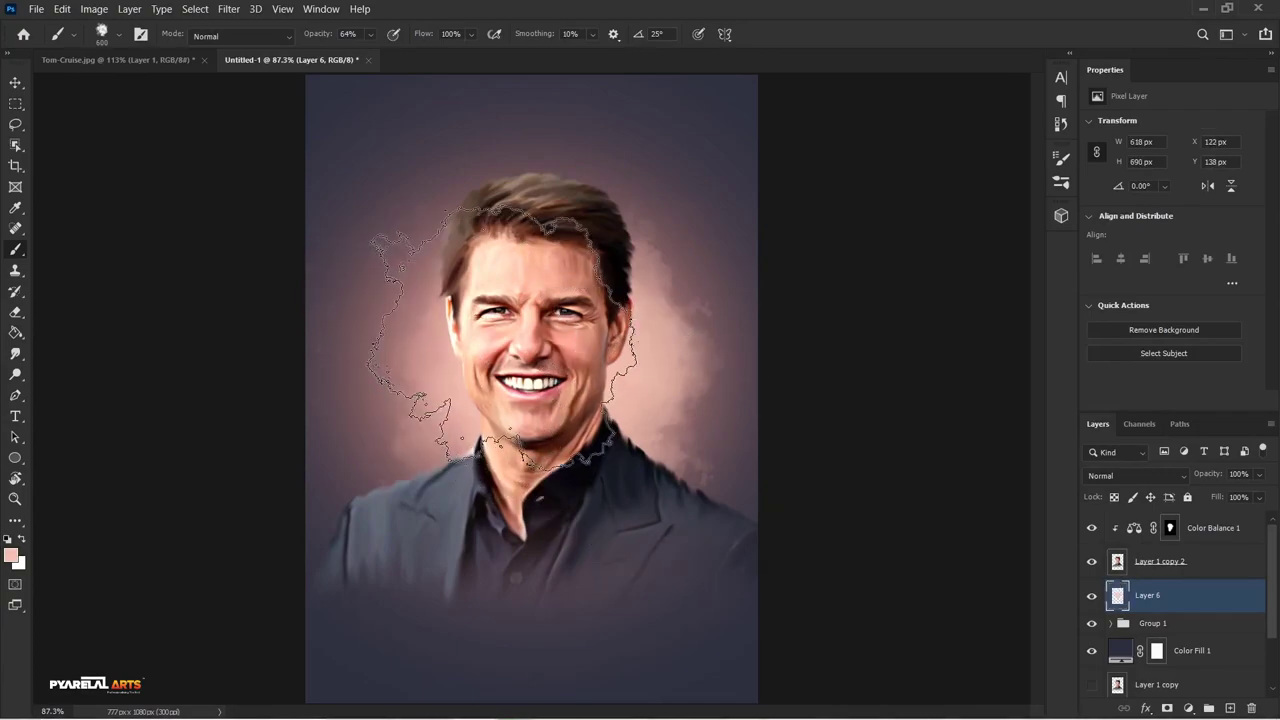
pyautogui.click(504, 338)
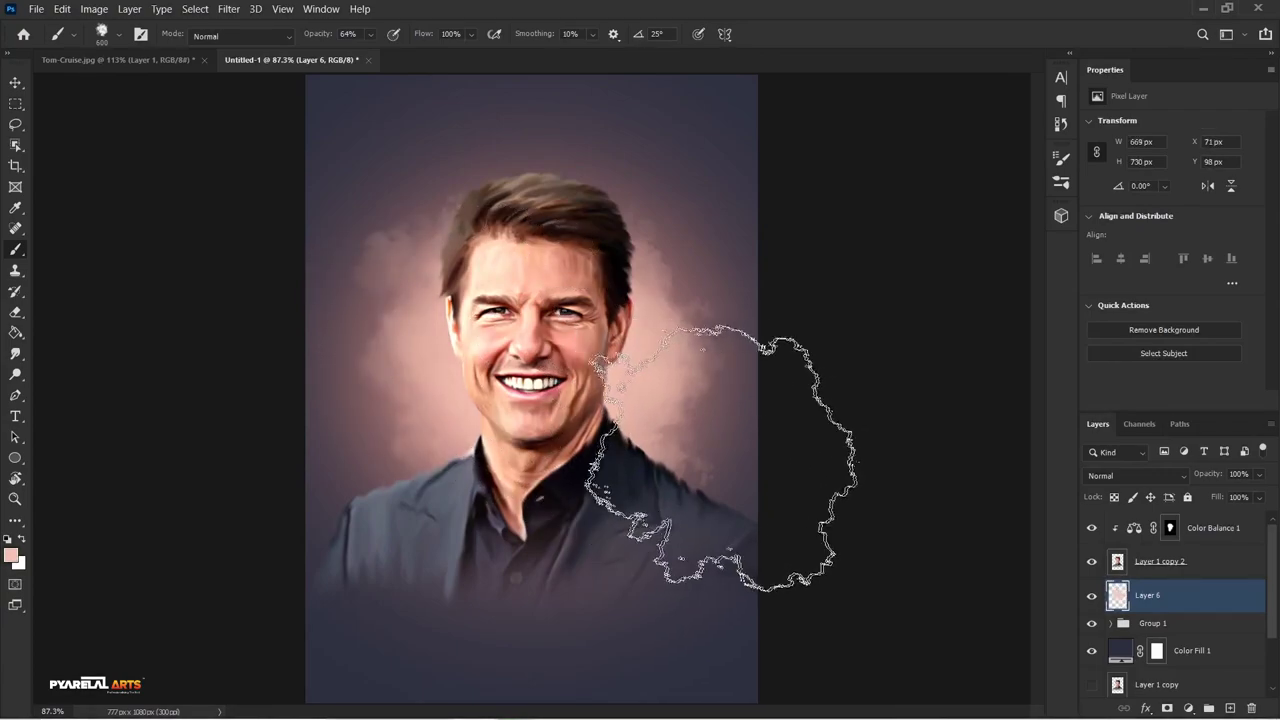
pyautogui.click(15, 82)
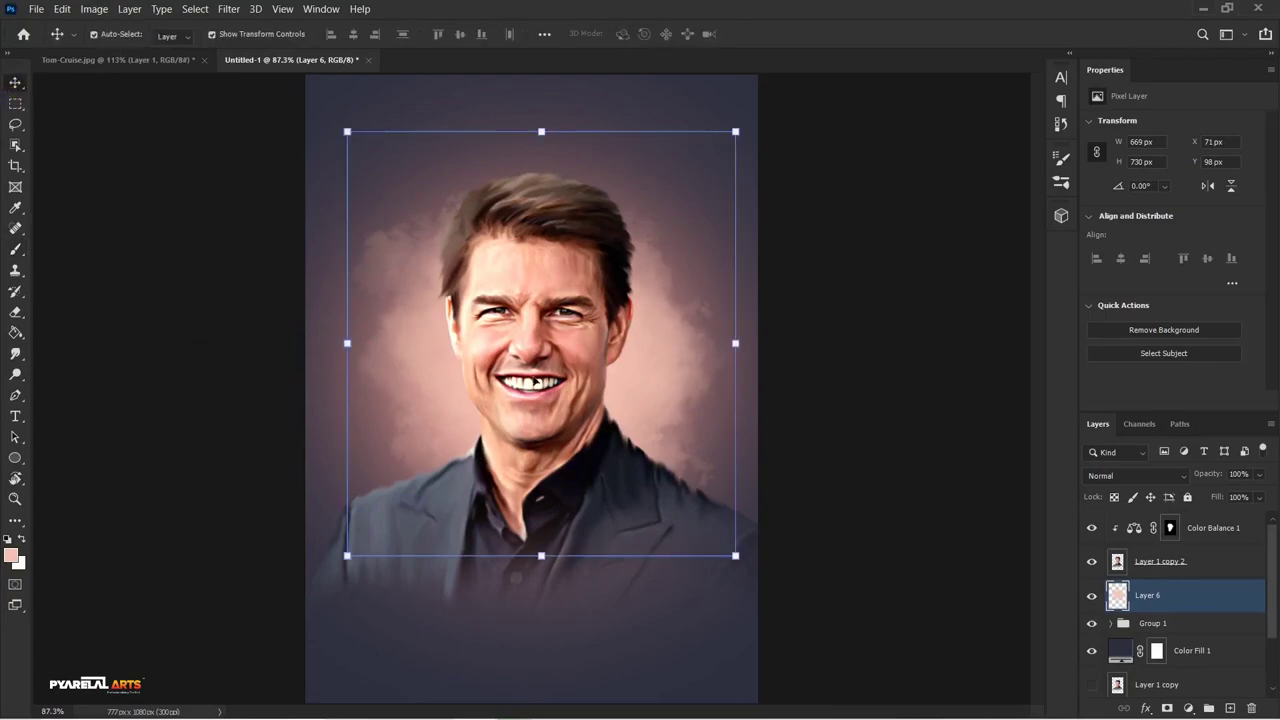
# Scale the pink Layer 6 glow up to about 236% and reduce its opacity
pyautogui.scroll(-3, 537, 383)
pyautogui.scroll(-3, 539, 386)
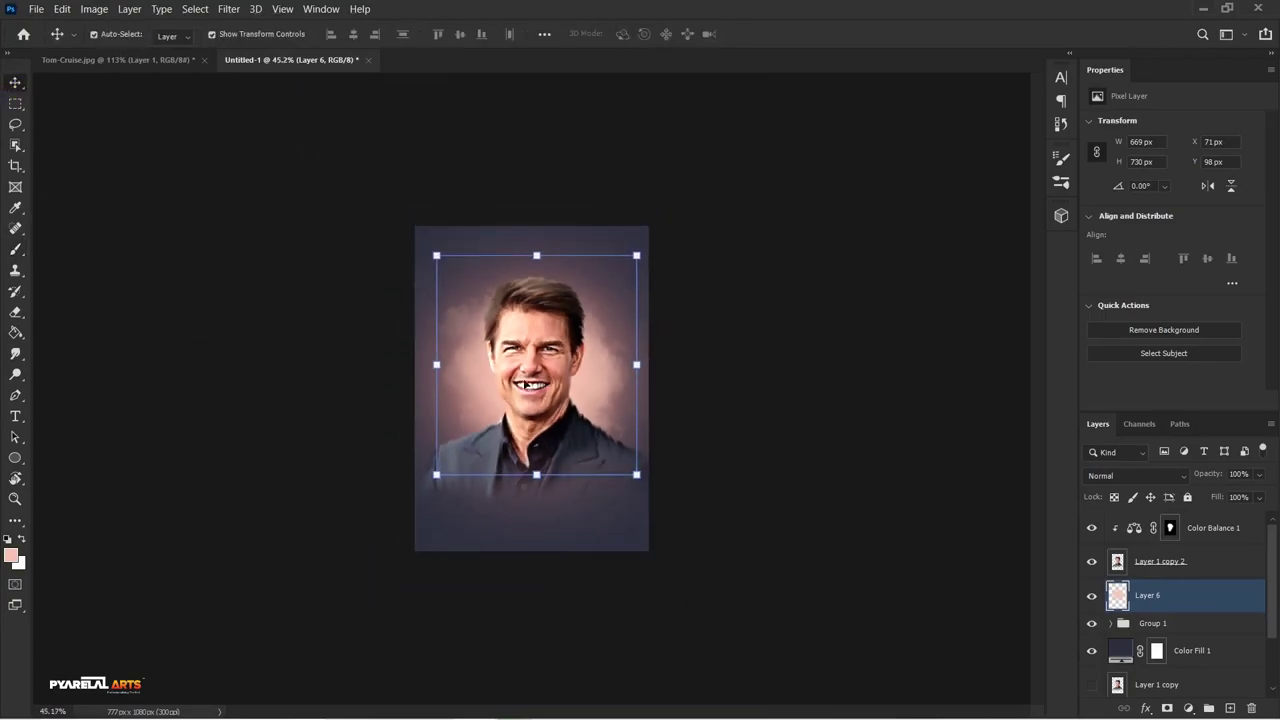
pyautogui.moveTo(476, 369); pyautogui.dragTo(480, 369)
pyautogui.moveTo(540, 475)
pyautogui.mouseDown()
pyautogui.moveTo(570, 620)
pyautogui.moveTo(562, 609)
pyautogui.mouseUp()
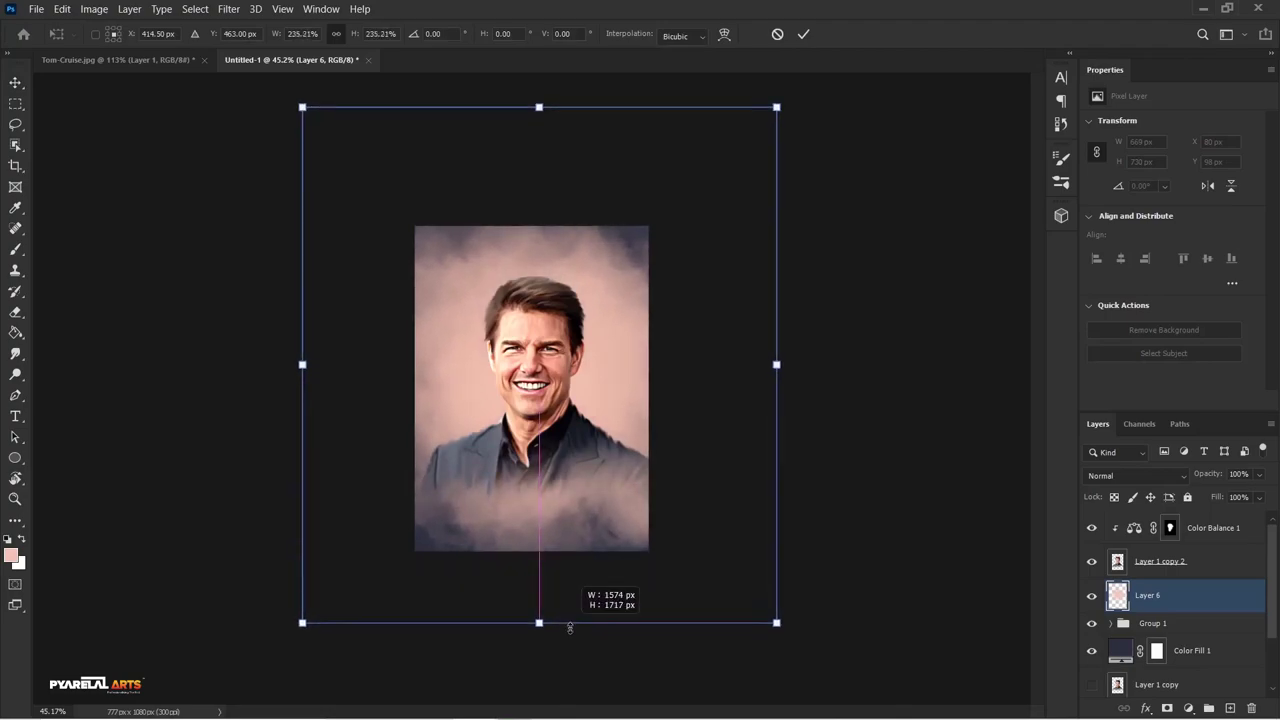
pyautogui.moveTo(562, 609); pyautogui.dragTo(590, 622)
pyautogui.click(803, 34)
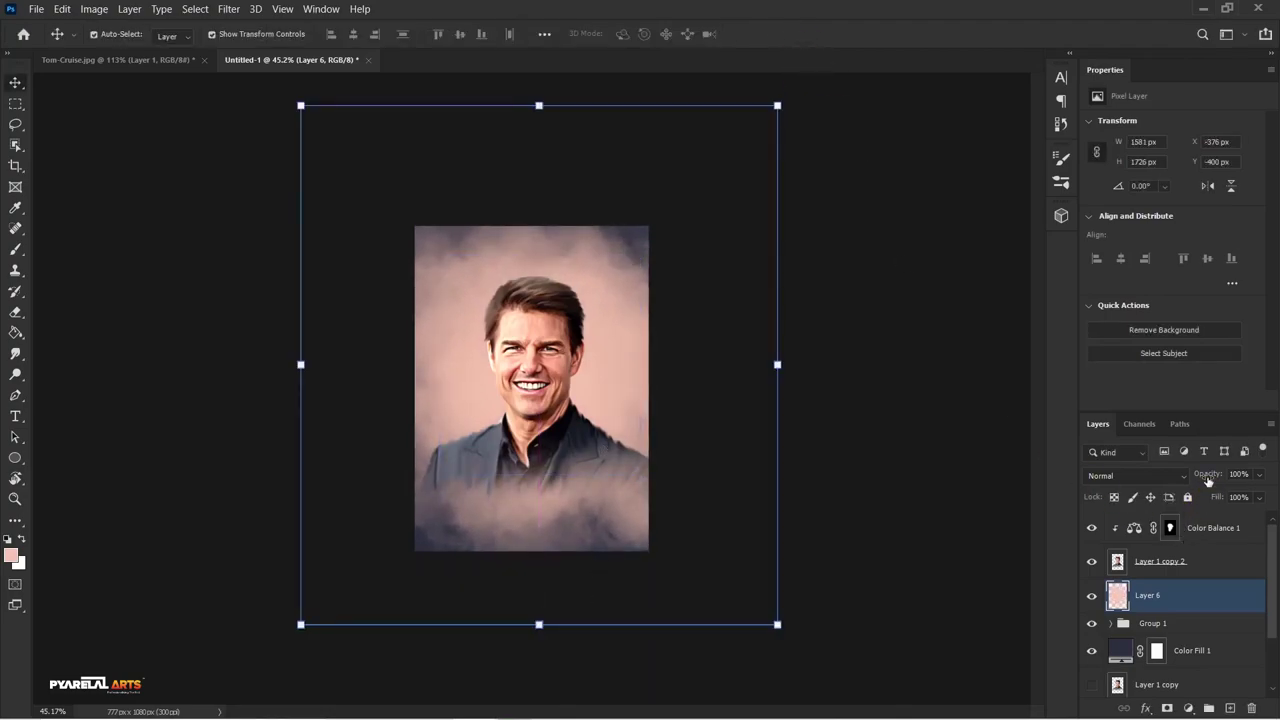
pyautogui.moveTo(1201, 481); pyautogui.dragTo(1149, 480)
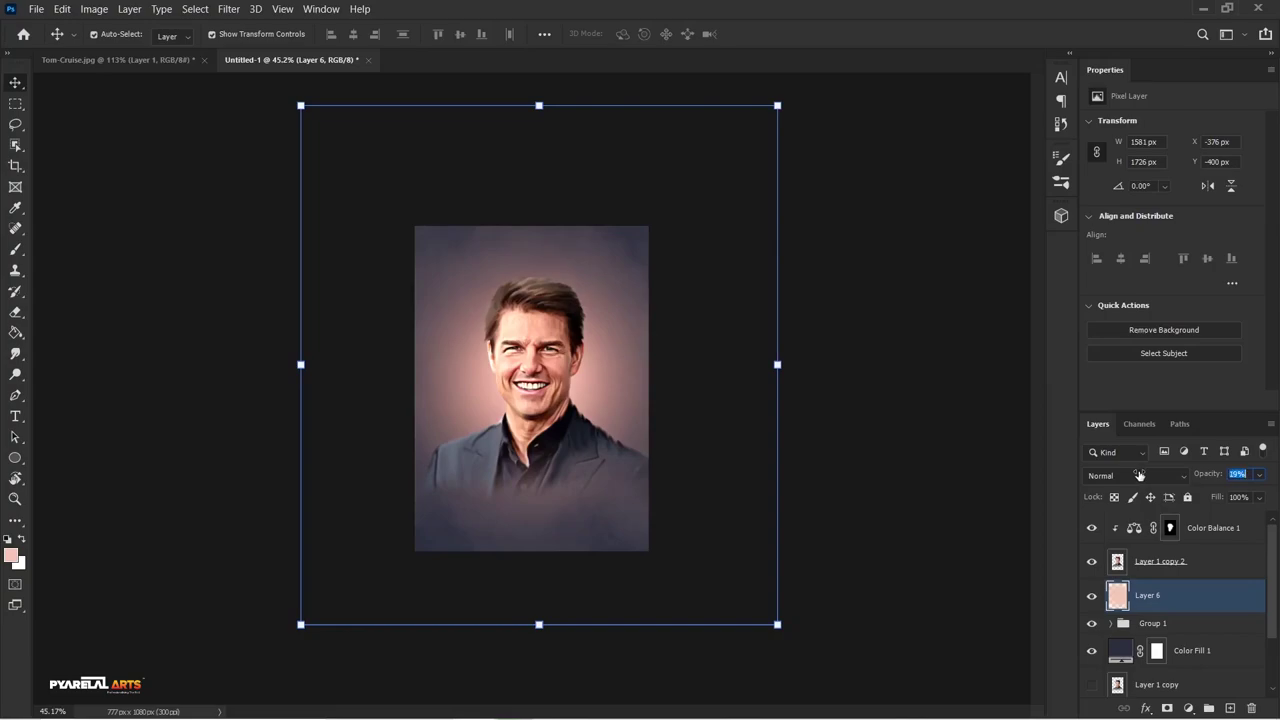
# Clear the transform, fit the image on screen, and toggle Layer 6 to compare
pyautogui.click(820, 517)
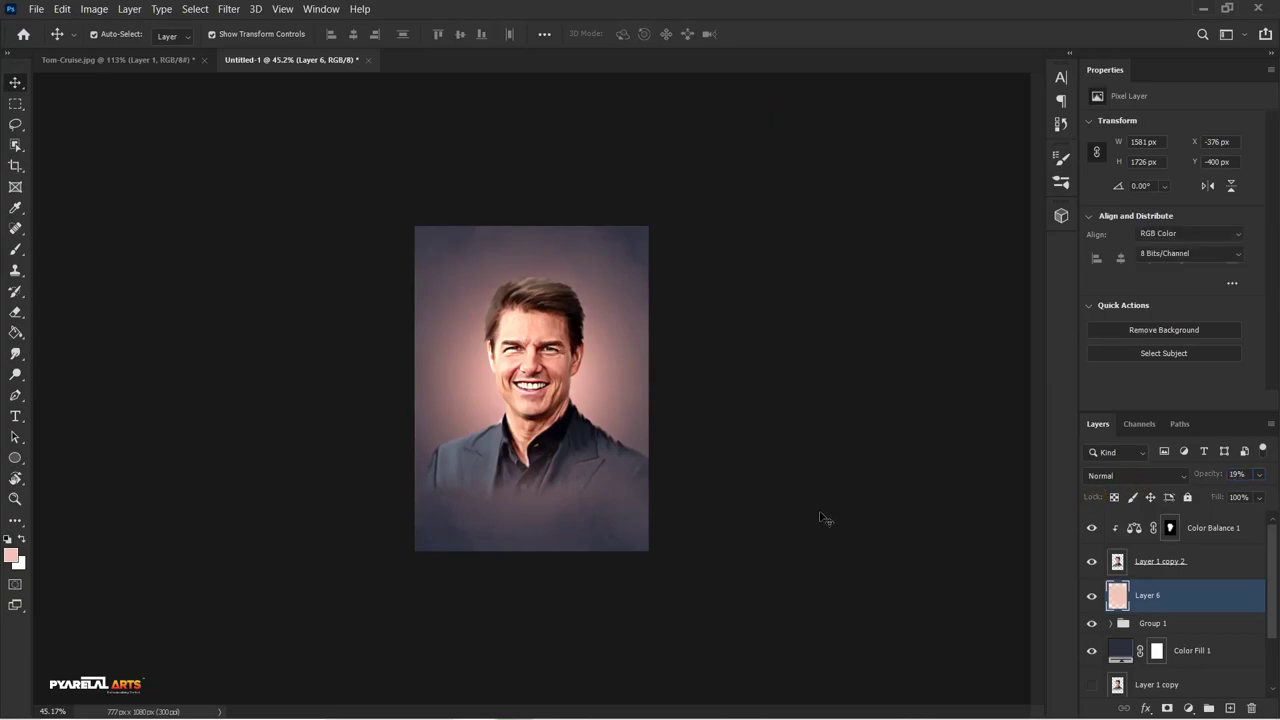
pyautogui.hotkey('ctrl', '0')
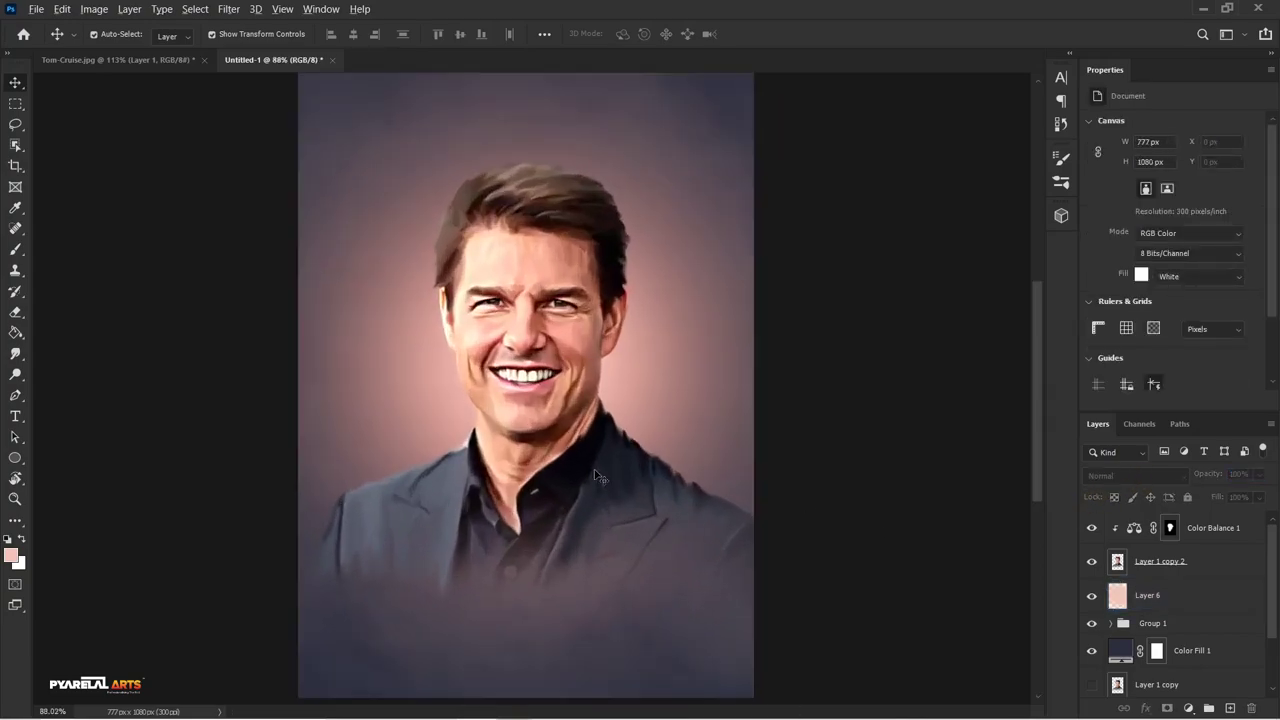
pyautogui.click(1091, 597)
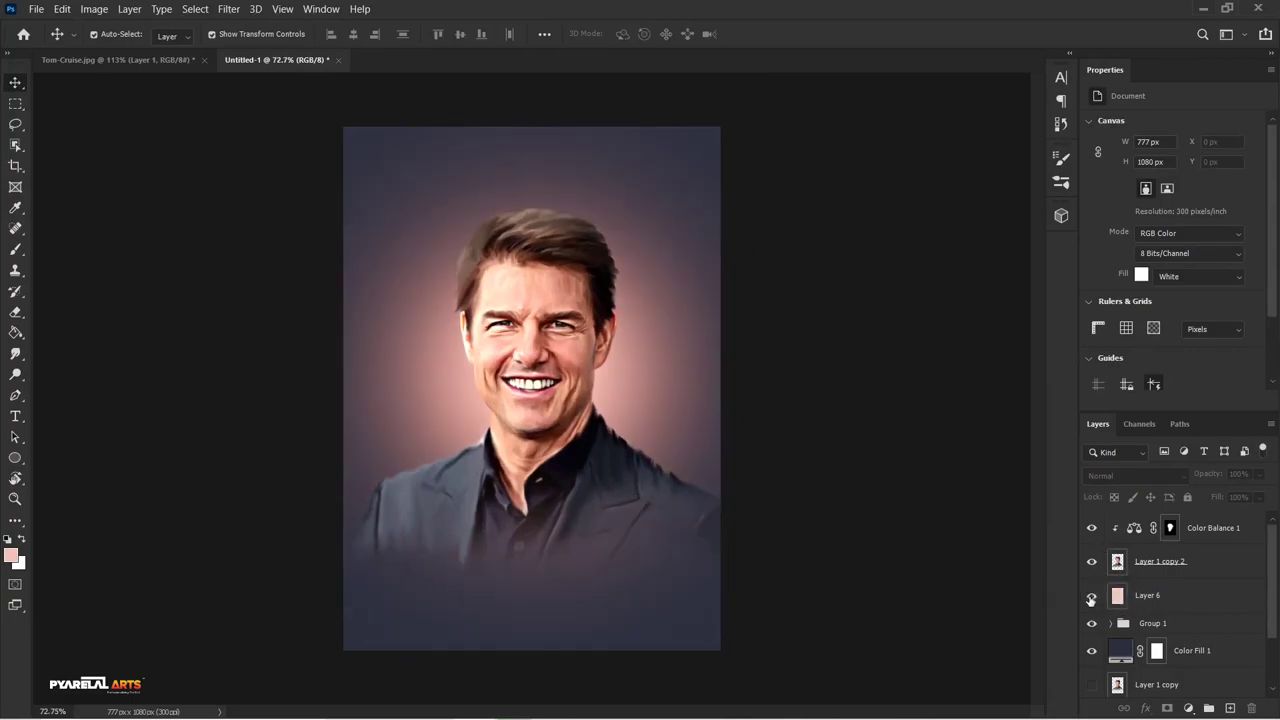
pyautogui.click(1091, 597)
# Set Layer 6's blend mode to Soft Light and compare it hidden and shown
pyautogui.click(1171, 600)
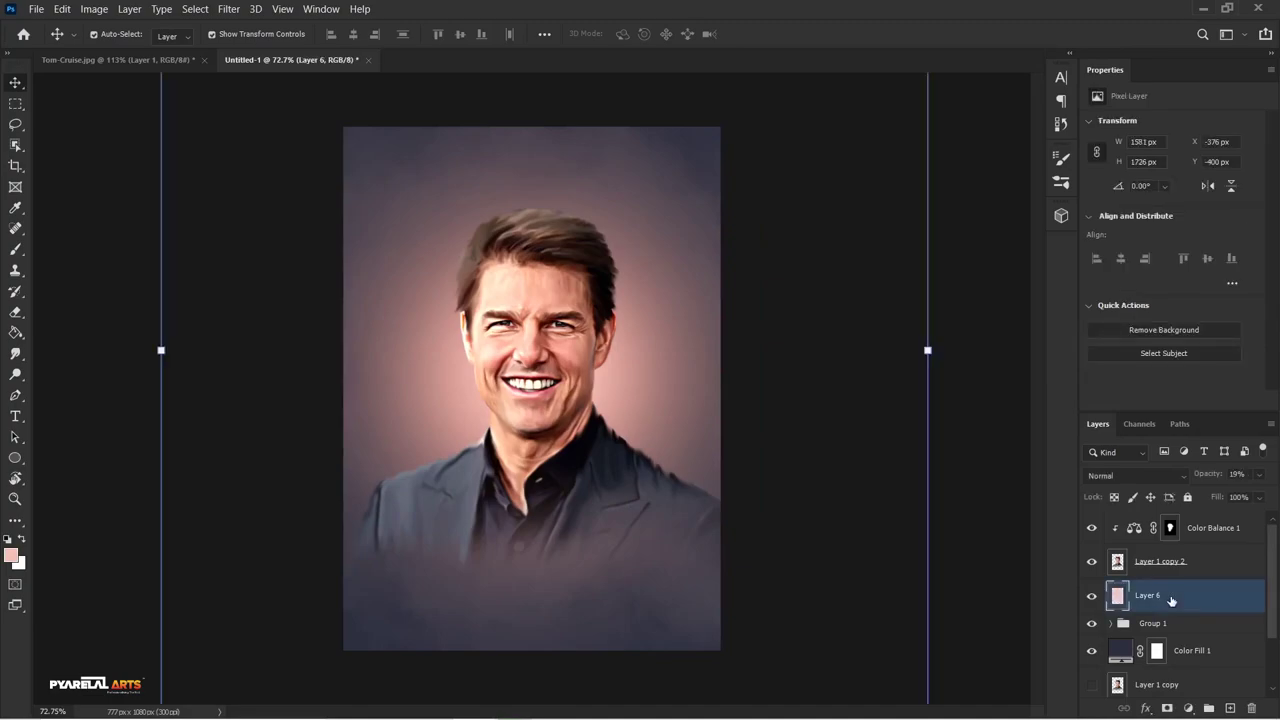
pyautogui.click(1106, 477)
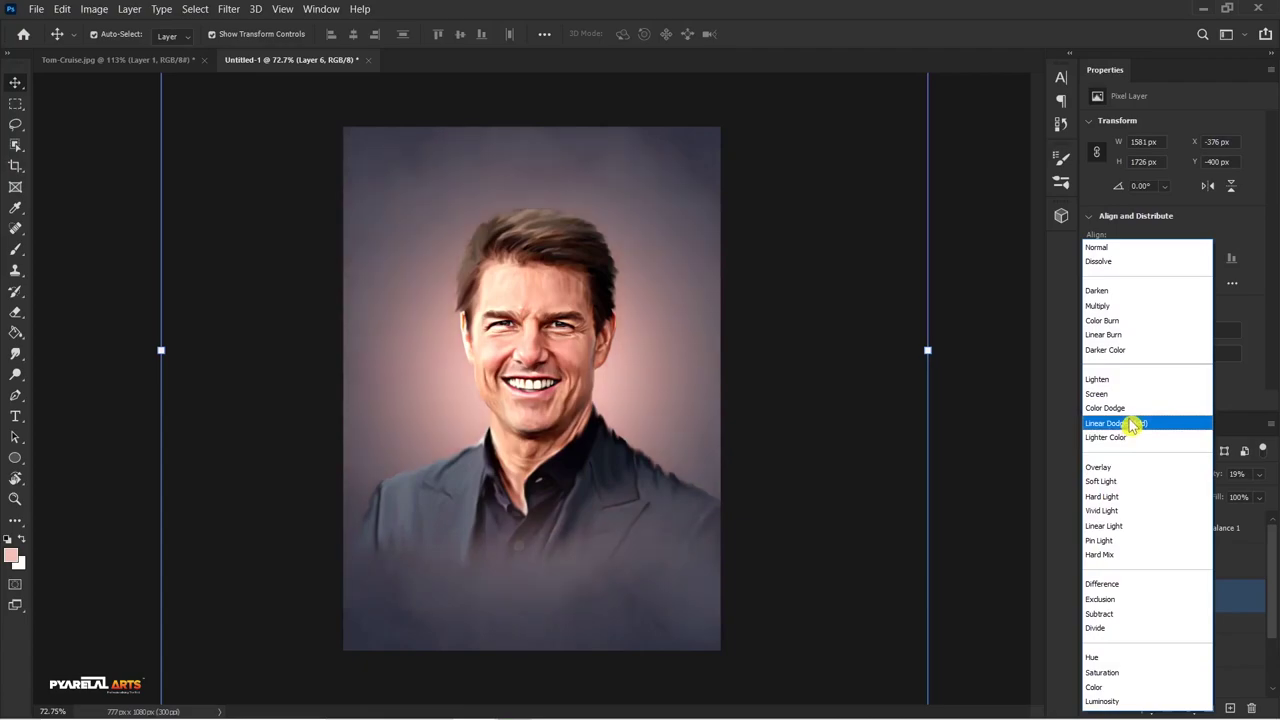
pyautogui.click(1137, 482)
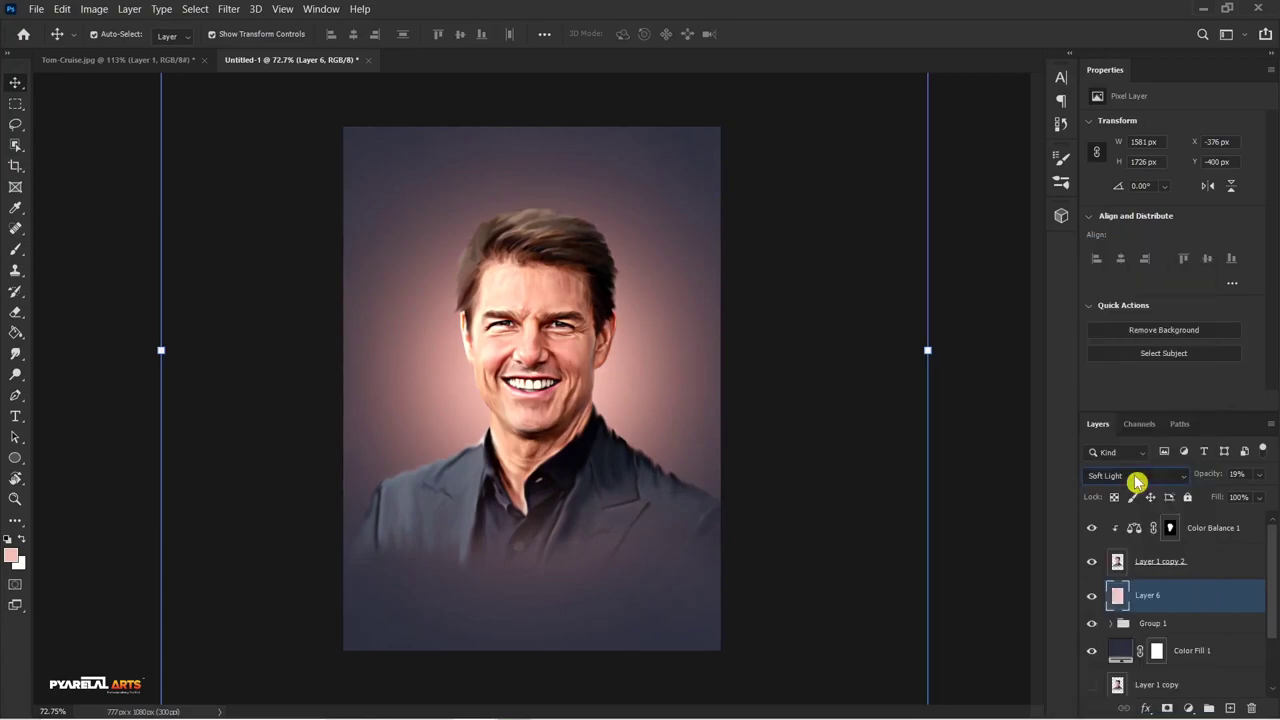
pyautogui.click(1092, 598)
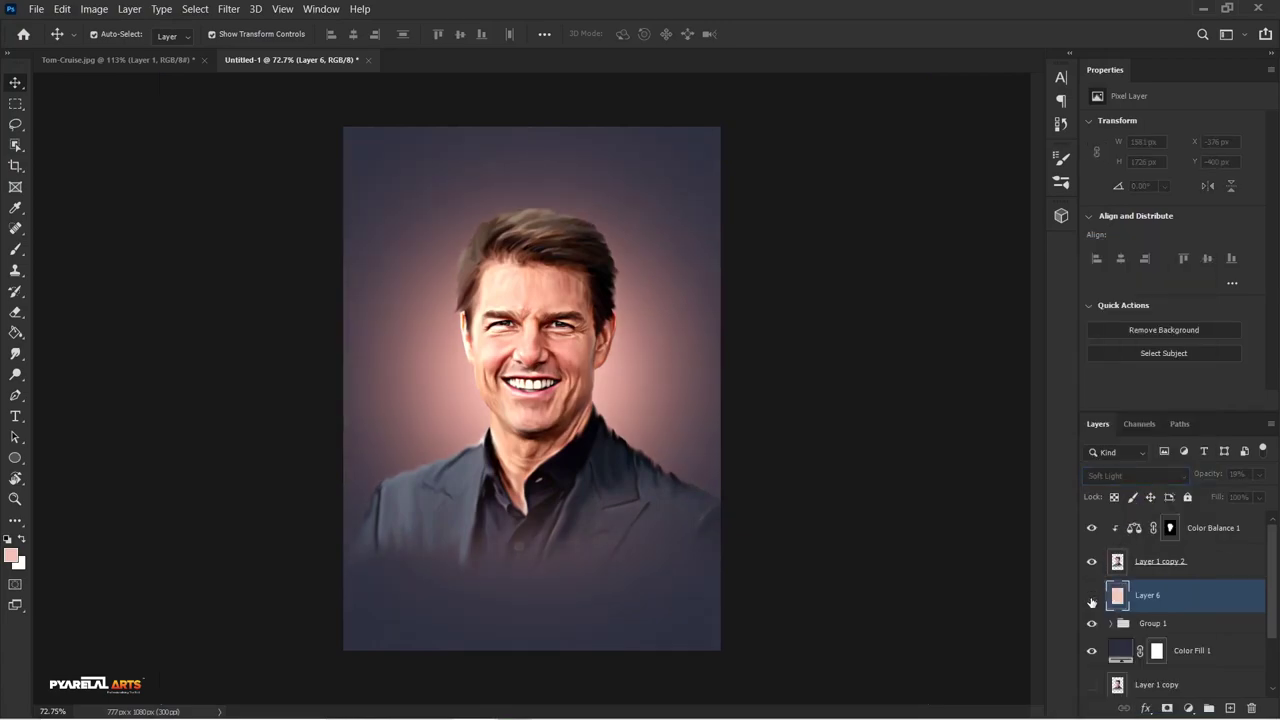
pyautogui.click(1092, 598)
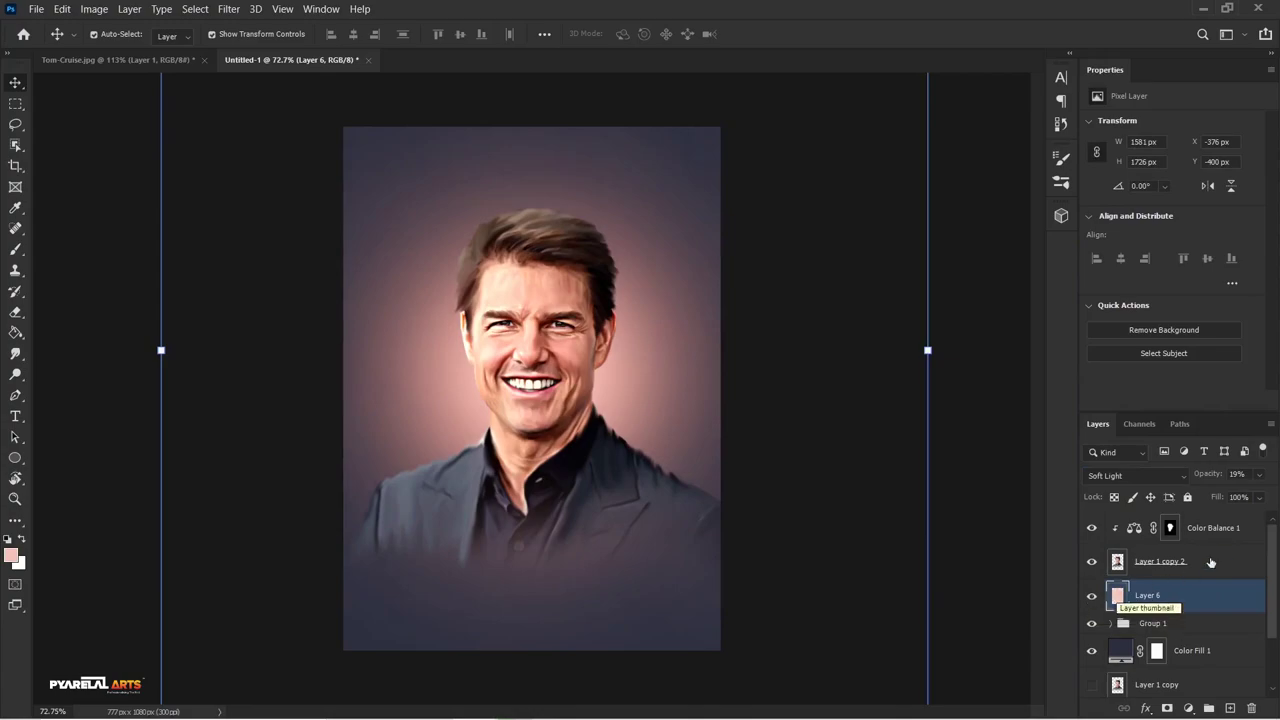
# Lower Layer 6's opacity to a faint 6%, then deselect to view the result
pyautogui.moveTo(1209, 477); pyautogui.dragTo(1208, 477)
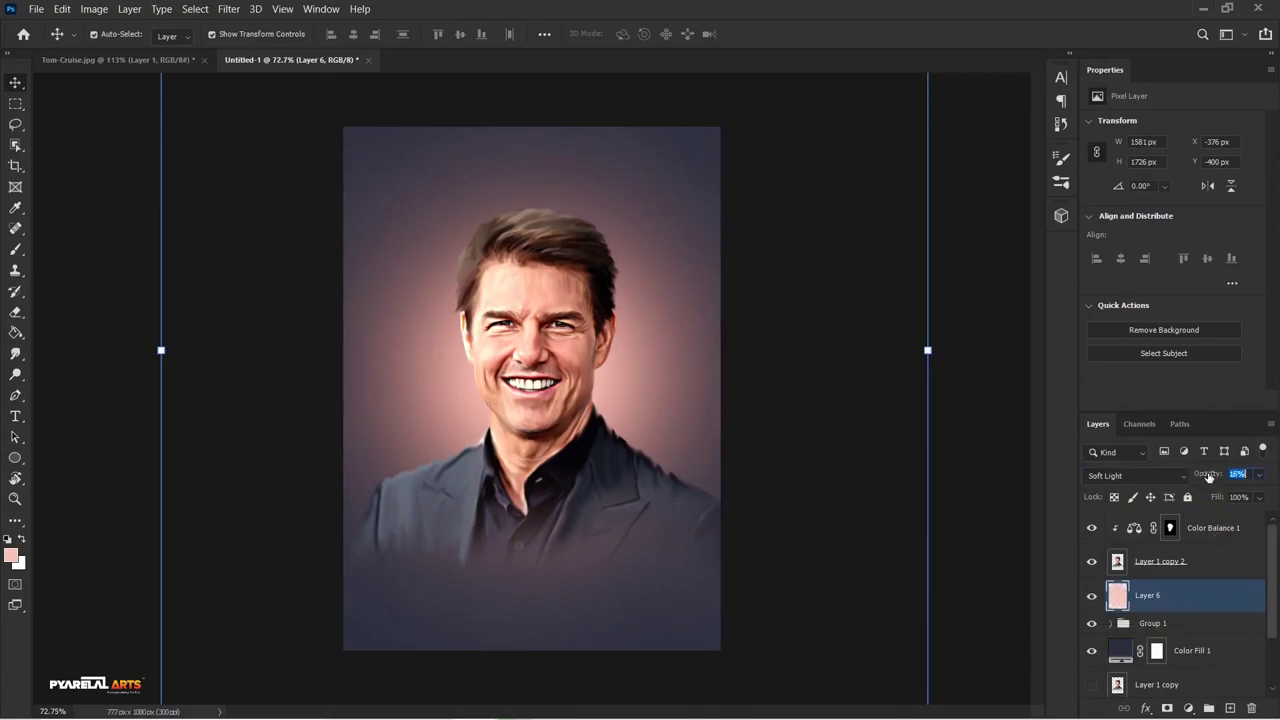
pyautogui.press('Return')
pyautogui.moveTo(1221, 478); pyautogui.dragTo(1199, 478)
pyautogui.click(1092, 596)
pyautogui.click(956, 523)
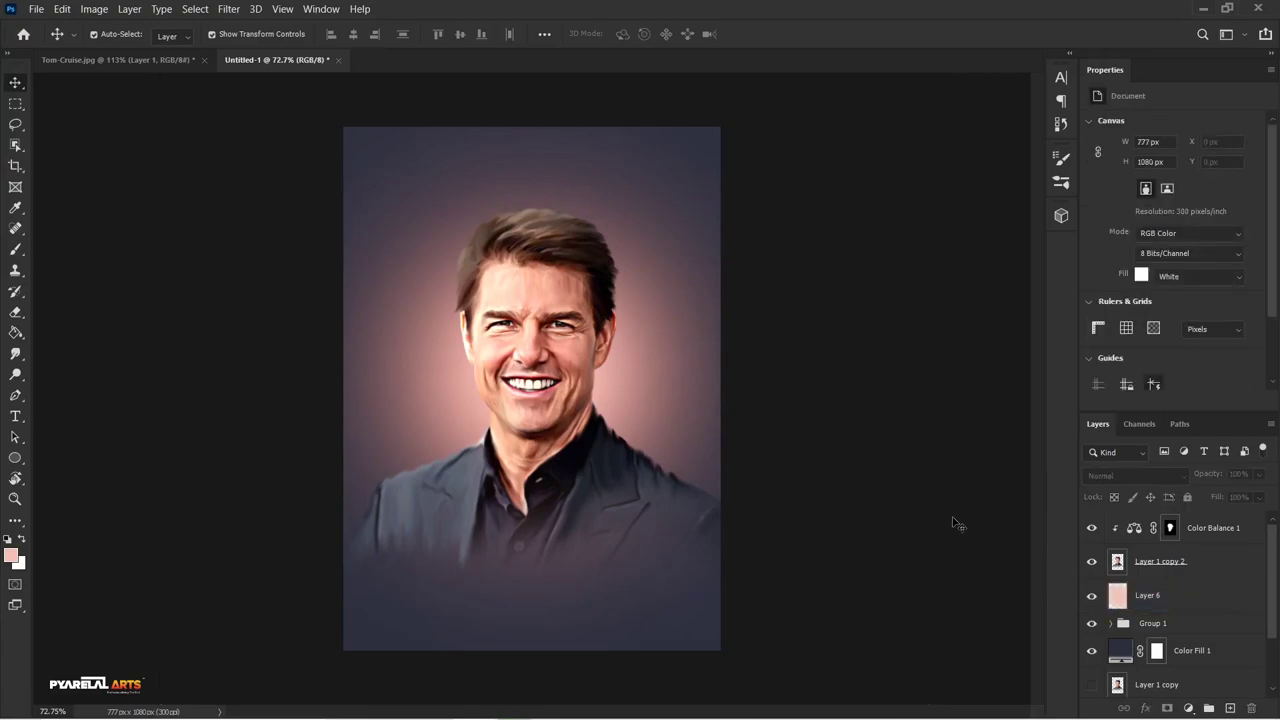
# Zoom in on the face, select Layer 1 copy 2, and pick the Smudge tool at 73% strength
pyautogui.scroll(-2, 790, 518)
pyautogui.scroll(-2, 790, 518)
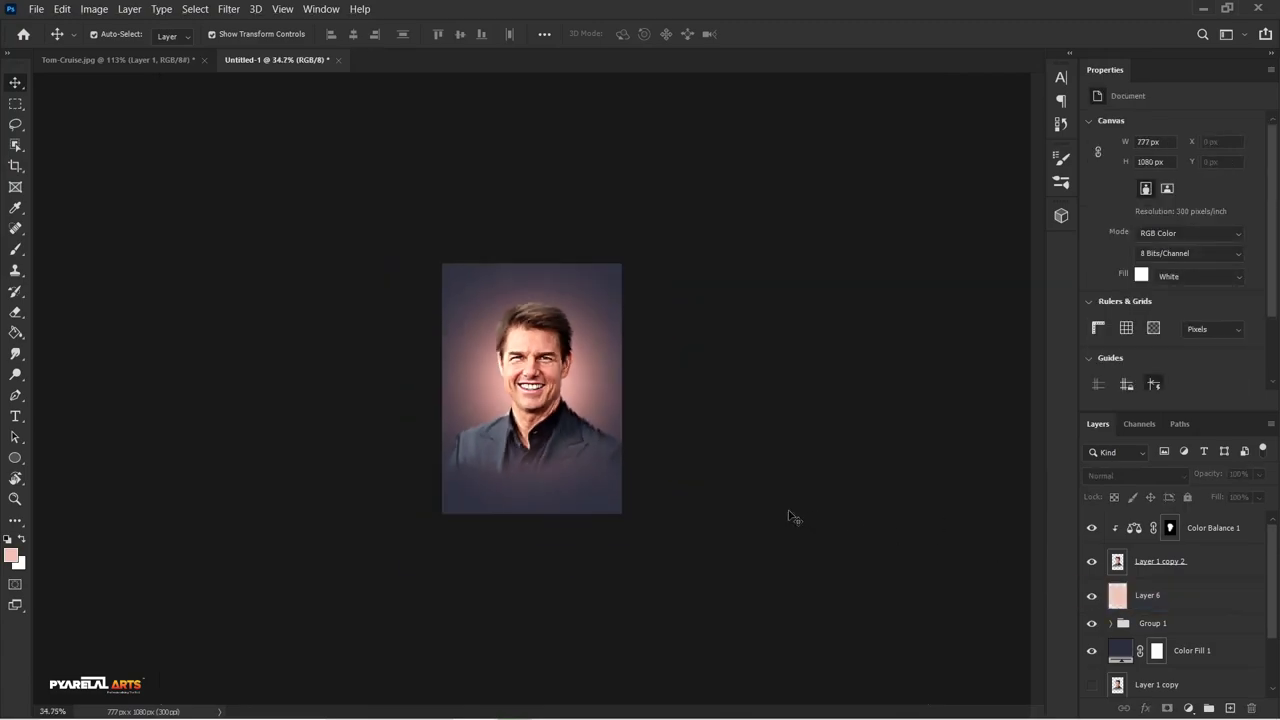
pyautogui.scroll(2, 556, 487)
pyautogui.scroll(1, 556, 487)
pyautogui.scroll(1, 556, 487)
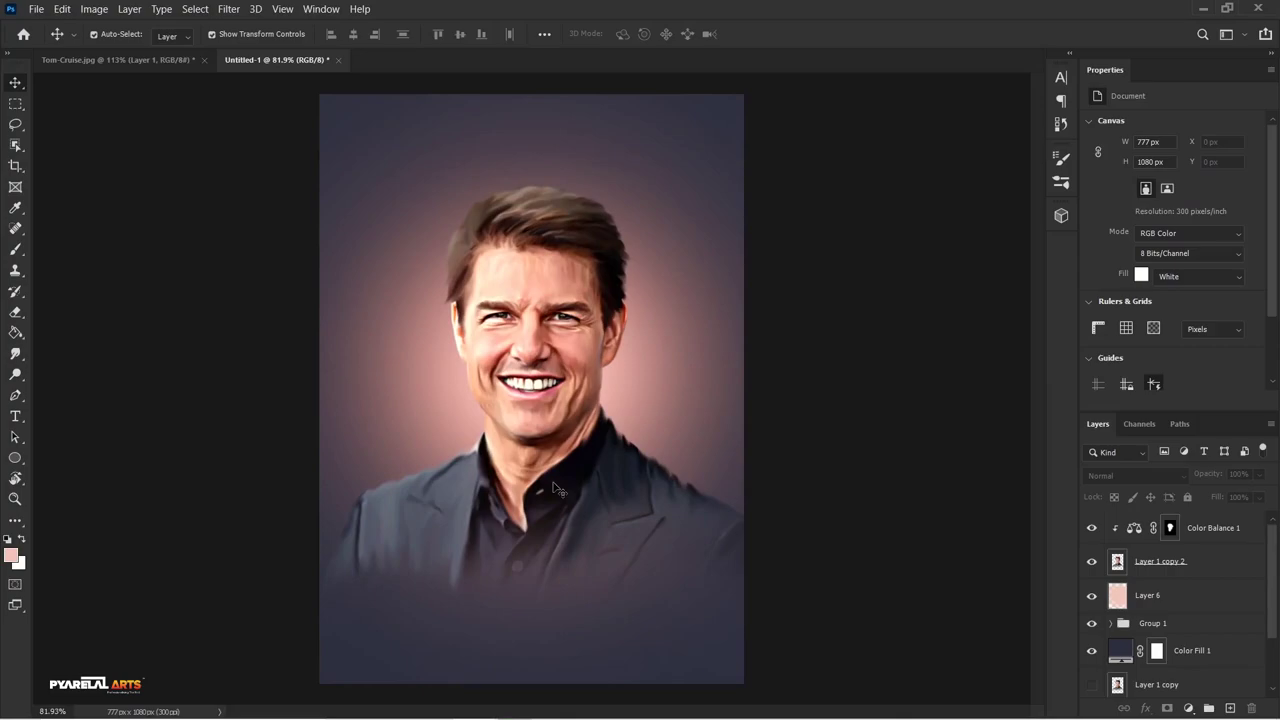
pyautogui.scroll(2, 437, 308)
pyautogui.scroll(2, 437, 311)
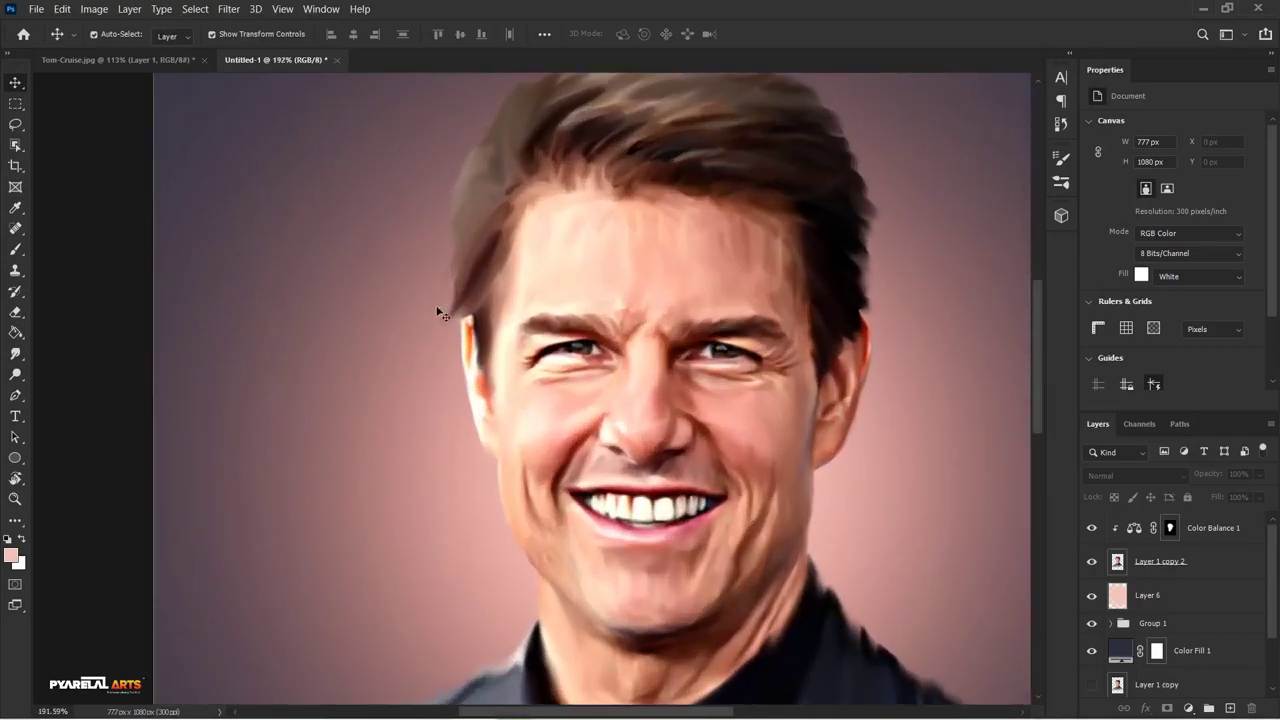
pyautogui.scroll(1, 440, 318)
pyautogui.scroll(1, 443, 326)
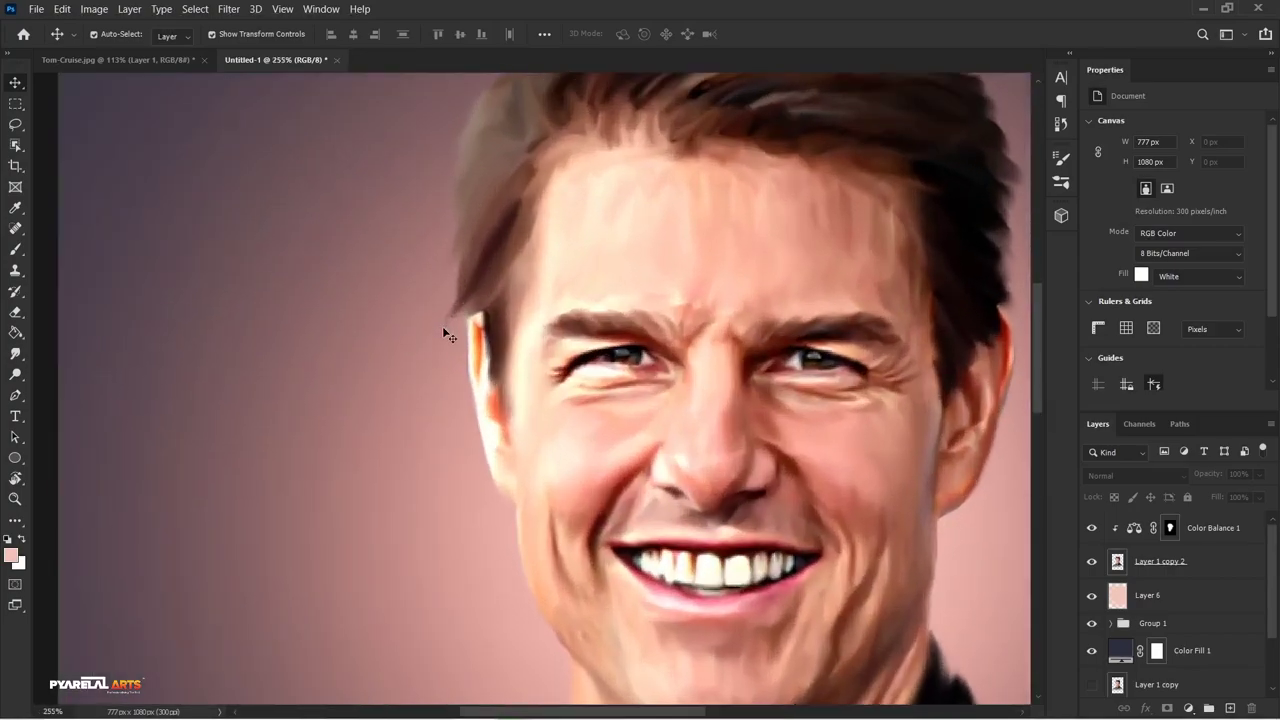
pyautogui.scroll(-3, 443, 330)
pyautogui.scroll(-1, 443, 330)
pyautogui.scroll(2, 443, 330)
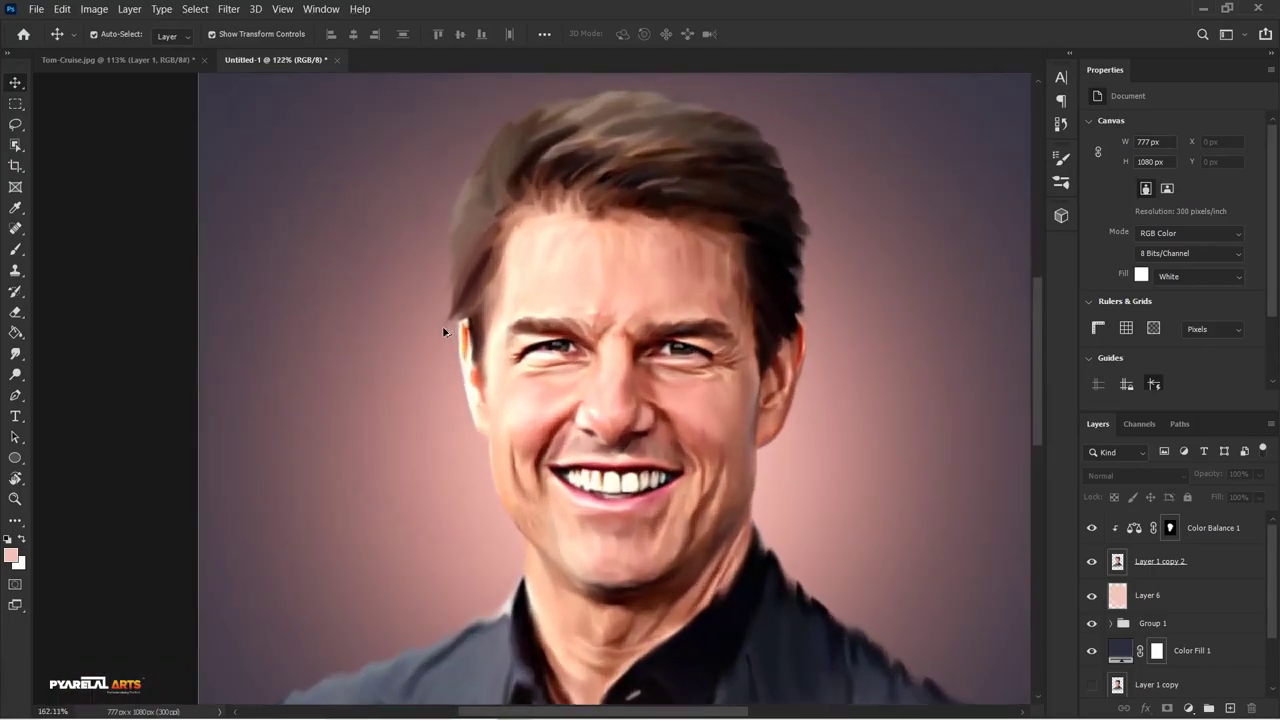
pyautogui.scroll(2, 444, 331)
pyautogui.scroll(1, 444, 332)
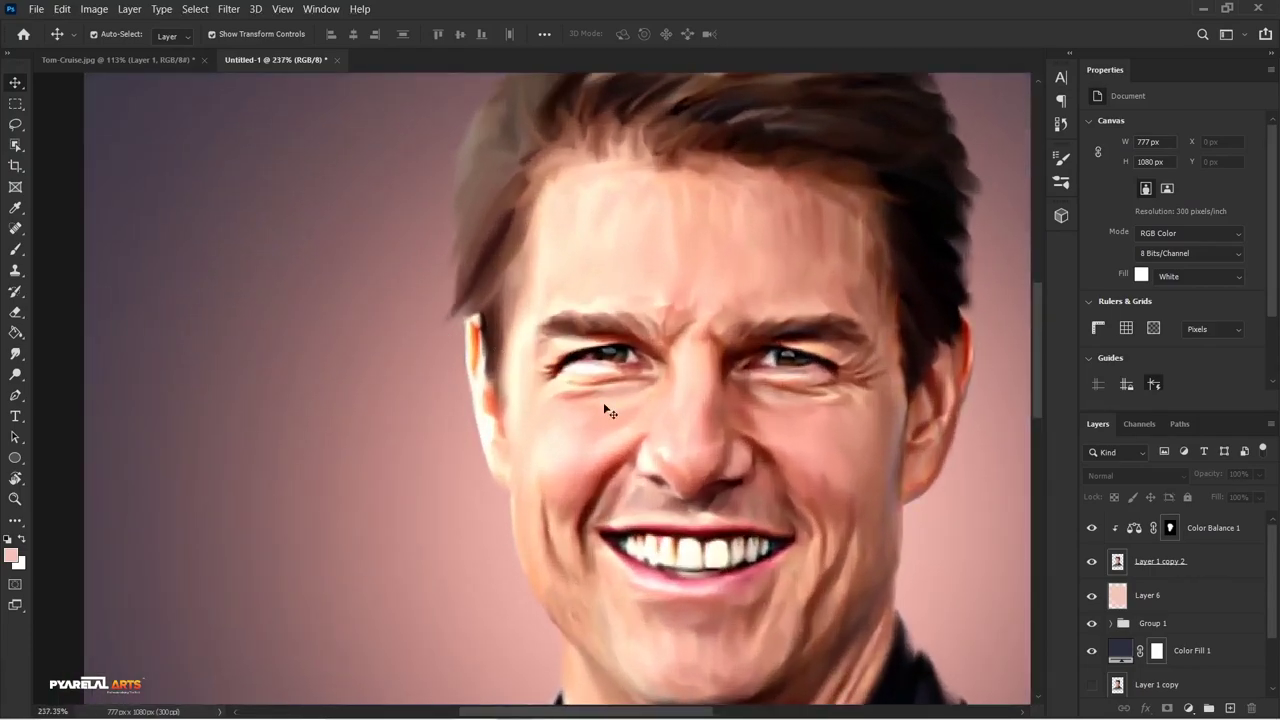
pyautogui.click(1120, 566)
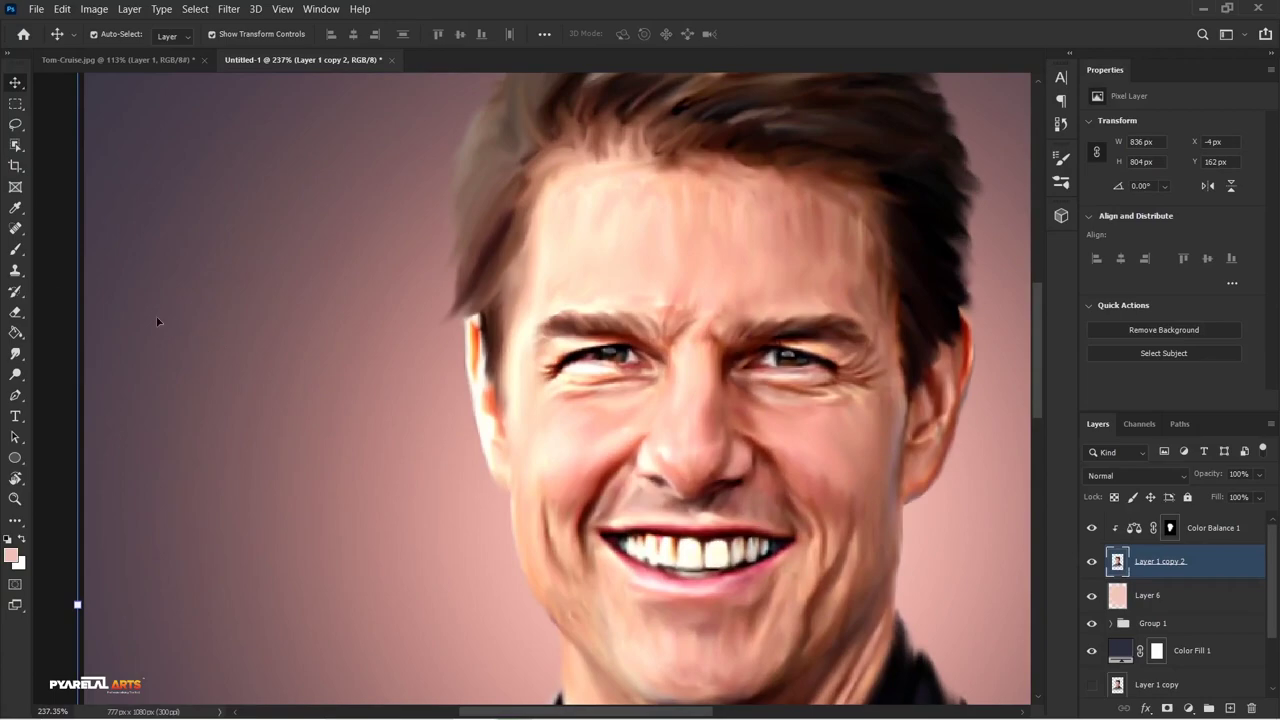
pyautogui.click(21, 359)
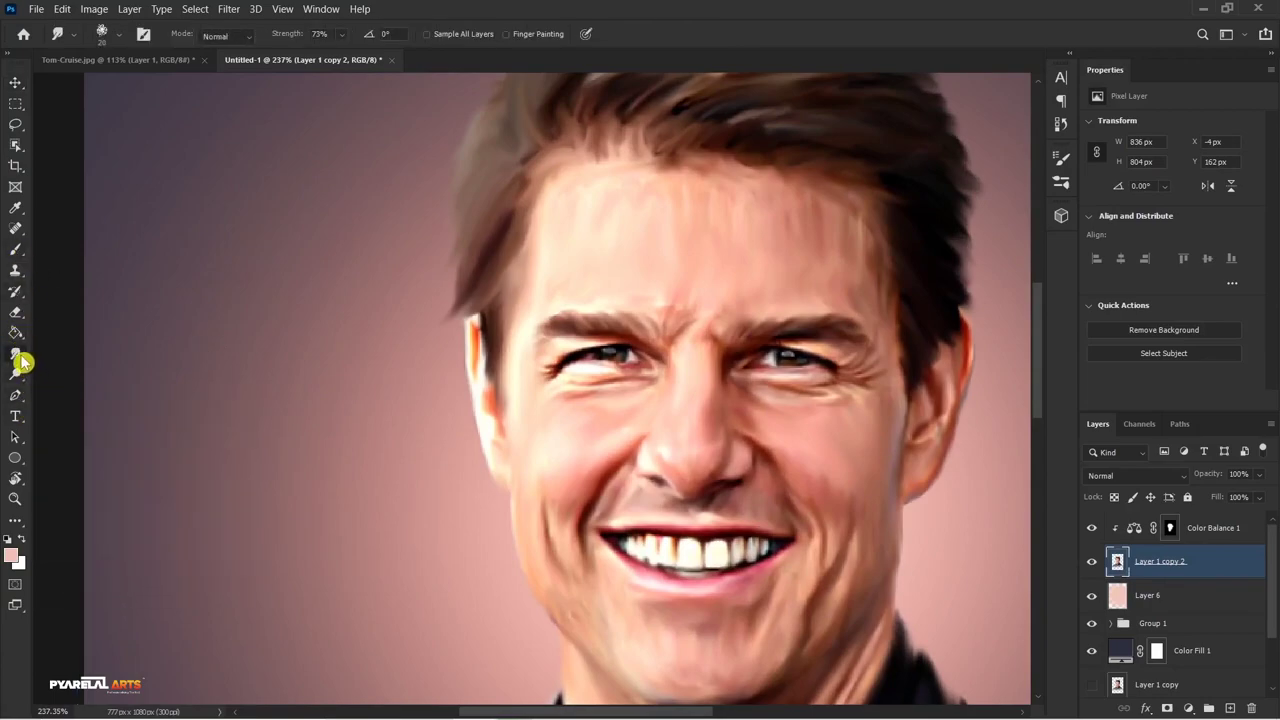
# Smudge the left temple hair edge outward into the backdrop with three strokes
pyautogui.scroll(2, 493, 367)
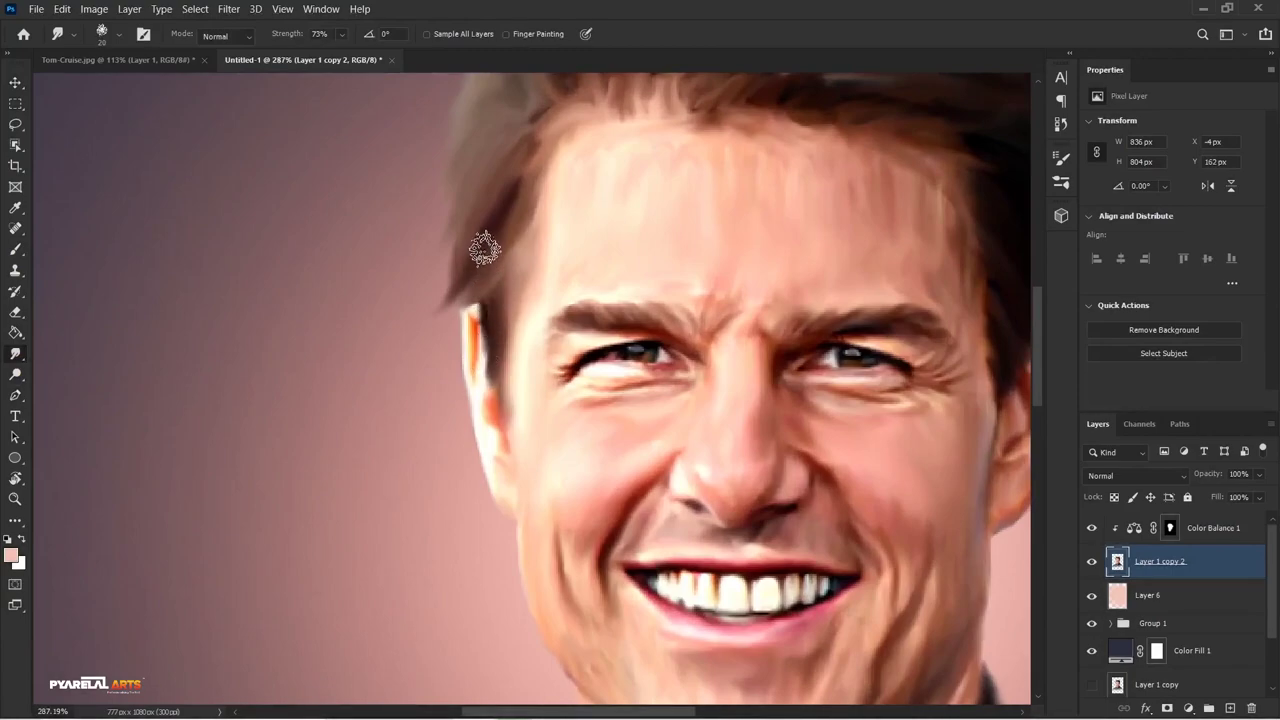
pyautogui.moveTo(503, 298); pyautogui.dragTo(412, 295)
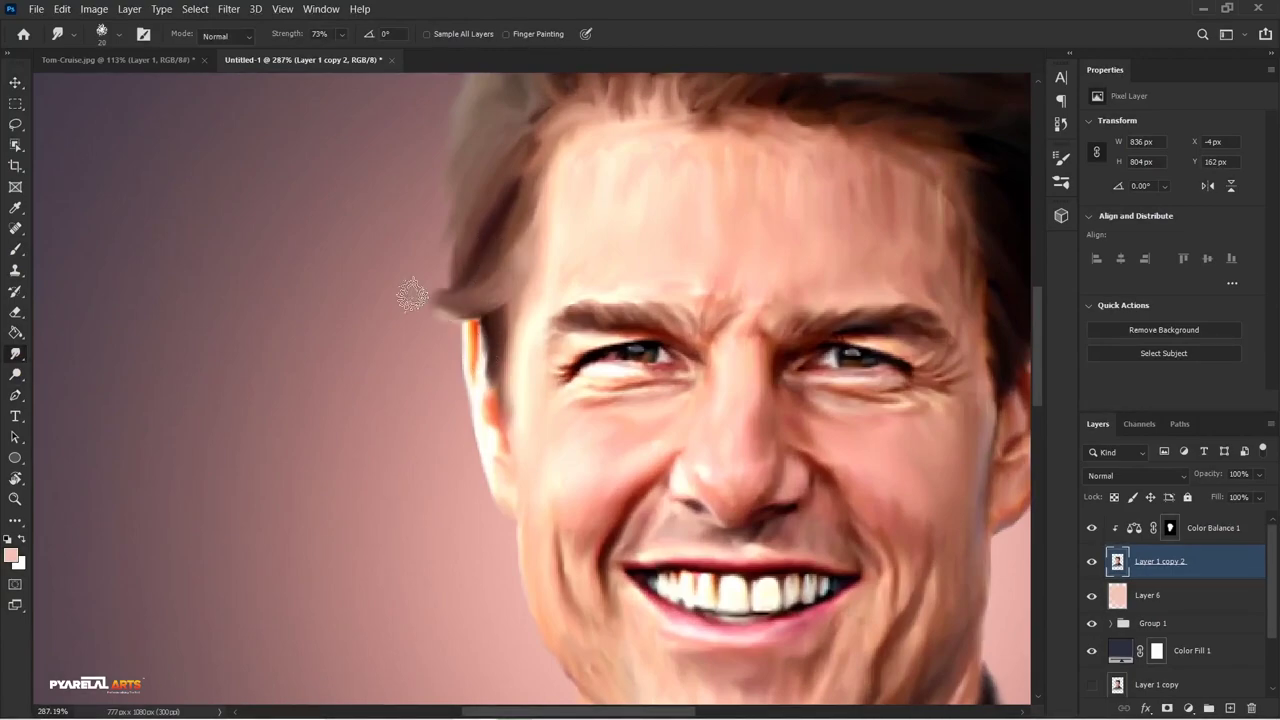
pyautogui.moveTo(517, 248); pyautogui.dragTo(383, 305)
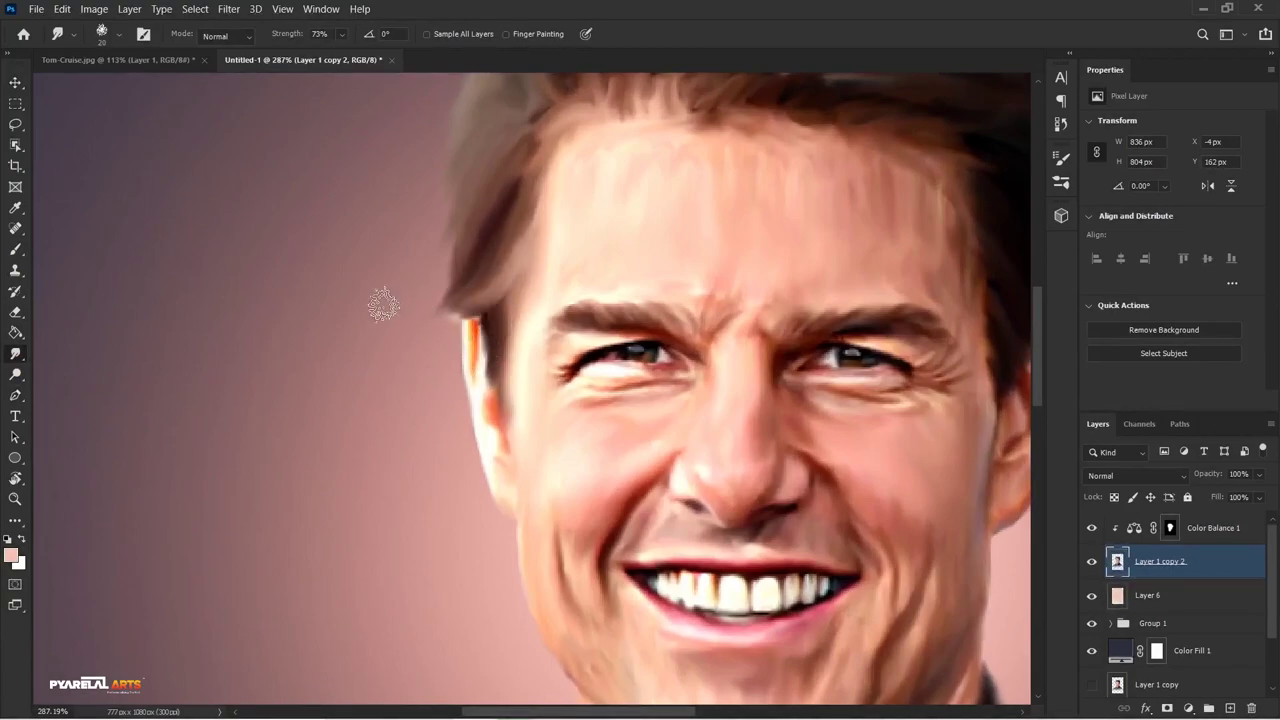
pyautogui.moveTo(520, 232); pyautogui.dragTo(379, 320)
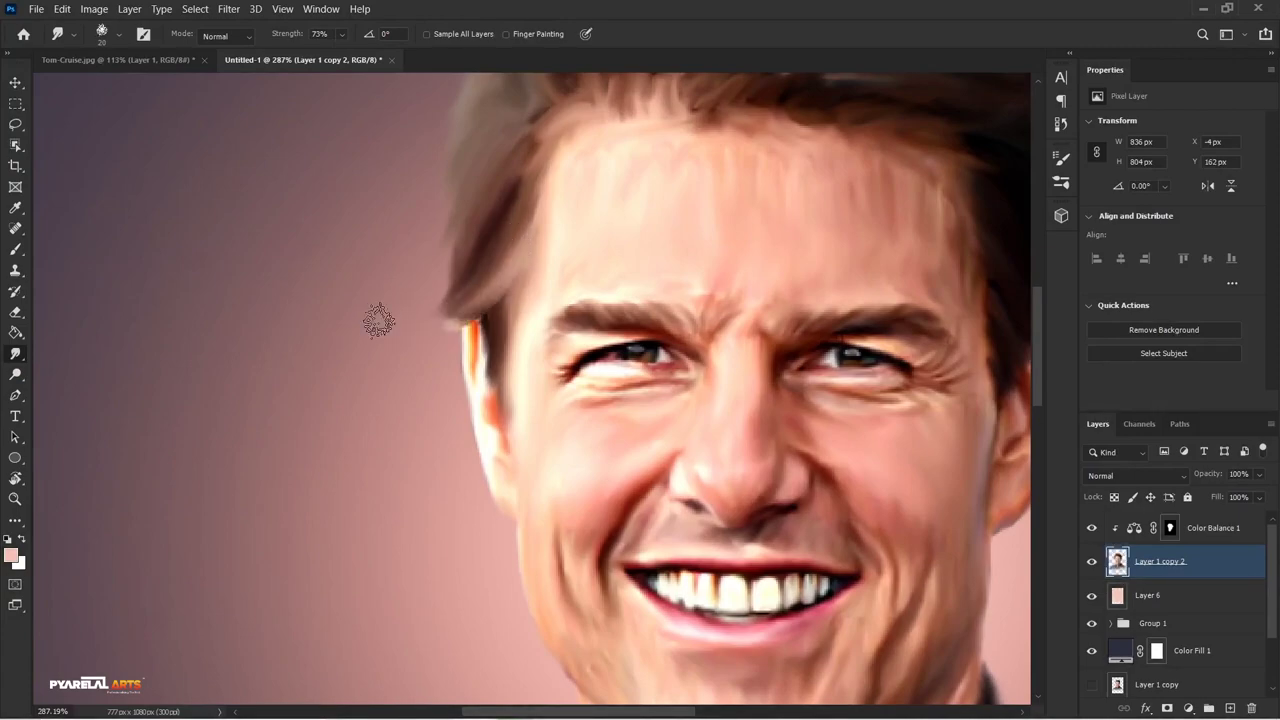
pyautogui.scroll(-5, 468, 370)
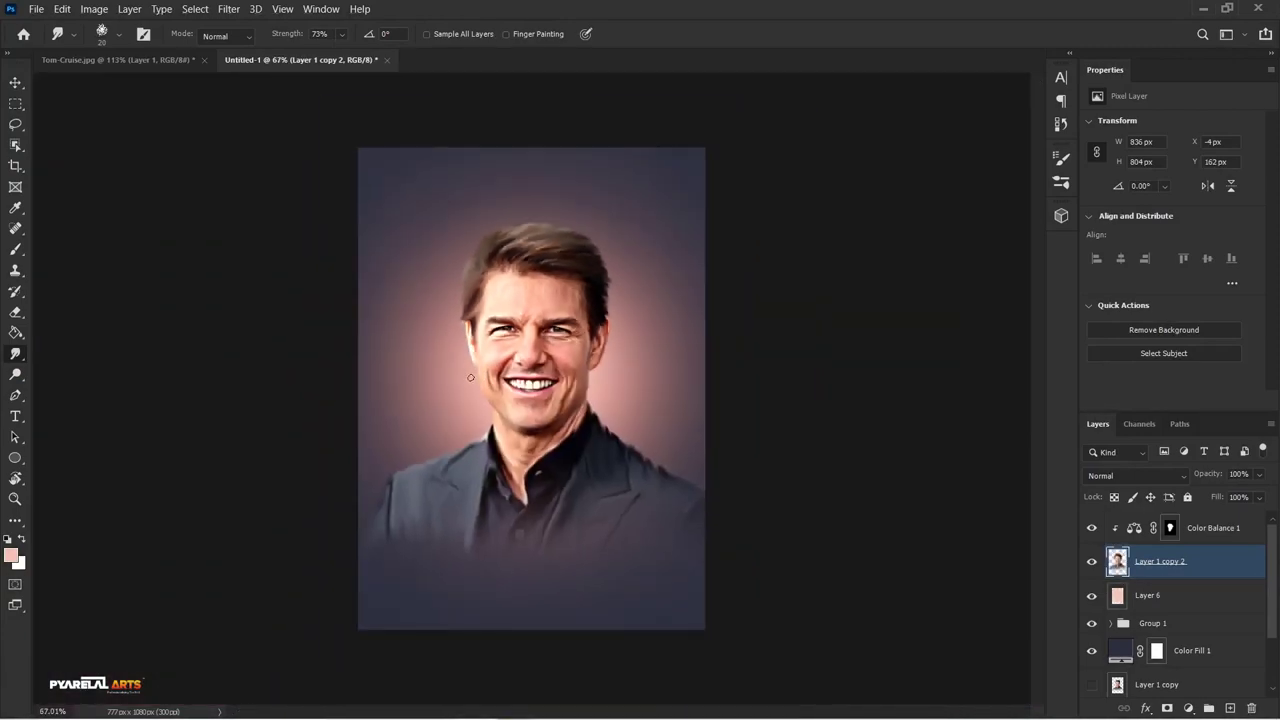
# Toggle the Color Fill 1 backdrop off and on to compare, then select Color Fill 1
pyautogui.scroll(1, 470, 377)
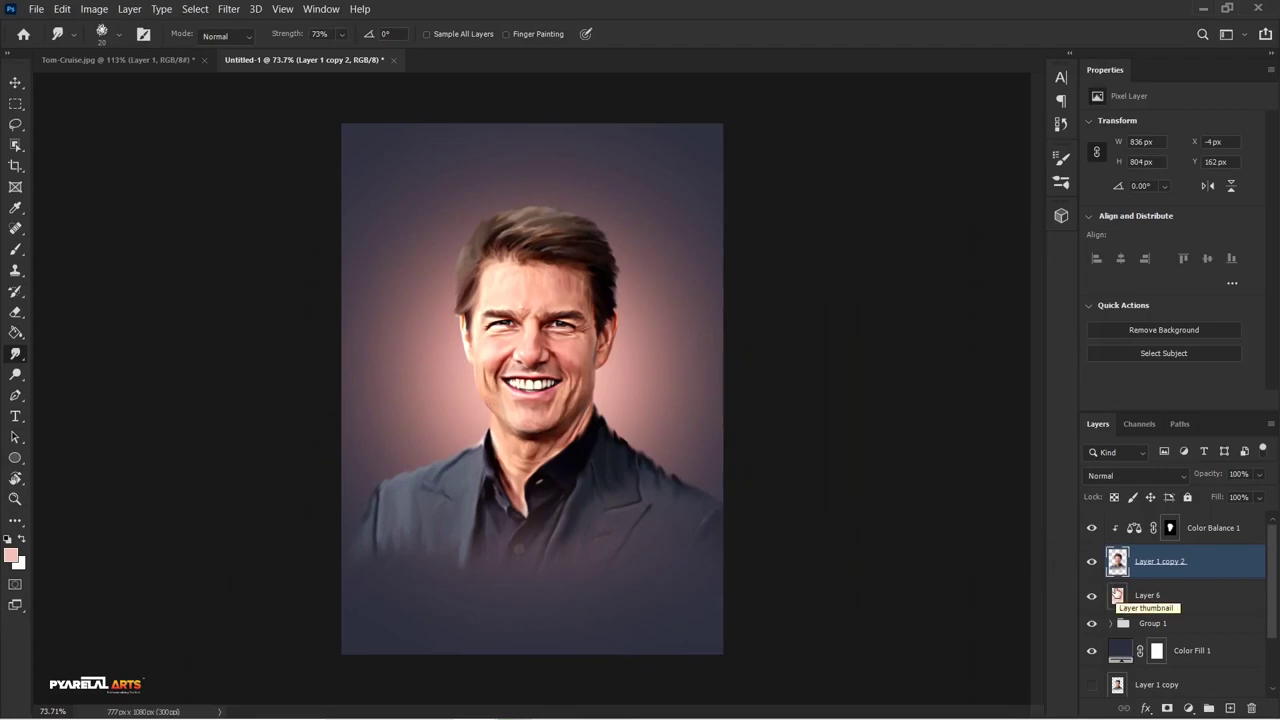
pyautogui.click(1095, 654)
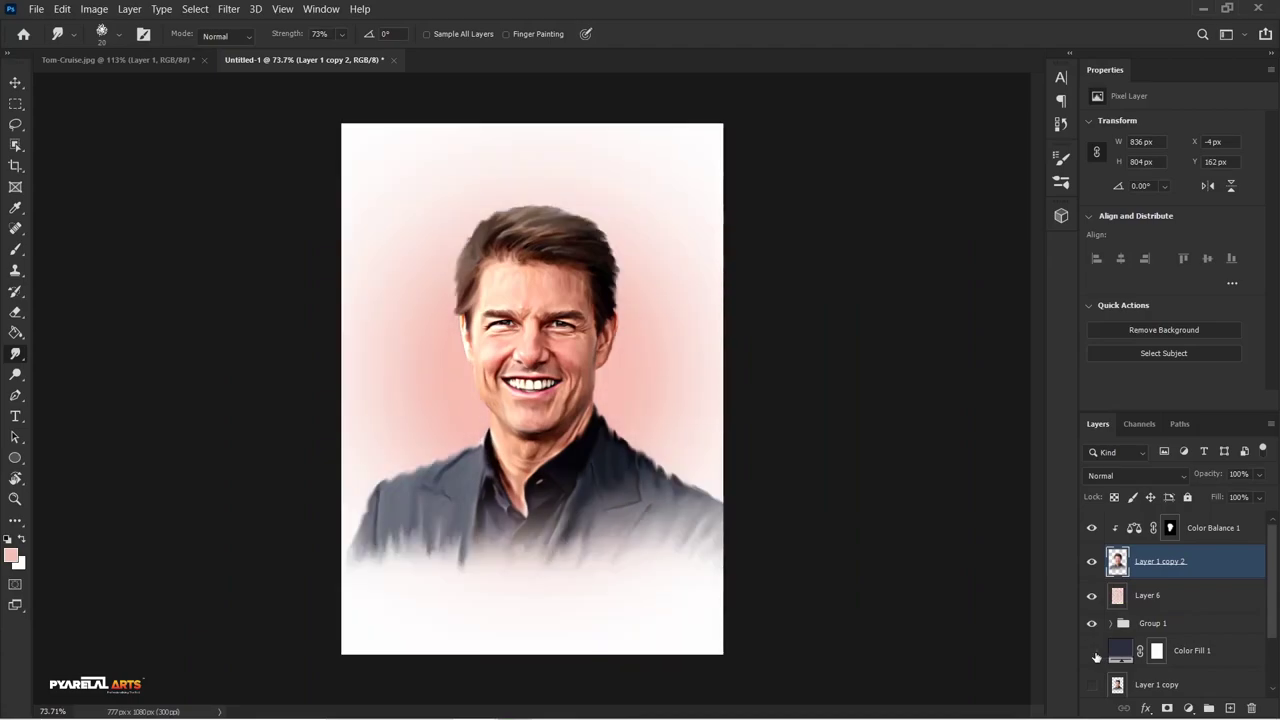
pyautogui.click(1092, 652)
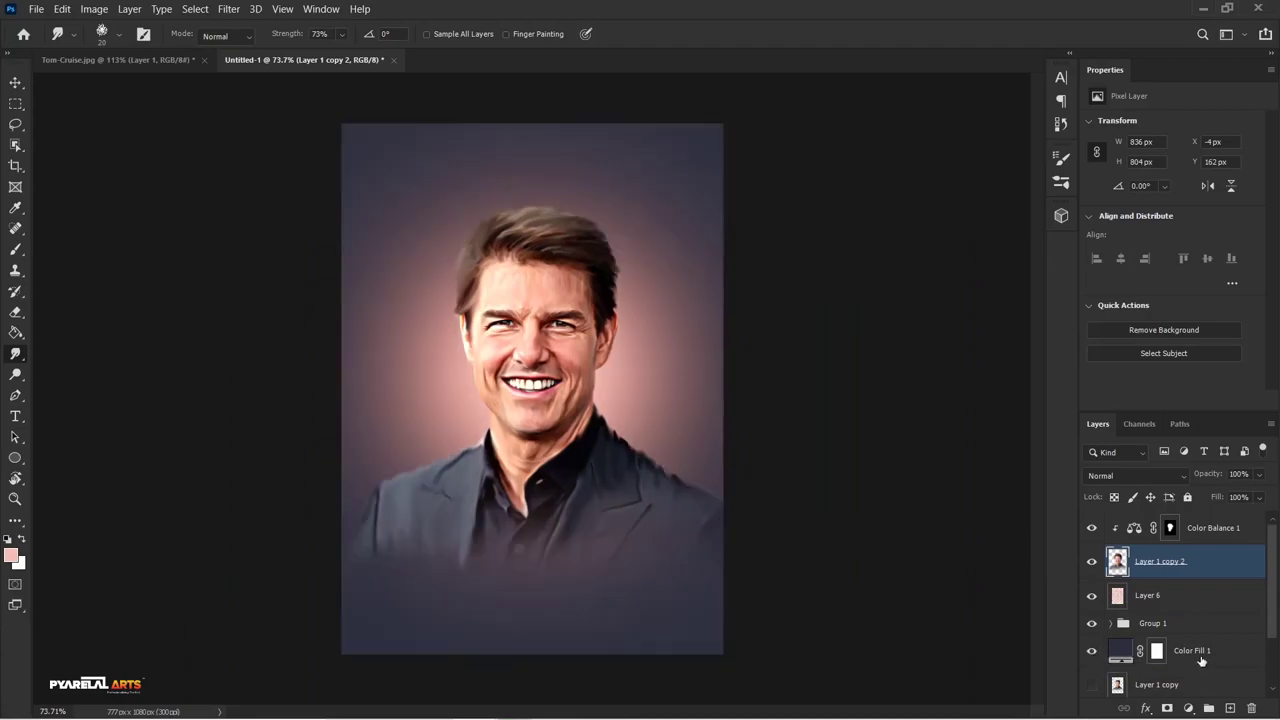
pyautogui.click(1201, 660)
# Group Color Fill 1 through Color Balance 1 as Group 2, duplicate it, and add empty Layer 7
pyautogui.keyDown('shift'); pyautogui.click(1208, 535); pyautogui.keyUp('shift')
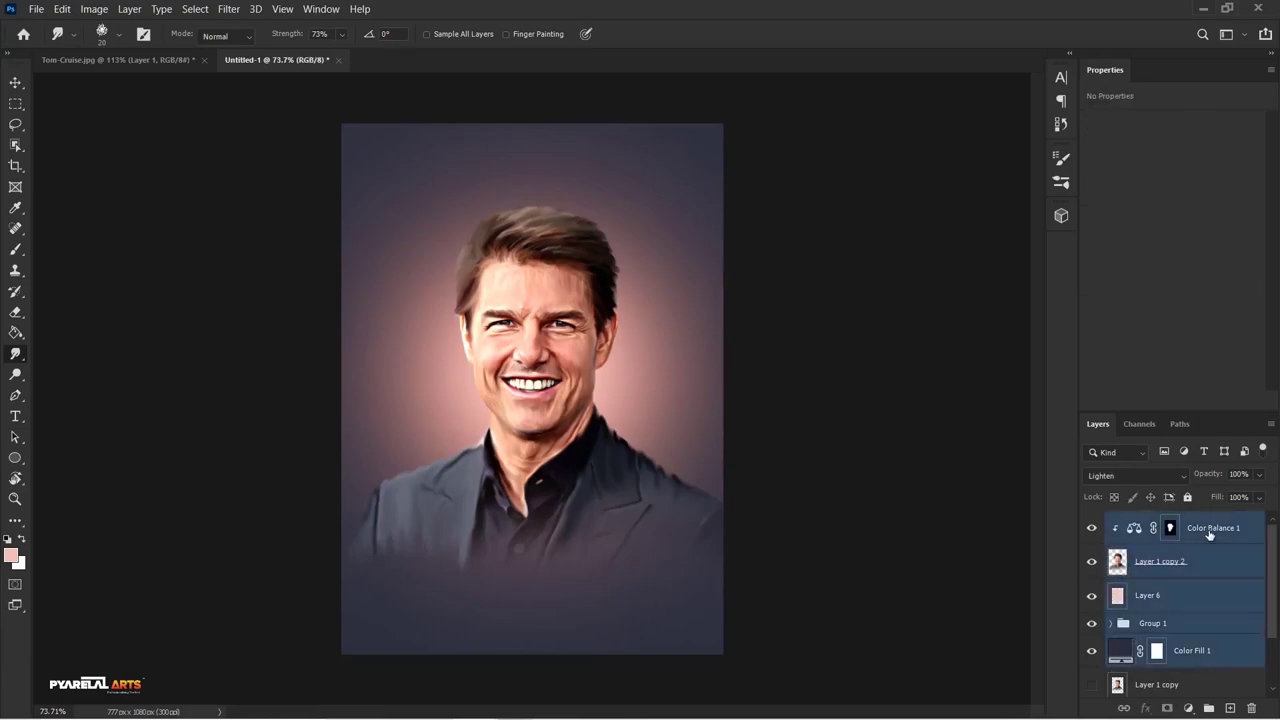
pyautogui.hotkey('ctrl', 'g')
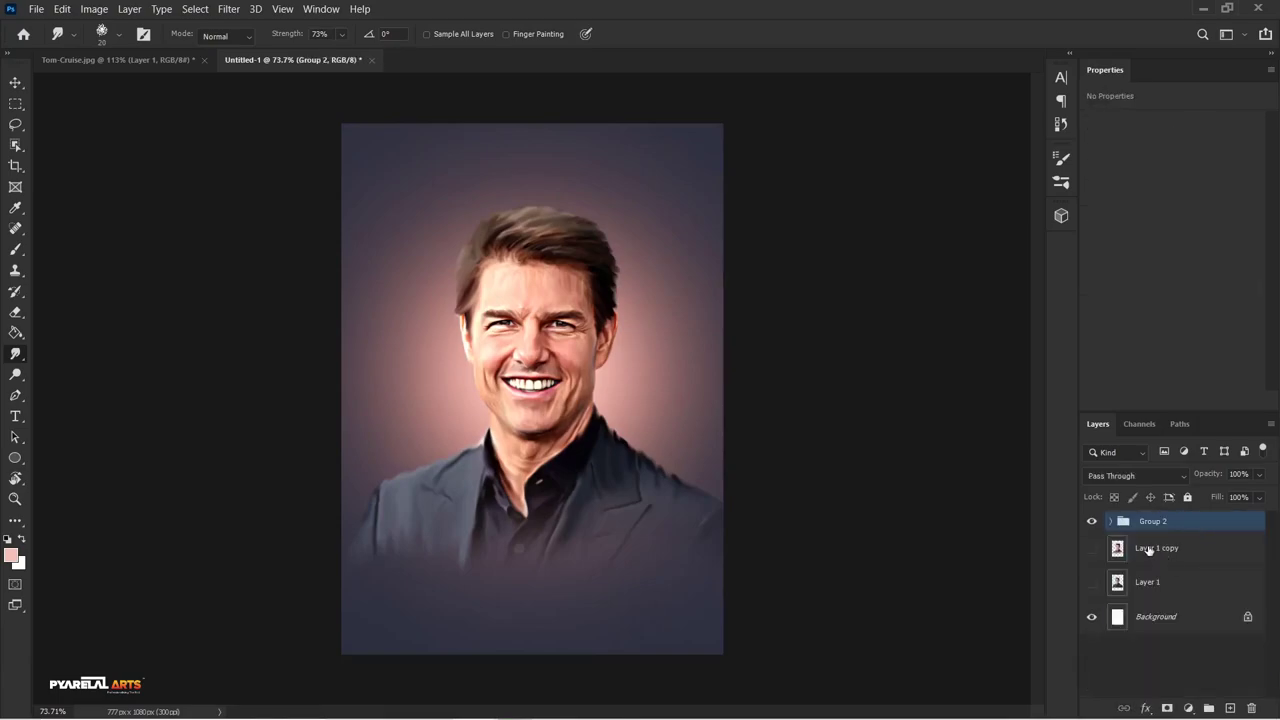
pyautogui.hotkey('ctrl', 'j')
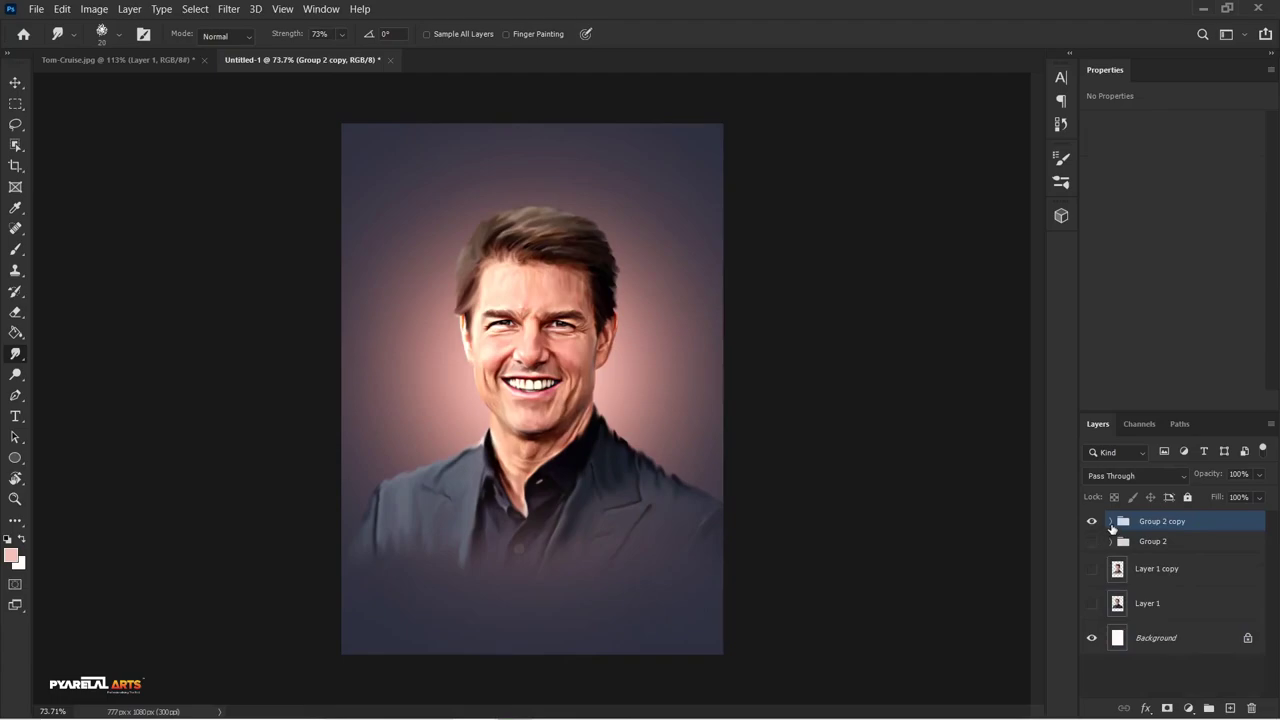
pyautogui.click(1230, 708)
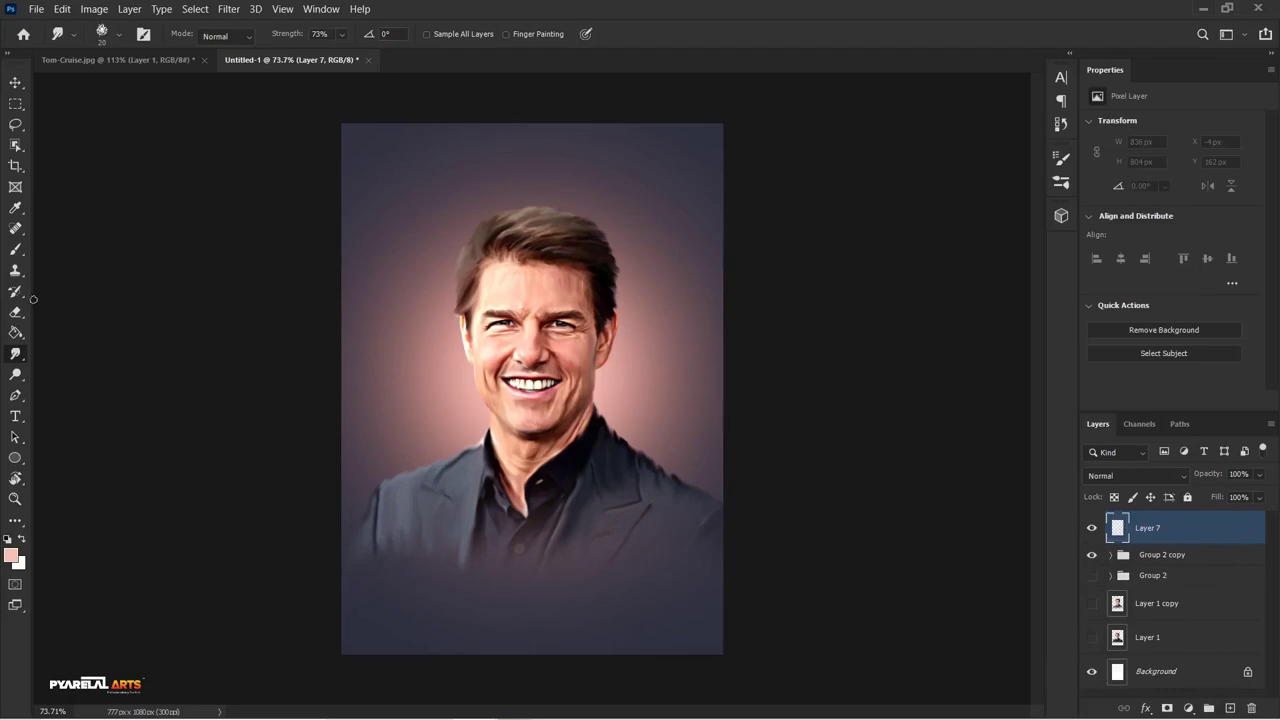
pyautogui.click(15, 249)
pyautogui.click(445, 586)
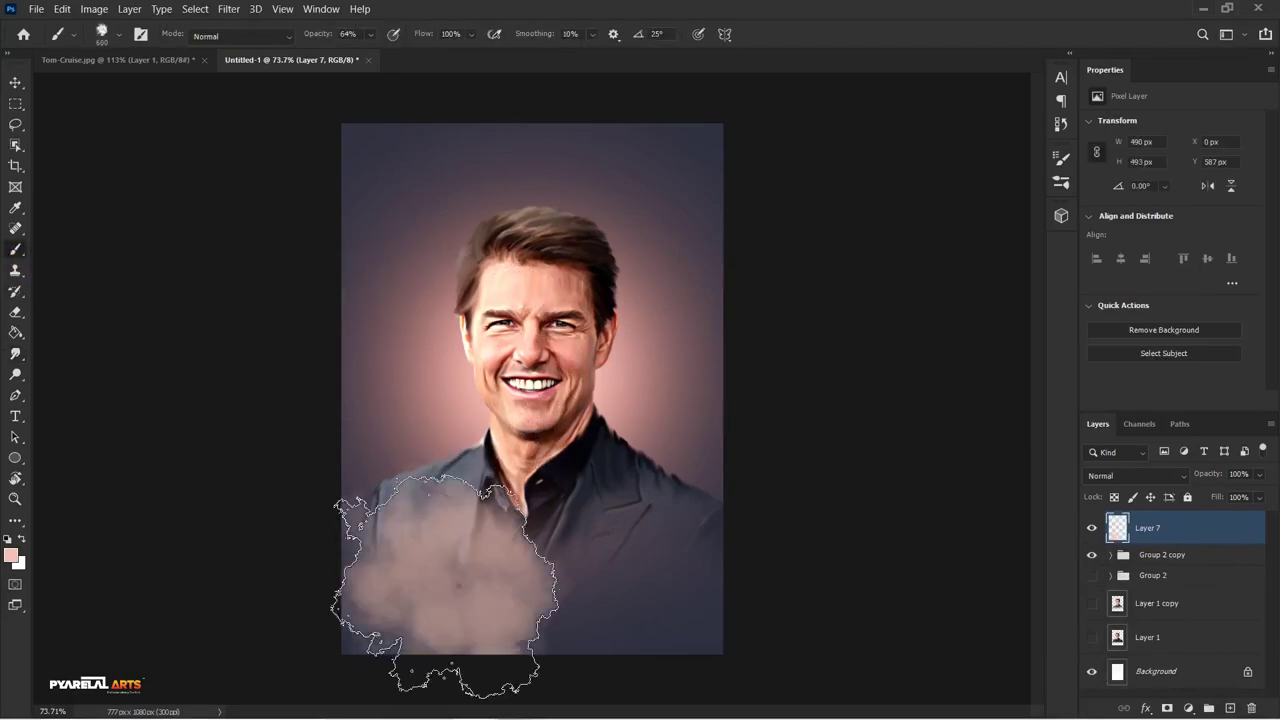
pyautogui.moveTo(578, 590)
pyautogui.mouseDown()
pyautogui.moveTo(470, 610)
pyautogui.moveTo(400, 600)
pyautogui.mouseUp()
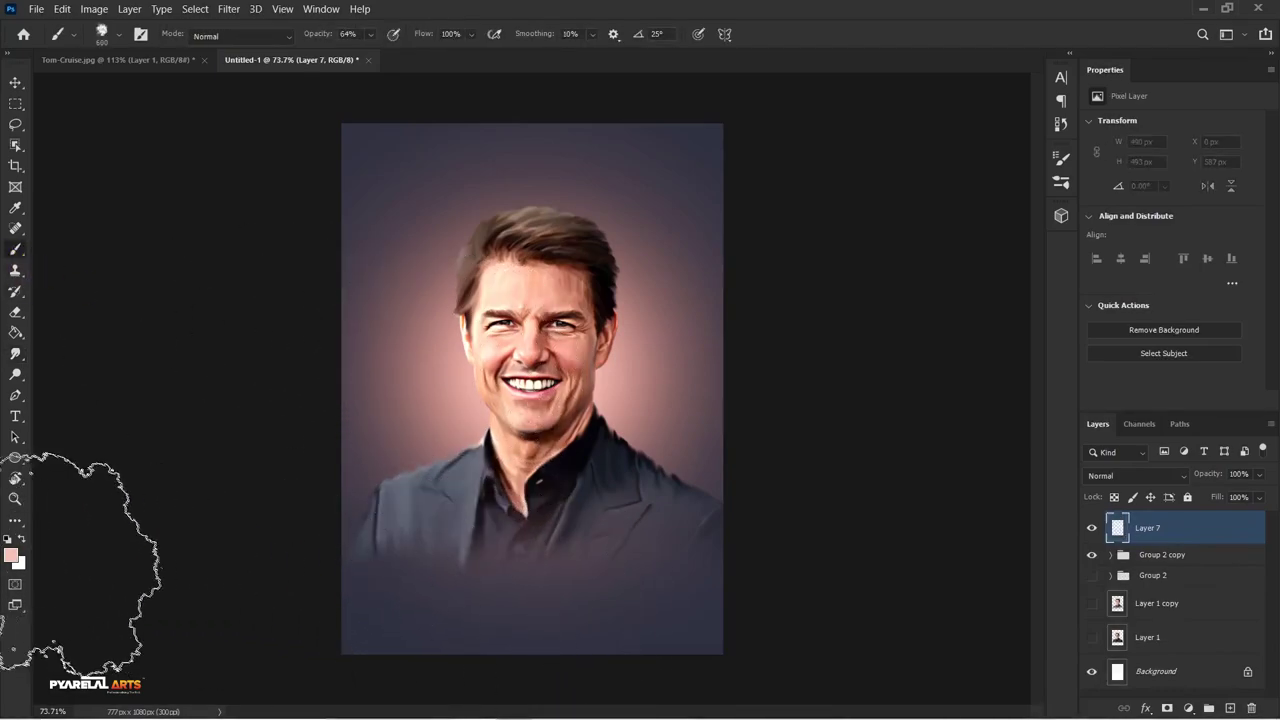
pyautogui.click(21, 539)
pyautogui.click(405, 610)
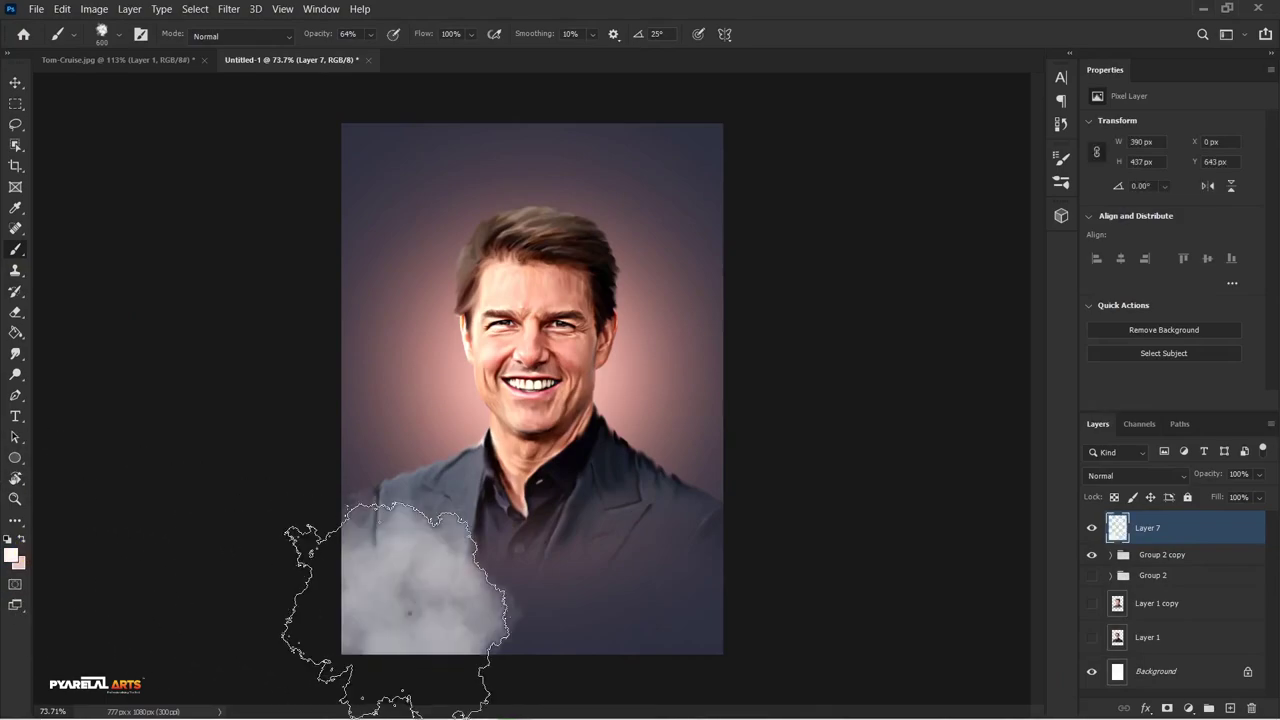
pyautogui.hotkey('ctrl', 'z')
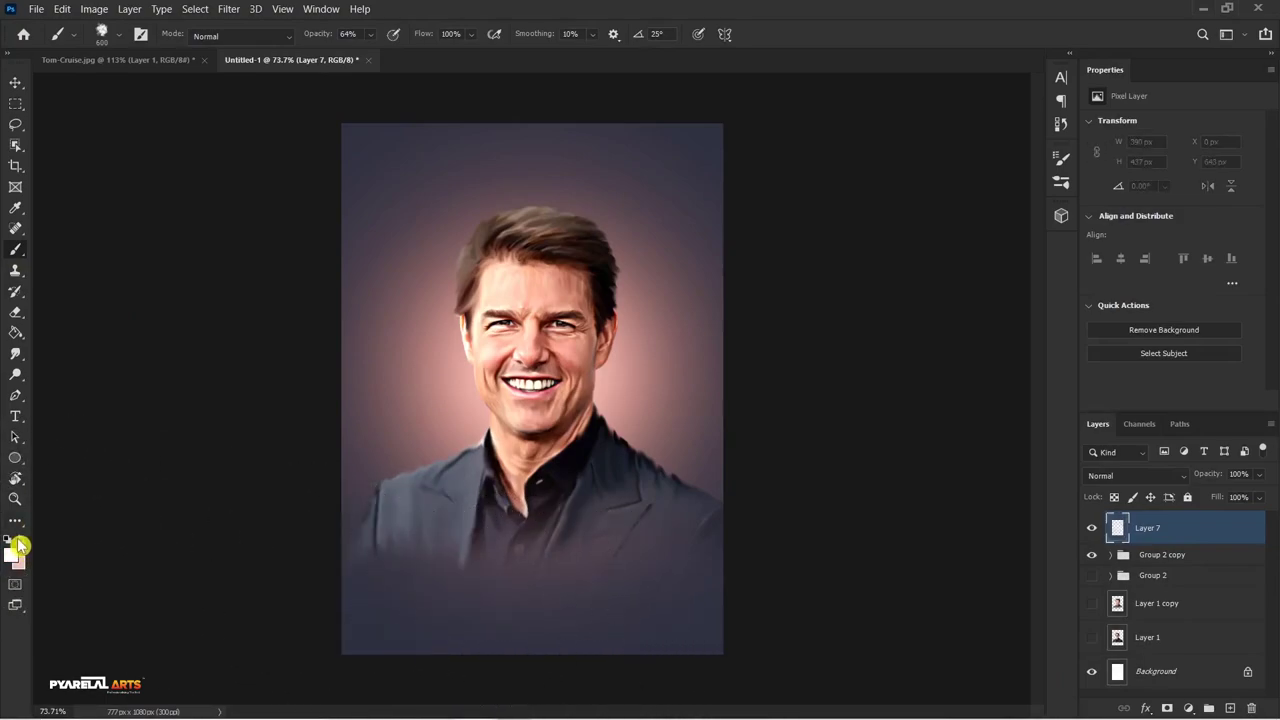
pyautogui.click(21, 541)
pyautogui.click(1166, 708)
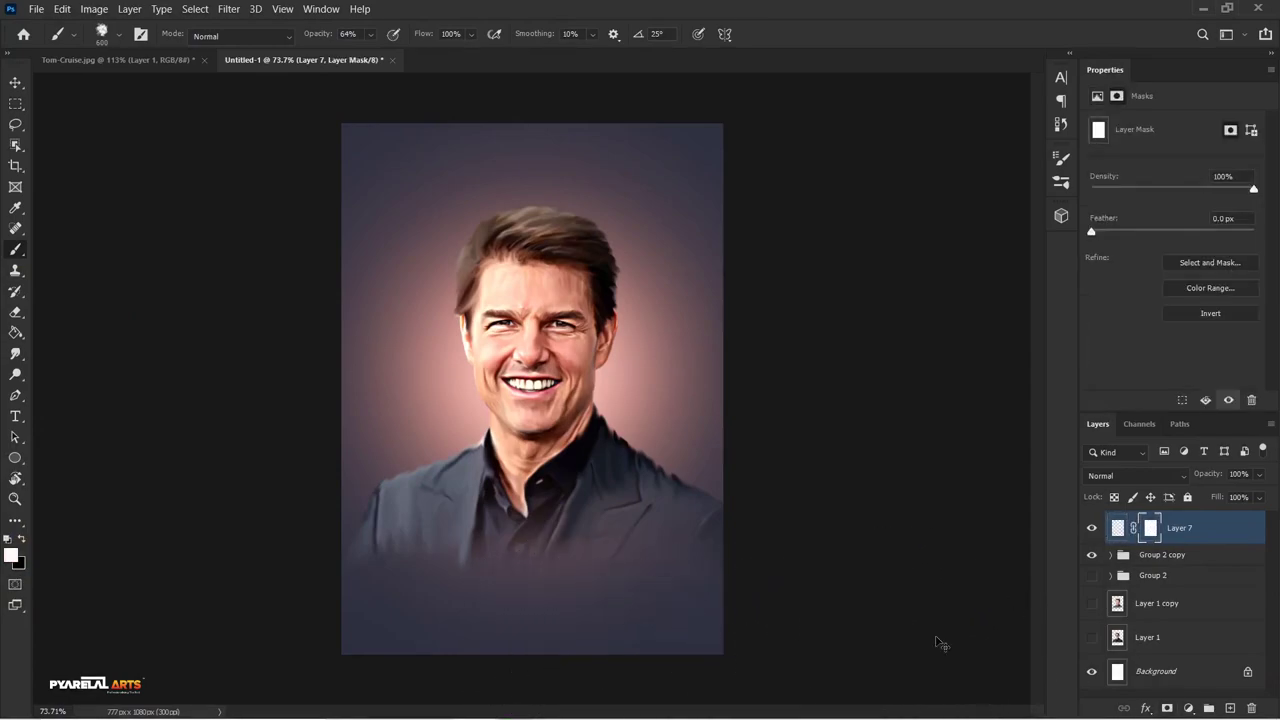
pyautogui.hotkey('ctrl', 'z')
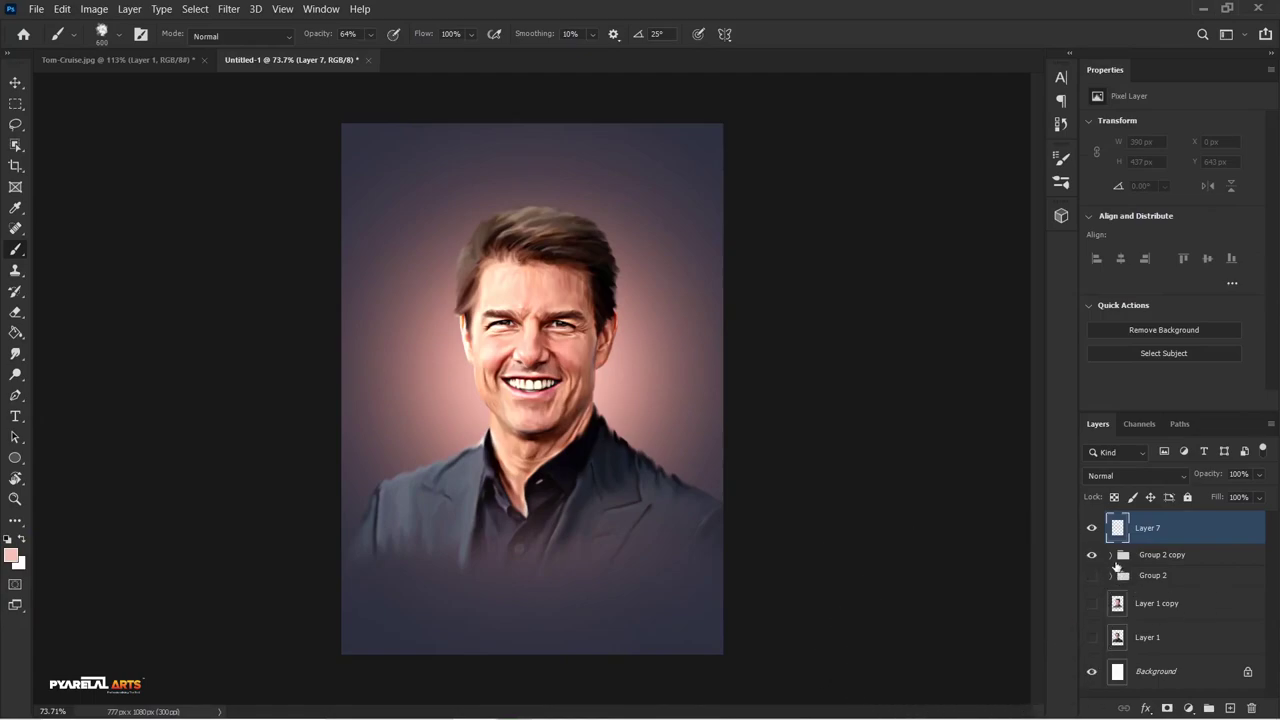
pyautogui.click(1110, 555)
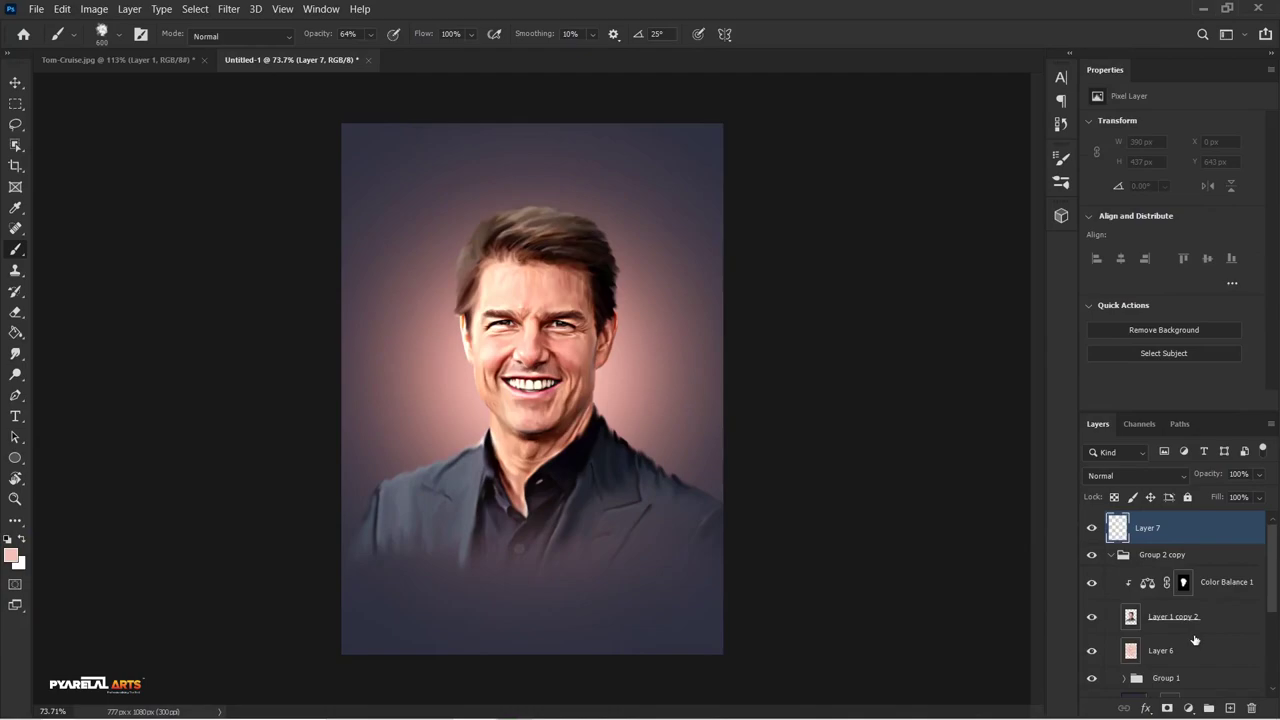
pyautogui.scroll(-2, 1192, 640)
pyautogui.click(1170, 638)
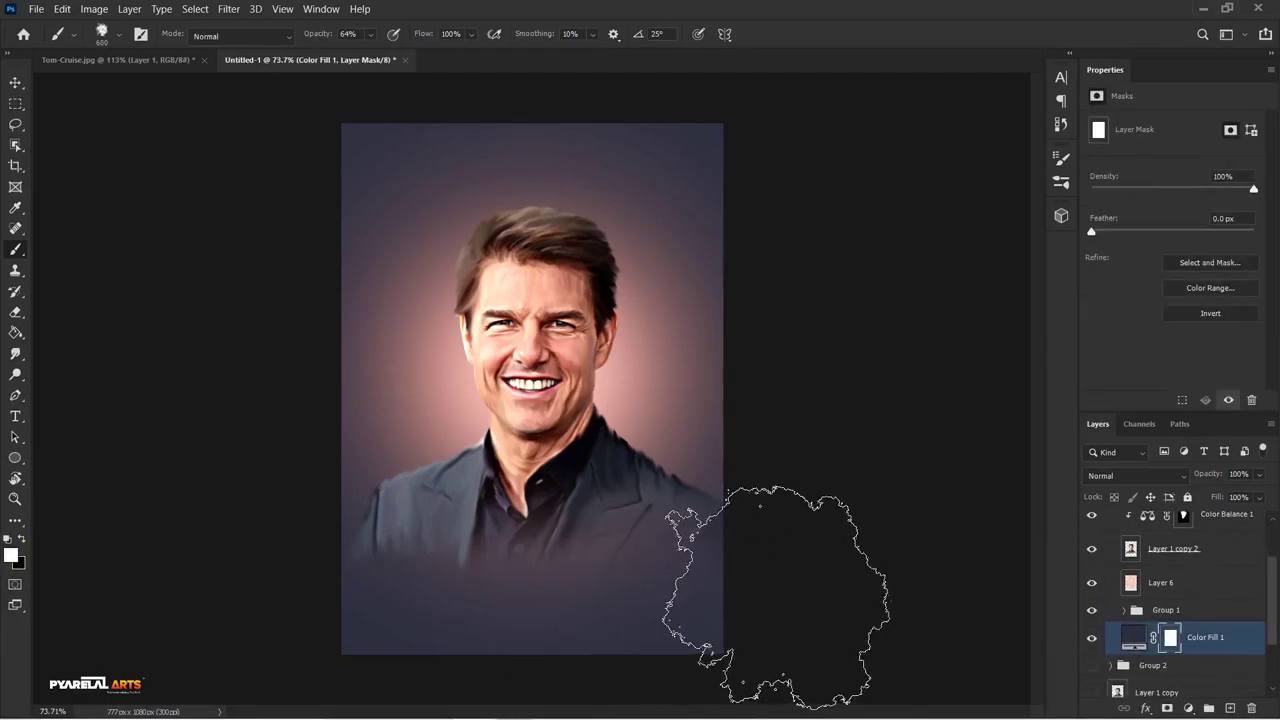
pyautogui.click(21, 540)
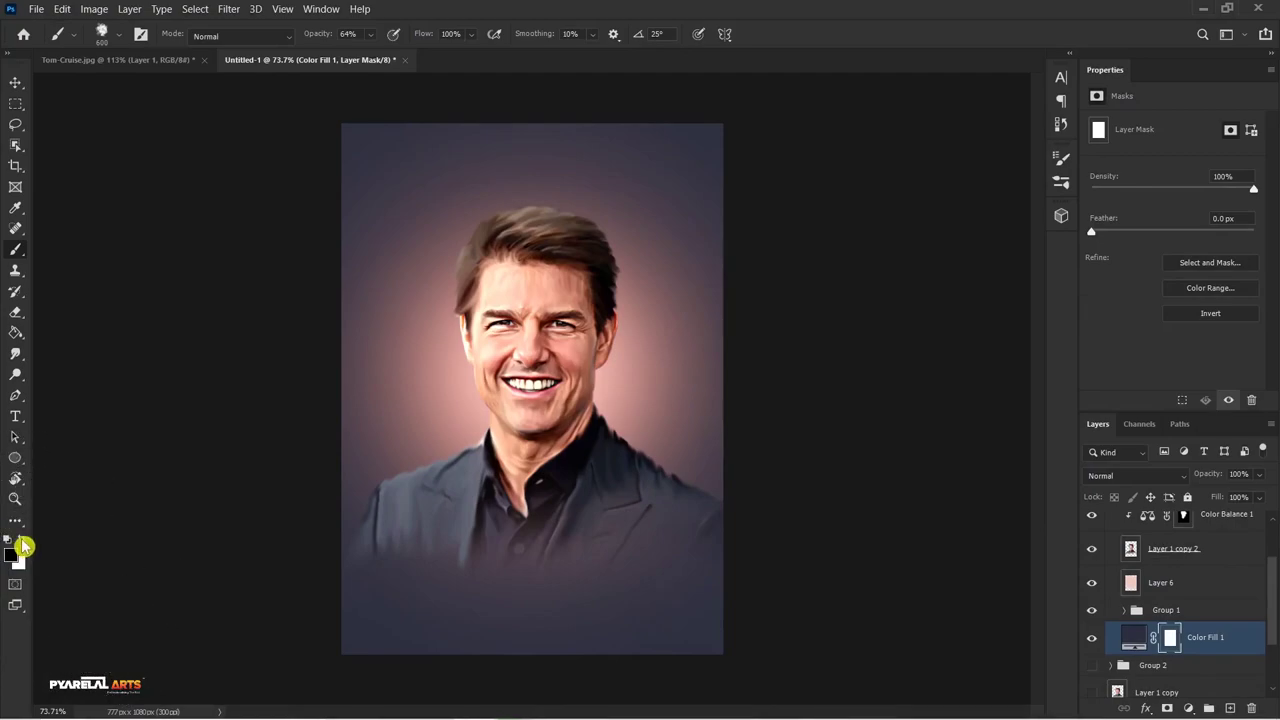
pyautogui.moveTo(385, 620); pyautogui.dragTo(430, 605)
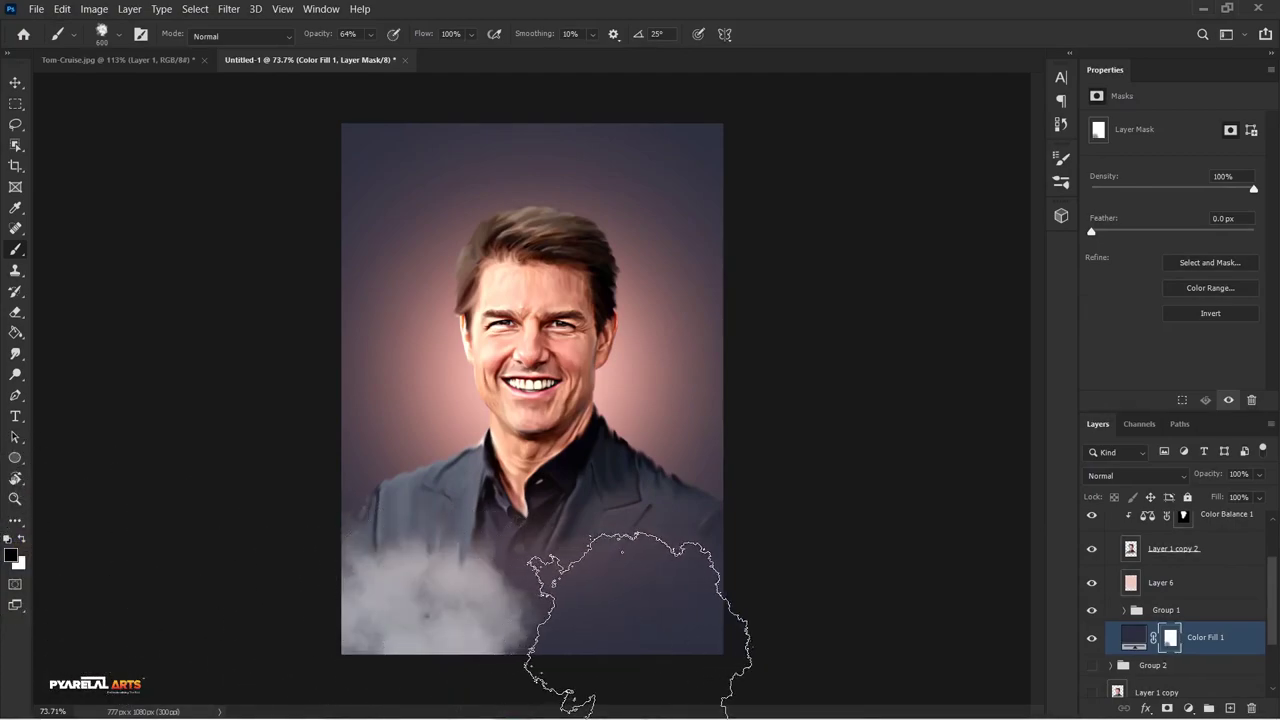
pyautogui.hotkey('ctrl', 'z')
pyautogui.moveTo(421, 617); pyautogui.dragTo(801, 625)
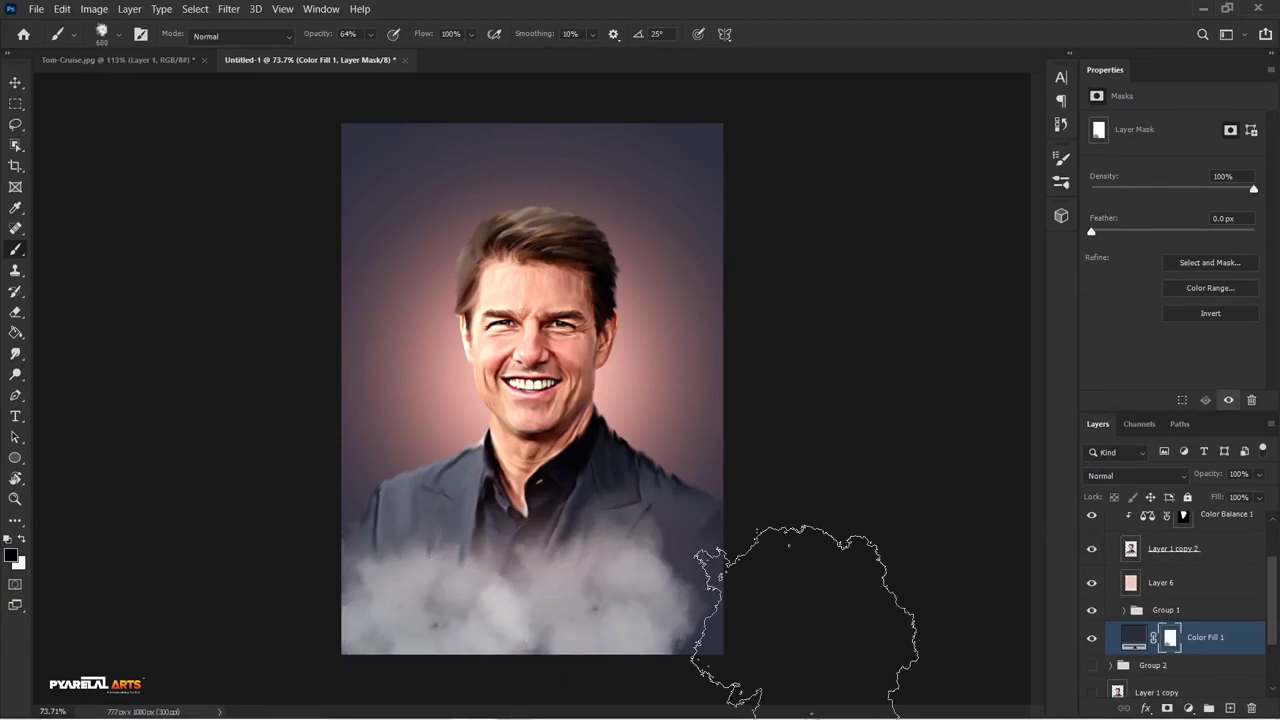
pyautogui.hotkey('ctrl', 'z')
pyautogui.hotkey('ctrl', 'z')
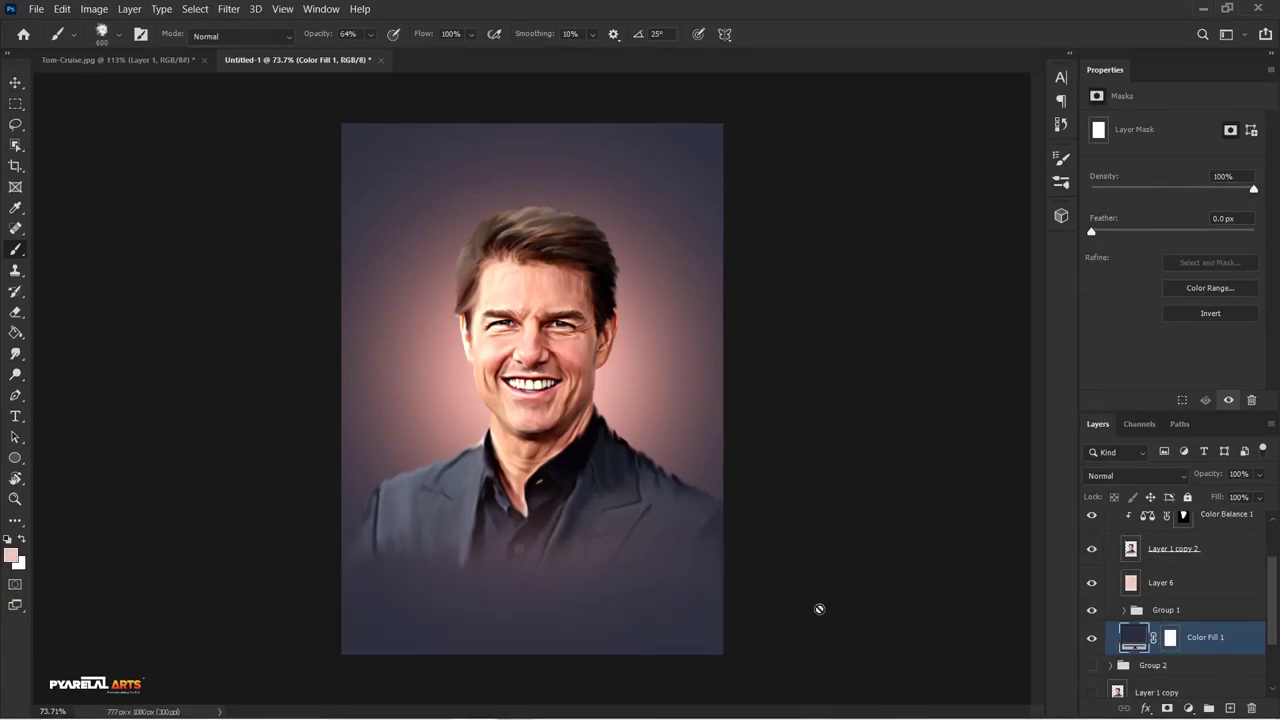
# Collapse Group 2 copy and delete the empty Layer 7
pyautogui.scroll(2, 1203, 606)
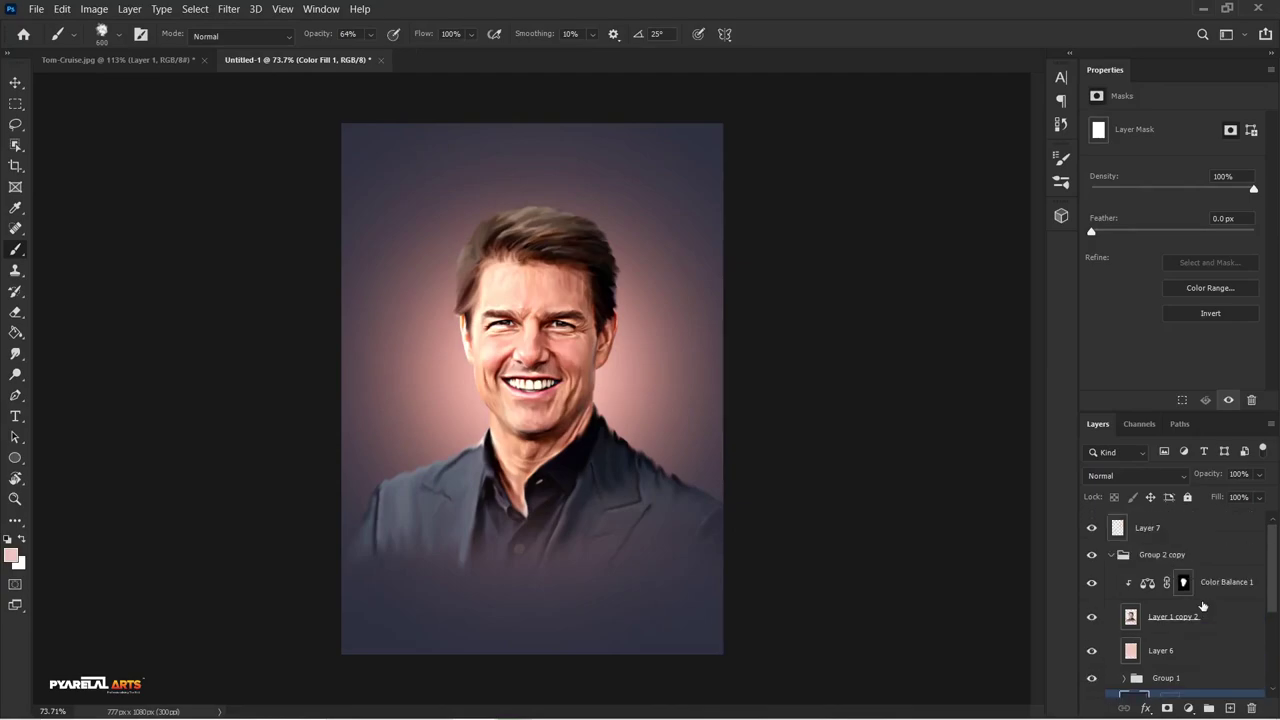
pyautogui.click(1121, 553)
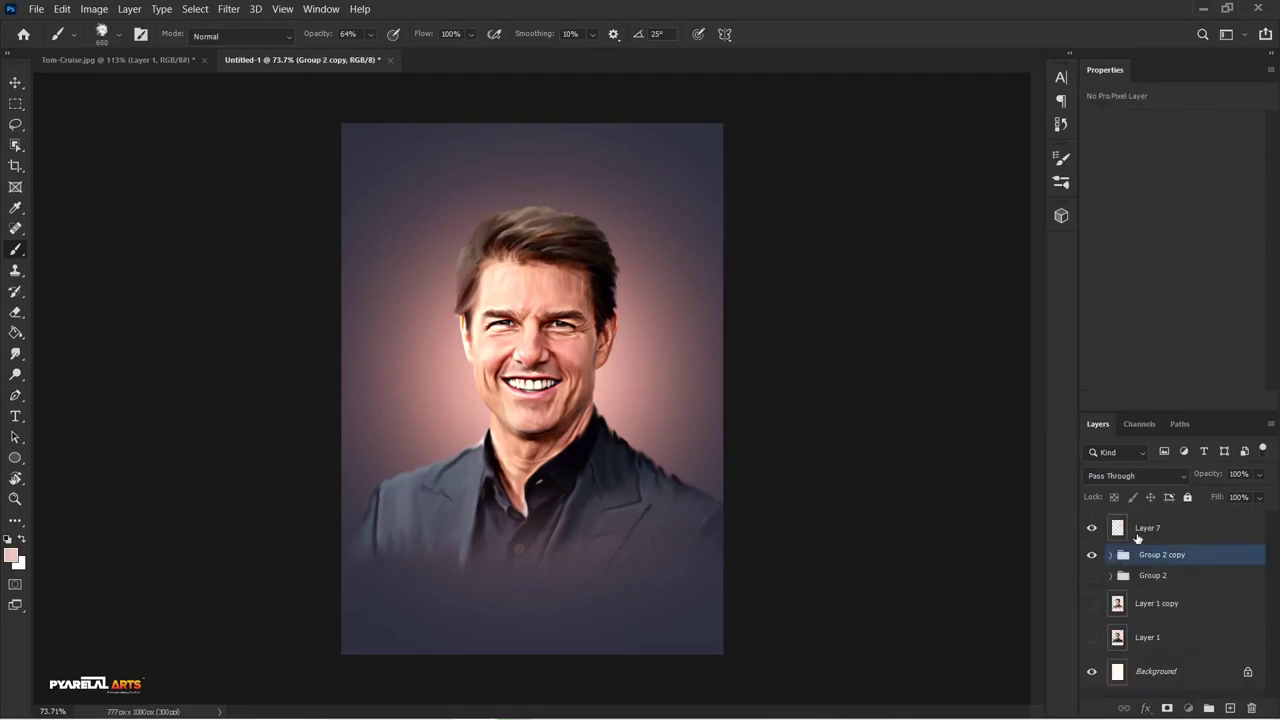
pyautogui.click(1168, 536)
pyautogui.press('Delete')
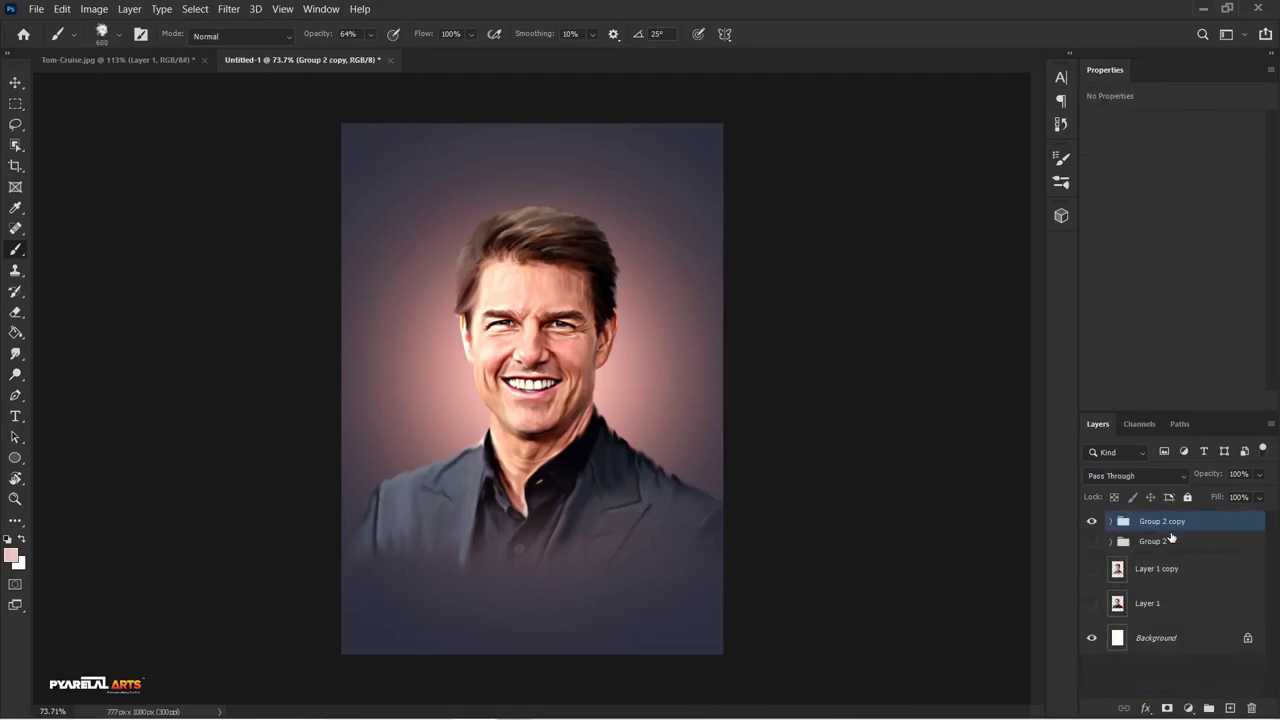
pyautogui.click(1188, 708)
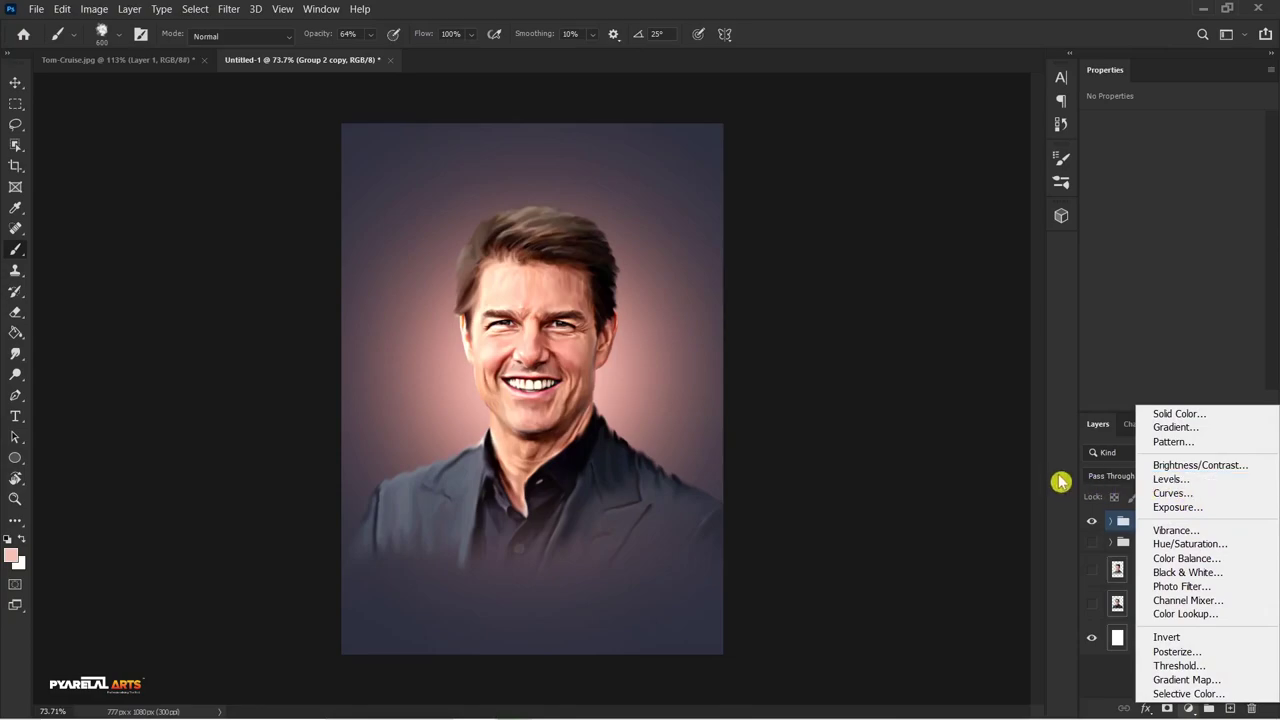
pyautogui.click(1068, 491)
# Merge Color Balance 1 into Layer 1 copy 2 and apply the Camera Raw Filter
pyautogui.click(1110, 528)
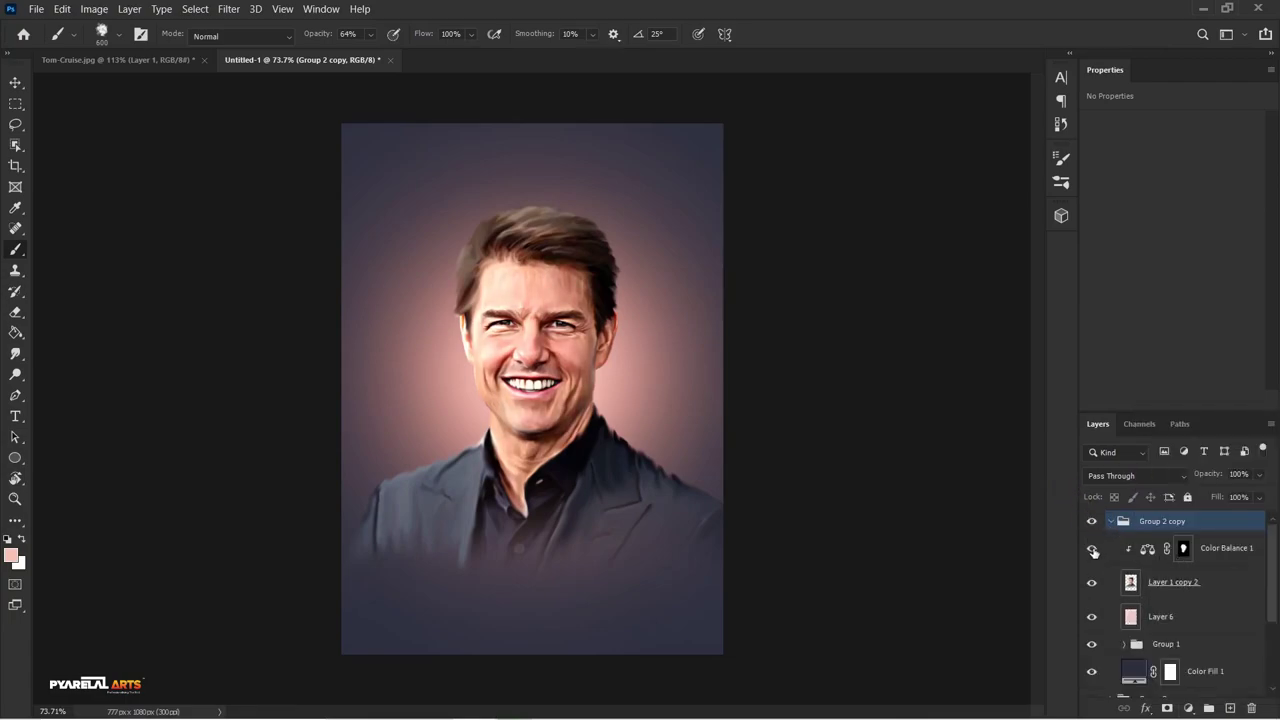
pyautogui.click(1228, 548)
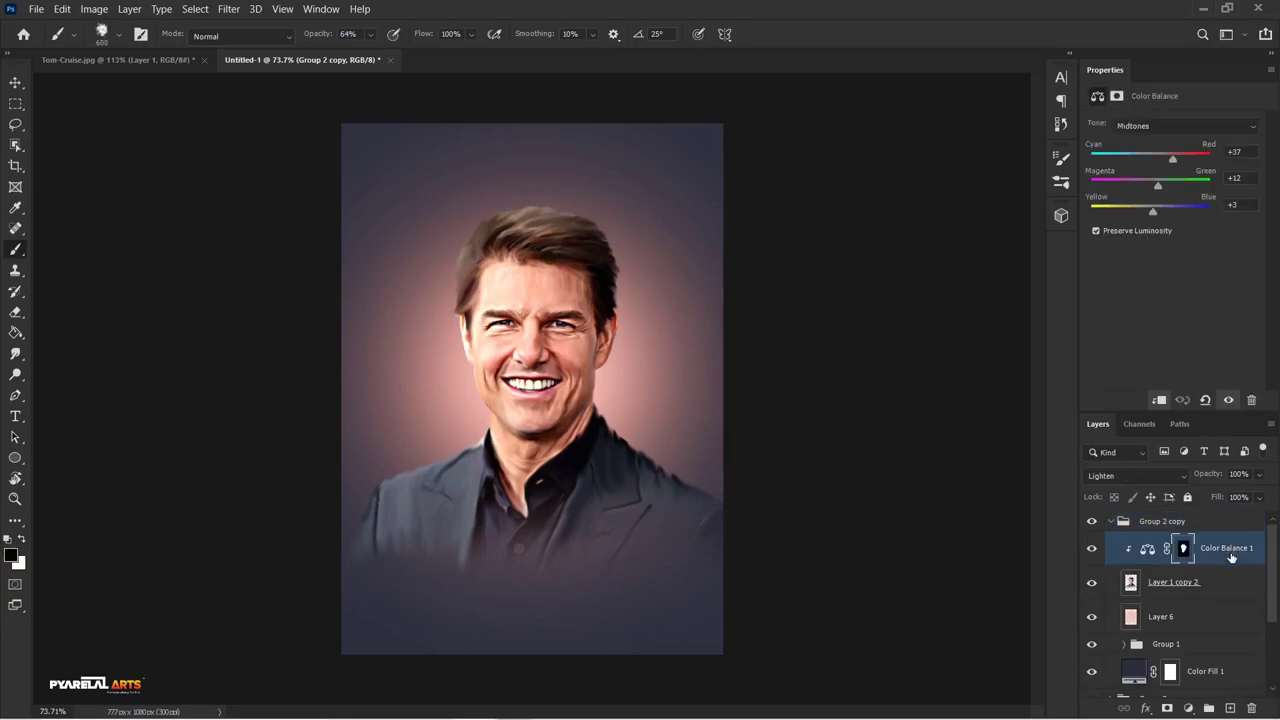
pyautogui.keyDown('shift'); pyautogui.click(1189, 589); pyautogui.keyUp('shift')
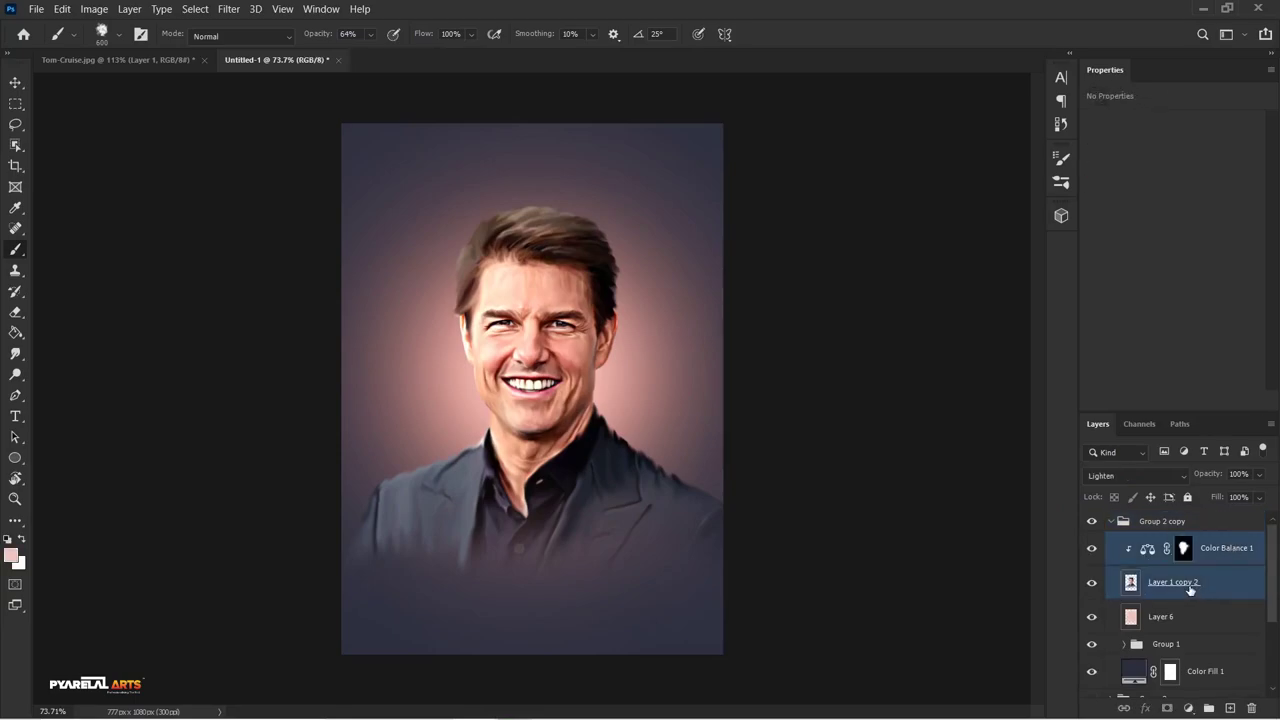
pyautogui.hotkey('ctrl', 'e')
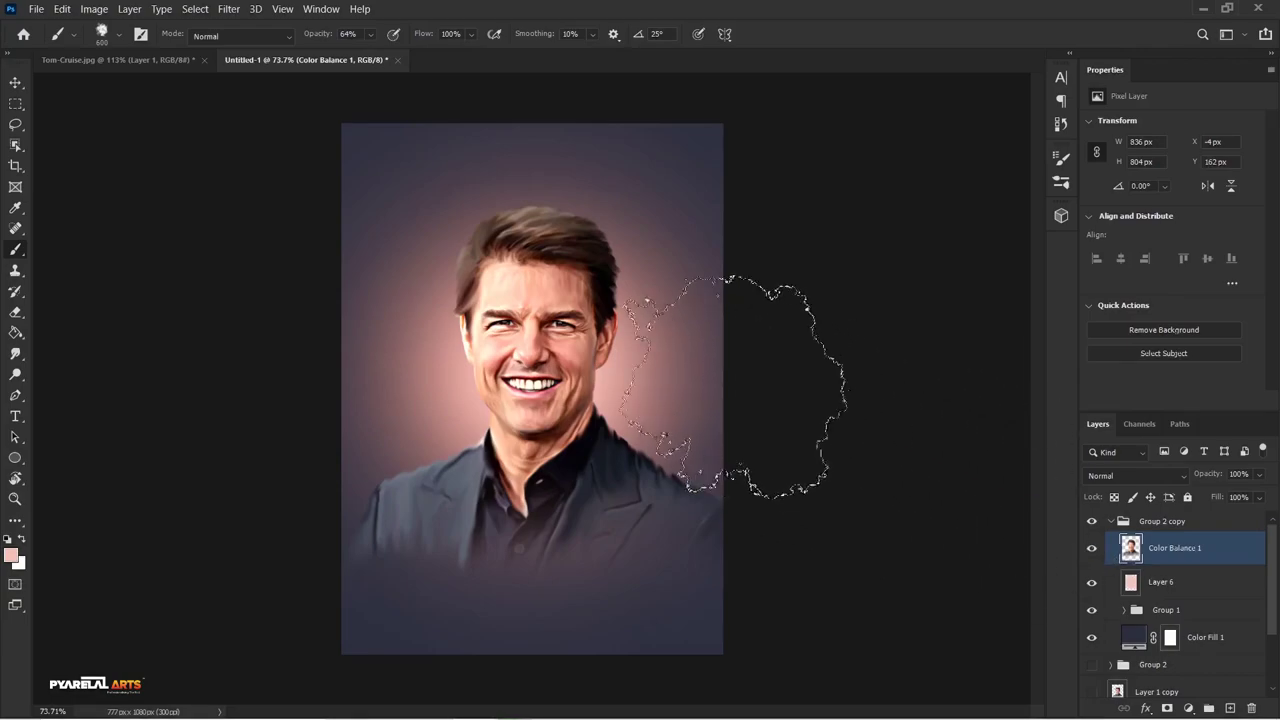
pyautogui.click(238, 10)
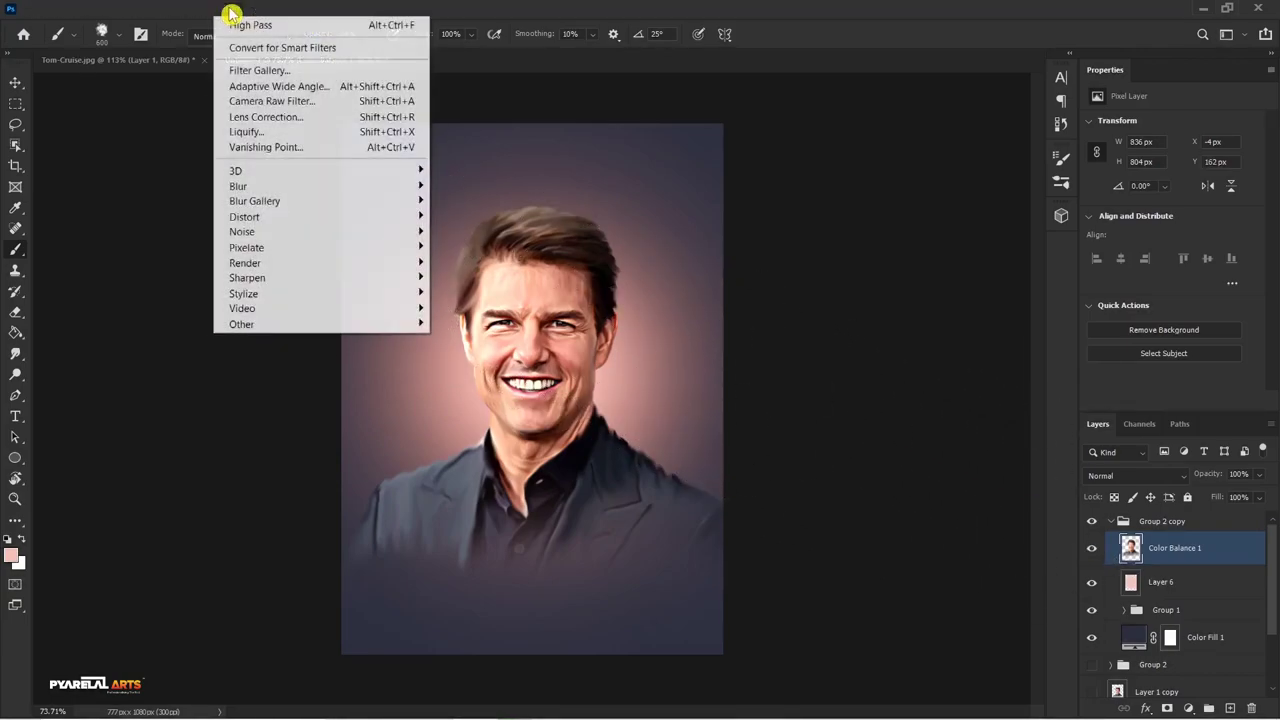
pyautogui.click(267, 104)
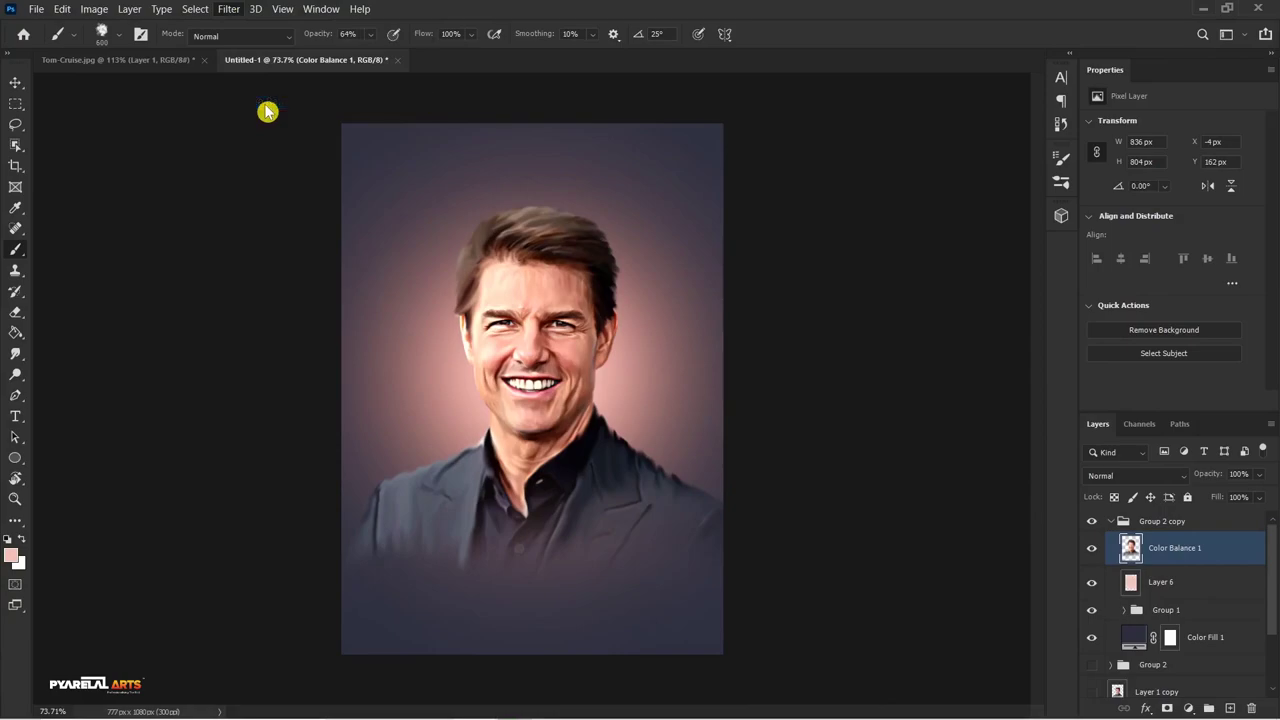
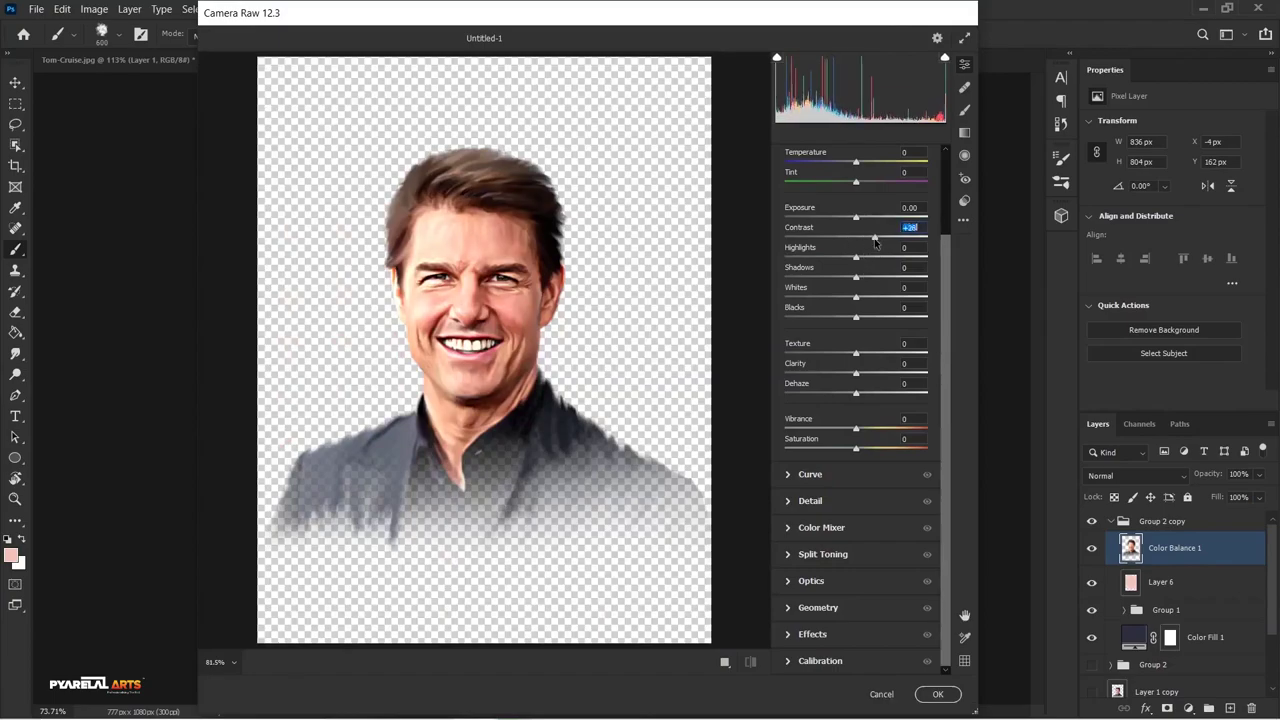
# Set Camera Raw Contrast +17, Highlights -4, Shadows +7, Whites -25 and Blacks +30
pyautogui.click(855, 240)
pyautogui.moveTo(855, 240)
pyautogui.mouseDown()
pyautogui.moveTo(883, 240)
pyautogui.moveTo(853, 240)
pyautogui.moveTo(867, 240)
pyautogui.moveTo(847, 259)
pyautogui.moveTo(876, 262)
pyautogui.moveTo(853, 262)
pyautogui.moveTo(868, 281)
pyautogui.moveTo(829, 285)
pyautogui.moveTo(882, 289)
pyautogui.moveTo(823, 304)
pyautogui.moveTo(903, 305)
pyautogui.moveTo(849, 310)
pyautogui.mouseUp()
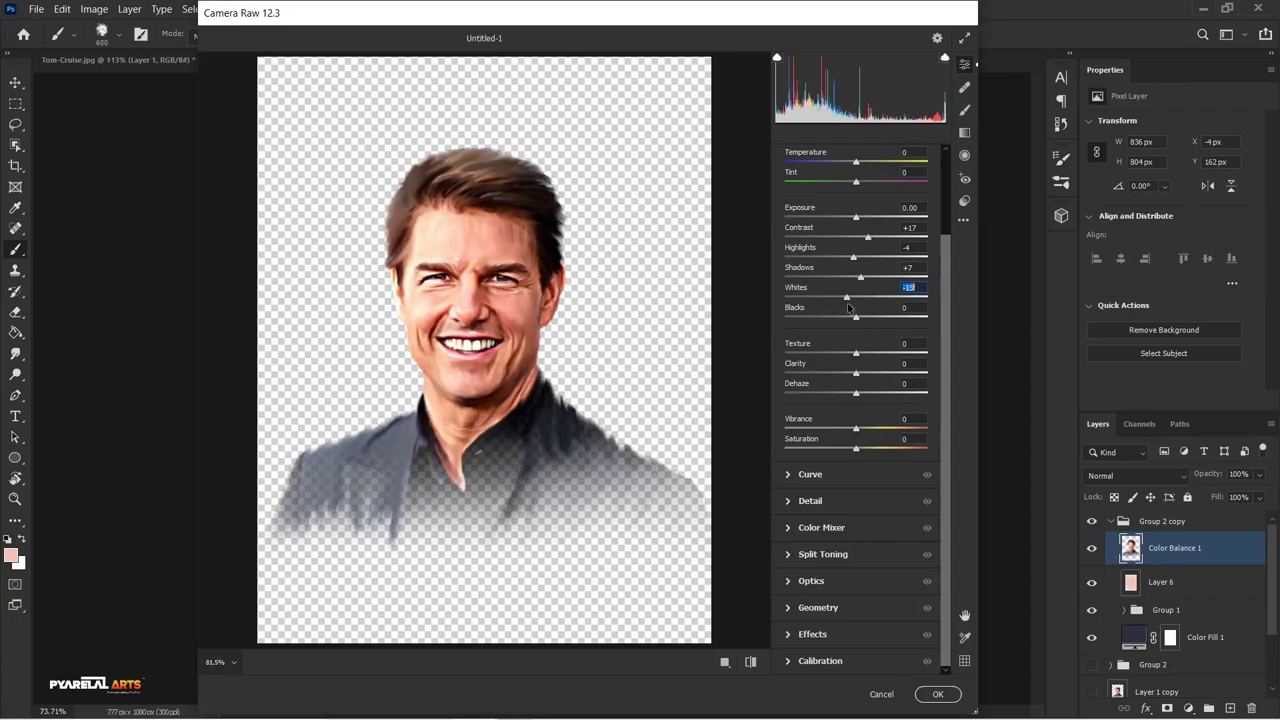
pyautogui.hotkey('shift', 'Down')
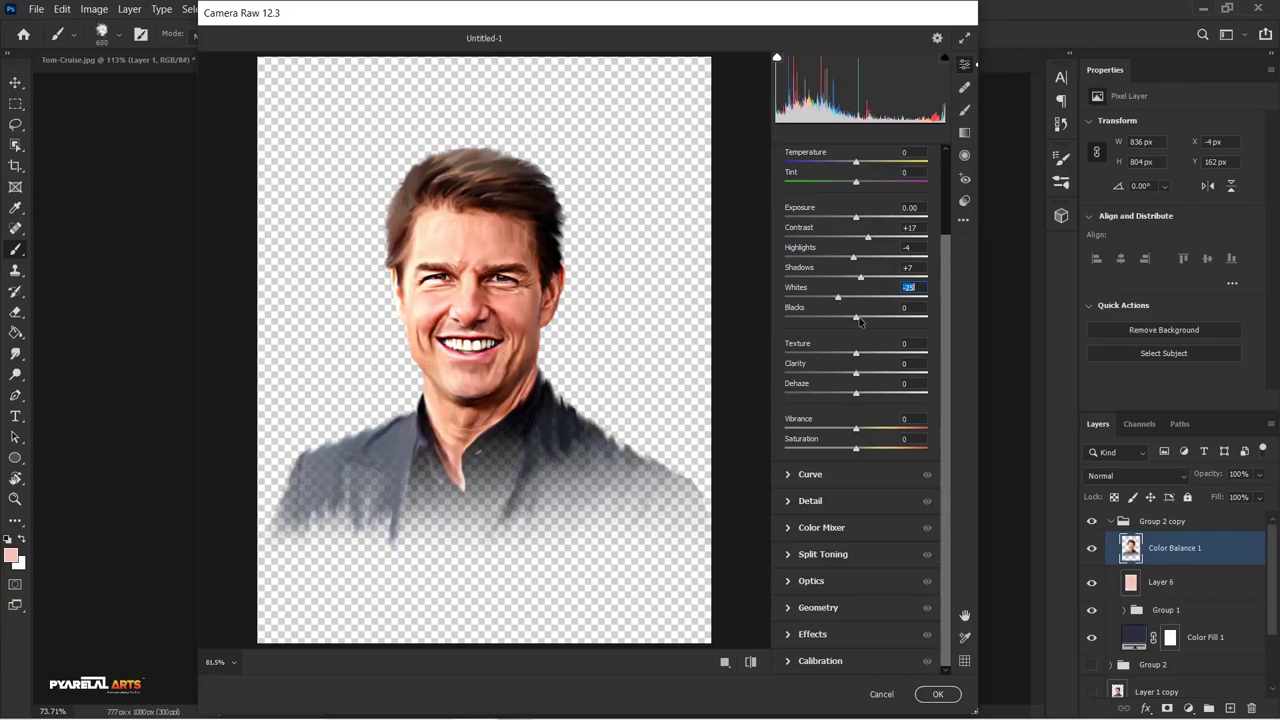
pyautogui.moveTo(859, 321)
pyautogui.mouseDown()
pyautogui.moveTo(884, 324)
pyautogui.moveTo(862, 355)
pyautogui.mouseUp()
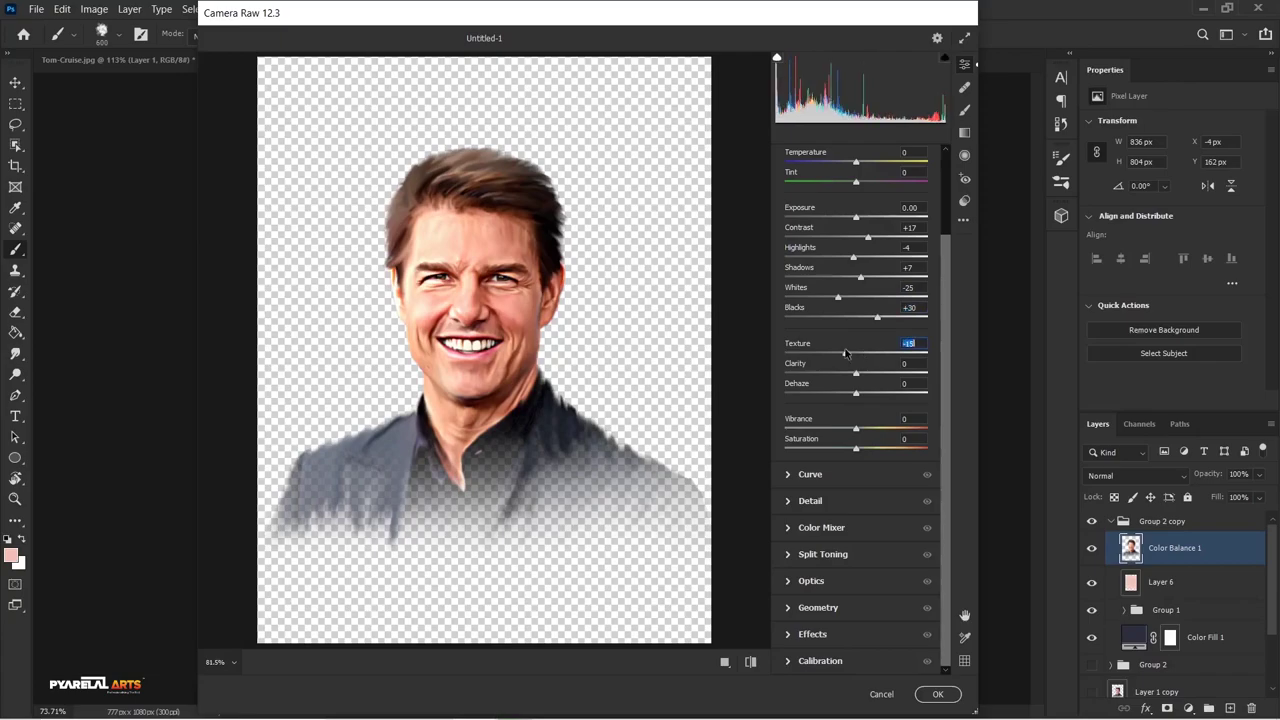
# Keep Texture and Clarity at 0 by entering 0 in both fields
pyautogui.moveTo(845, 353)
pyautogui.mouseDown()
pyautogui.moveTo(885, 353)
pyautogui.moveTo(854, 356)
pyautogui.mouseUp()
pyautogui.write('0')
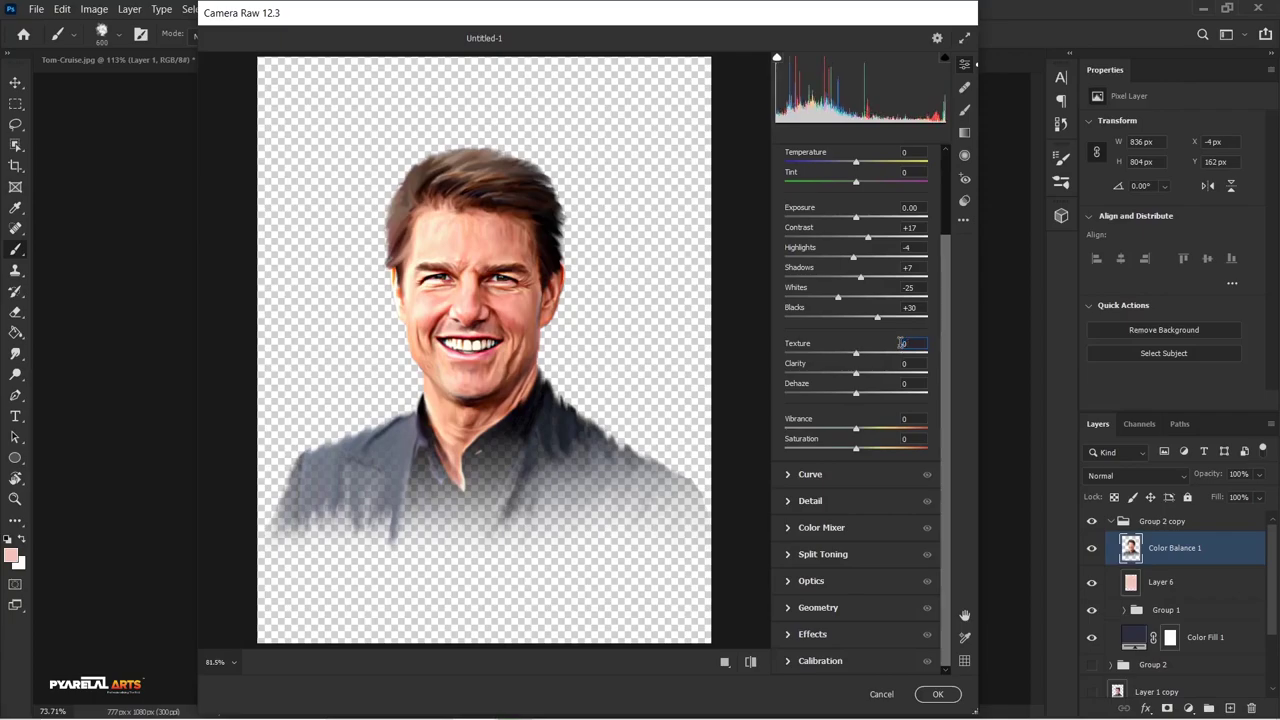
pyautogui.moveTo(855, 374)
pyautogui.mouseDown()
pyautogui.moveTo(871, 378)
pyautogui.moveTo(846, 377)
pyautogui.mouseUp()
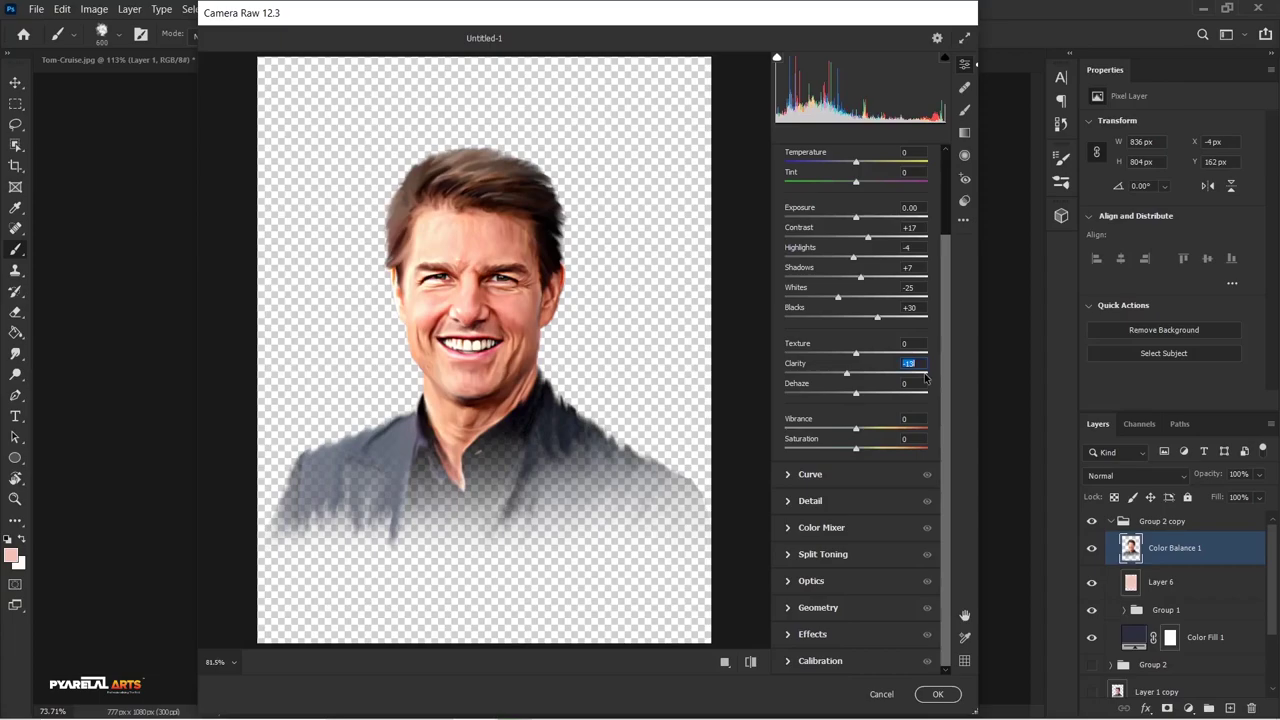
pyautogui.write('0')
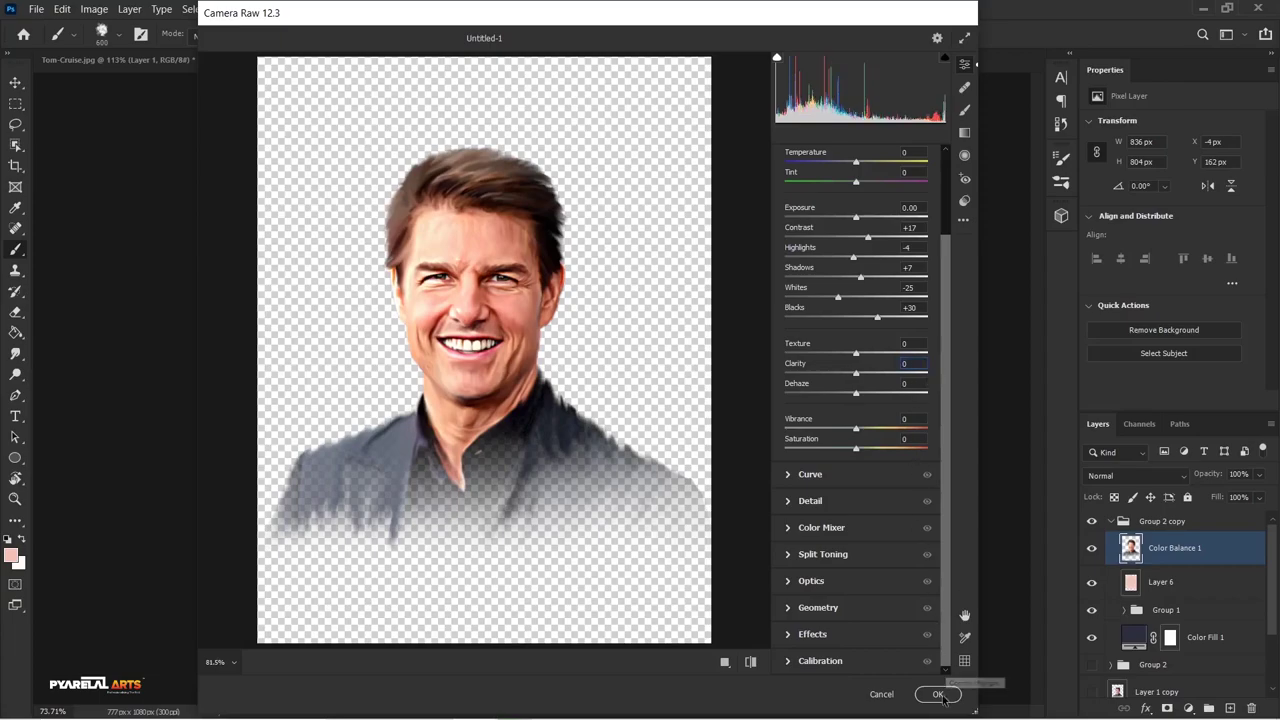
# Apply the Camera Raw tone changes, zoom to inspect the portrait, and select the Move tool
pyautogui.click(938, 694)
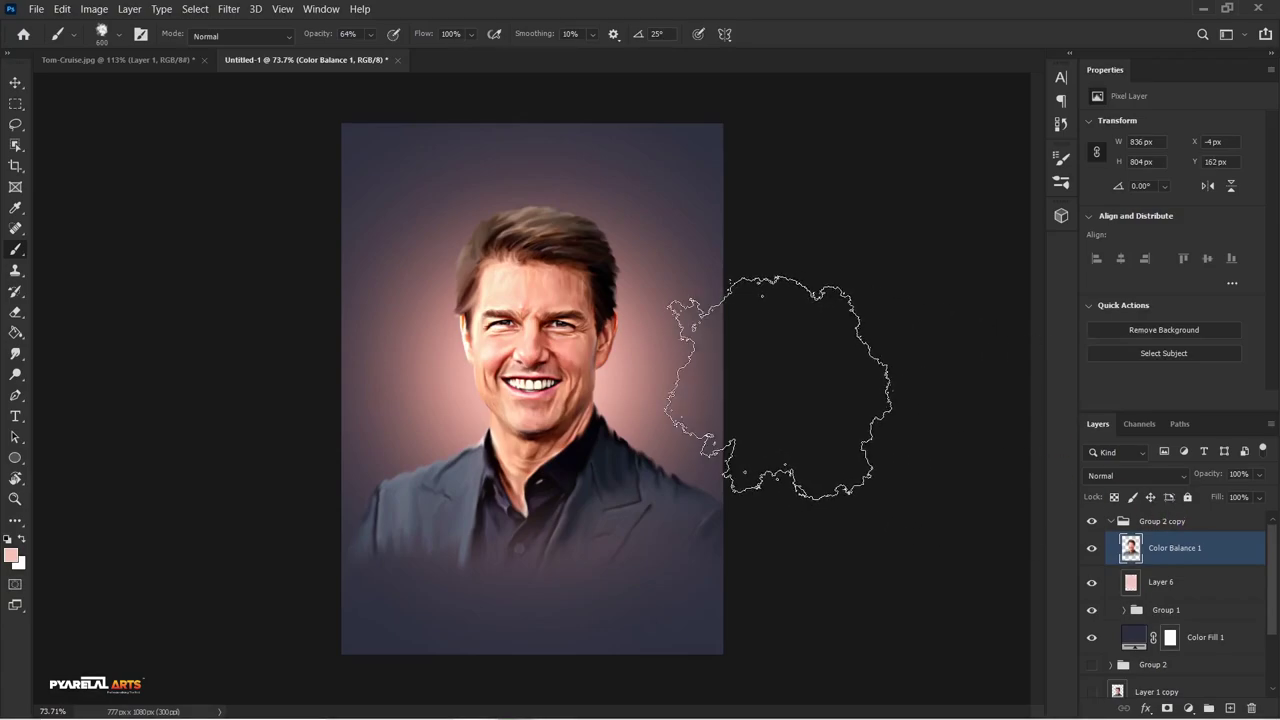
pyautogui.scroll(2, 530, 260)
pyautogui.scroll(2, 530, 260)
pyautogui.scroll(2, 535, 285)
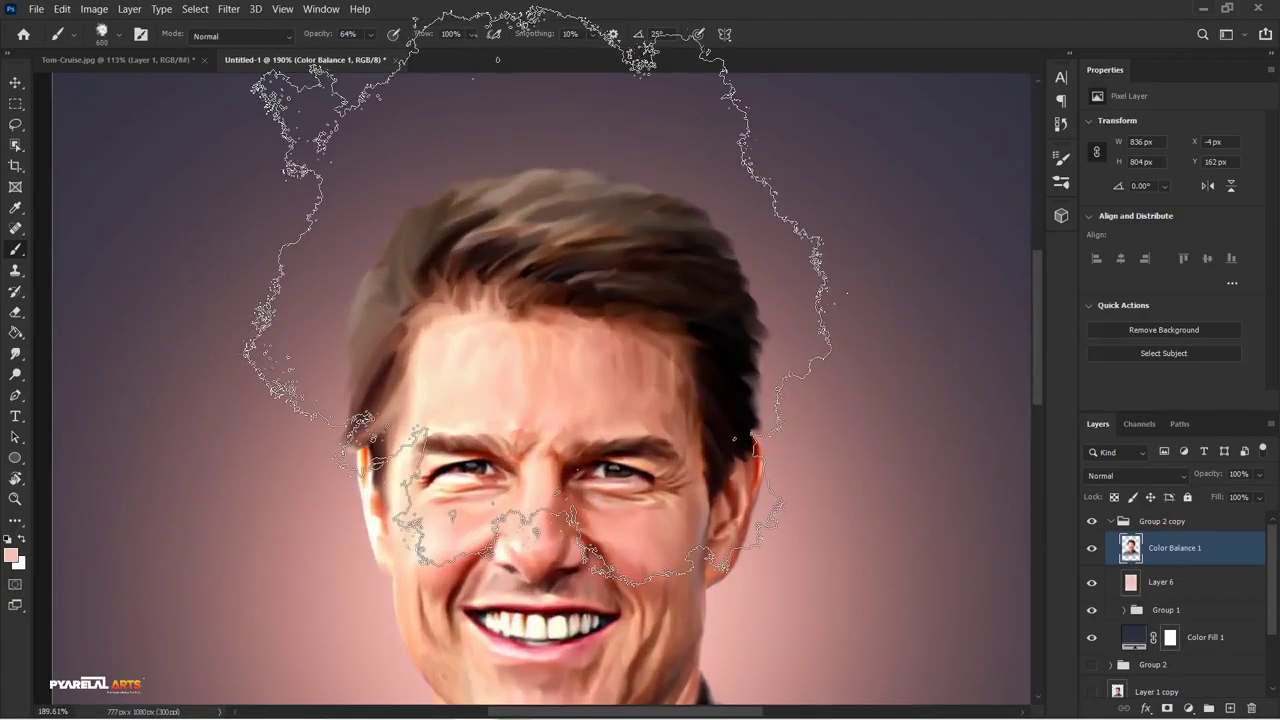
pyautogui.scroll(-2, 537, 295)
pyautogui.scroll(-1, 550, 320)
pyautogui.scroll(-1, 565, 350)
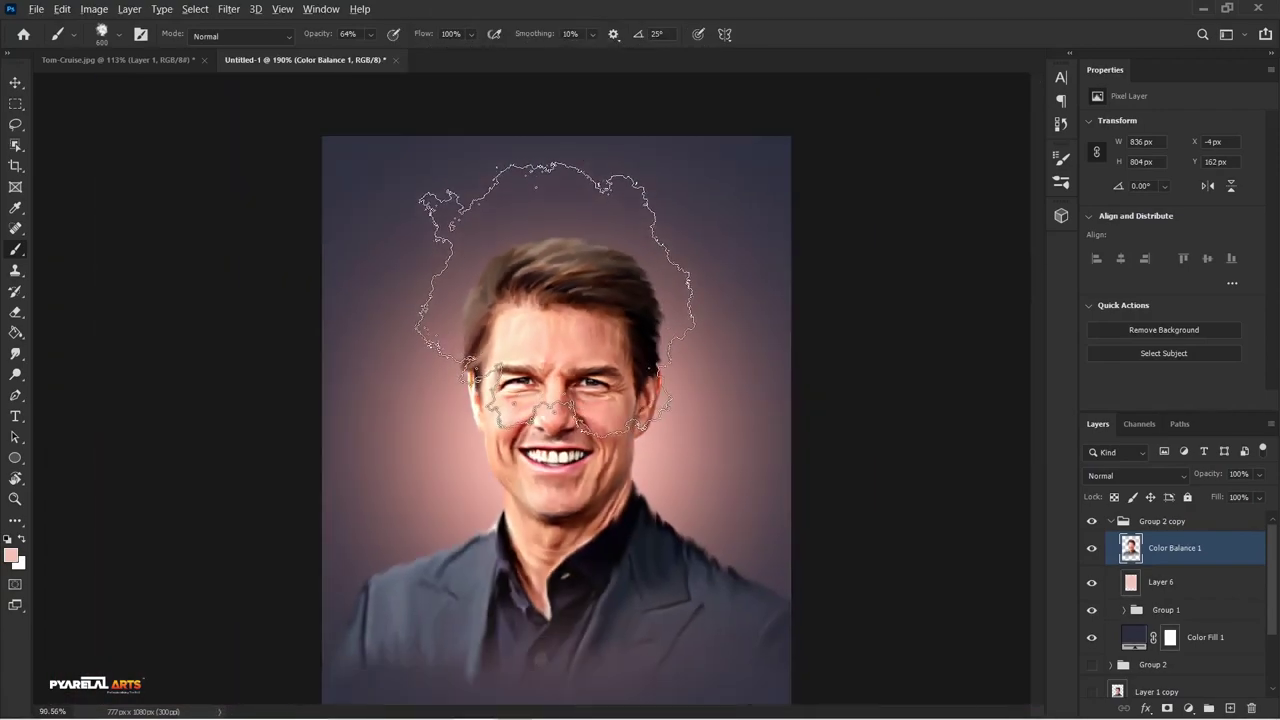
pyautogui.scroll(-2, 585, 387)
pyautogui.scroll(-2, 585, 387)
pyautogui.scroll(1, 590, 385)
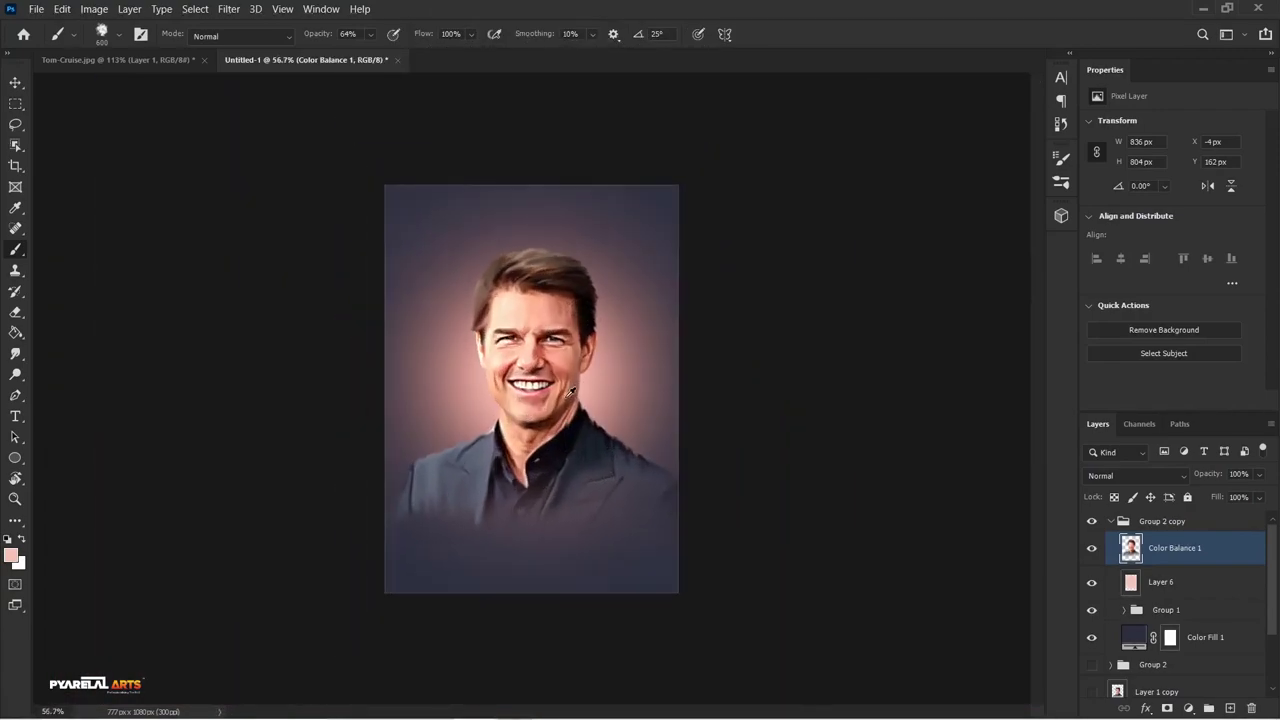
pyautogui.scroll(2, 575, 392)
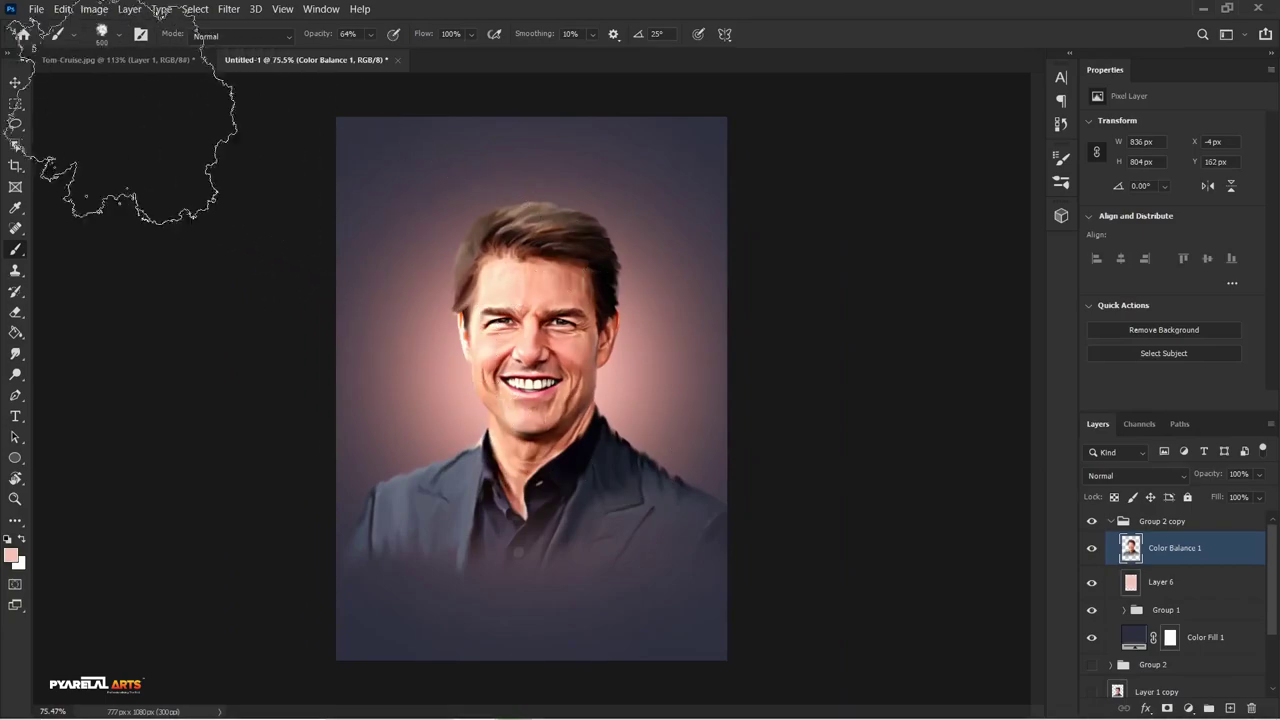
pyautogui.click(15, 83)
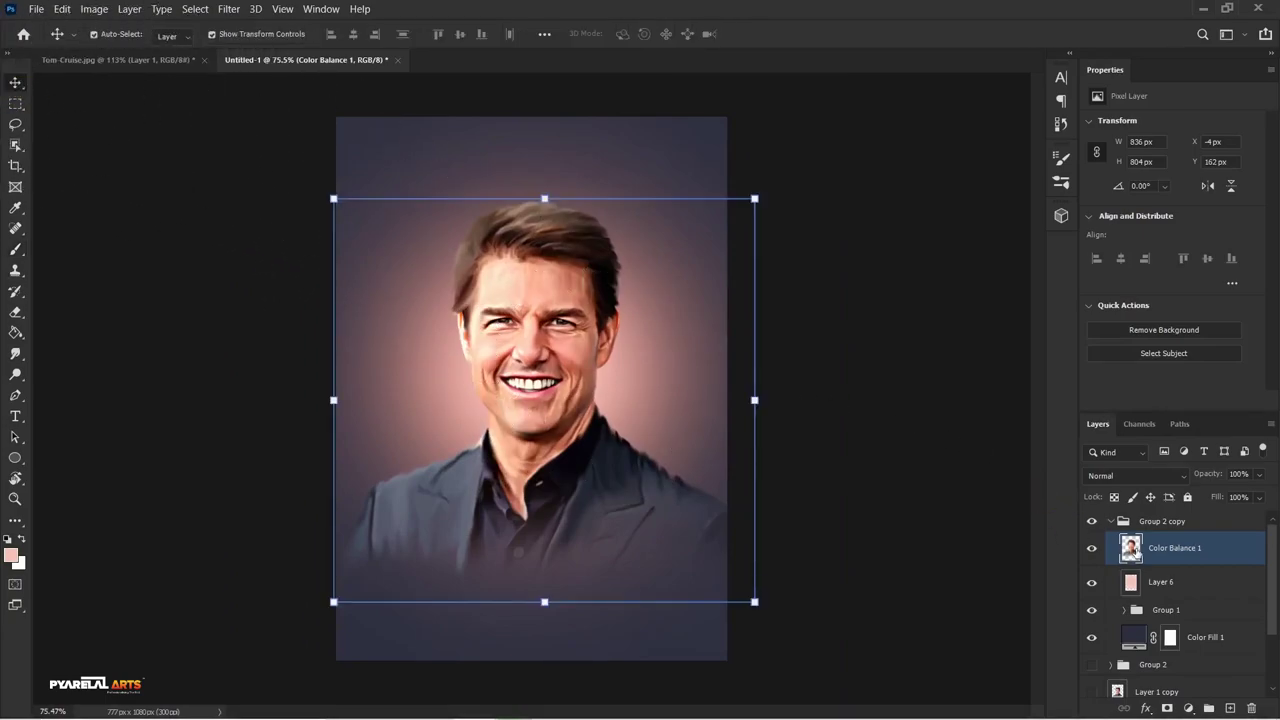
# Rotate the view so the hair faces up, zoom in, and set the Smudge Tool to size 10
pyautogui.press('r')
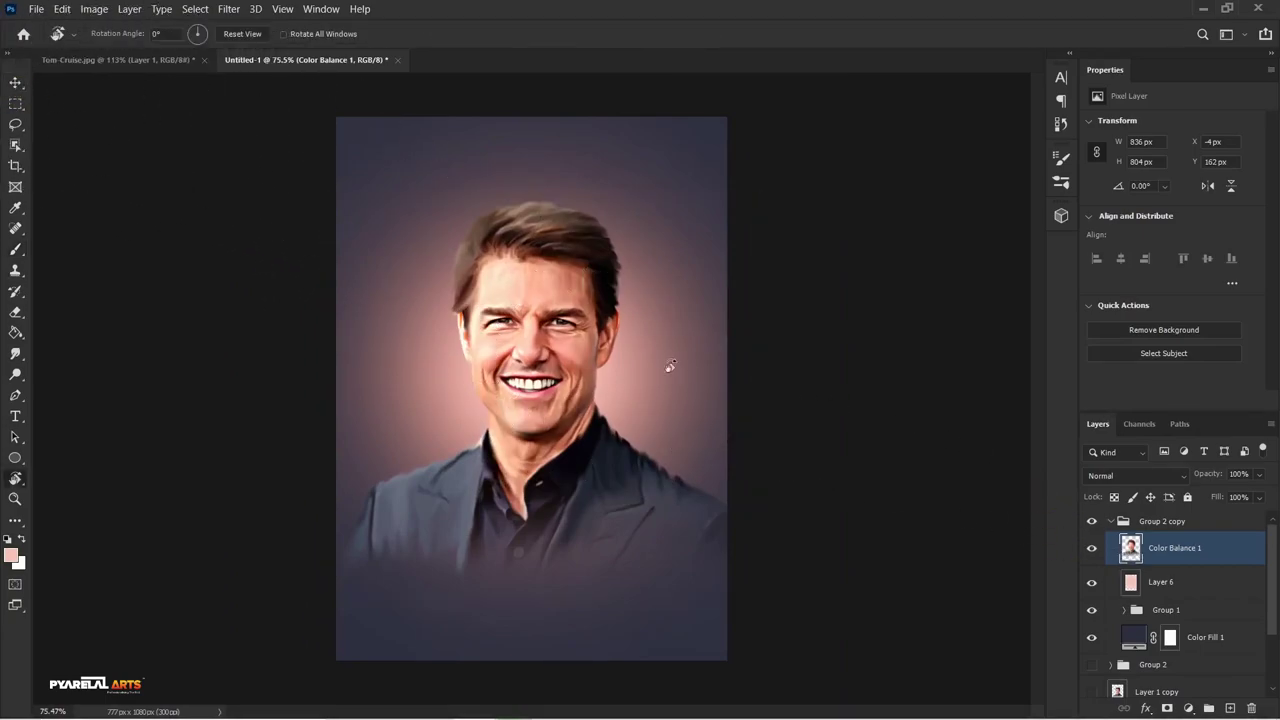
pyautogui.moveTo(645, 272)
pyautogui.mouseDown()
pyautogui.moveTo(714, 355)
pyautogui.moveTo(600, 574)
pyautogui.mouseUp()
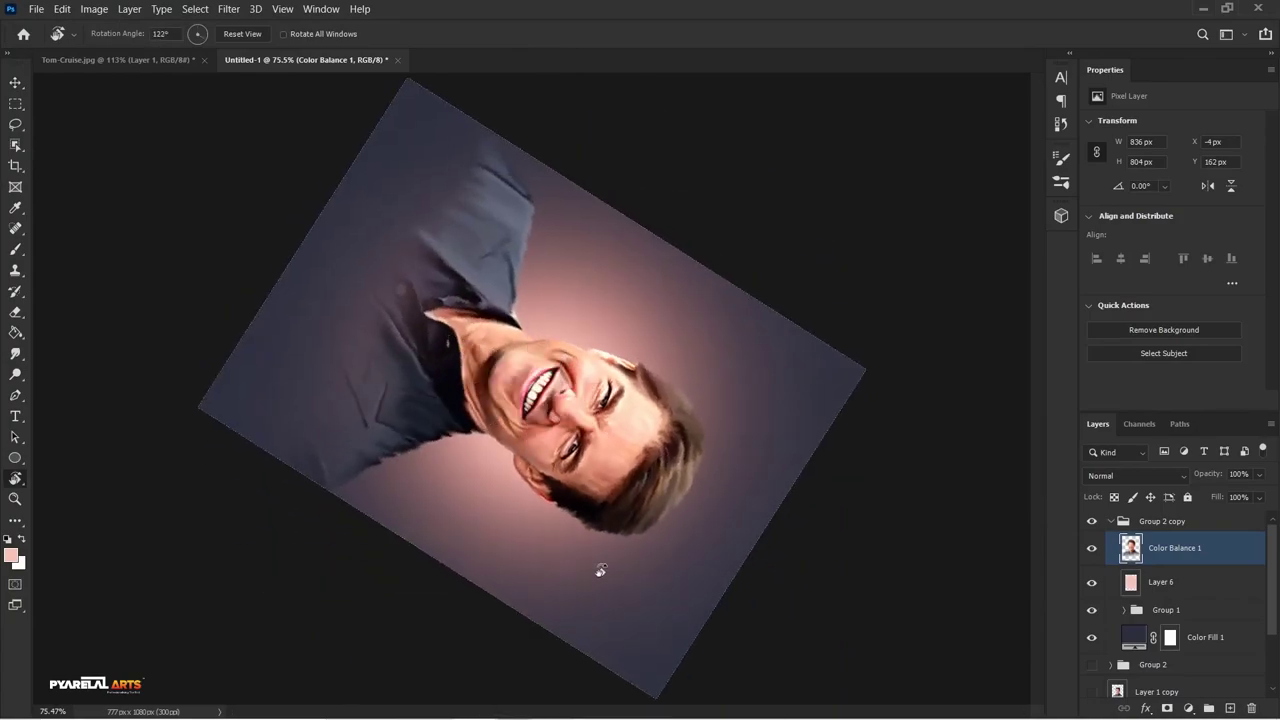
pyautogui.scroll(1, 675, 555)
pyautogui.scroll(1, 631, 486)
pyautogui.scroll(1, 631, 486)
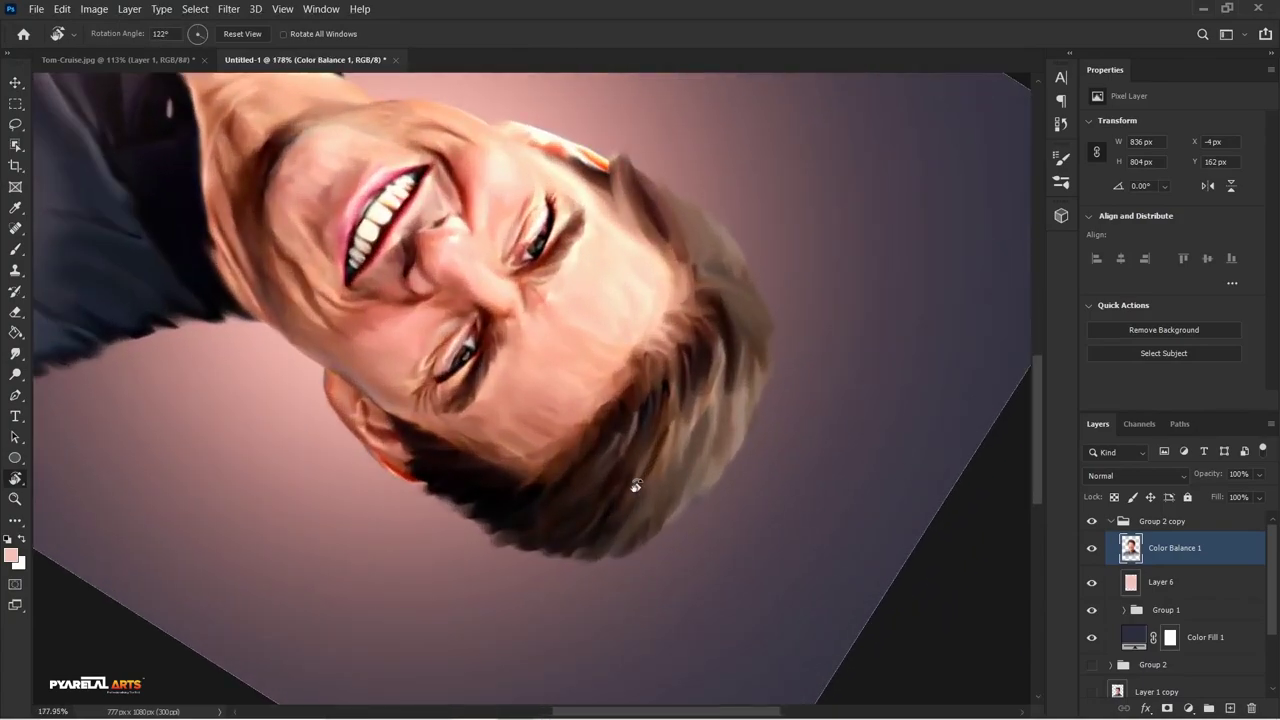
pyautogui.click(15, 354)
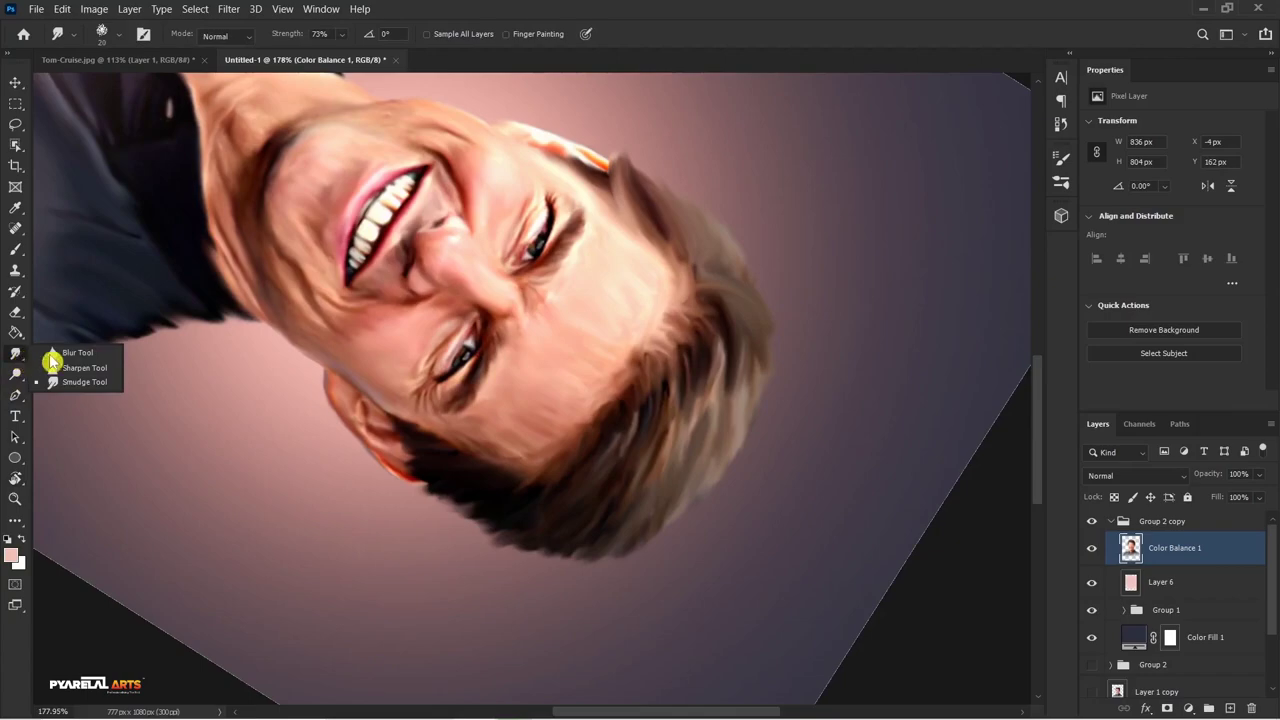
pyautogui.click(85, 382)
pyautogui.scroll(1, 519, 442)
pyautogui.scroll(1, 519, 442)
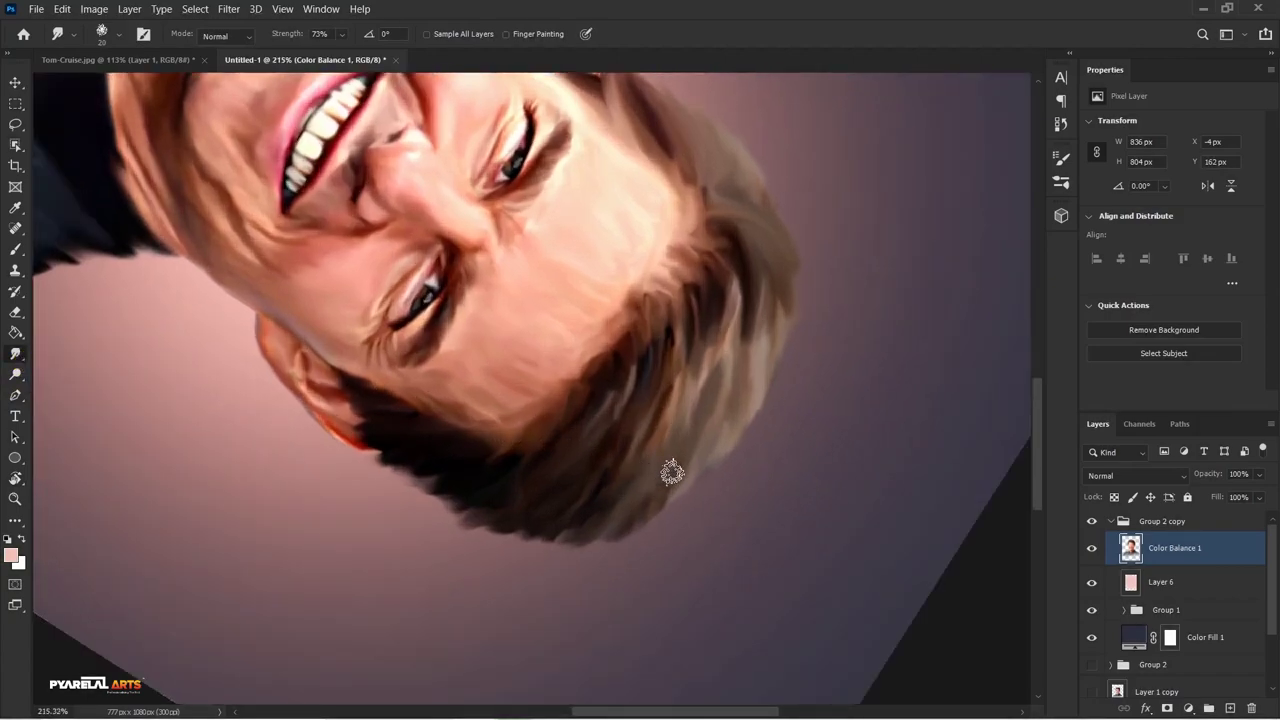
pyautogui.press('[')
# Smudge the hair's outer edges outward into fine, dark wisps
pyautogui.moveTo(673, 474); pyautogui.dragTo(646, 543)
pyautogui.moveTo(660, 497)
pyautogui.mouseDown()
pyautogui.moveTo(623, 540)
pyautogui.moveTo(543, 554)
pyautogui.mouseUp()
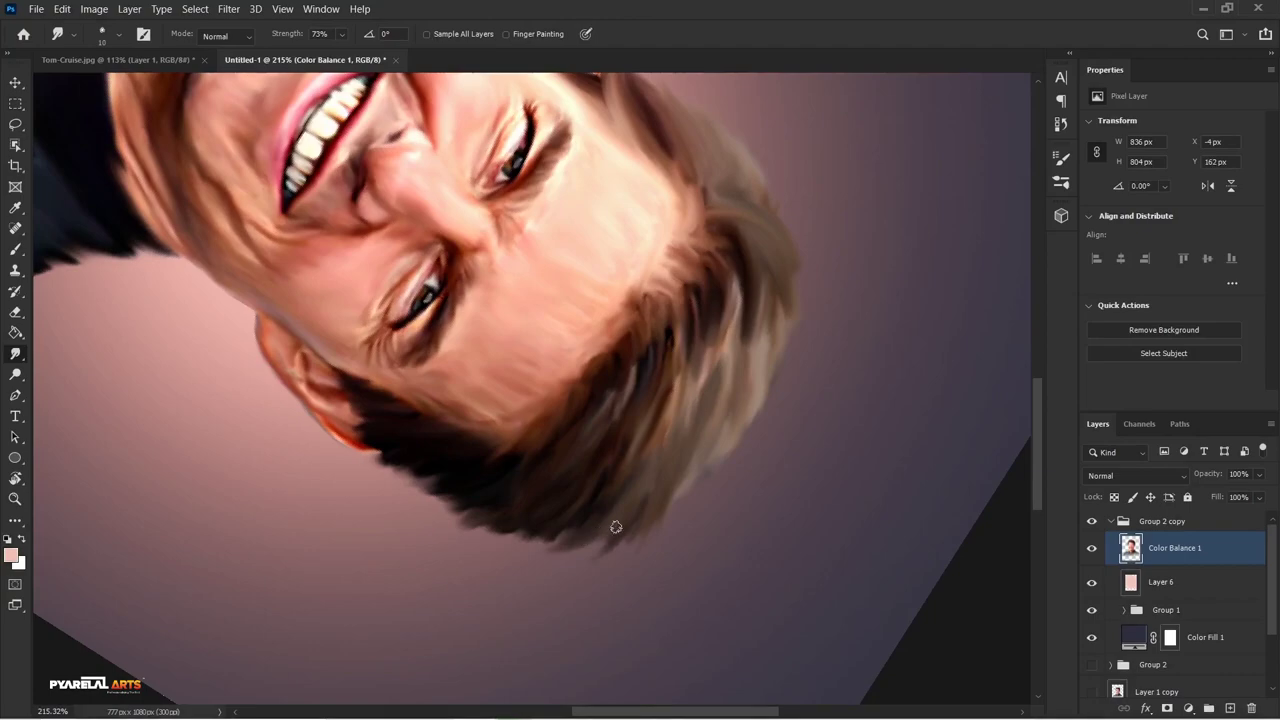
pyautogui.moveTo(614, 528); pyautogui.dragTo(554, 557)
pyautogui.moveTo(750, 385); pyautogui.dragTo(748, 446)
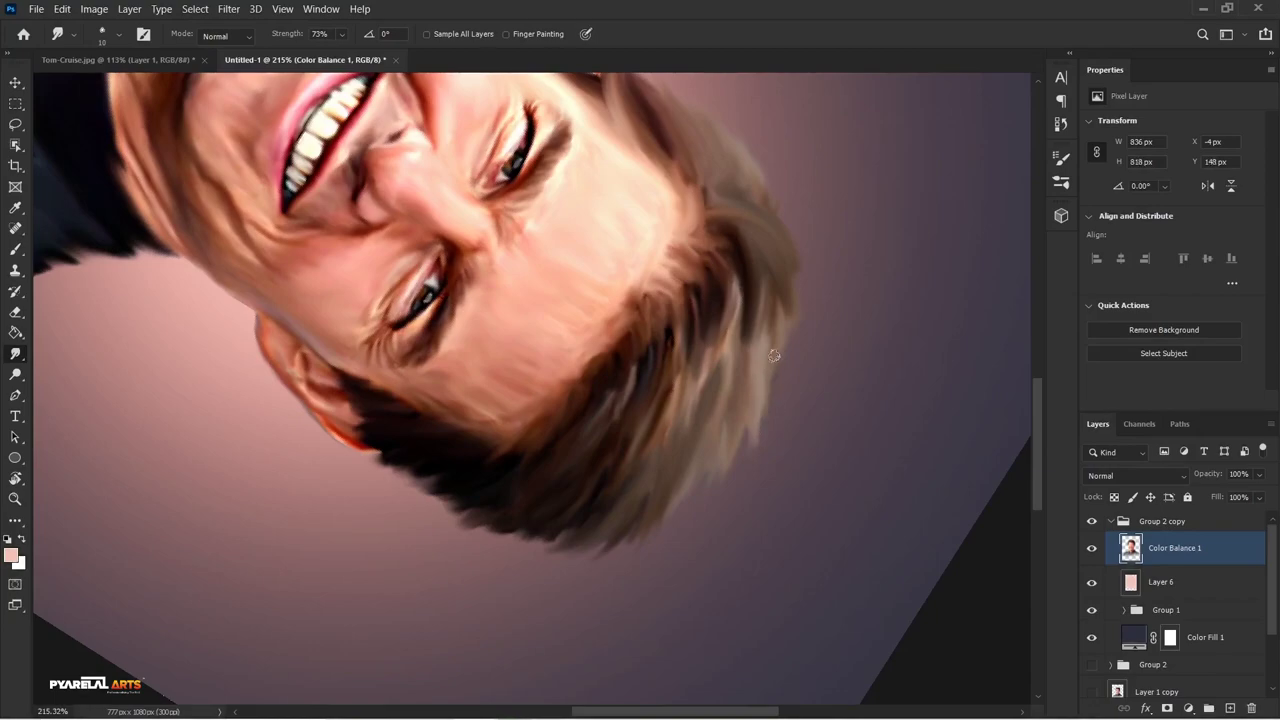
pyautogui.moveTo(774, 318); pyautogui.dragTo(777, 408)
pyautogui.scroll(1, 779, 347)
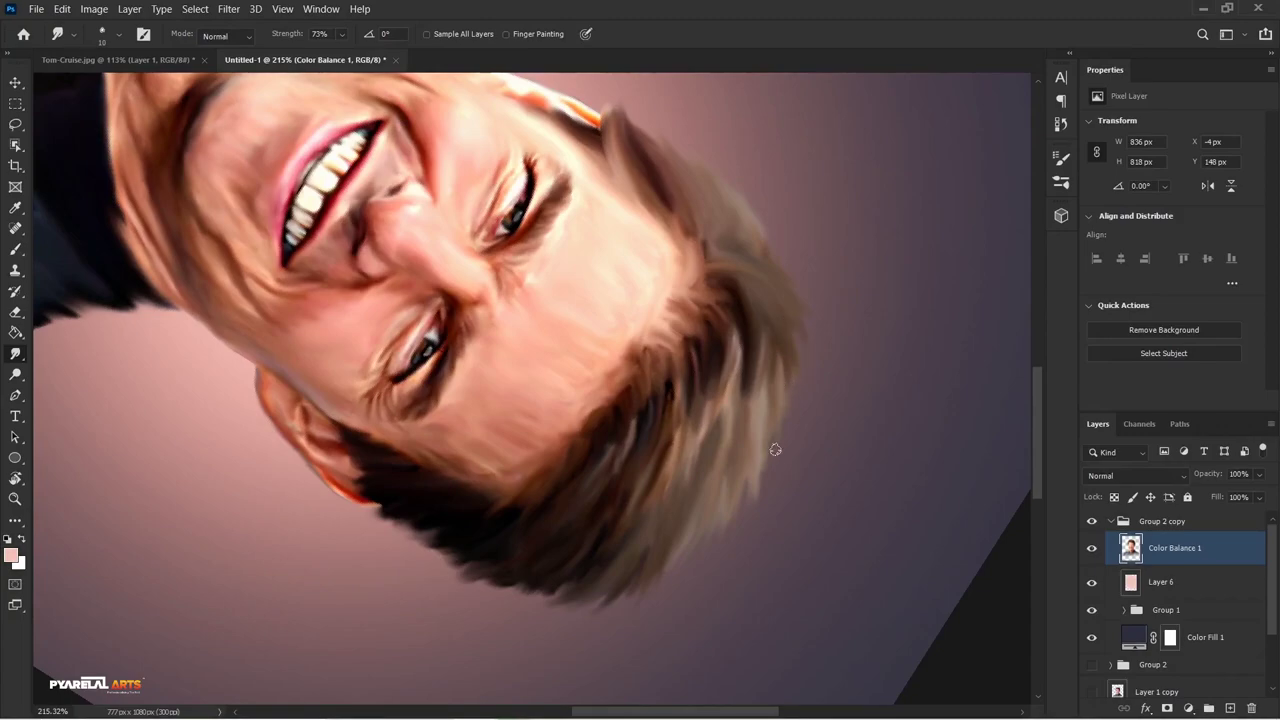
pyautogui.scroll(-1, 771, 449)
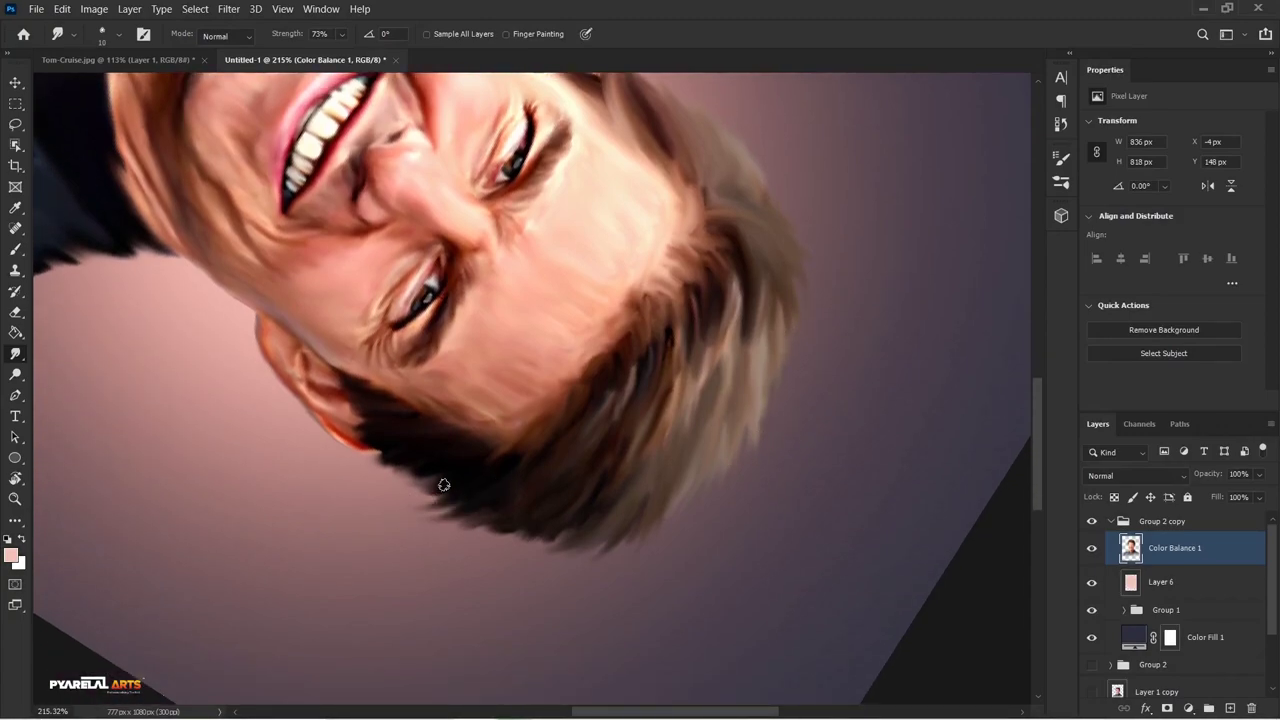
pyautogui.moveTo(448, 483); pyautogui.dragTo(415, 507)
pyautogui.moveTo(424, 477); pyautogui.dragTo(377, 467)
pyautogui.moveTo(556, 514)
pyautogui.mouseDown()
pyautogui.moveTo(492, 536)
pyautogui.moveTo(916, 393)
pyautogui.moveTo(832, 262)
pyautogui.mouseUp()
# Reset the view to fit the screen and toggle Color Fill 1 to compare white and purple backgrounds
pyautogui.press('r')
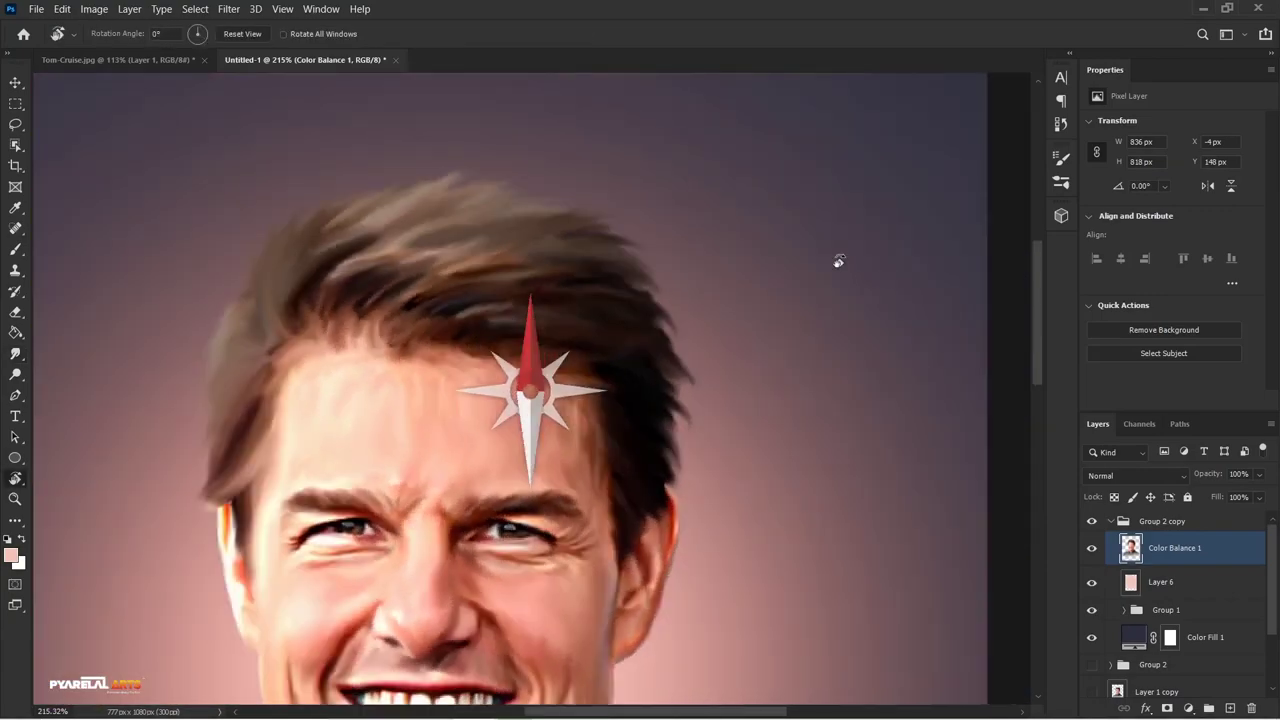
pyautogui.hotkey('ctrl', '0')
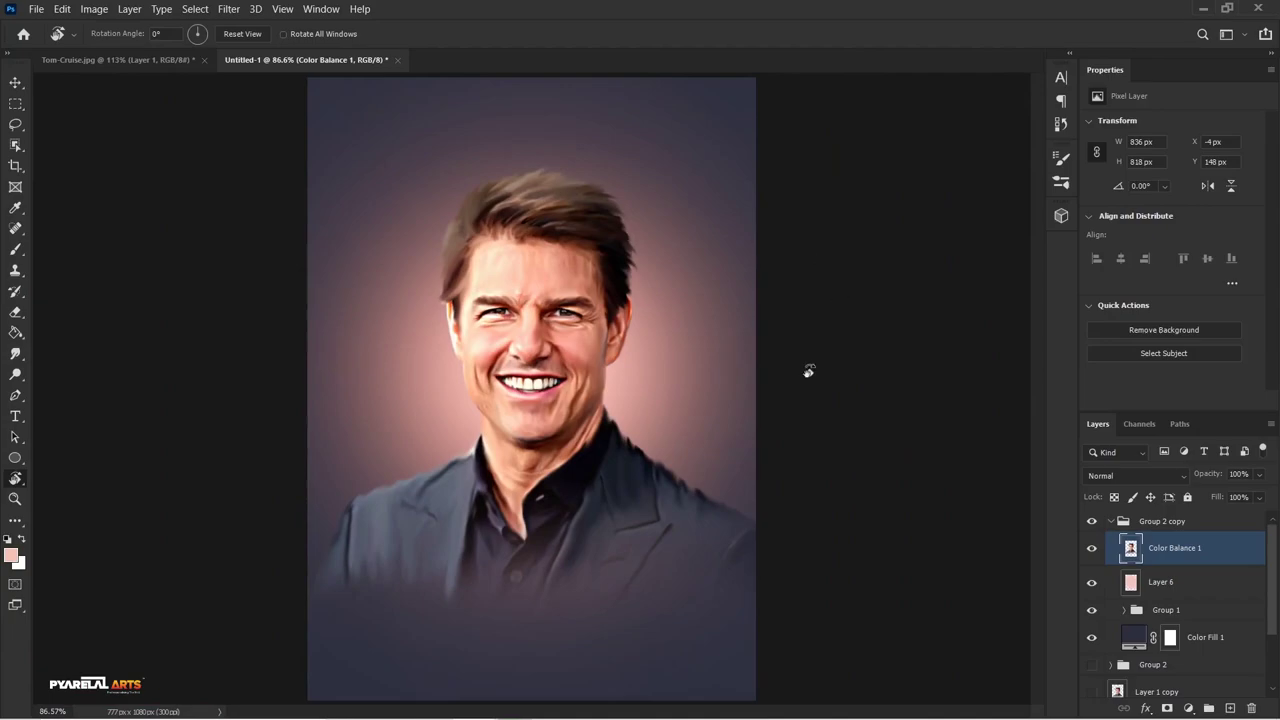
pyautogui.scroll(-3, 757, 441)
pyautogui.scroll(1, 757, 441)
pyautogui.scroll(1, 757, 441)
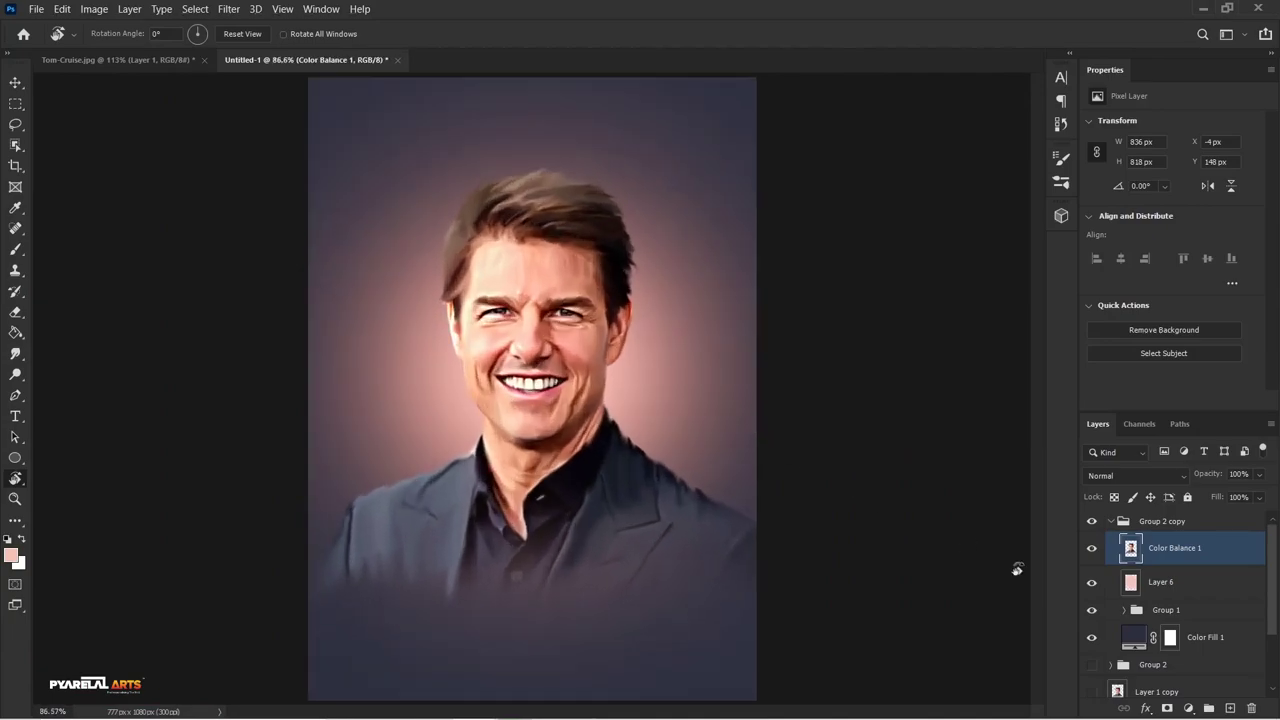
pyautogui.click(1092, 637)
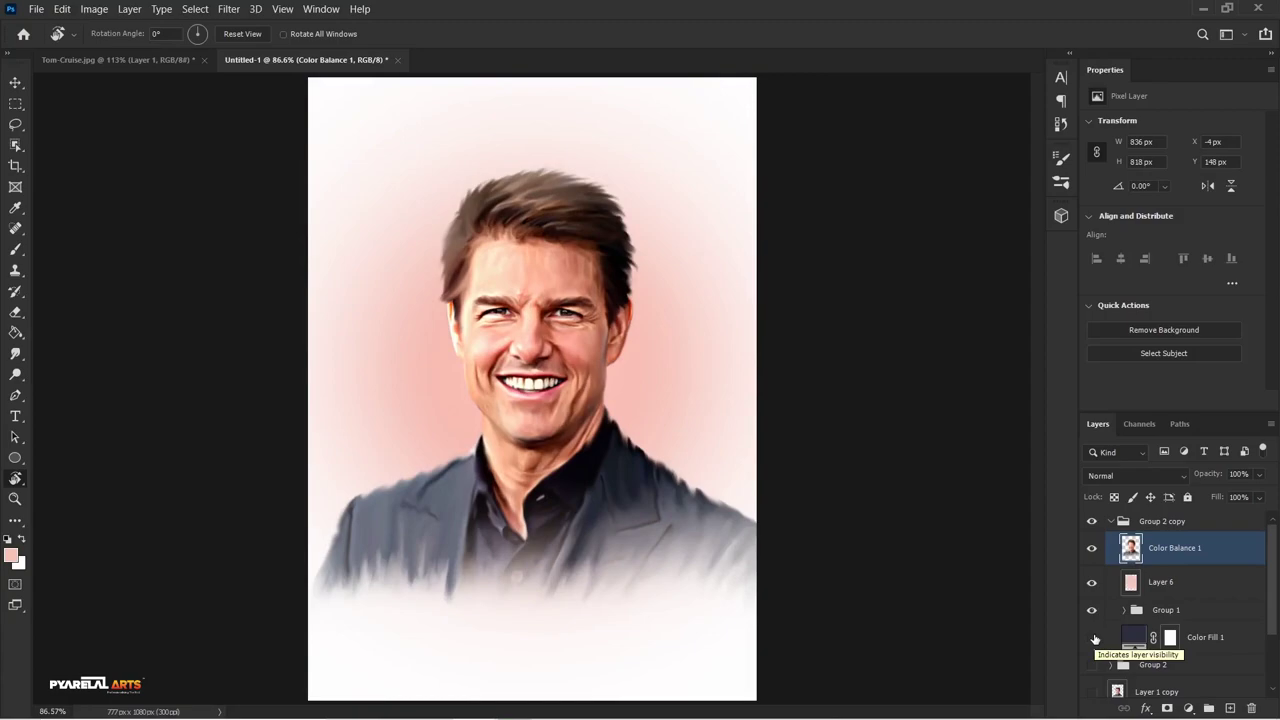
pyautogui.click(1092, 637)
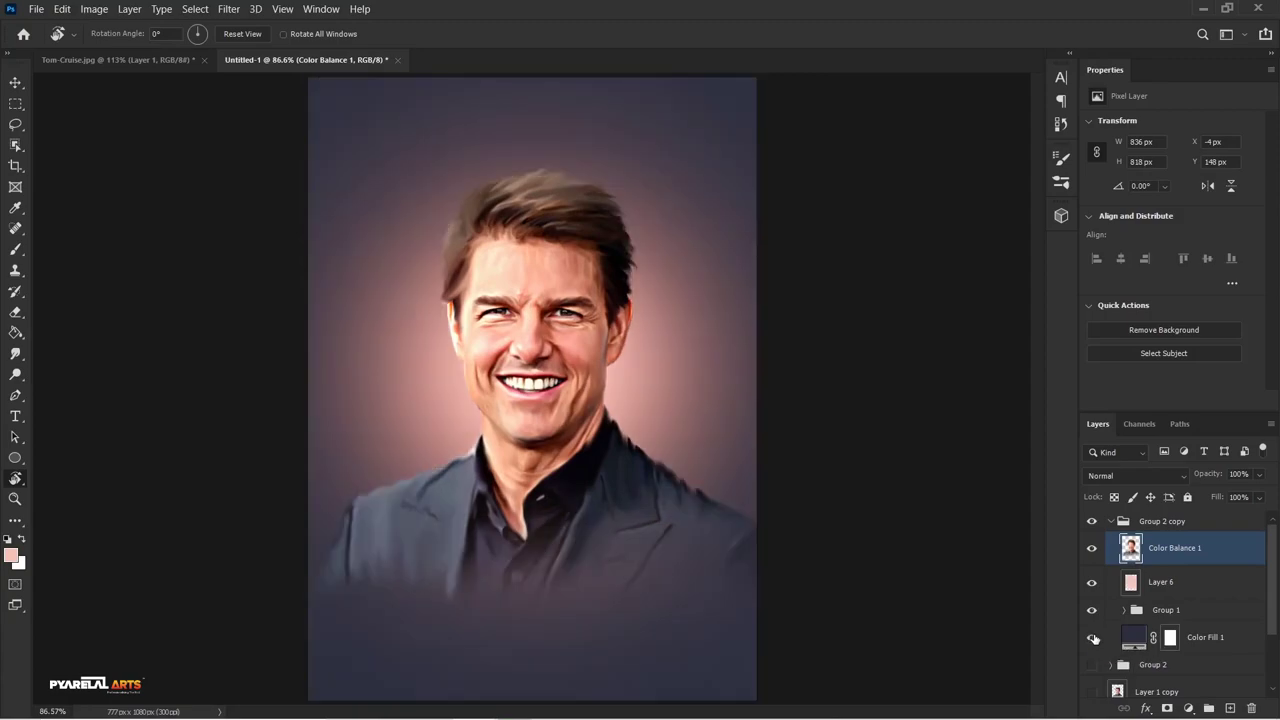
pyautogui.click(1092, 637)
pyautogui.click(1092, 637)
pyautogui.click(1092, 637)
pyautogui.click(1092, 637)
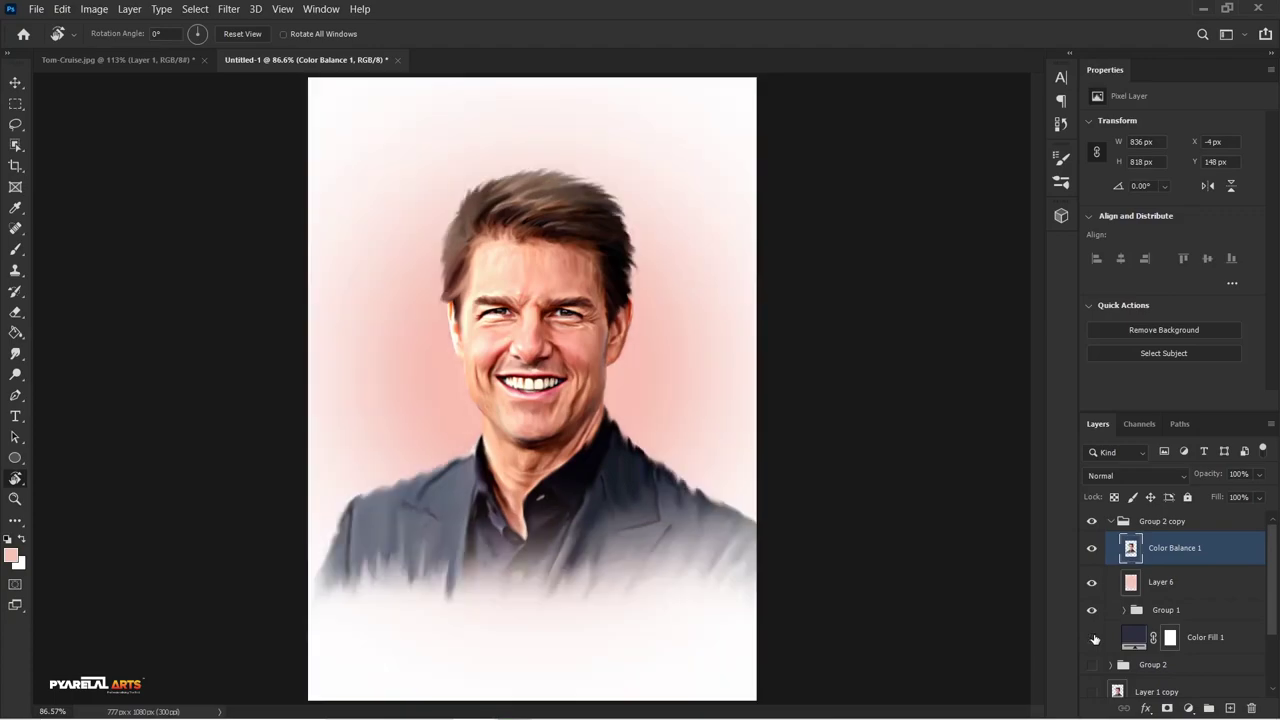
pyautogui.click(1092, 637)
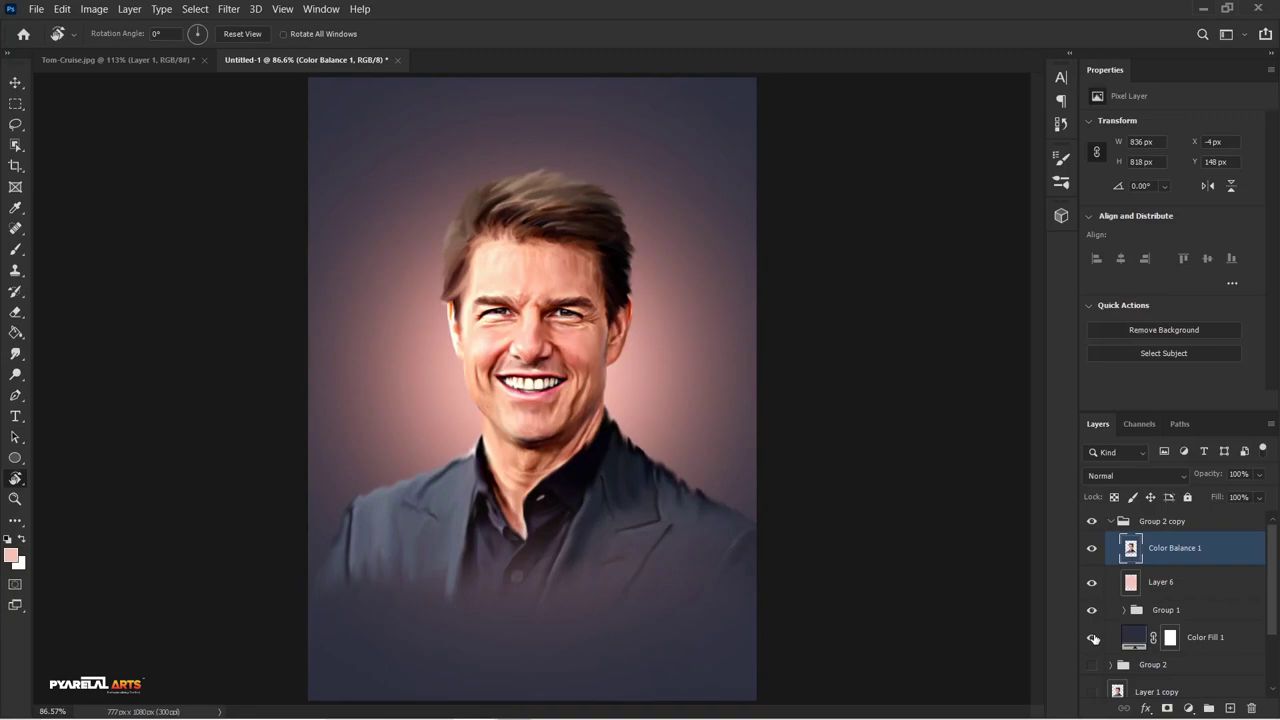
# Zoom into the hair edges on white, then leave the dark purple Color Fill 1 visible
pyautogui.scroll(2, 466, 149)
pyautogui.scroll(4, 466, 149)
pyautogui.scroll(4, 466, 149)
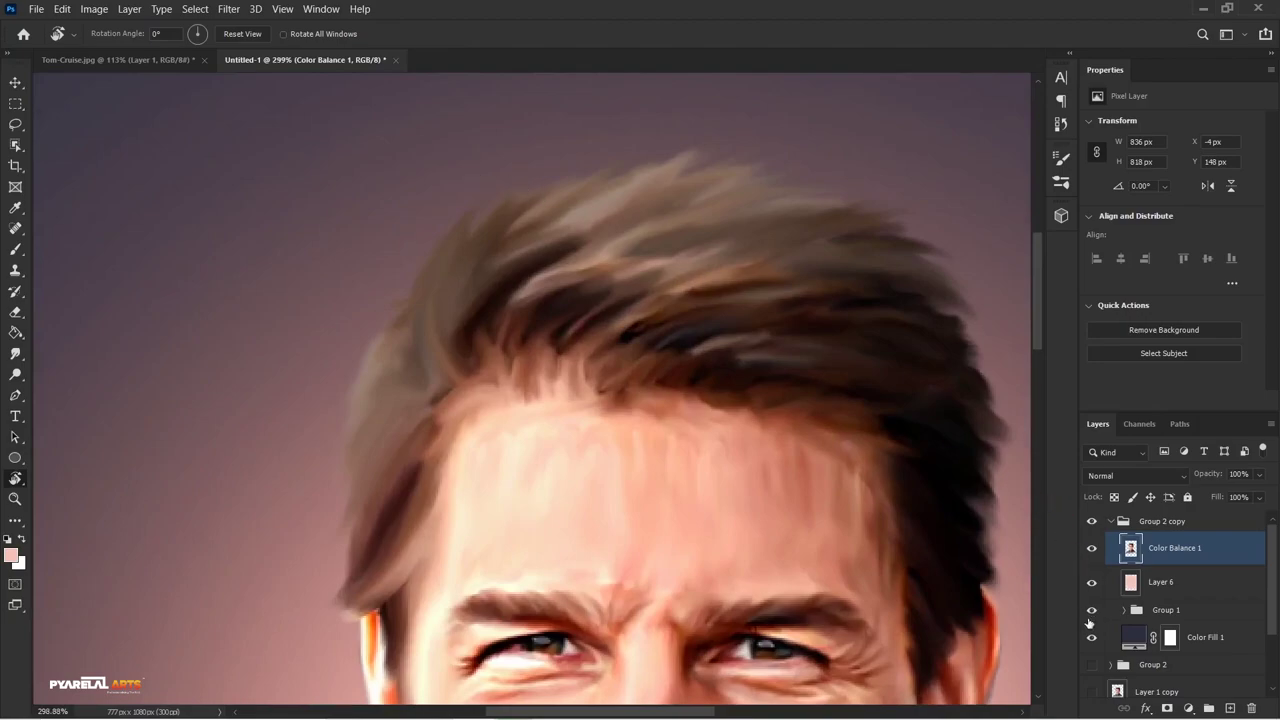
pyautogui.click(1094, 639)
pyautogui.scroll(-5, 552, 337)
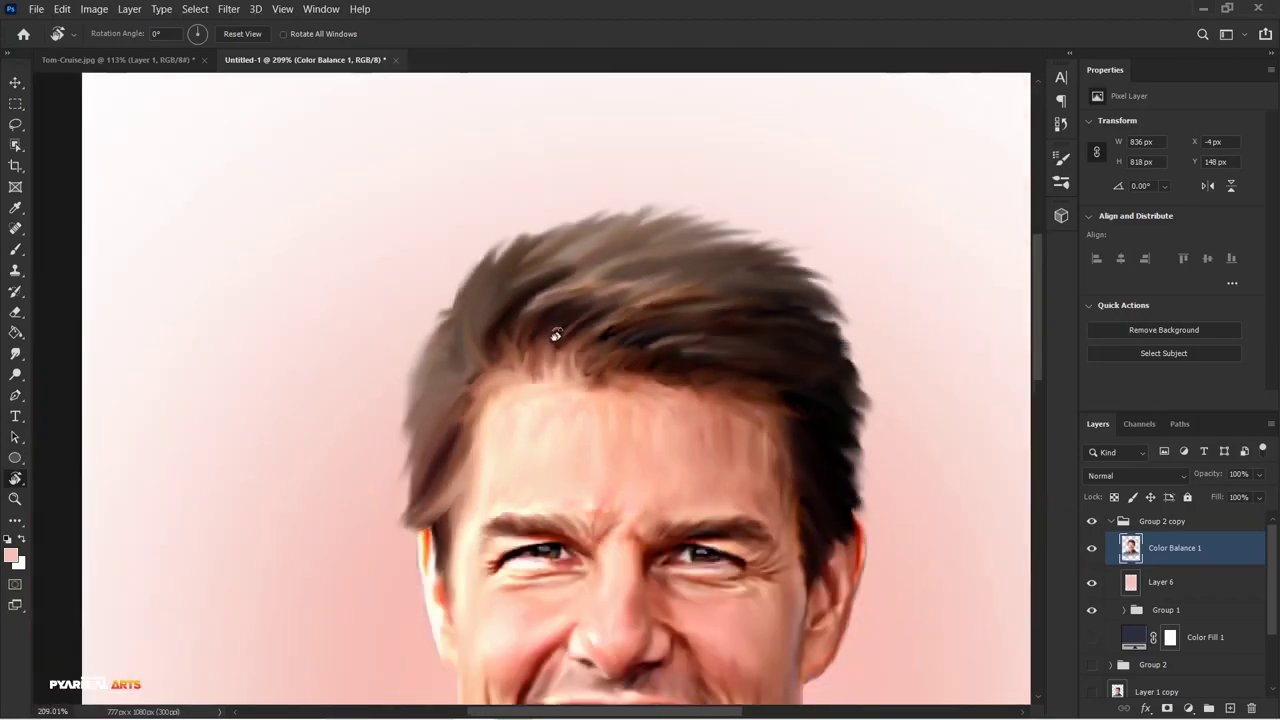
pyautogui.scroll(-5, 552, 337)
pyautogui.scroll(1, 560, 333)
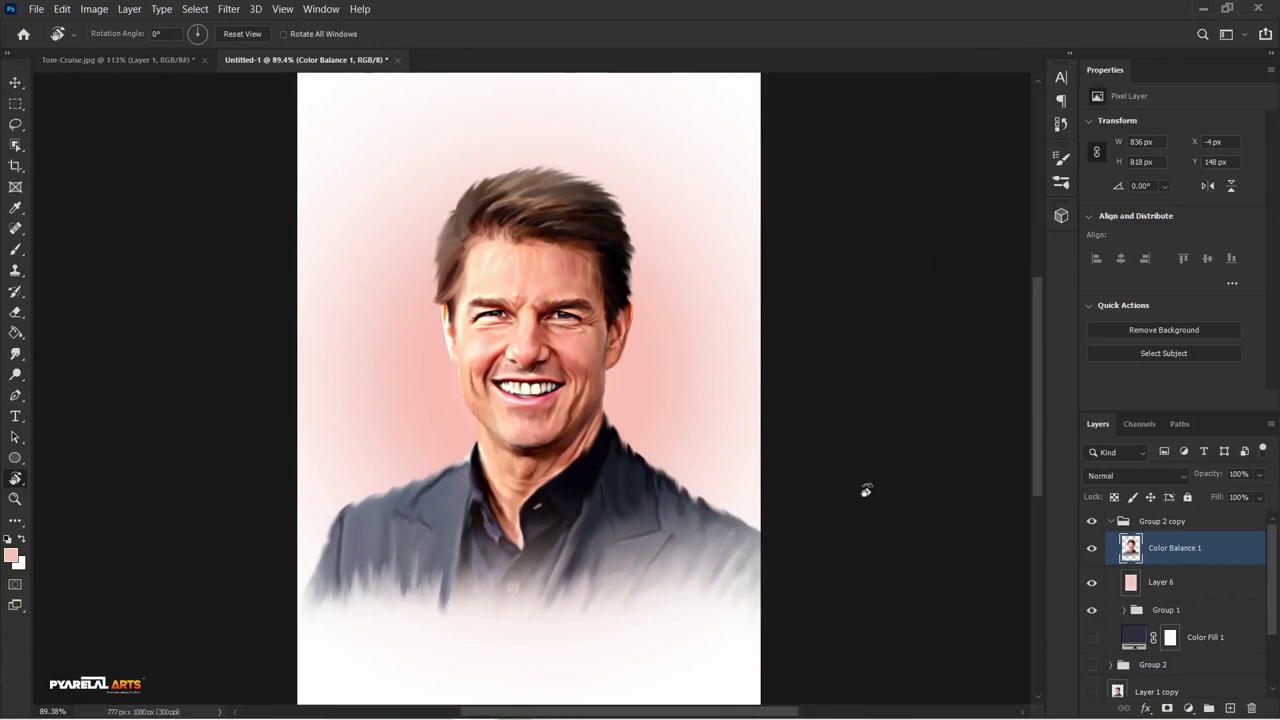
pyautogui.click(1092, 640)
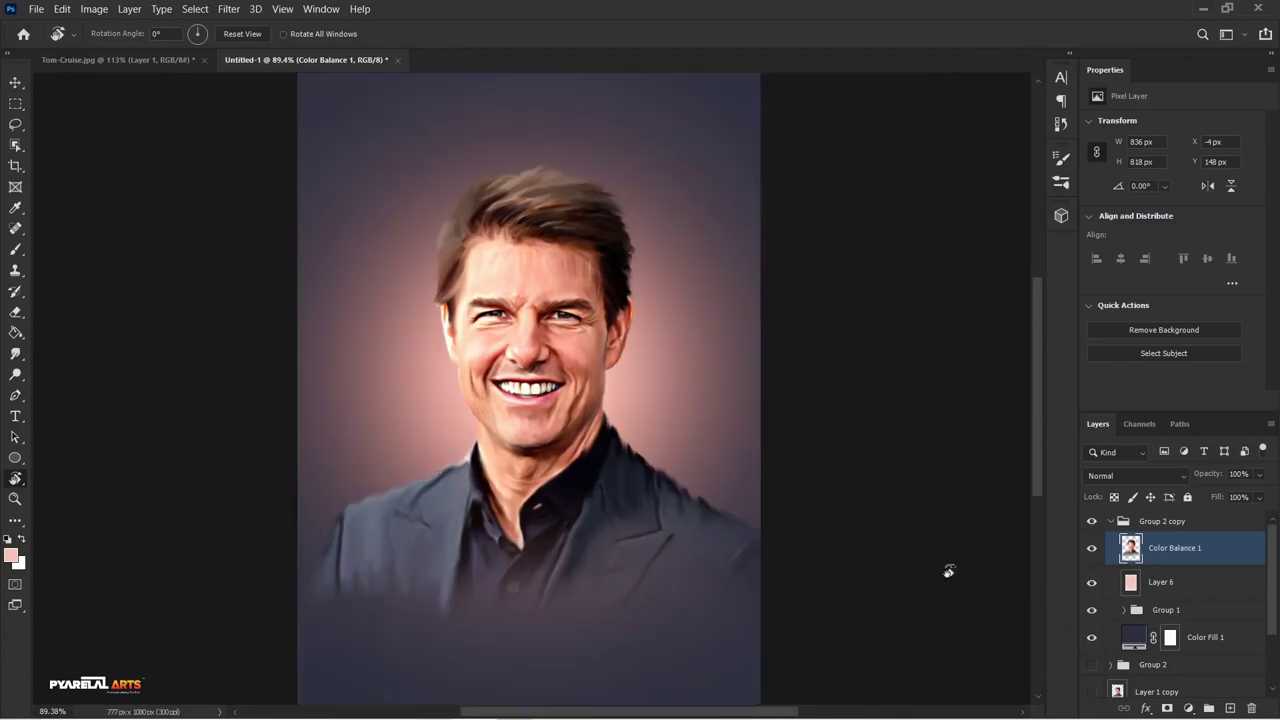
pyautogui.scroll(1, 704, 497)
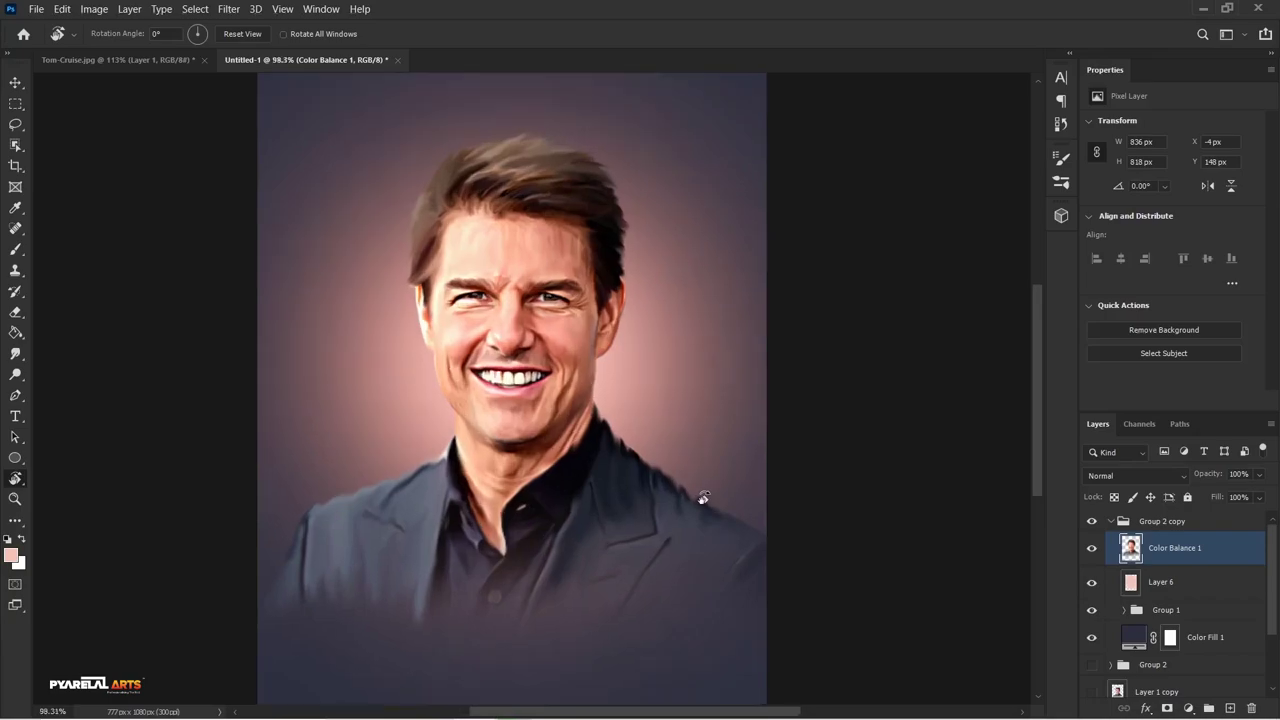
# Duplicate the Group 2 copy group into Group 2 copy 2
pyautogui.click(1115, 525)
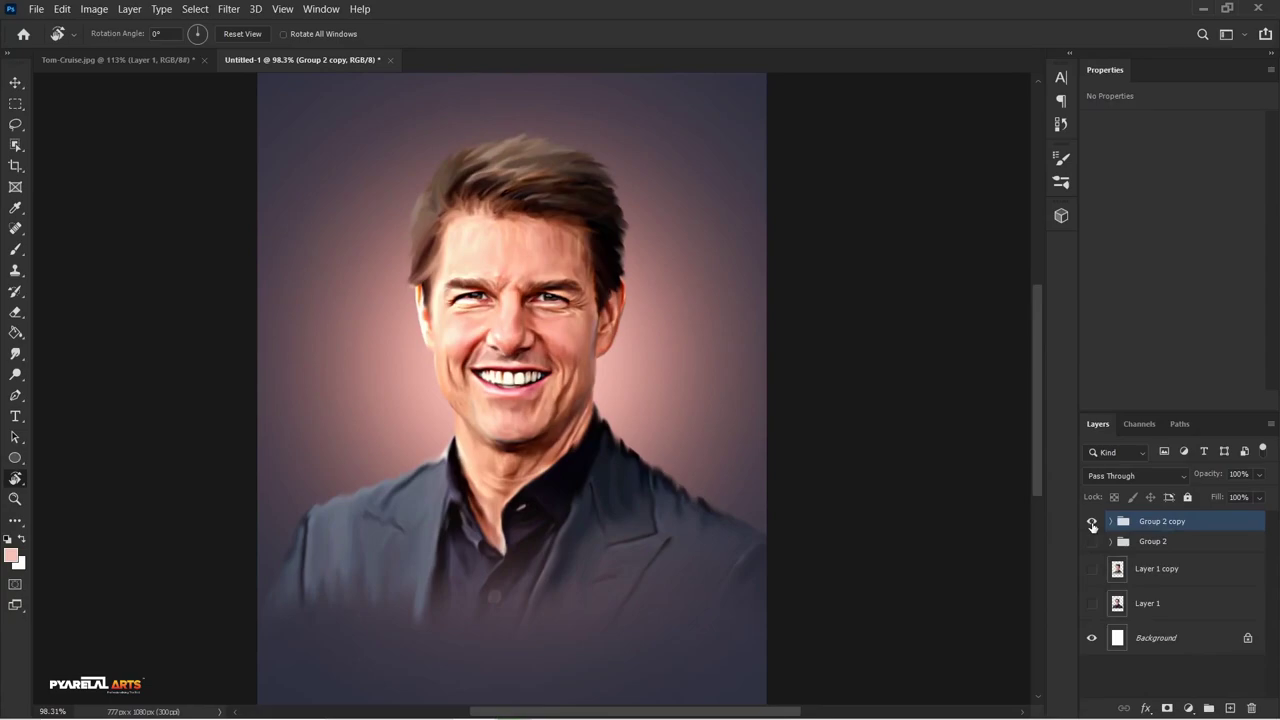
pyautogui.click(1091, 522)
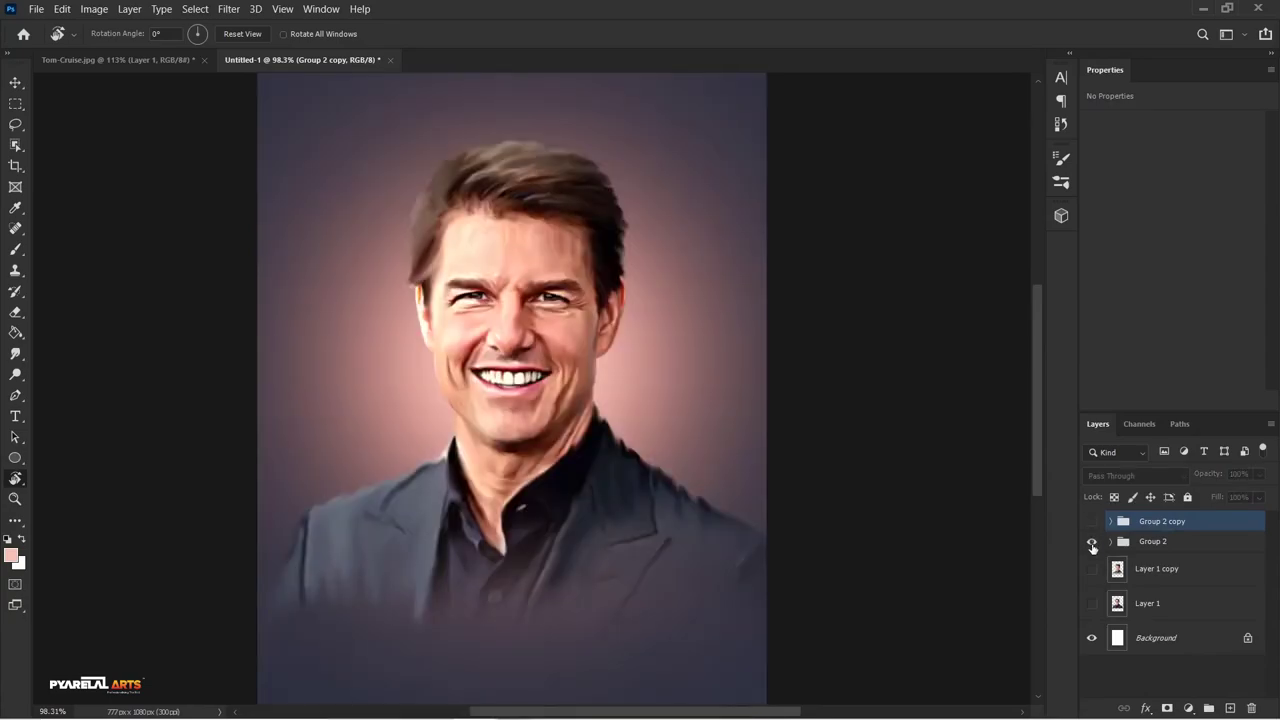
pyautogui.click(1092, 542)
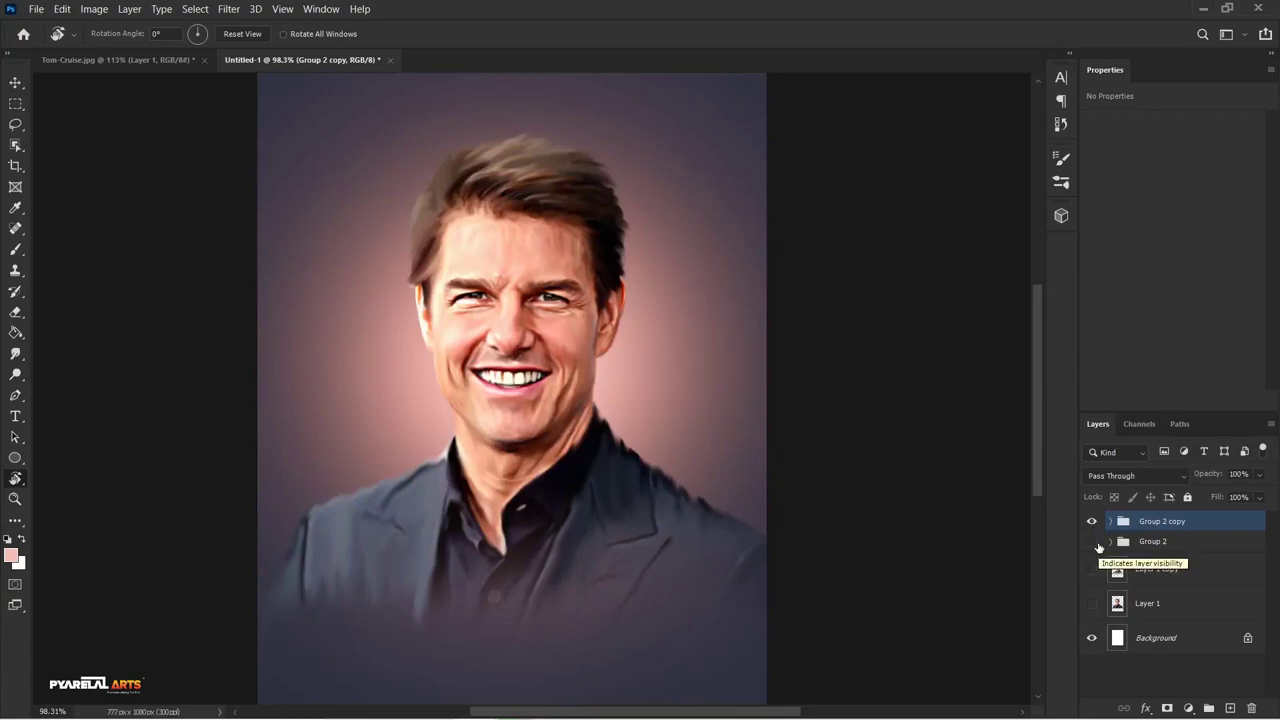
pyautogui.hotkey('ctrl', 'j')
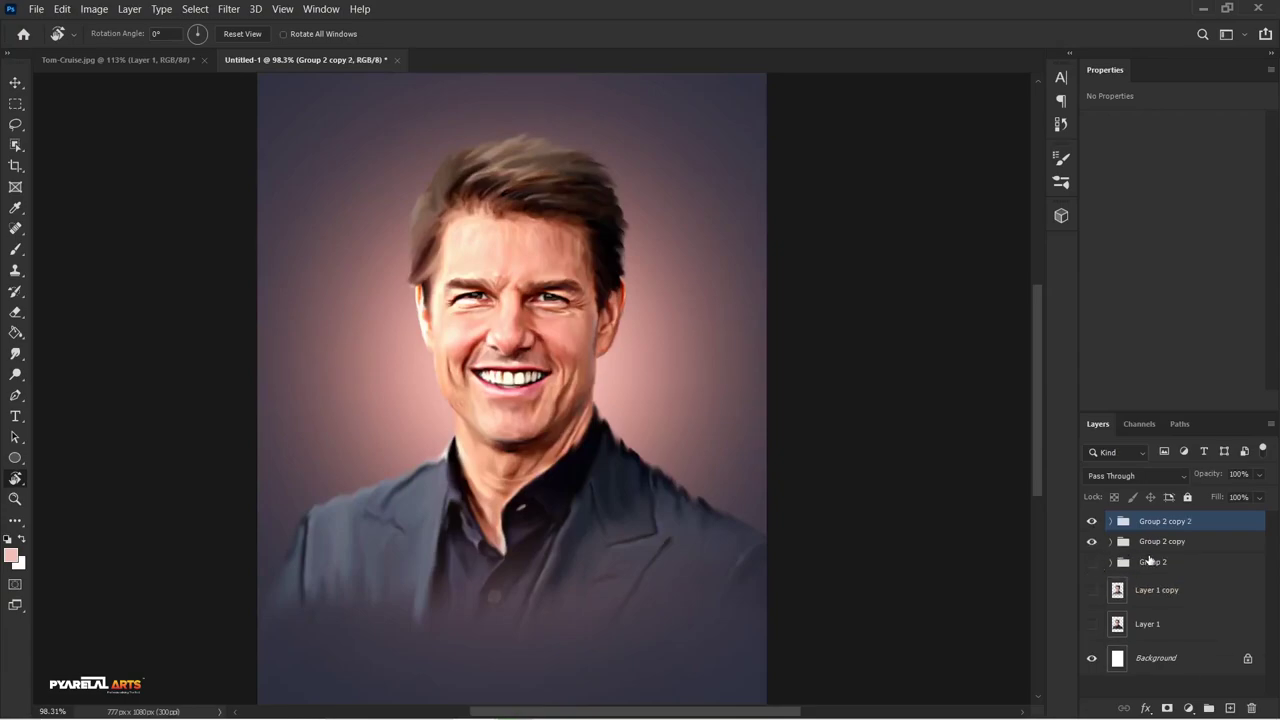
# Delete the old Group 2 and select Group 2 copy 2
pyautogui.click(1155, 562)
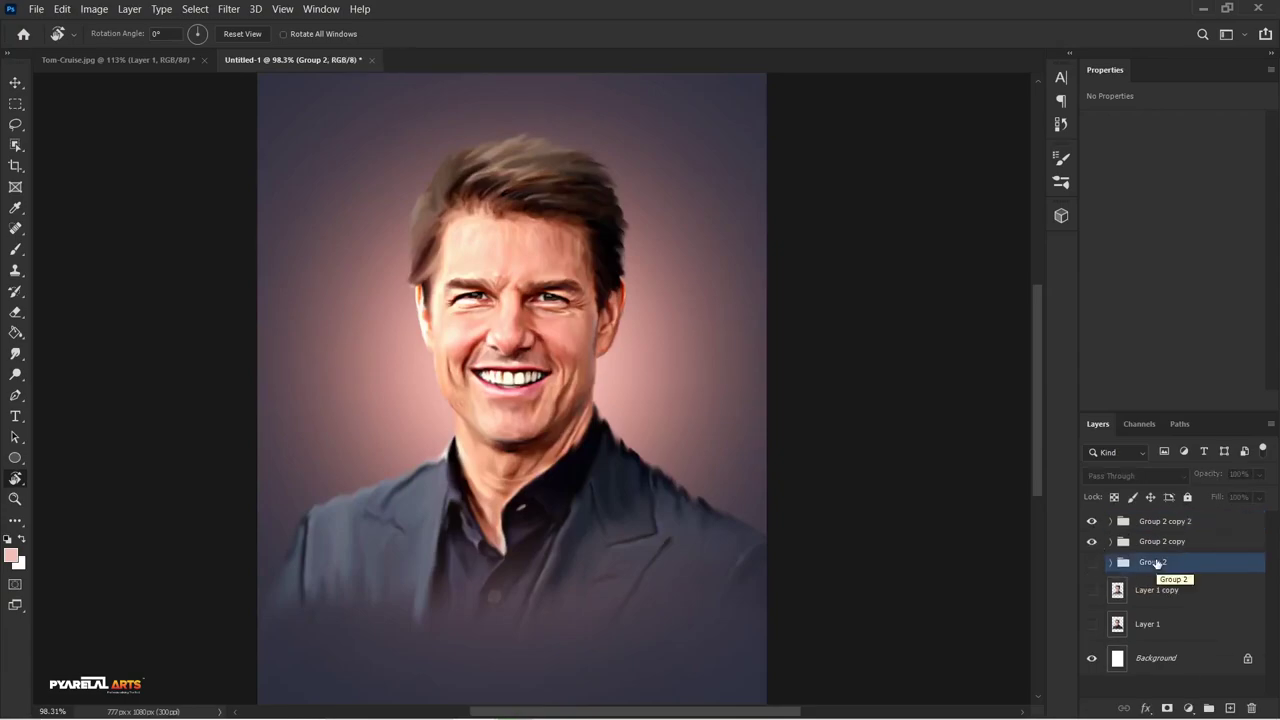
pyautogui.press('Delete')
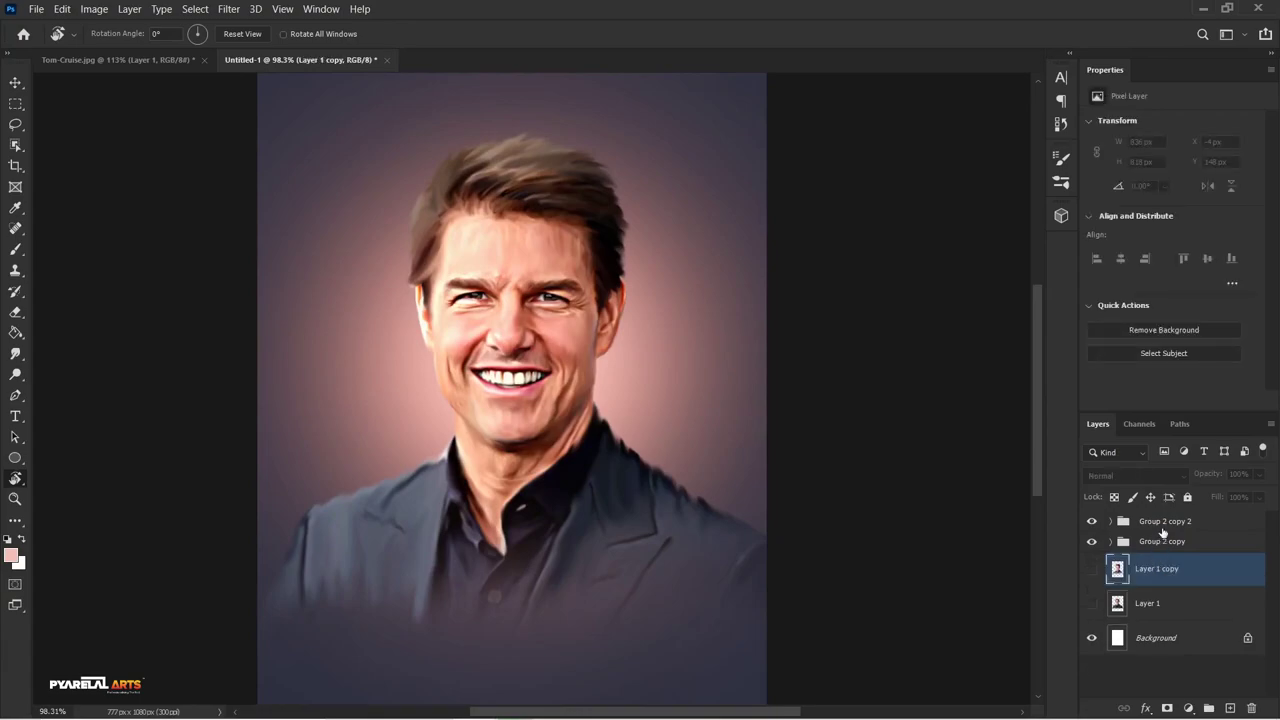
pyautogui.click(1165, 524)
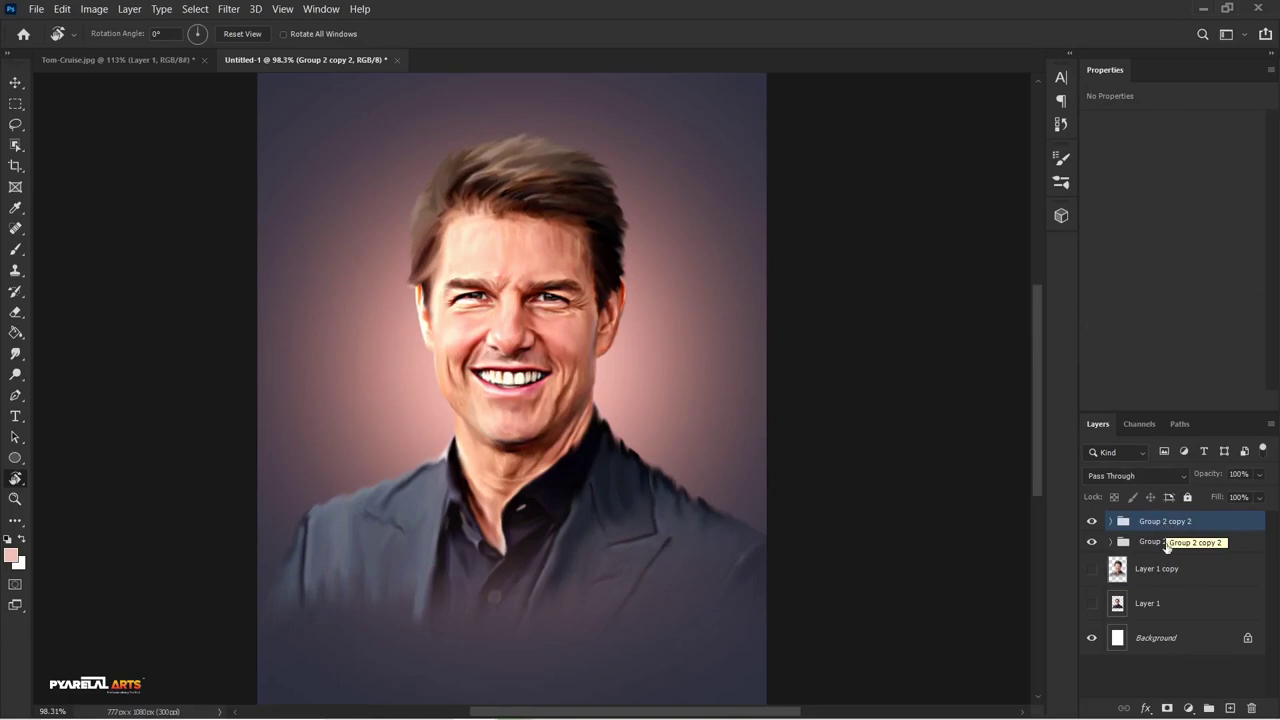
pyautogui.click(1188, 708)
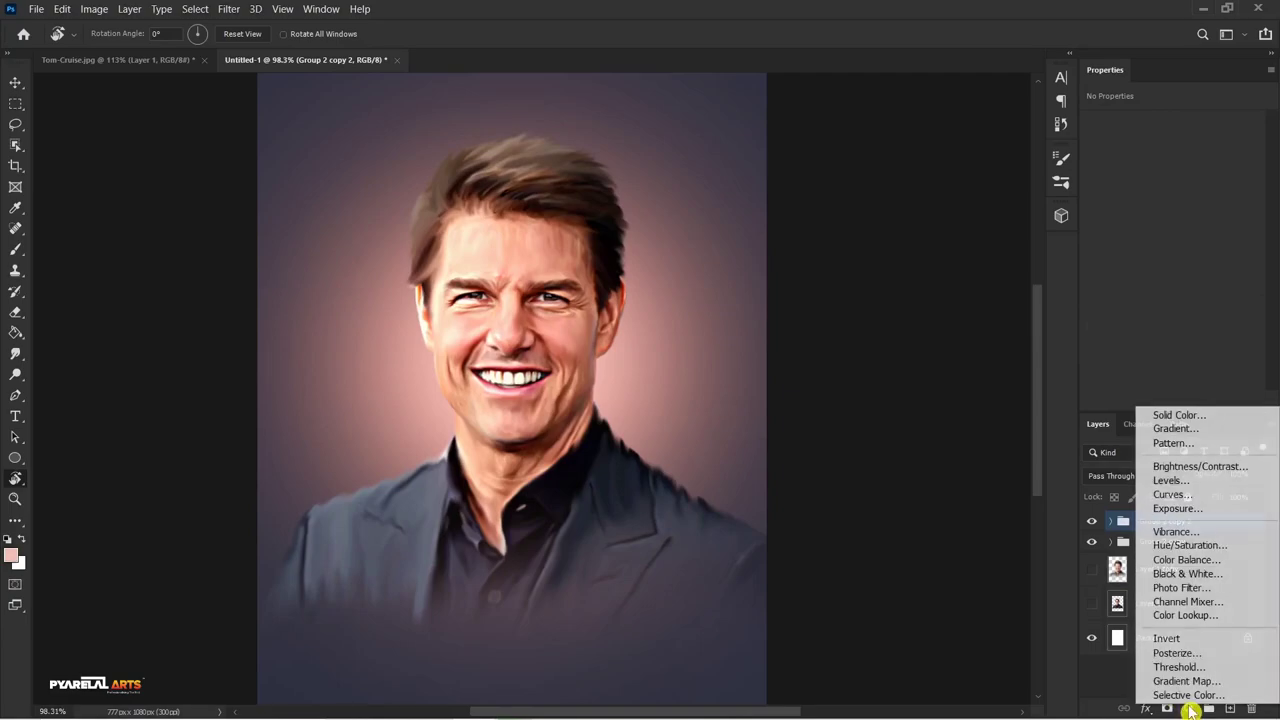
# Add a Curves adjustment layer and lift the Blue channel's black point to output 5
pyautogui.click(1172, 495)
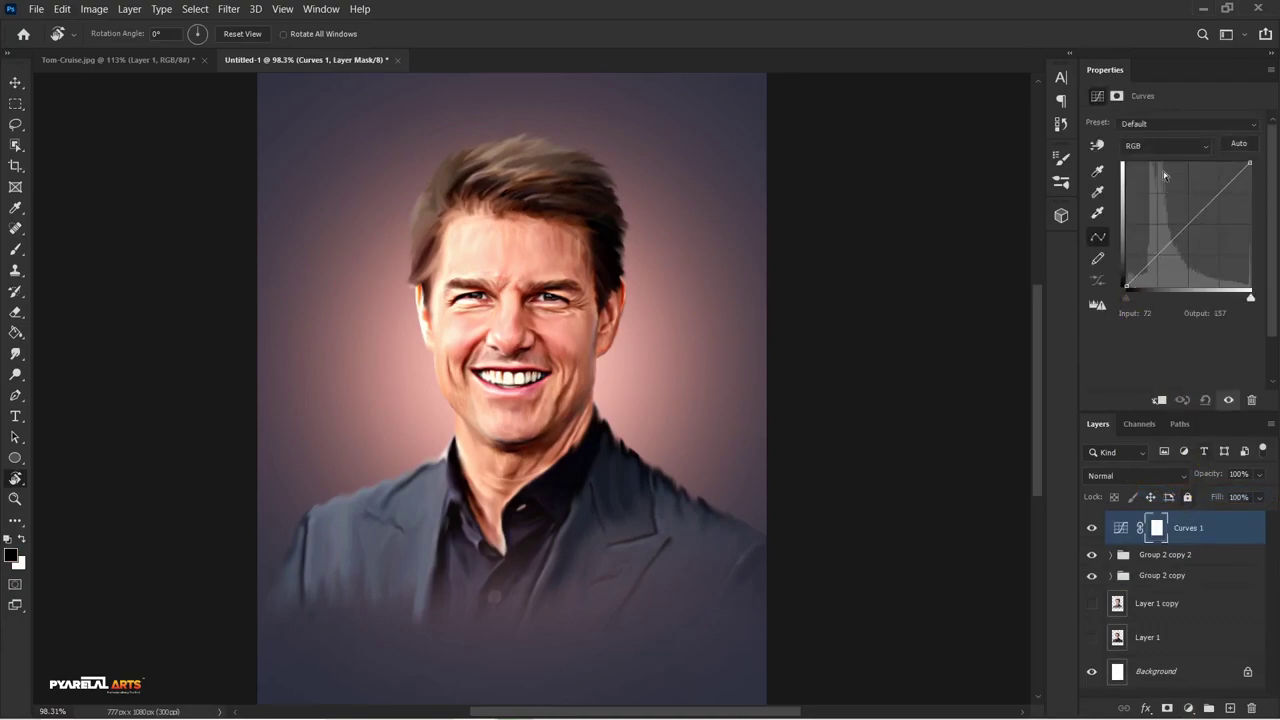
pyautogui.click(1165, 146)
pyautogui.click(1149, 204)
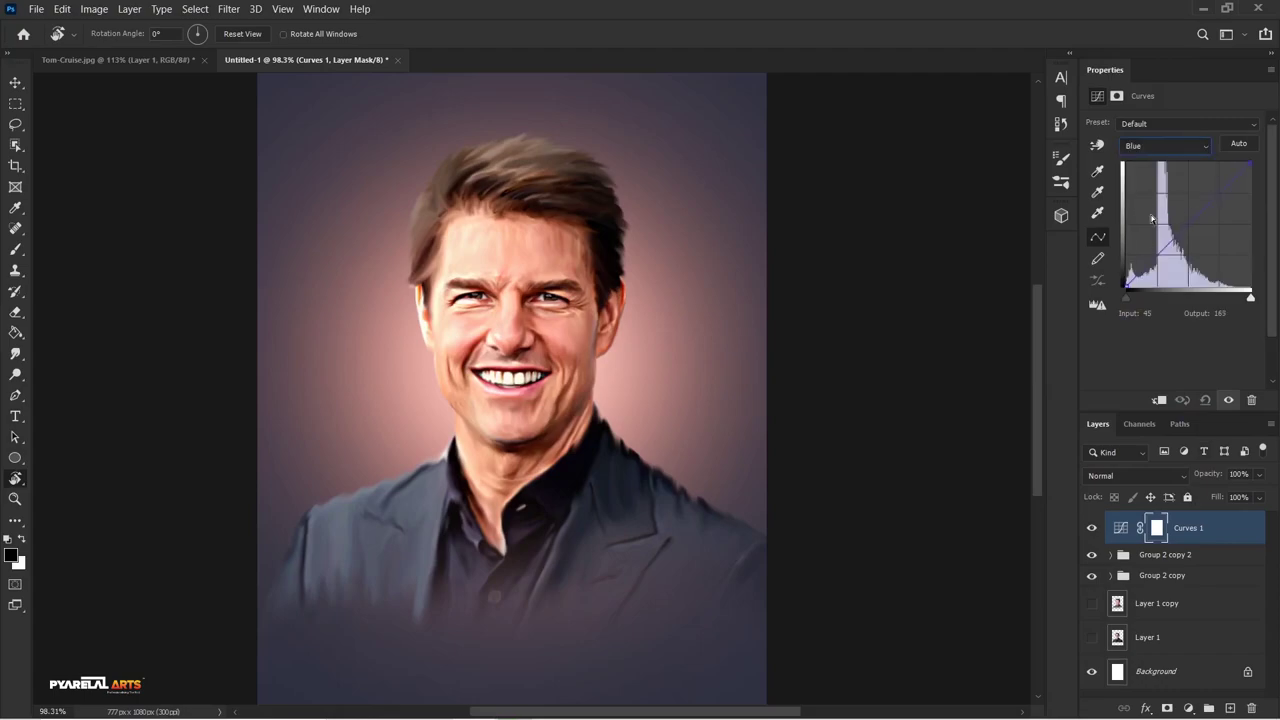
pyautogui.moveTo(1127, 285); pyautogui.dragTo(1122, 278)
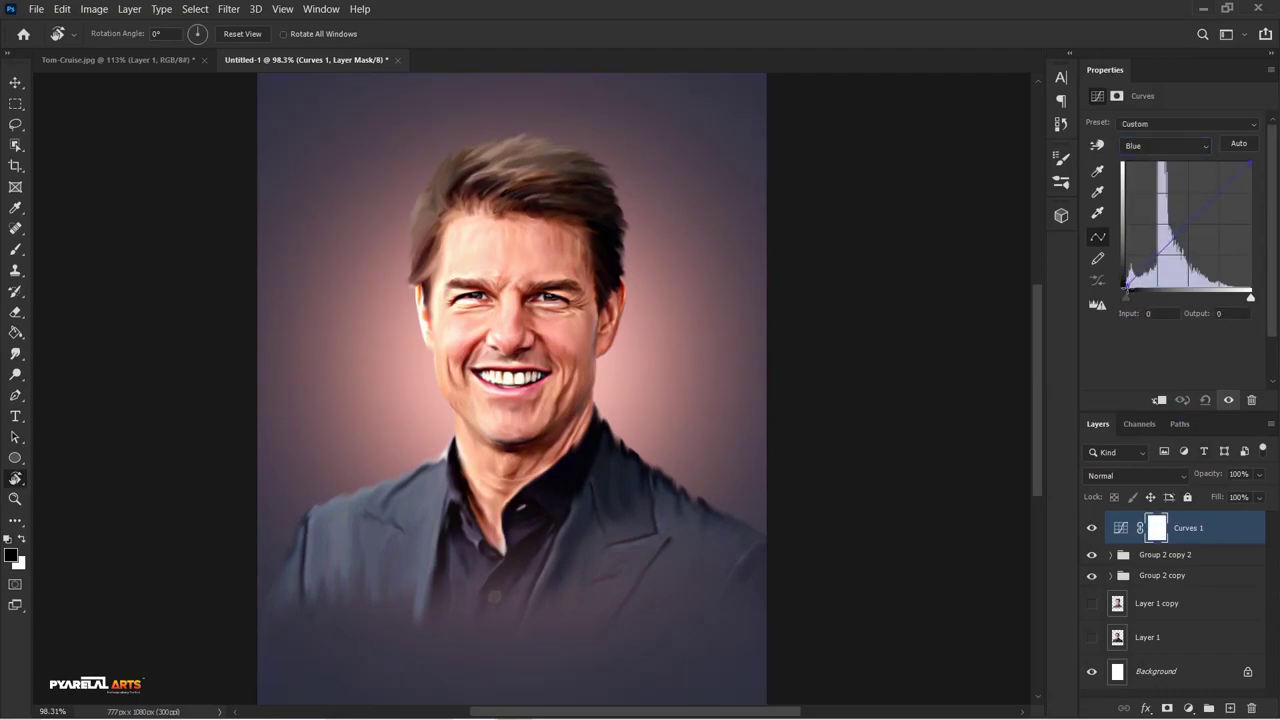
pyautogui.moveTo(1121, 277)
pyautogui.mouseDown()
pyautogui.moveTo(1144, 292)
pyautogui.moveTo(1113, 293)
pyautogui.moveTo(1126, 288)
pyautogui.mouseUp()
pyautogui.scroll(-2, 770, 378)
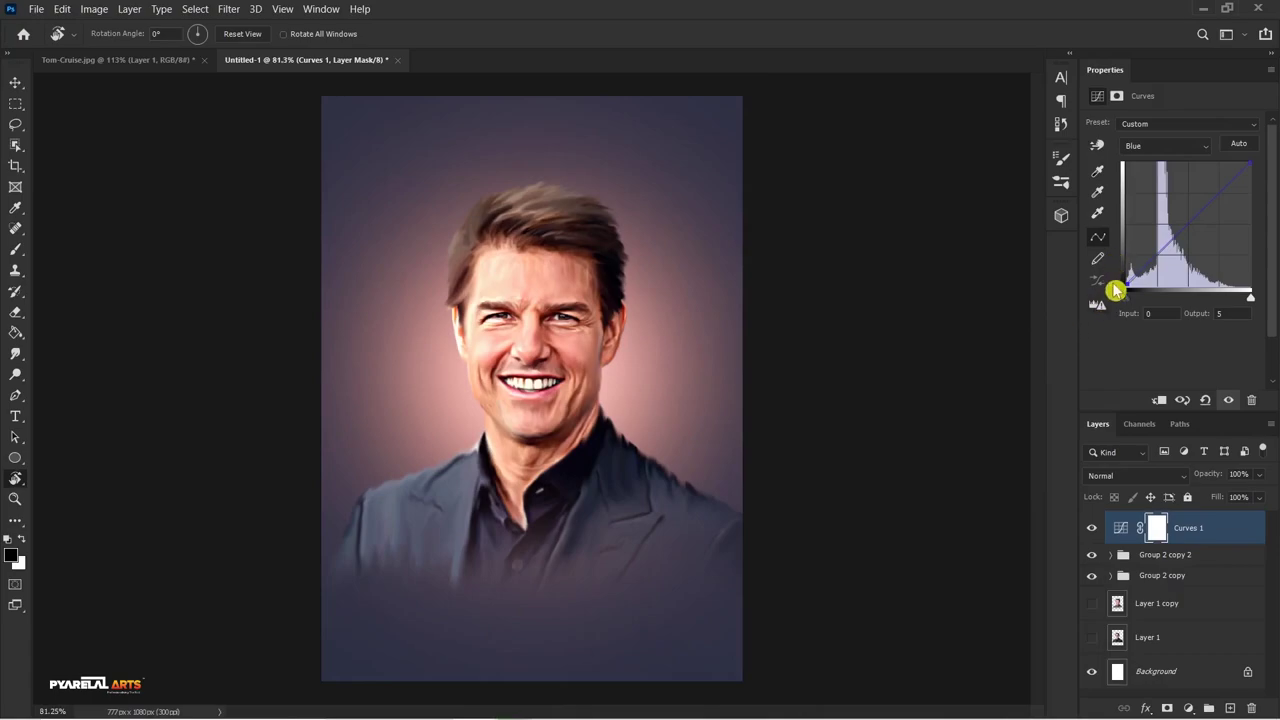
# Nudge the Red channel's black point in Curves 1 to adjust the shadow tint
pyautogui.click(1143, 150)
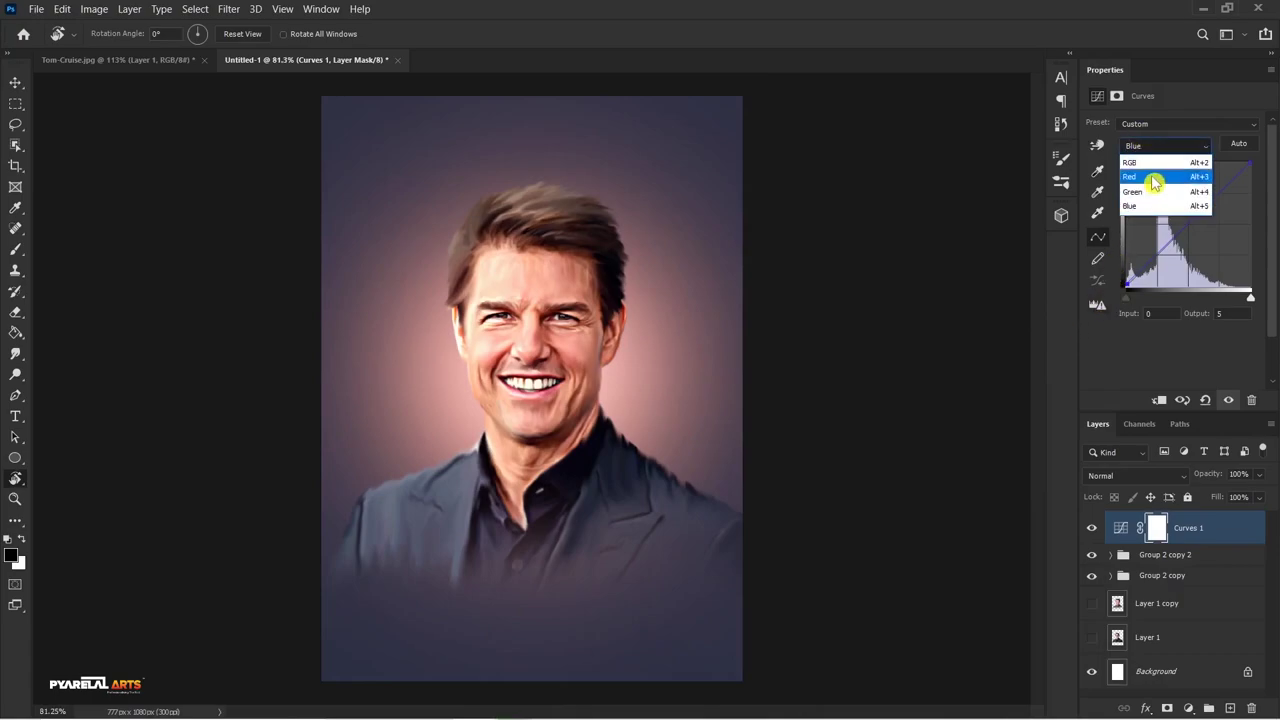
pyautogui.click(1150, 177)
pyautogui.click(1127, 284)
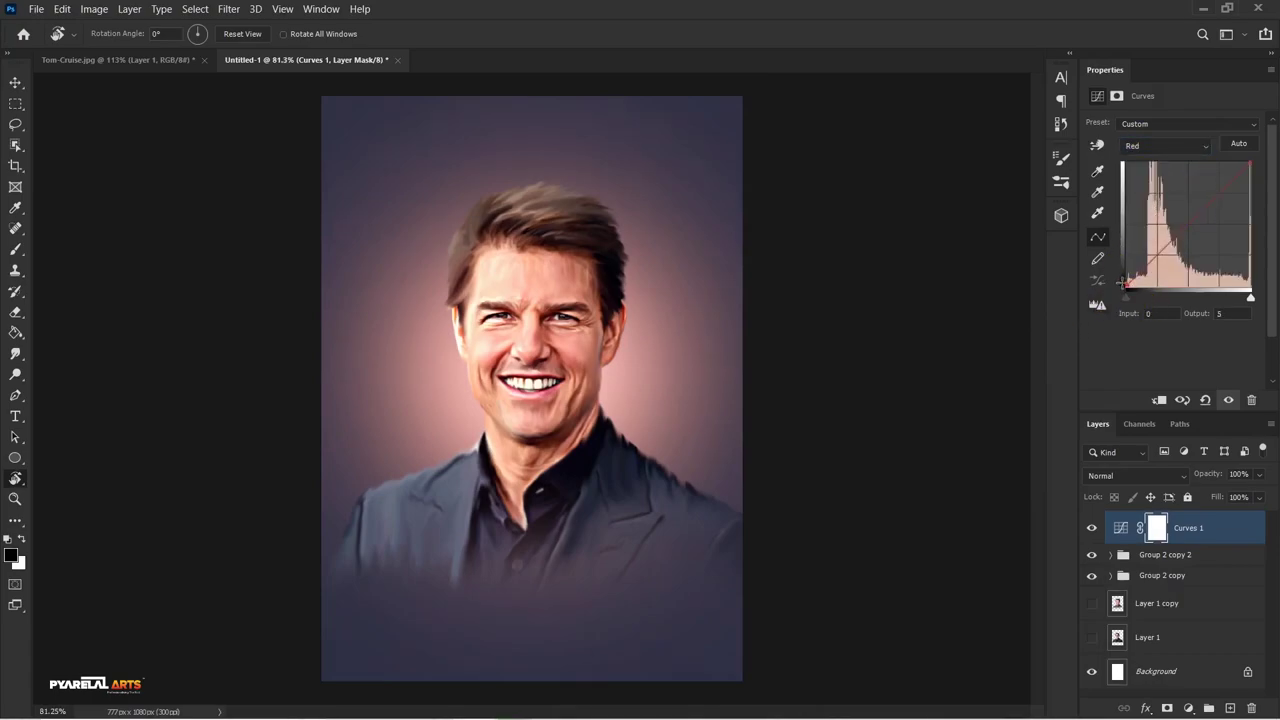
pyautogui.moveTo(1122, 282); pyautogui.dragTo(1118, 275)
pyautogui.moveTo(1114, 272); pyautogui.dragTo(1104, 272)
pyautogui.click(1108, 276)
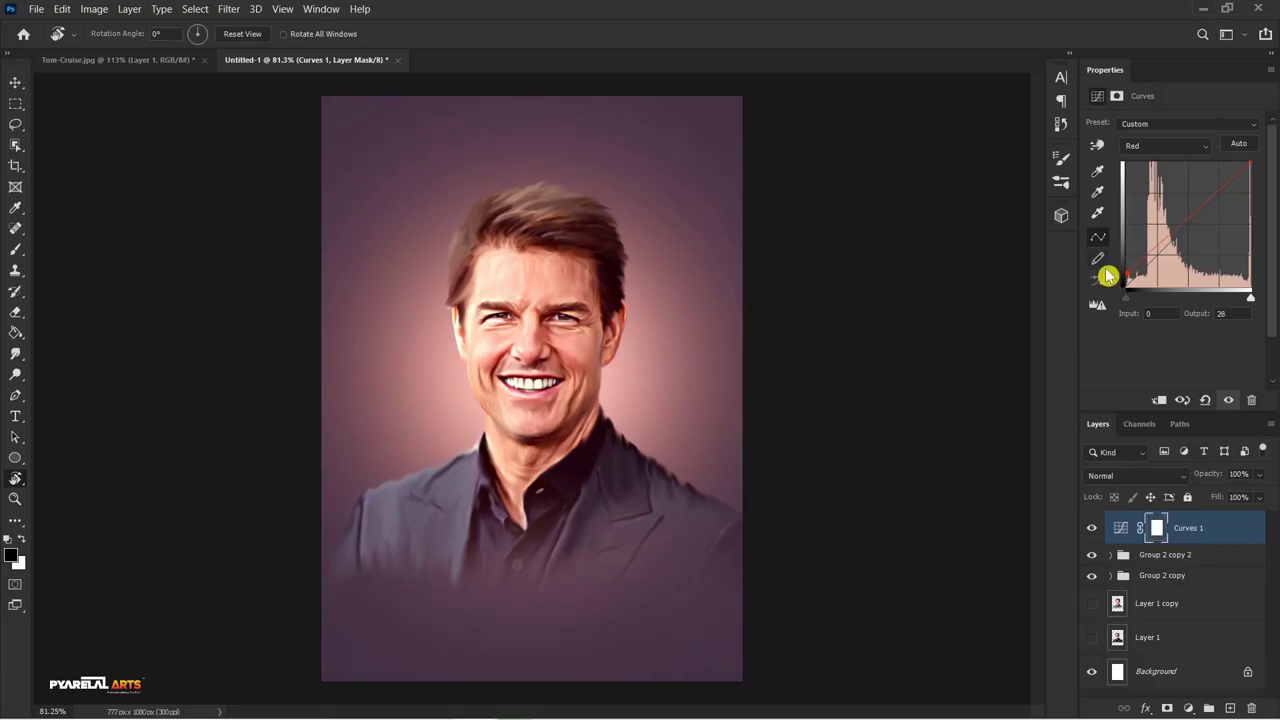
pyautogui.moveTo(1108, 276); pyautogui.dragTo(1121, 301)
pyautogui.click(1125, 302)
pyautogui.moveTo(1126, 270); pyautogui.dragTo(1126, 279)
pyautogui.moveTo(1126, 278); pyautogui.dragTo(1126, 274)
# Drop the Green channel's black-point output to 0 and toggle Curves 1 to compare
pyautogui.click(1146, 145)
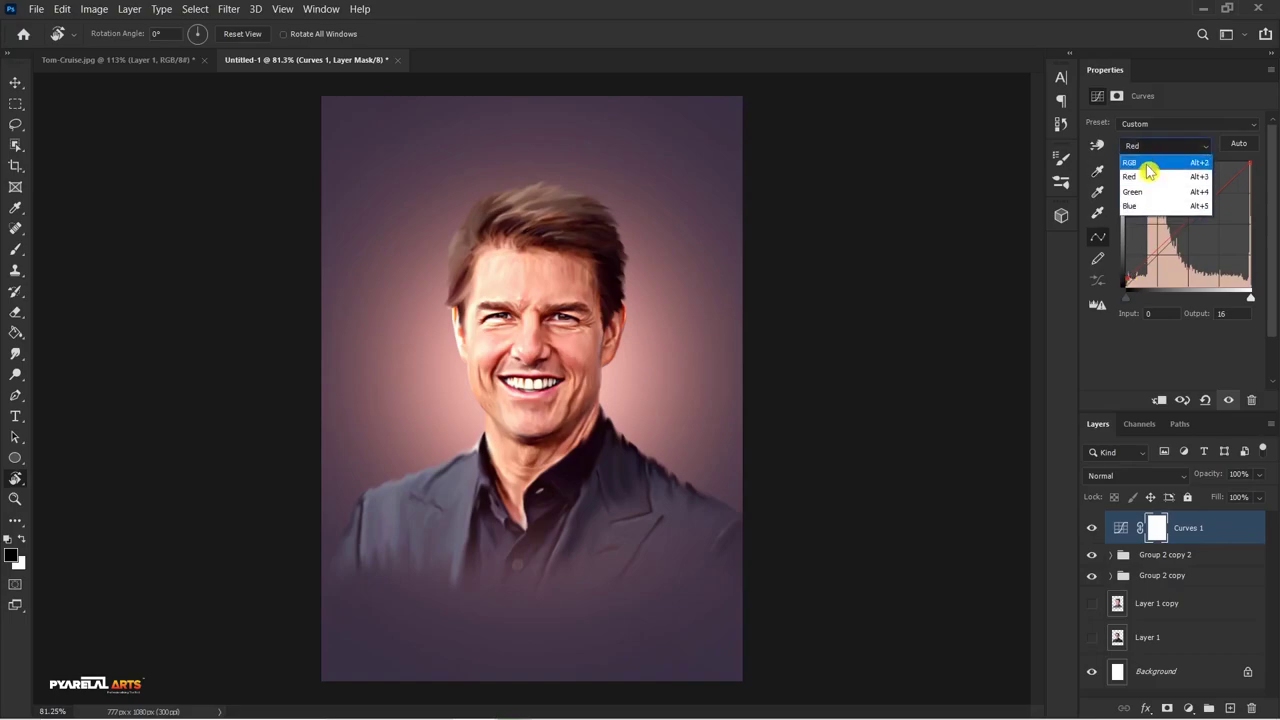
pyautogui.click(1149, 192)
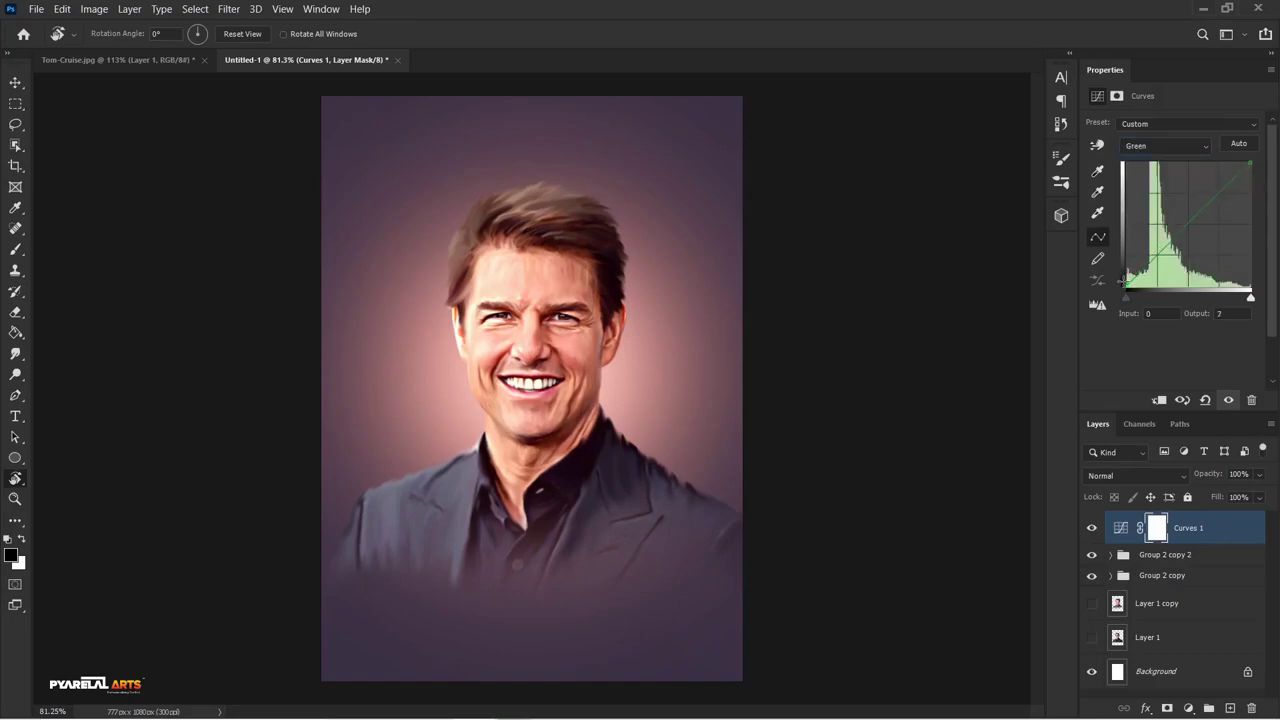
pyautogui.moveTo(1124, 276); pyautogui.dragTo(1111, 281)
pyautogui.moveTo(1110, 281); pyautogui.dragTo(1110, 281)
pyautogui.moveTo(1104, 281); pyautogui.dragTo(1105, 287)
pyautogui.click(1093, 530)
pyautogui.click(1094, 530)
# Stamp visible layers into Layer 7, duplicate it, and set the copy to Linear Light
pyautogui.hotkey('ctrl', 'shift', 'alt', 'e')
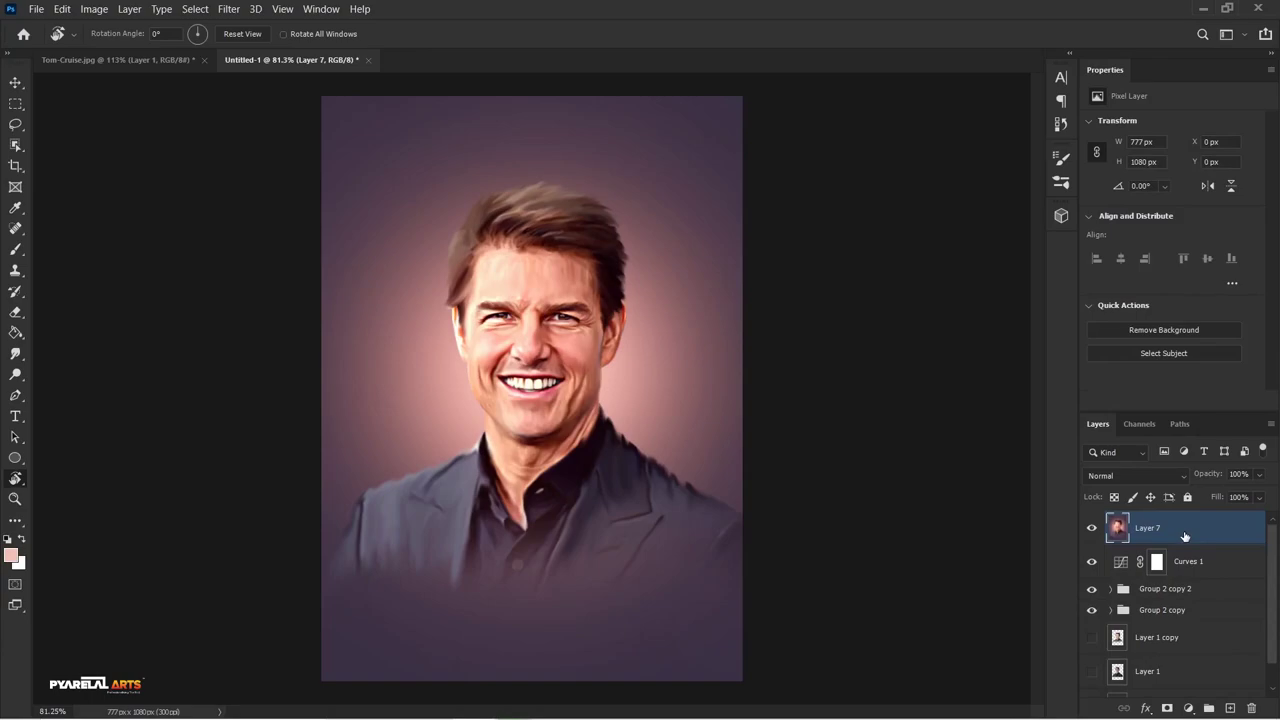
pyautogui.hotkey('ctrl', 'j')
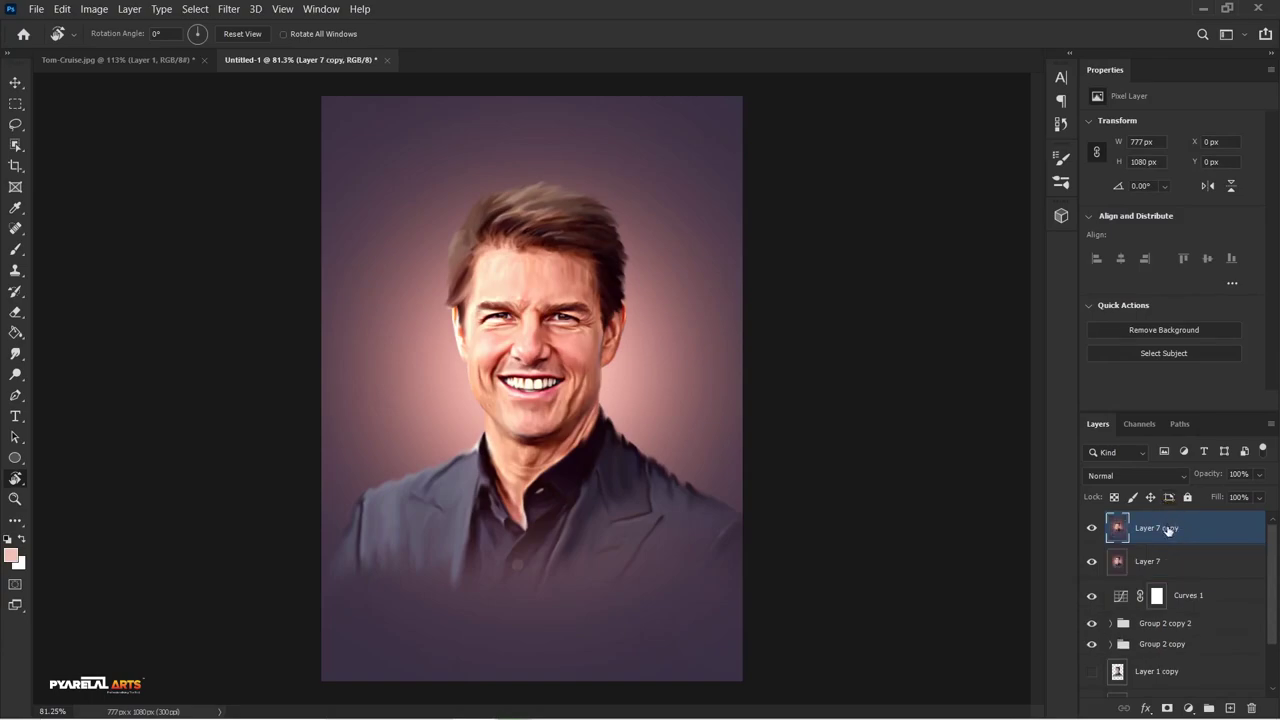
pyautogui.click(1143, 477)
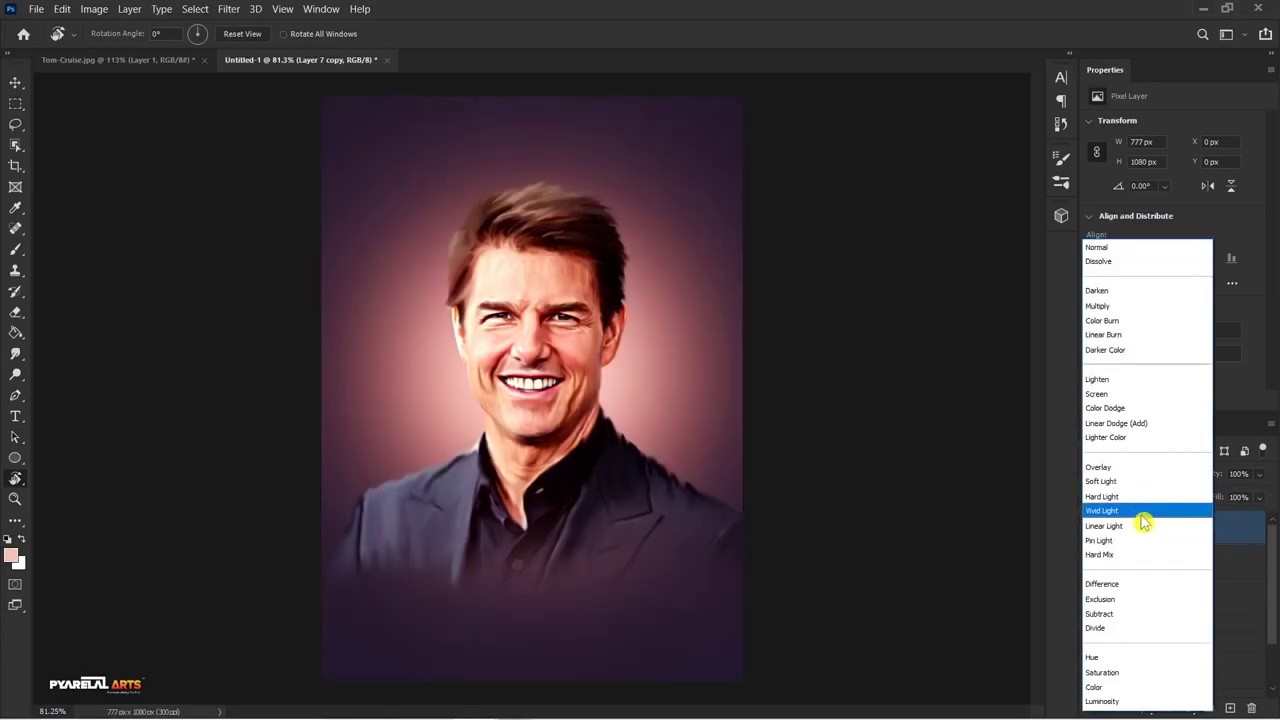
pyautogui.click(1143, 528)
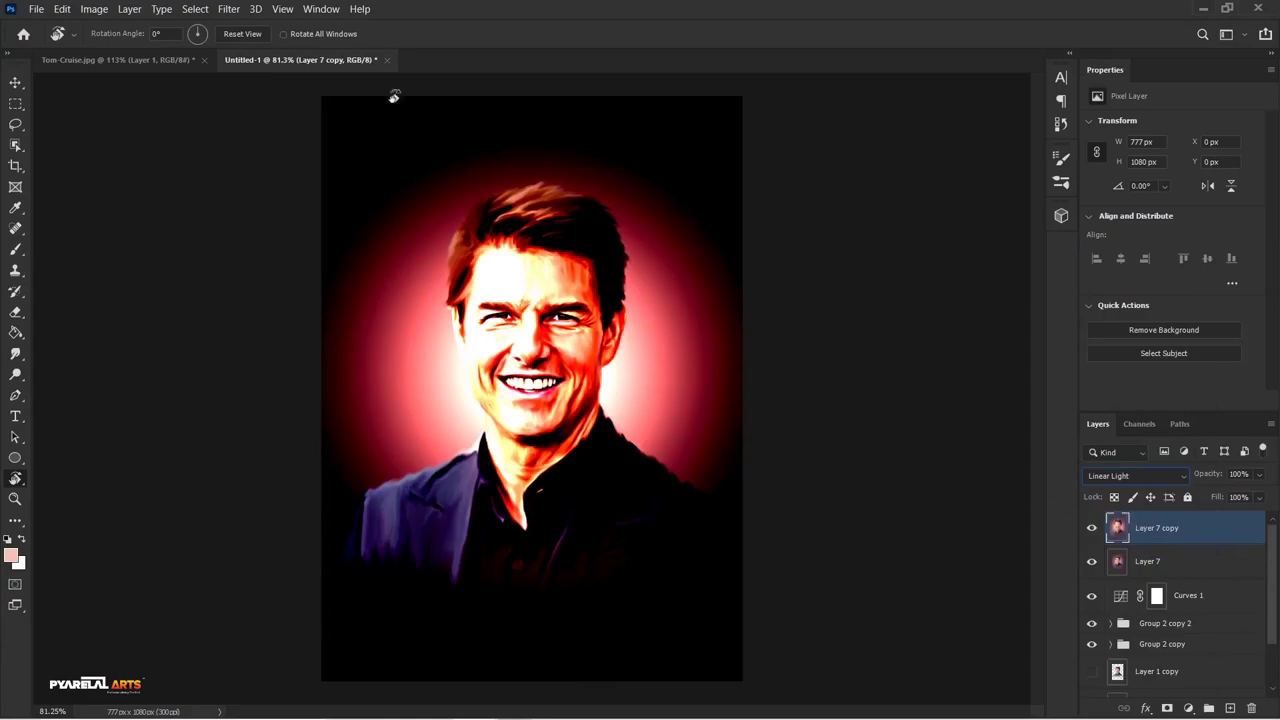
pyautogui.click(228, 10)
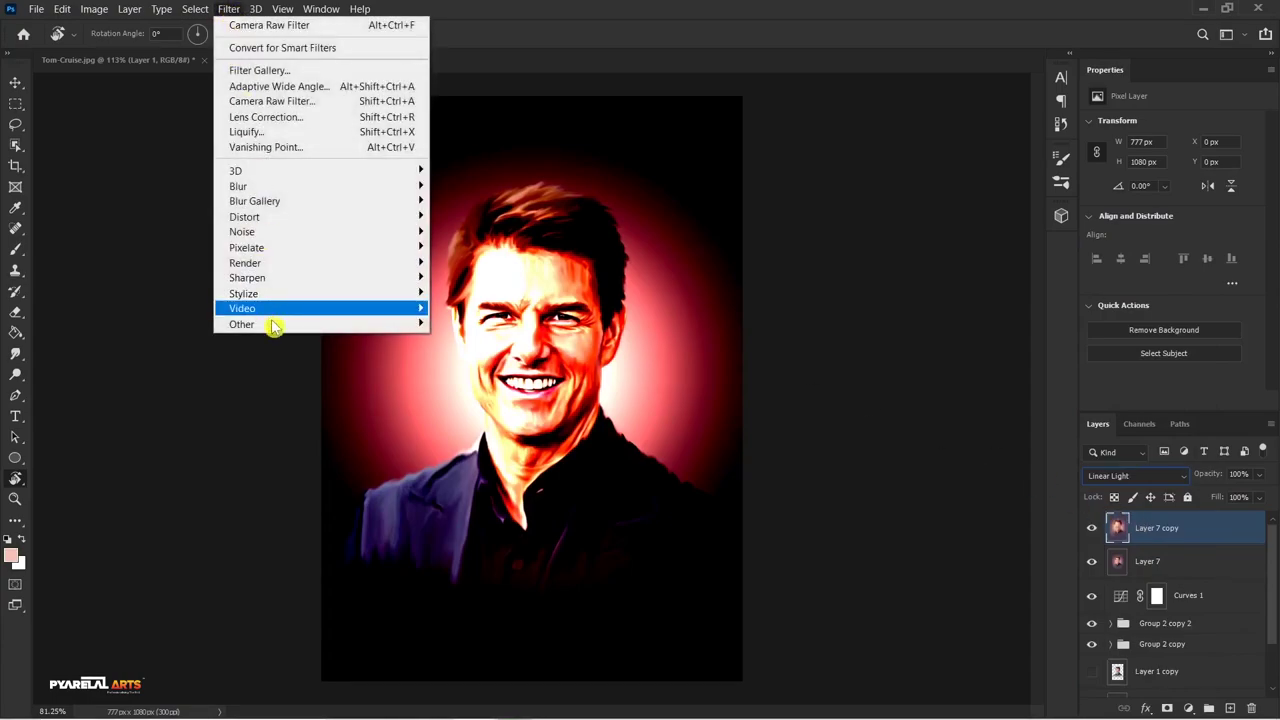
# Apply a High Pass filter with a 0.2 pixel radius to Layer 7 copy
pyautogui.moveTo(242, 324)
pyautogui.click(495, 340)
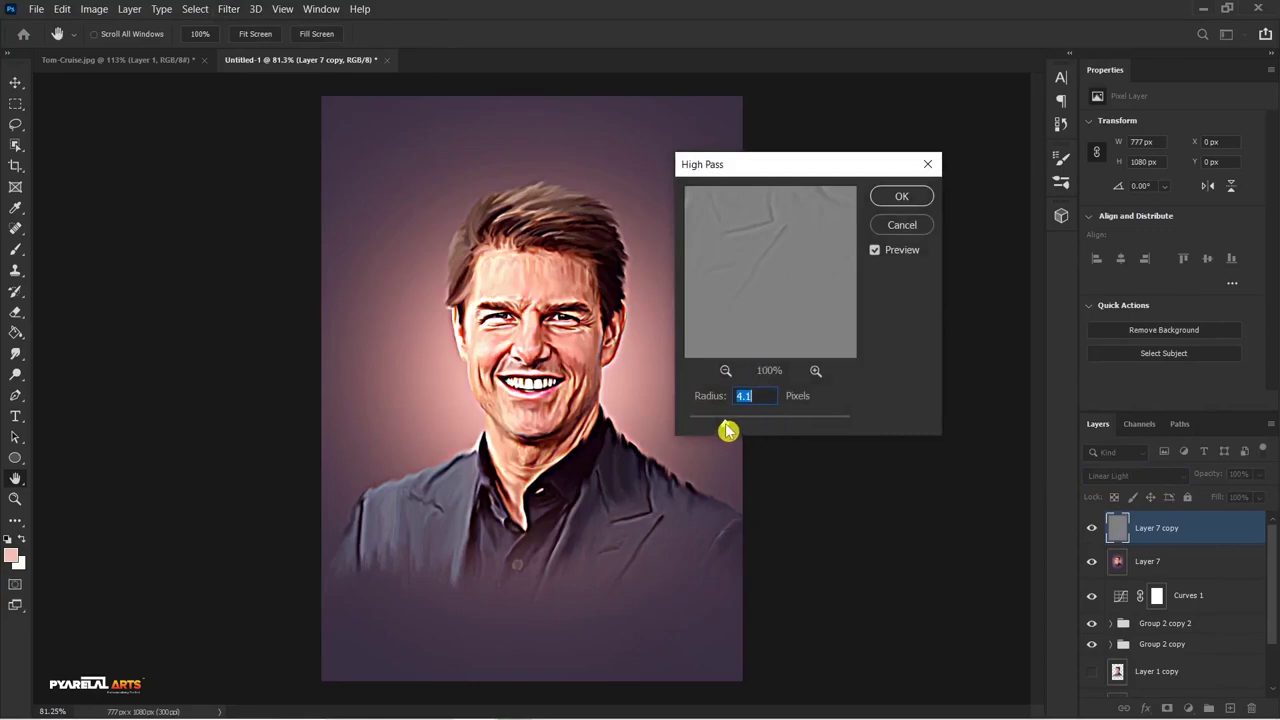
pyautogui.moveTo(725, 423); pyautogui.dragTo(694, 428)
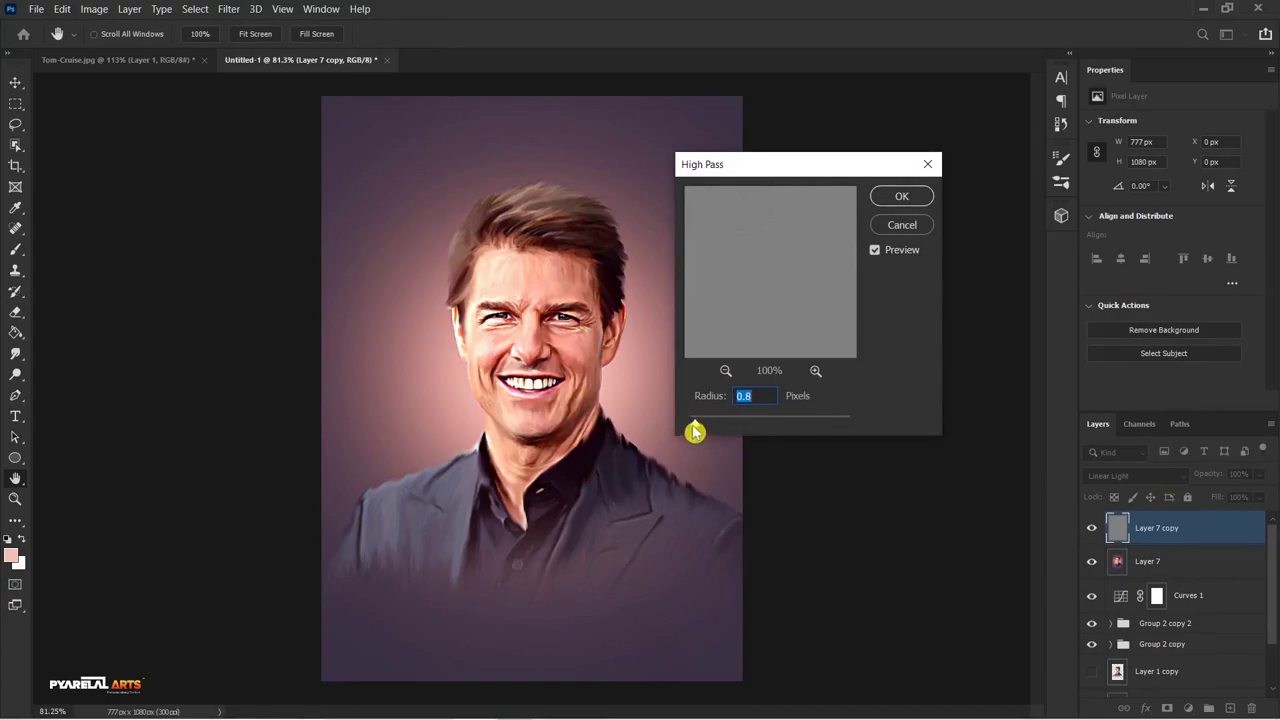
pyautogui.moveTo(692, 424); pyautogui.dragTo(690, 424)
pyautogui.moveTo(690, 424); pyautogui.dragTo(691, 424)
pyautogui.moveTo(690, 427); pyautogui.dragTo(684, 427)
pyautogui.moveTo(690, 426); pyautogui.dragTo(695, 430)
pyautogui.click(889, 198)
pyautogui.press('r')
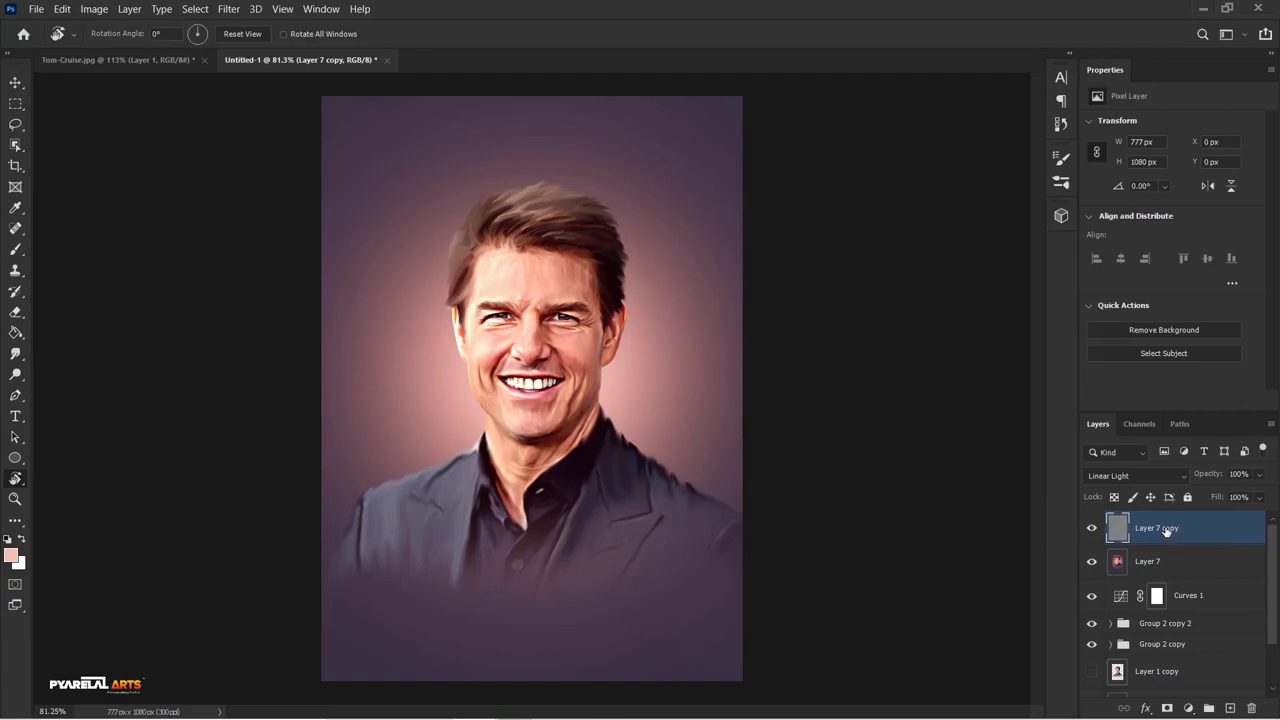
# Stamp visible layers into Layer 8 and set Filter Gallery Texturizer scaling to 53
pyautogui.hotkey('ctrl', 'shift', 'alt', 'e')
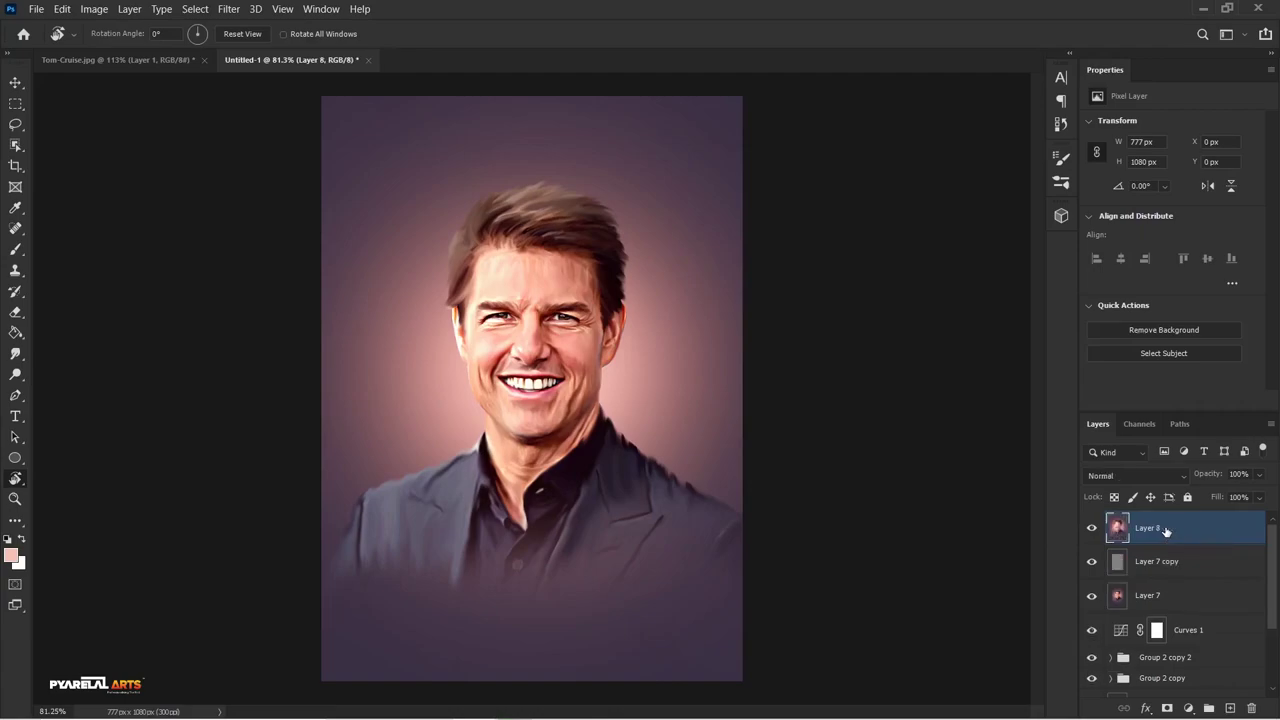
pyautogui.click(232, 16)
pyautogui.click(250, 70)
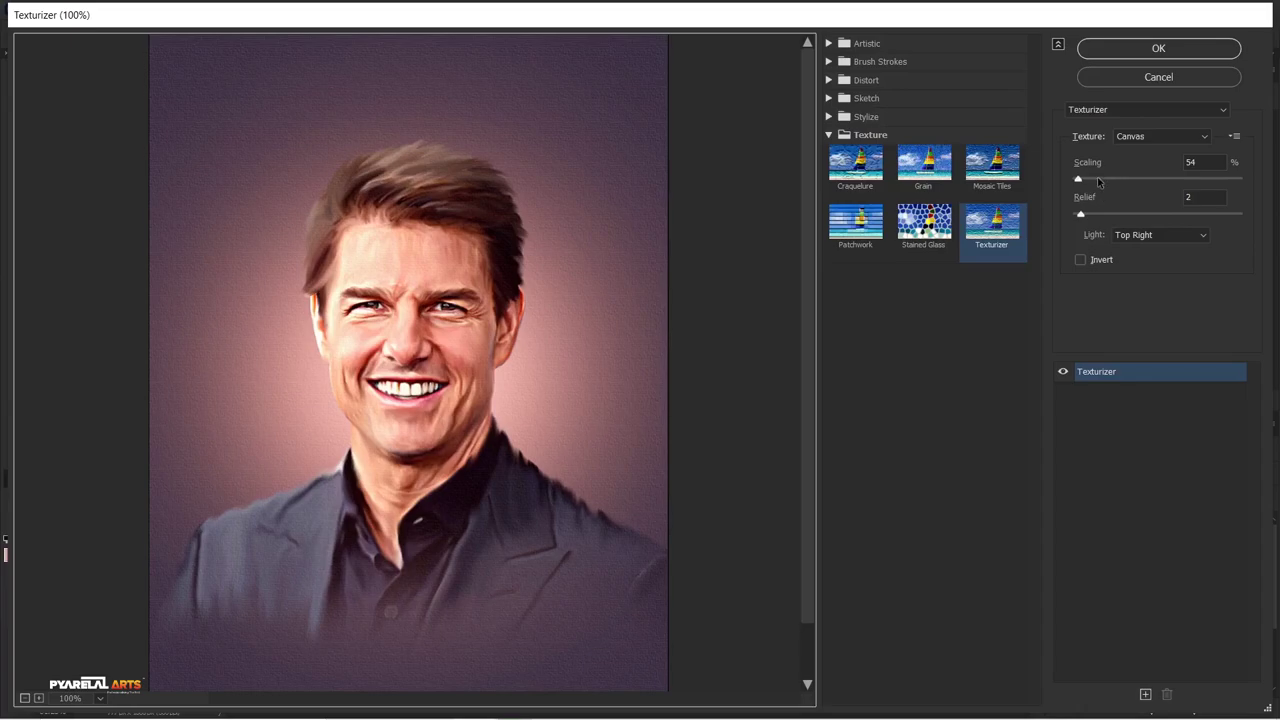
pyautogui.moveTo(1078, 179); pyautogui.dragTo(1087, 179)
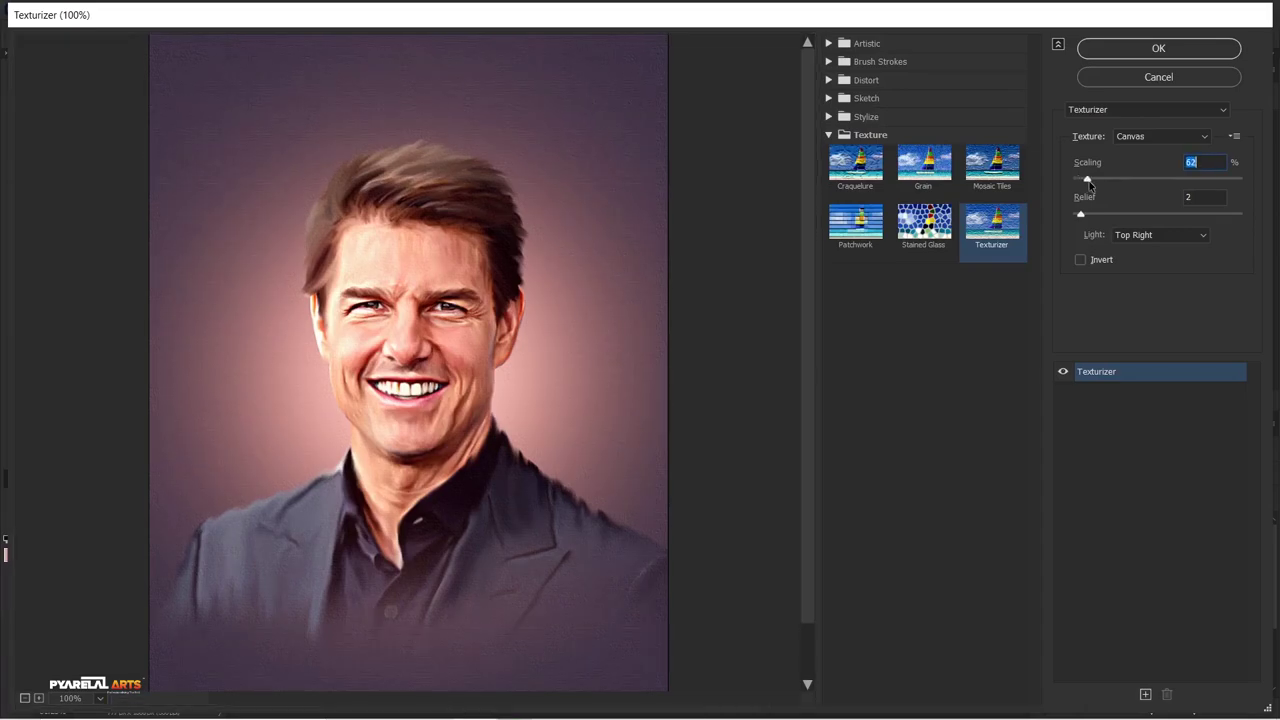
pyautogui.moveTo(1087, 179); pyautogui.dragTo(1077, 179)
# Try the Sandstone, Brick and Burlap textures, then return to Canvas
pyautogui.click(1151, 136)
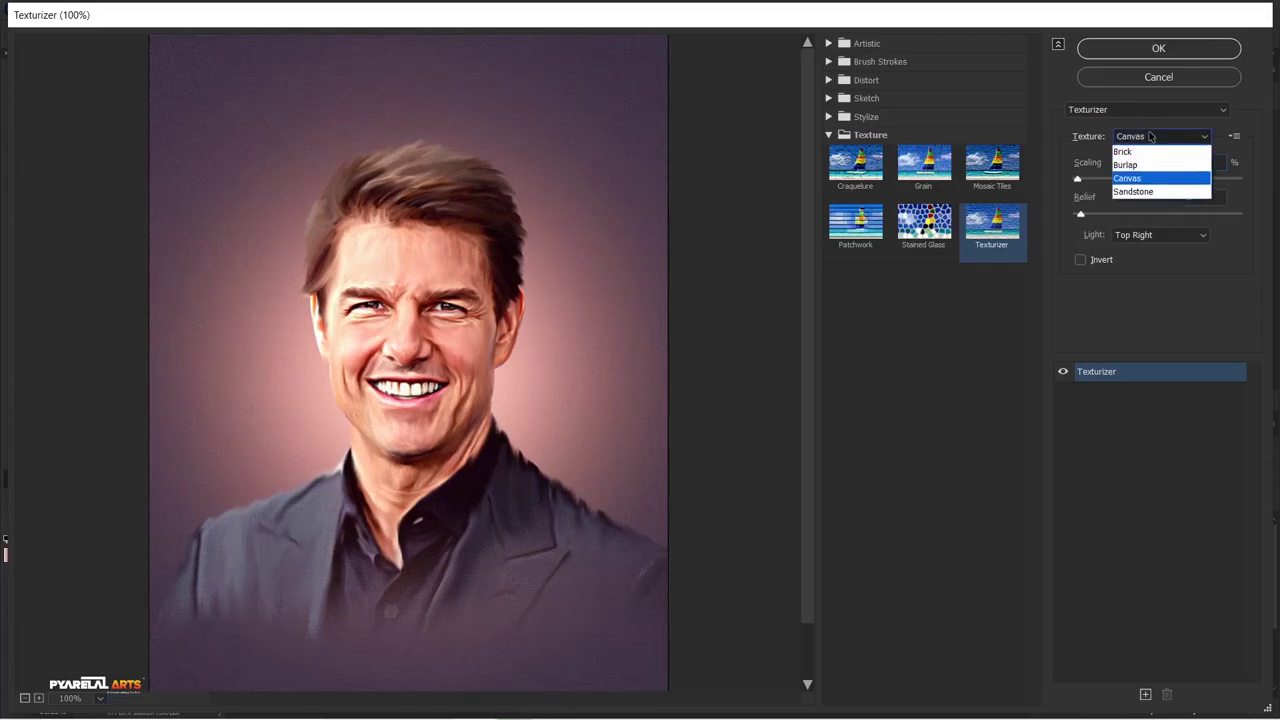
pyautogui.click(1150, 191)
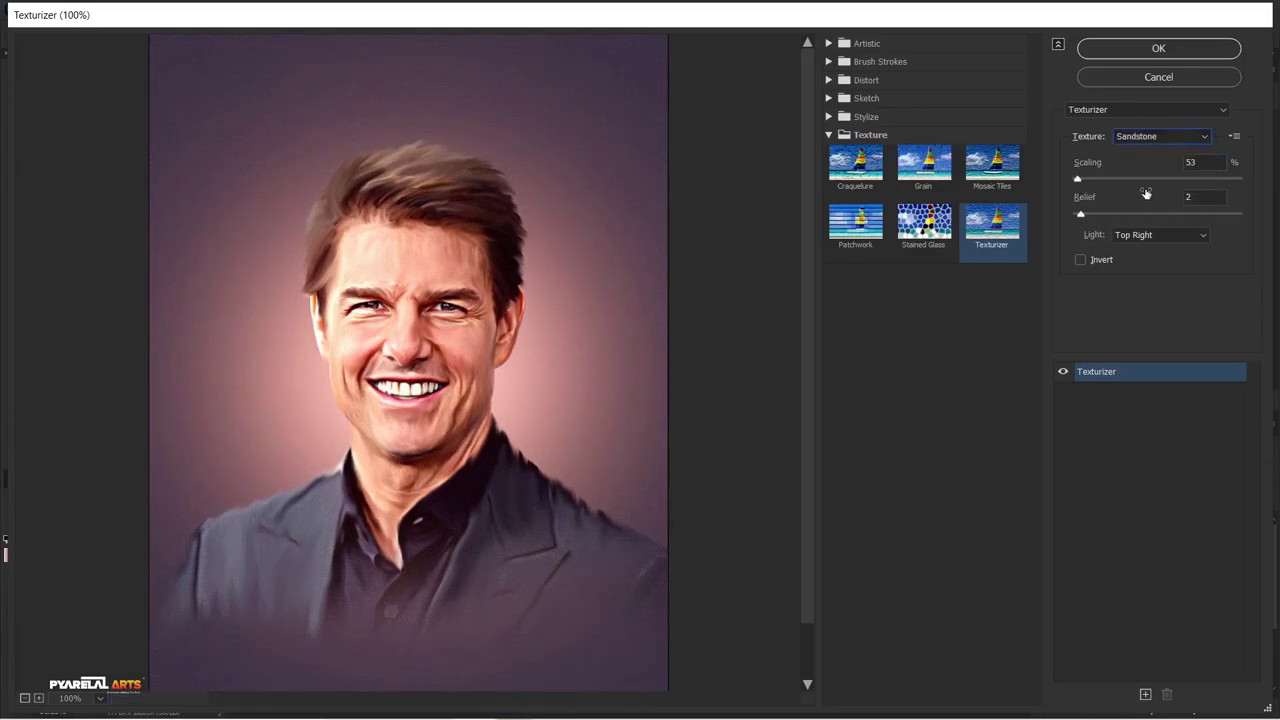
pyautogui.moveTo(1077, 178); pyautogui.dragTo(1087, 214)
pyautogui.click(1140, 138)
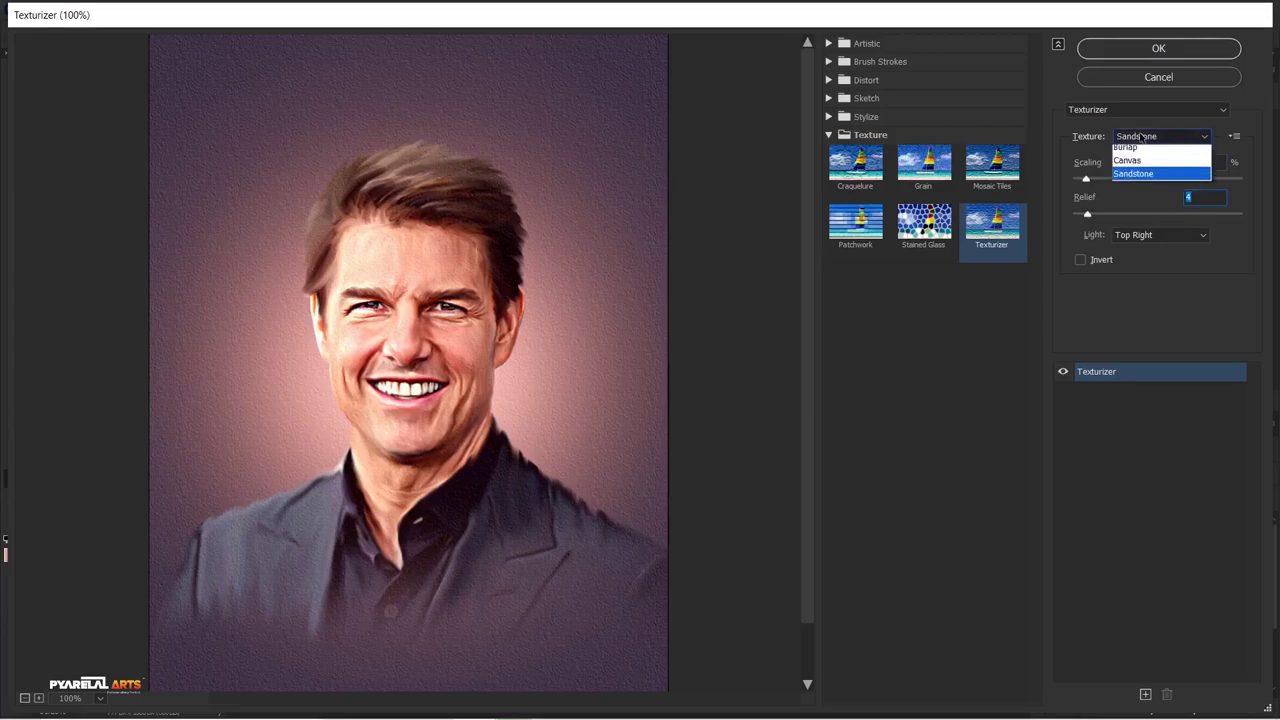
pyautogui.click(1134, 156)
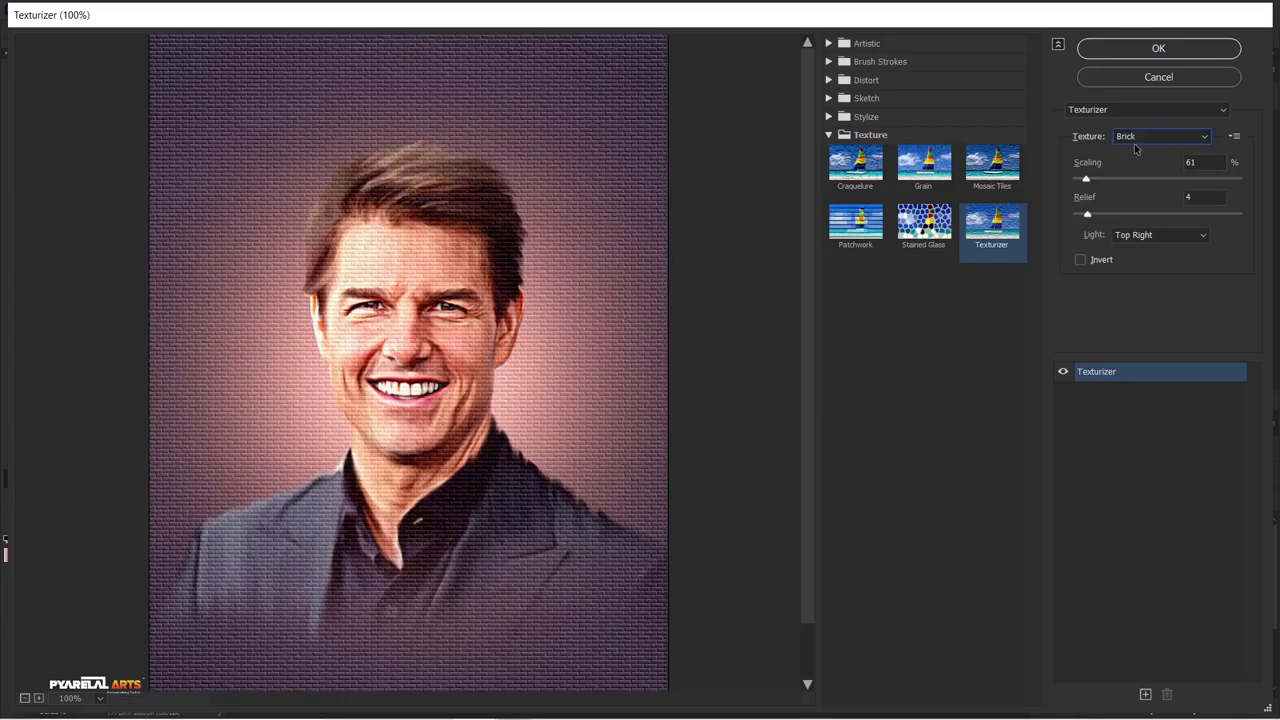
pyautogui.click(1134, 143)
pyautogui.click(1139, 166)
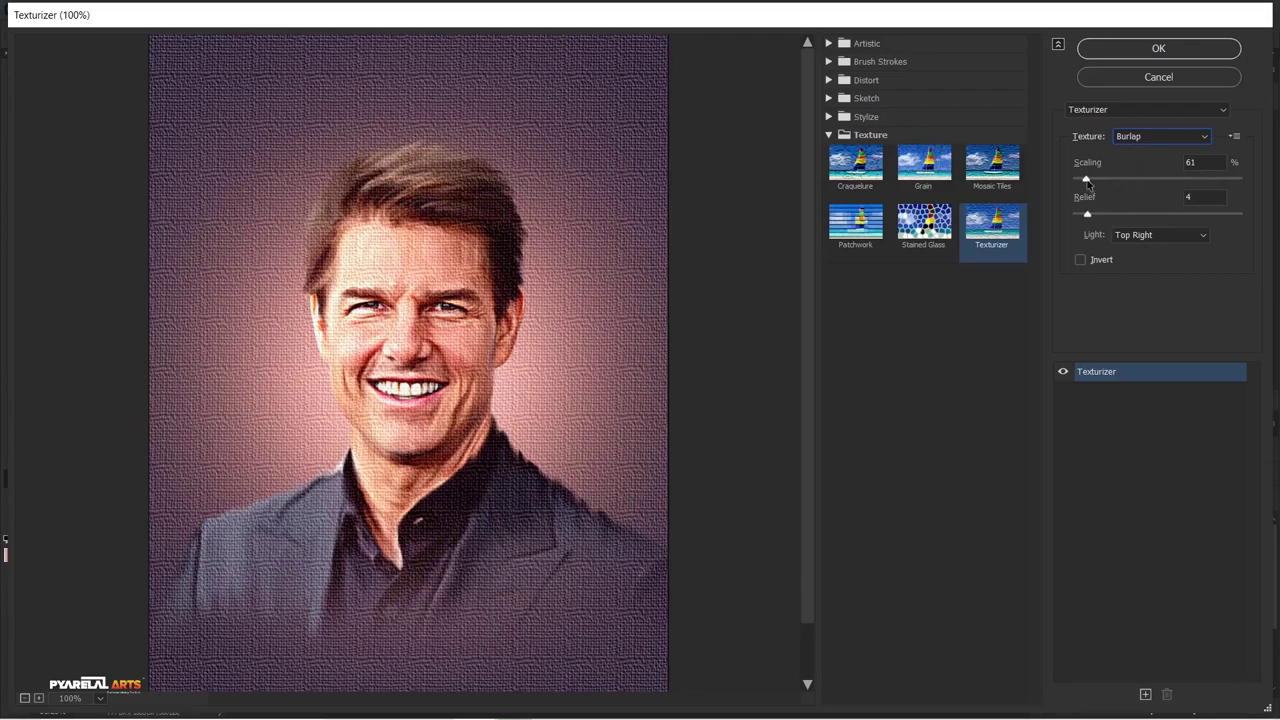
pyautogui.moveTo(1086, 180); pyautogui.dragTo(1078, 216)
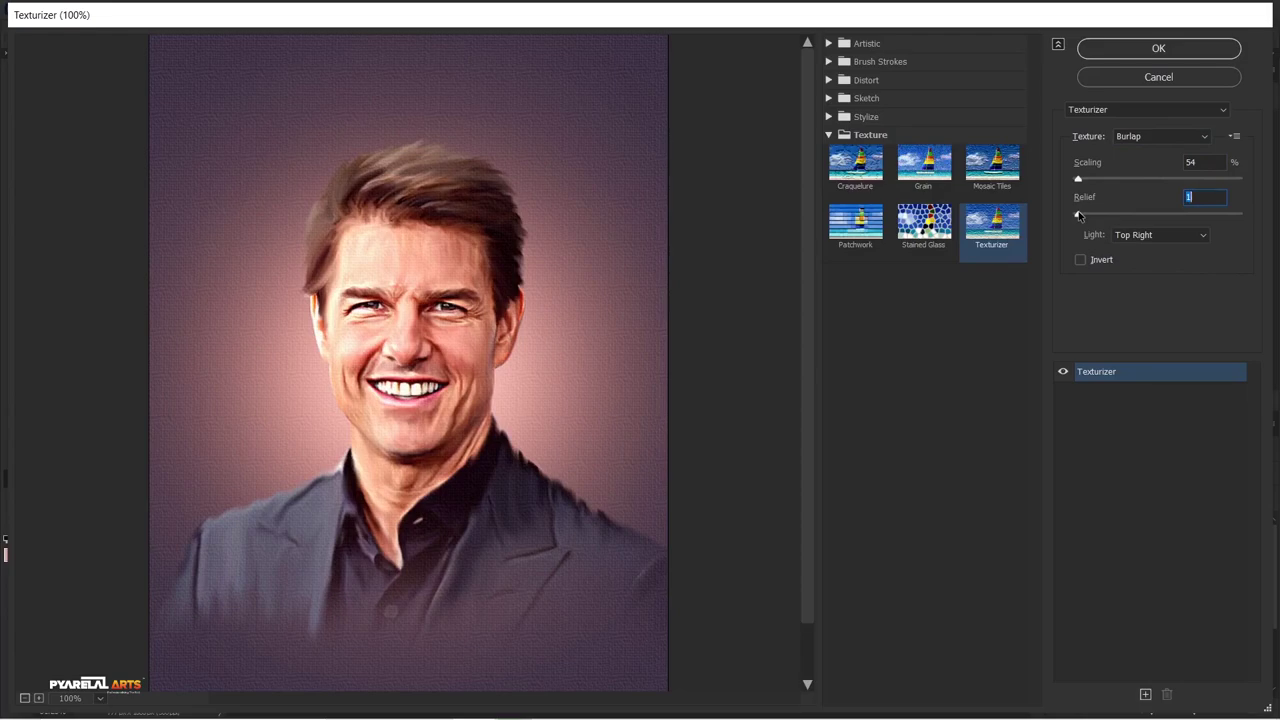
pyautogui.click(1139, 141)
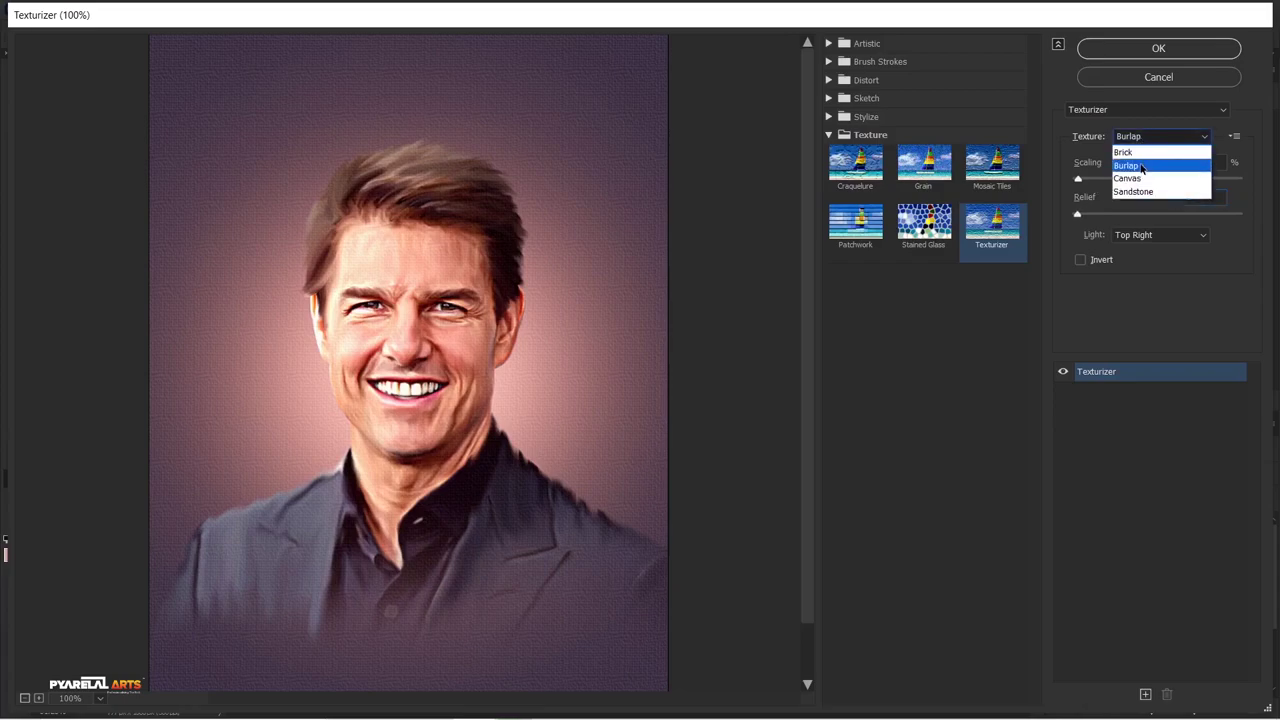
pyautogui.click(1142, 178)
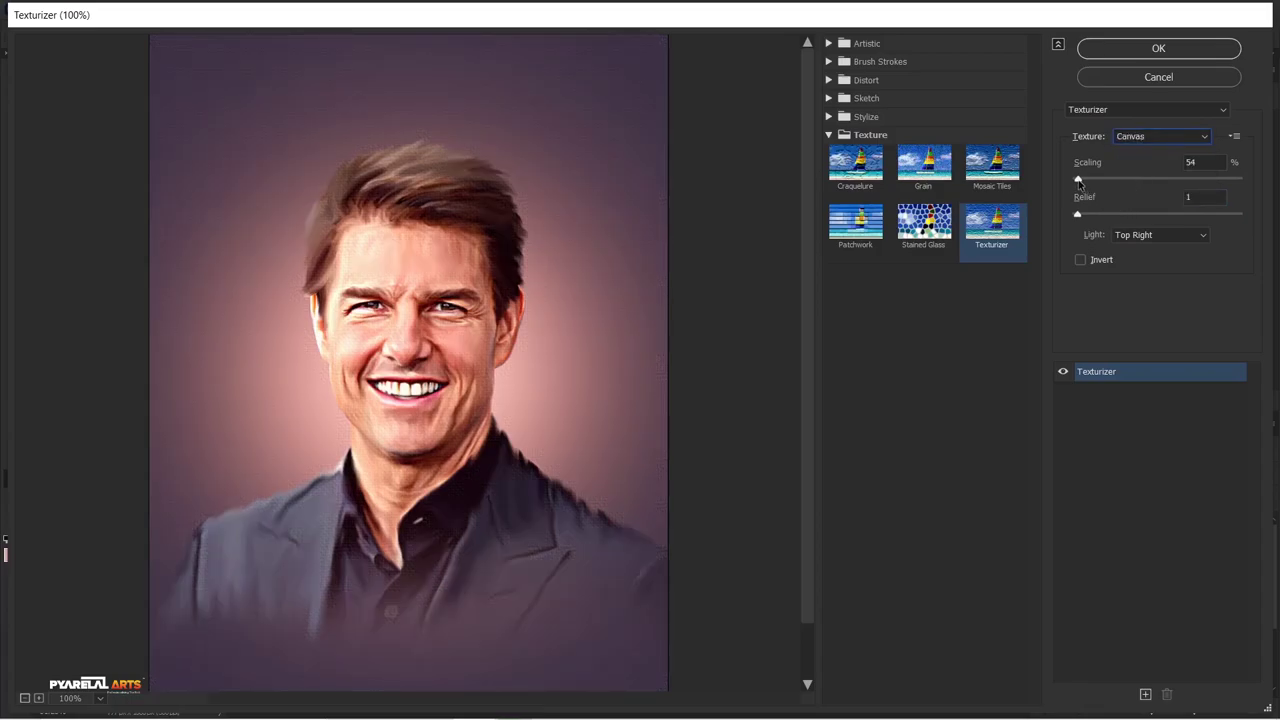
# Set the Canvas relief to 3 with lighting from the top right
pyautogui.moveTo(1079, 215); pyautogui.dragTo(1095, 216)
pyautogui.click(1127, 237)
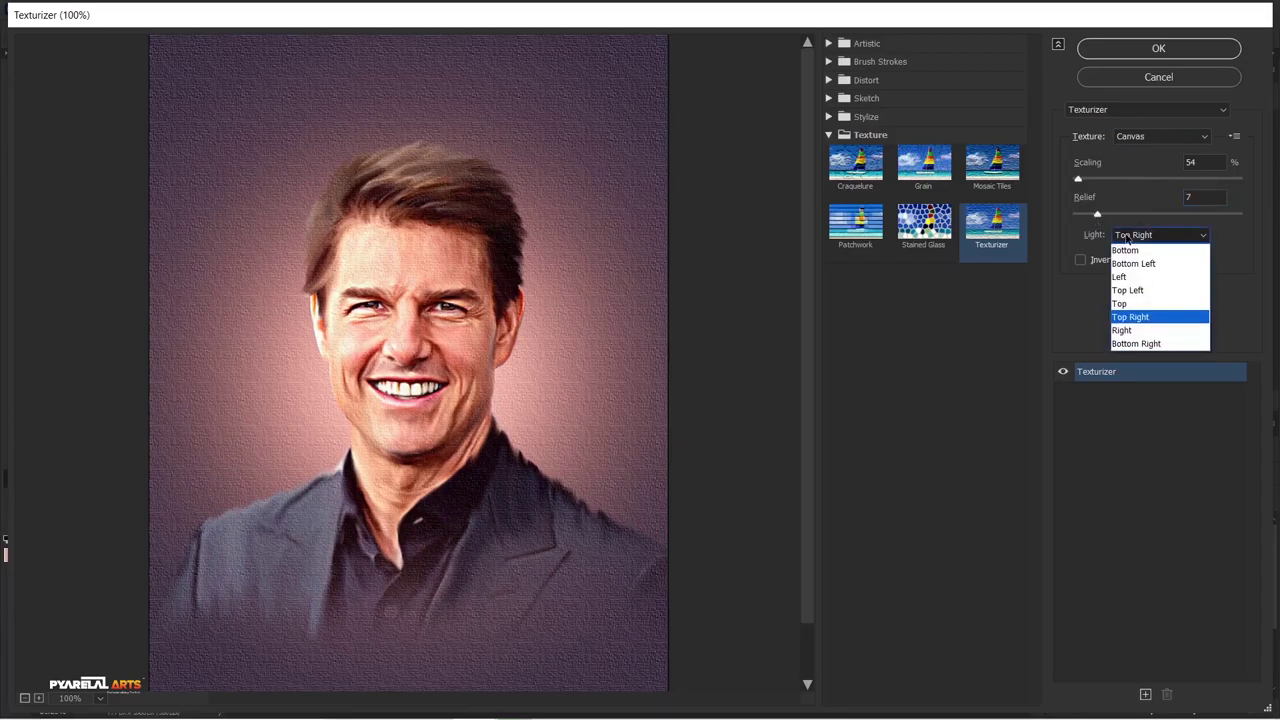
pyautogui.click(1134, 290)
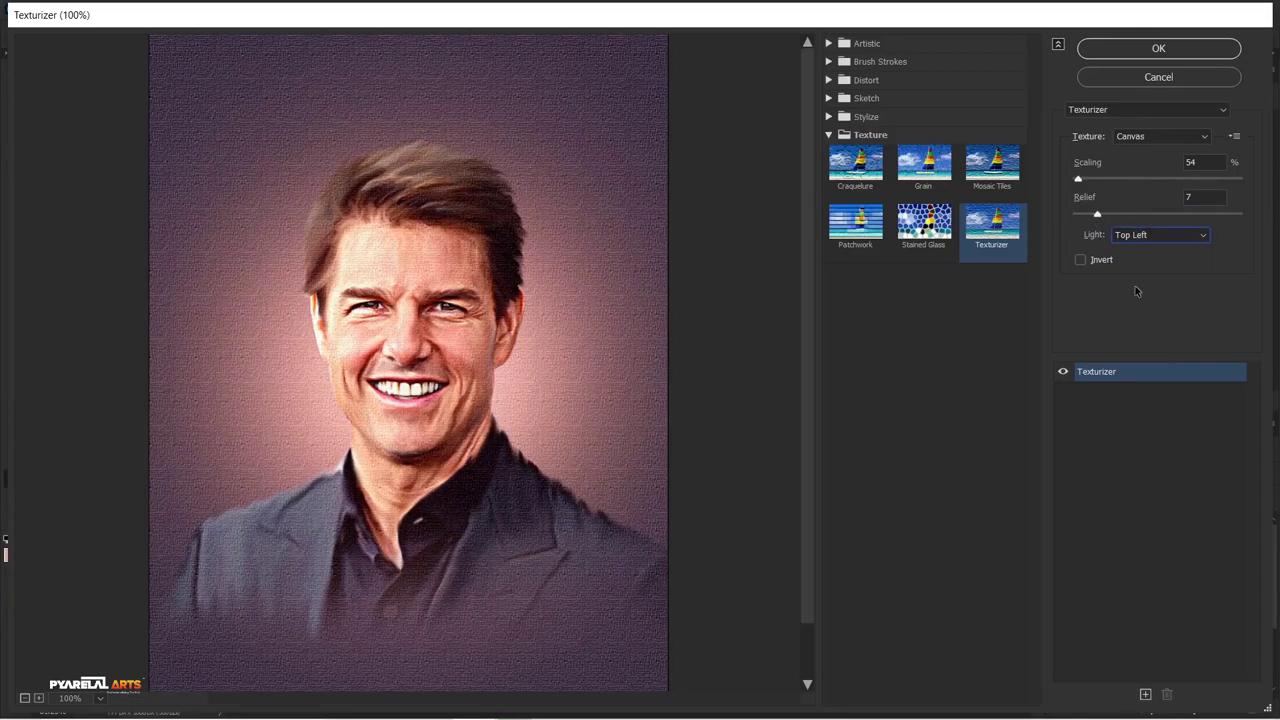
pyautogui.click(1128, 236)
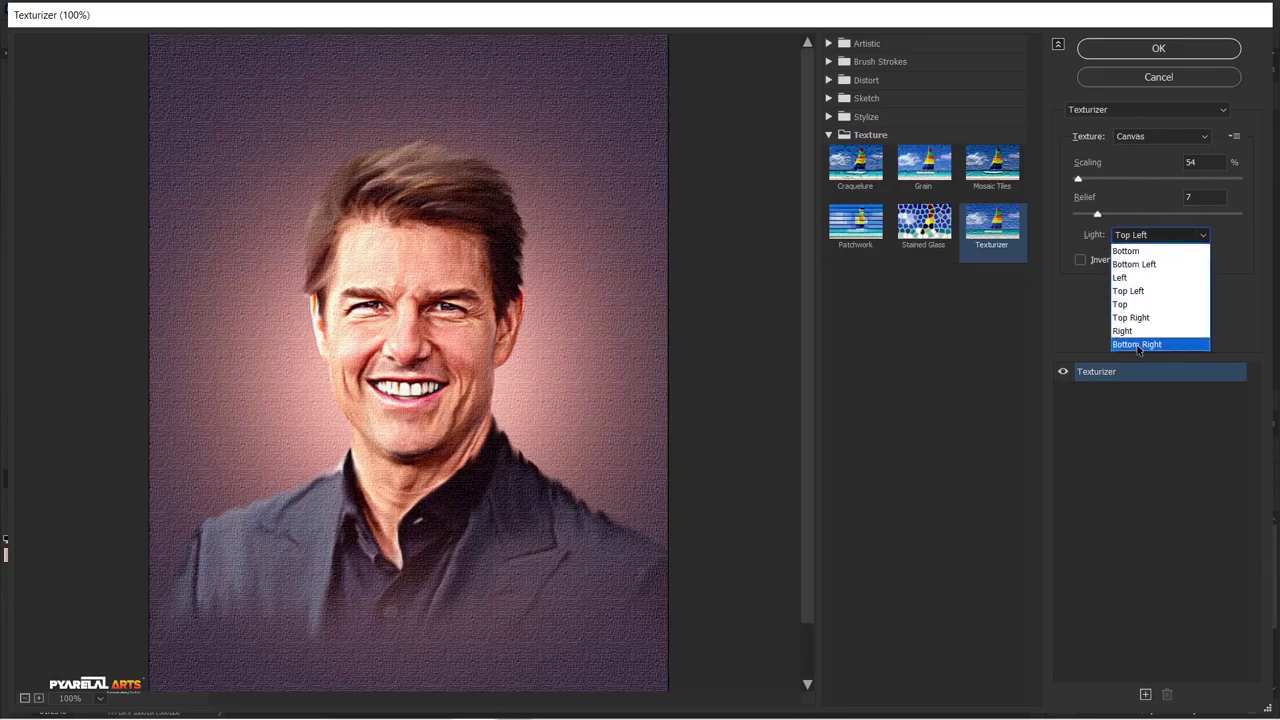
pyautogui.click(1137, 345)
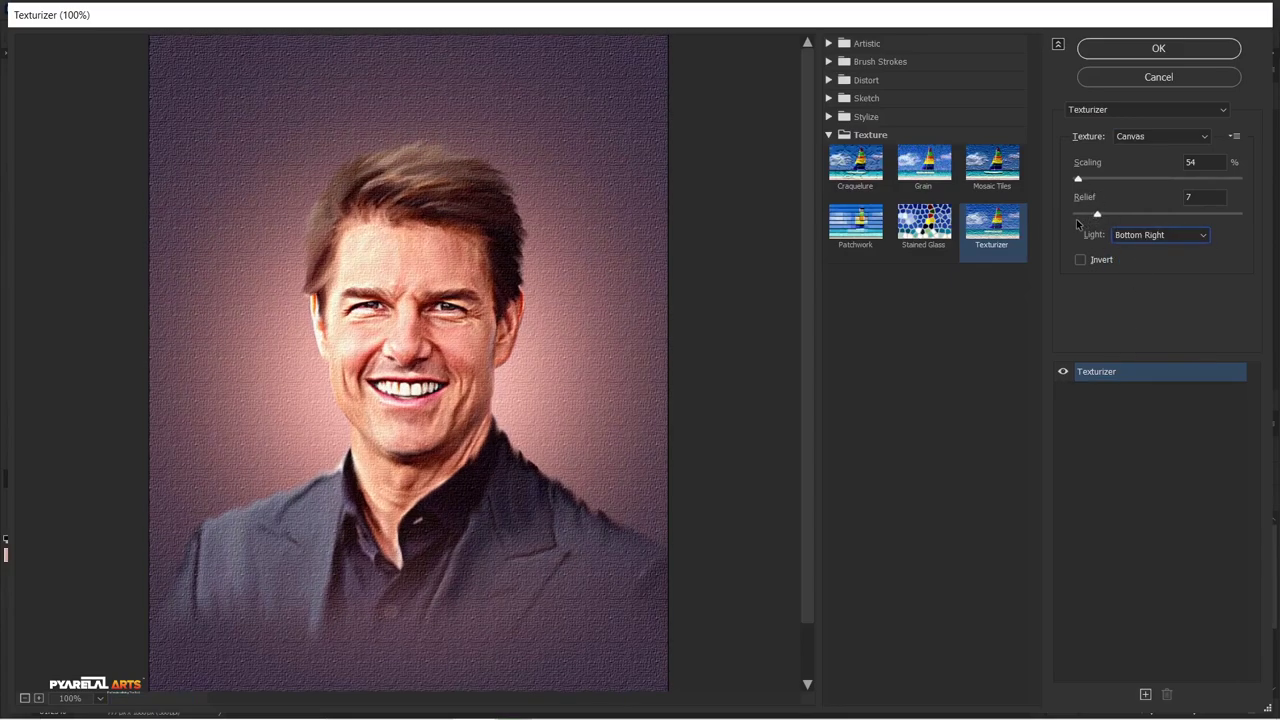
pyautogui.moveTo(1097, 215); pyautogui.dragTo(1083, 216)
pyautogui.click(1152, 240)
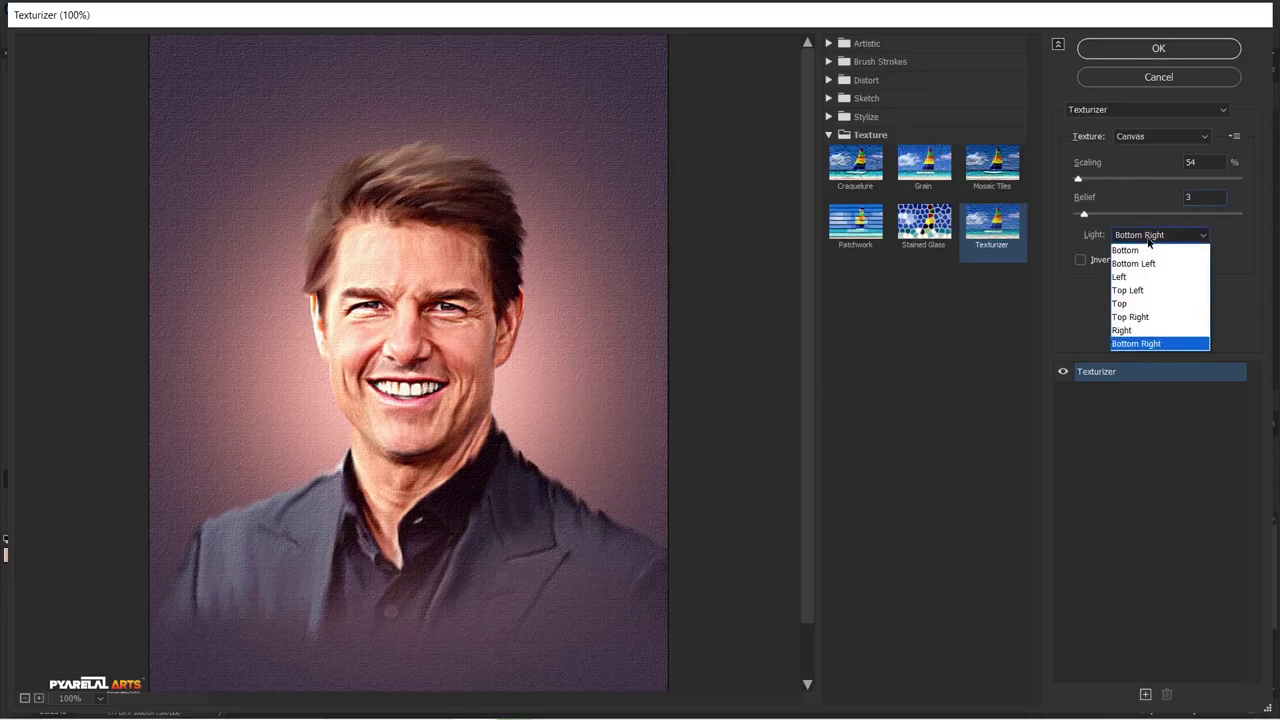
pyautogui.click(1142, 318)
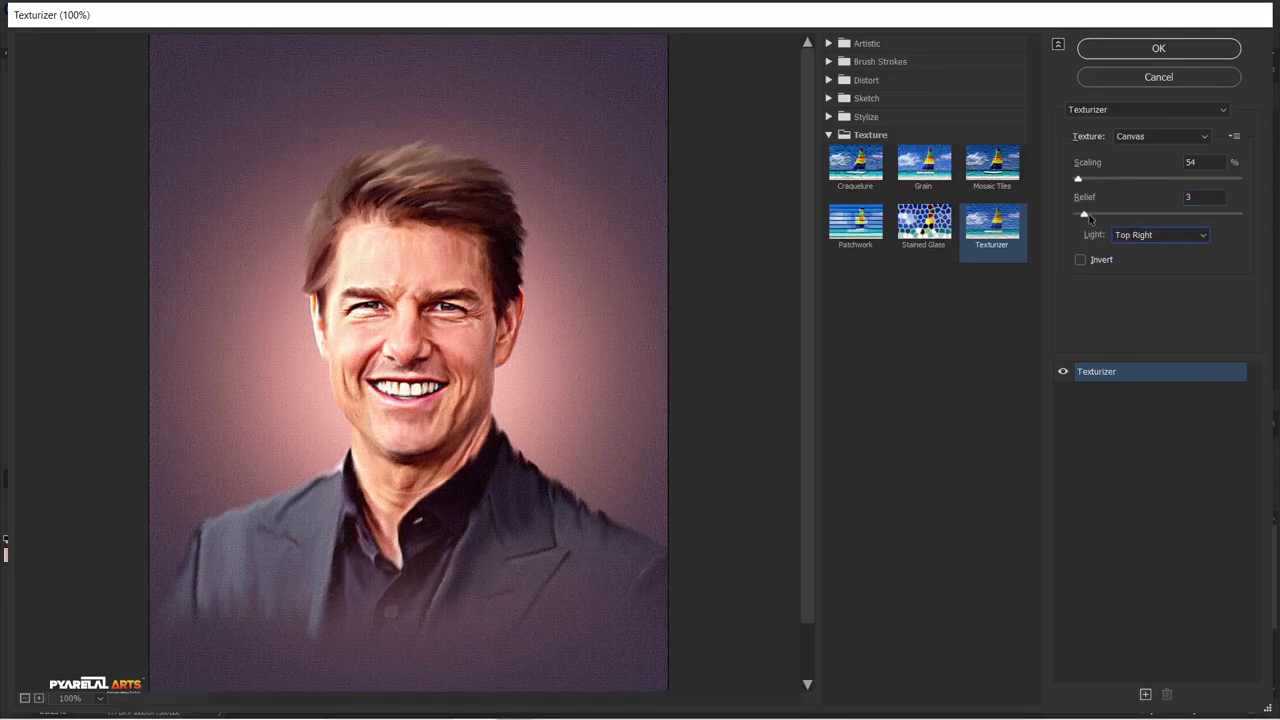
# Fine-tune the Canvas scaling, entering 50, while keeping relief at 3
pyautogui.moveTo(1081, 185); pyautogui.dragTo(1079, 182)
pyautogui.moveTo(1090, 183); pyautogui.dragTo(1085, 183)
pyautogui.click(1085, 215)
pyautogui.click(1082, 217)
pyautogui.click(1178, 169)
pyautogui.write('50')
# Apply the texture filter and inspect the textured face at several zoom levels
pyautogui.press('Down')
pyautogui.click(1123, 56)
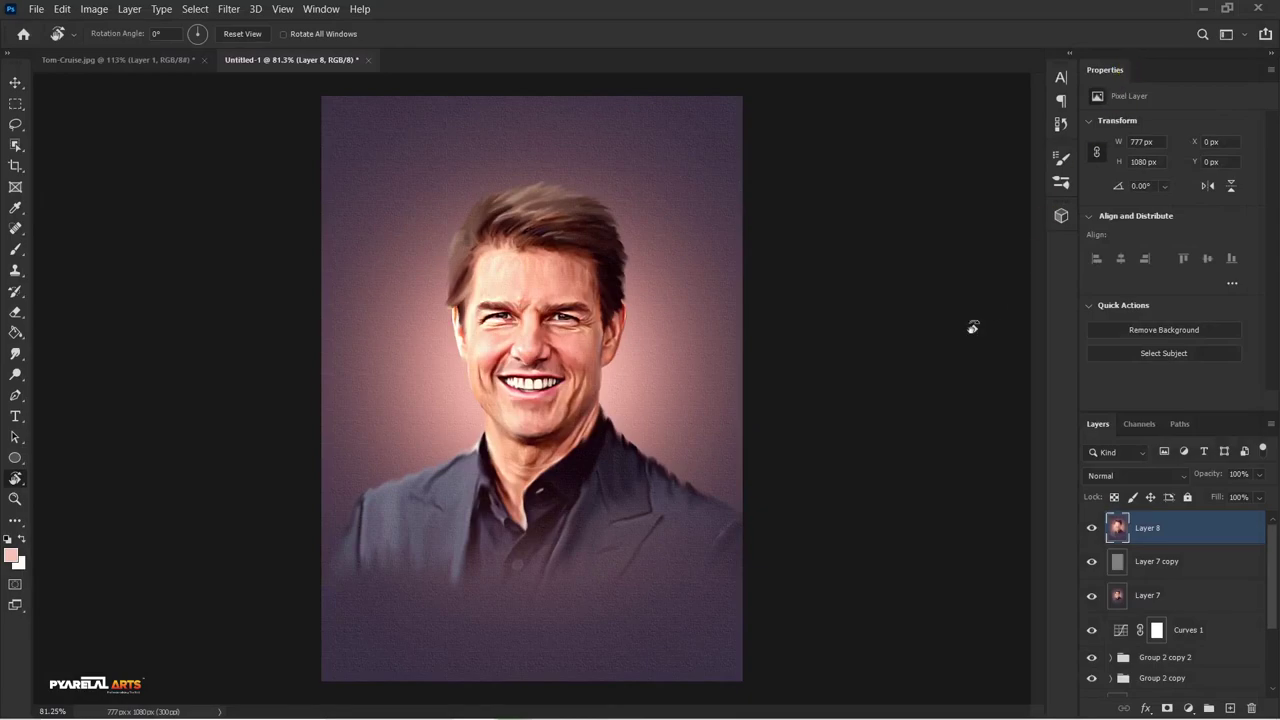
pyautogui.click(17, 85)
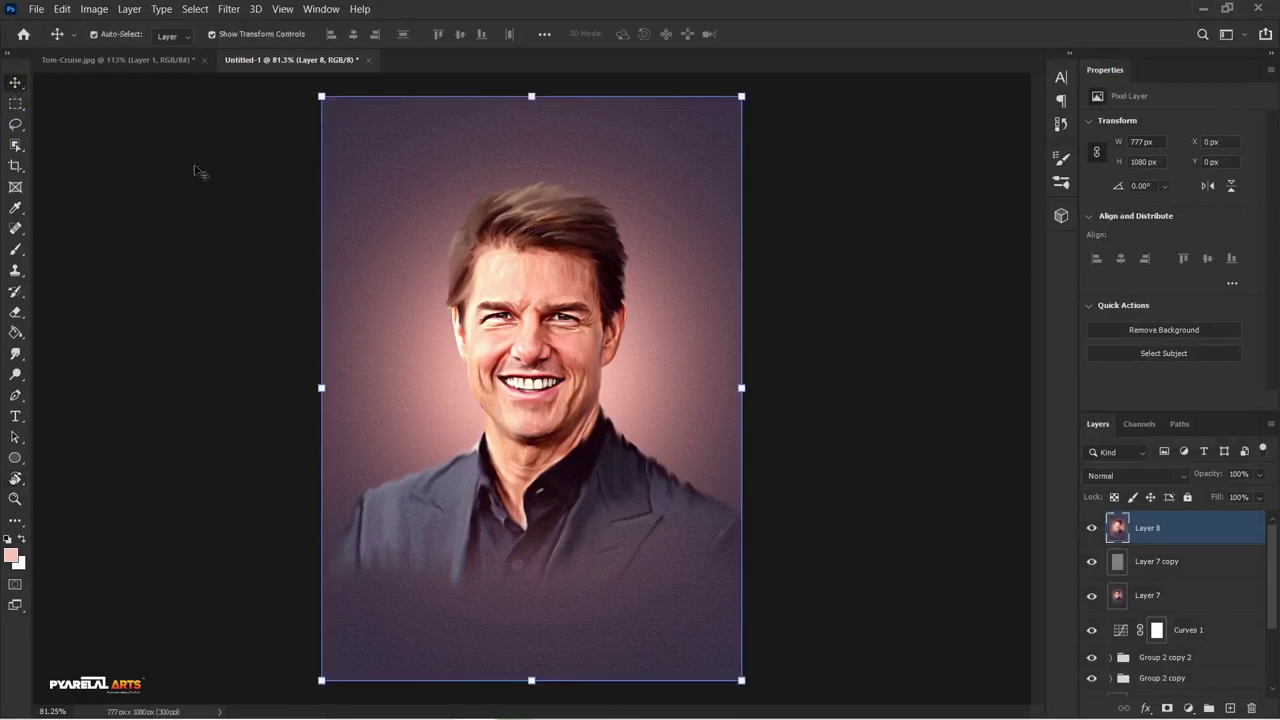
pyautogui.hotkey('ctrl', '-')
pyautogui.hotkey('ctrl', '-')
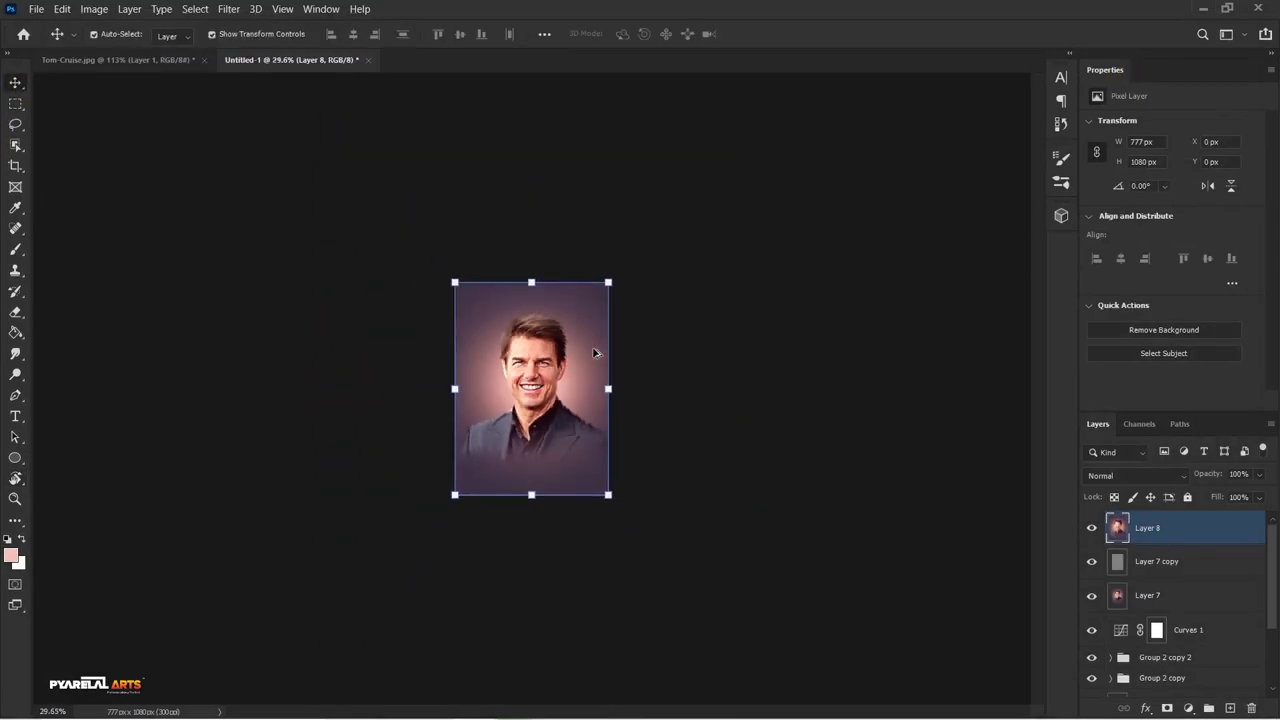
pyautogui.hotkey('ctrl', '-')
pyautogui.click(651, 449)
pyautogui.hotkey('ctrl', '0')
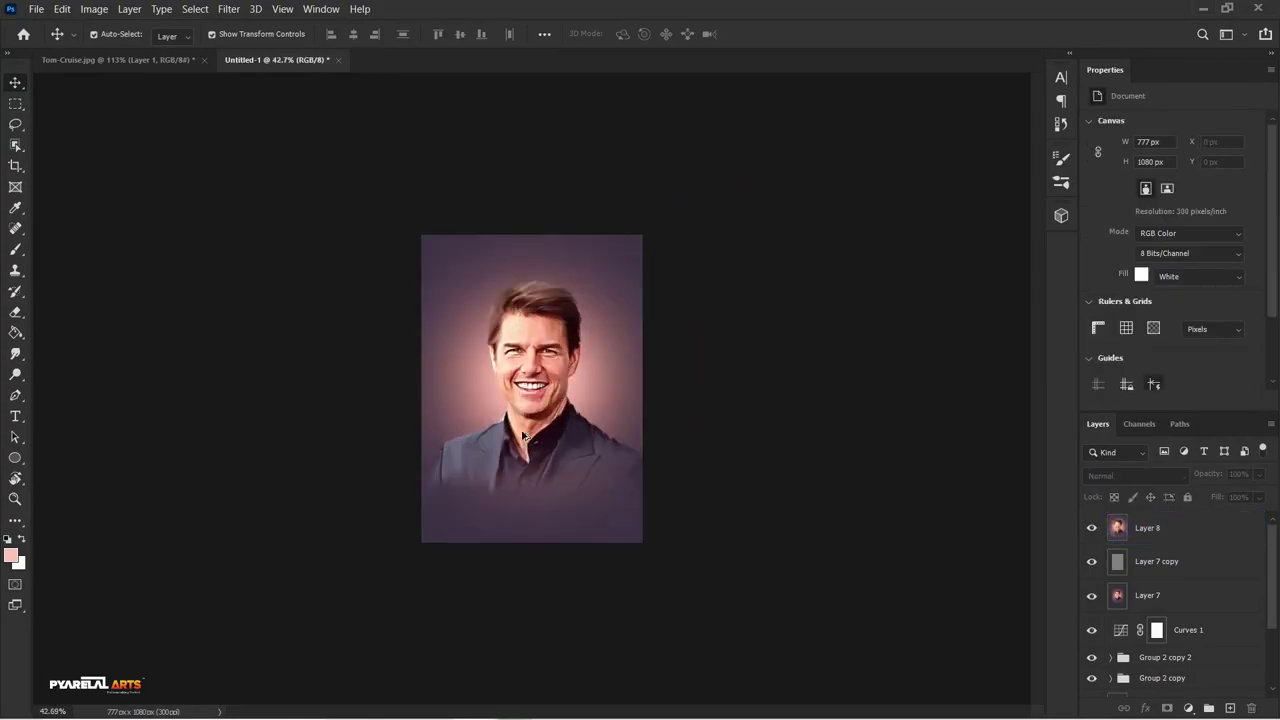
pyautogui.hotkey('ctrl', '+')
pyautogui.hotkey('ctrl', '+')
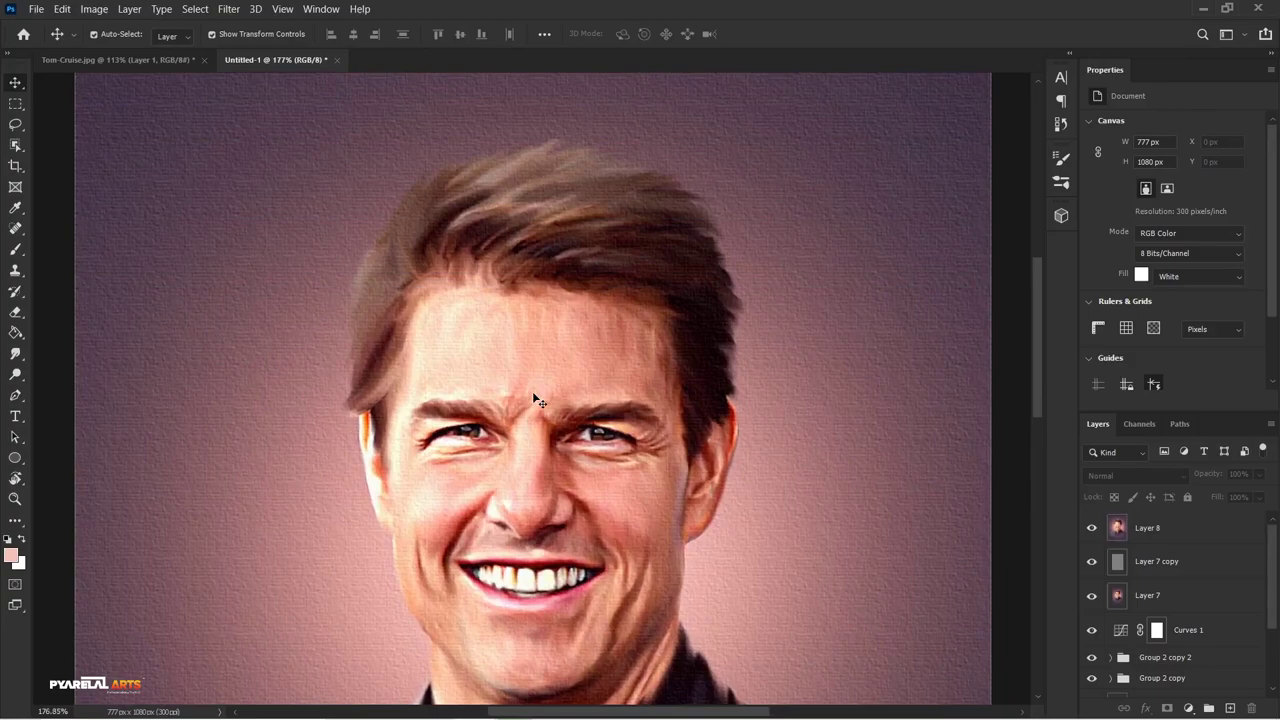
pyautogui.hotkey('ctrl', '0')
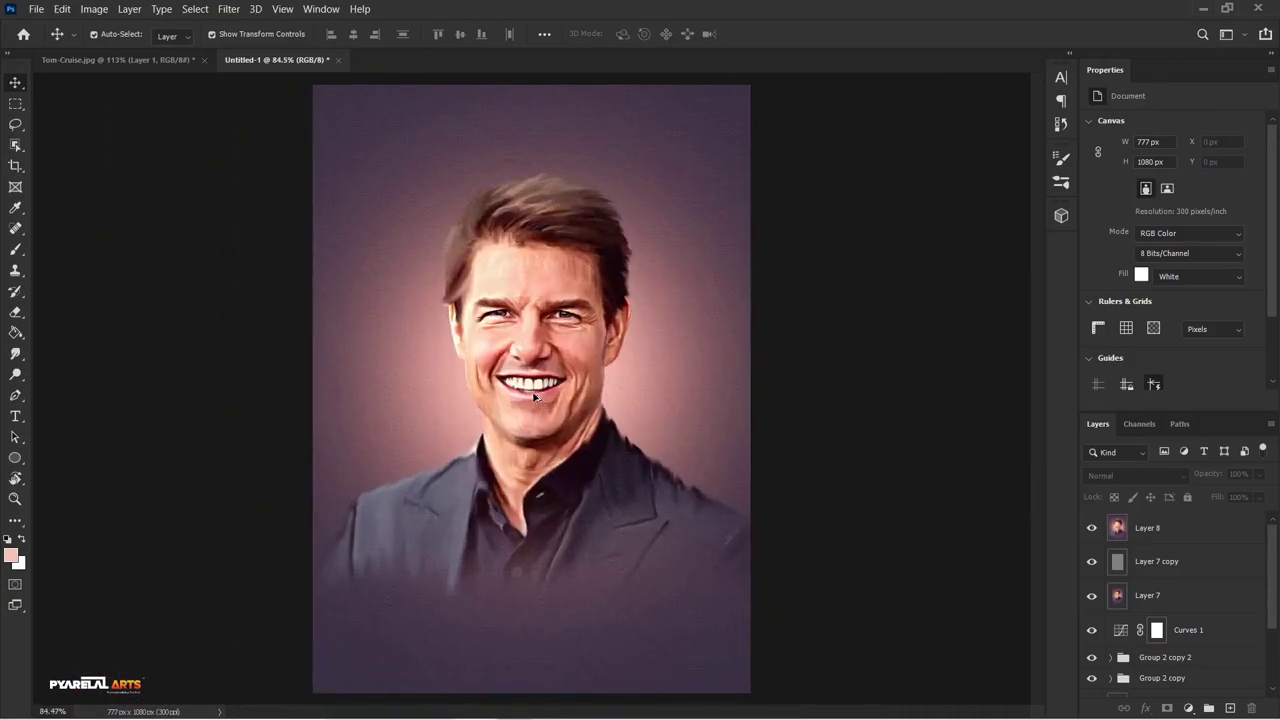
pyautogui.hotkey('ctrl', '+')
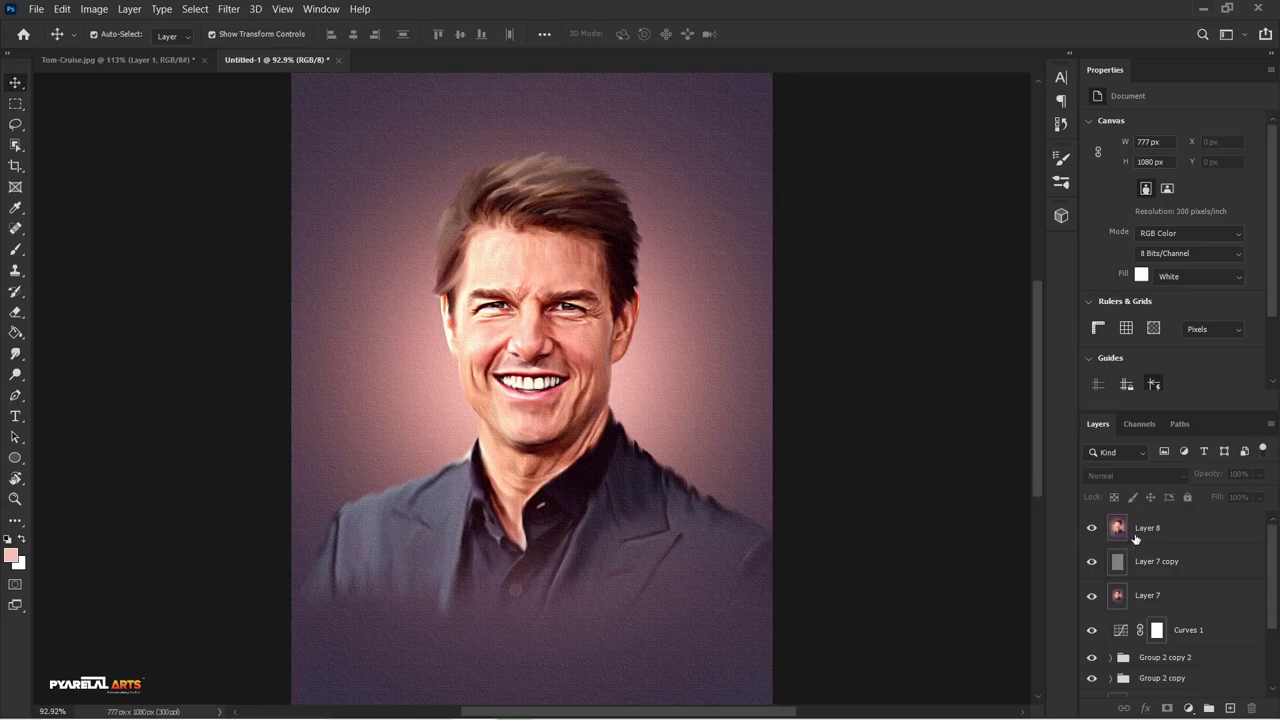
# Compare with and without textured Layer 8, delete it, and stamp all visible layers into a new layer
pyautogui.click(1094, 532)
pyautogui.click(1093, 532)
pyautogui.click(1170, 532)
pyautogui.press('Delete')
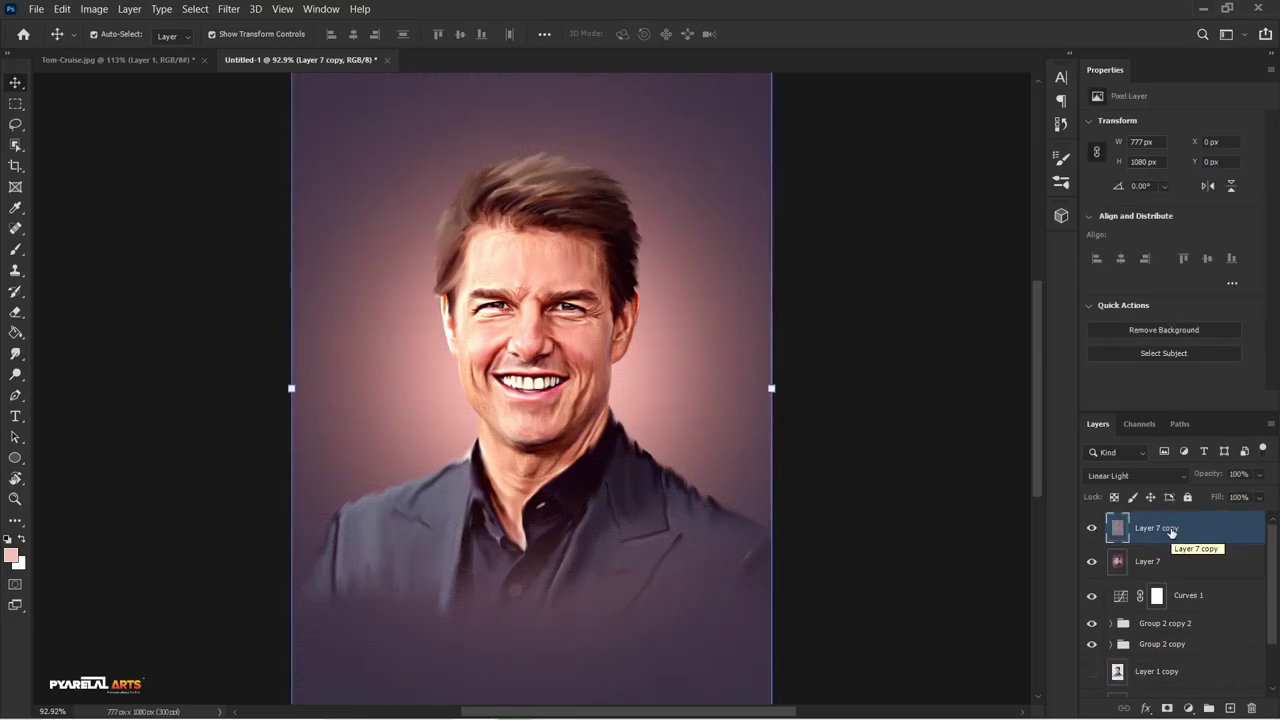
pyautogui.hotkey('ctrl', 'alt', 'shift', 'e')
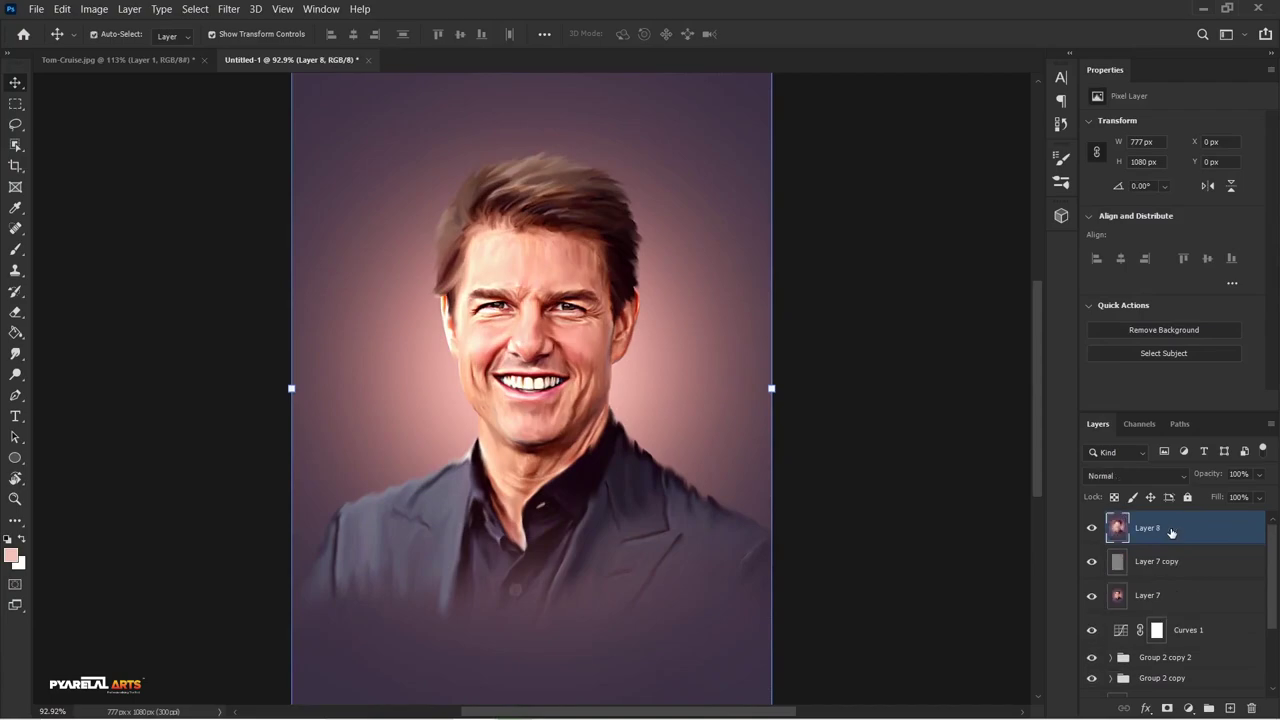
# In the Filter Gallery Canvas Texturizer, try Scaling values of 40, 30 and 10
pyautogui.click(229, 9)
pyautogui.click(255, 71)
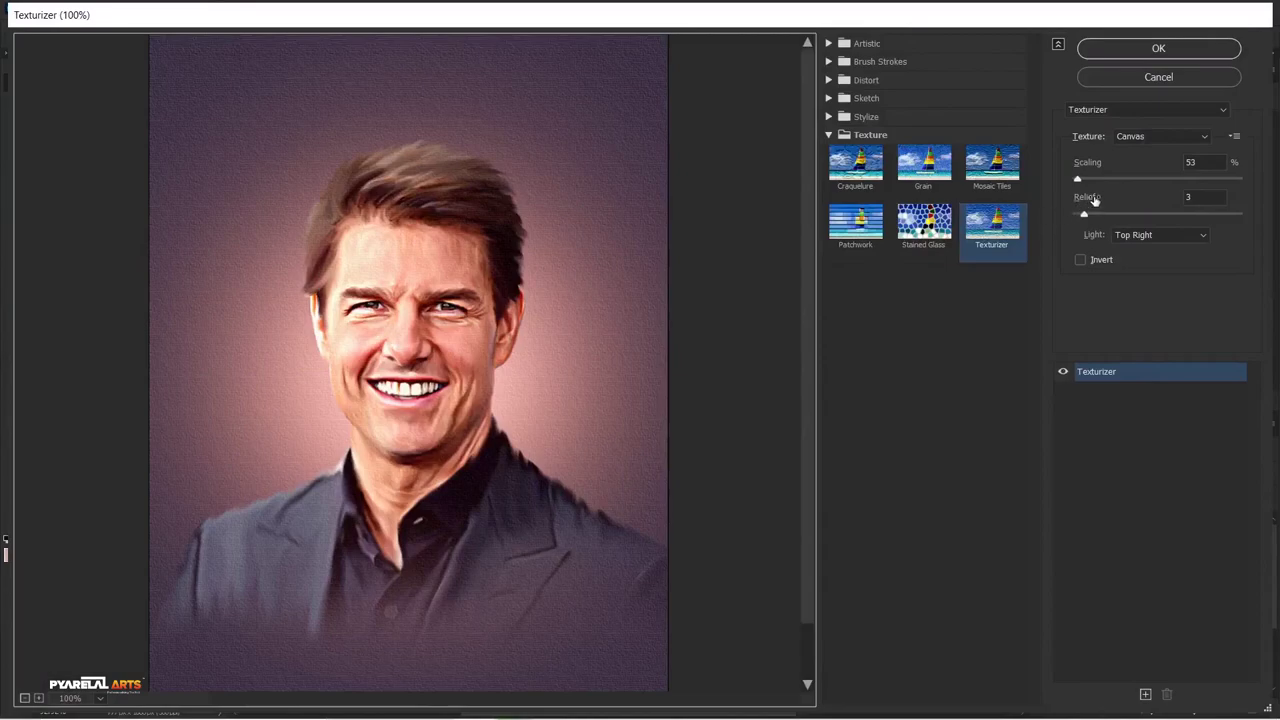
pyautogui.moveTo(1078, 180); pyautogui.dragTo(1072, 180)
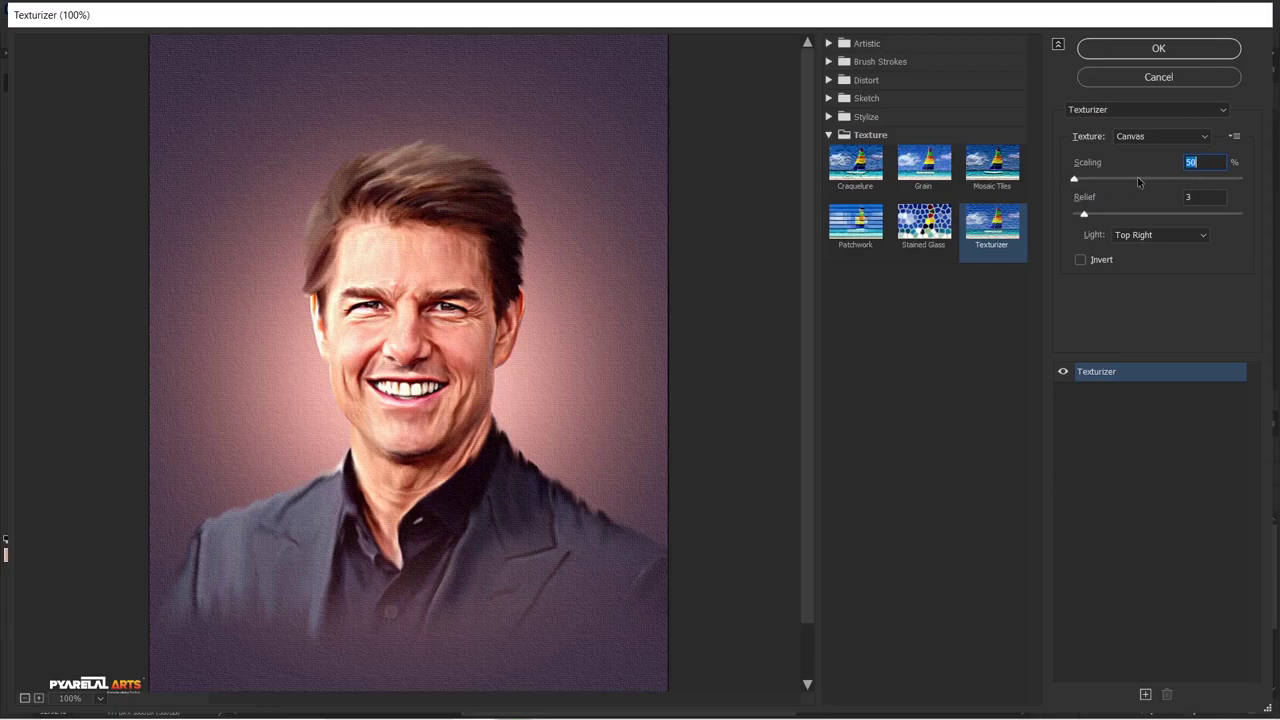
pyautogui.write('40')
pyautogui.press('BackSpace')
pyautogui.press('BackSpace')
pyautogui.write('30')
pyautogui.press('BackSpace')
pyautogui.press('BackSpace')
pyautogui.write('10')
# Dismiss the out-of-range warnings for Scaling values below 50, leaving Scaling at the 50% minimum
pyautogui.click(1195, 196)
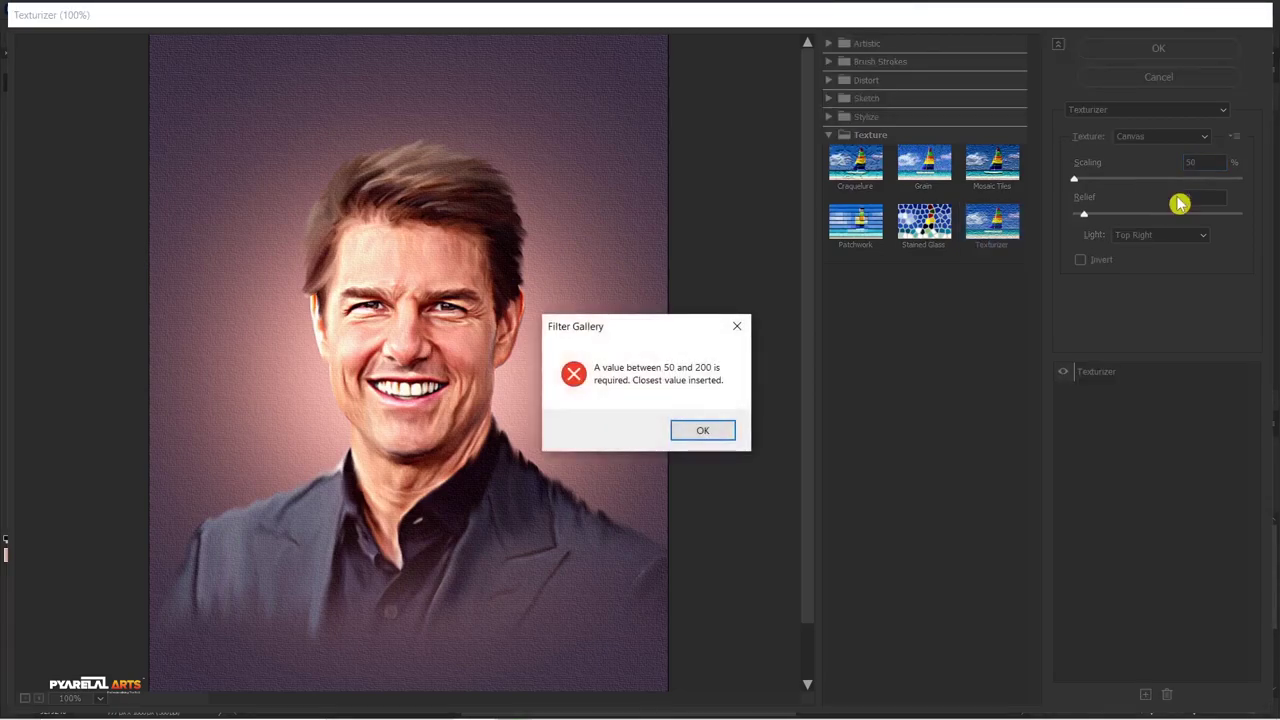
pyautogui.click(706, 431)
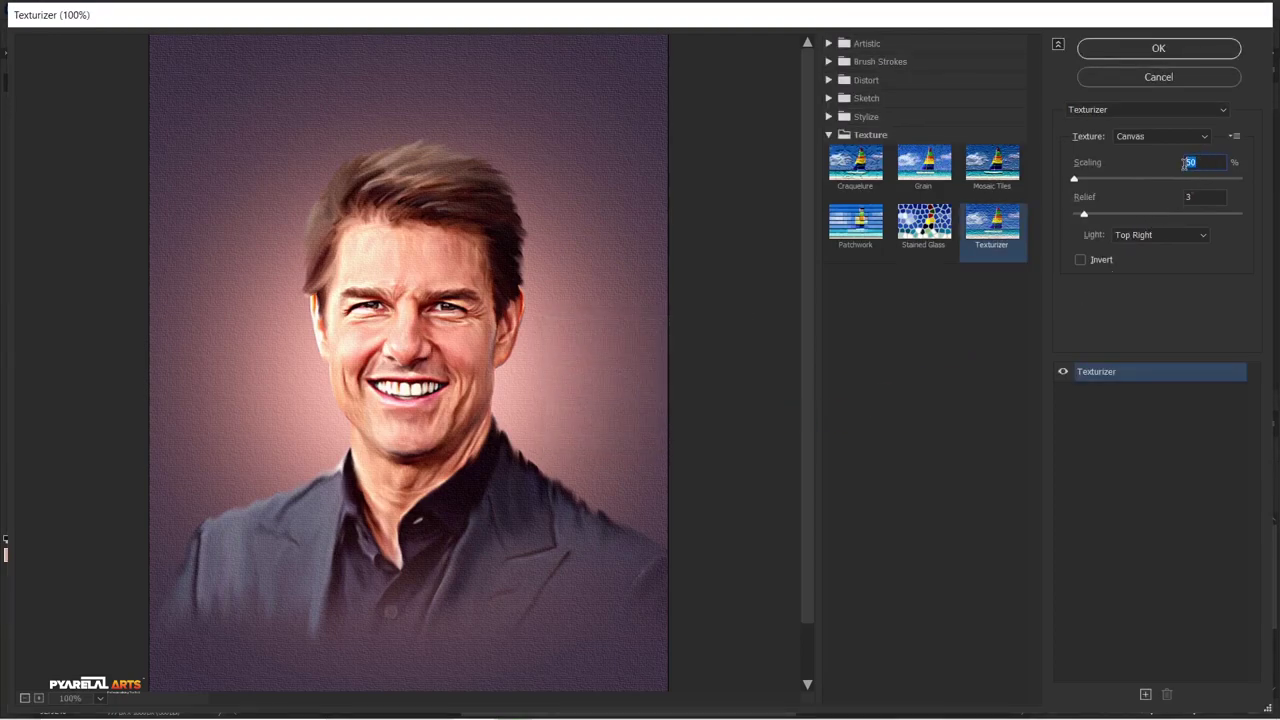
pyautogui.press('BackSpace')
pyautogui.click(1200, 199)
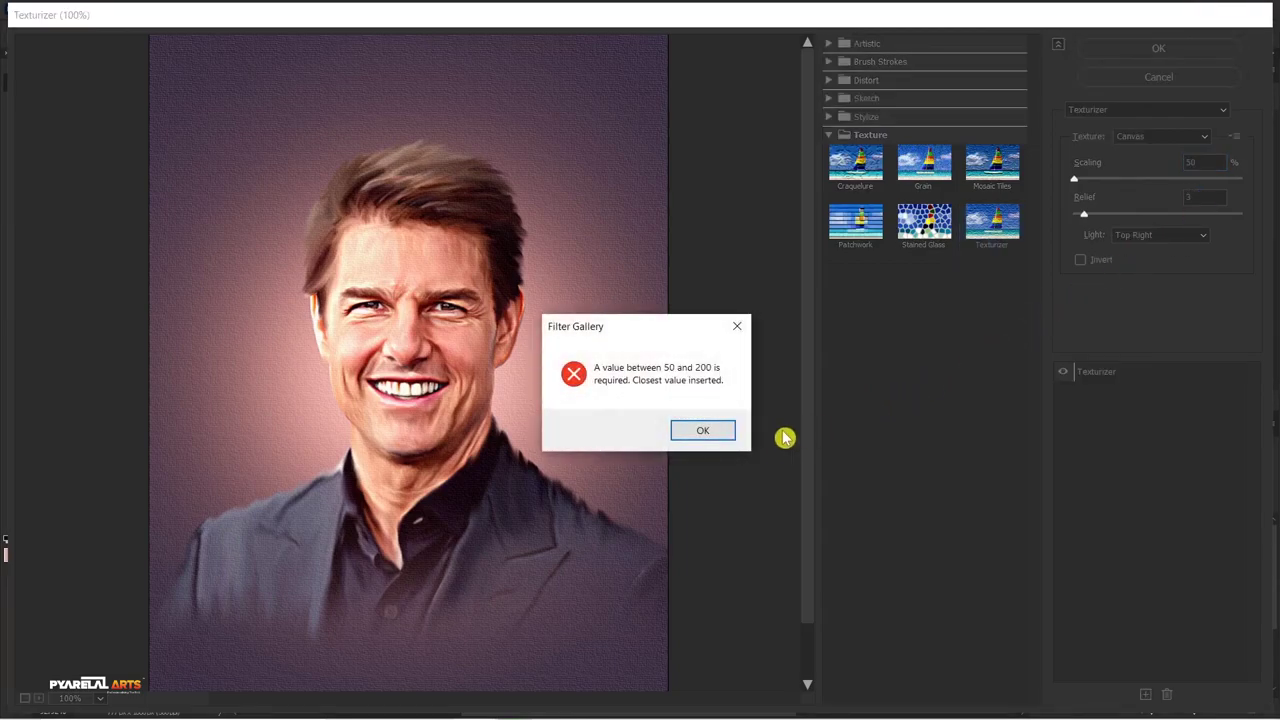
pyautogui.click(725, 437)
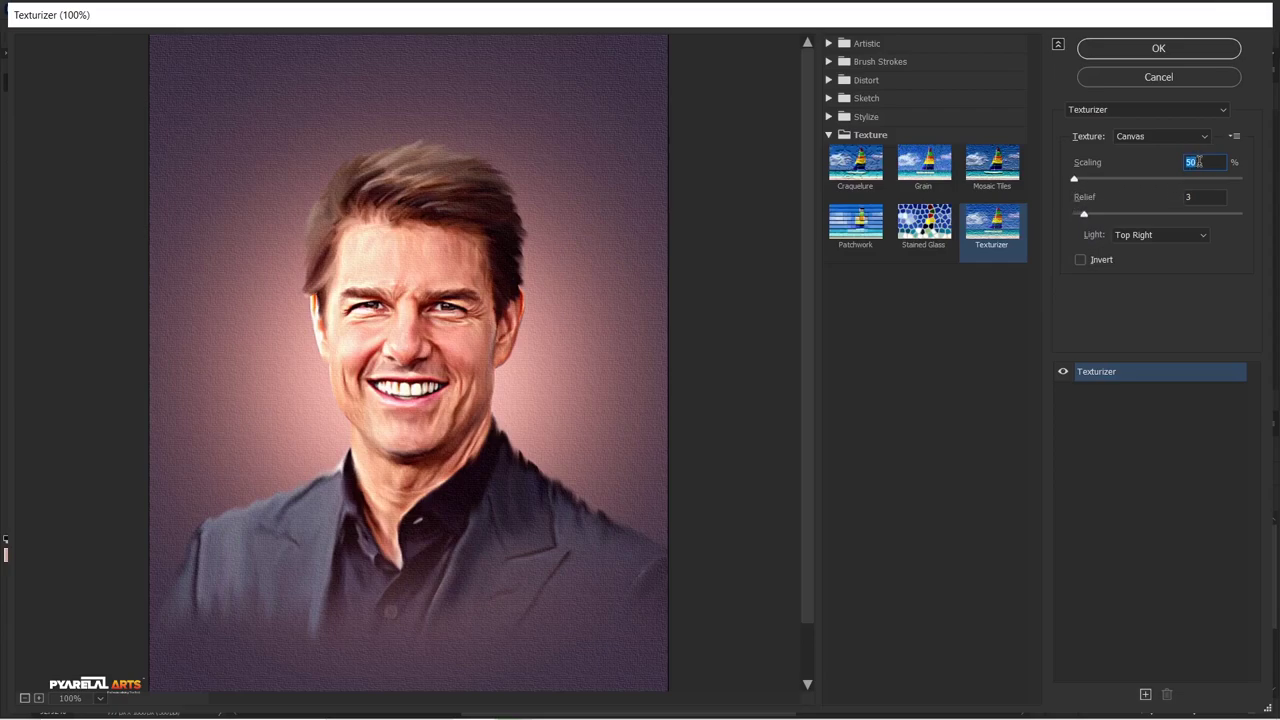
pyautogui.write('2')
pyautogui.write('0')
pyautogui.click(1158, 310)
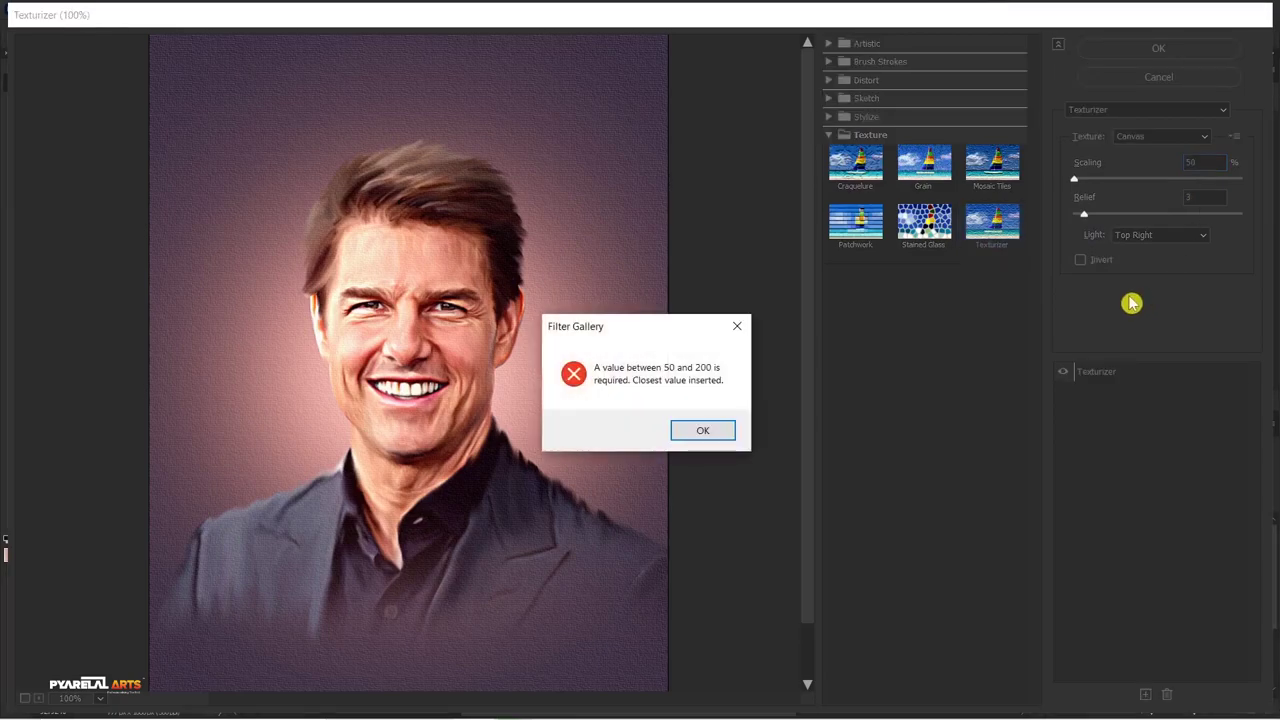
pyautogui.click(703, 431)
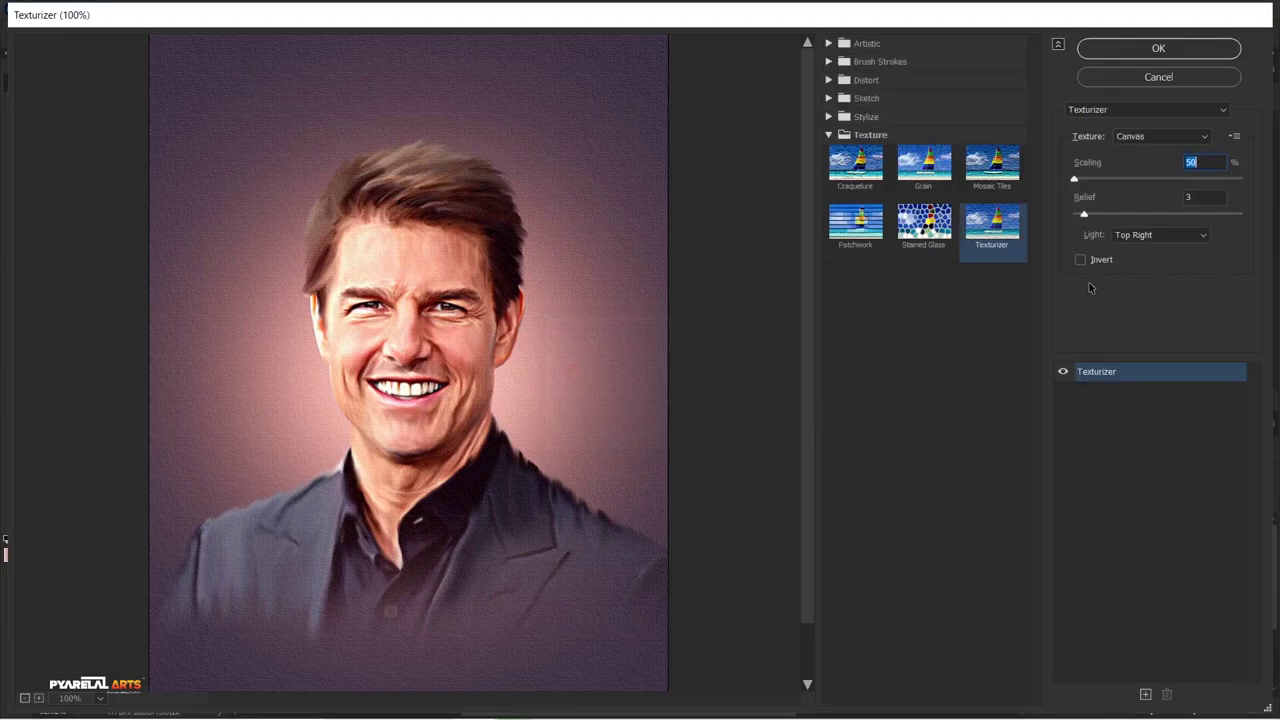
# Lower the texture Relief to 1 for a fainter canvas grain
pyautogui.moveTo(1084, 214); pyautogui.dragTo(1079, 215)
pyautogui.write('1')
pyautogui.press('BackSpace')
pyautogui.write('2')
pyautogui.press('BackSpace')
pyautogui.write('1')
# Apply the 50% scaling, relief 1 Canvas texture to Layer 8 and review the whole portrait
pyautogui.click(1150, 50)
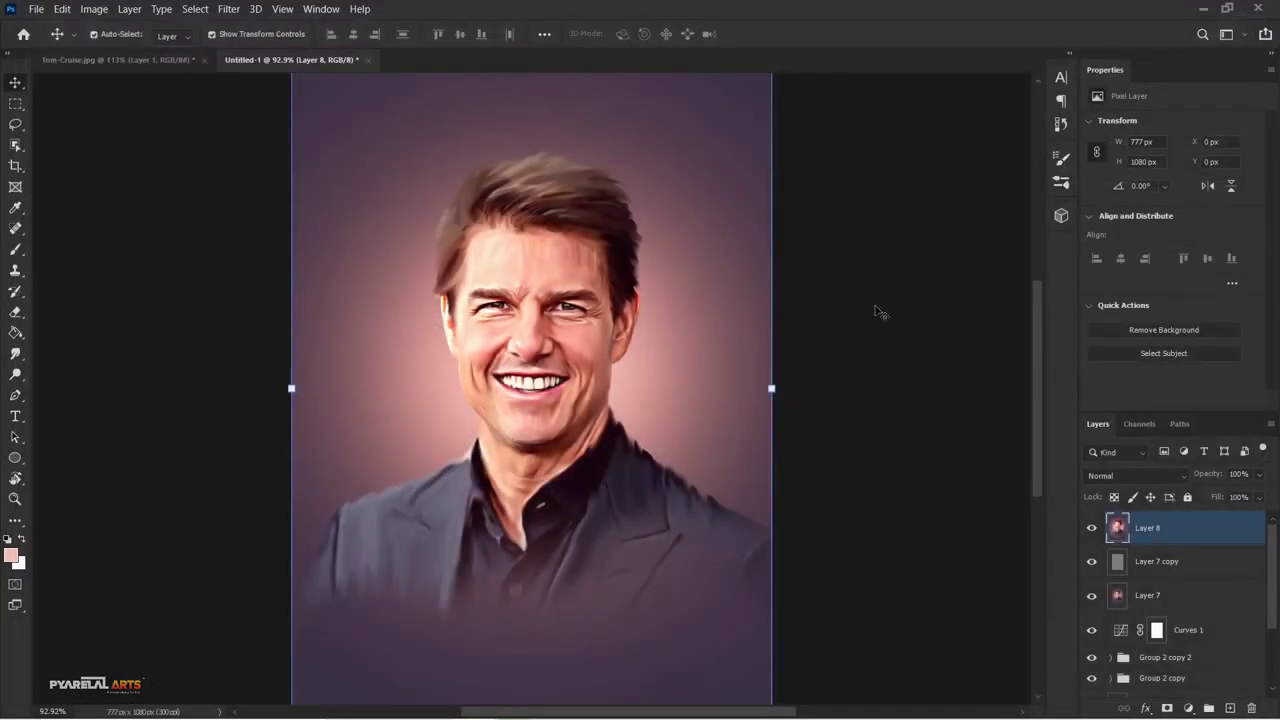
pyautogui.scroll(-3, 700, 430)
pyautogui.scroll(-3, 690, 440)
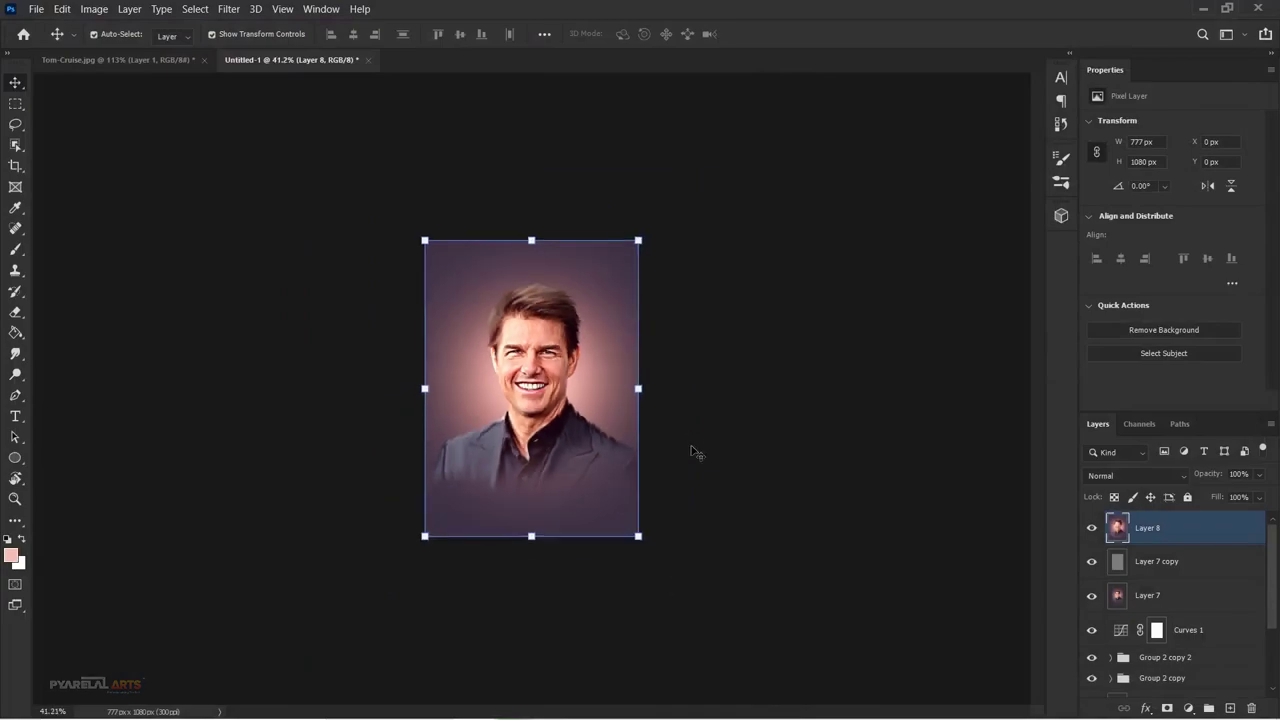
pyautogui.hotkey('ctrl', '+')
pyautogui.hotkey('ctrl', '+')
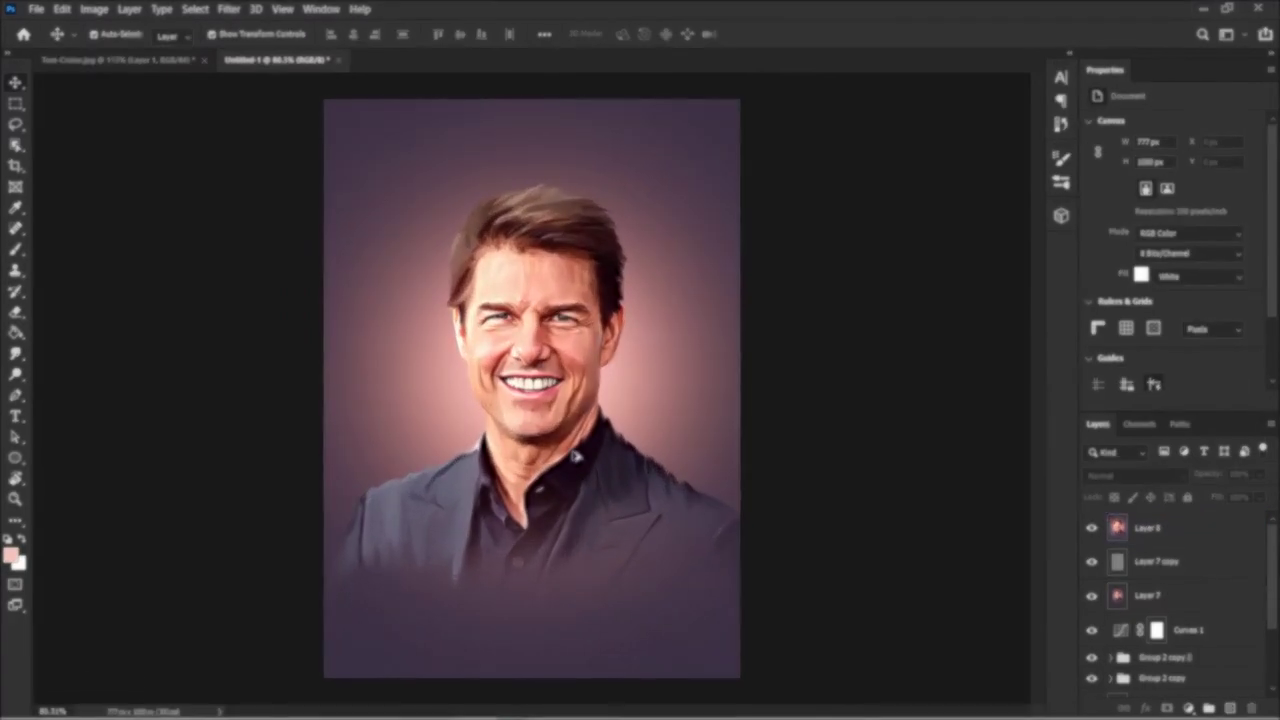